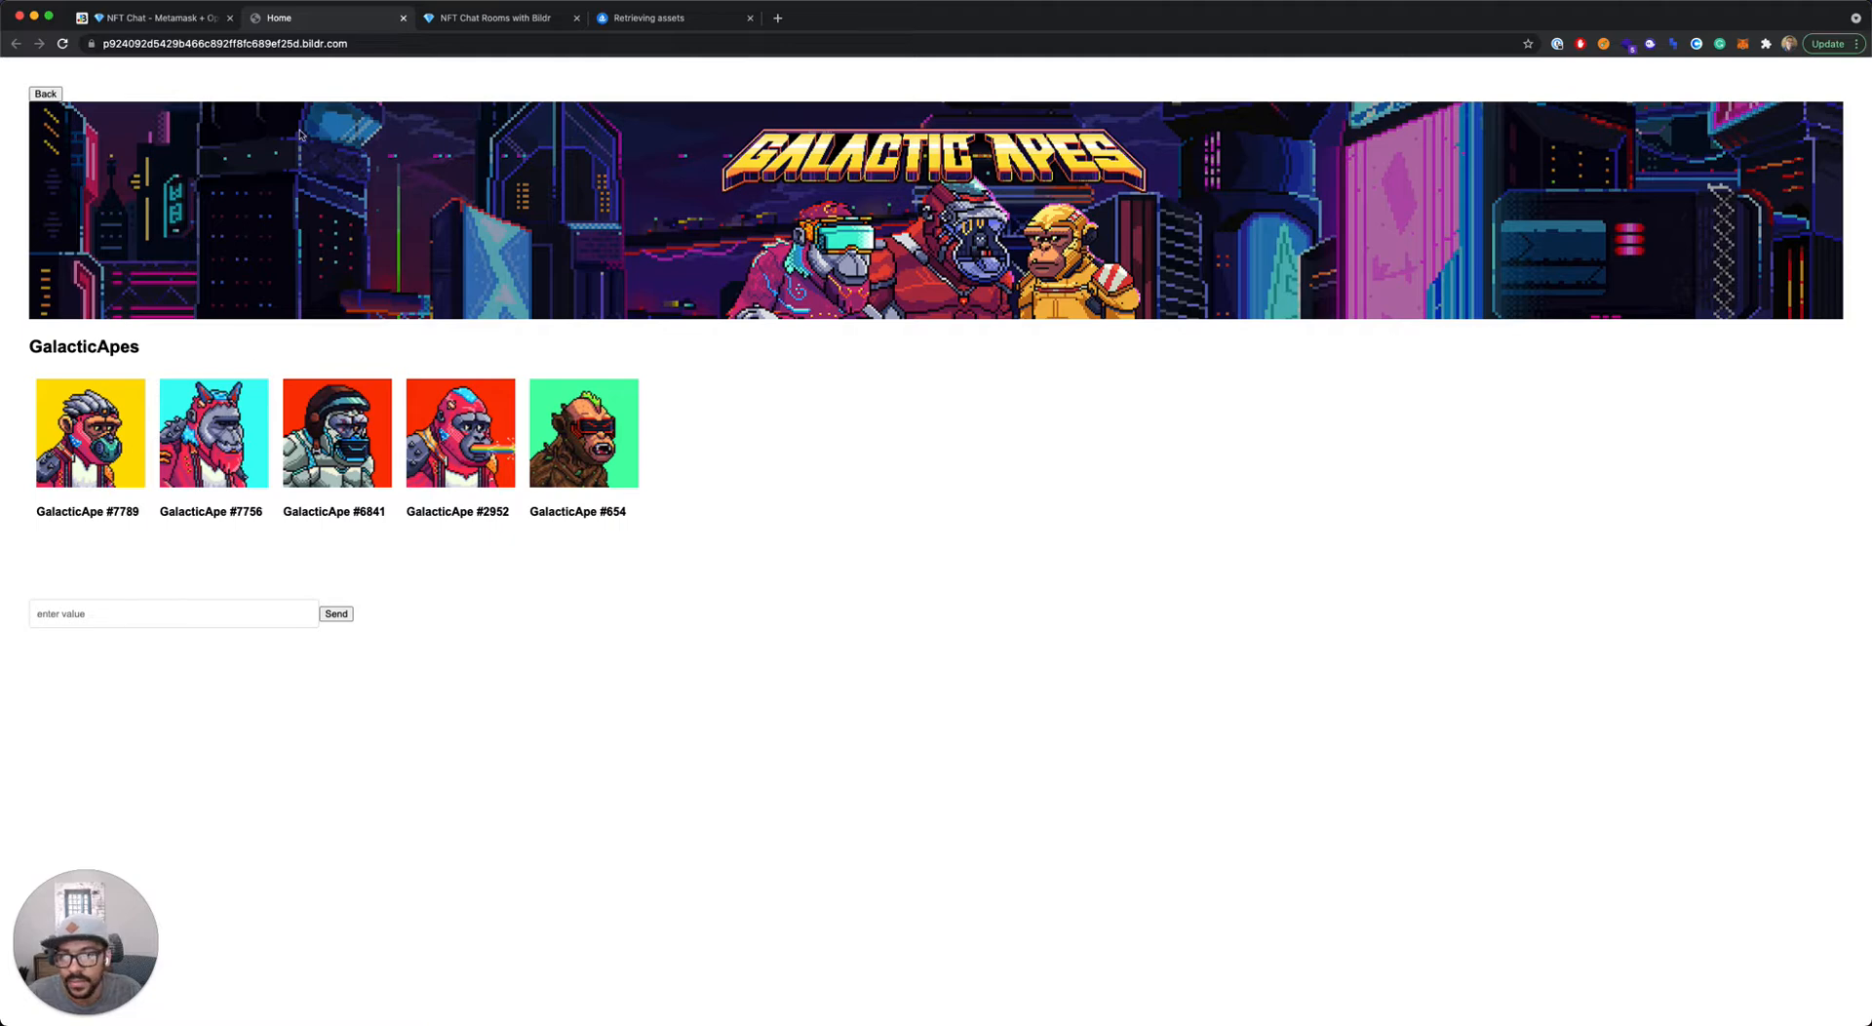
# Step: Switch to the NFT Chat project in Bildr Studio and create a data collection named Messages
pyautogui.click(156, 17)
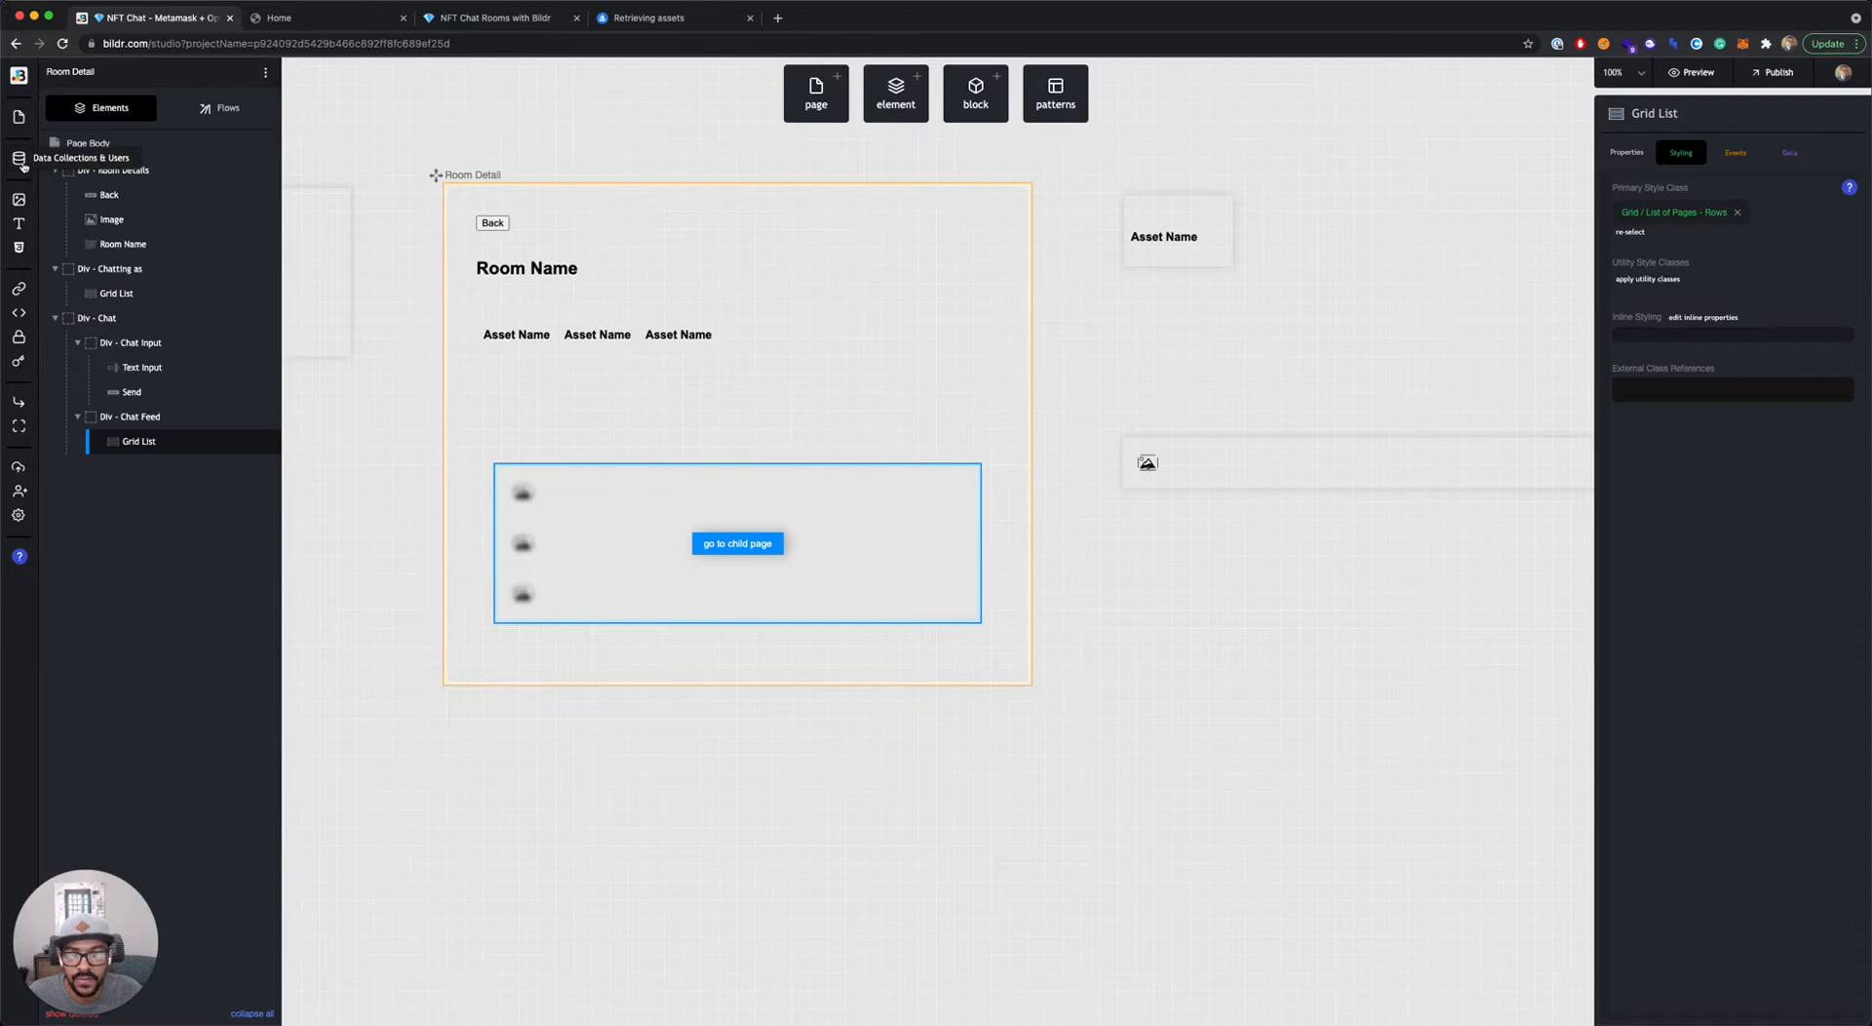
pyautogui.click(20, 159)
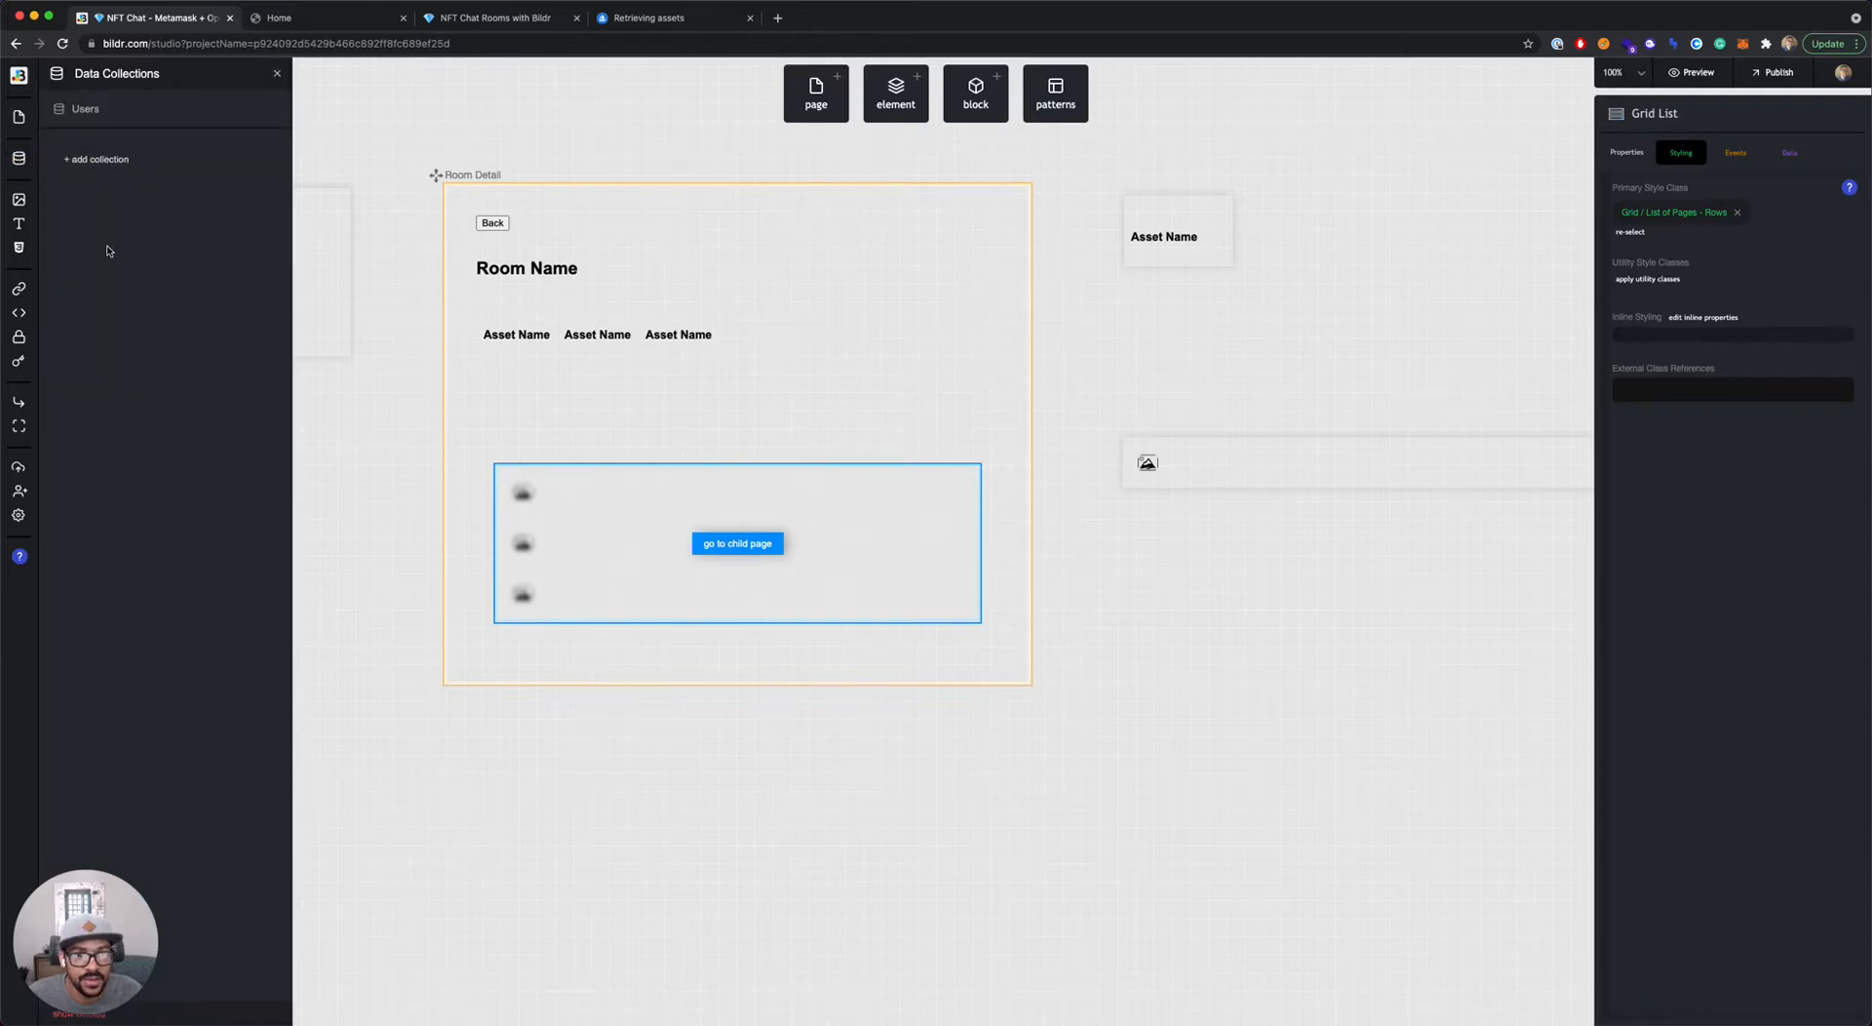
pyautogui.click(111, 159)
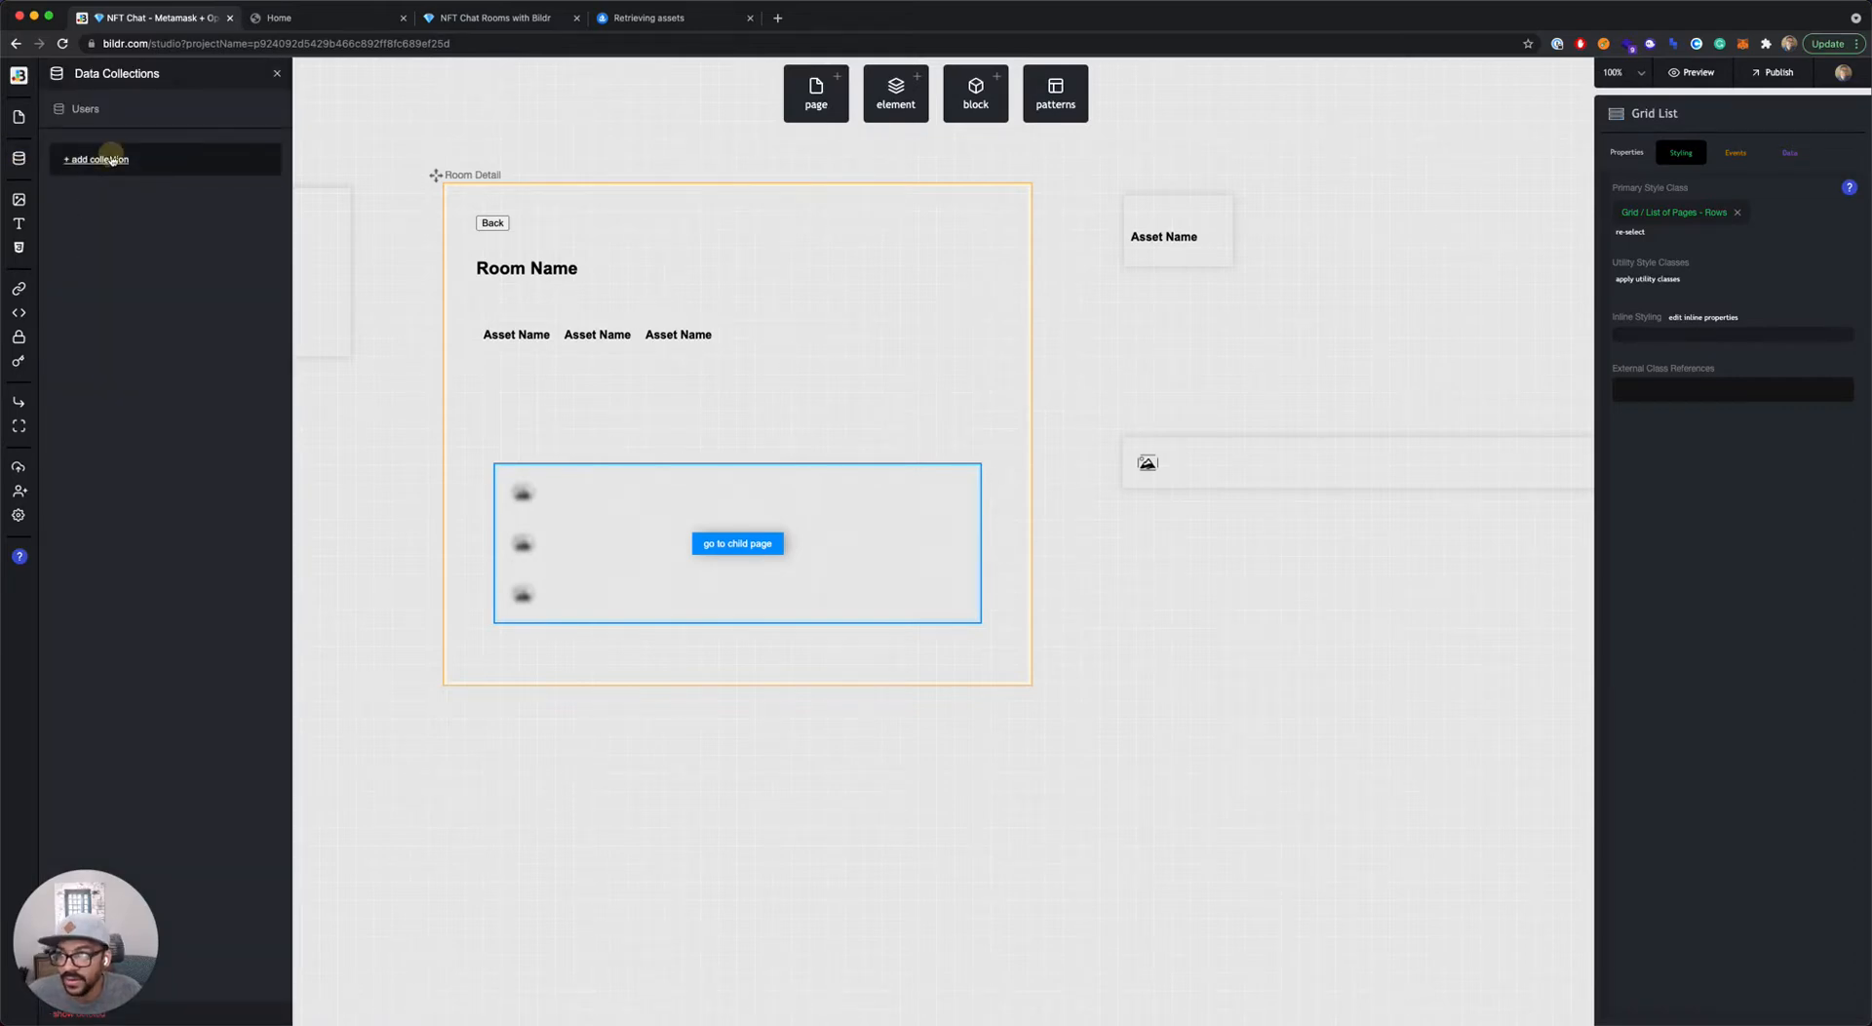
pyautogui.write('Me')
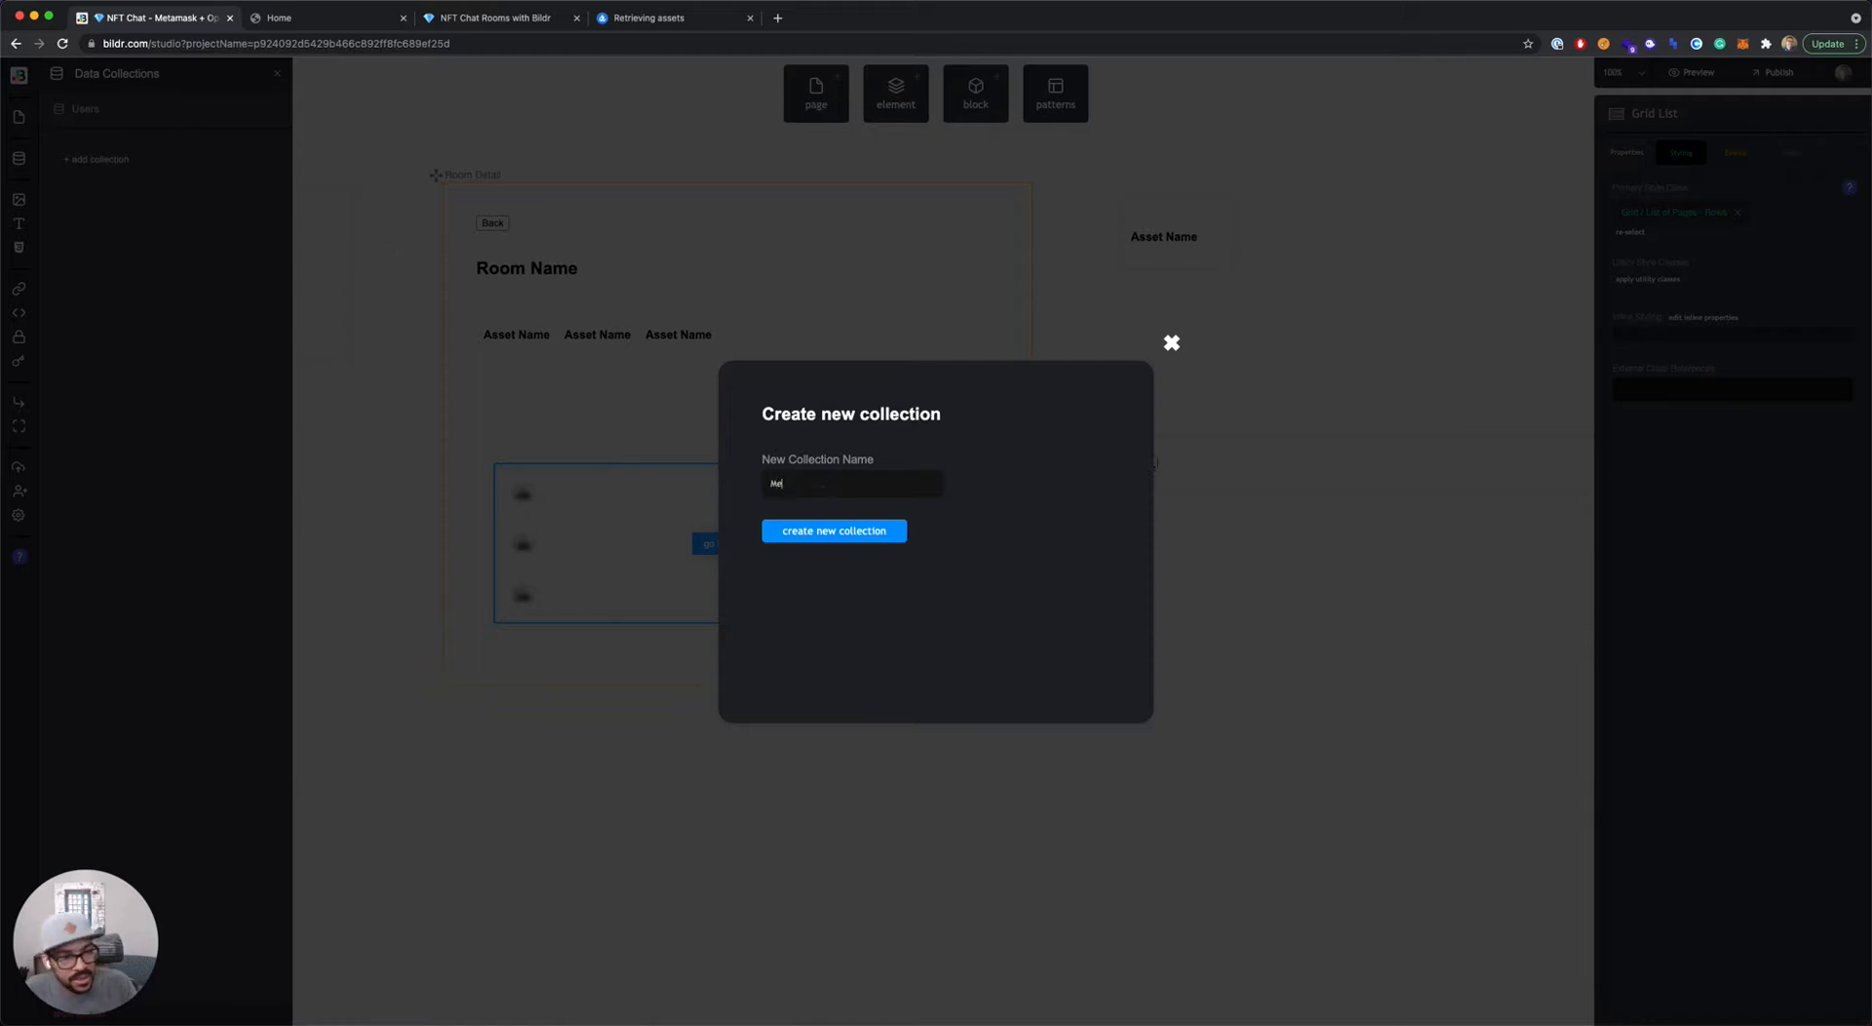
pyautogui.write('ssages')
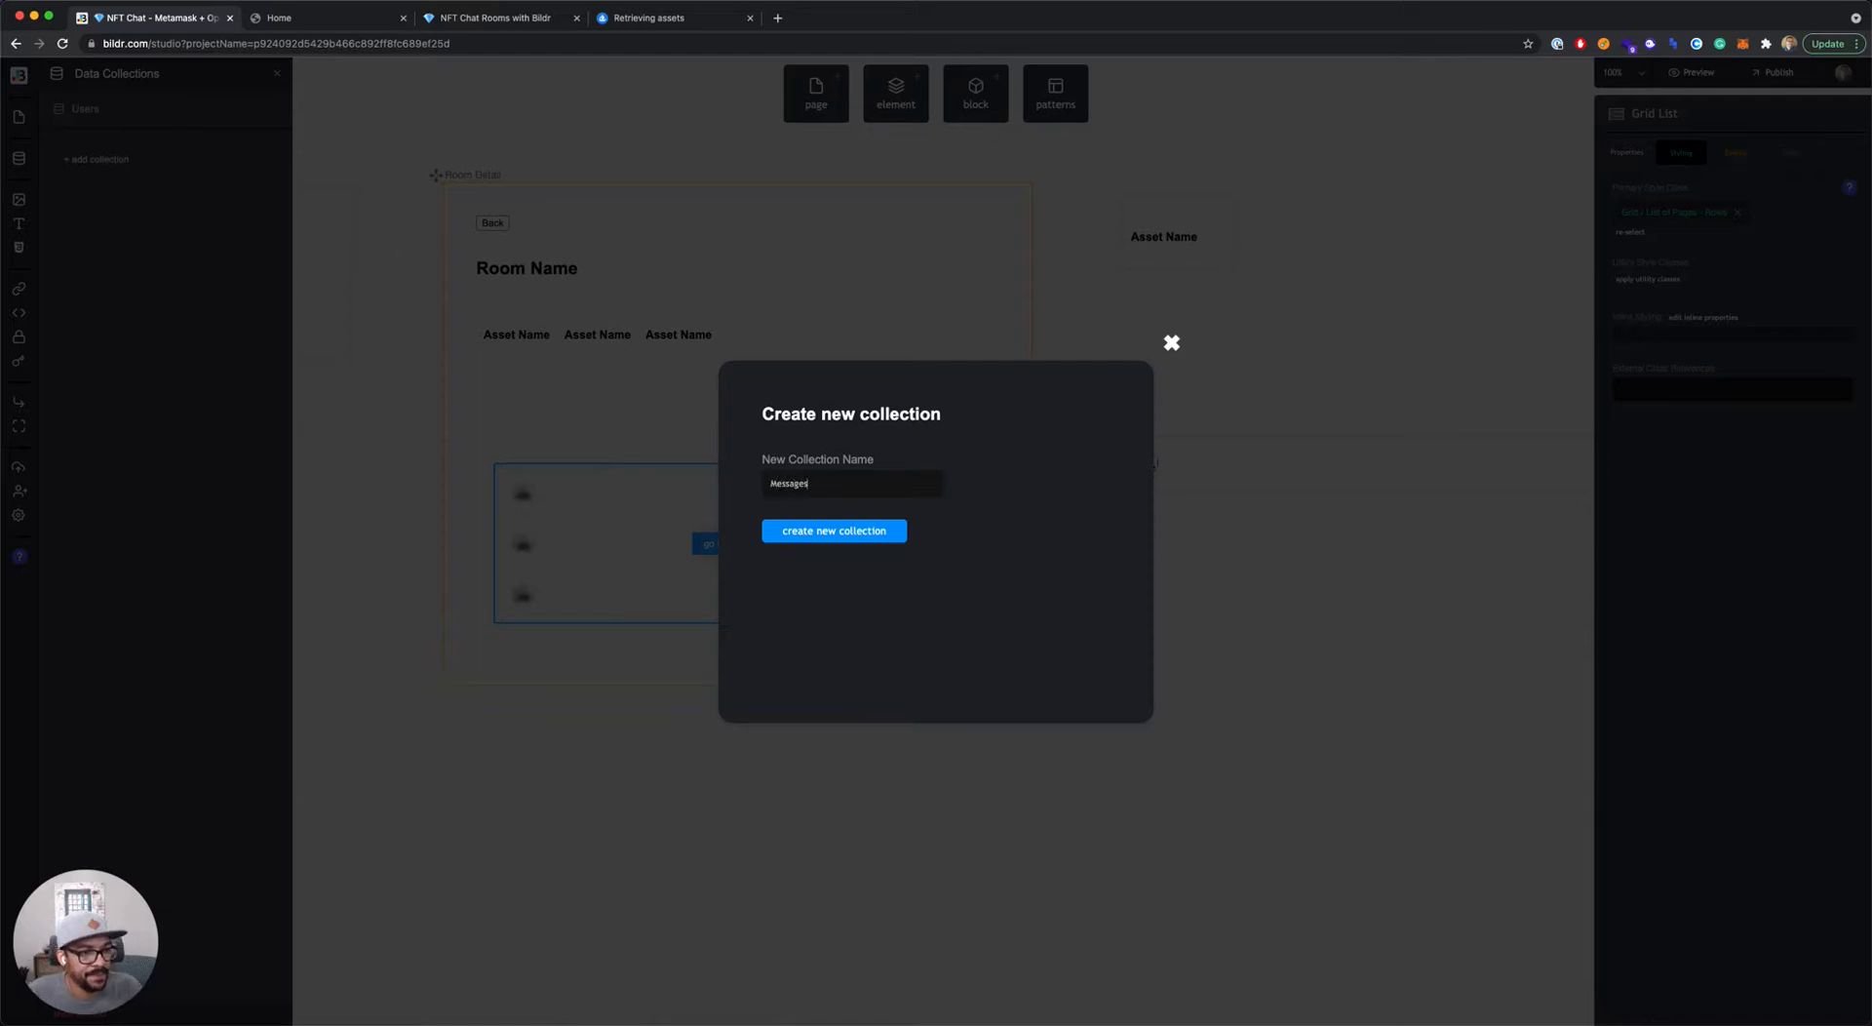
pyautogui.press('Return')
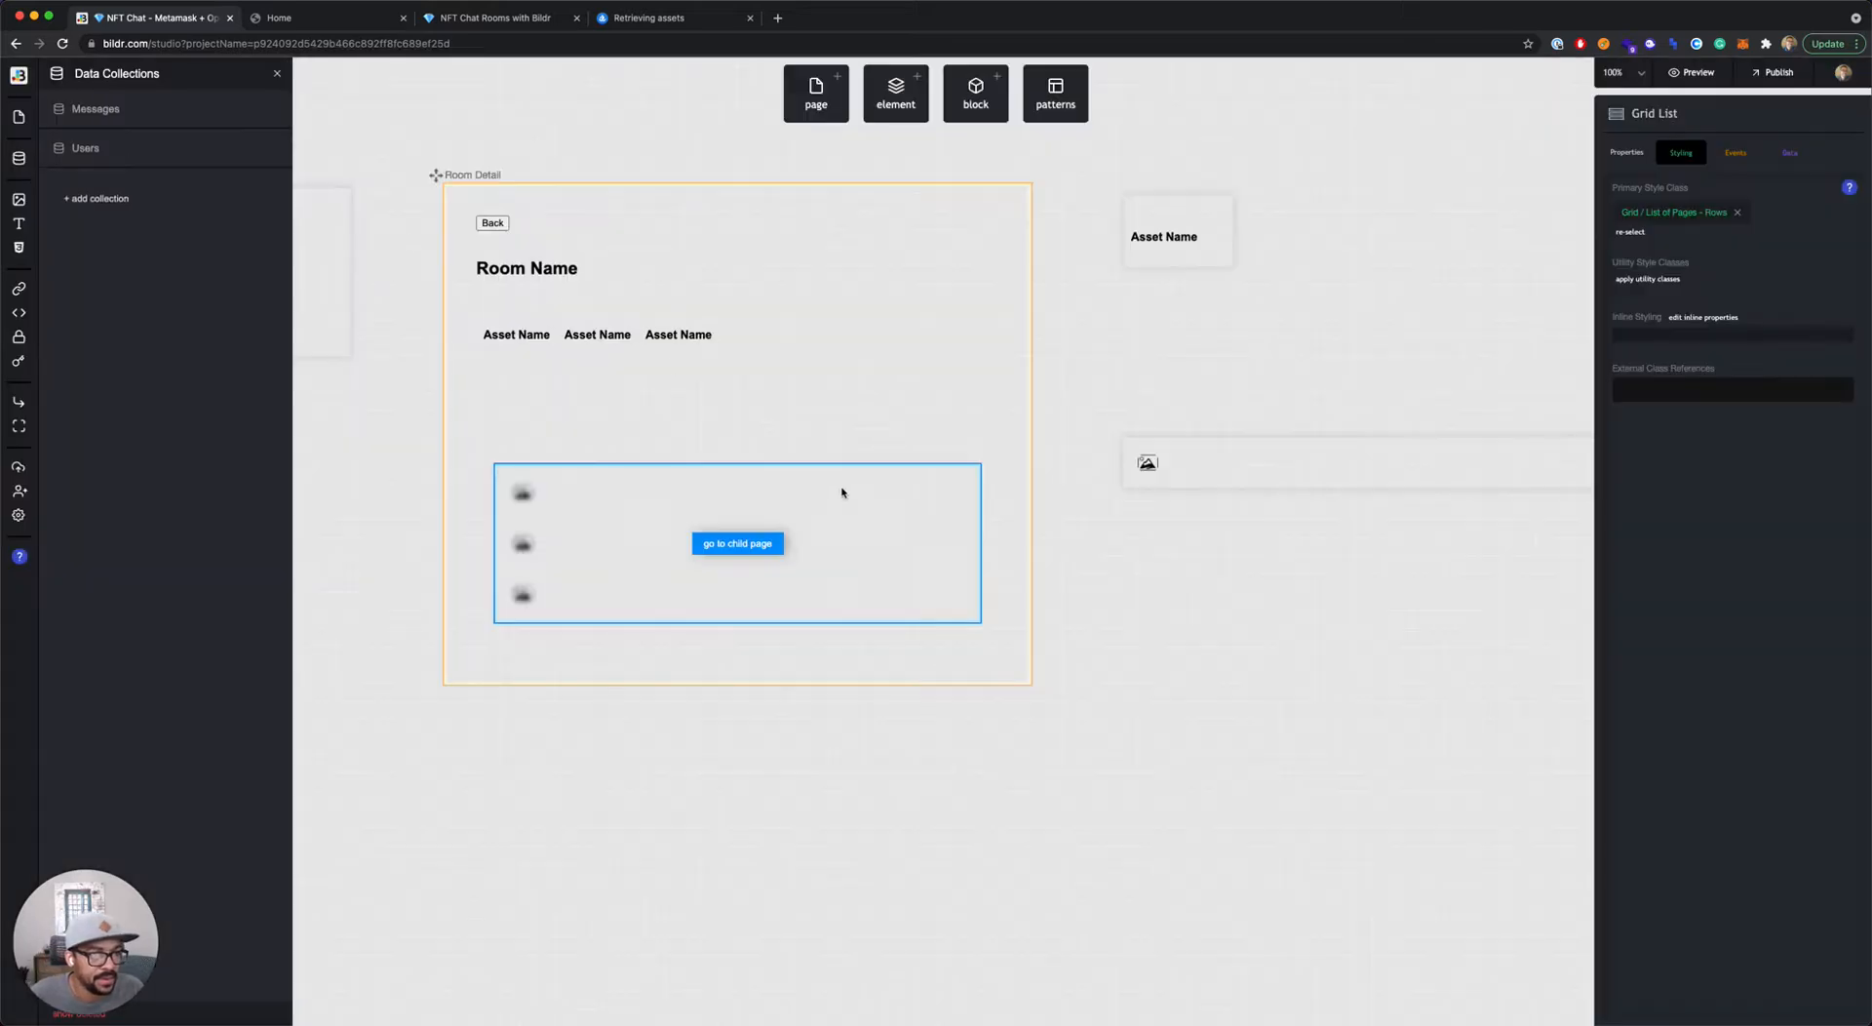
# Step: Add two fields named Asset ID and Collection Slug to the Messages collection
pyautogui.click(179, 115)
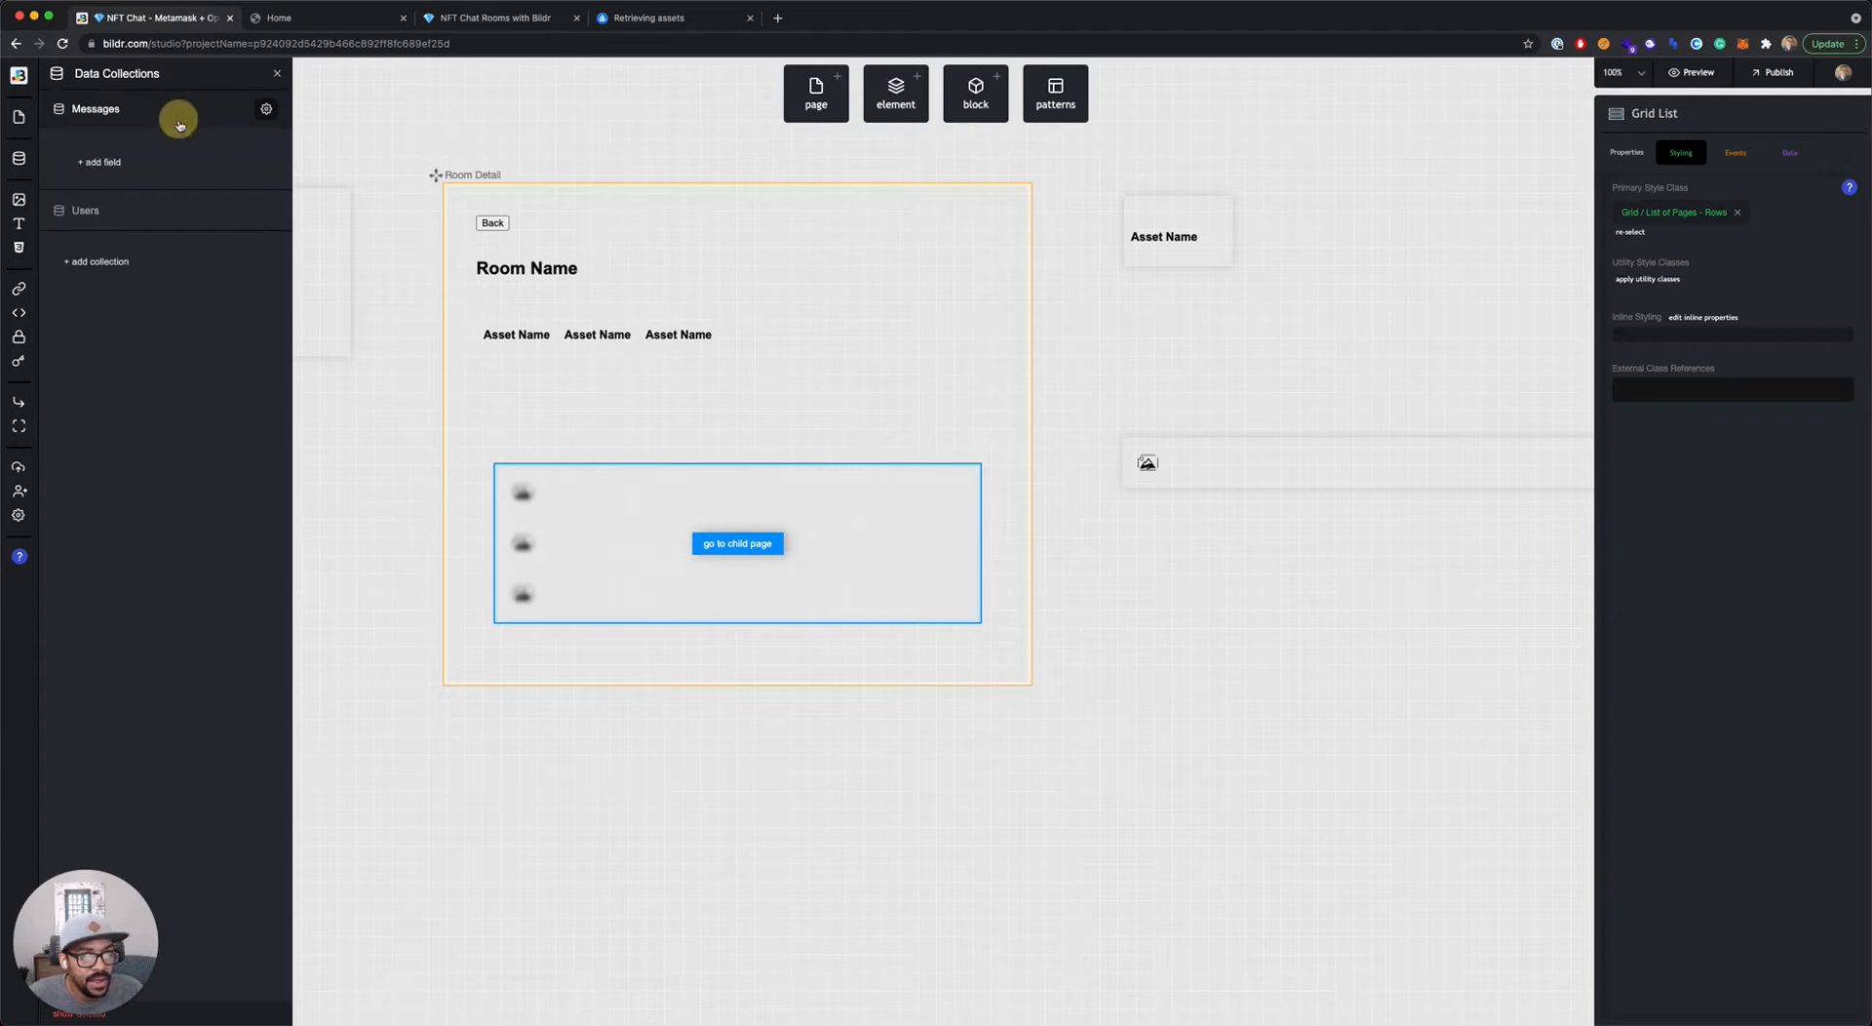
pyautogui.click(111, 164)
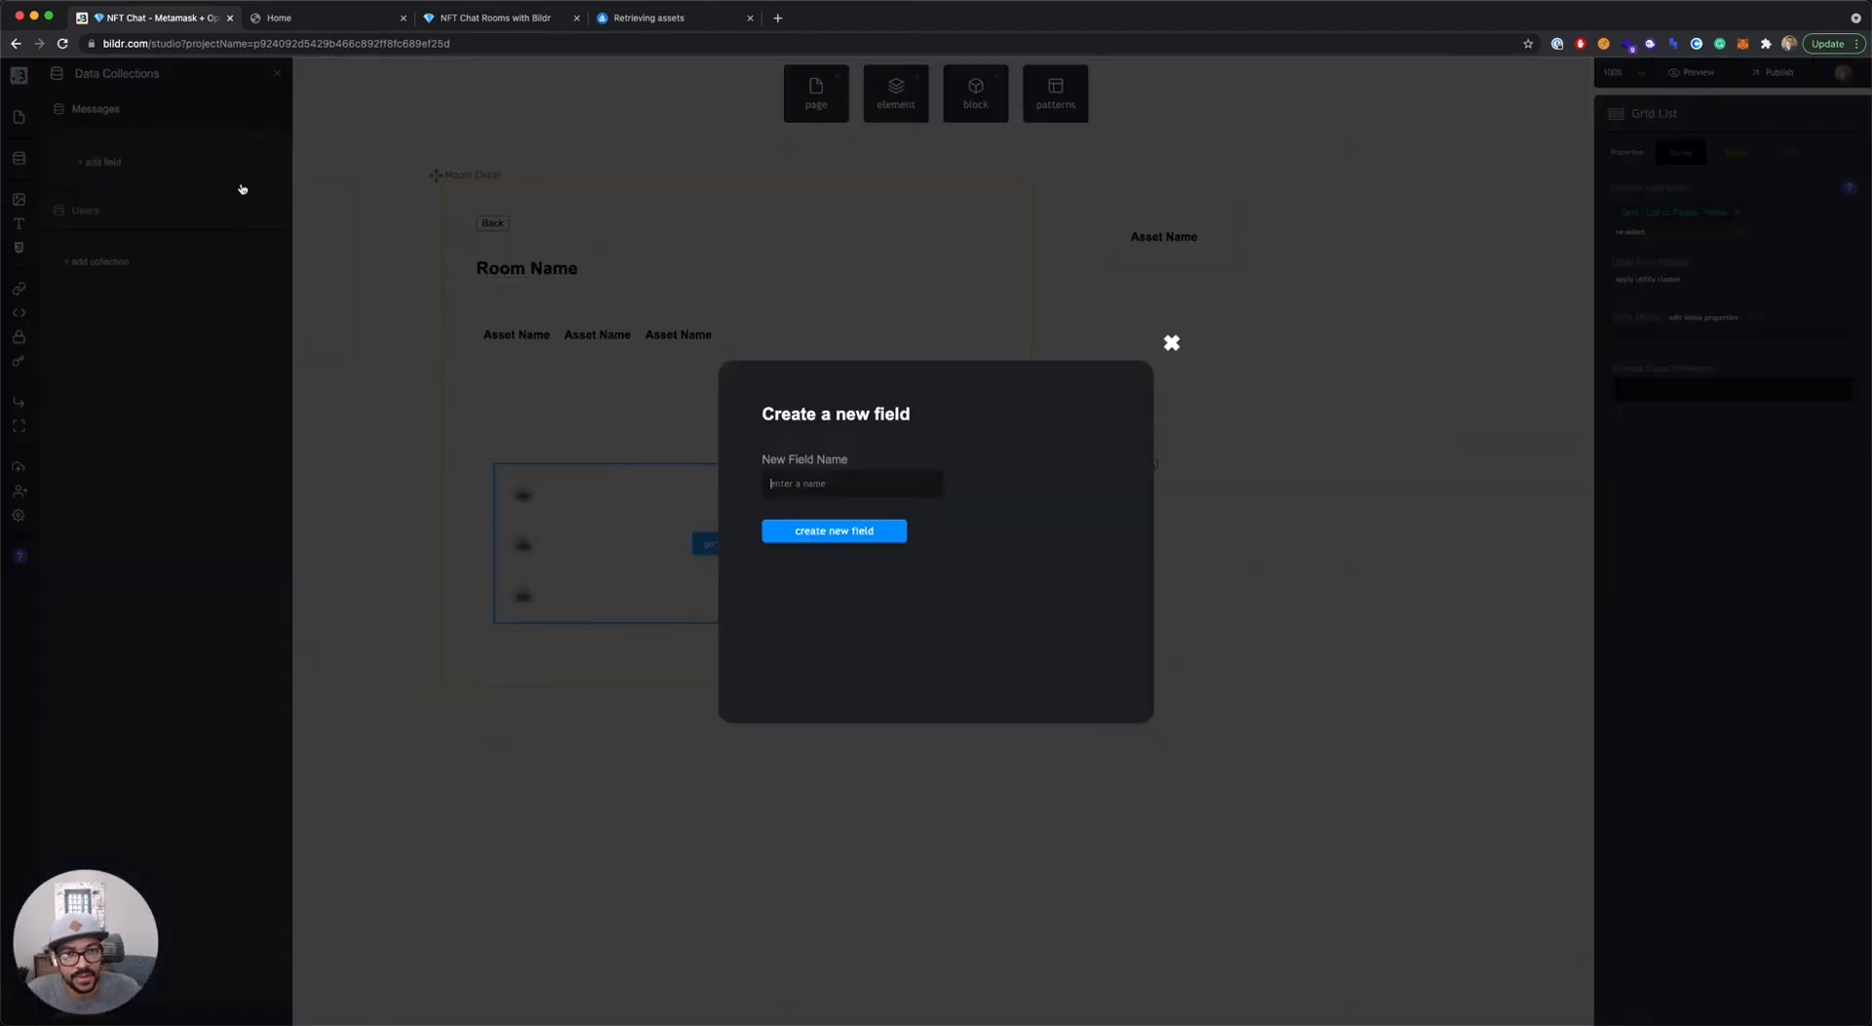
pyautogui.write('Asset ID')
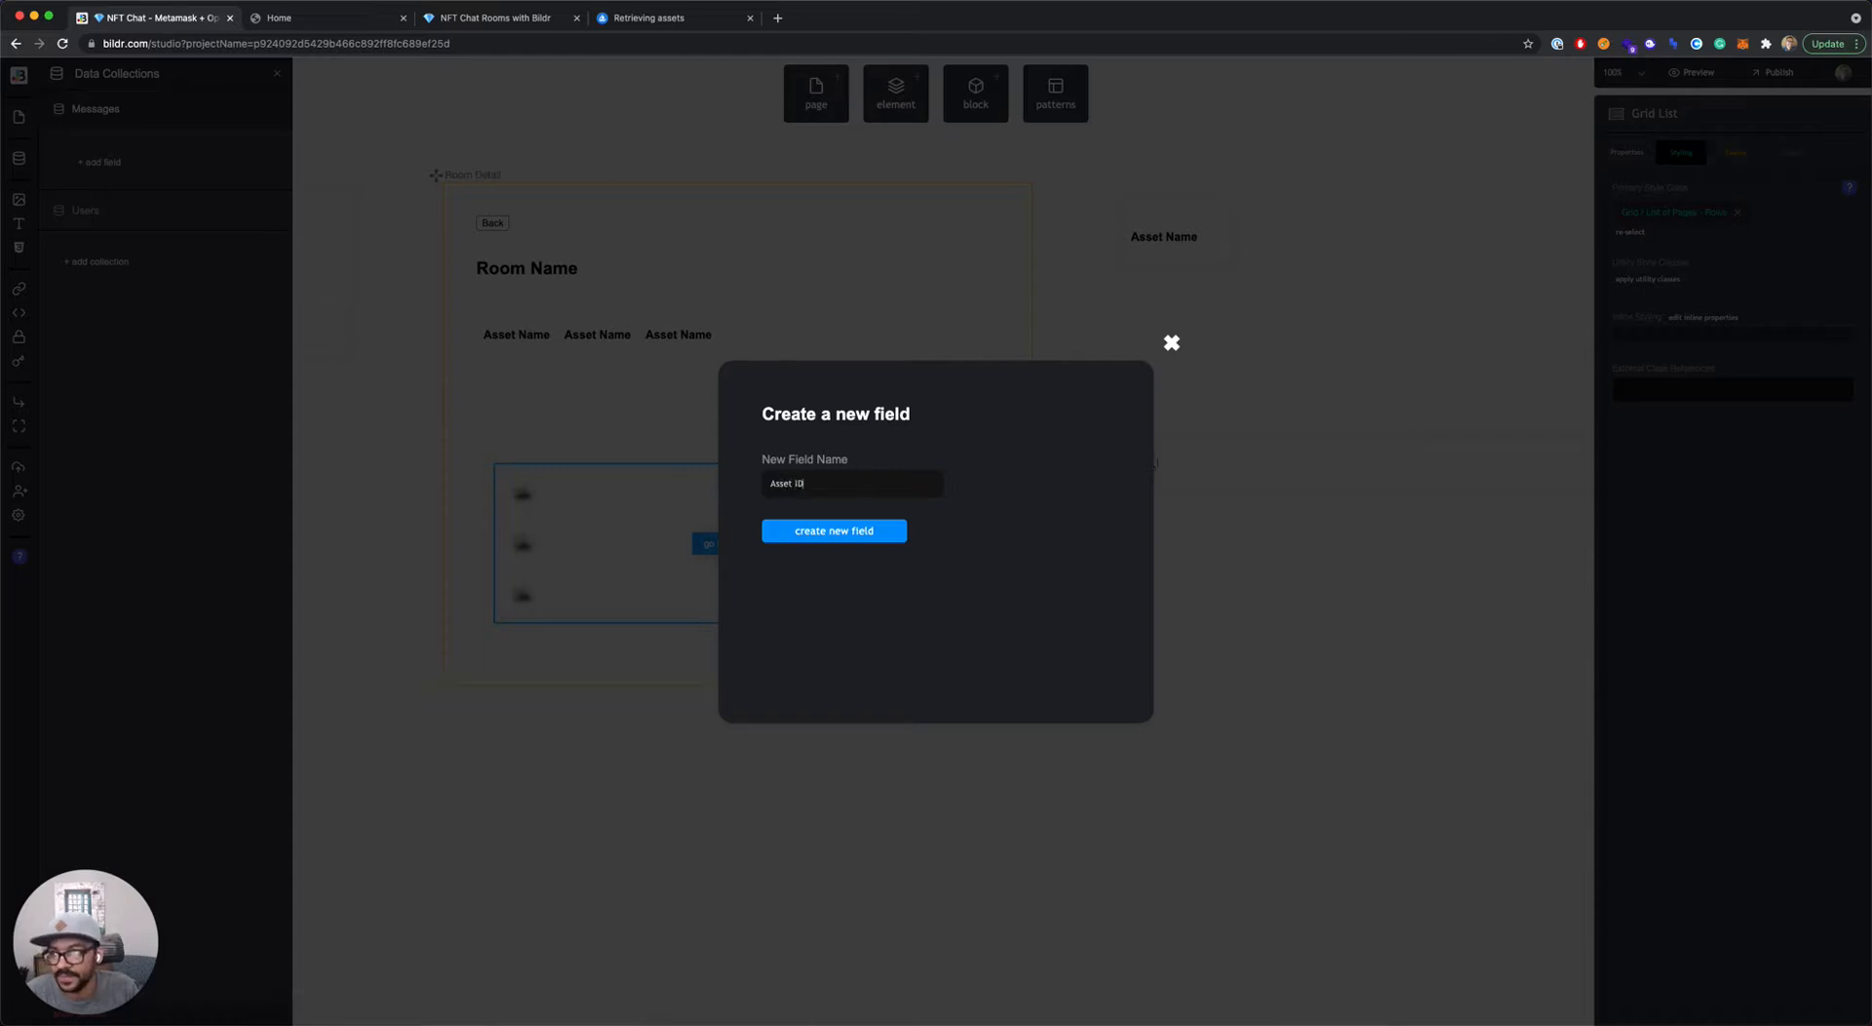
pyautogui.click(812, 532)
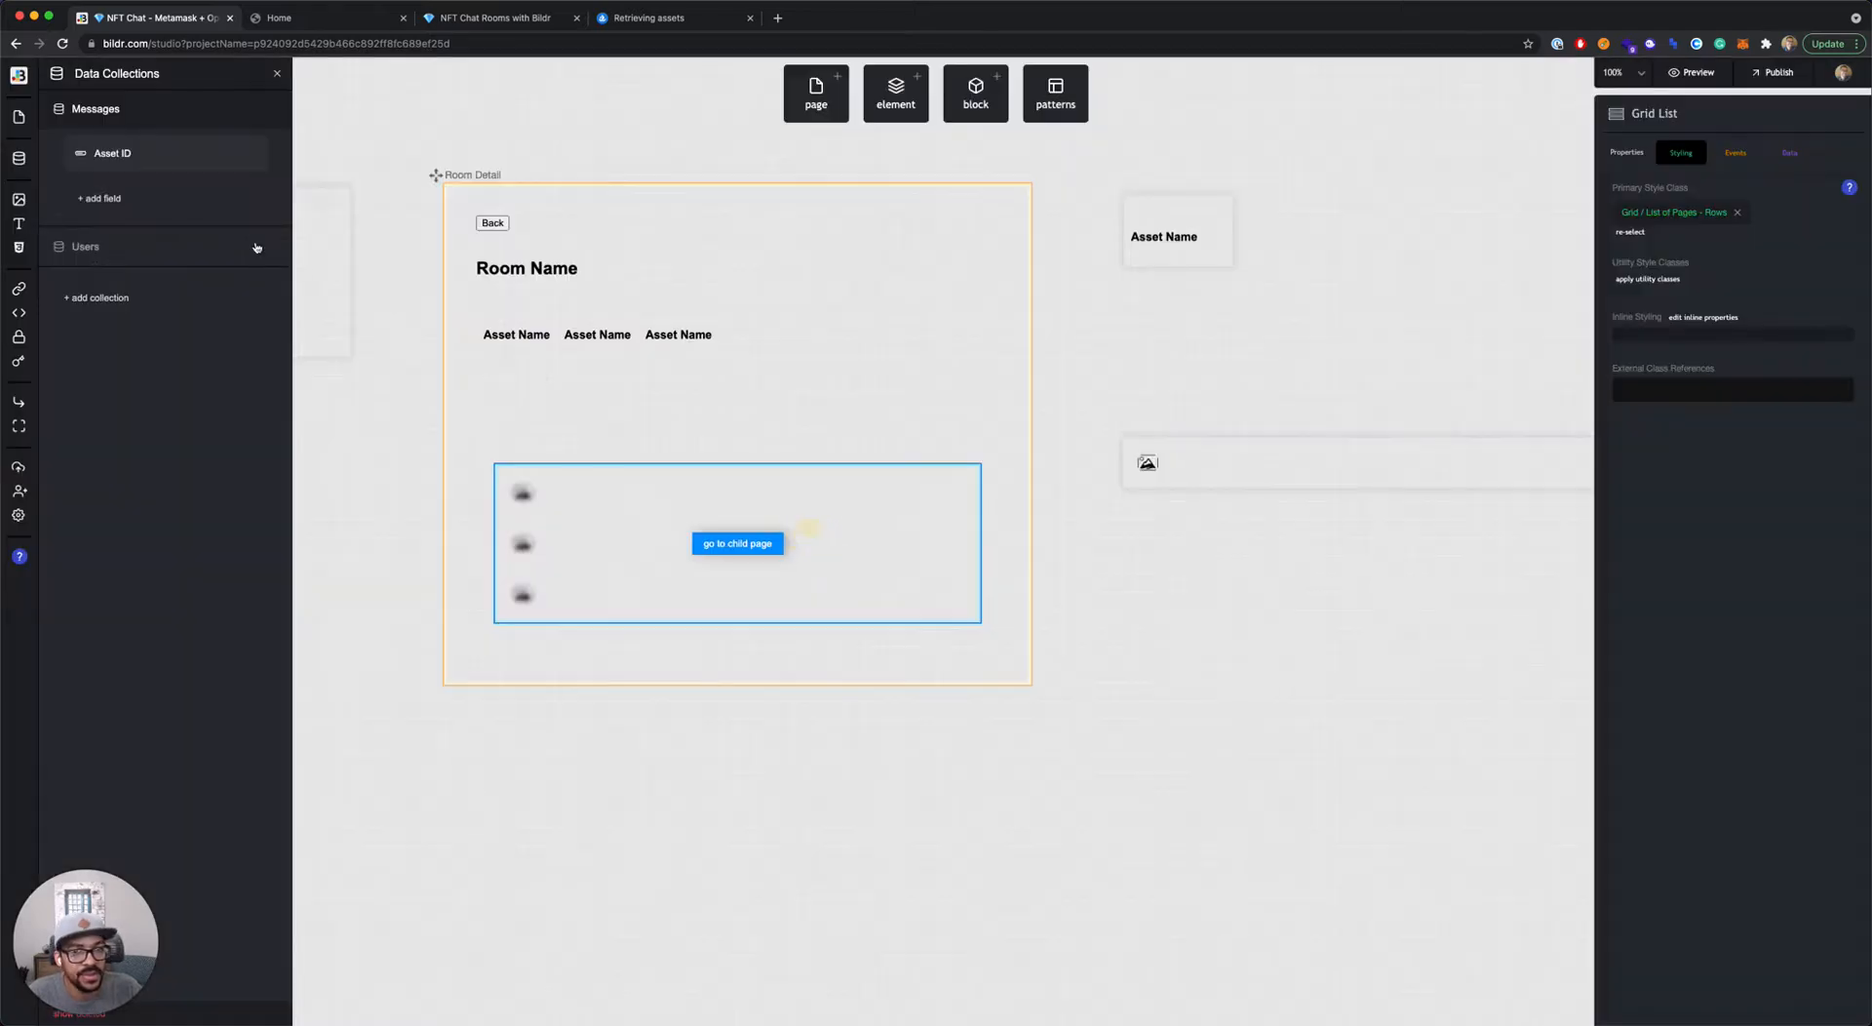
pyautogui.click(99, 198)
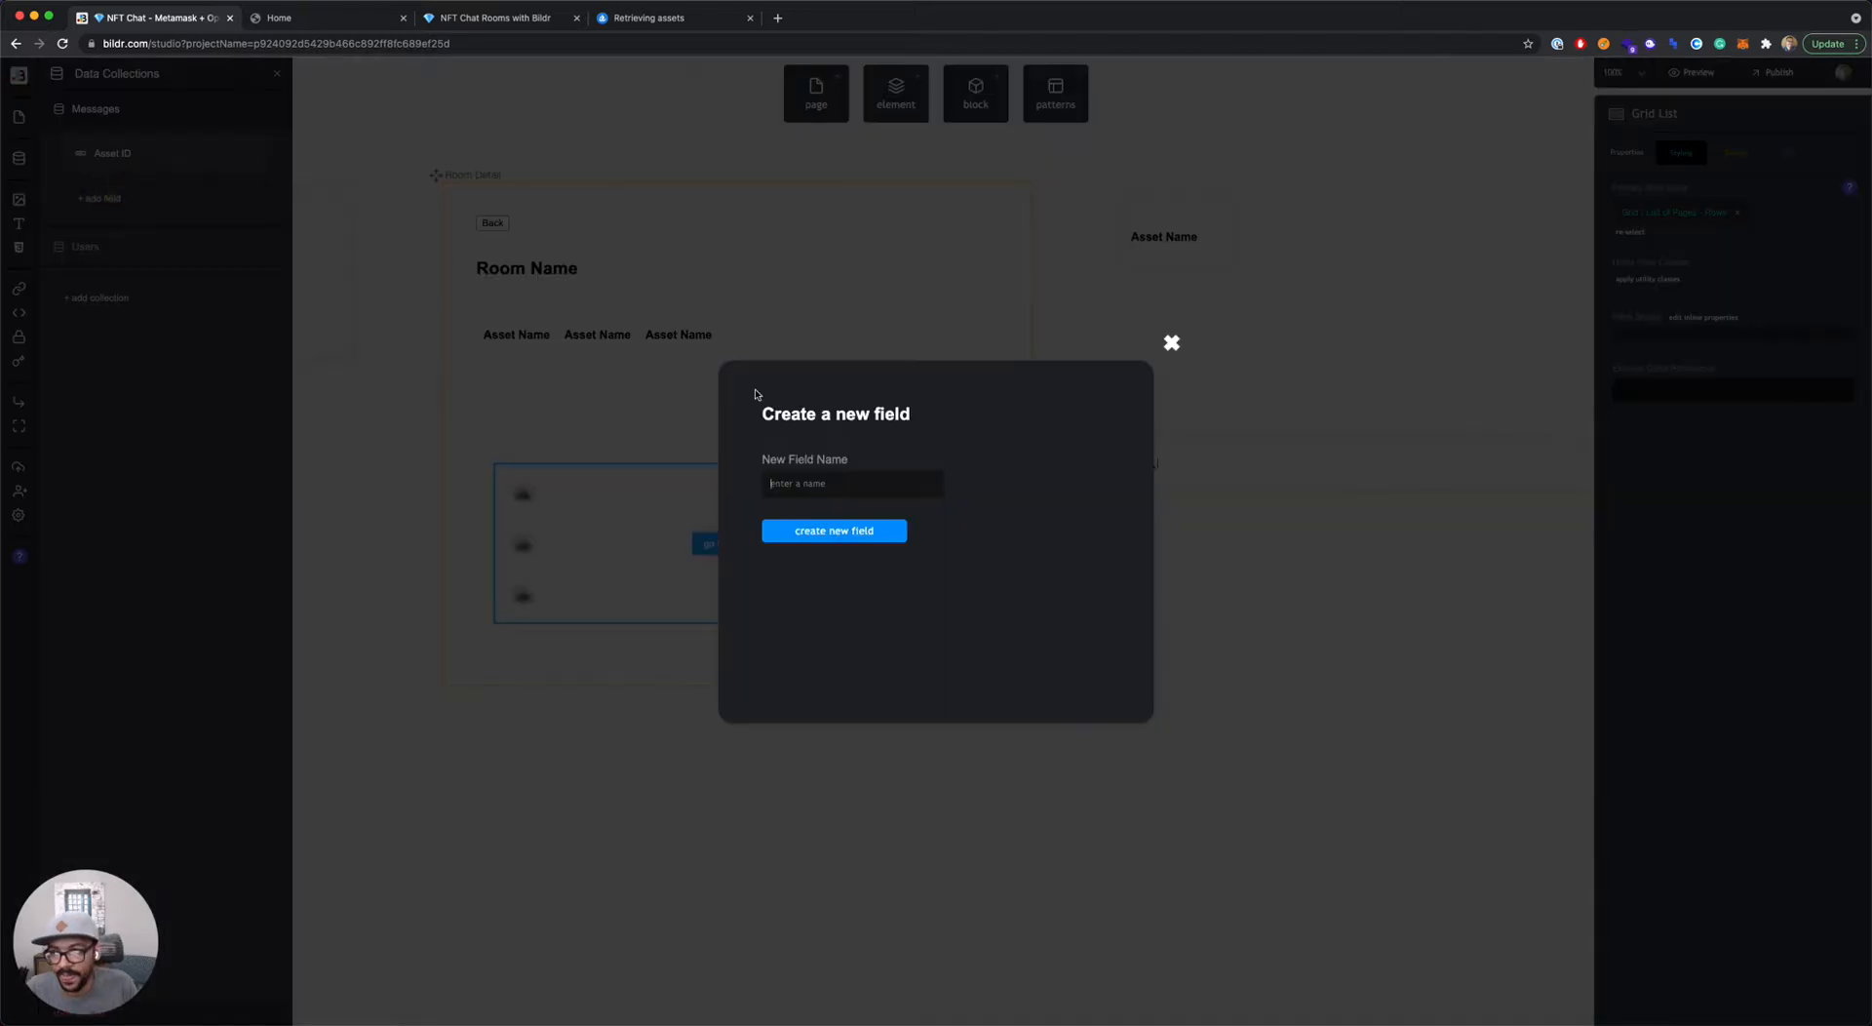
pyautogui.write('collection')
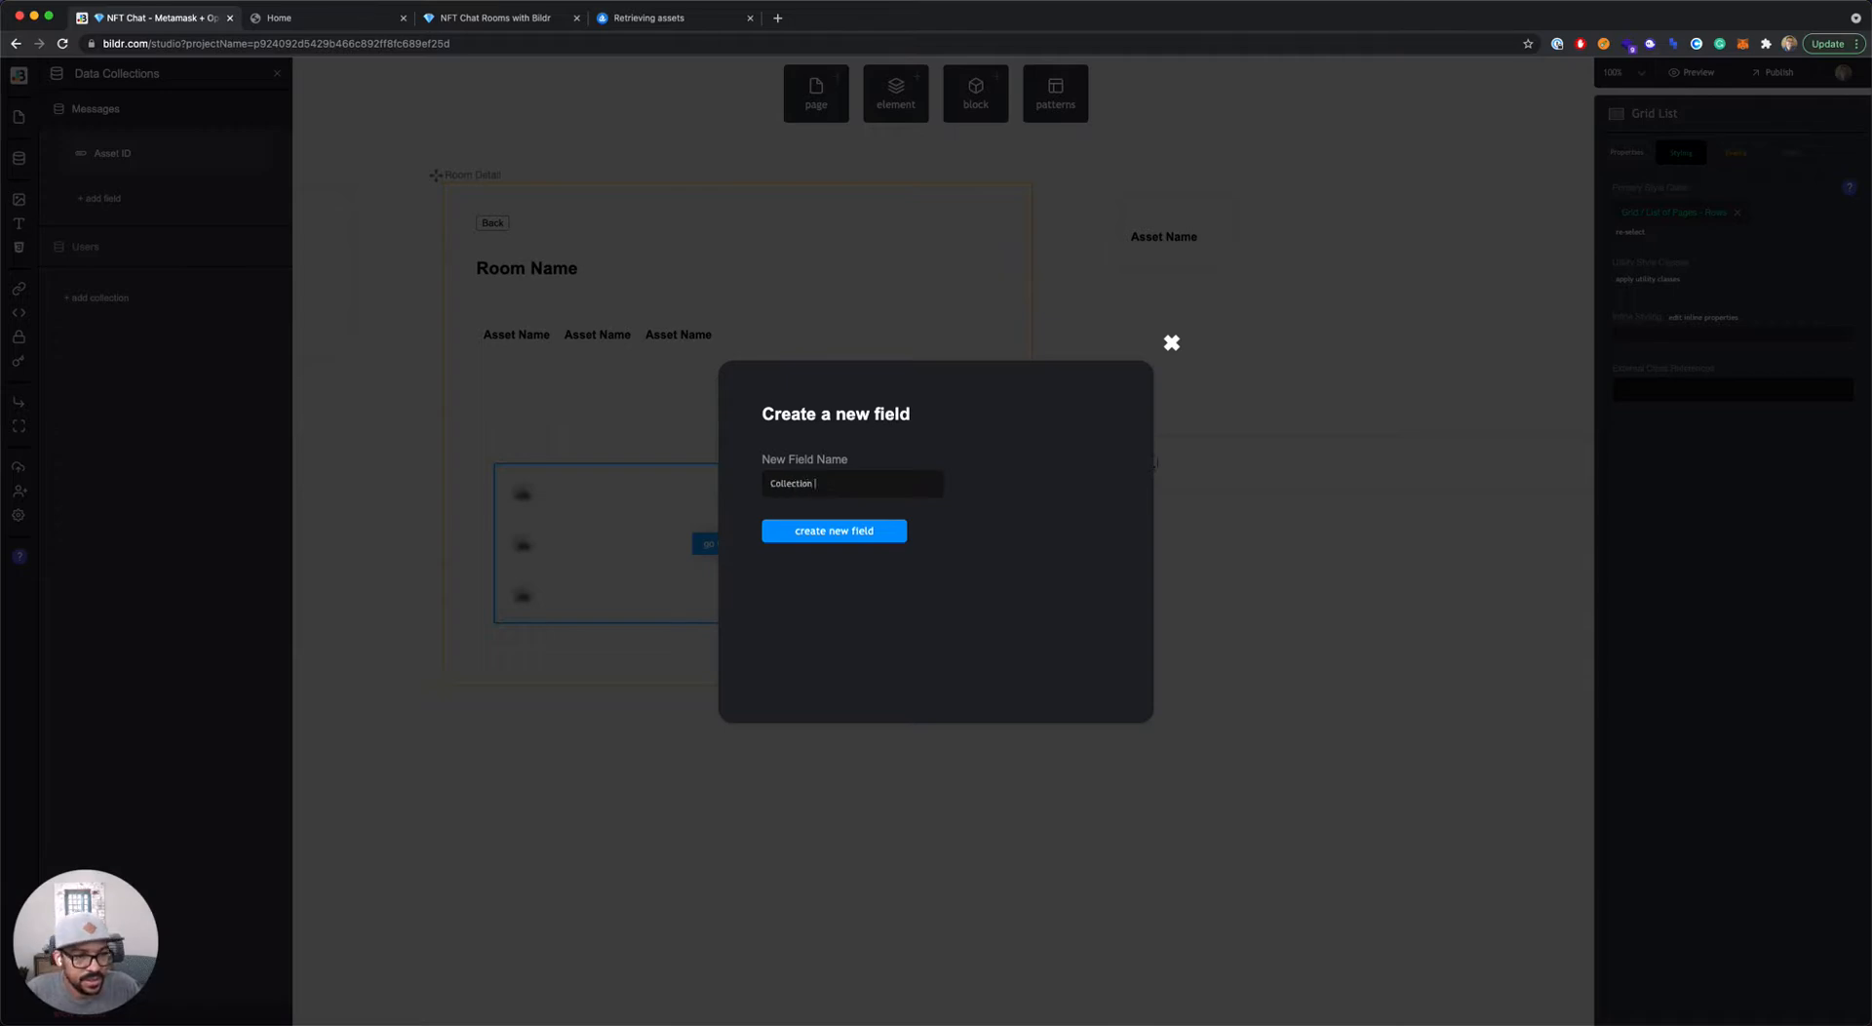
pyautogui.click(846, 530)
# Step: Add two more fields named Date / Time Created and Image to the Messages collection
pyautogui.click(101, 243)
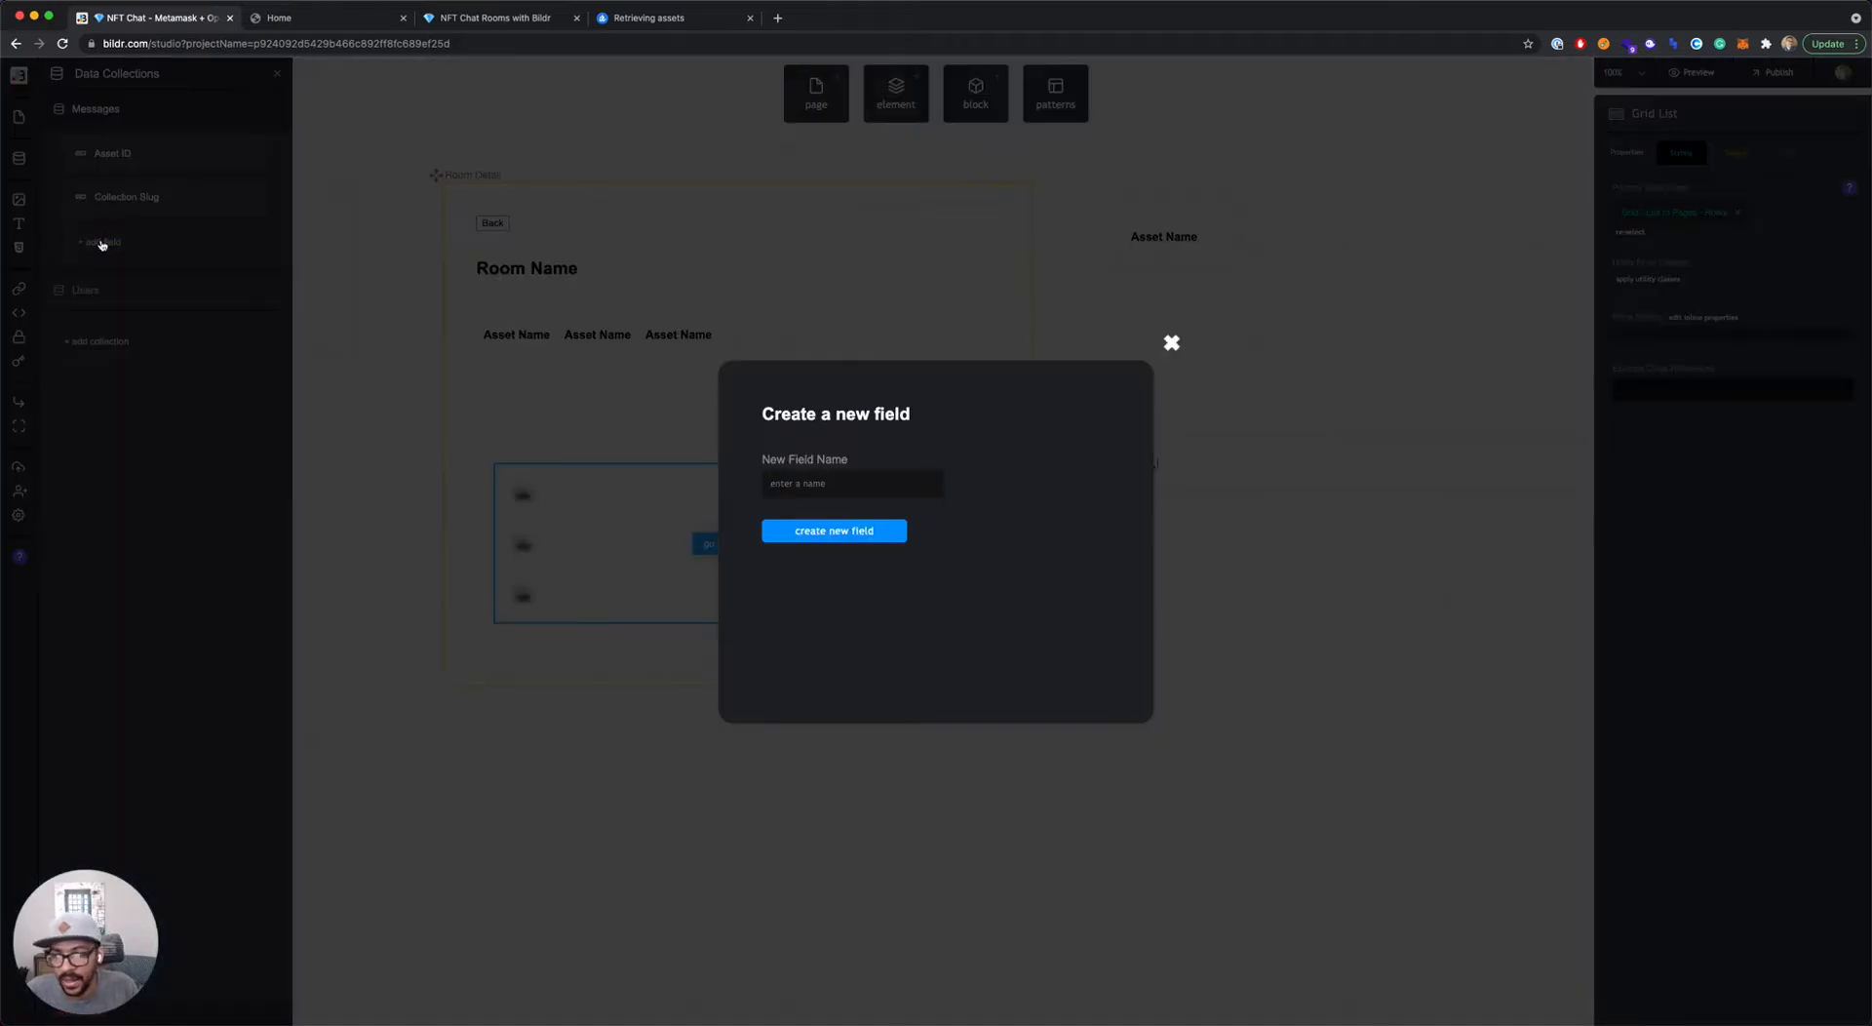
pyautogui.write('Date')
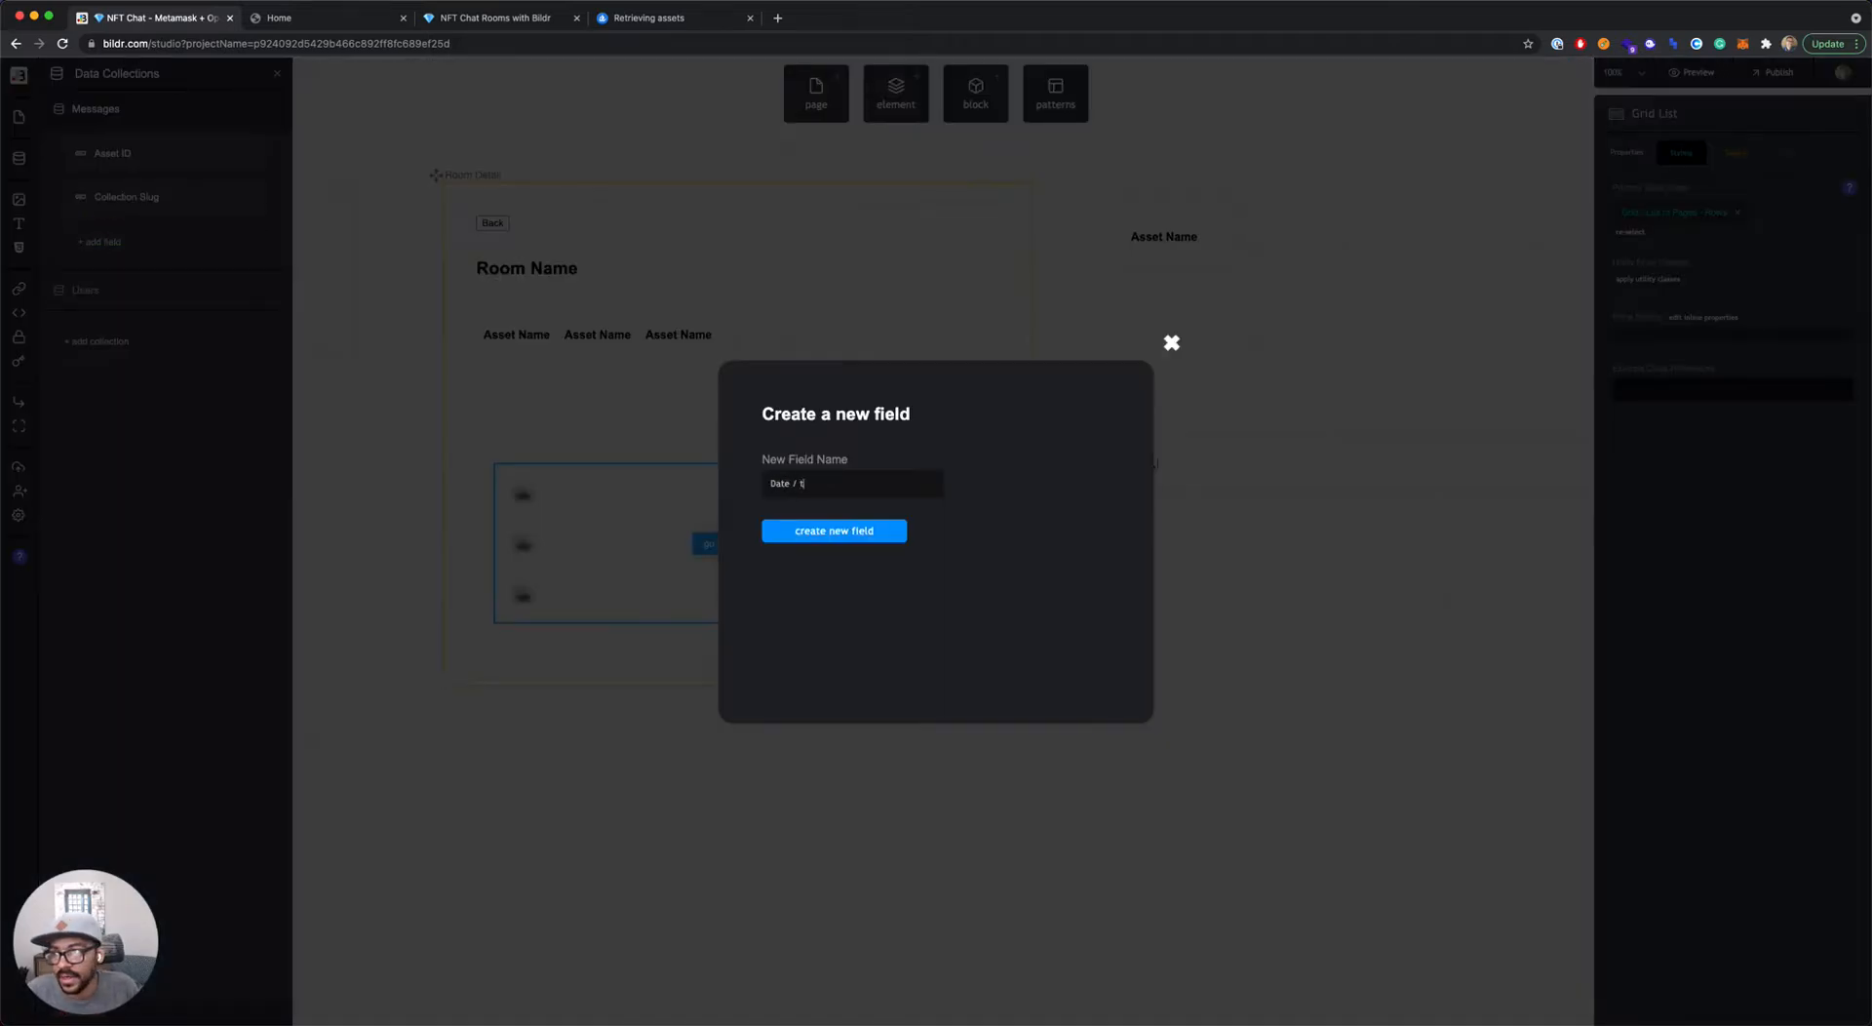
pyautogui.write(' / time Created')
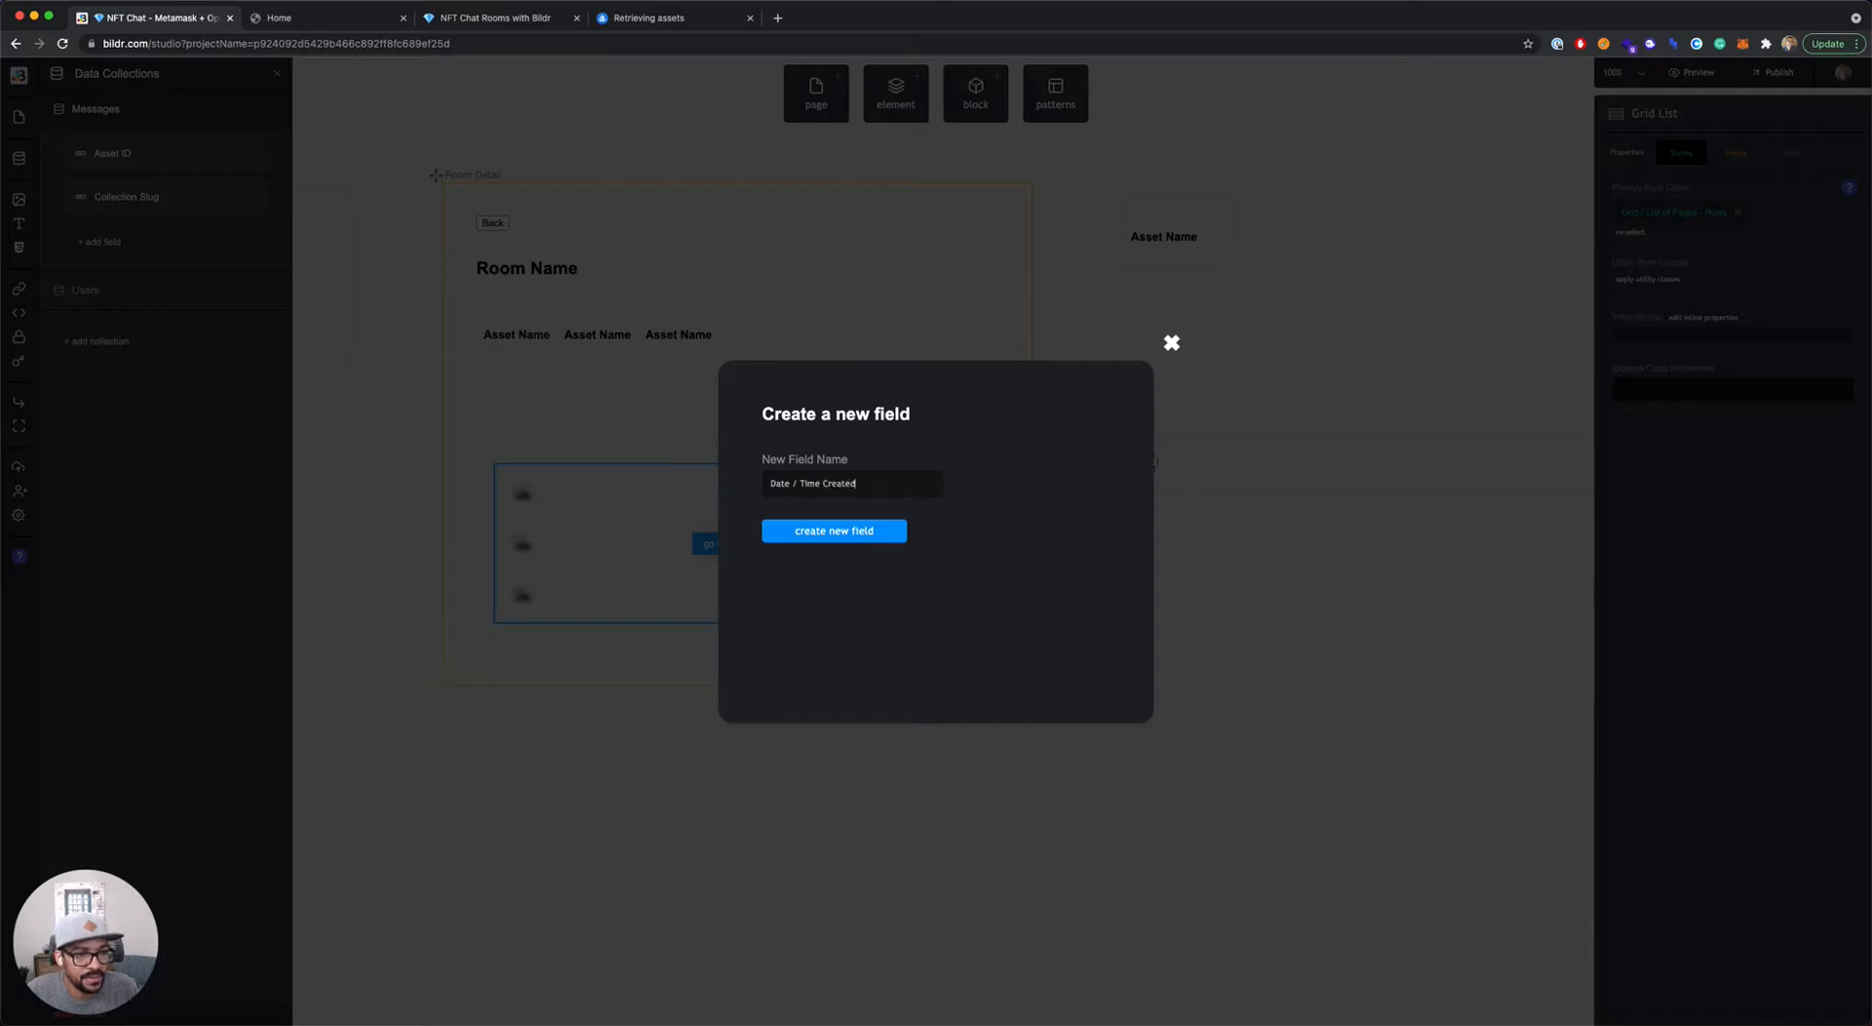
pyautogui.press('Return')
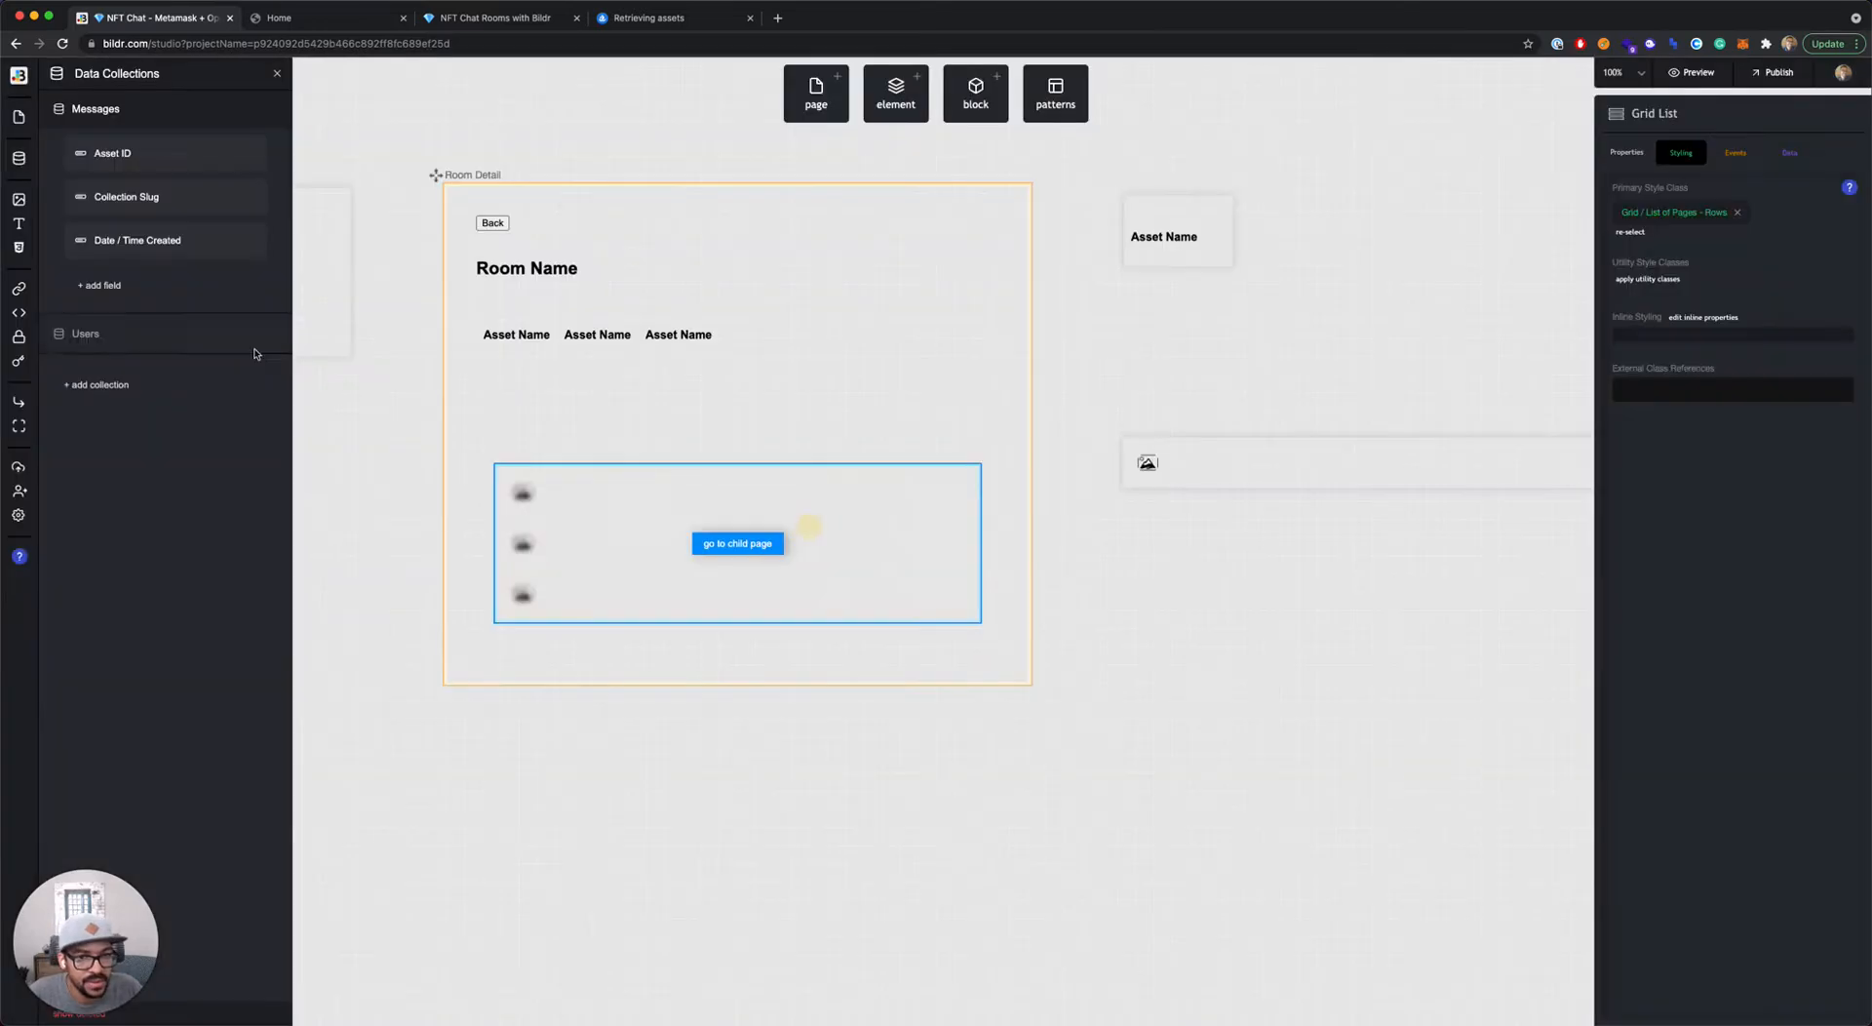
pyautogui.click(112, 285)
pyautogui.write('D')
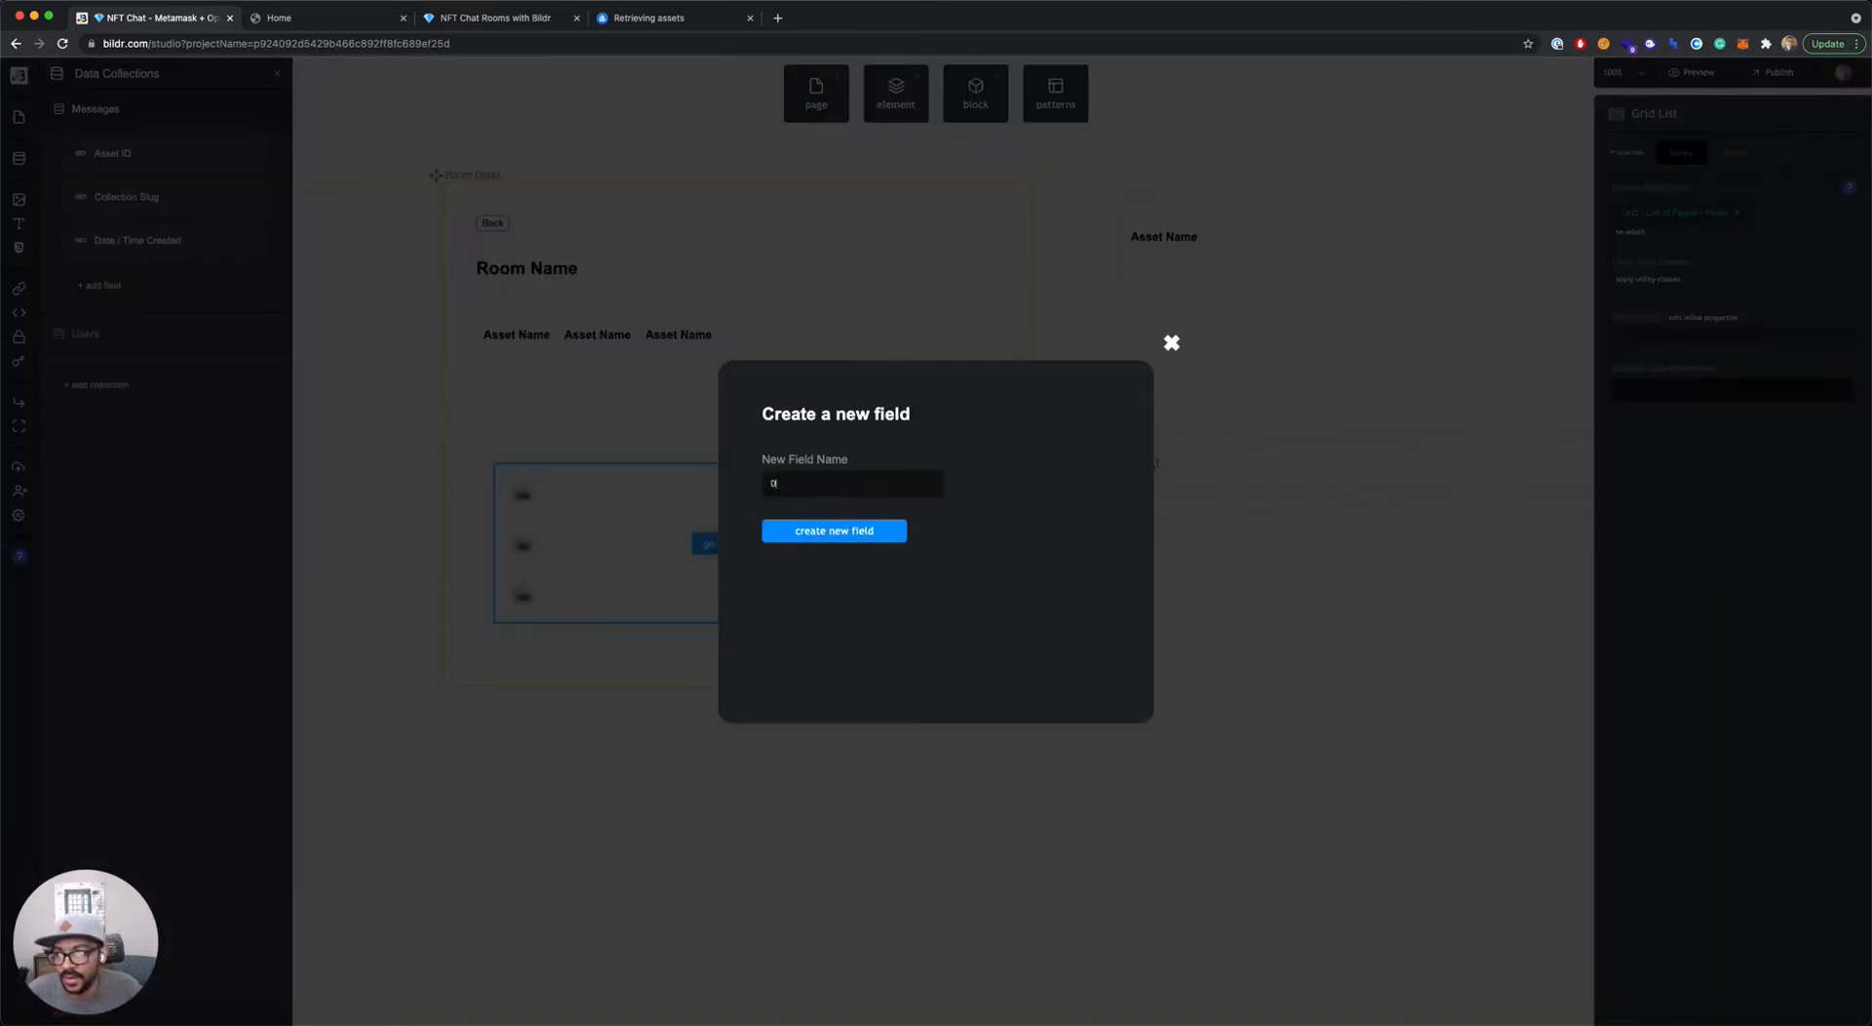
pyautogui.press('BackSpace')
pyautogui.write('Image')
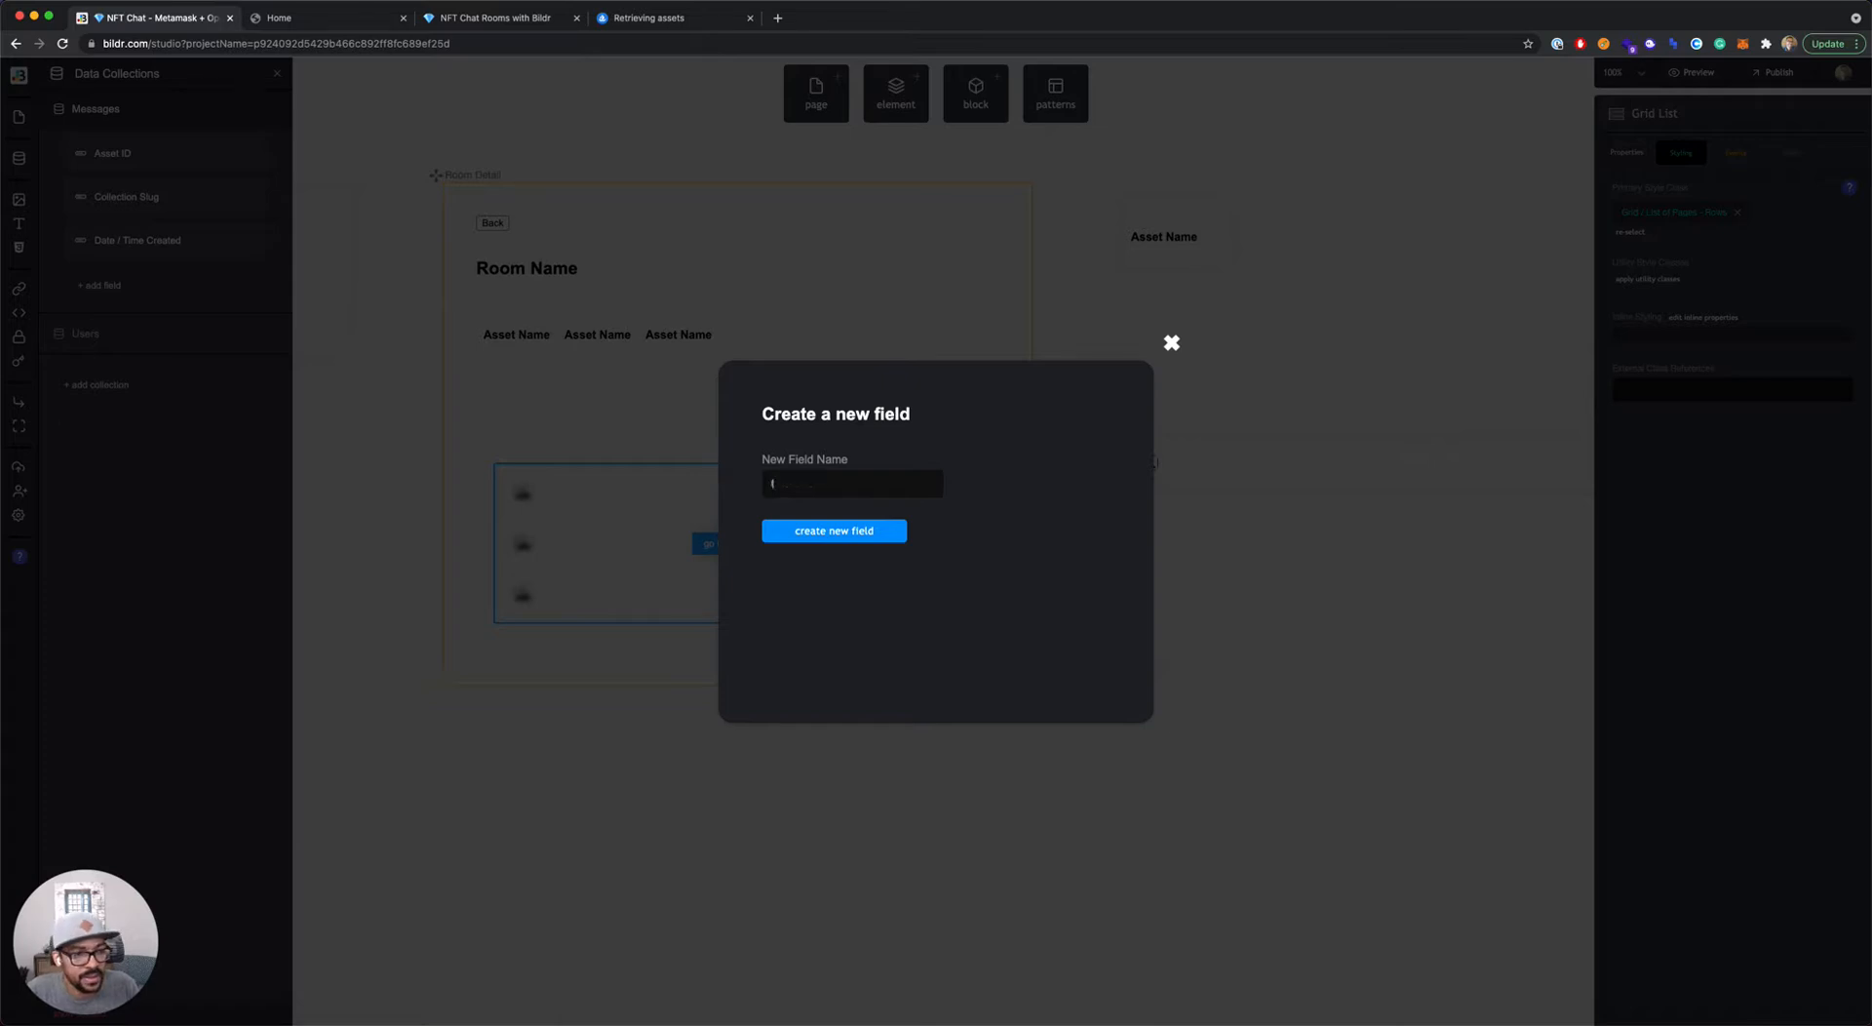
pyautogui.click(862, 534)
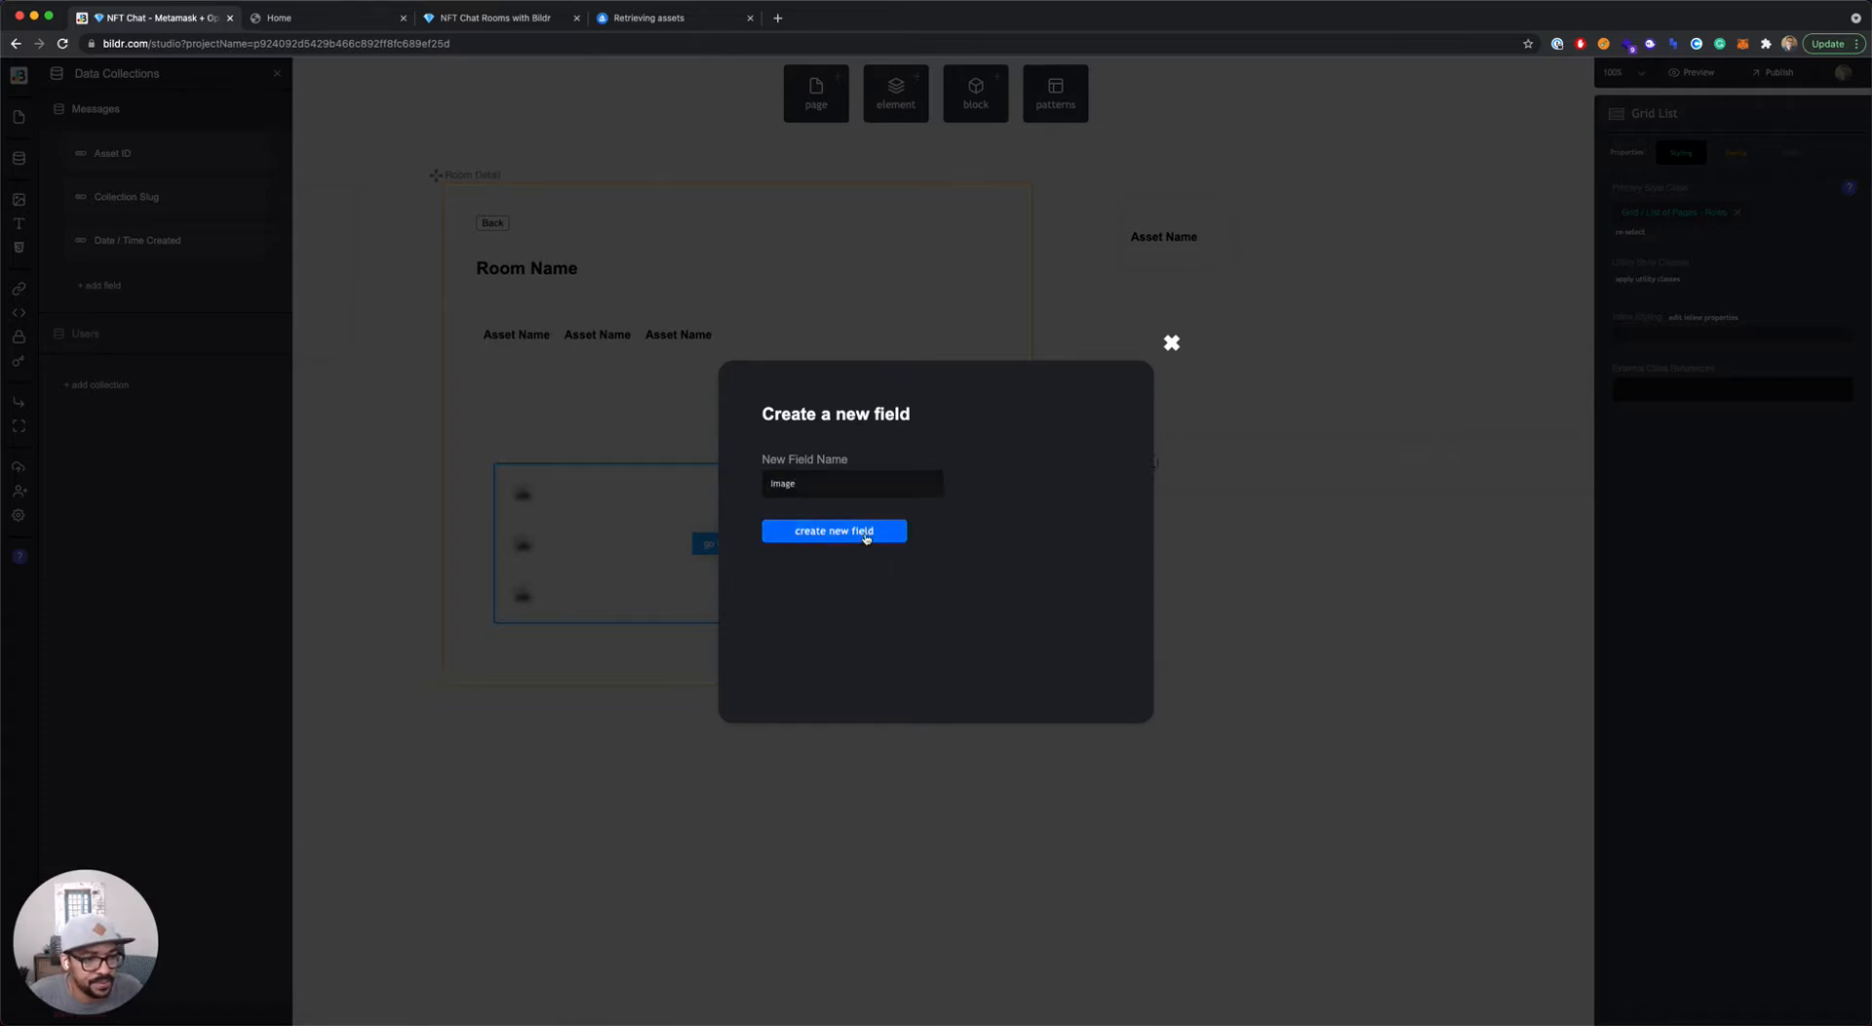
# Step: Add a field named Message to the Messages collection
pyautogui.click(100, 329)
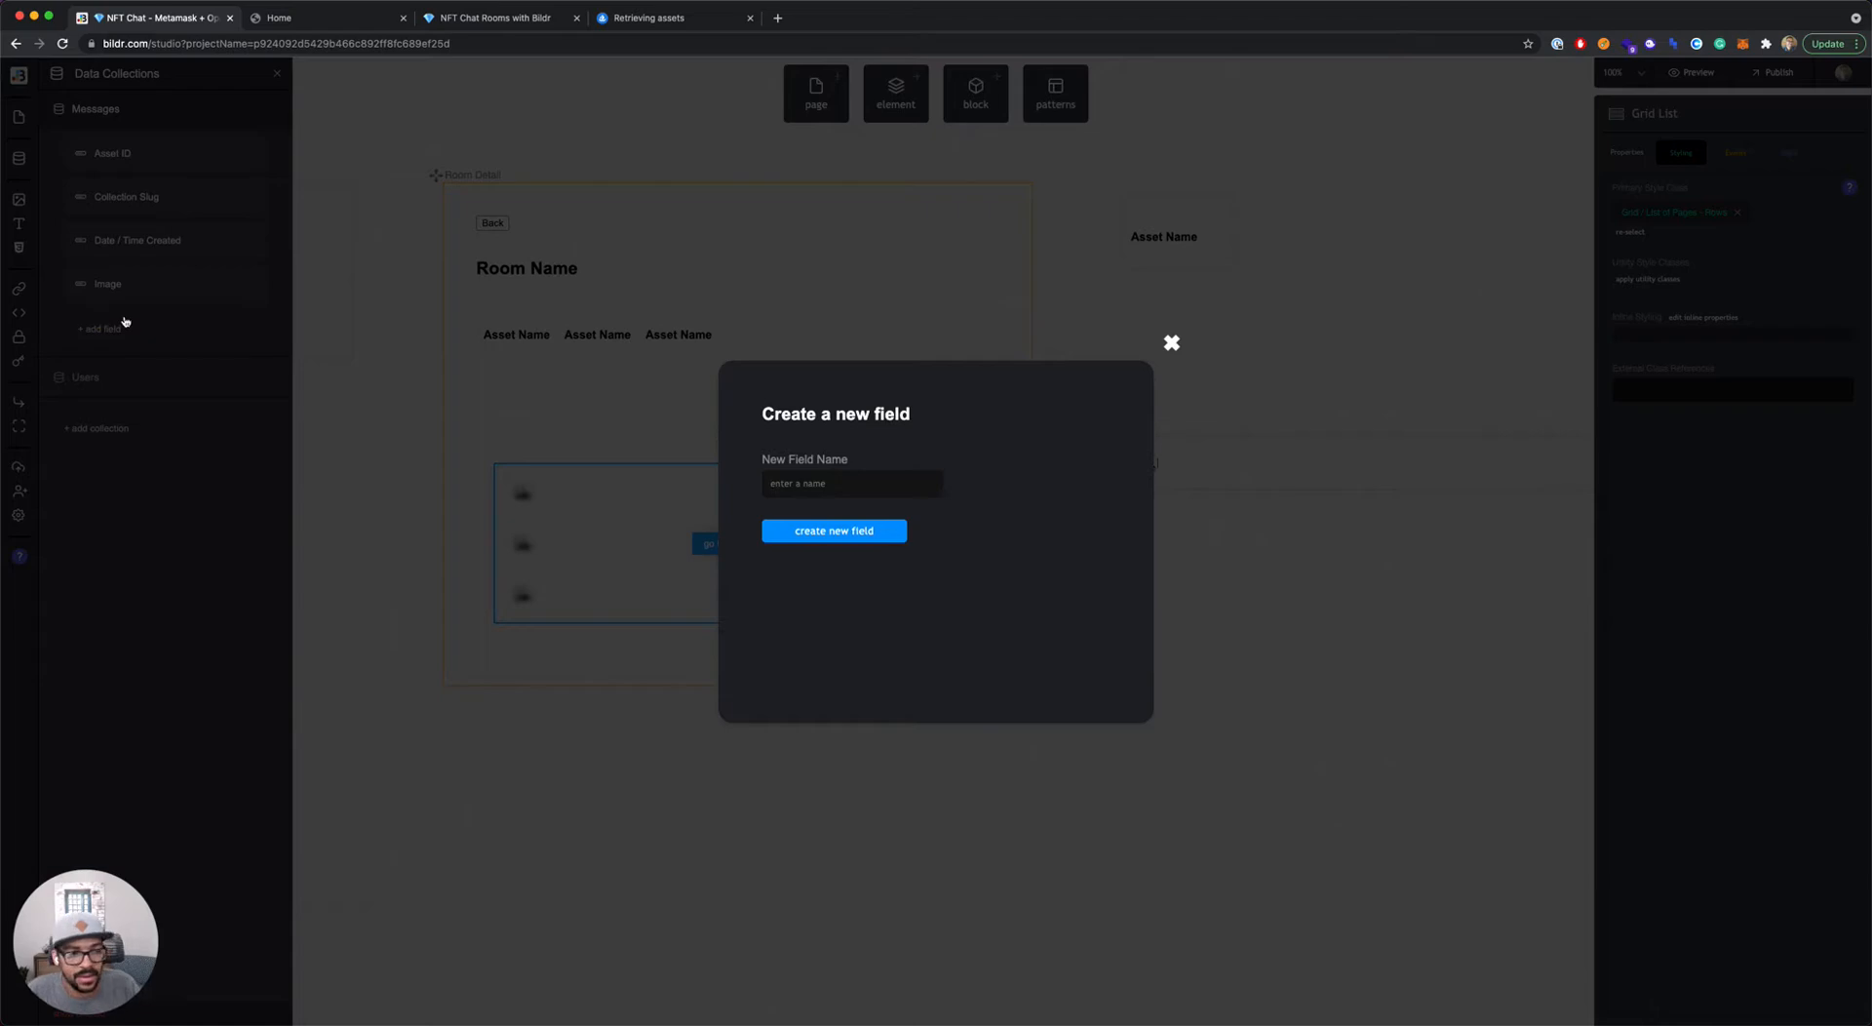
pyautogui.write('Mess')
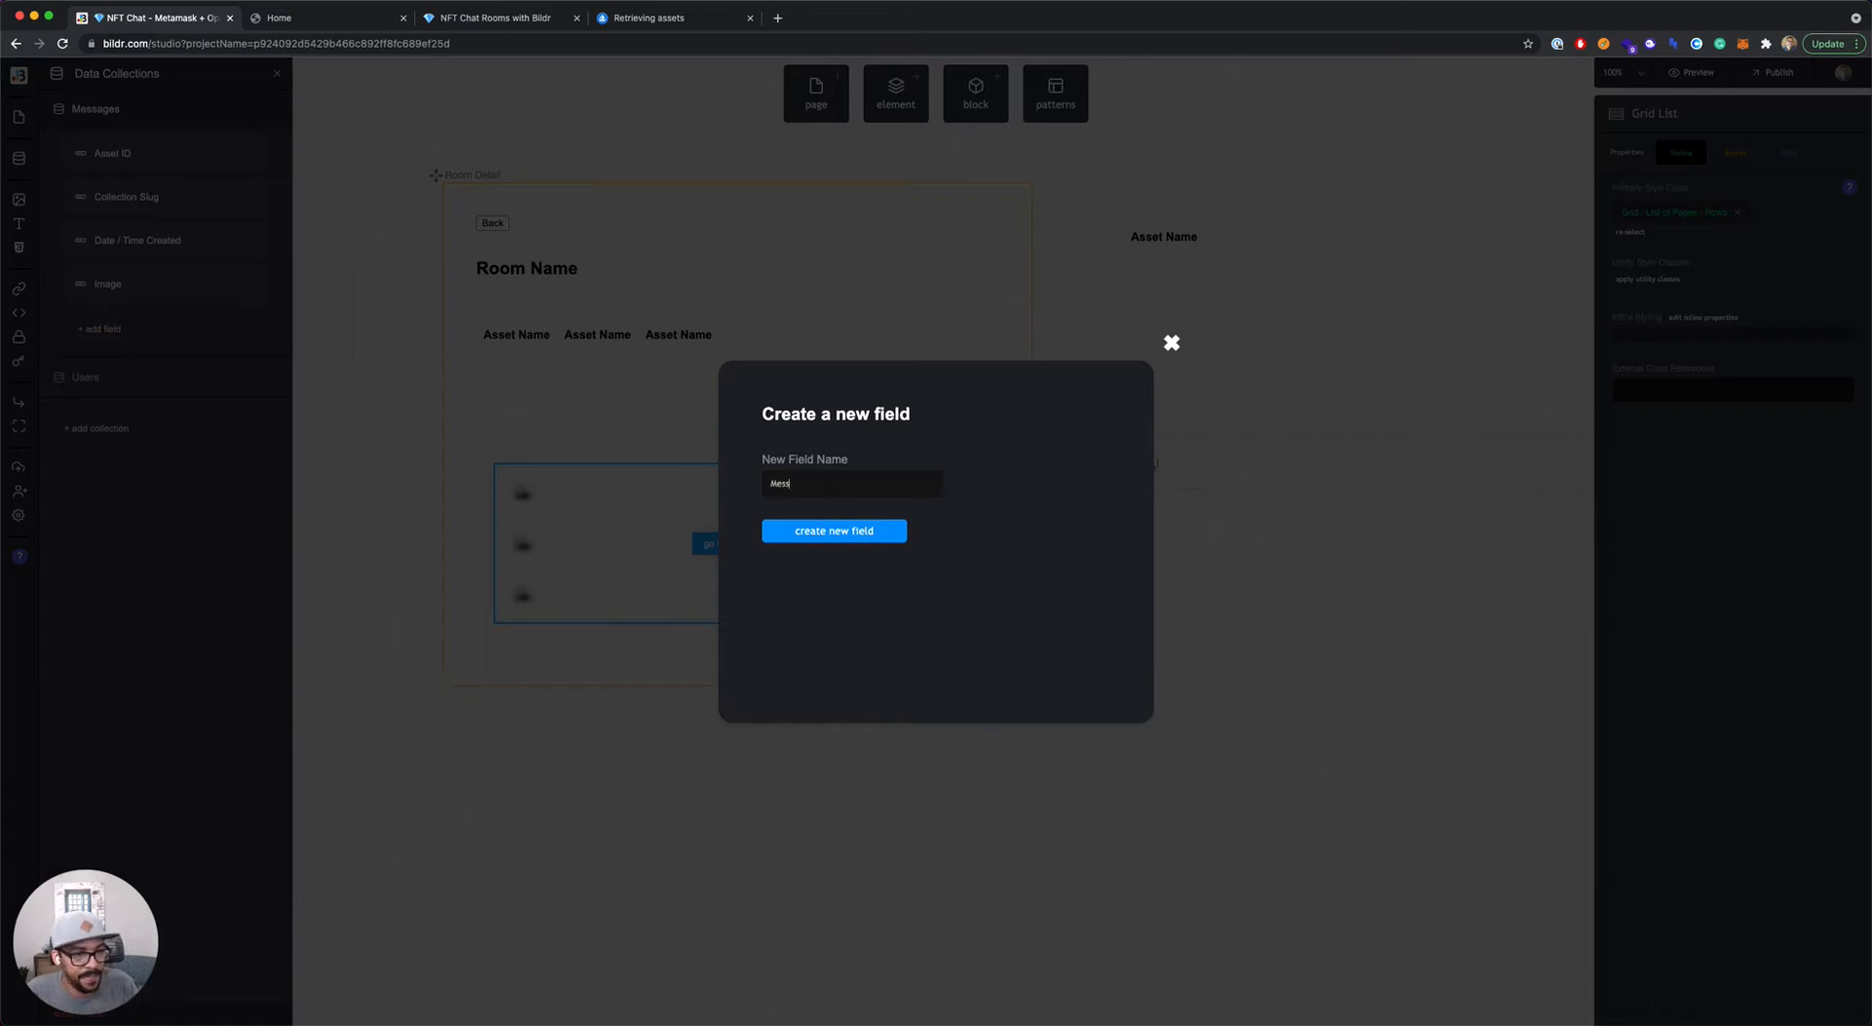
pyautogui.write('age')
pyautogui.press('Return')
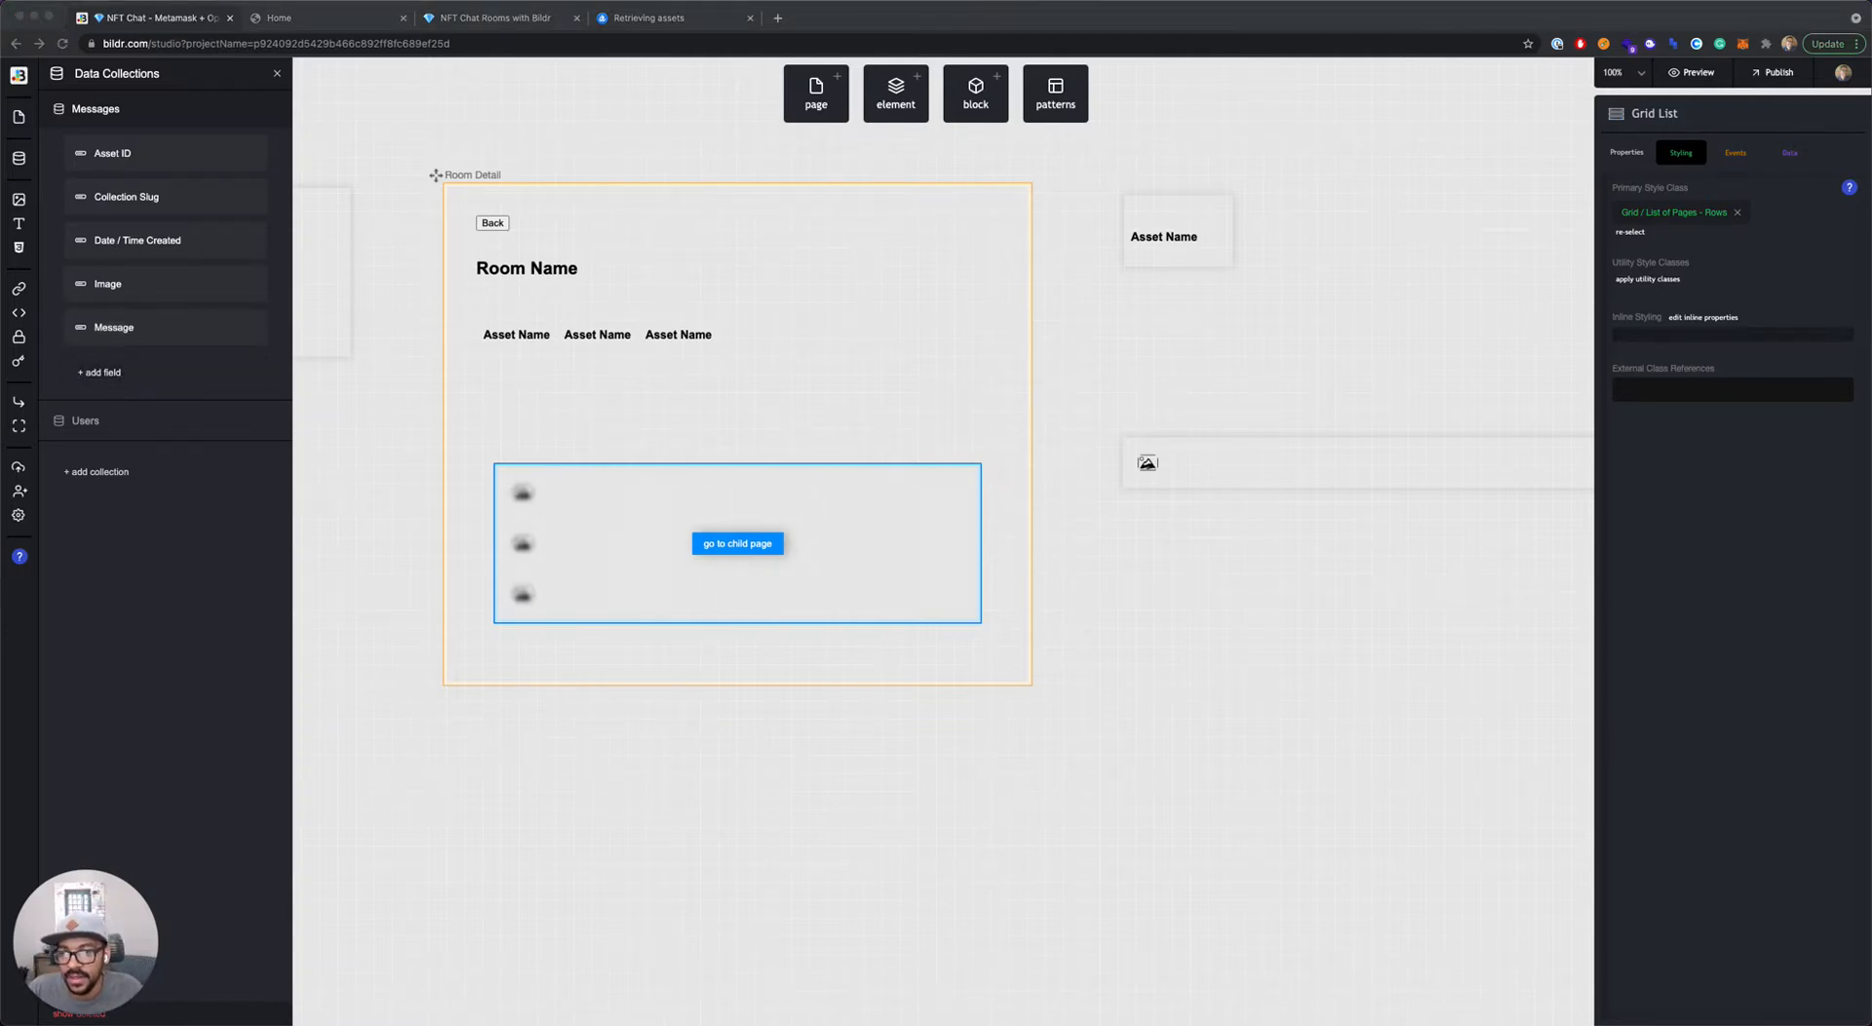
# Step: Create a new page flow named Refresh Messages for the Room Detail page
pyautogui.click(706, 516)
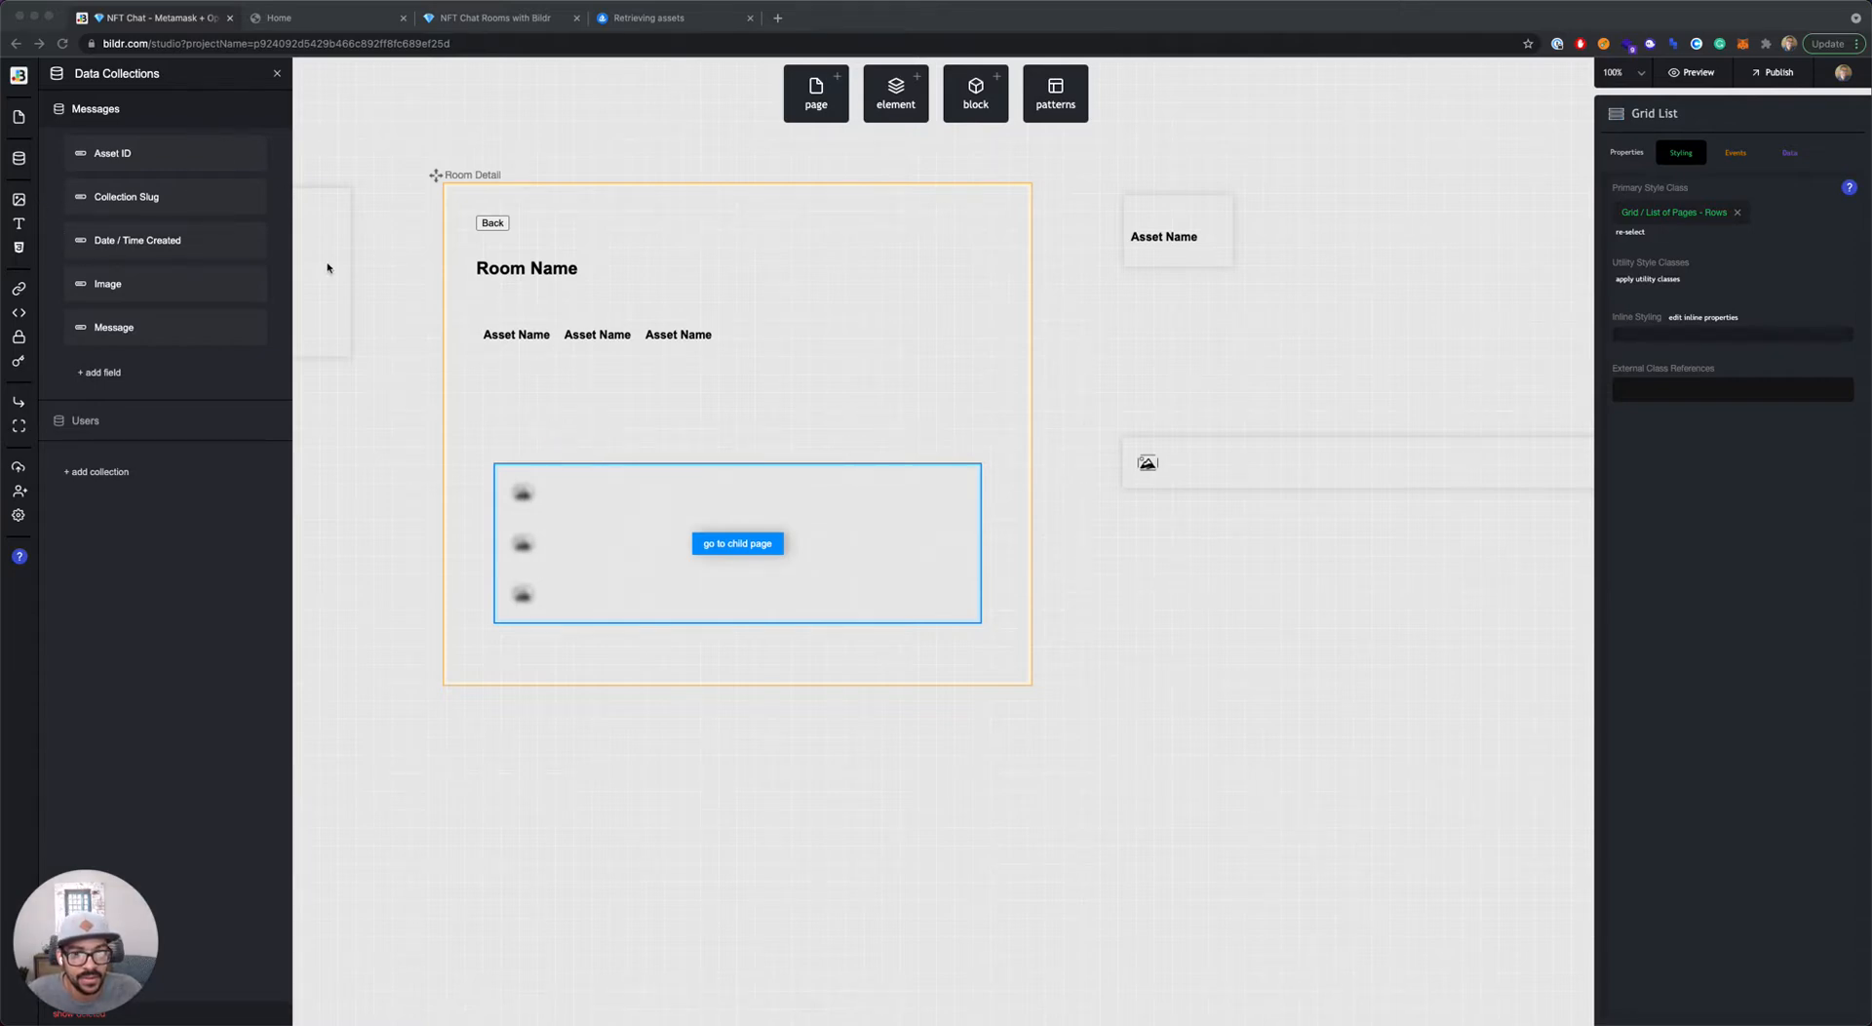
pyautogui.click(618, 431)
pyautogui.click(627, 419)
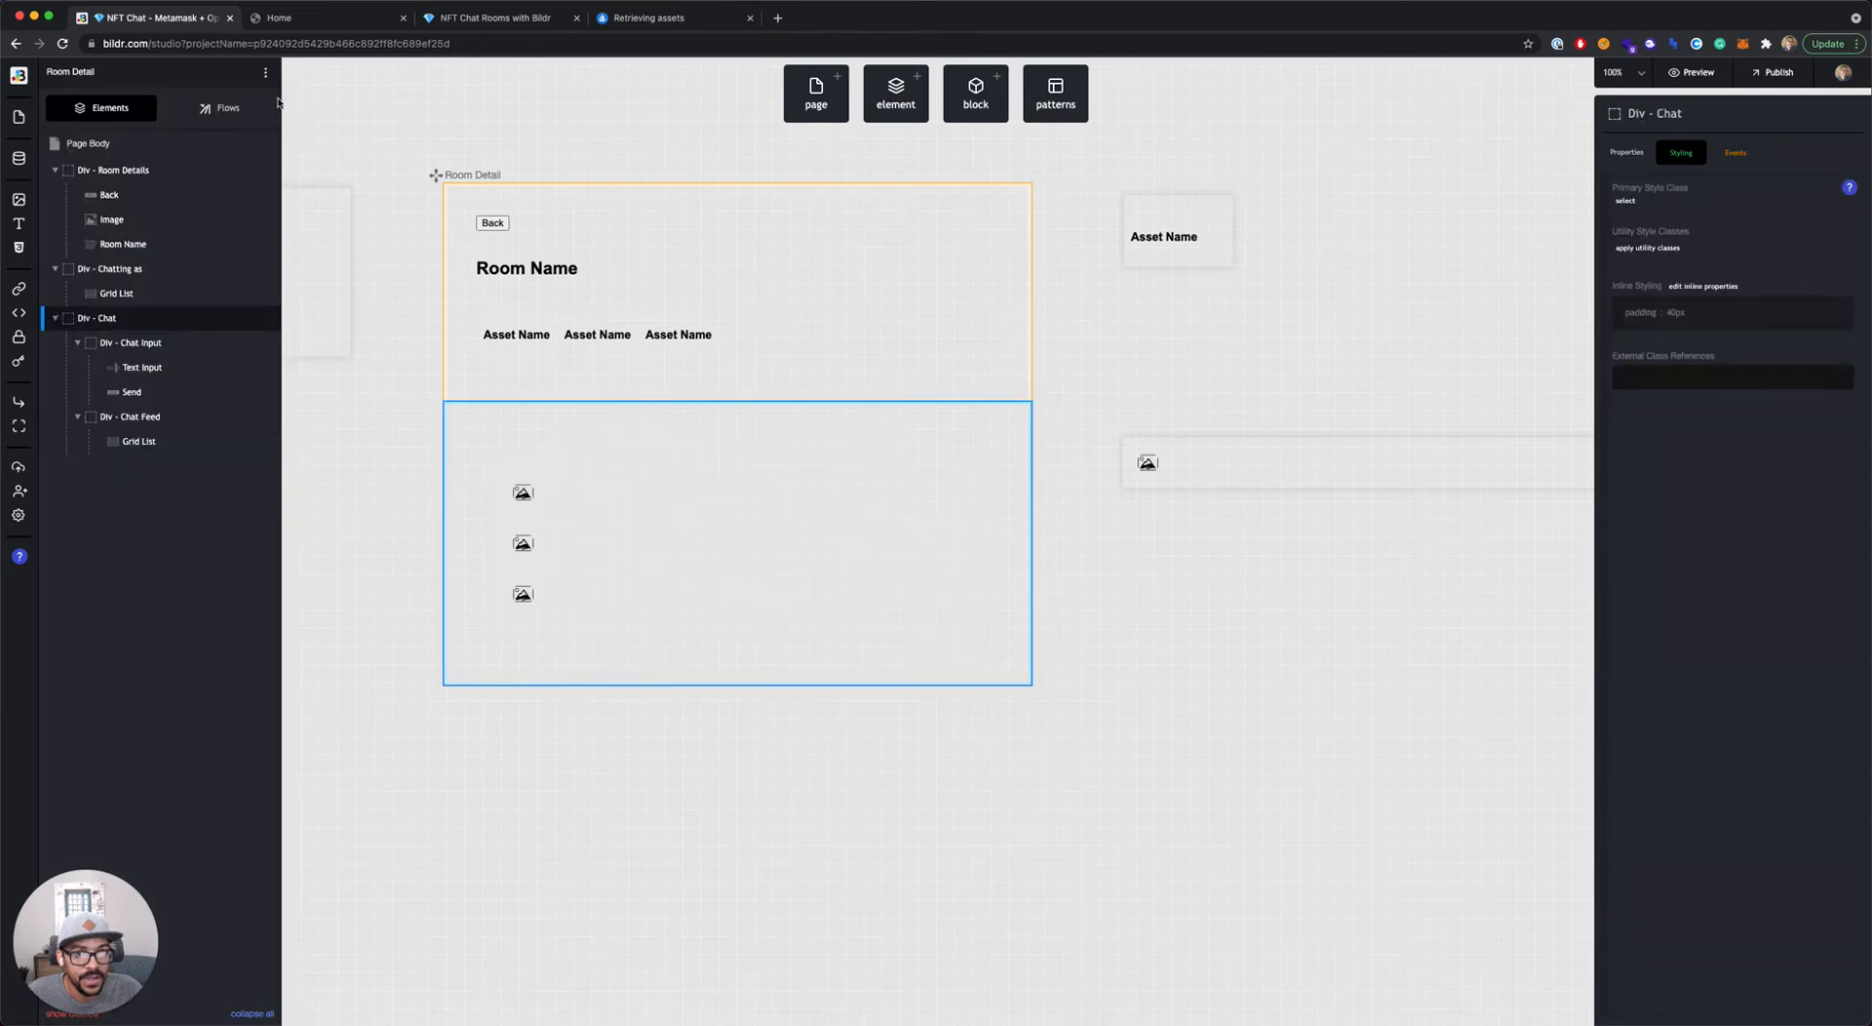
pyautogui.click(227, 109)
pyautogui.click(71, 176)
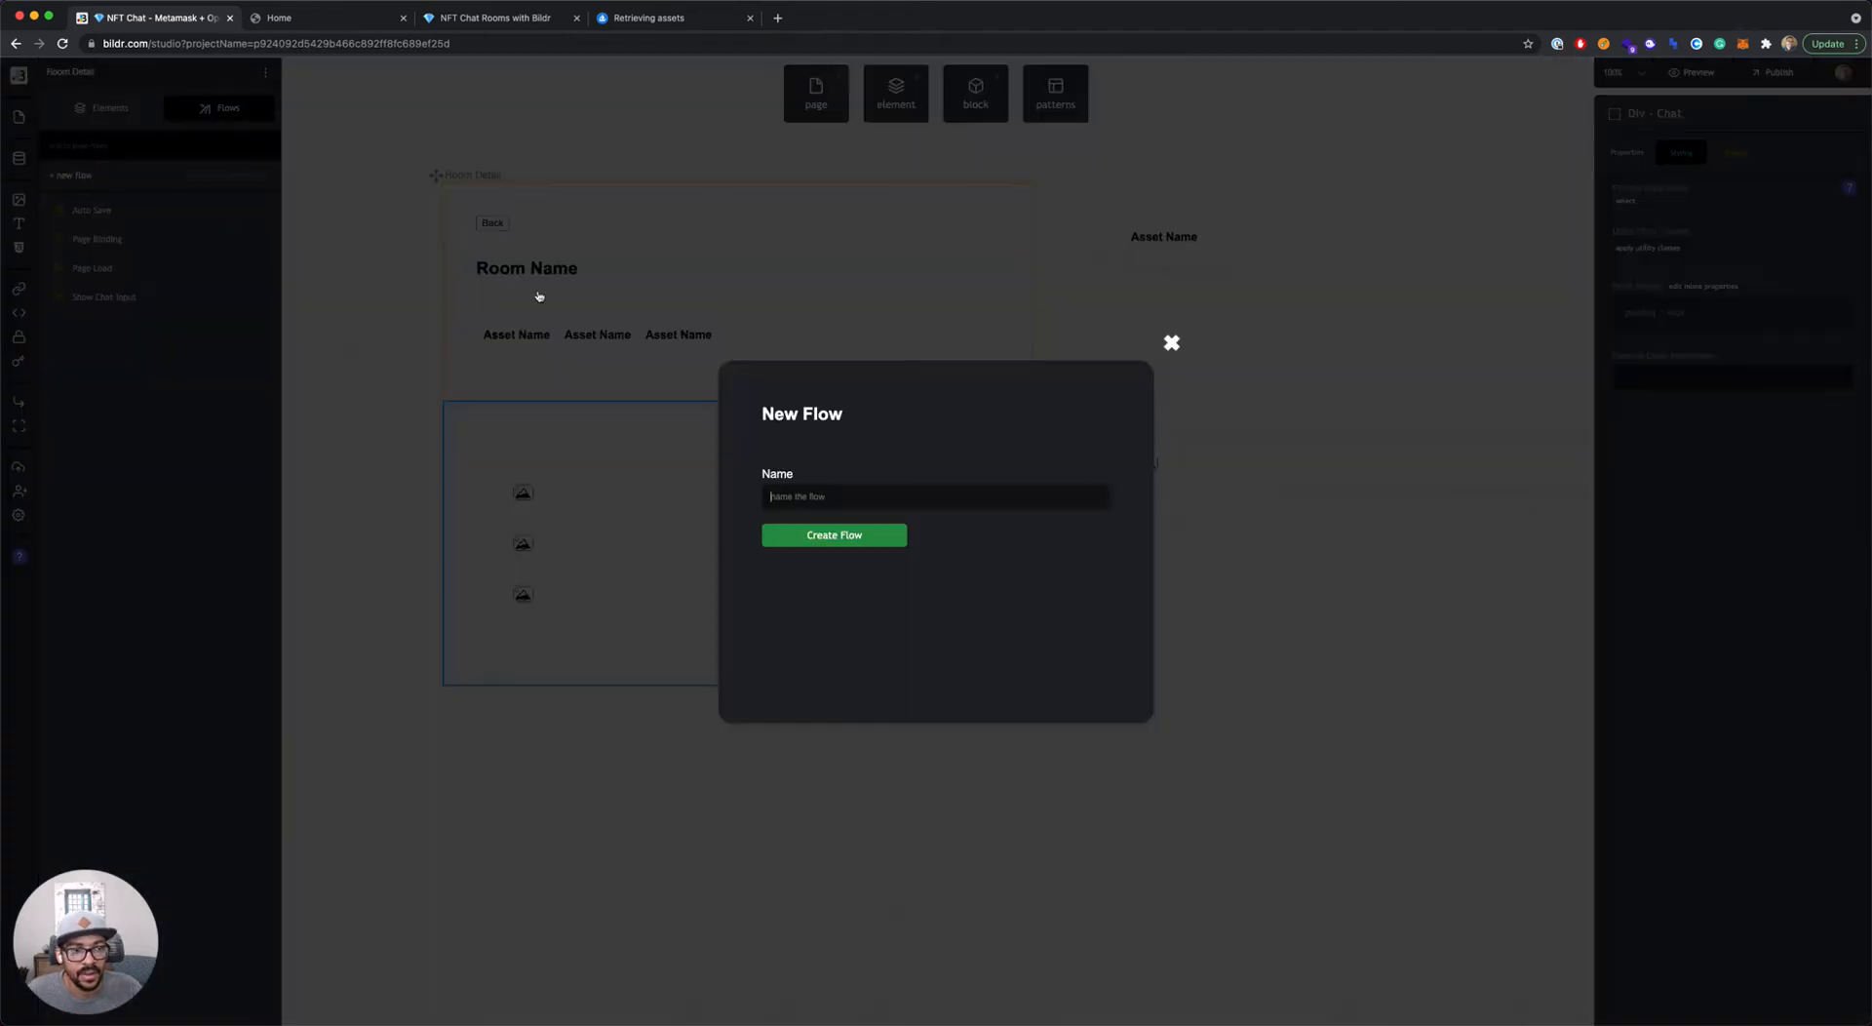
pyautogui.write('Refresh M')
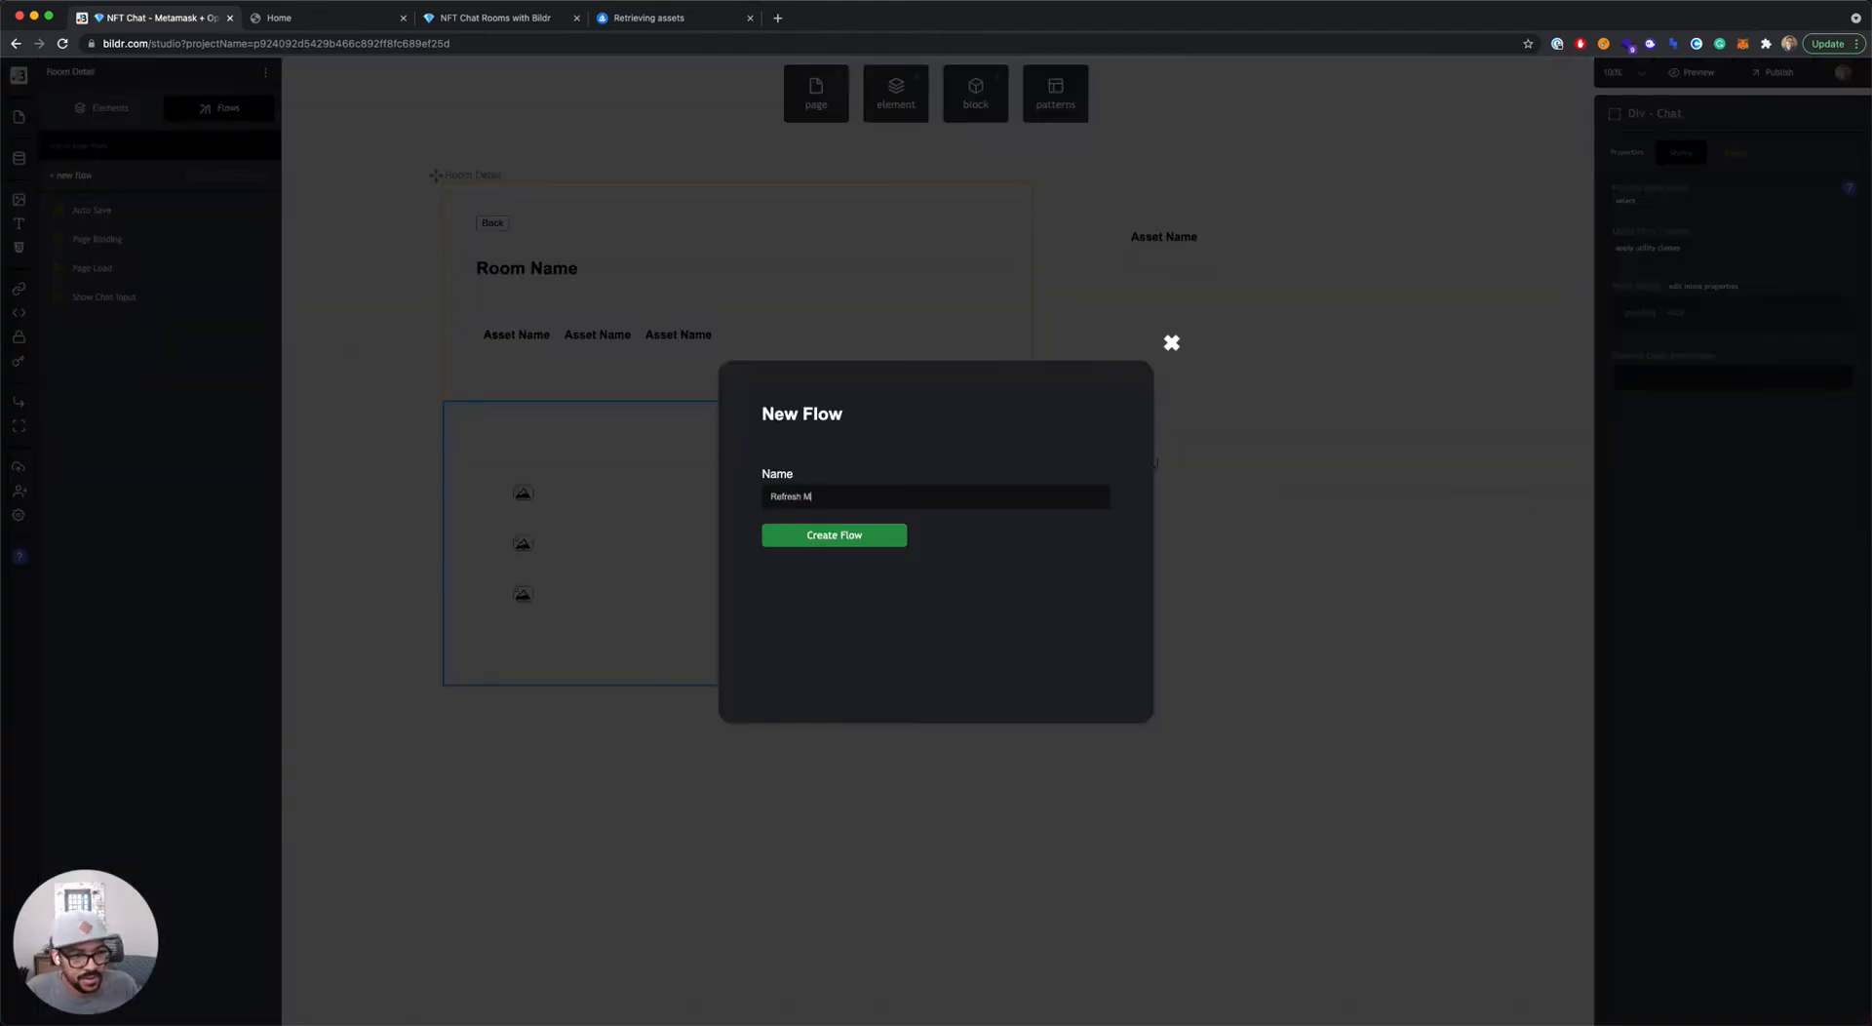
pyautogui.write('essages')
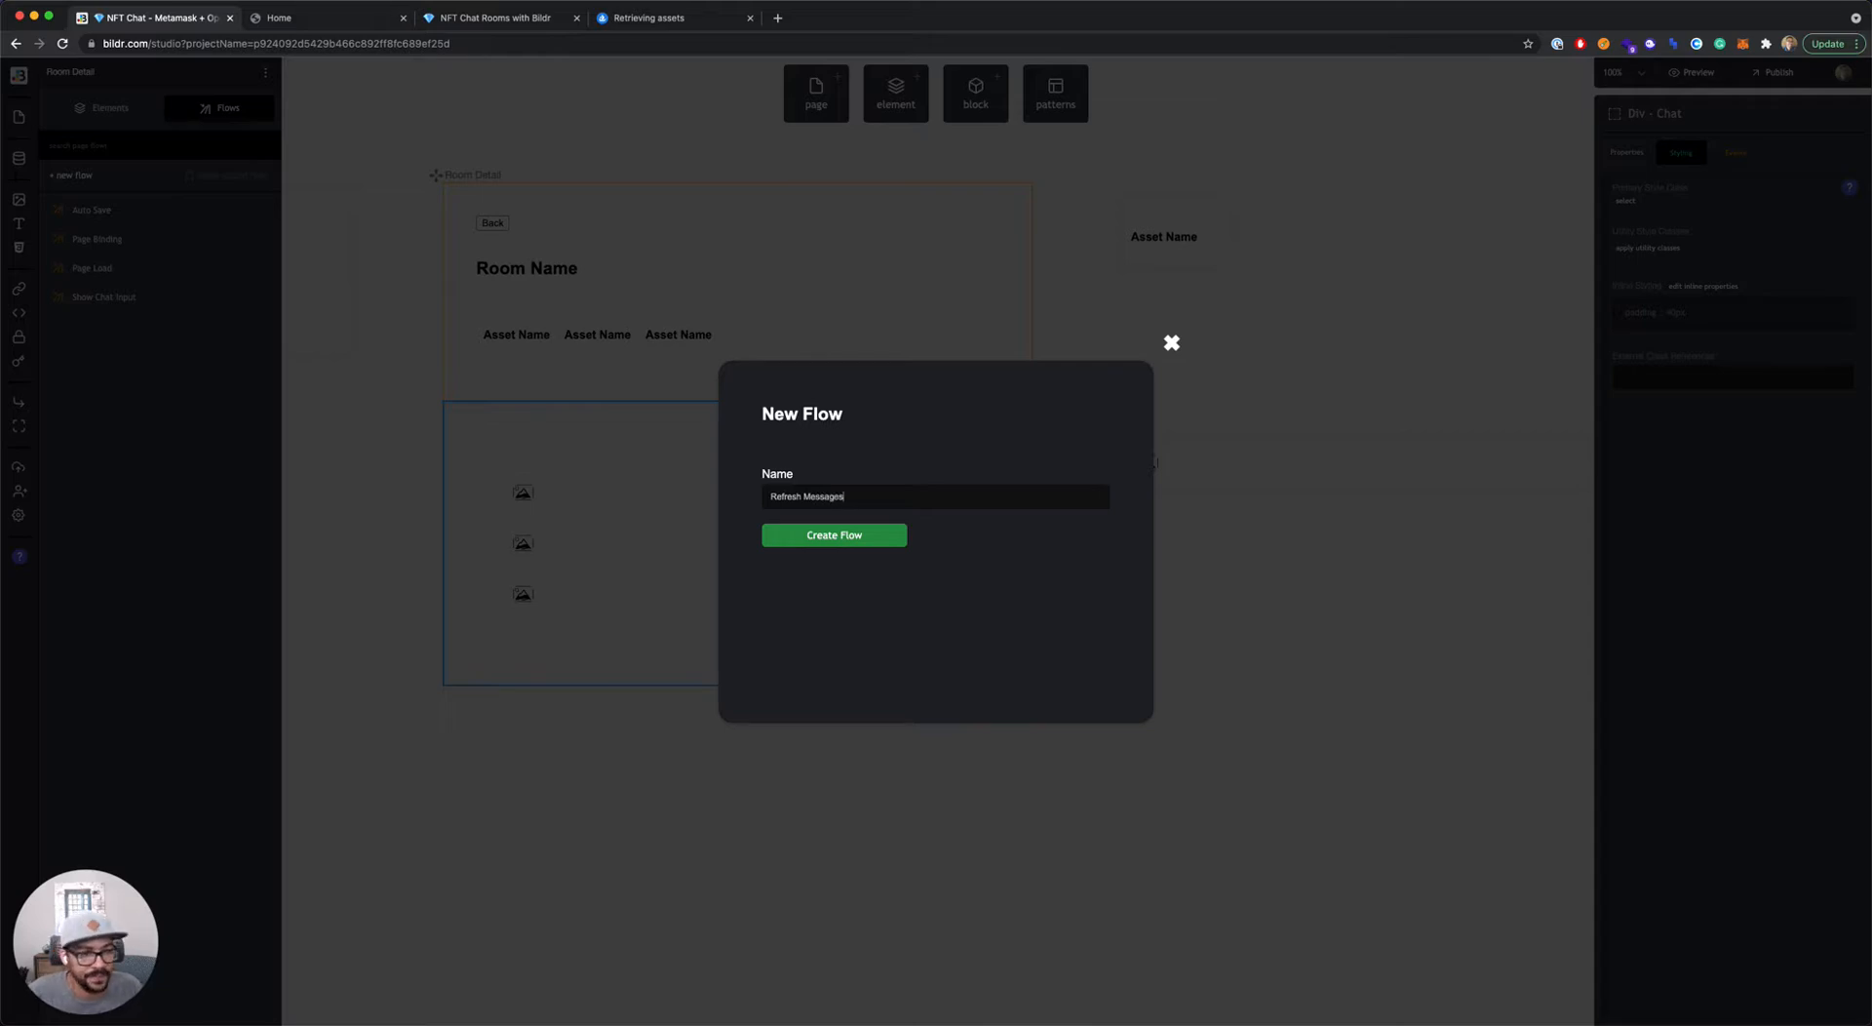
pyautogui.press('Return')
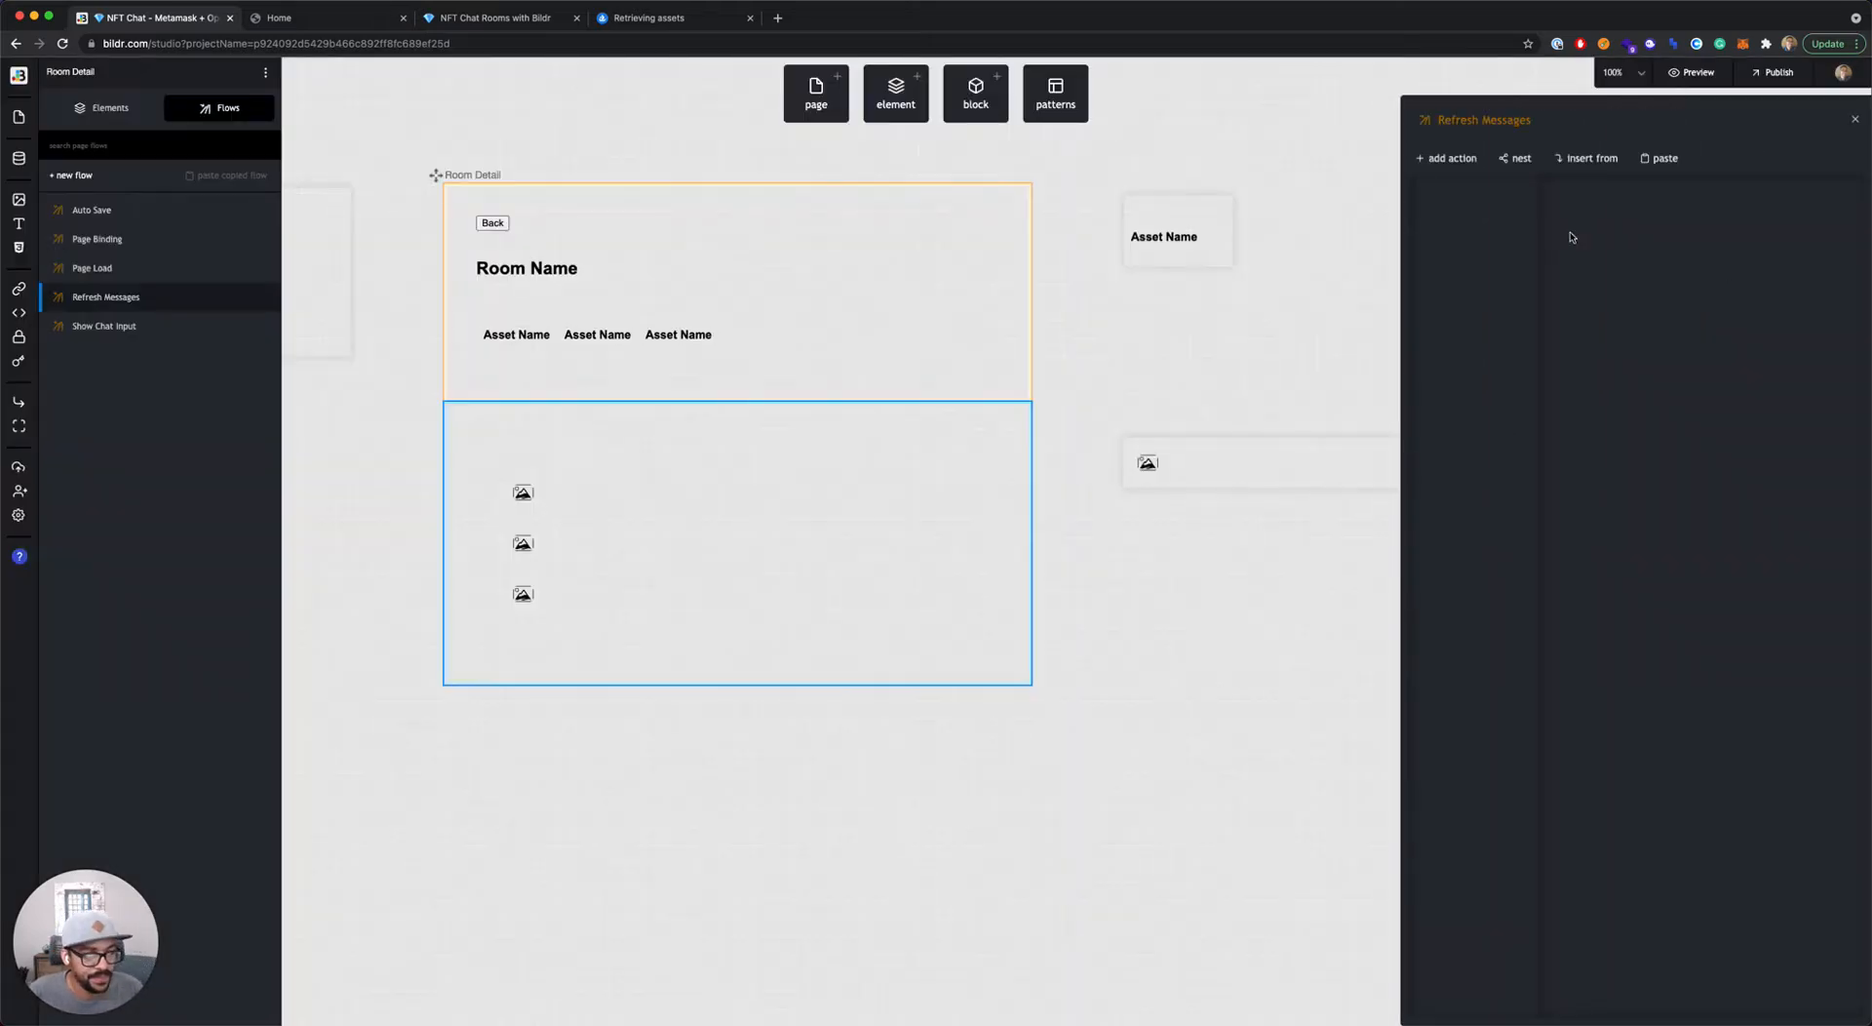
# Step: Add an Element - set value action to the Refresh Messages flow, targeting the Grid List inside Div - Chat Feed
pyautogui.click(1460, 157)
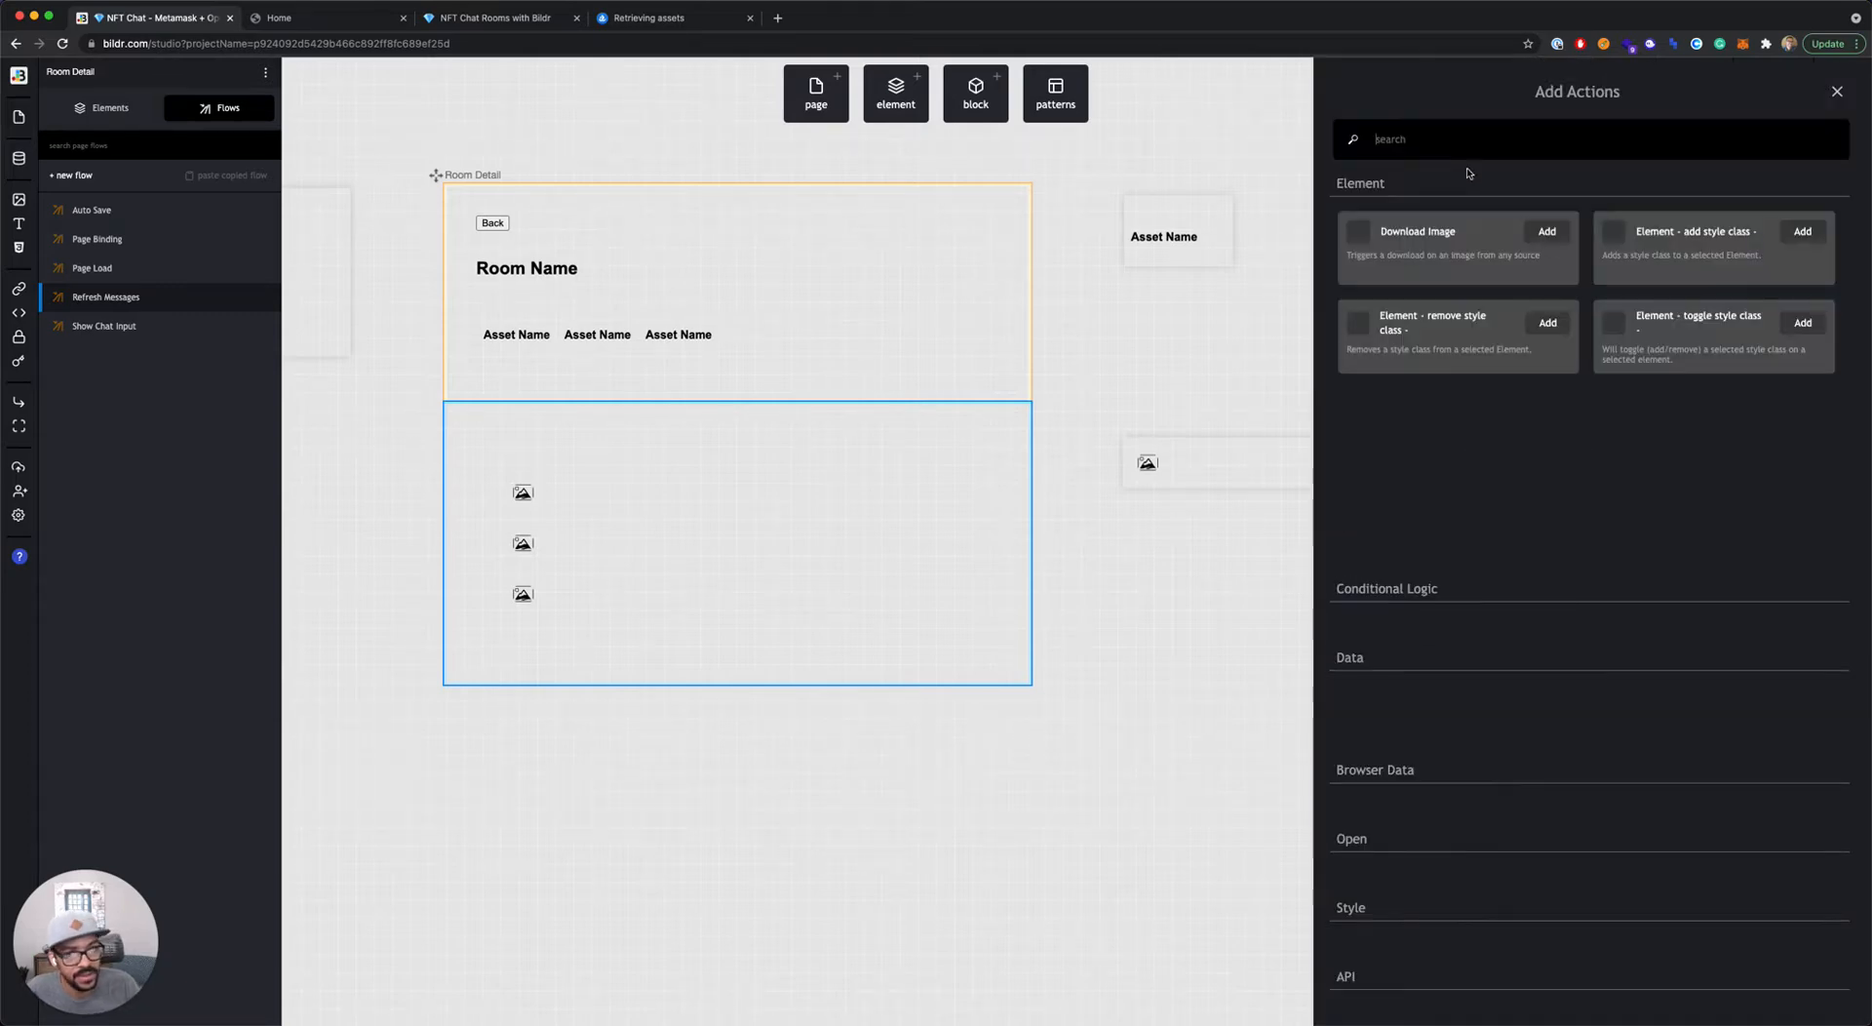
pyautogui.write('set value')
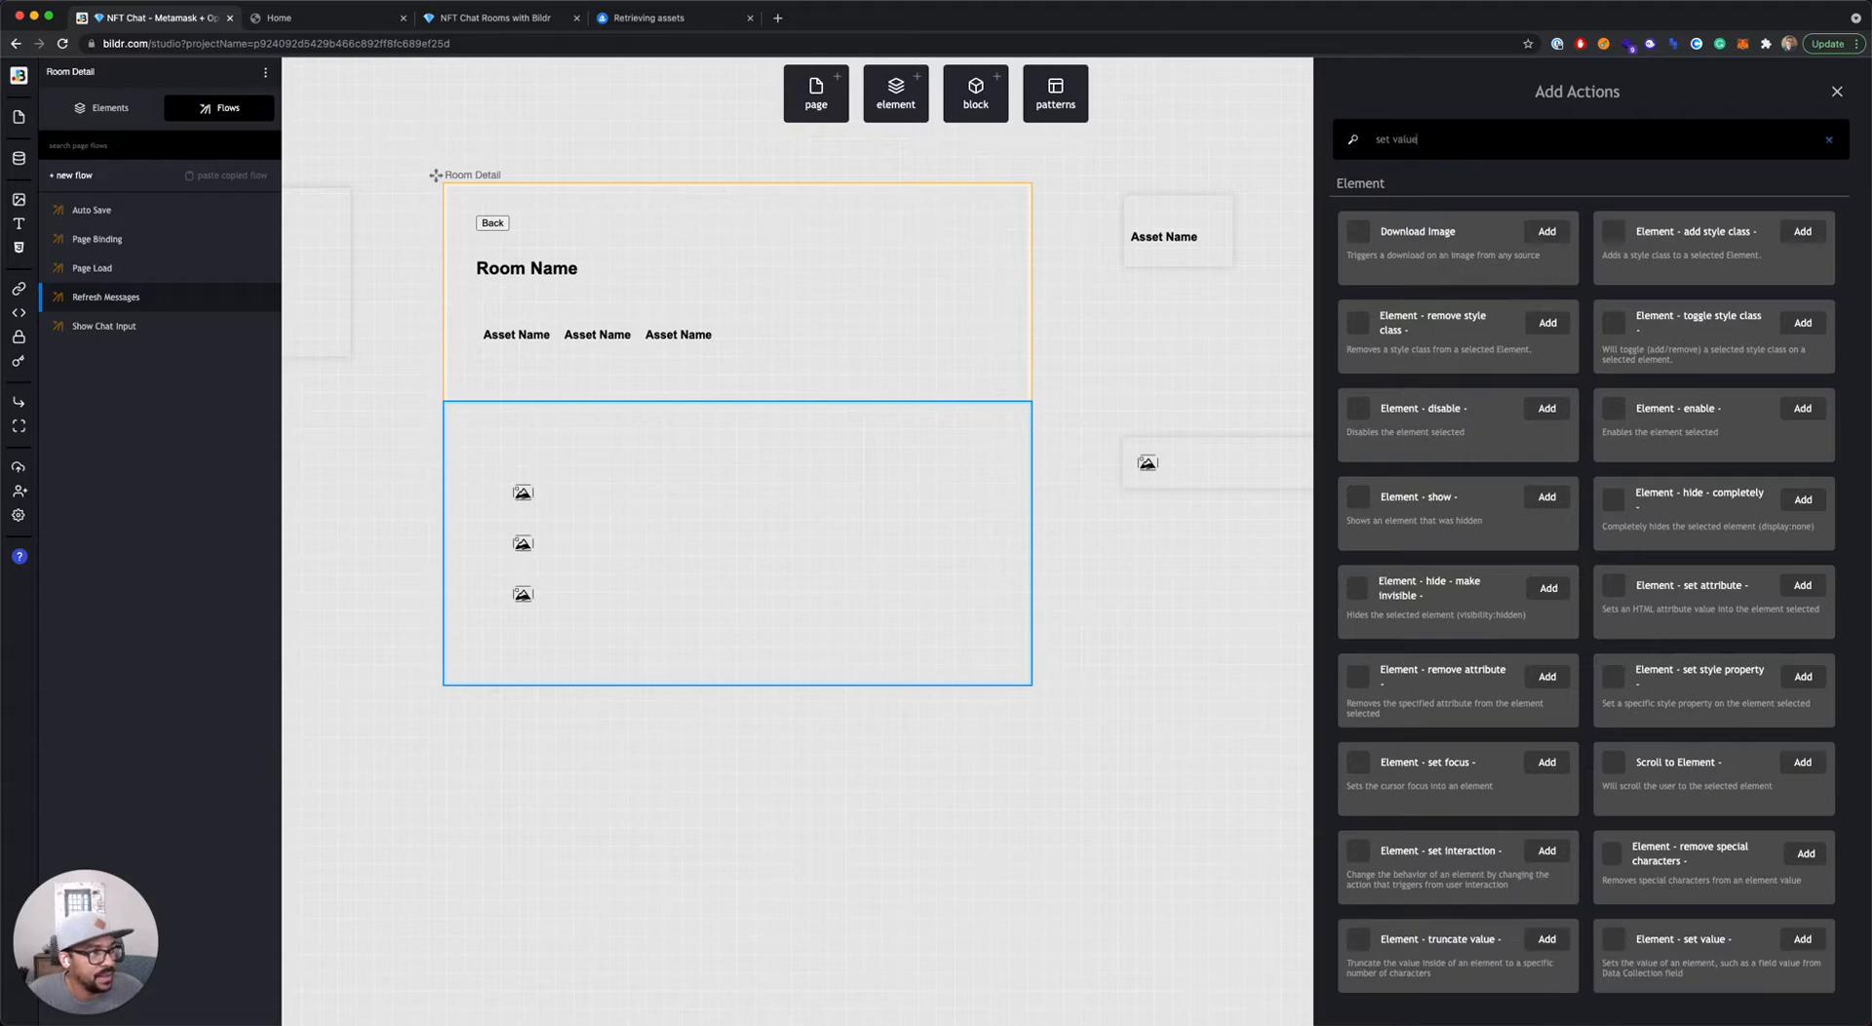
pyautogui.click(1665, 231)
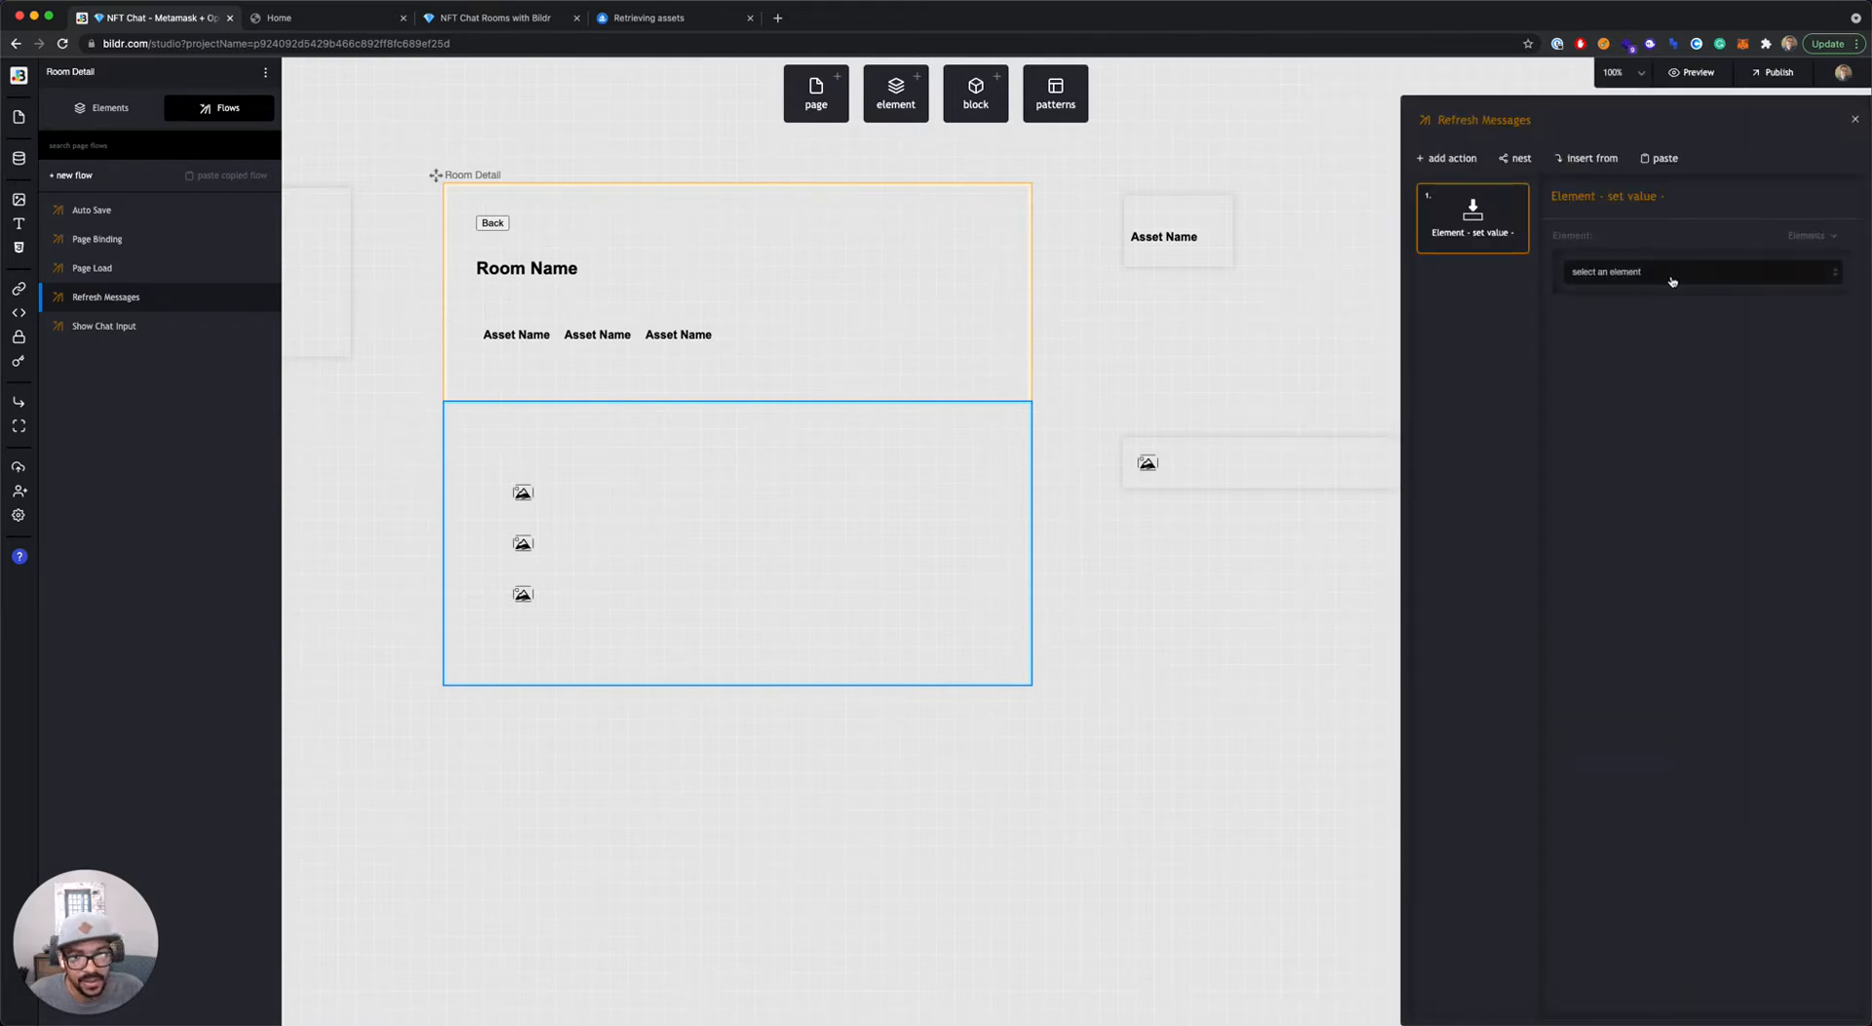
pyautogui.click(1678, 282)
pyautogui.scroll(-1, 1682, 349)
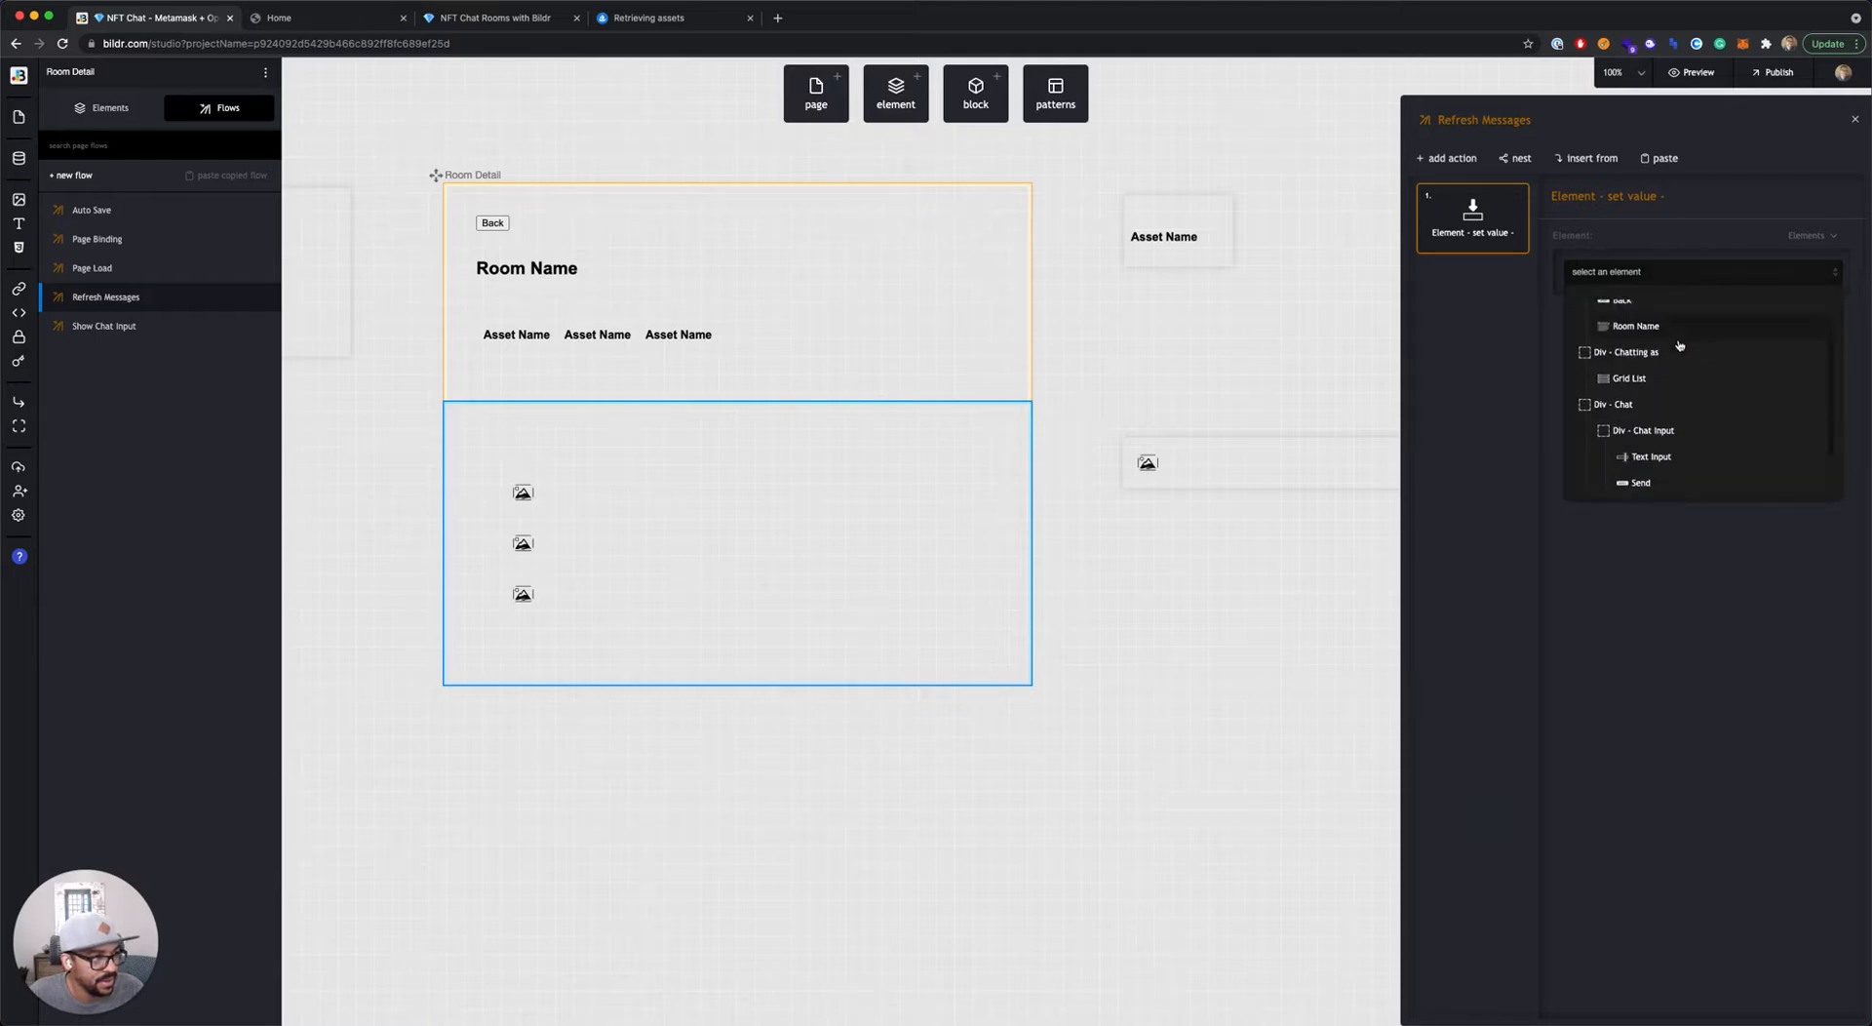
pyautogui.scroll(-2, 1679, 346)
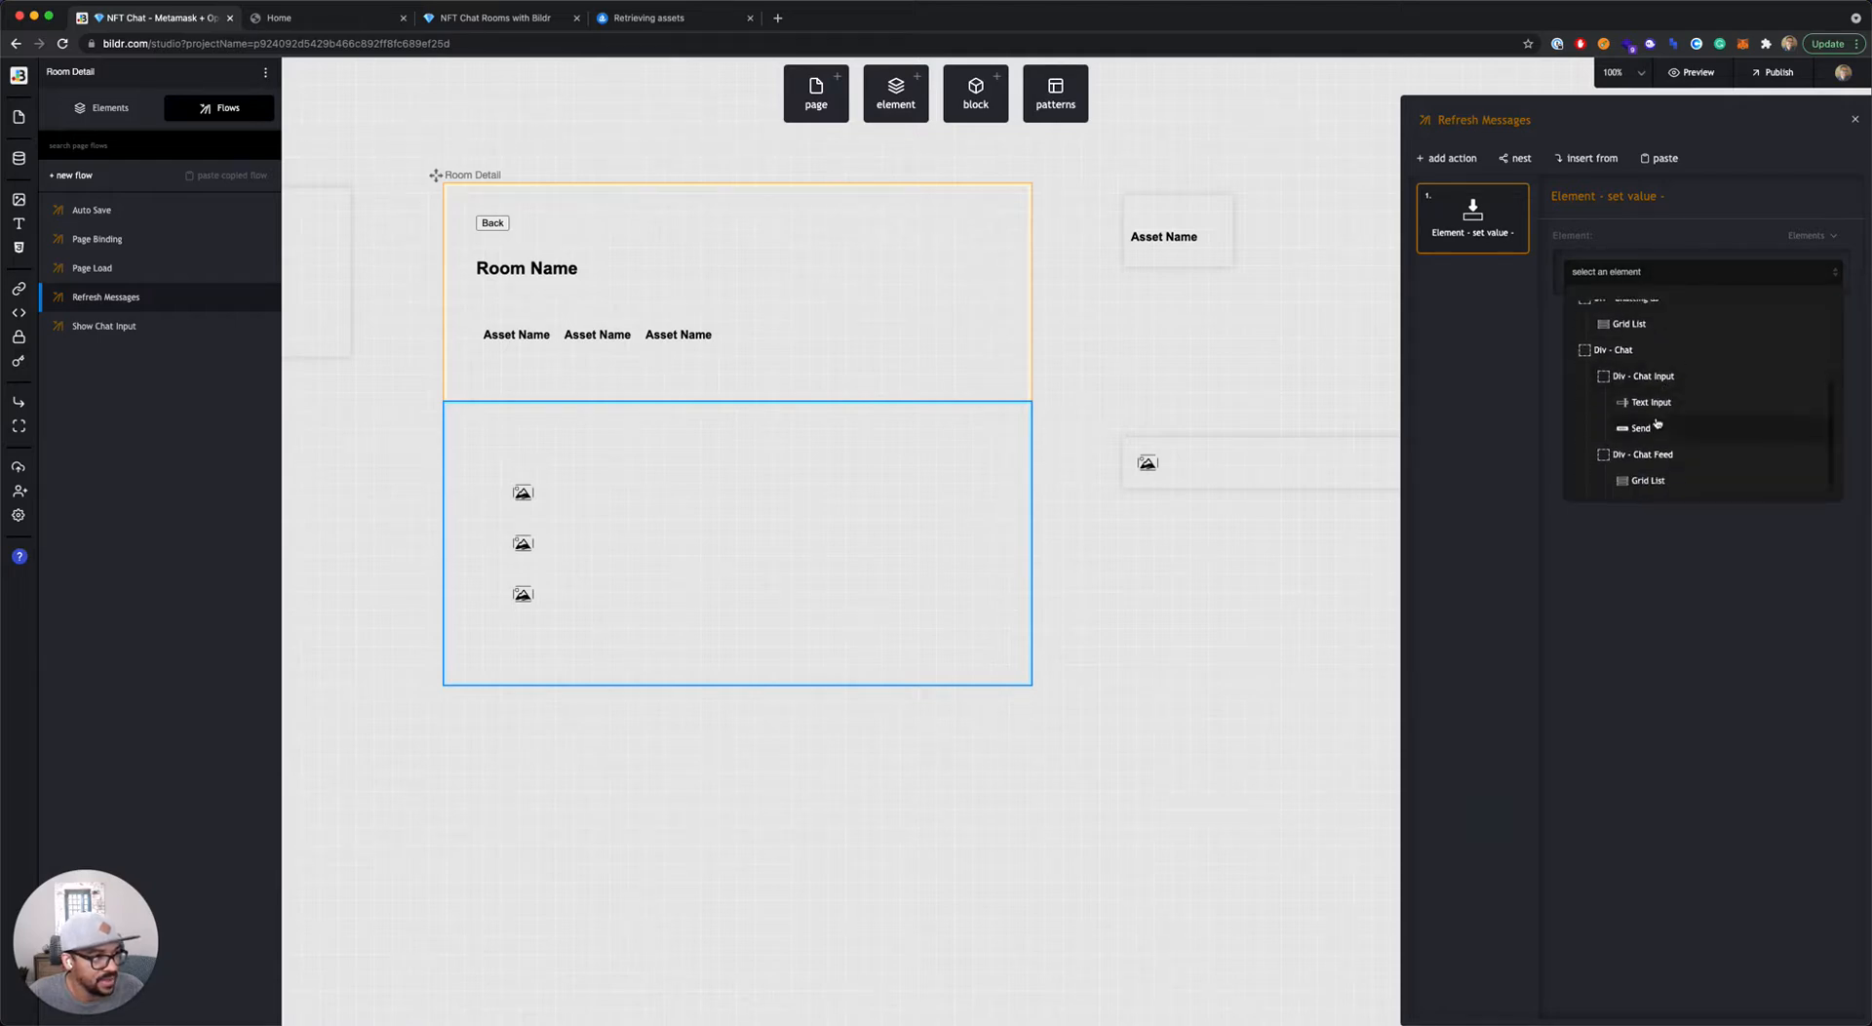
pyautogui.click(1647, 479)
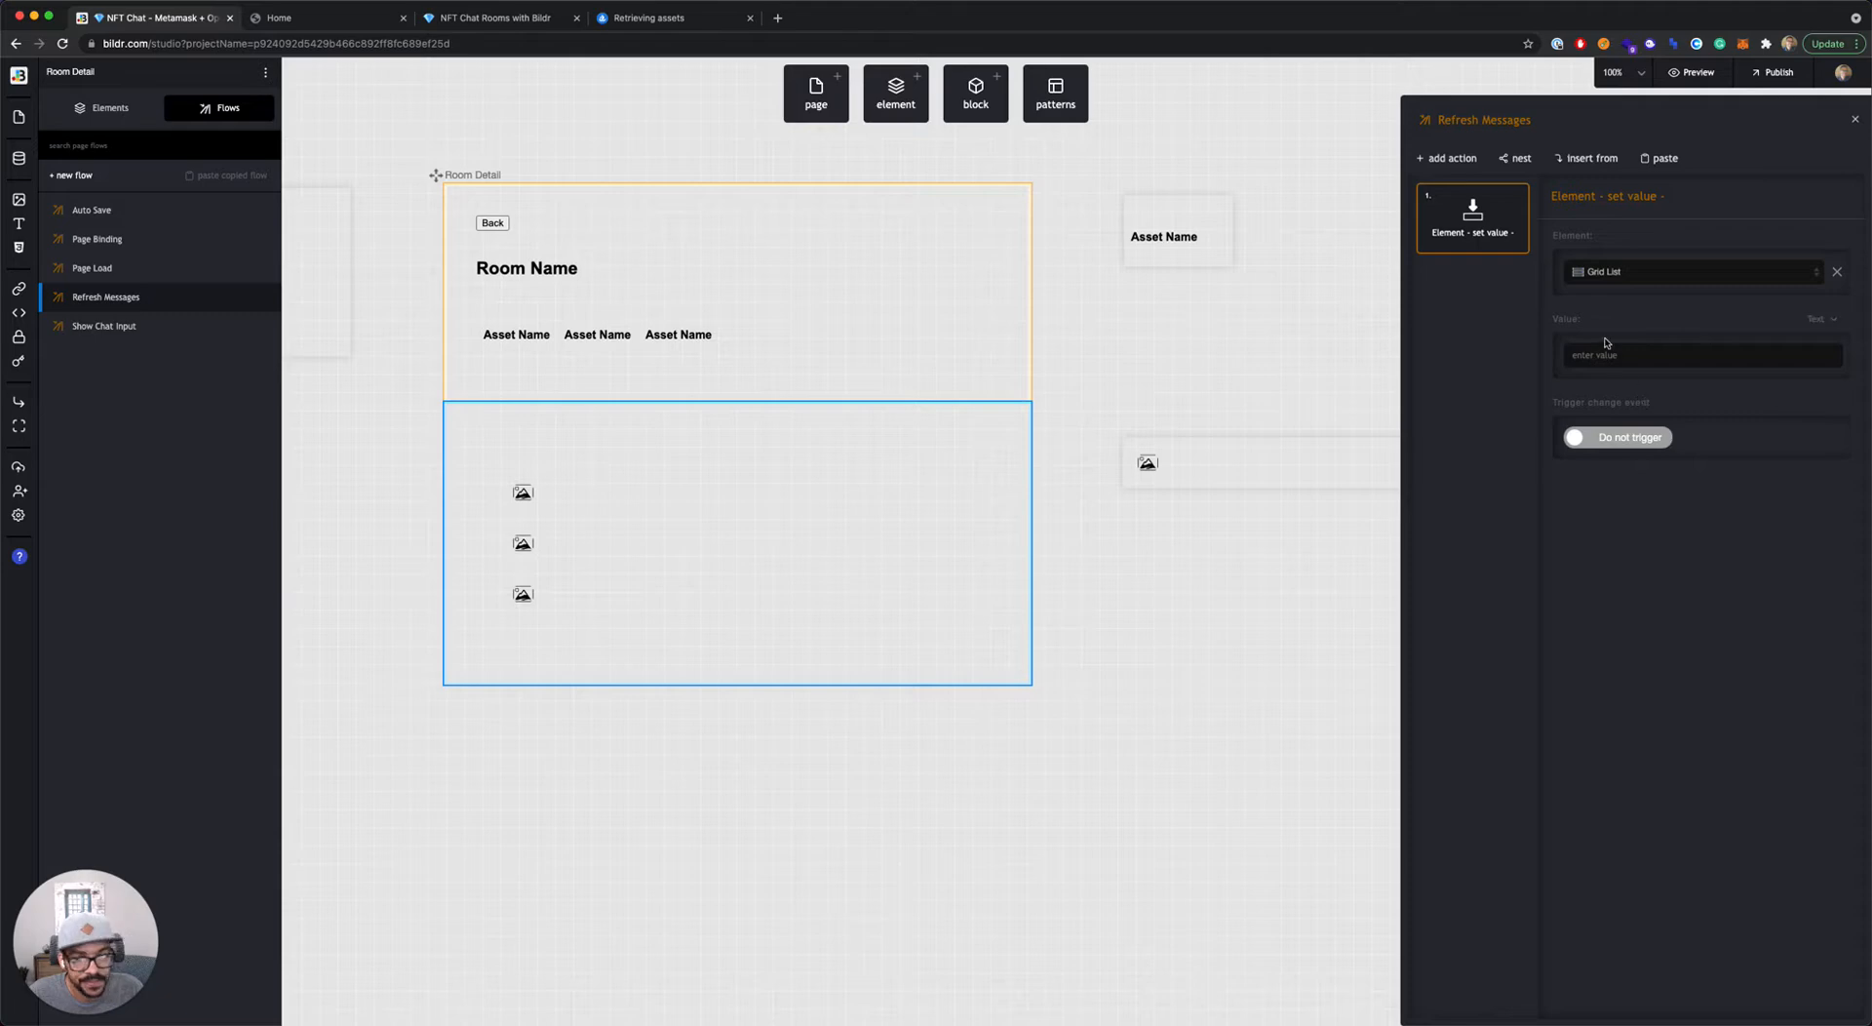
# Step: Source the action's value from the Messages data collection and retrieve all of its fields
pyautogui.click(1822, 321)
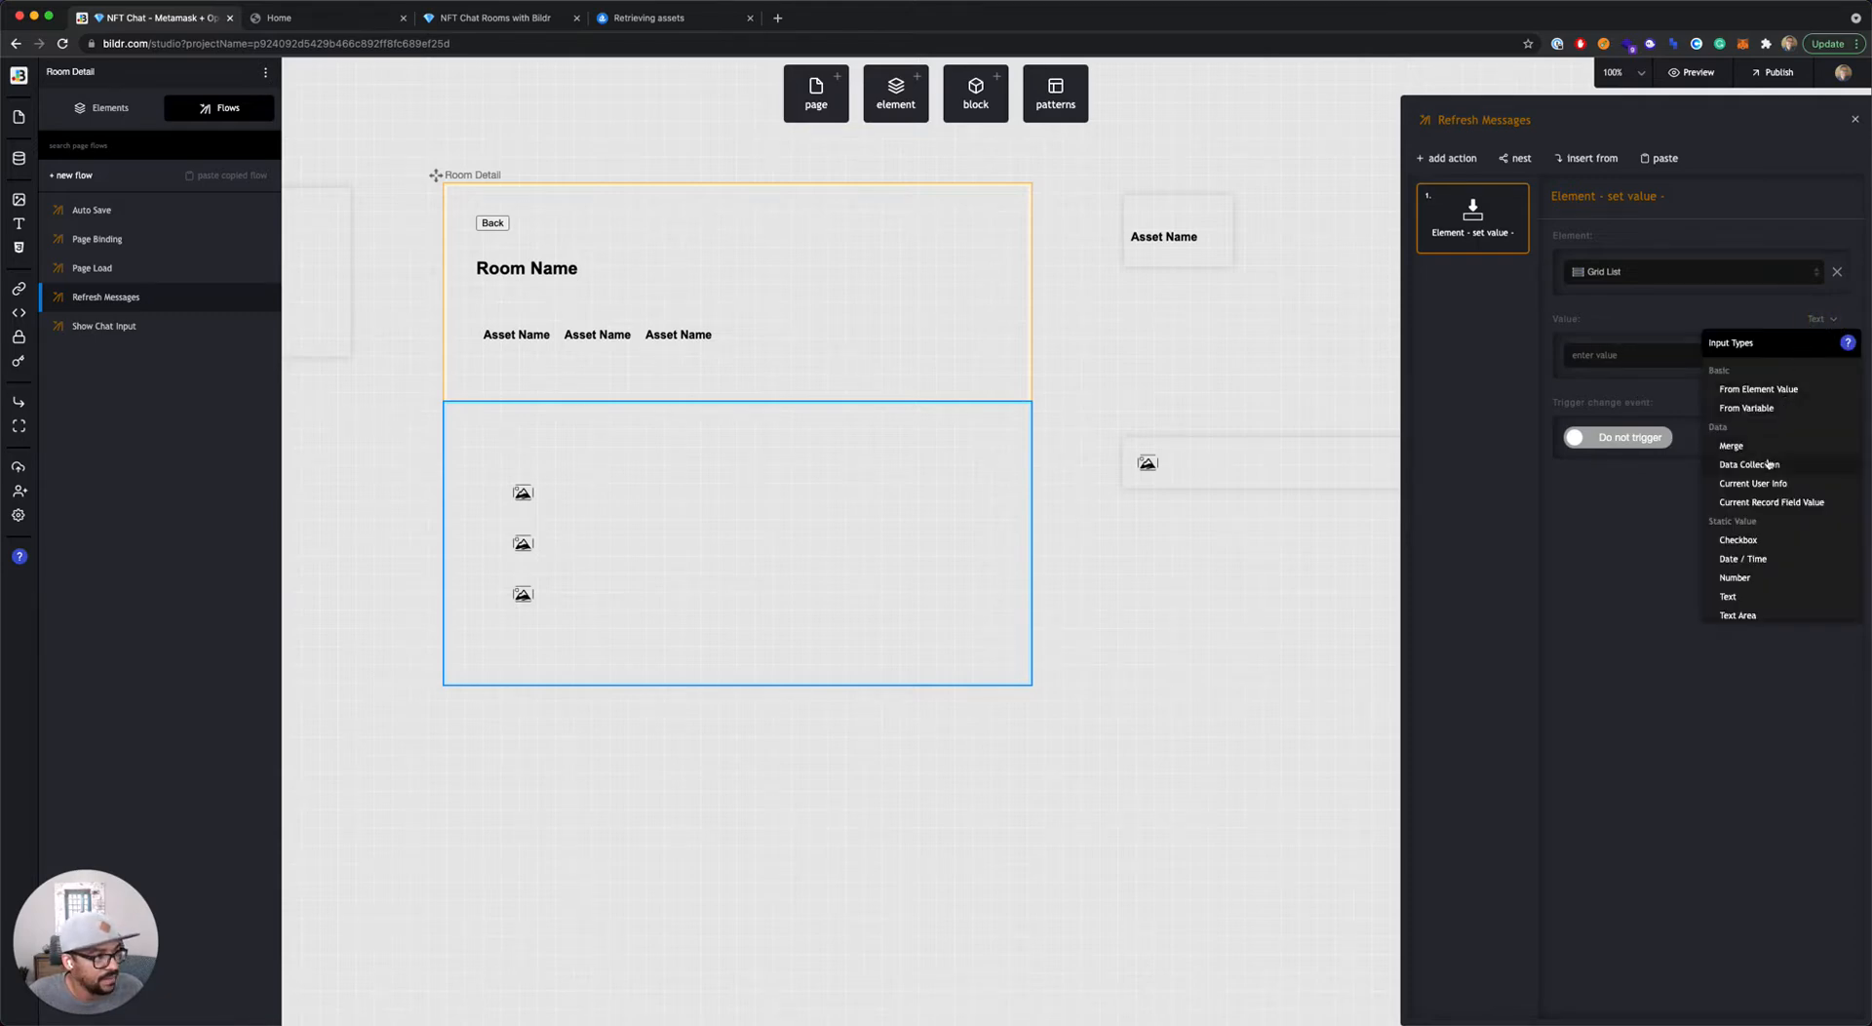
pyautogui.click(1760, 464)
pyautogui.click(1648, 367)
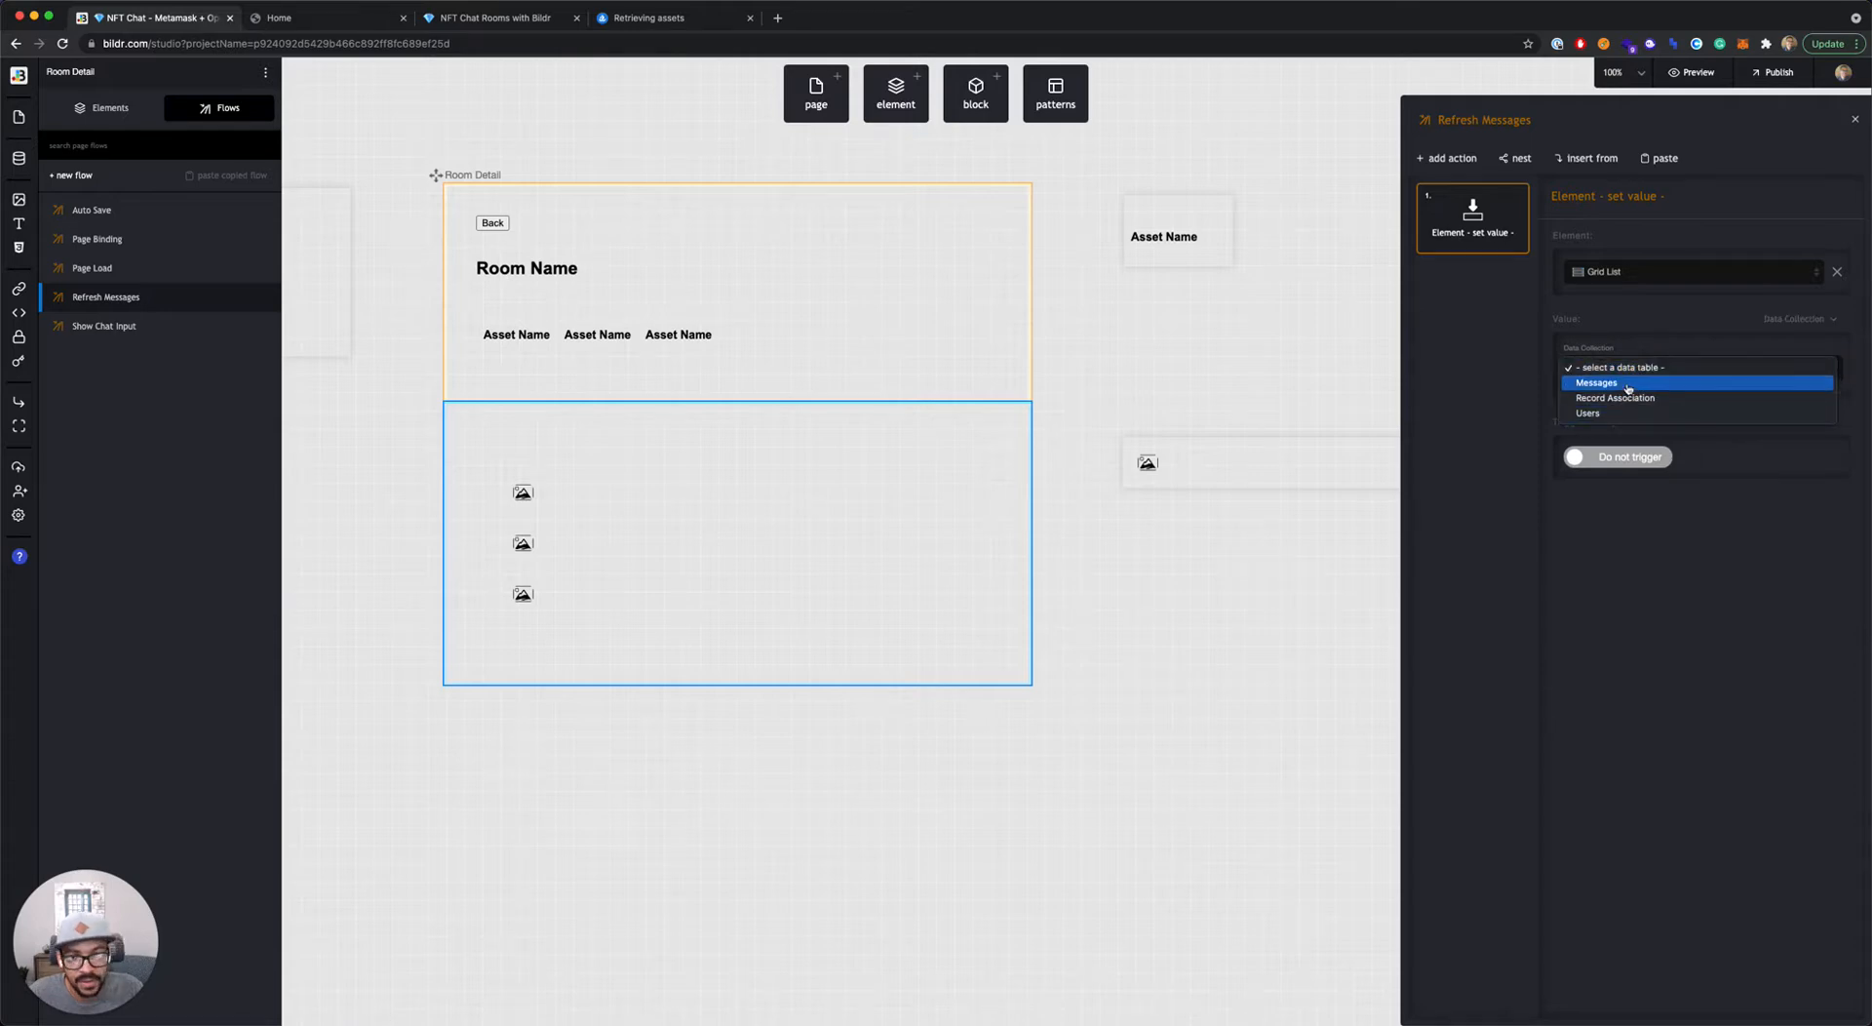
pyautogui.click(1628, 384)
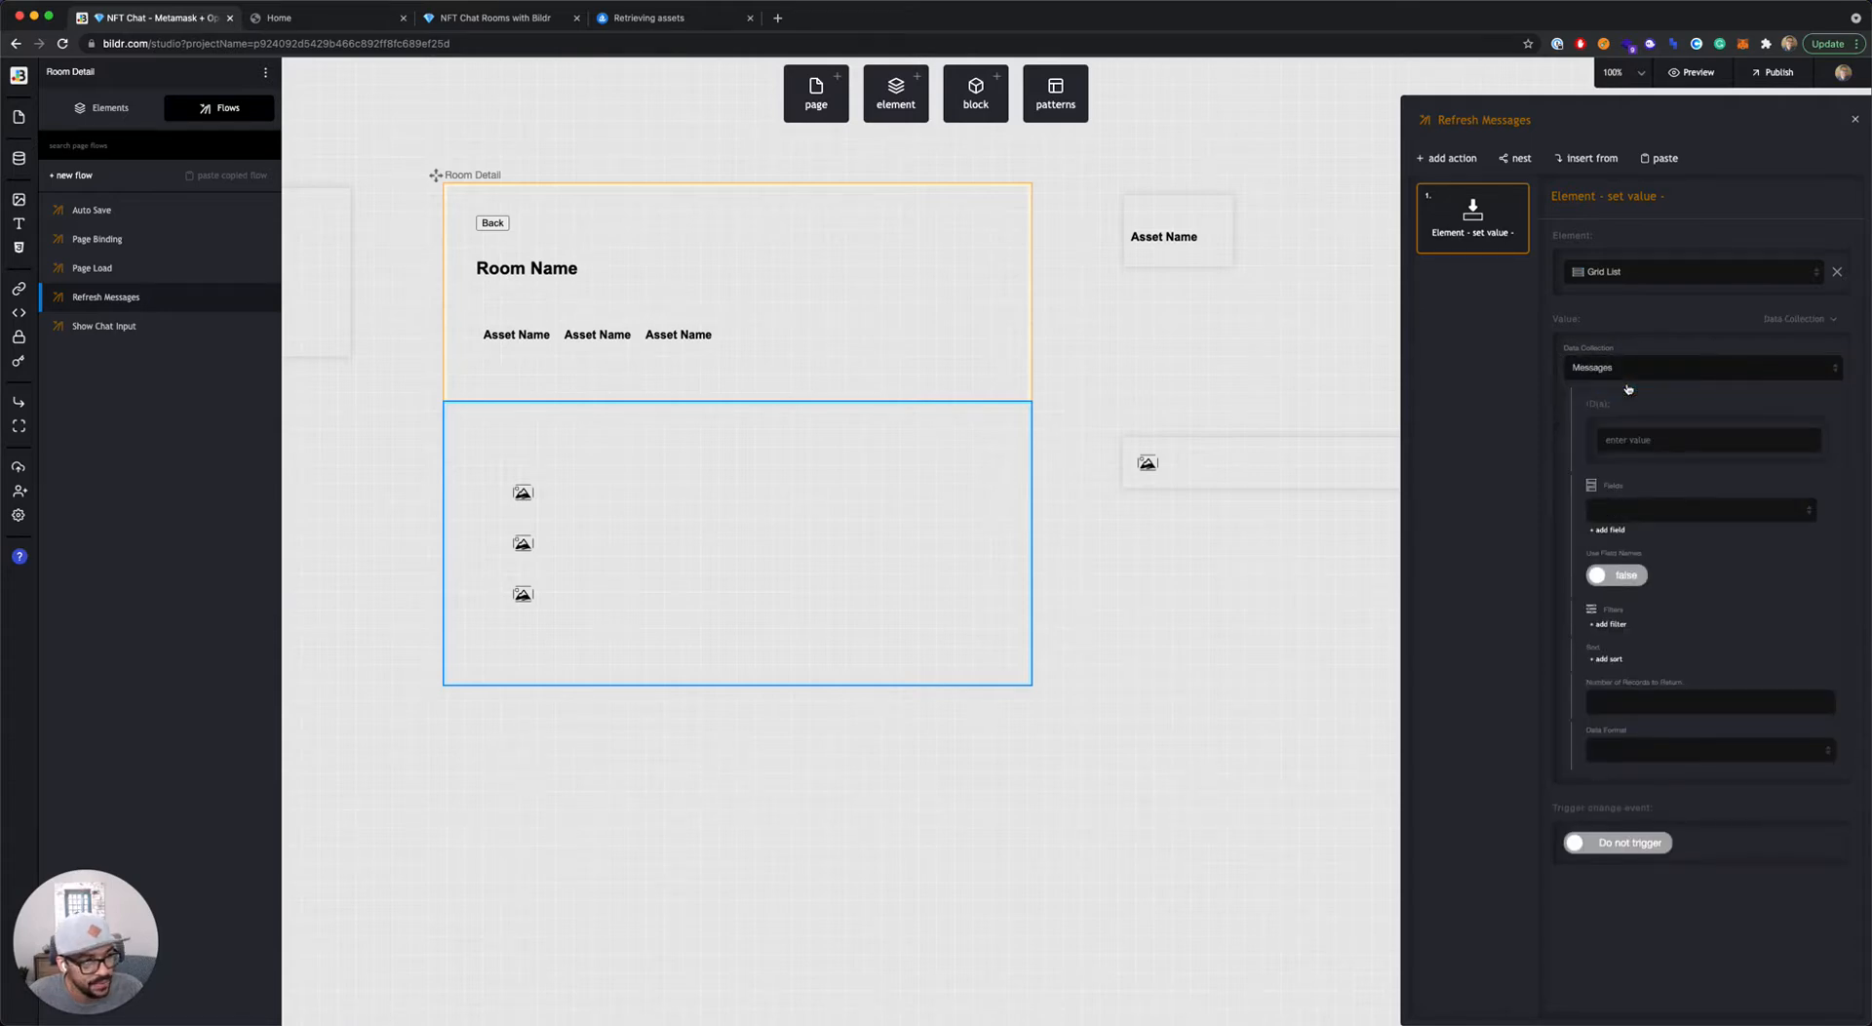
pyautogui.click(1656, 511)
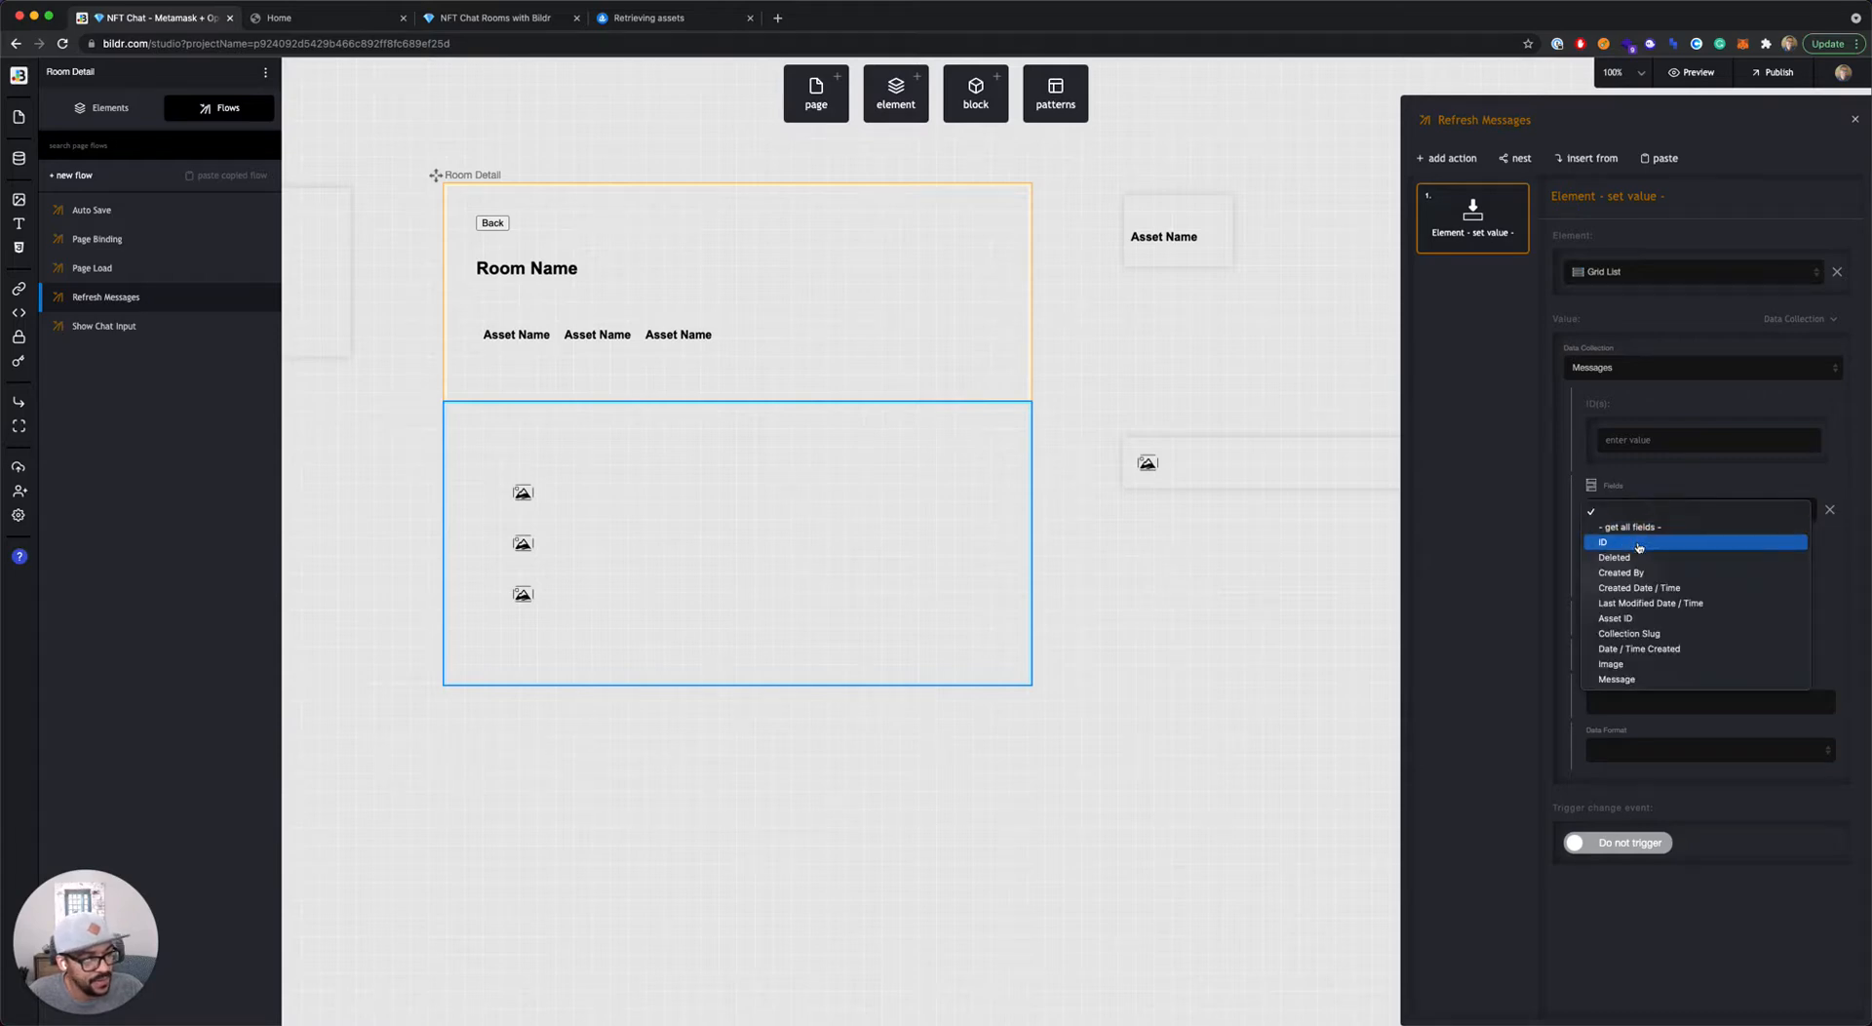
pyautogui.click(1646, 526)
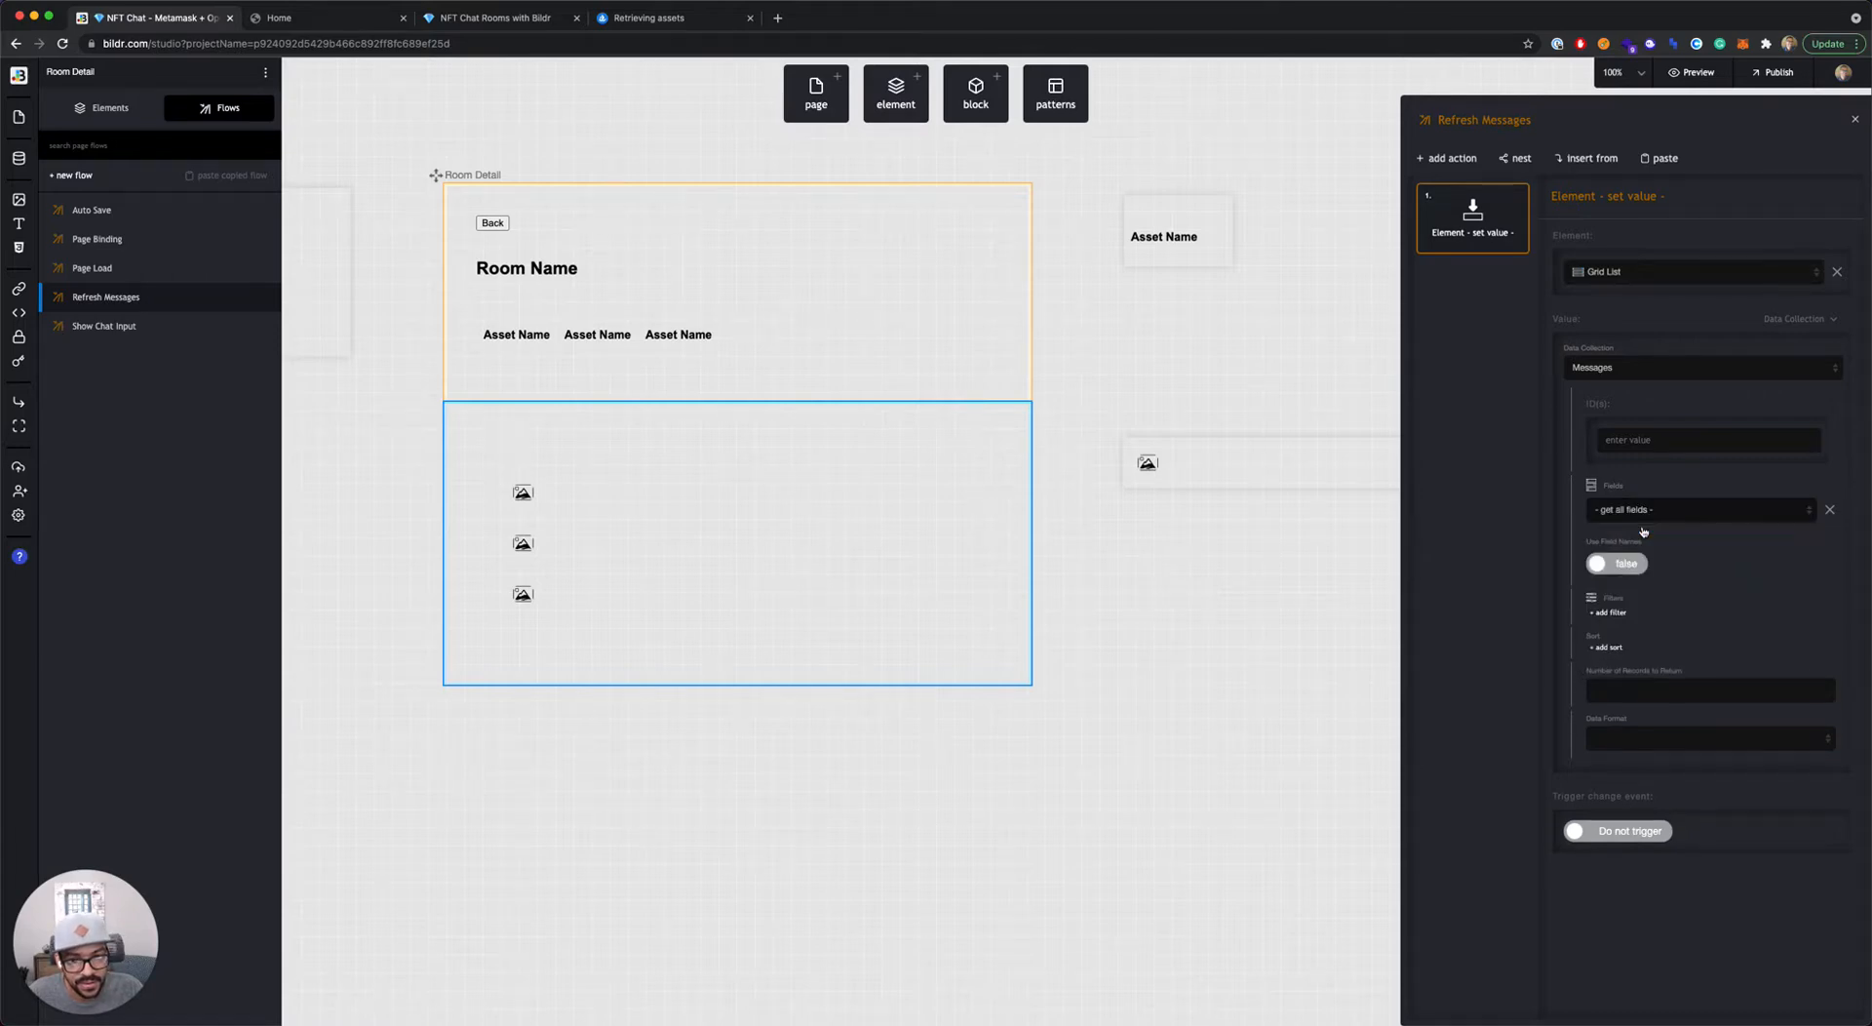
# Step: Sort the retrieved messages by Date / Time Created in Descending order
pyautogui.click(1607, 647)
pyautogui.click(1651, 654)
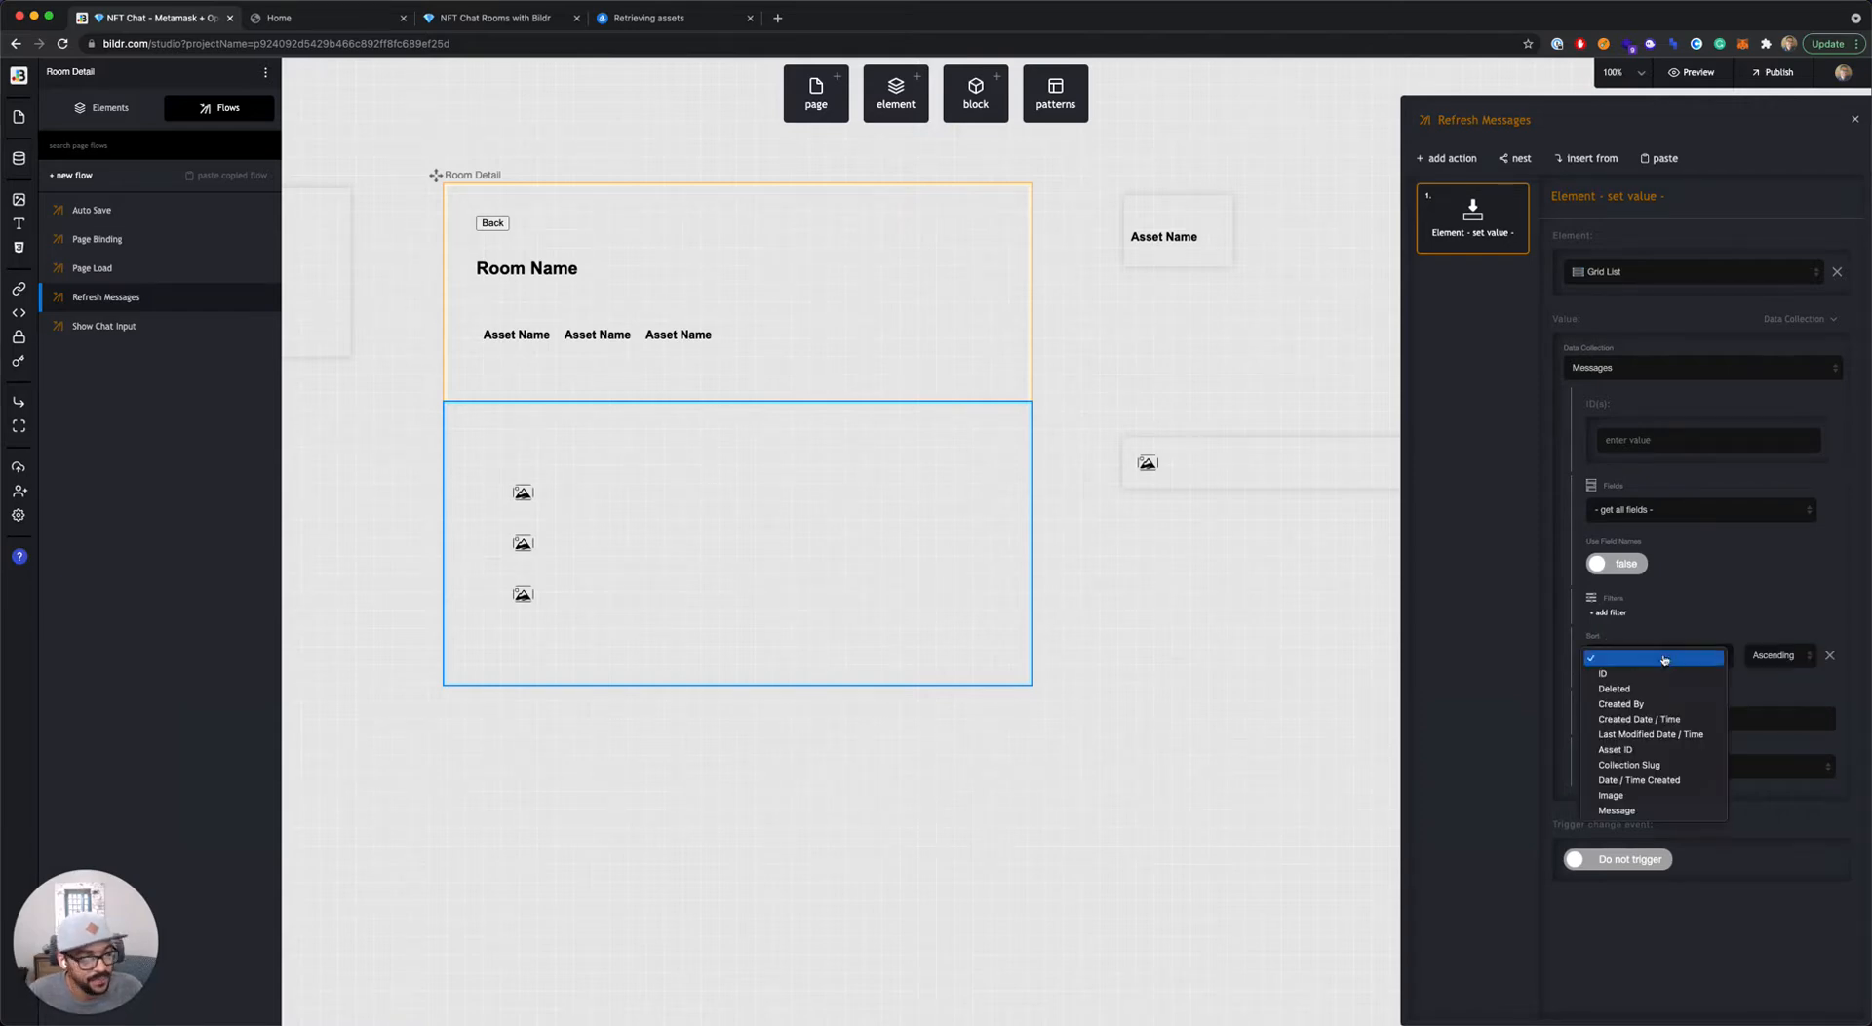
pyautogui.click(1667, 781)
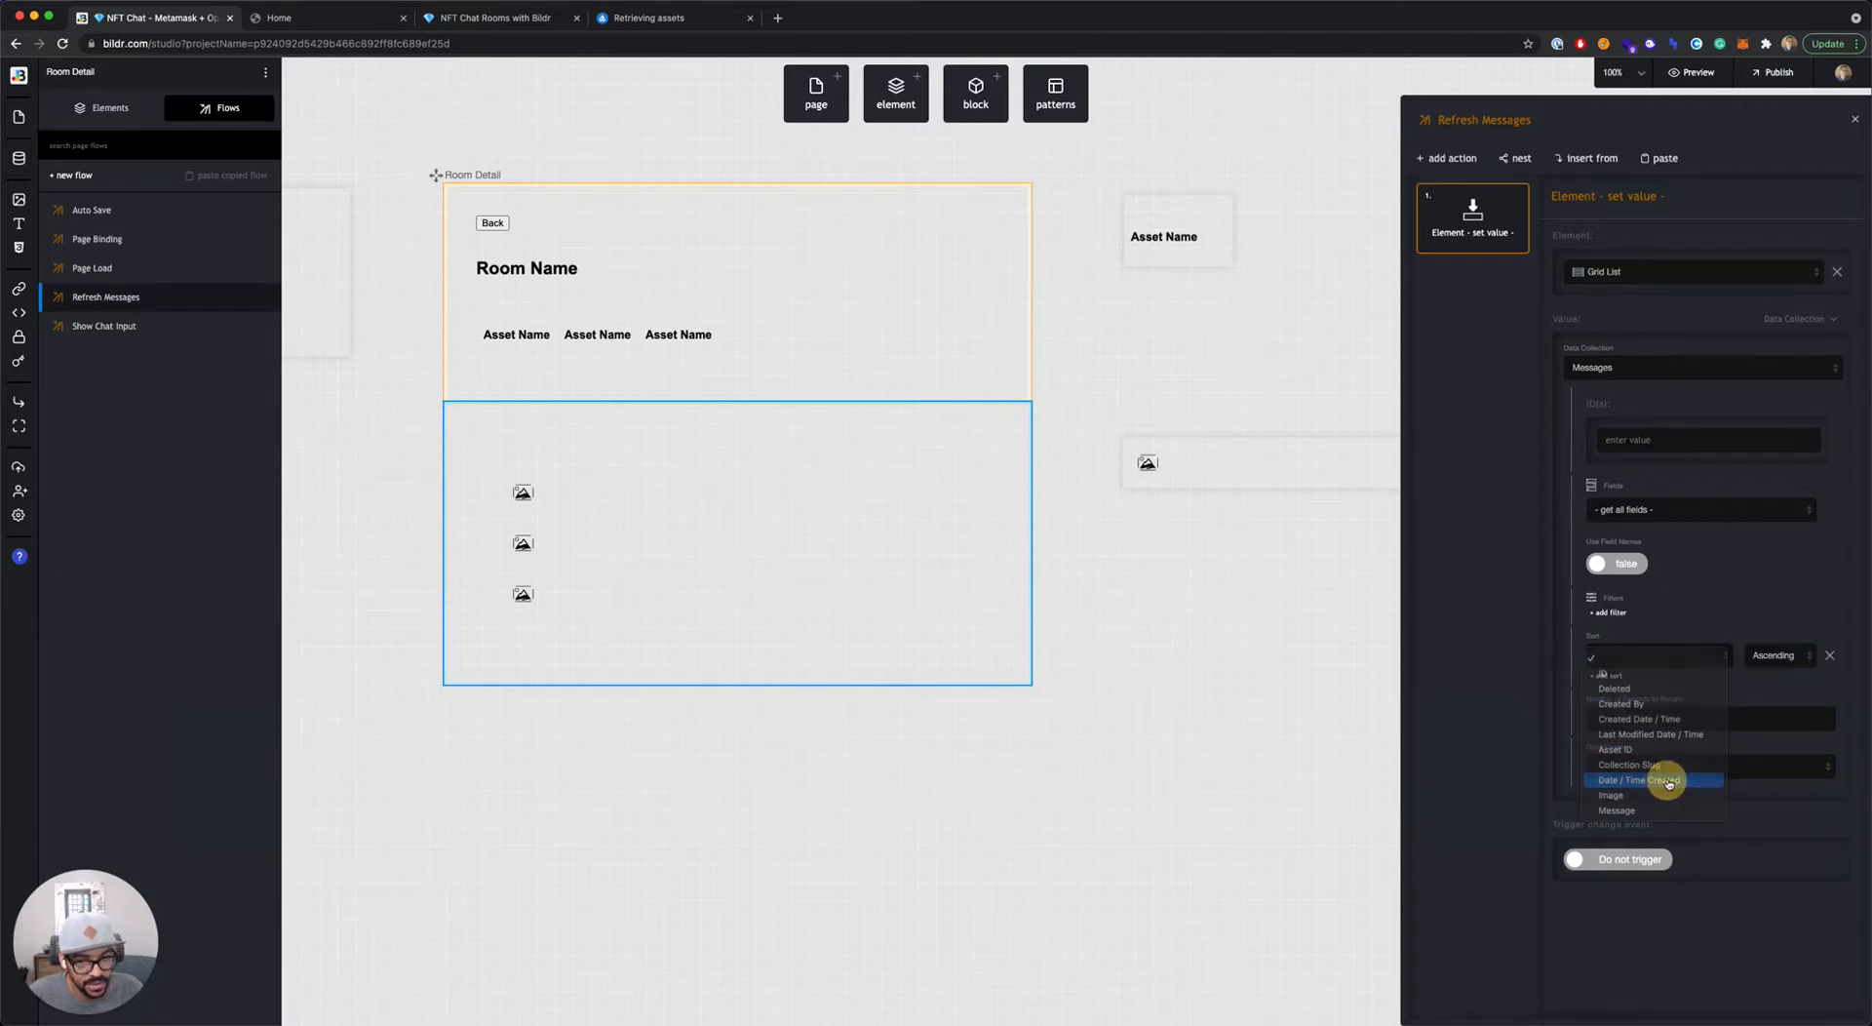
pyautogui.click(1776, 655)
pyautogui.click(1775, 670)
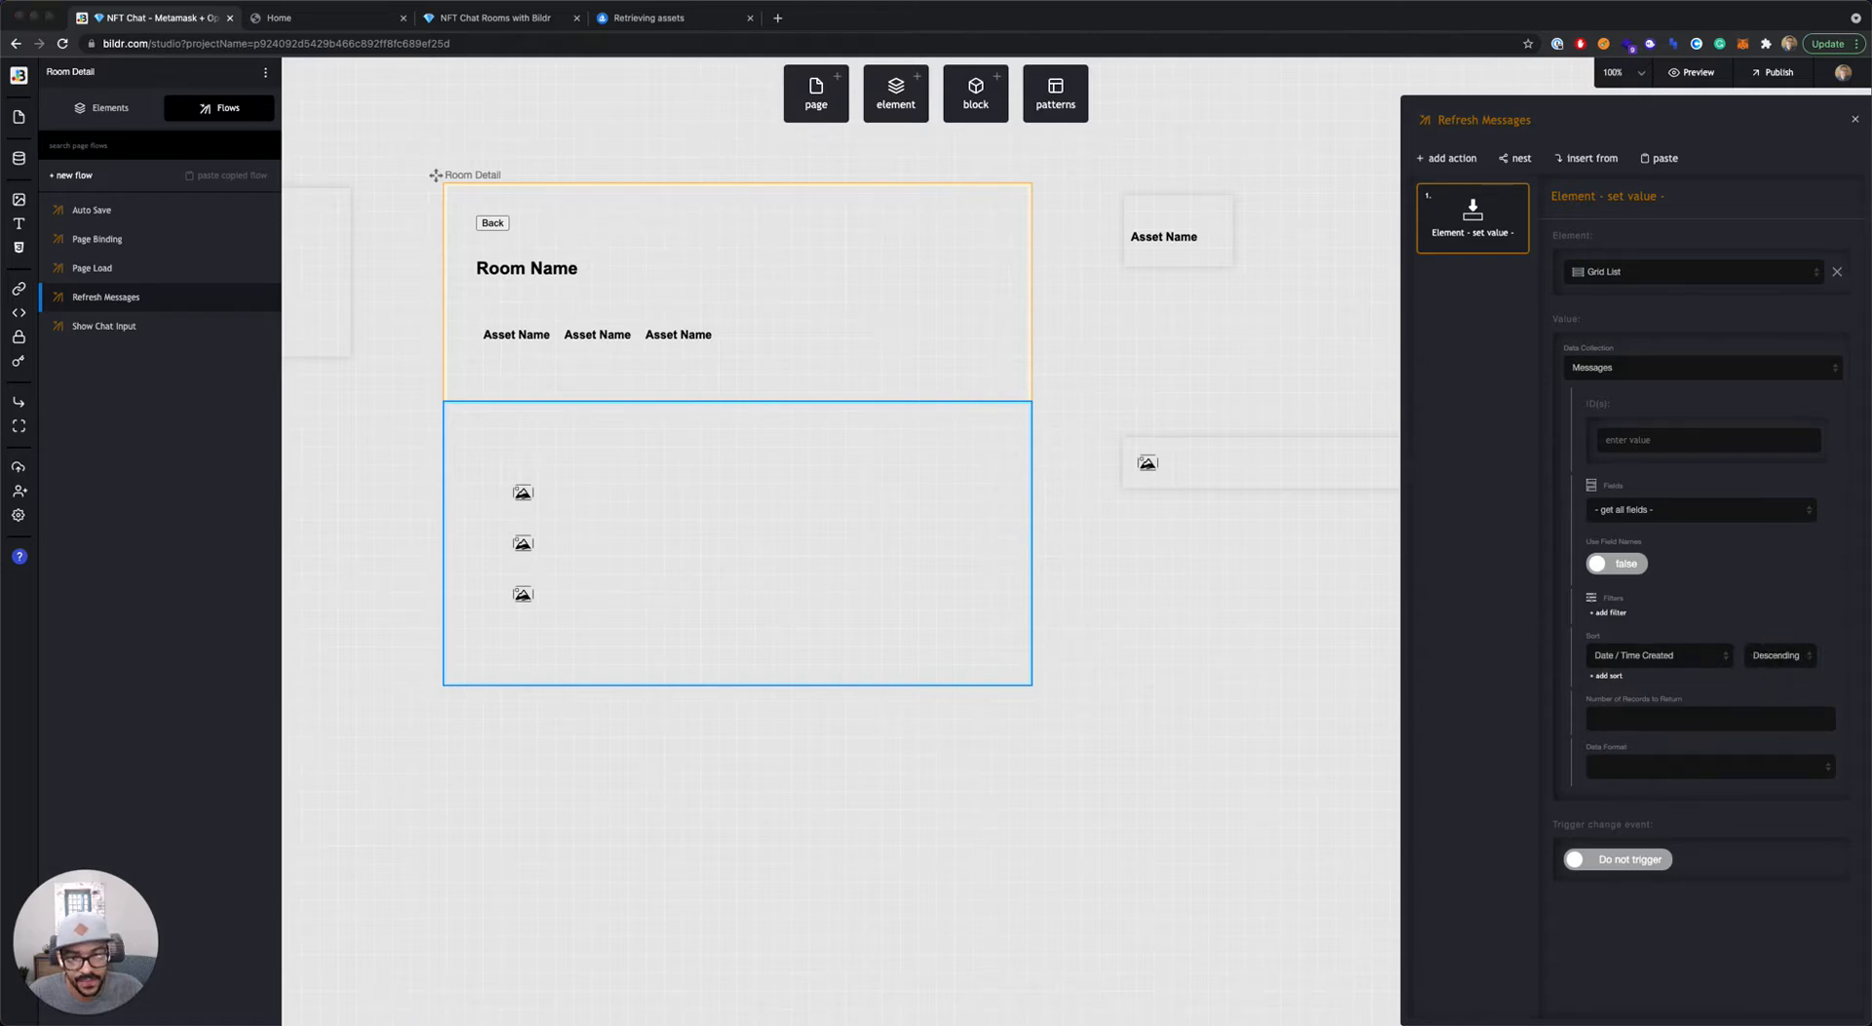
# Step: Add a filter on the Collection Slug field that takes its comparison value From Variable
pyautogui.click(1634, 606)
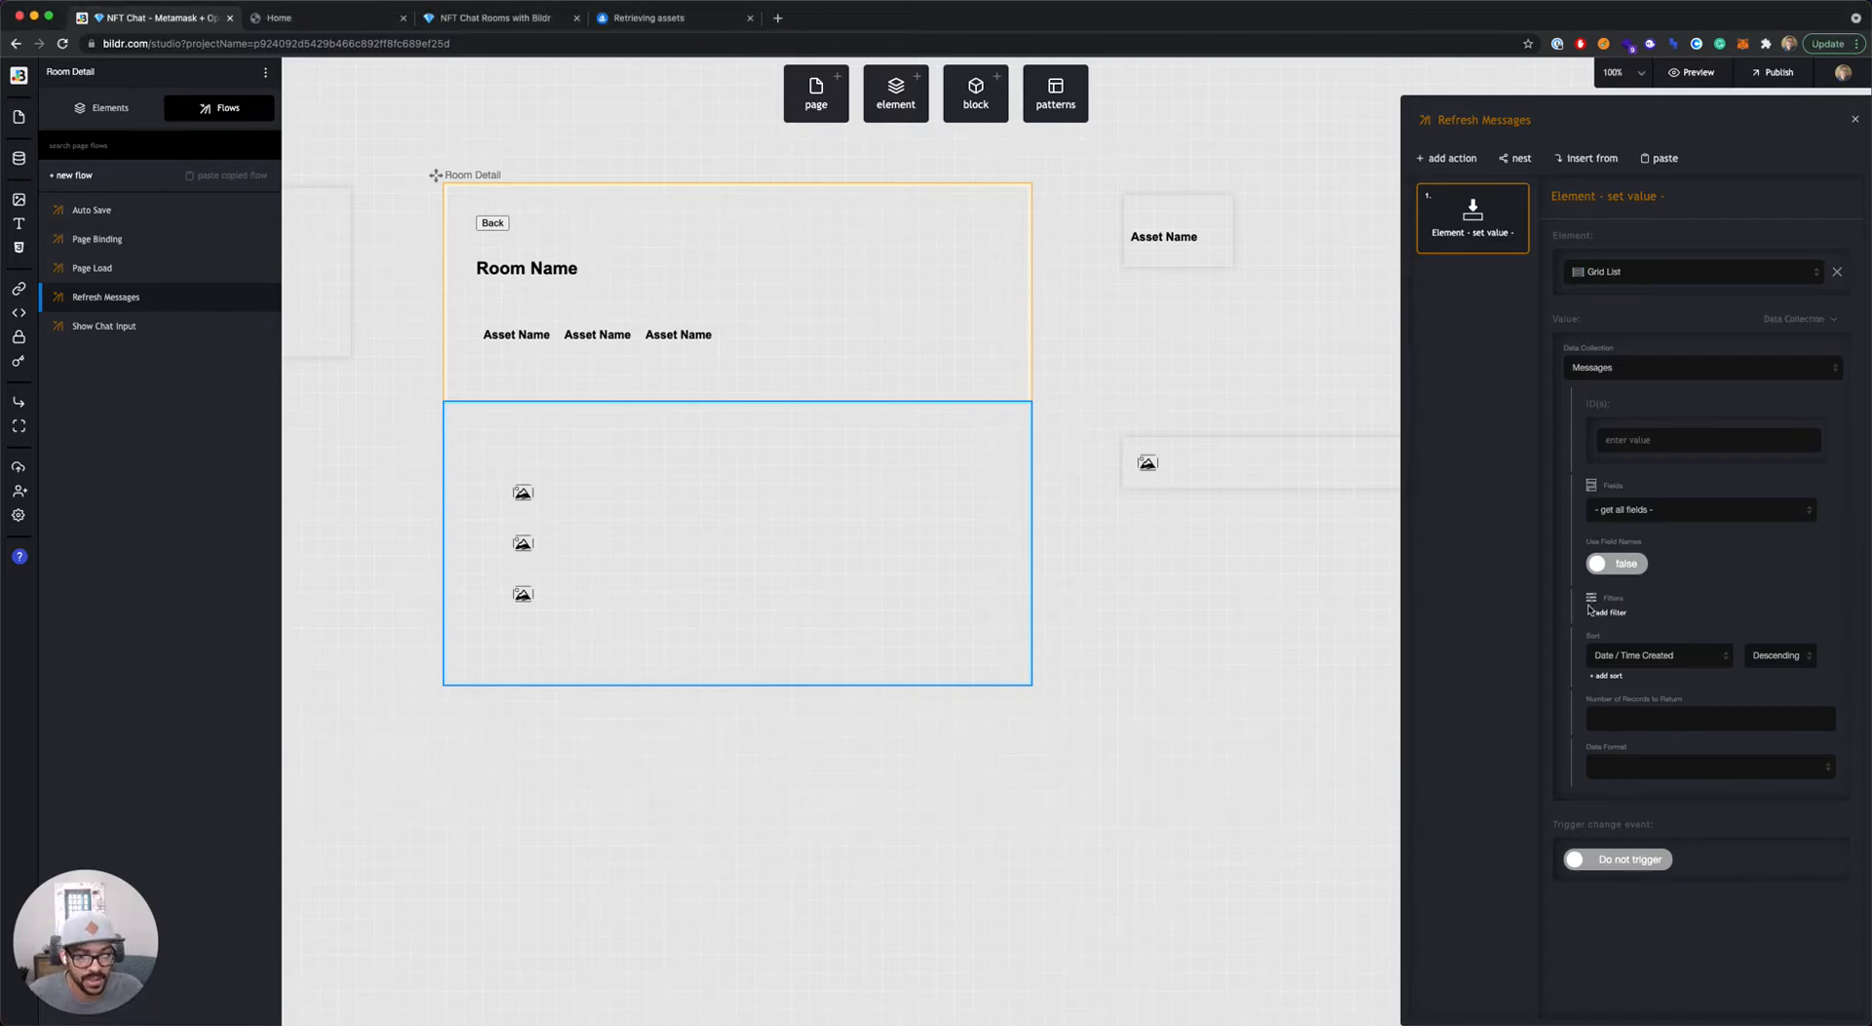
pyautogui.click(1609, 612)
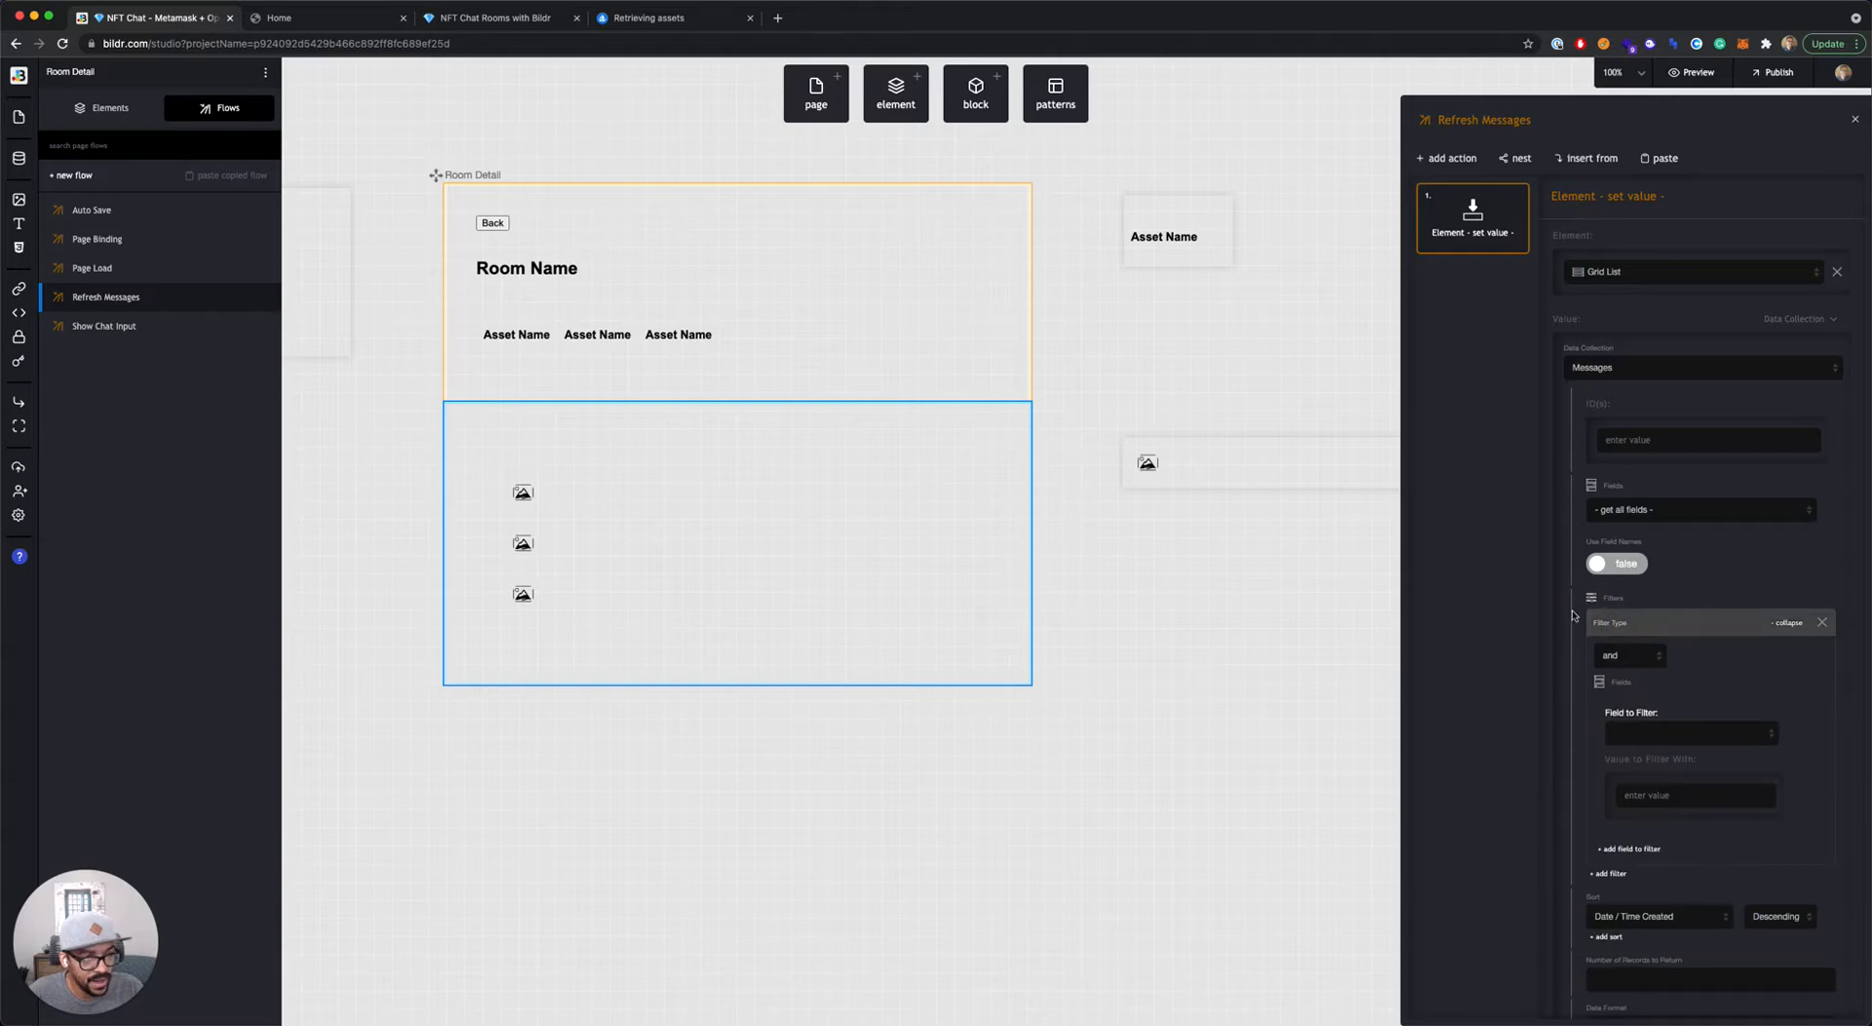
pyautogui.click(1695, 731)
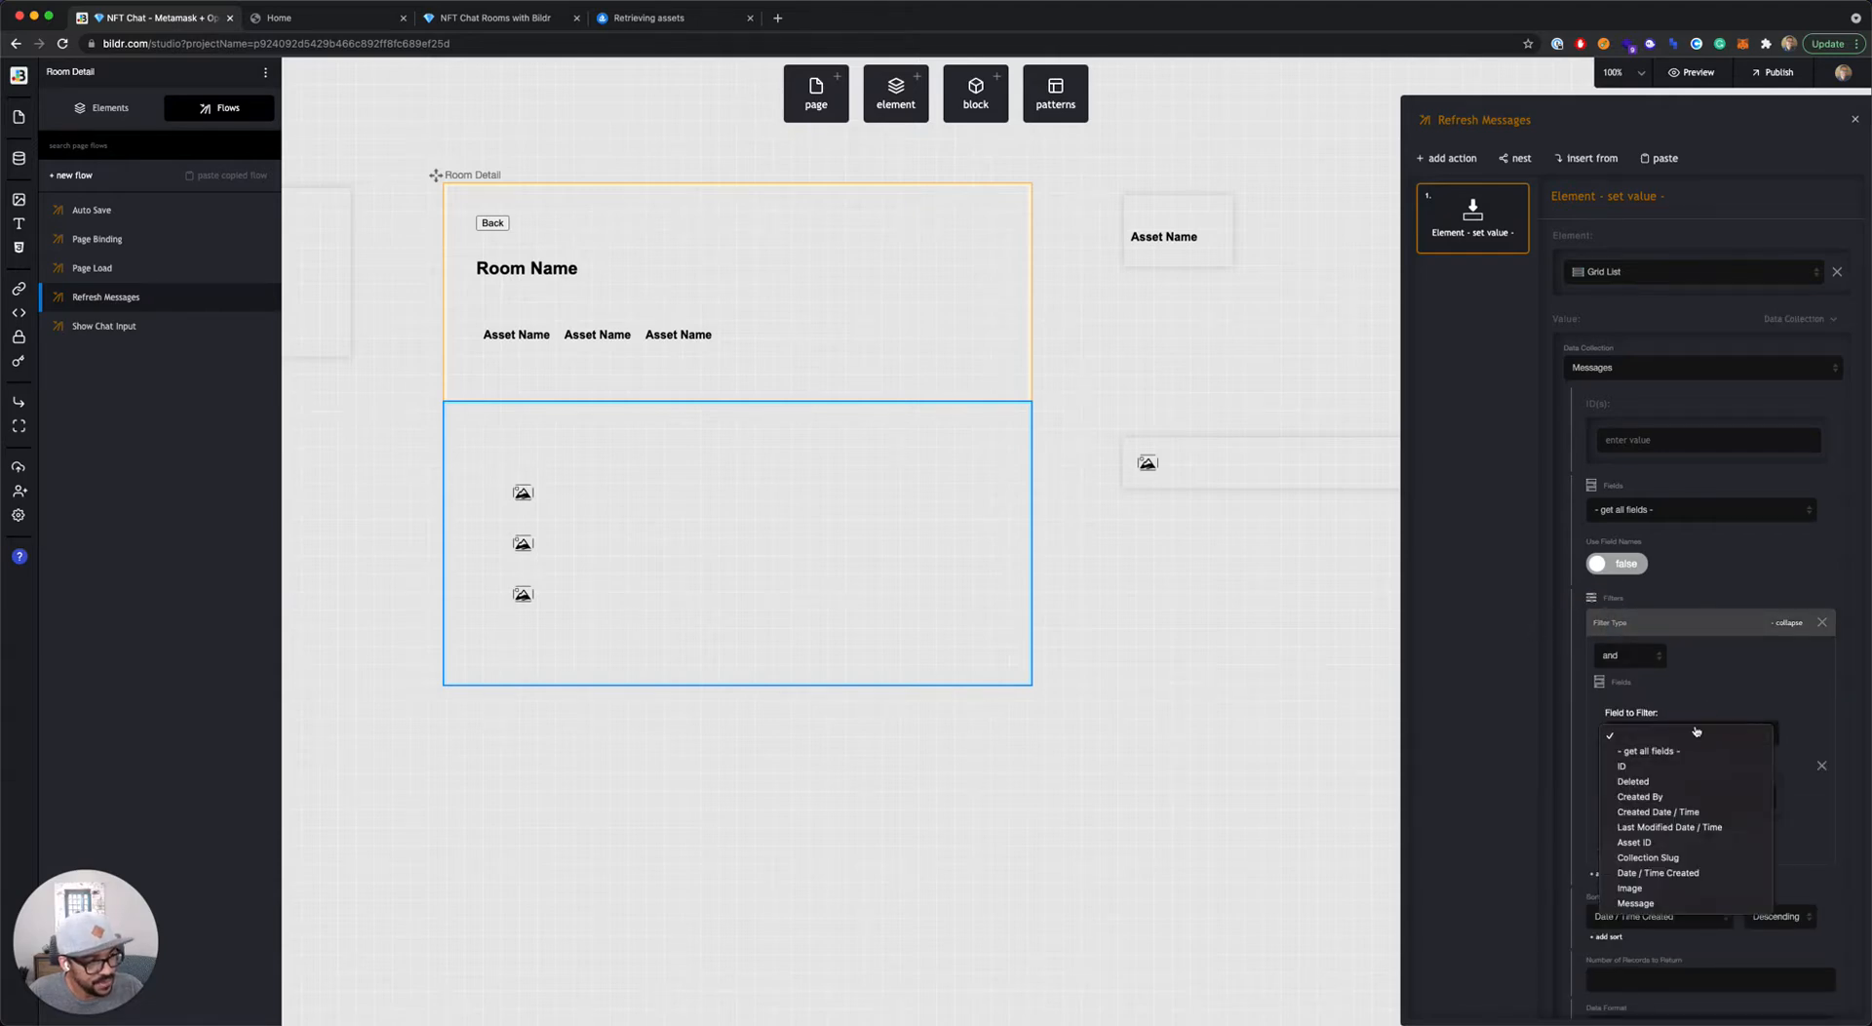
pyautogui.click(1685, 858)
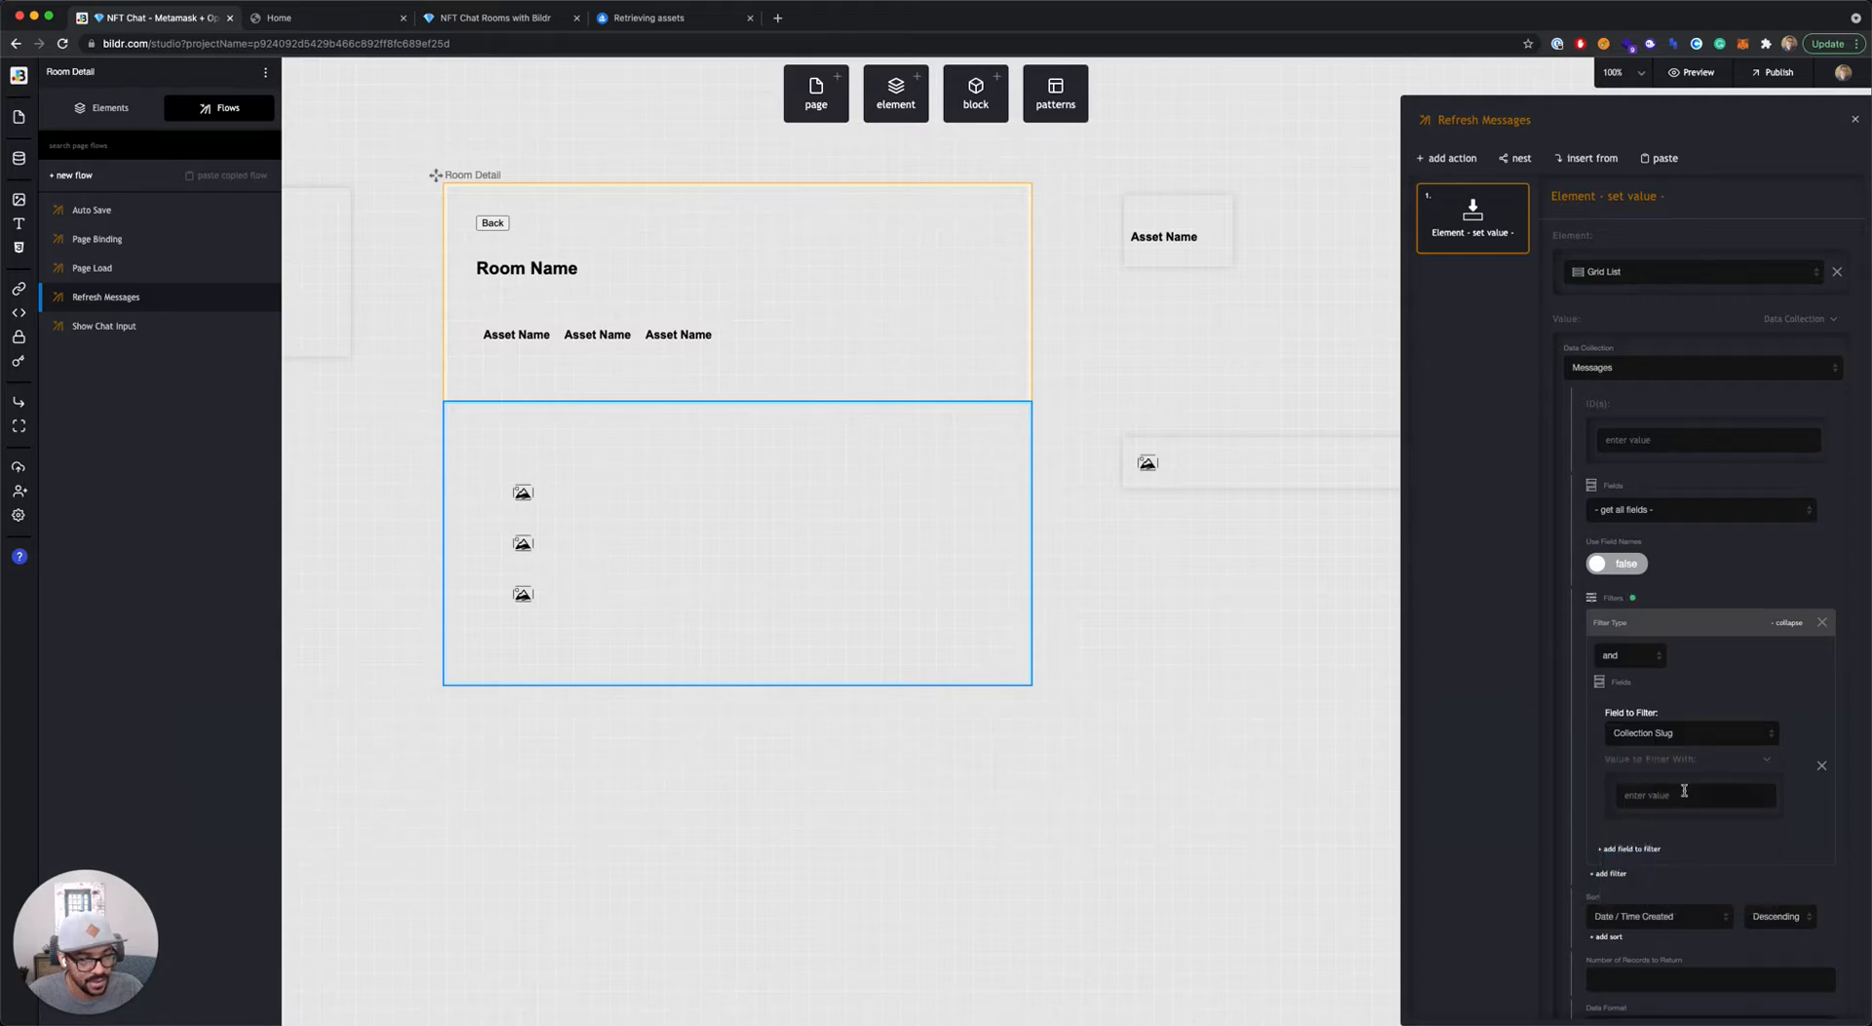
pyautogui.scroll(-1, 1679, 784)
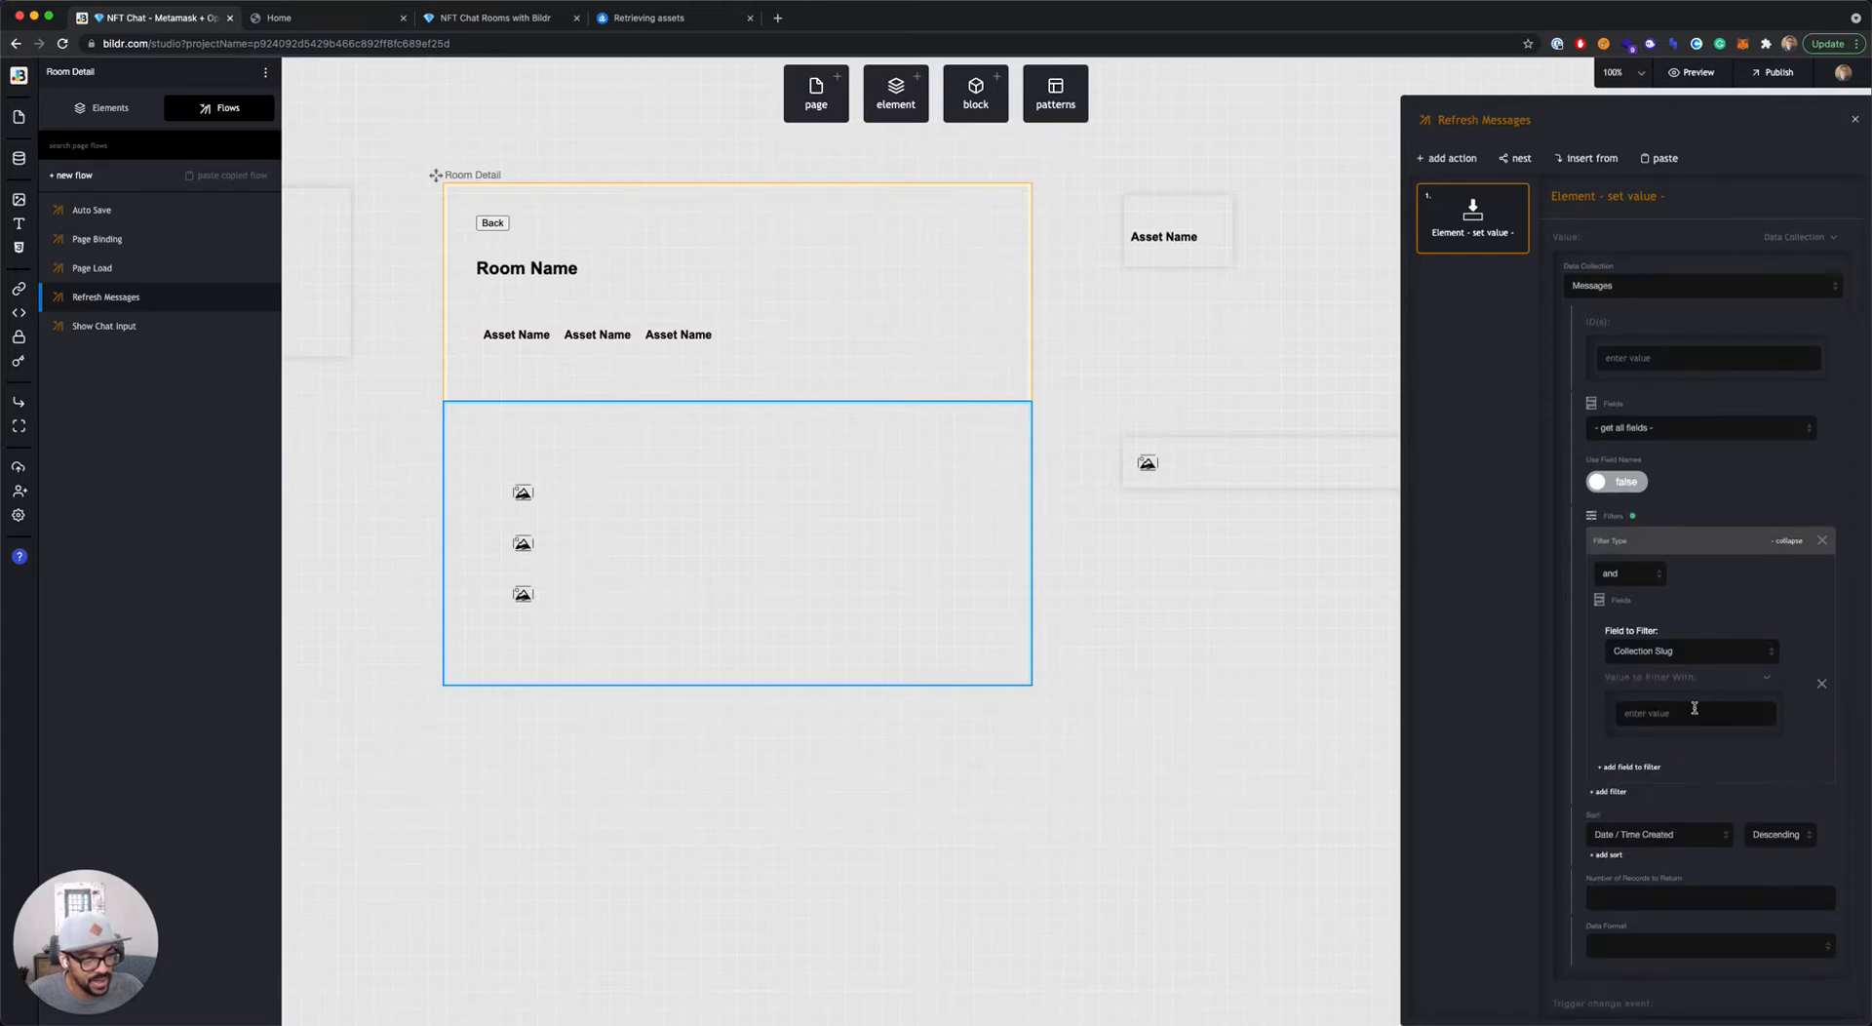
pyautogui.click(1766, 680)
pyautogui.click(1691, 766)
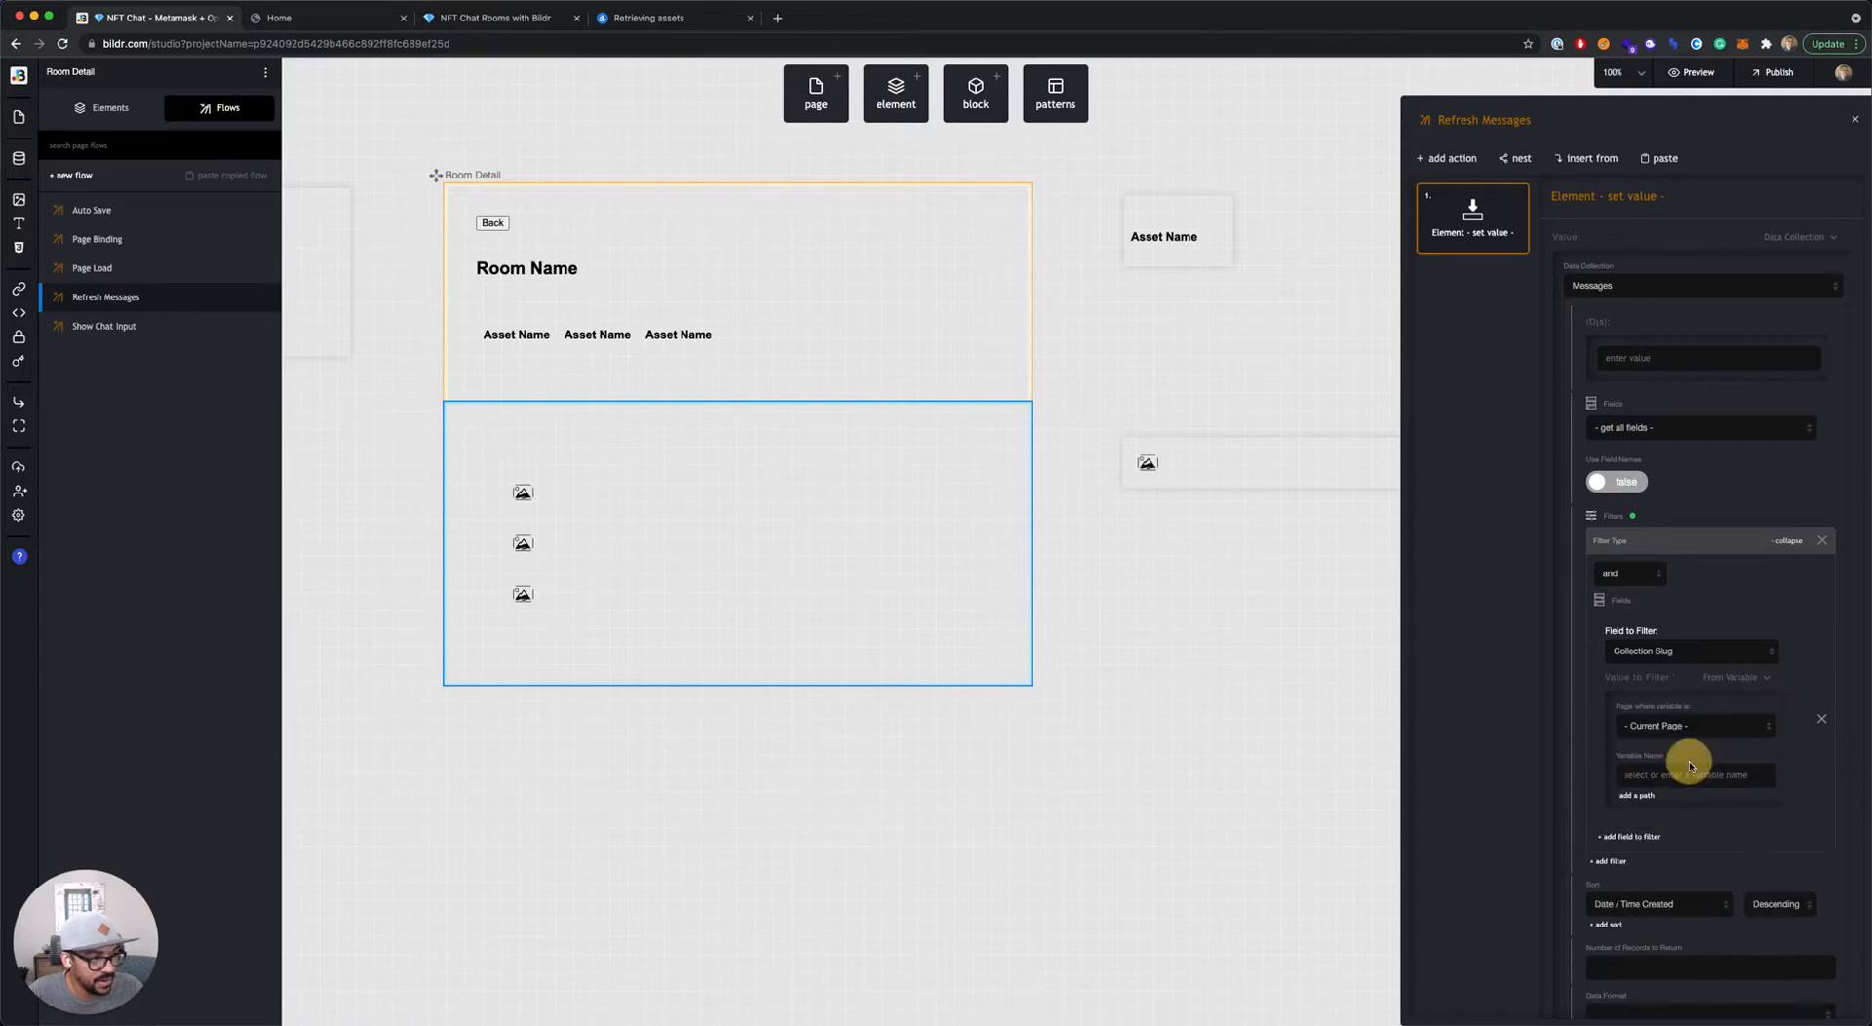
# Step: Point the Collection Slug filter to the variable slug on the Parent Page
pyautogui.click(1677, 724)
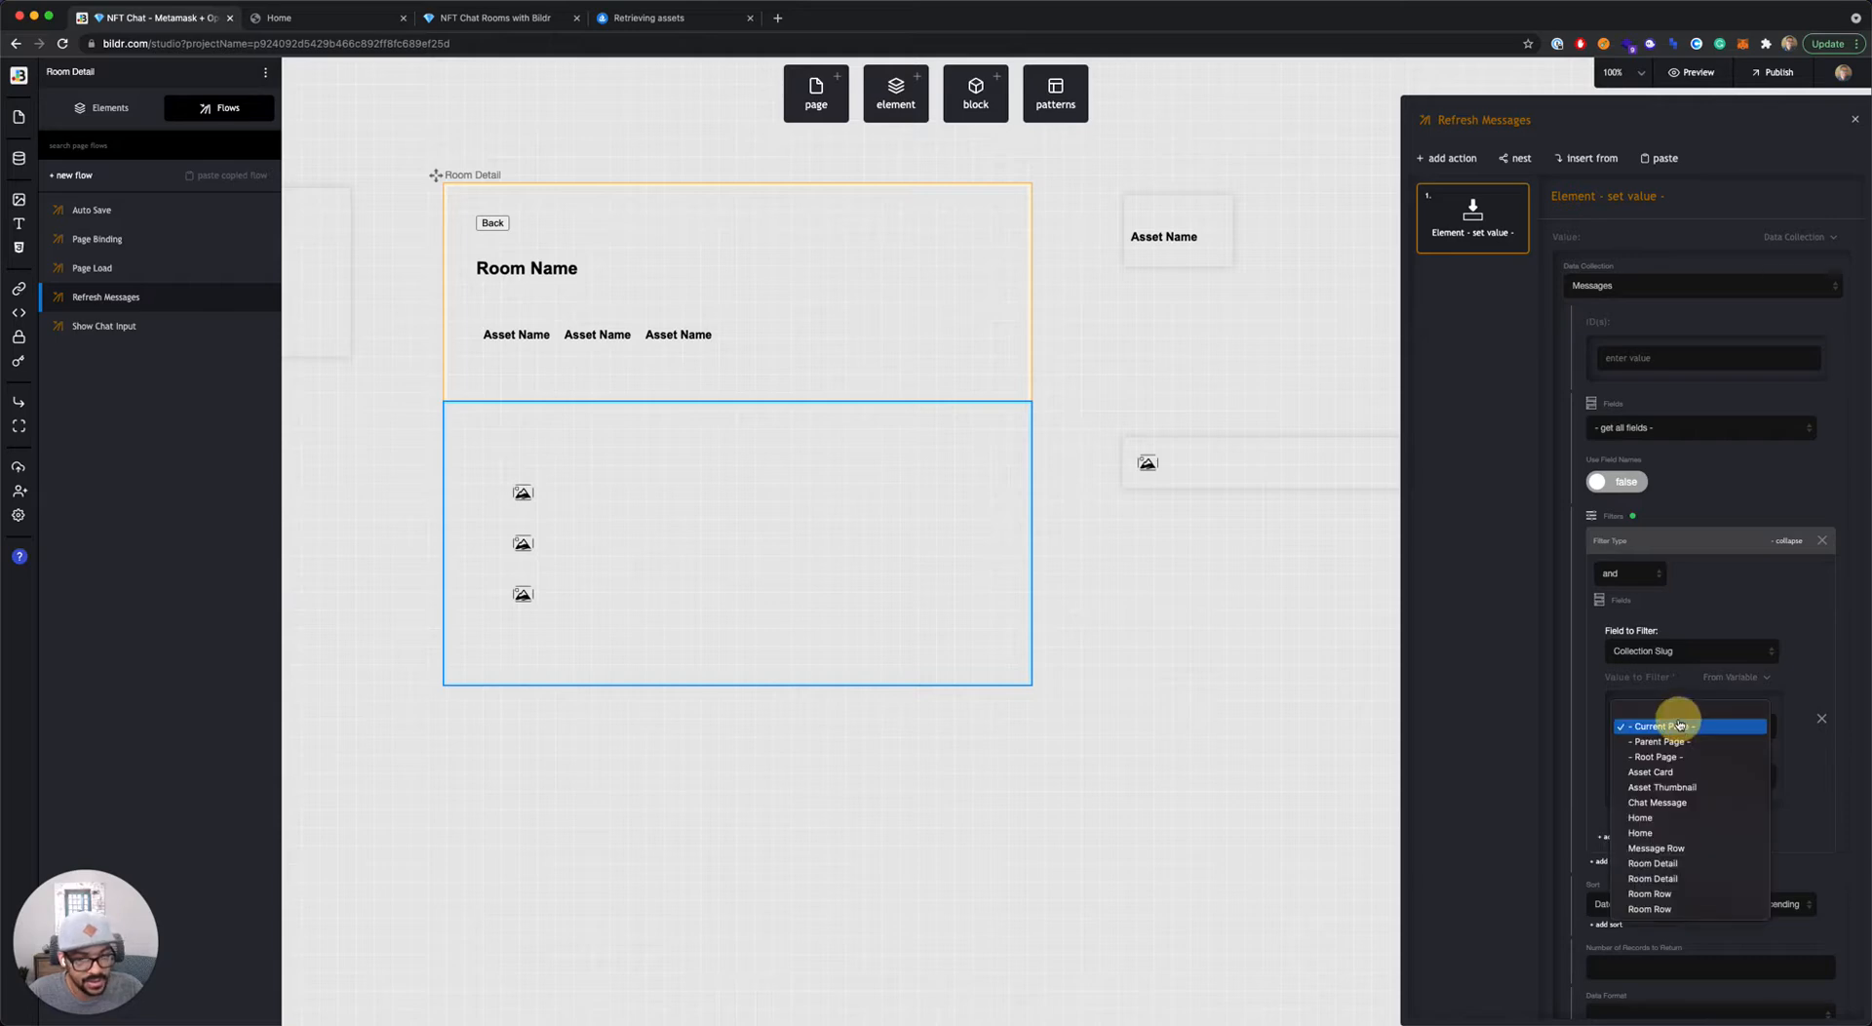
pyautogui.click(1654, 757)
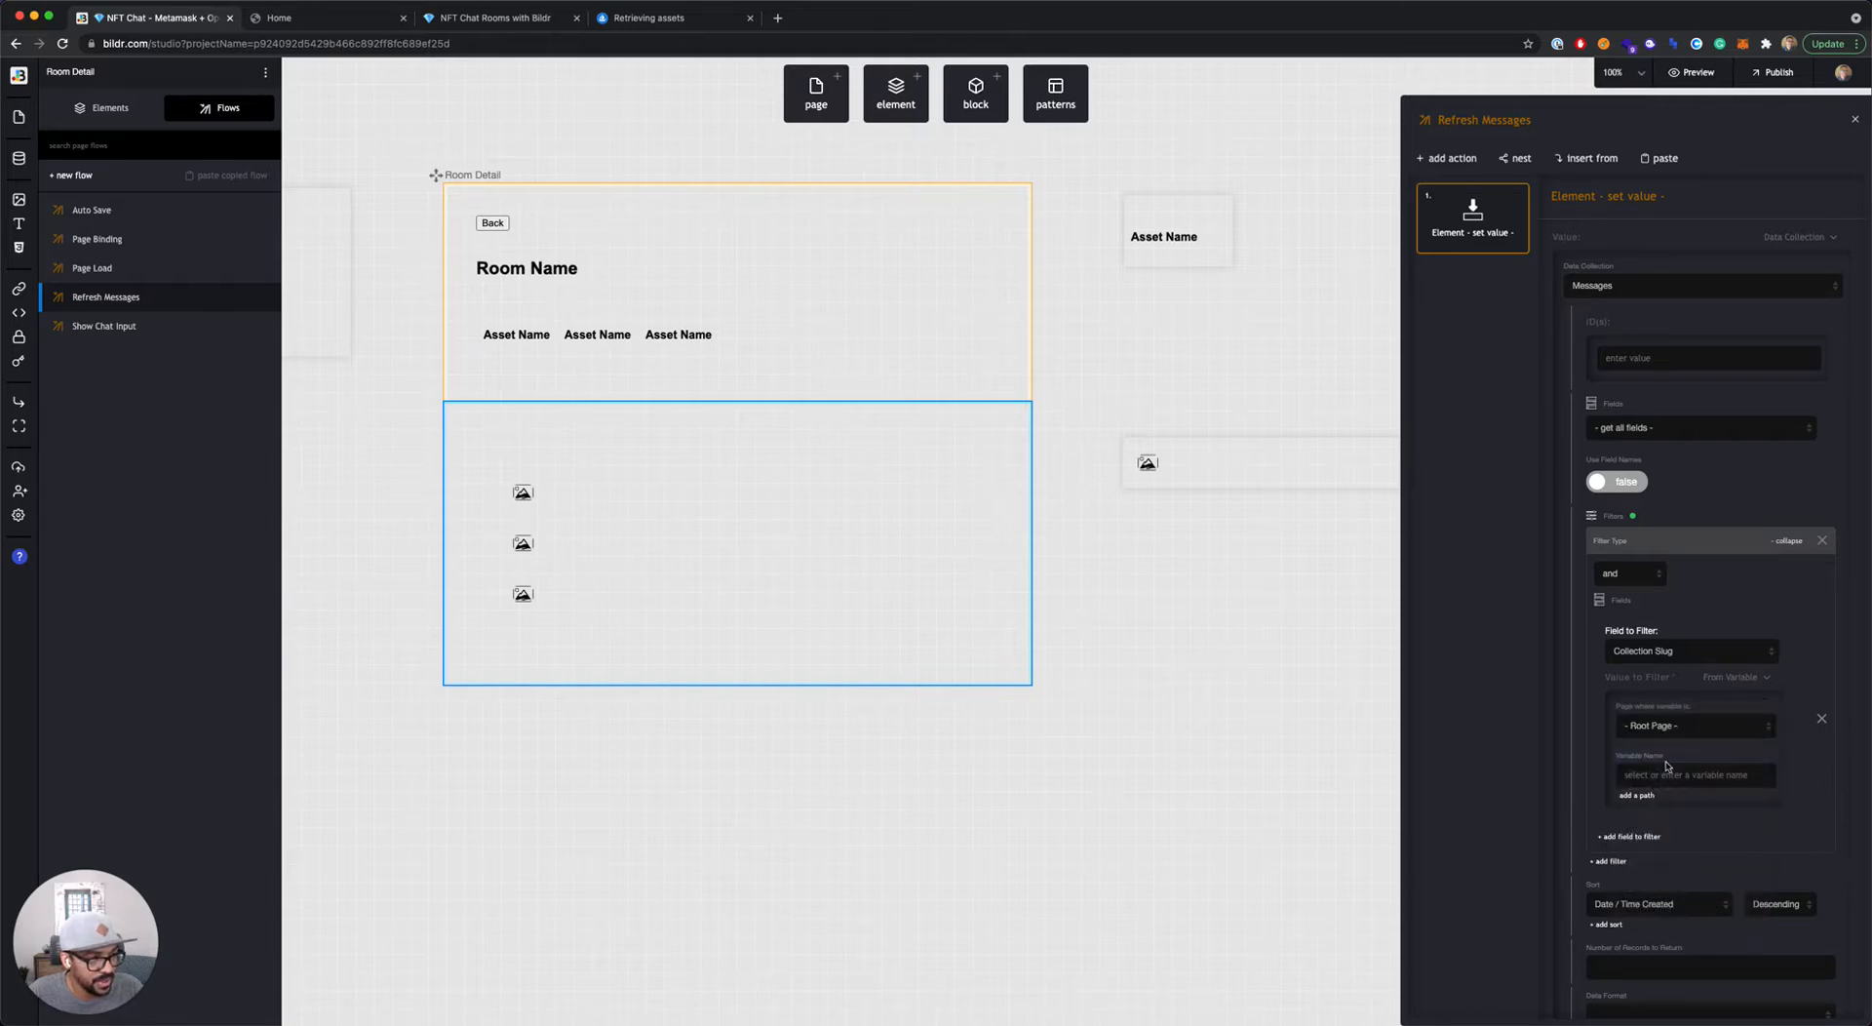
pyautogui.click(1661, 774)
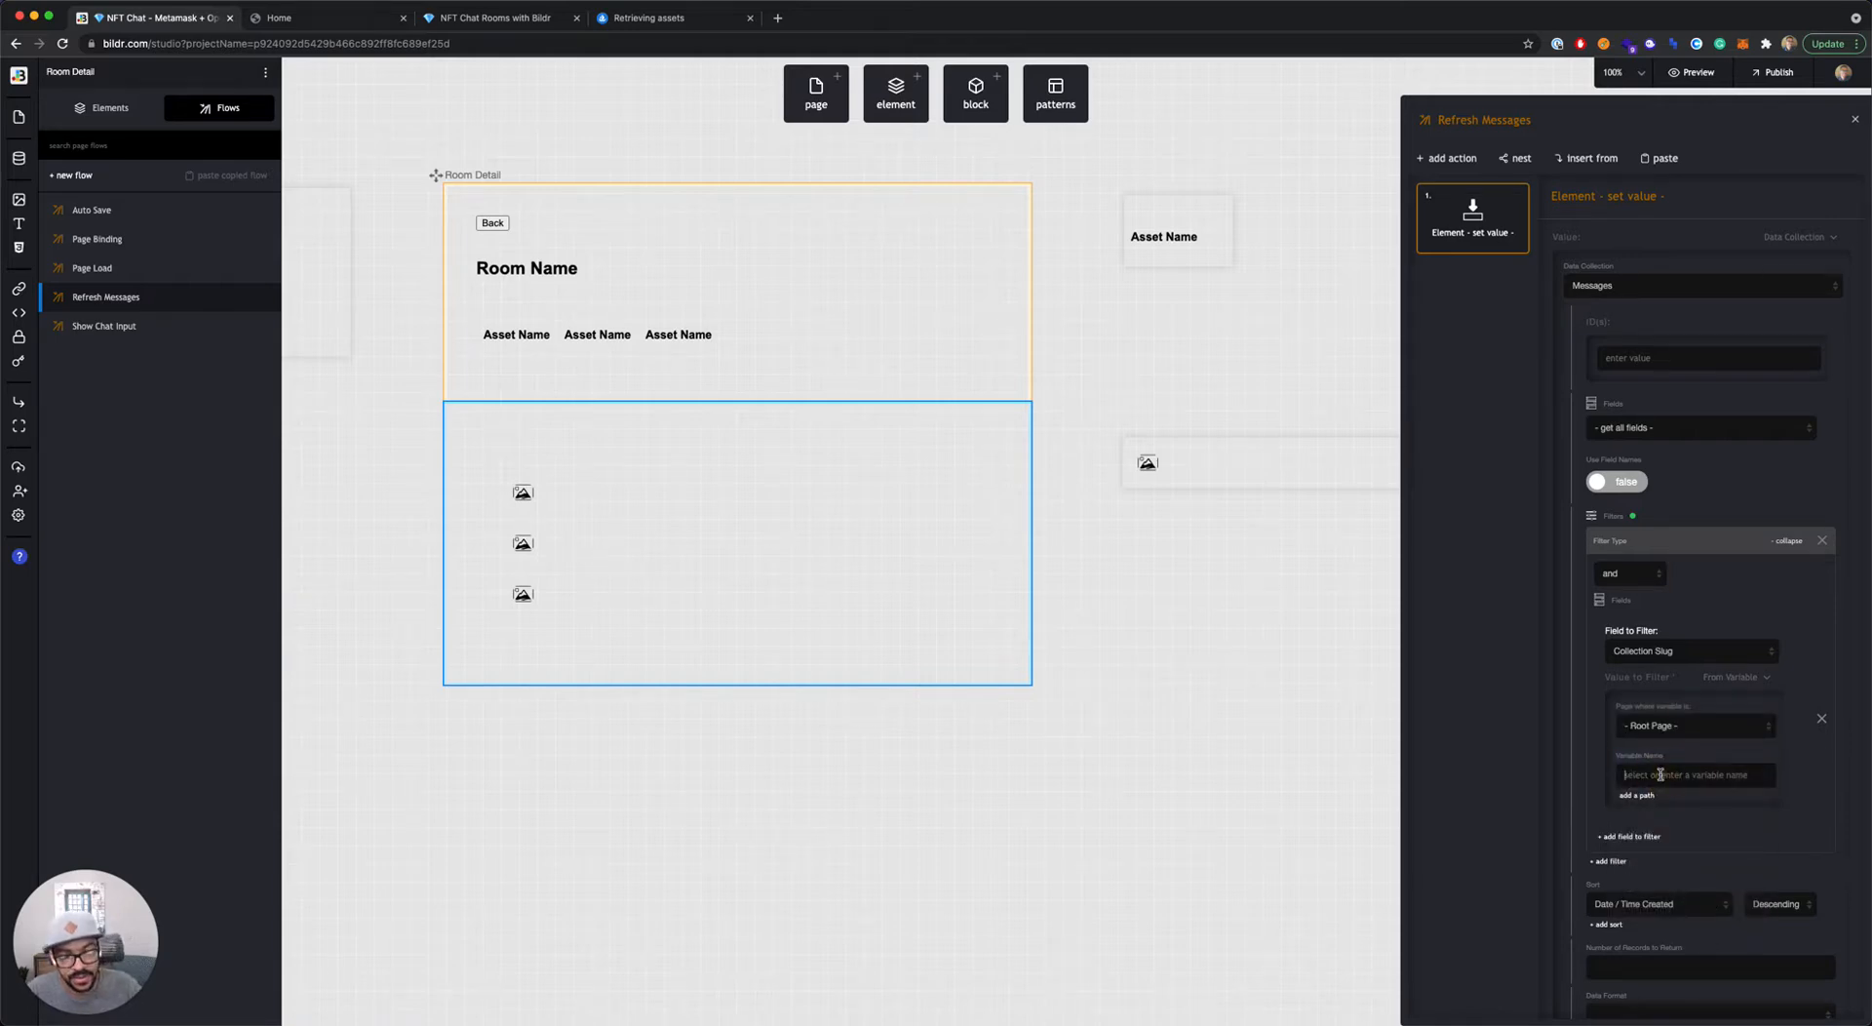
pyautogui.write('slug')
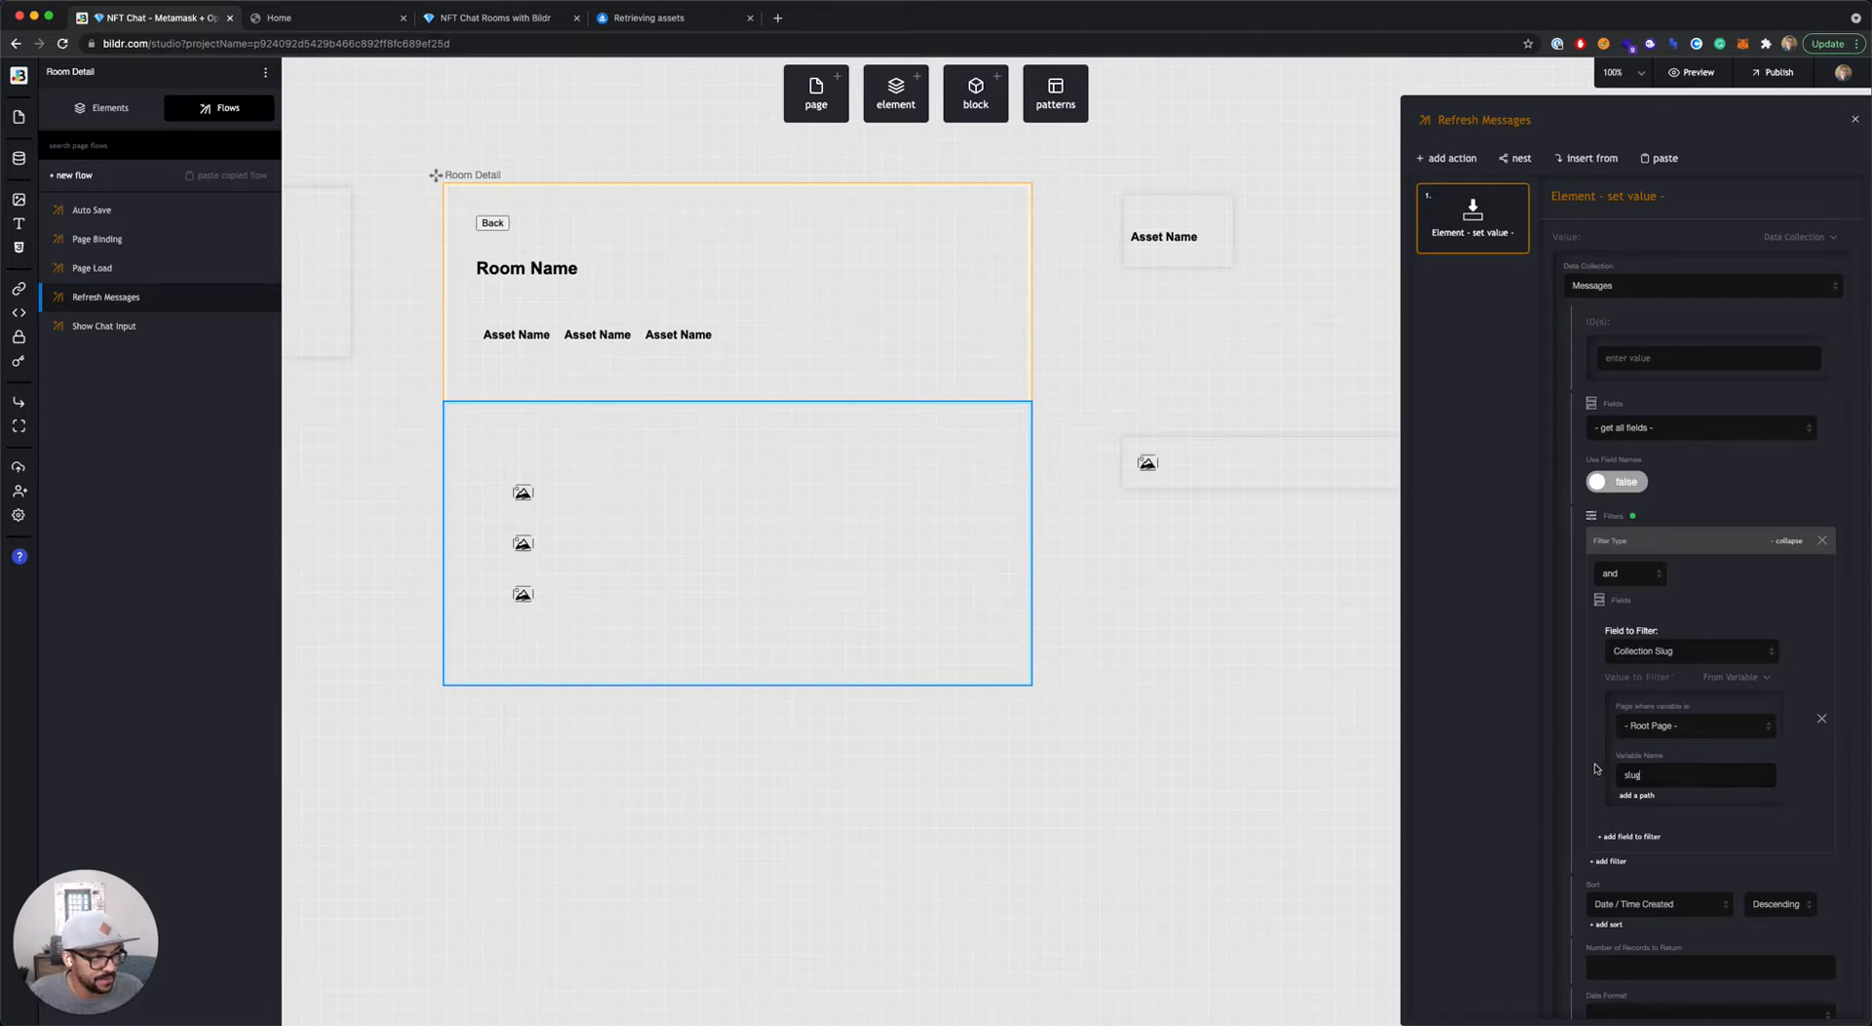
pyautogui.scroll(-3, 1614, 750)
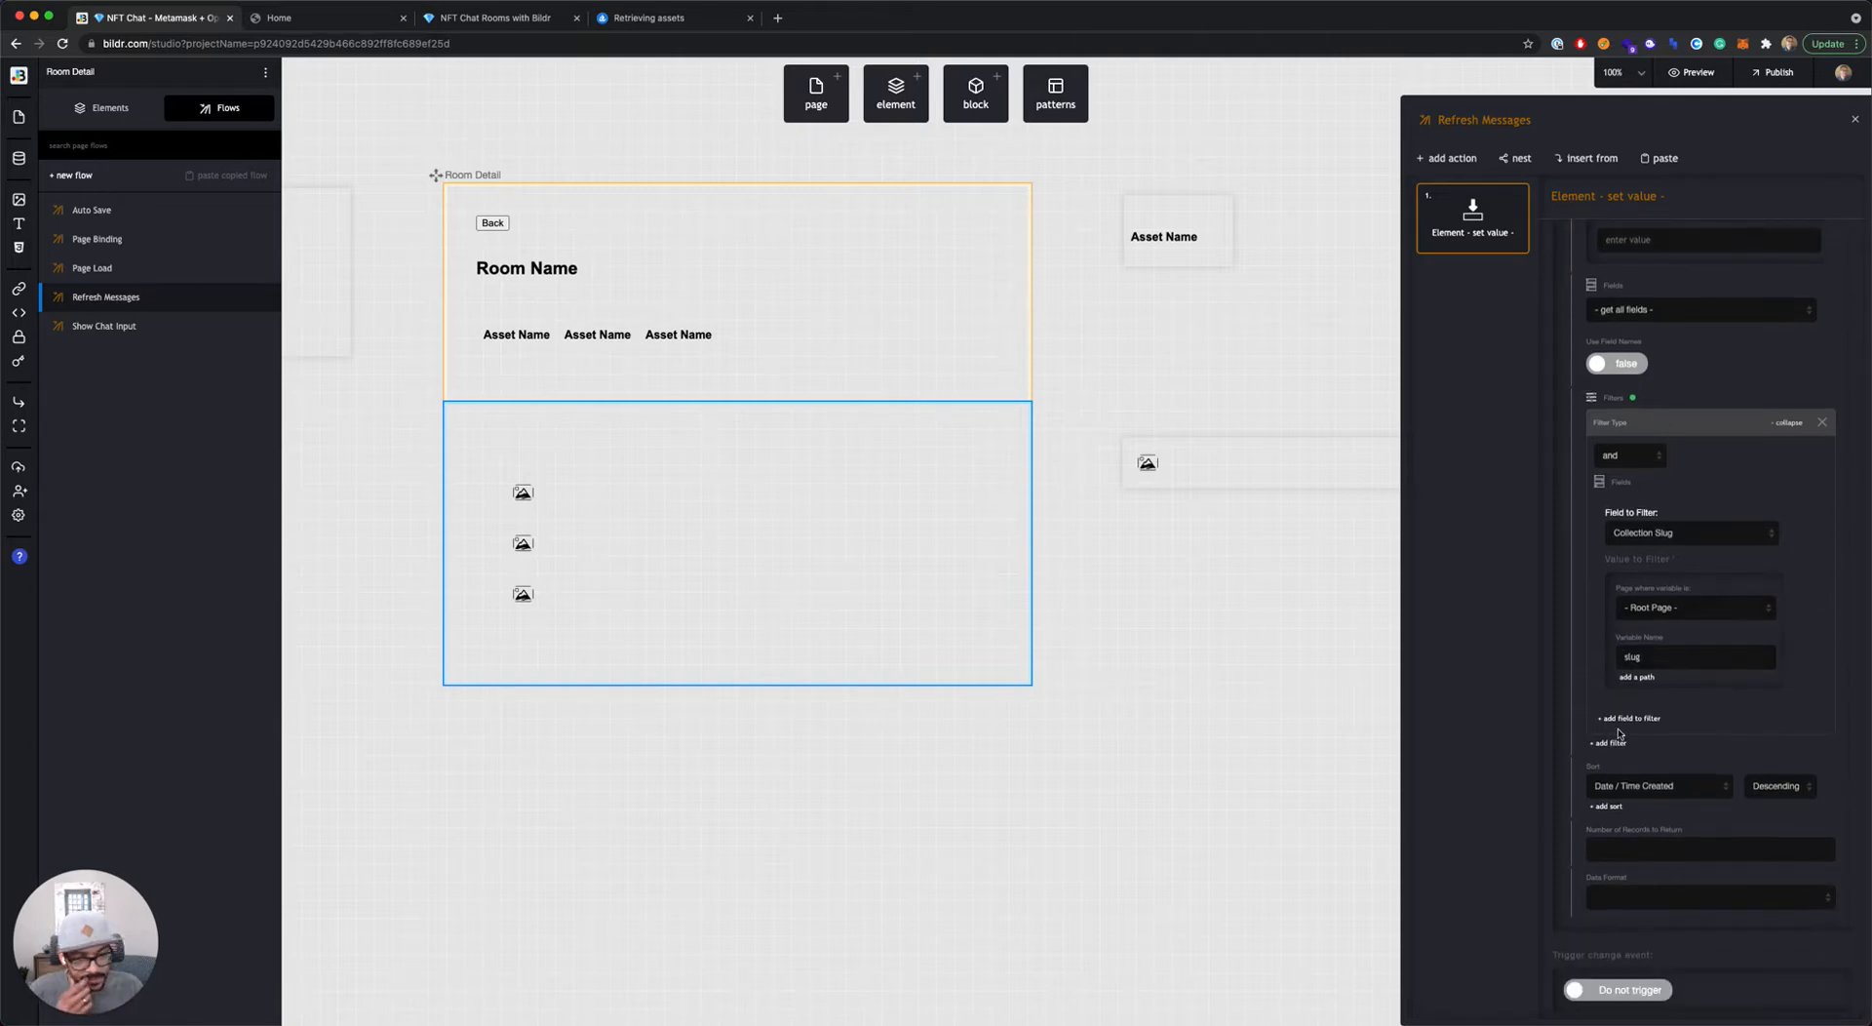
pyautogui.click(1691, 612)
pyautogui.click(1671, 597)
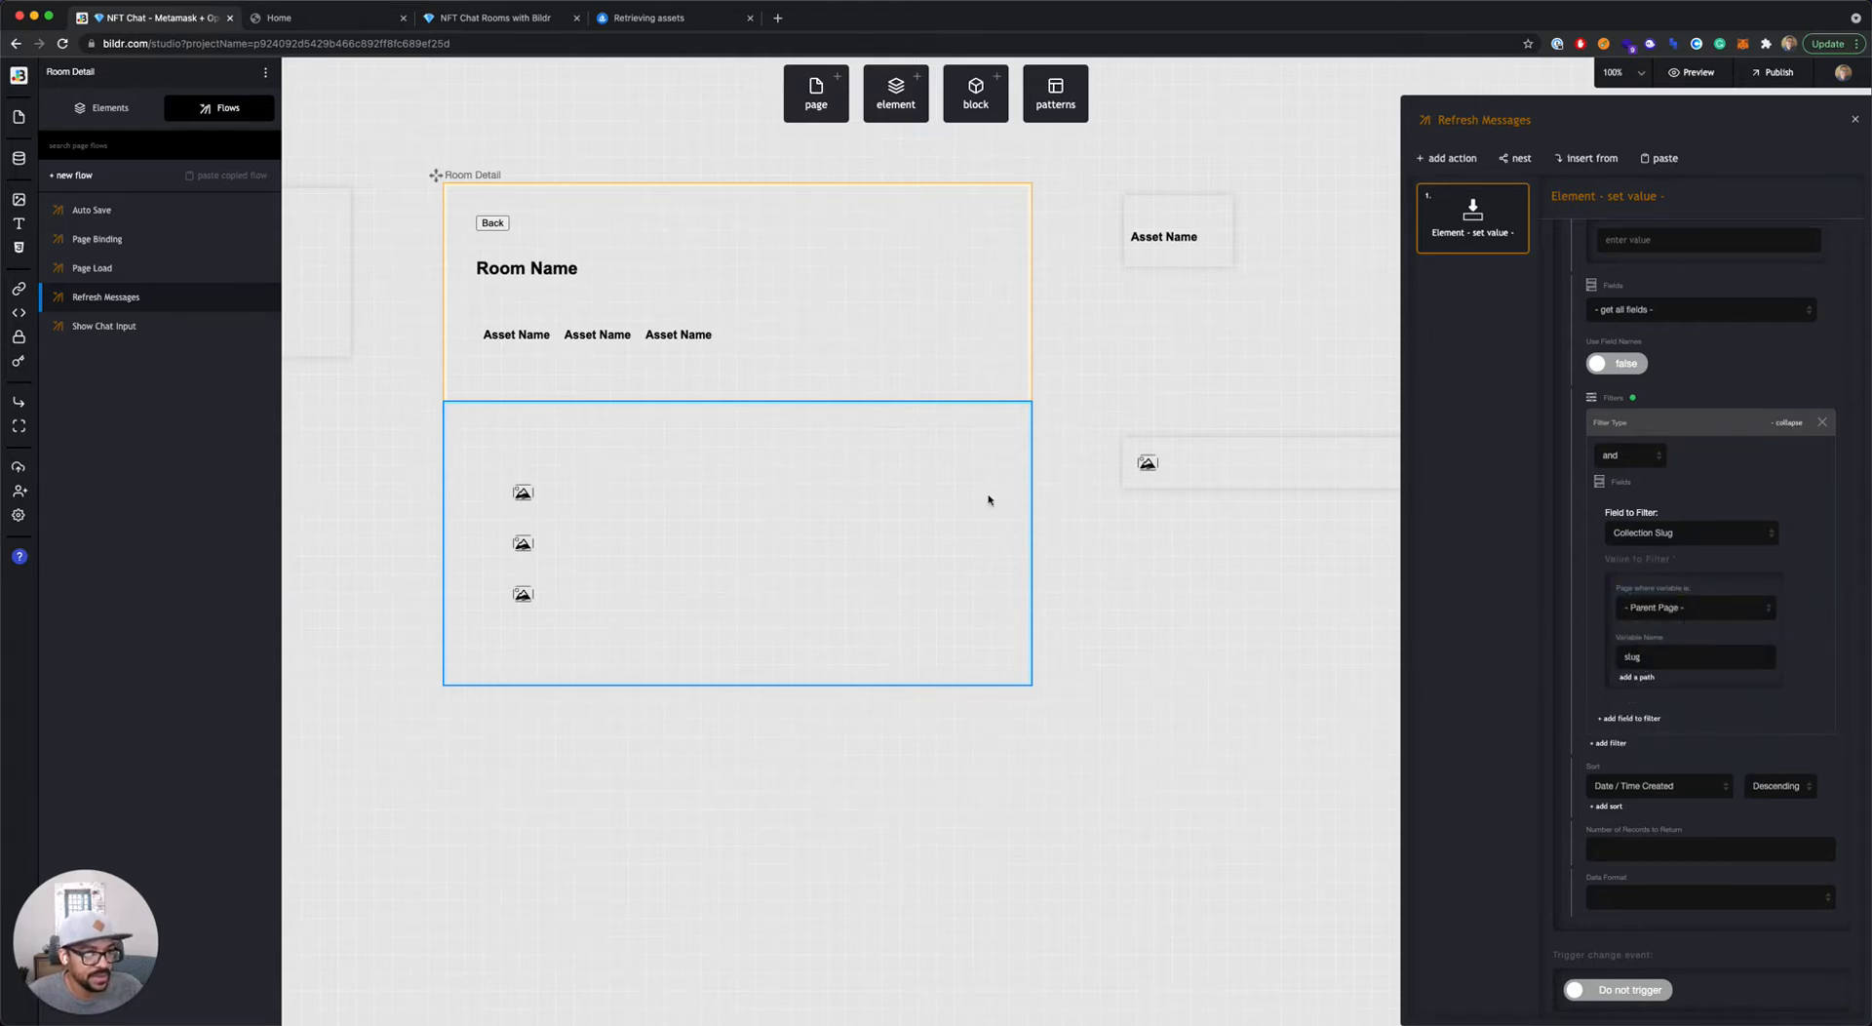
# Step: Open the data listener settings in the Room Detail page's properties
pyautogui.hscroll(-5, 991, 497)
pyautogui.hscroll(3, 1009, 502)
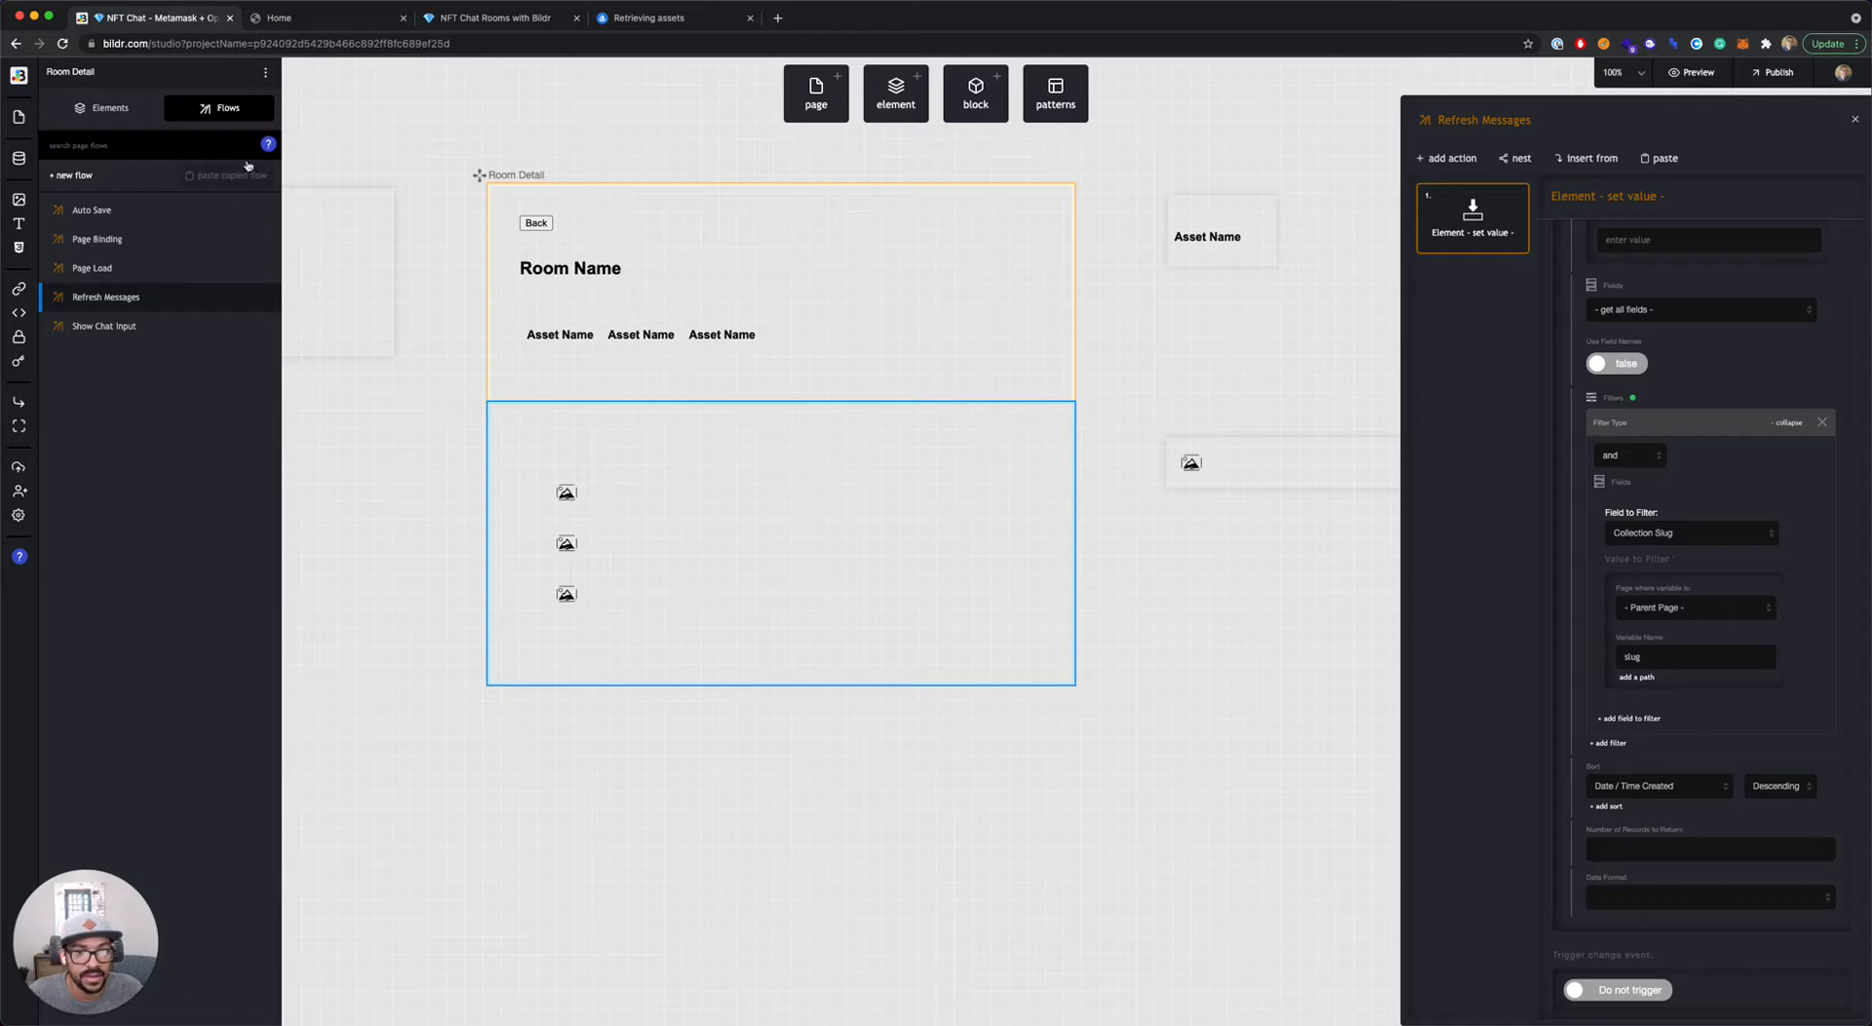
pyautogui.click(265, 73)
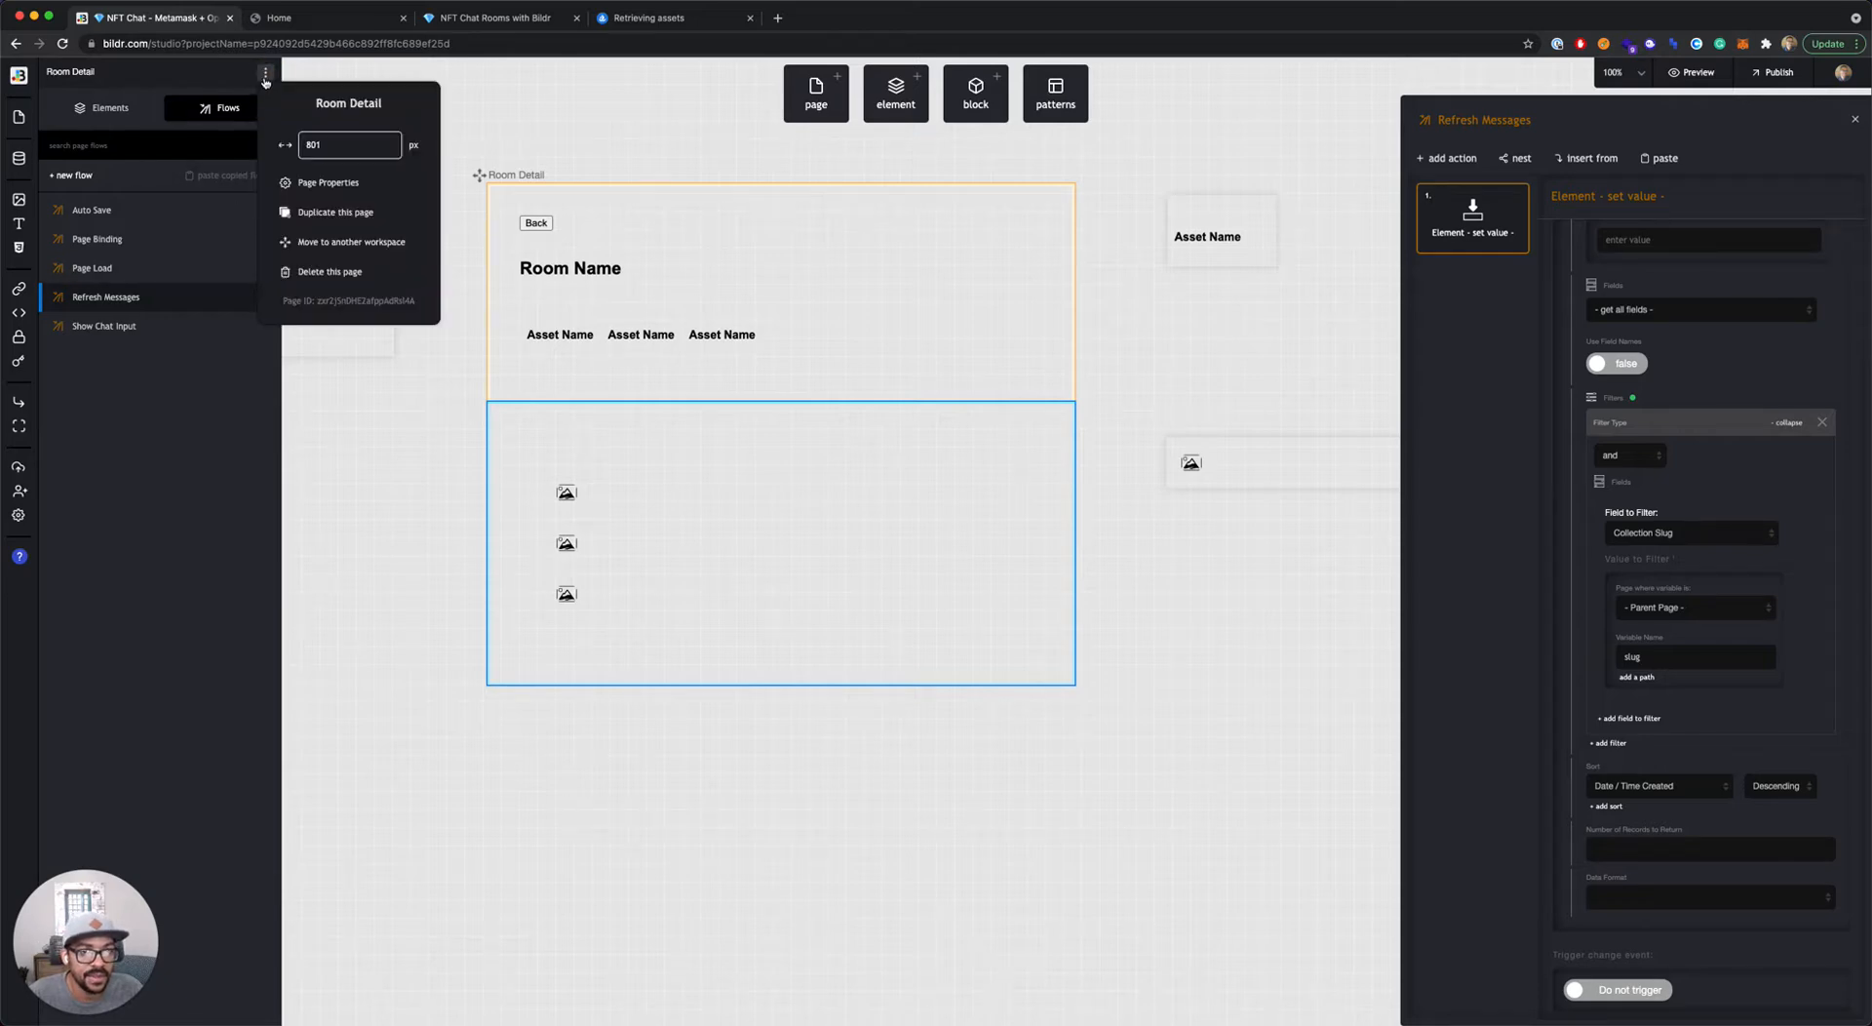
pyautogui.click(291, 182)
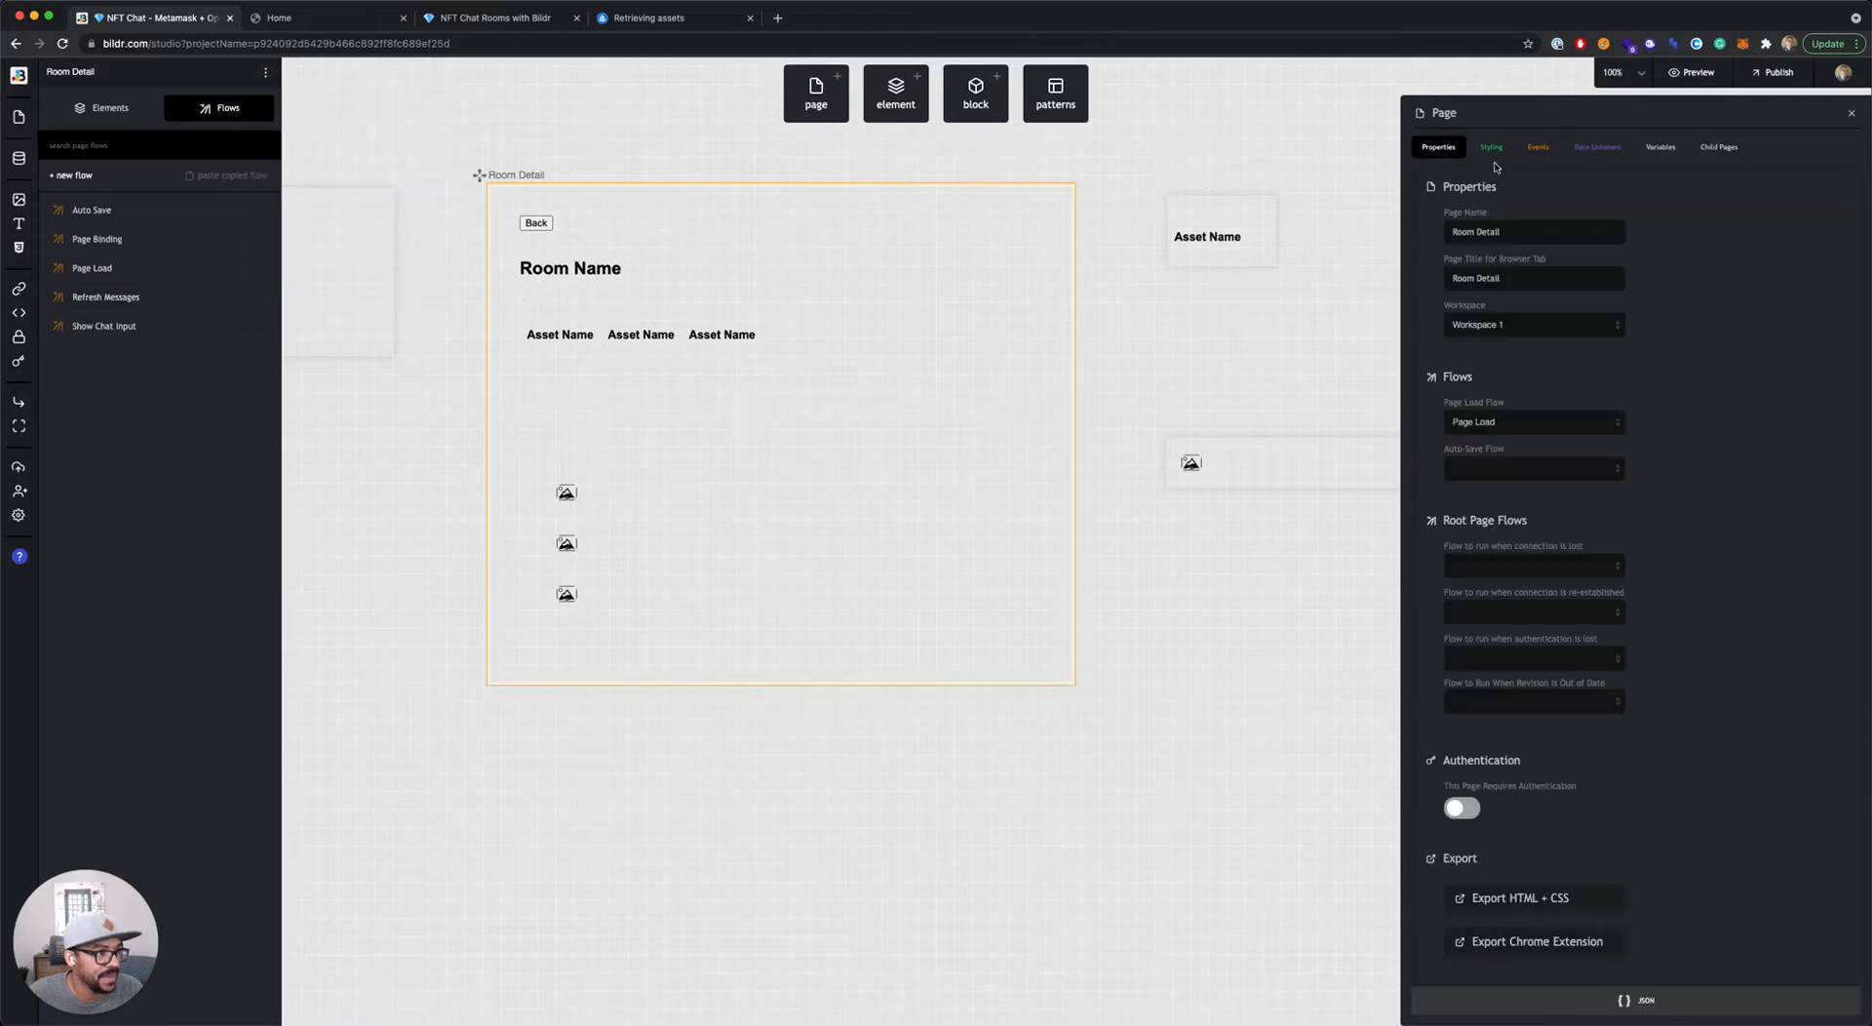
pyautogui.click(1591, 152)
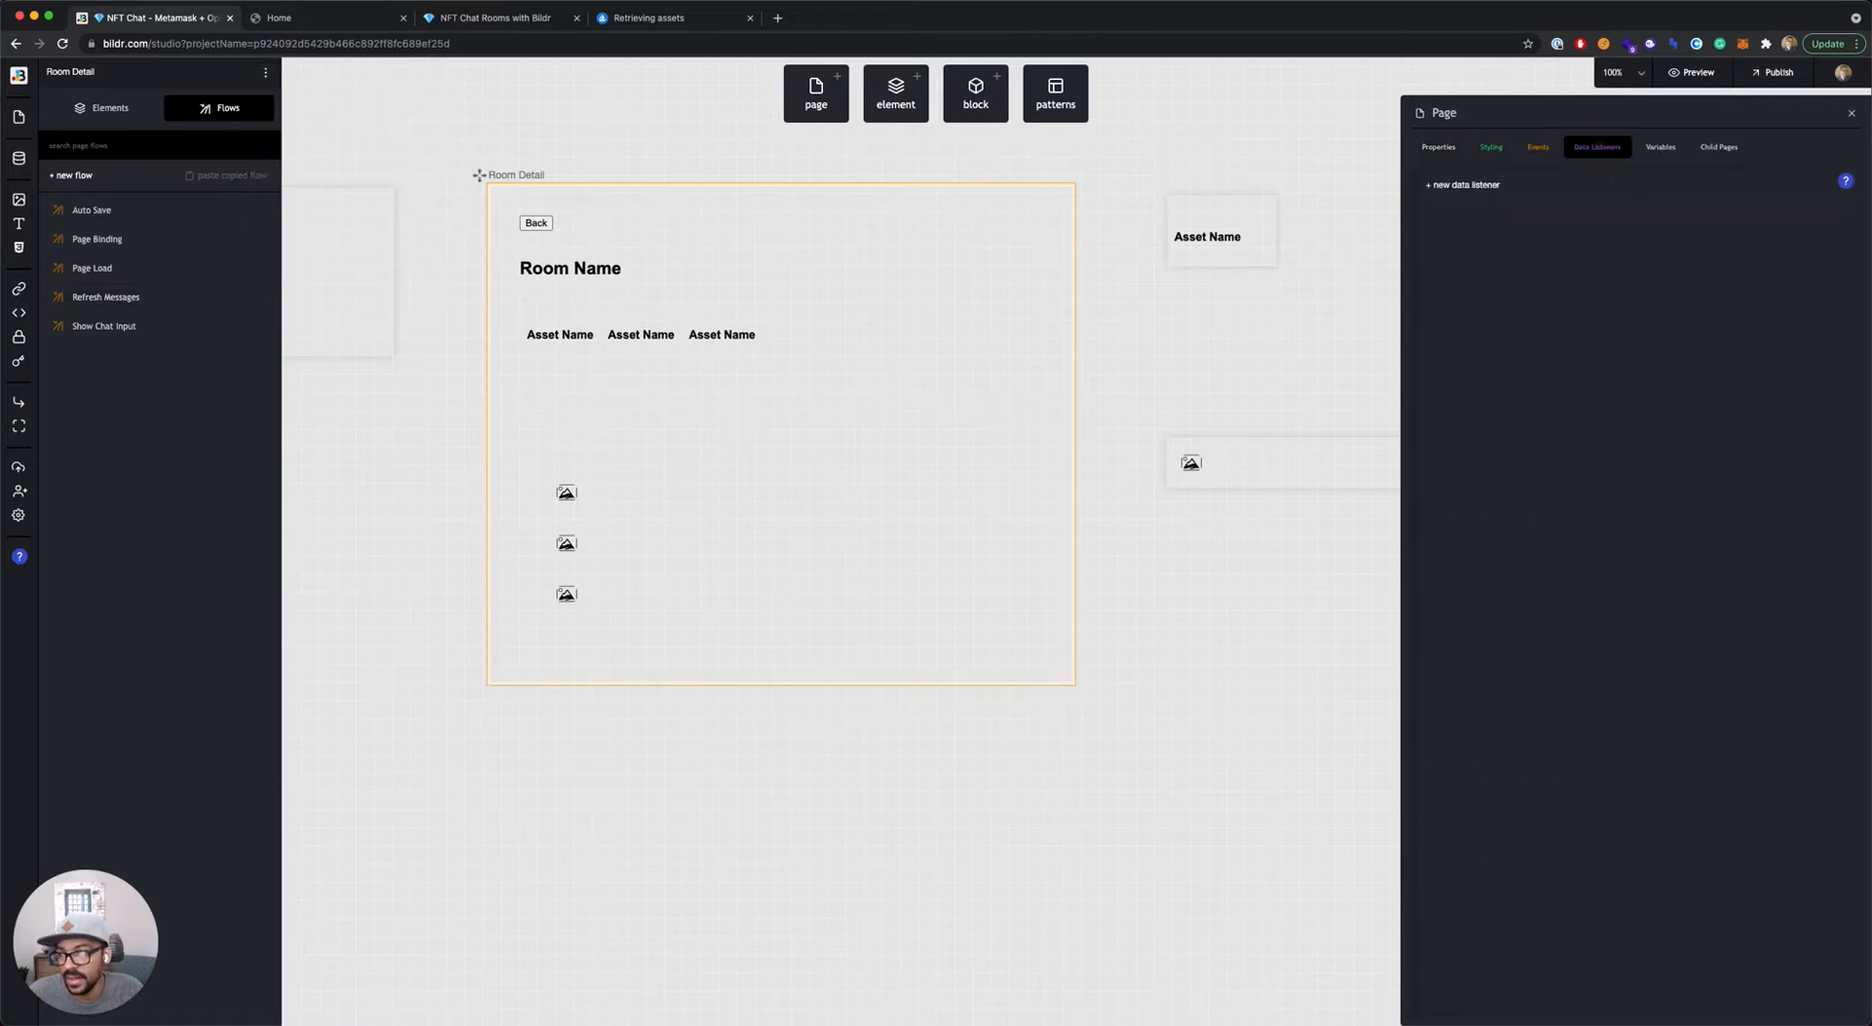
pyautogui.press('super+m')
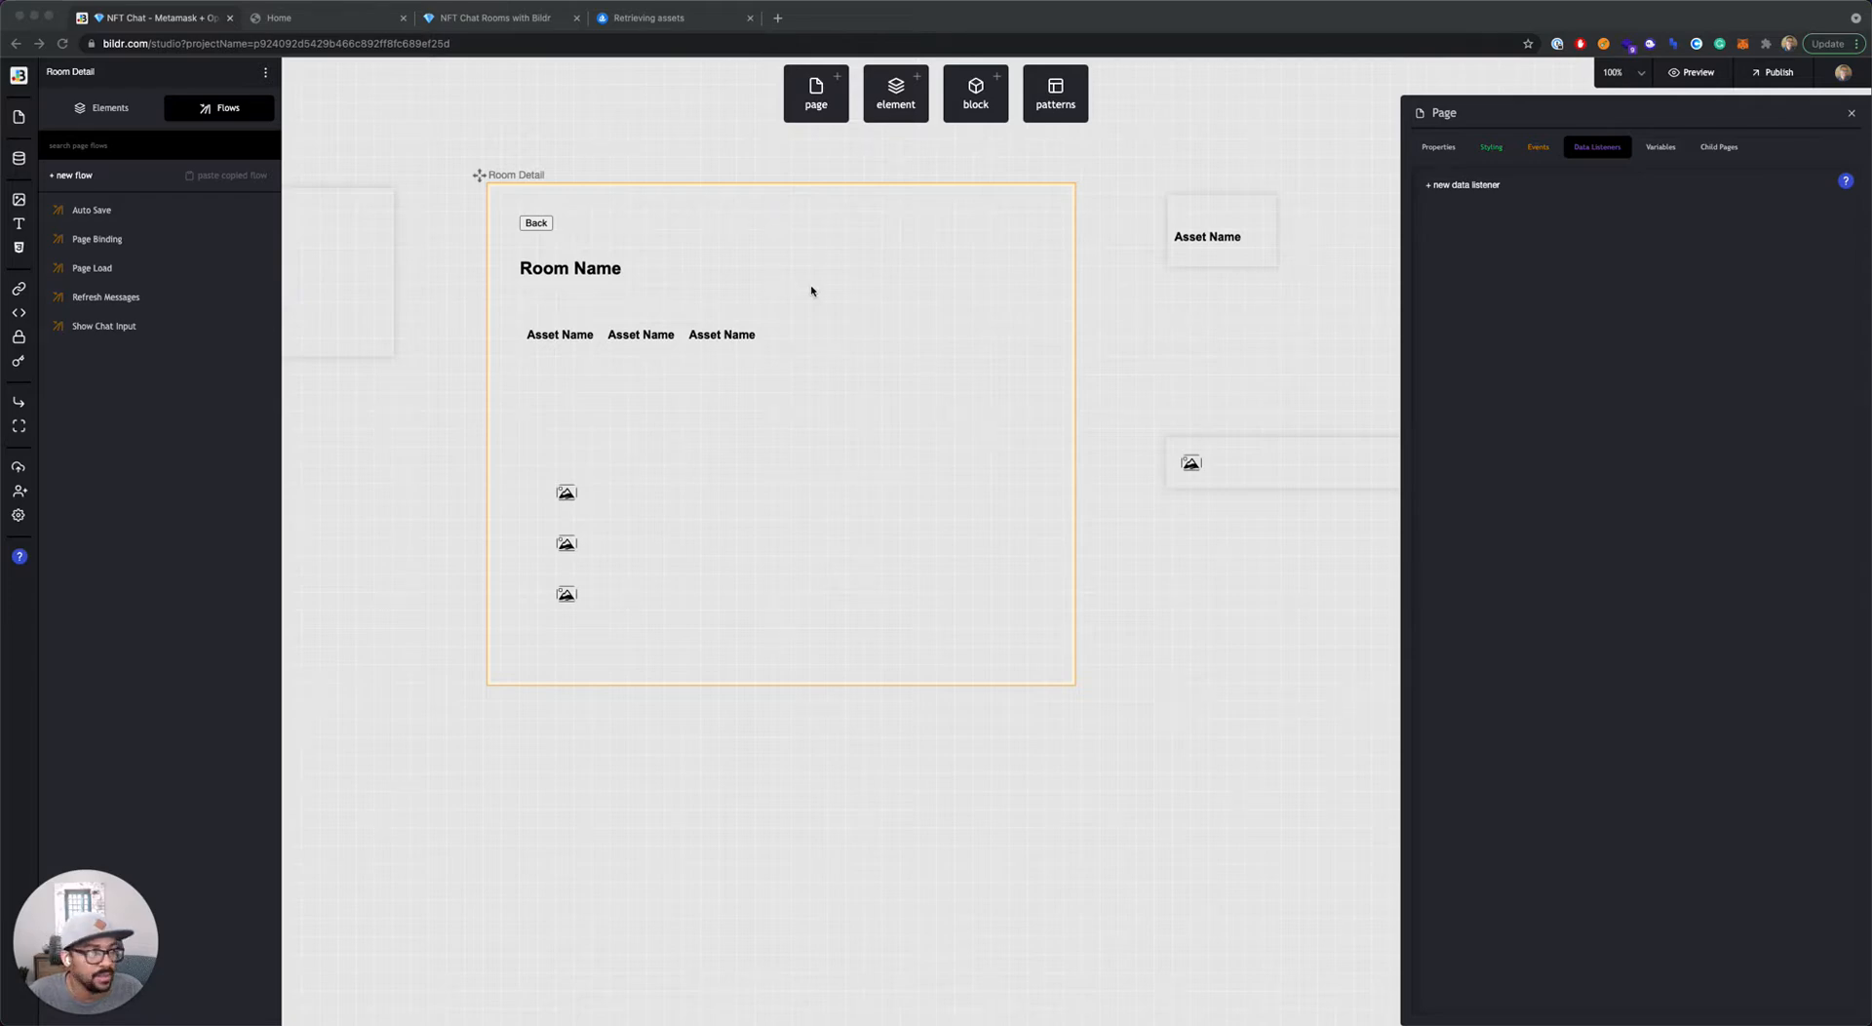
pyautogui.click(1497, 188)
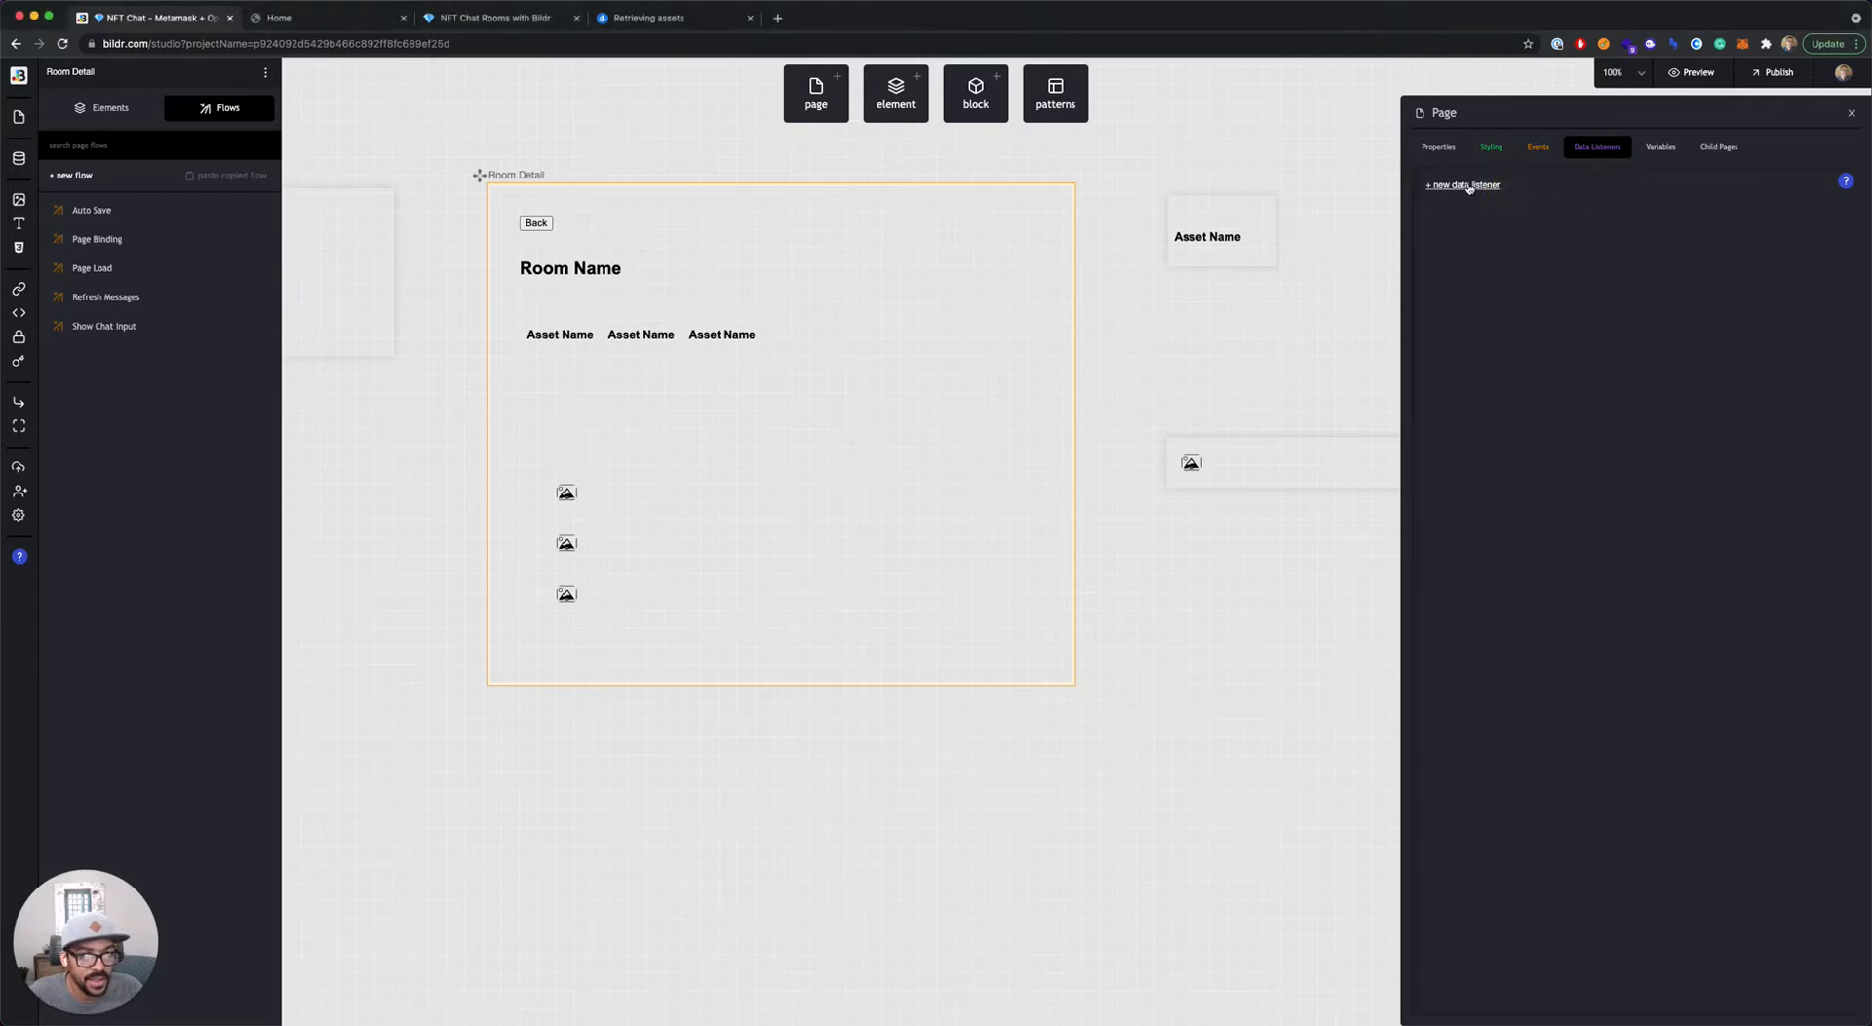
# Step: Create a data listener that runs Refresh Messages for the Messages collection, with the limiter Only on add/remove
pyautogui.click(1469, 185)
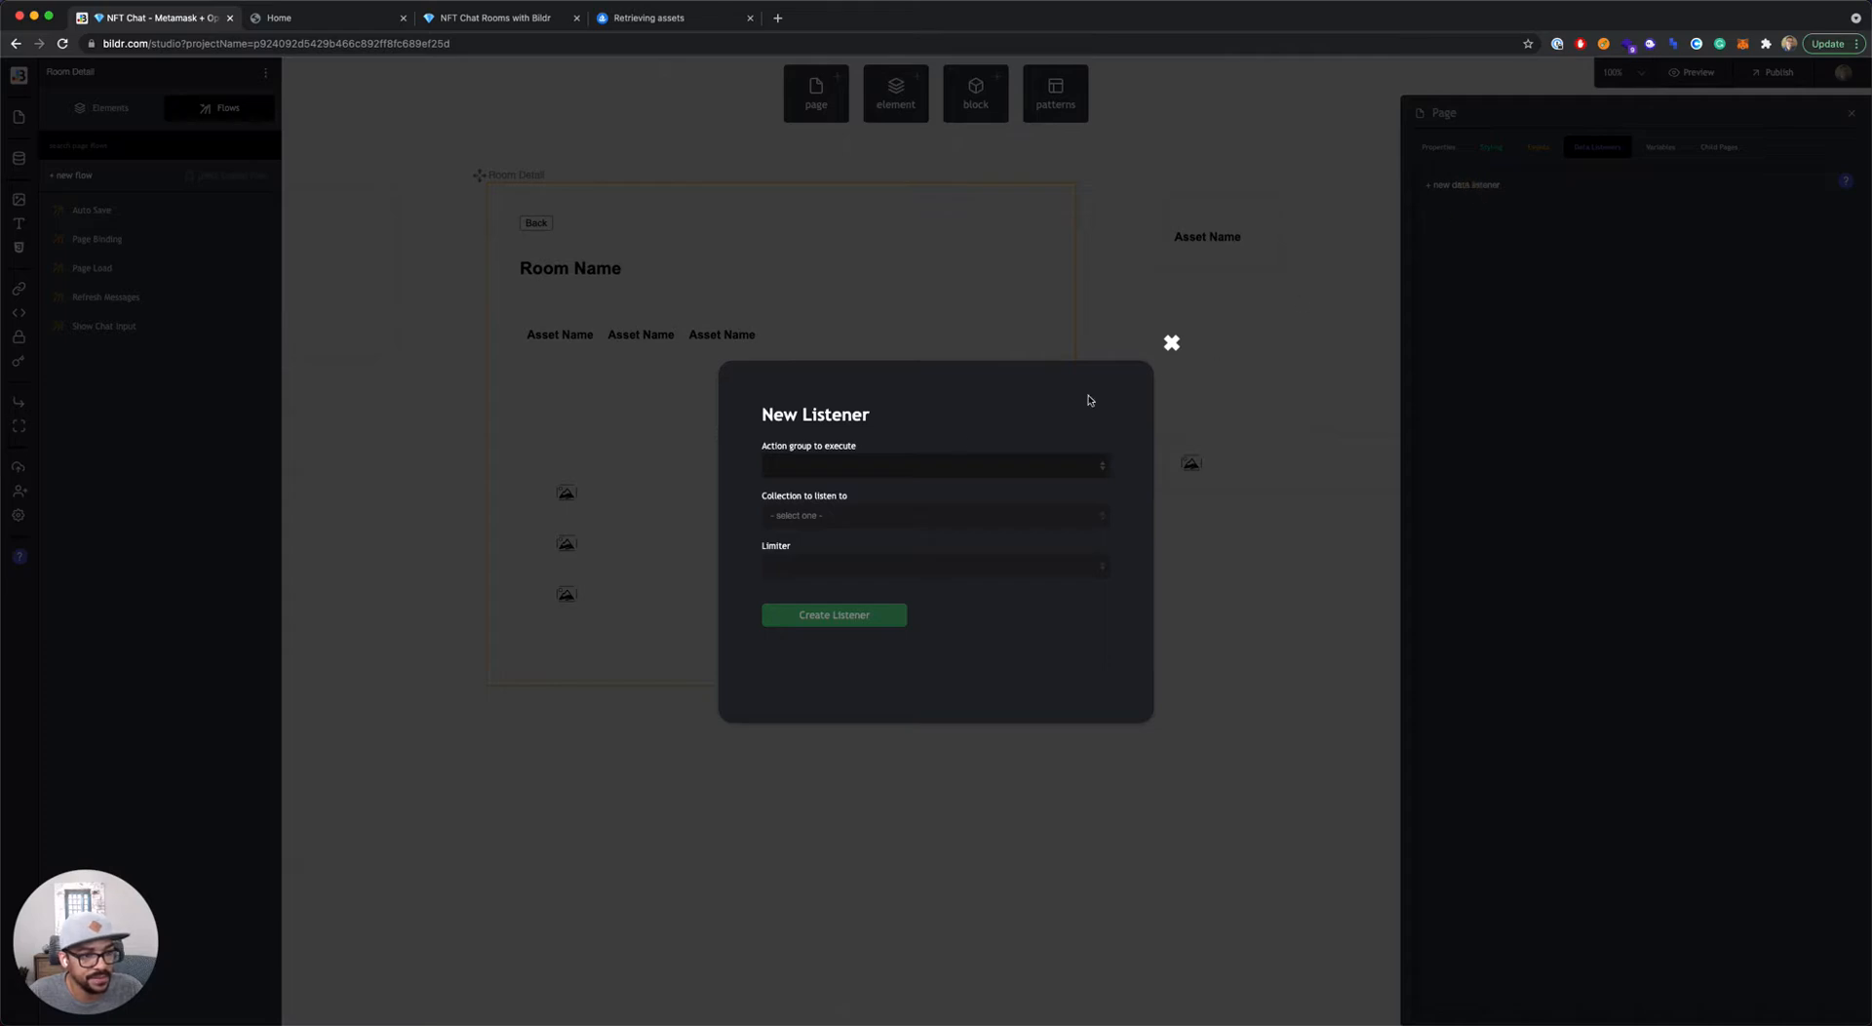
pyautogui.click(911, 469)
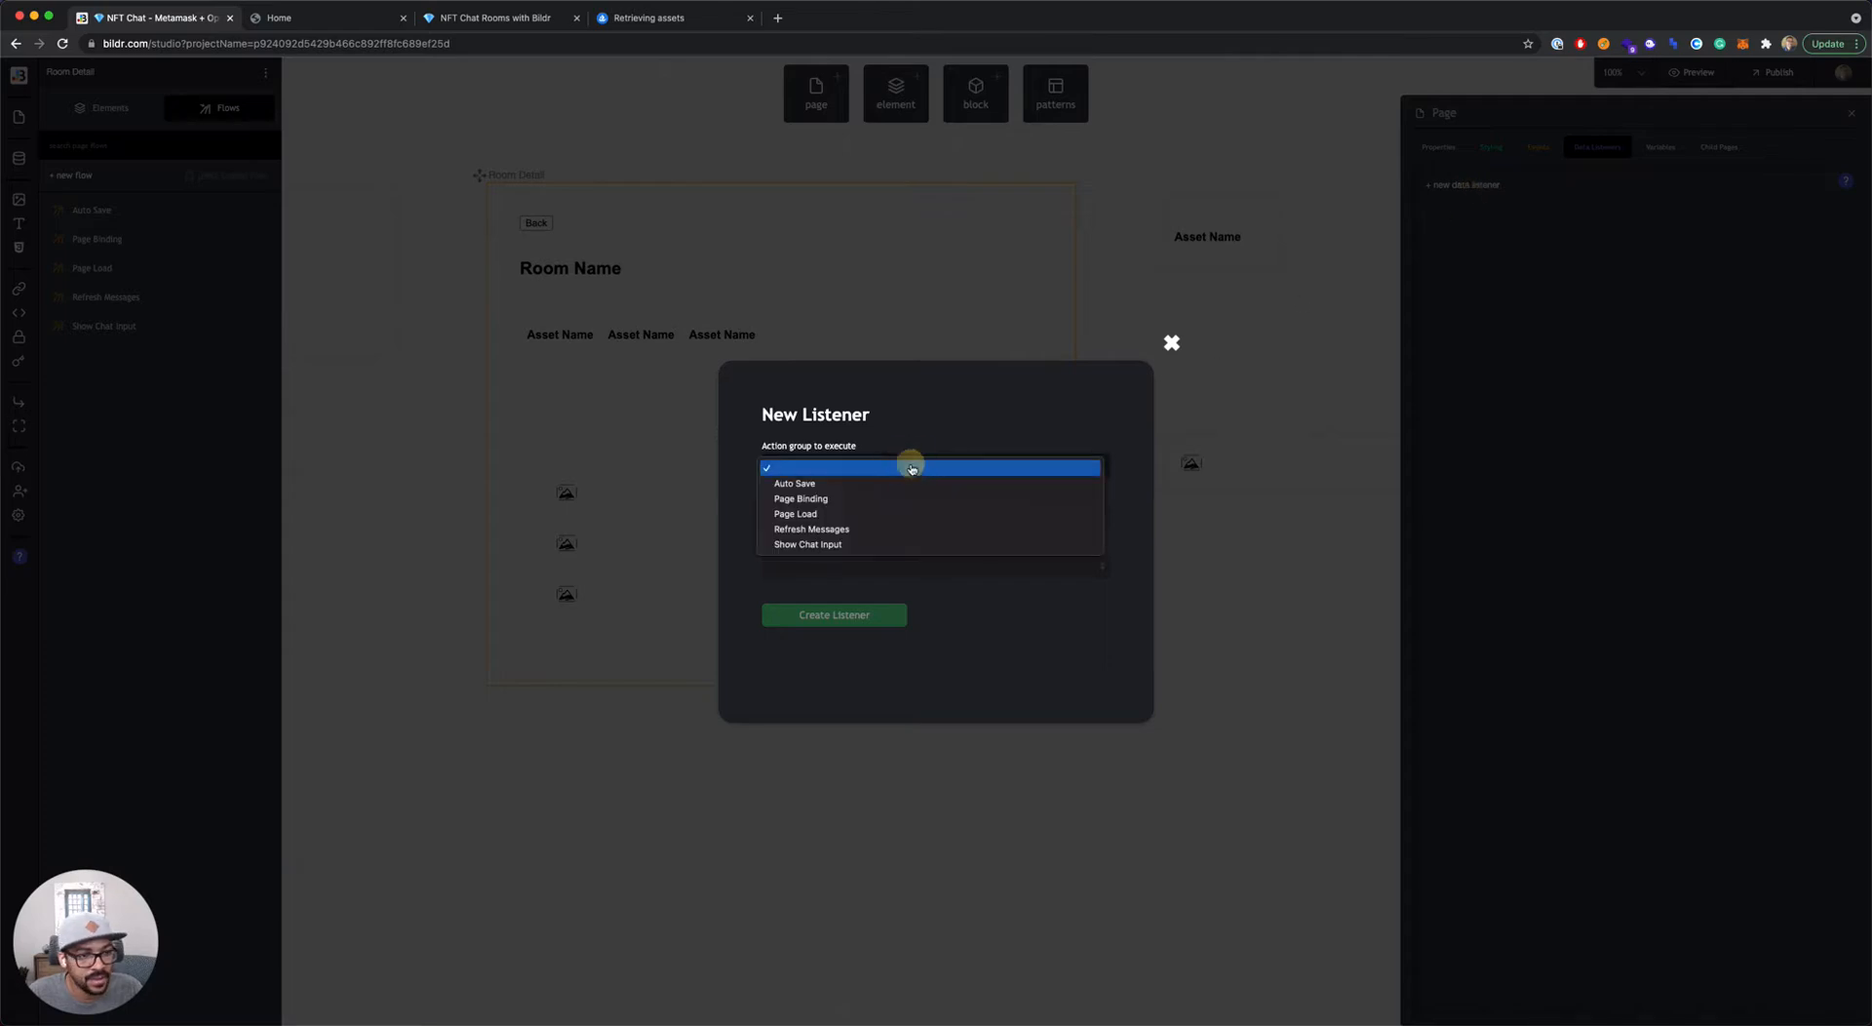
pyautogui.click(861, 529)
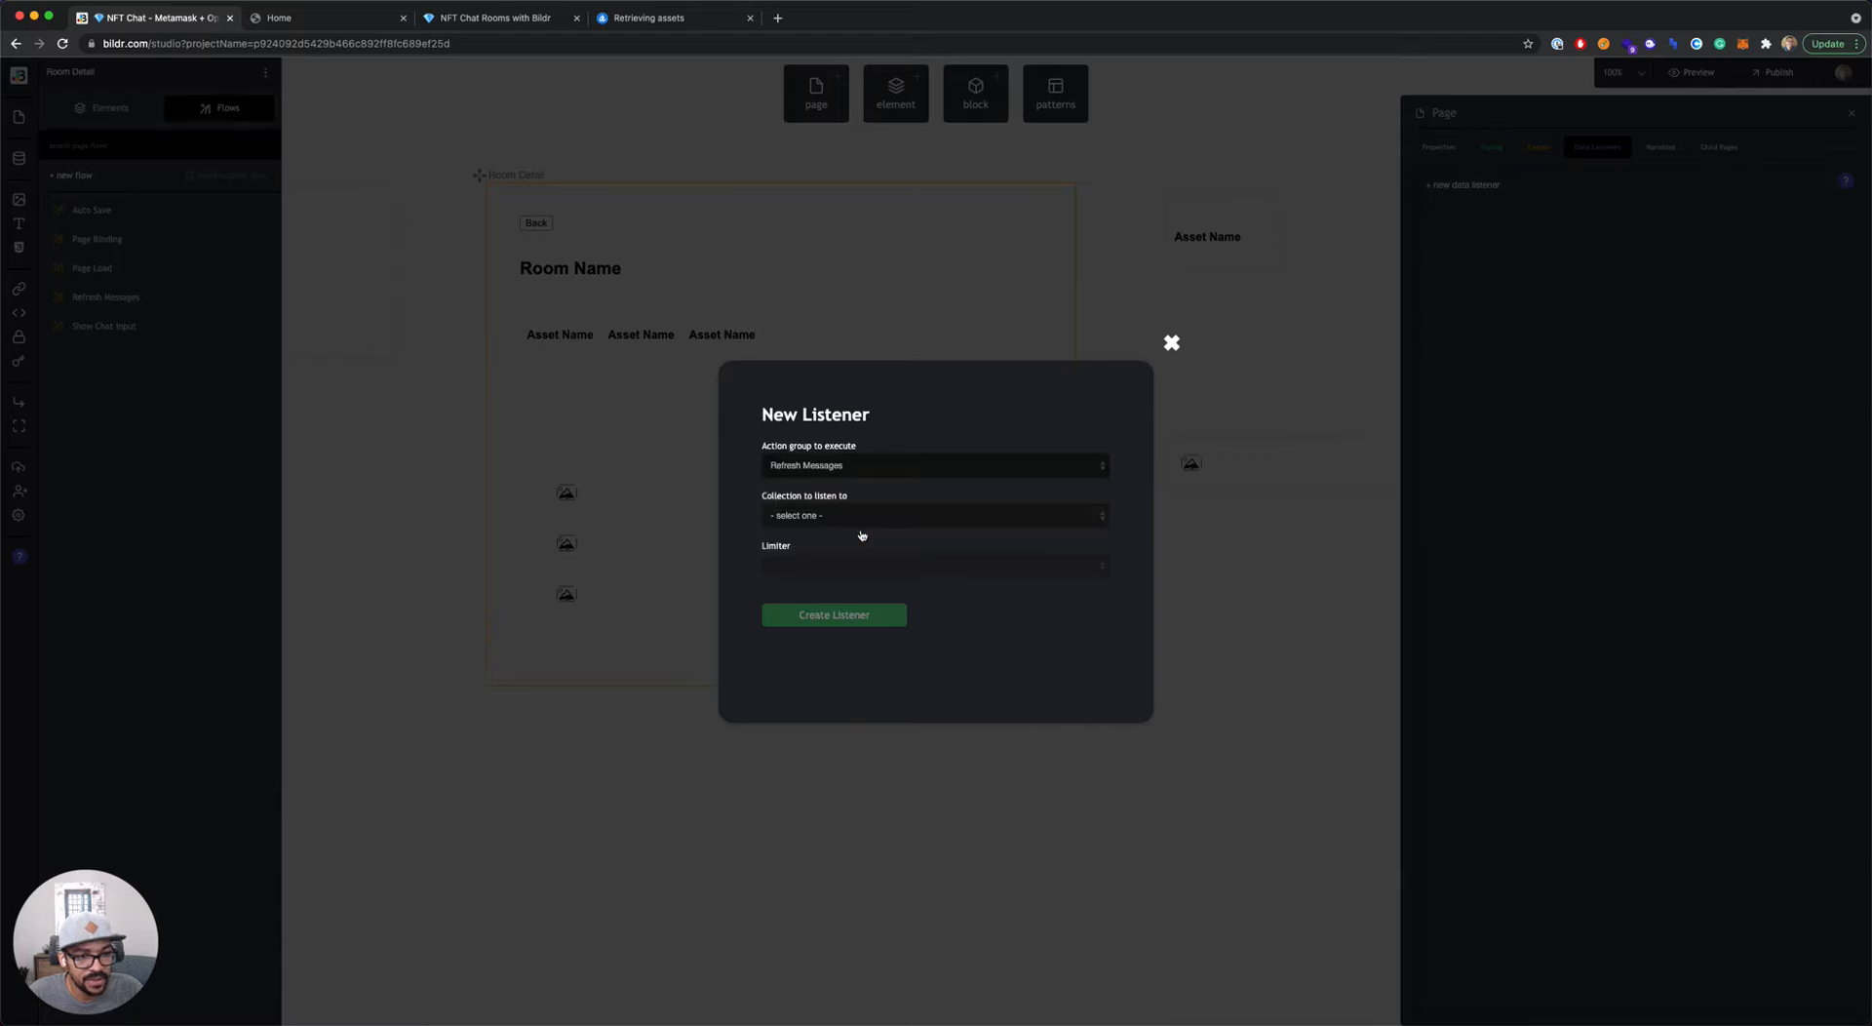
pyautogui.click(865, 515)
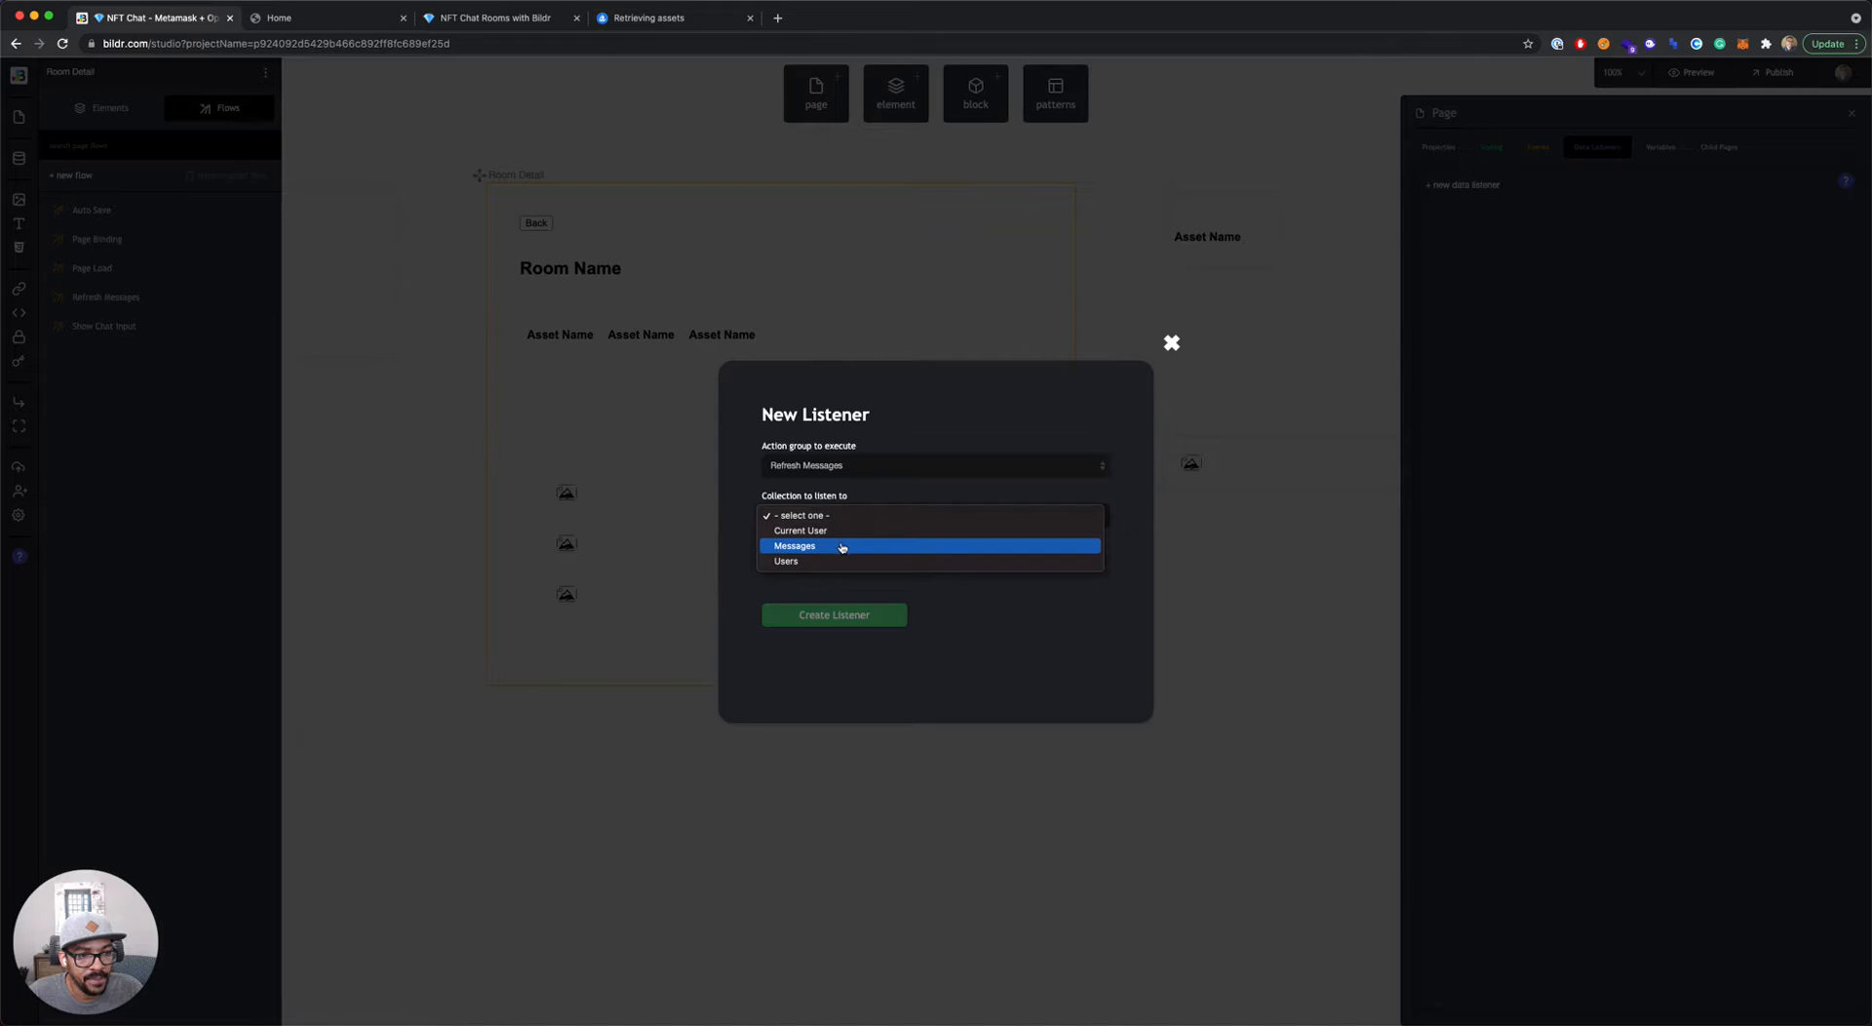
pyautogui.click(835, 546)
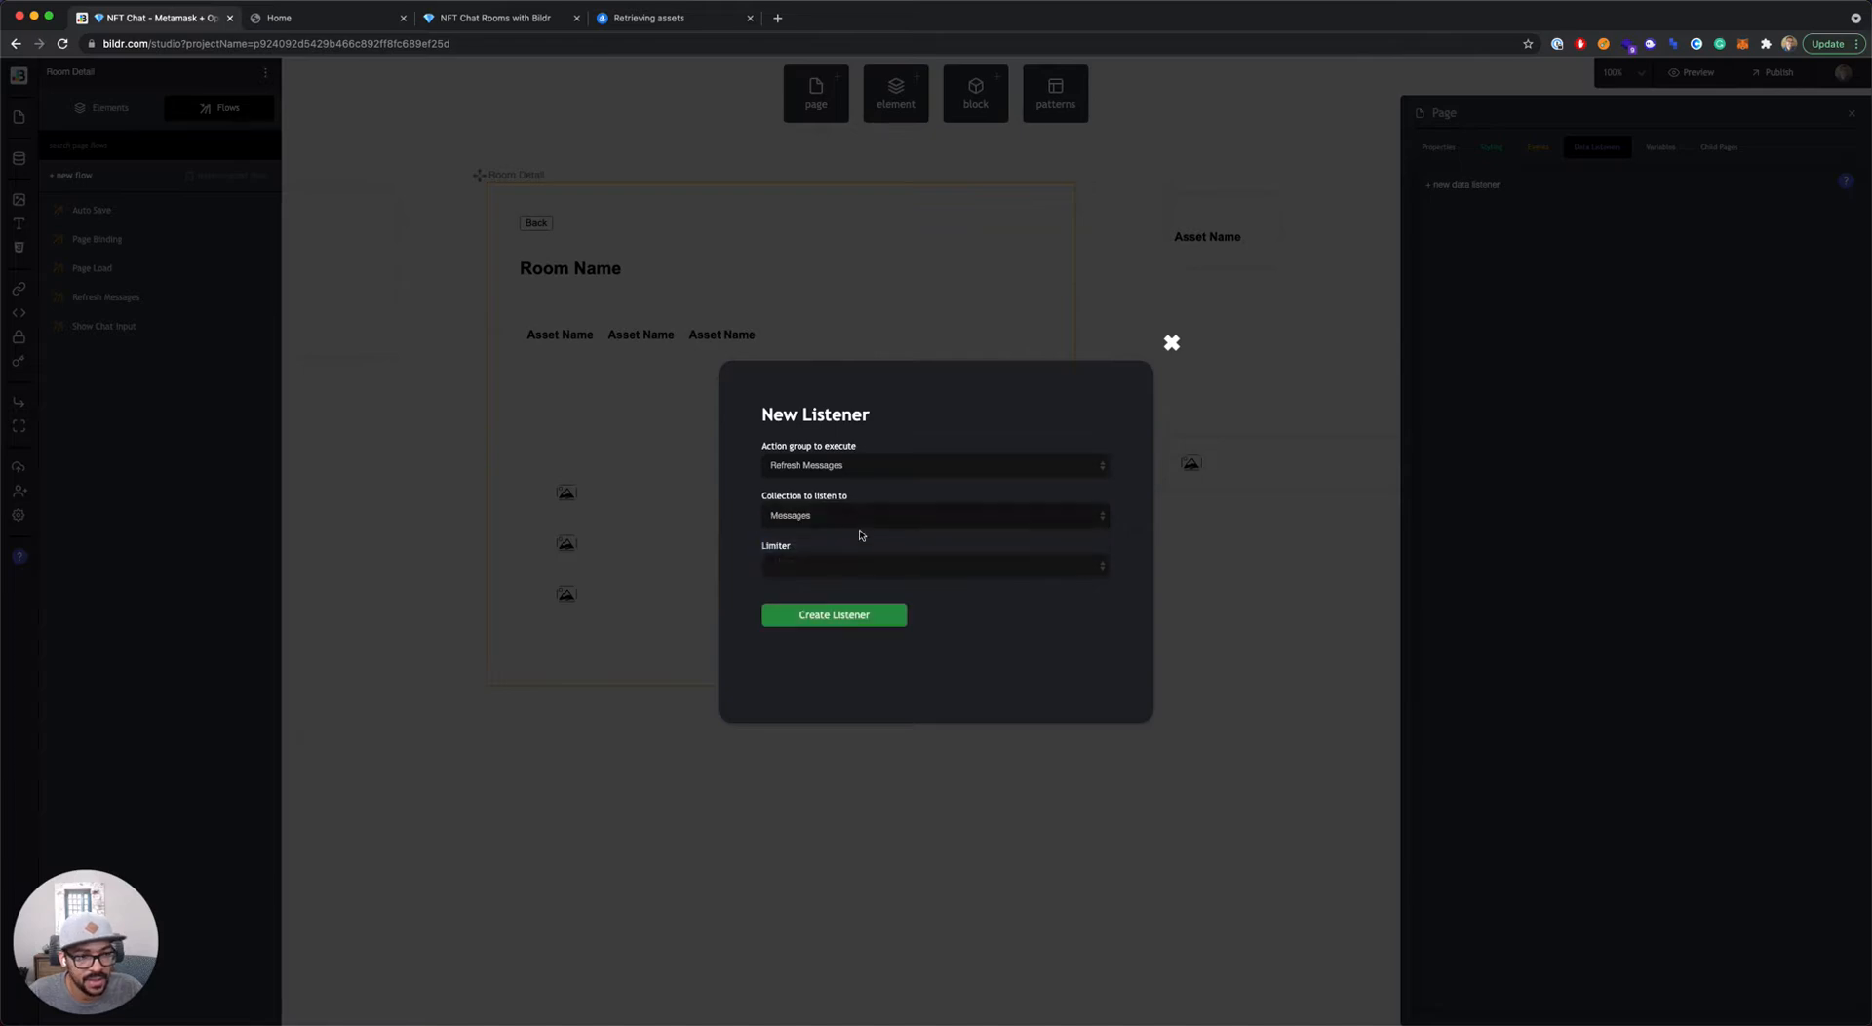
pyautogui.click(845, 567)
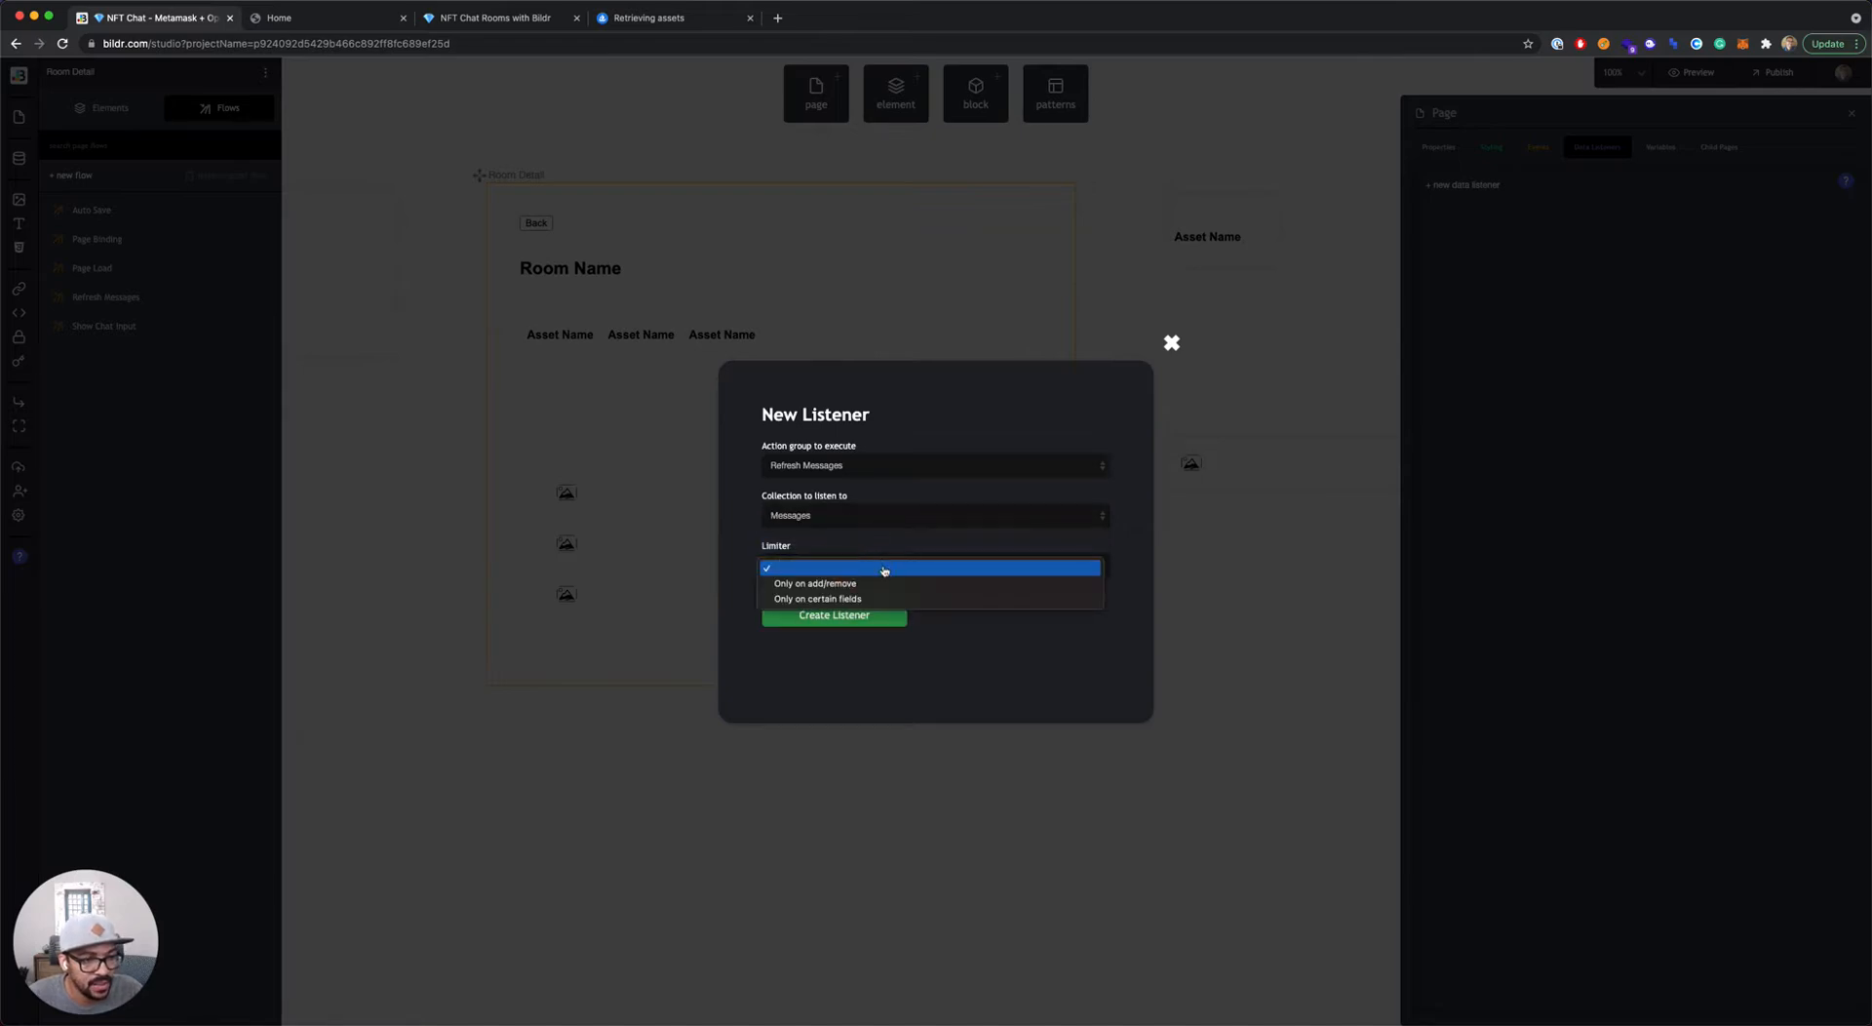
pyautogui.click(883, 585)
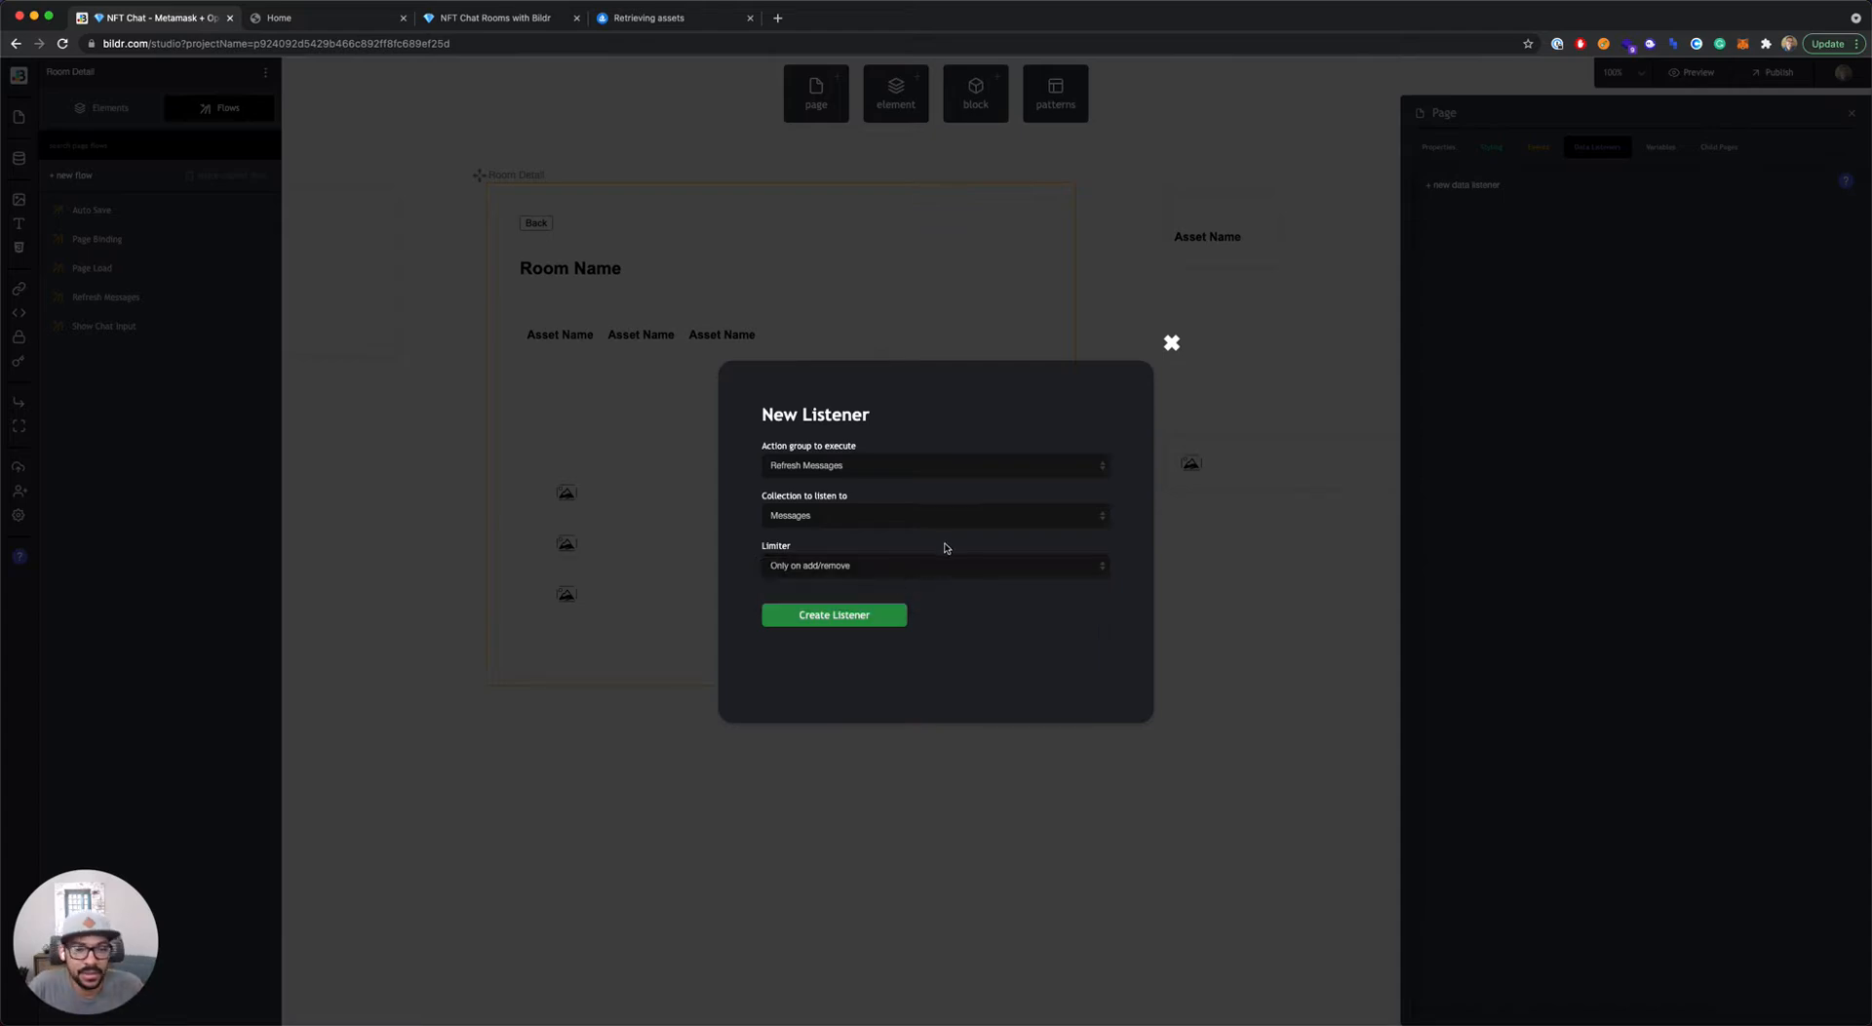
pyautogui.click(849, 615)
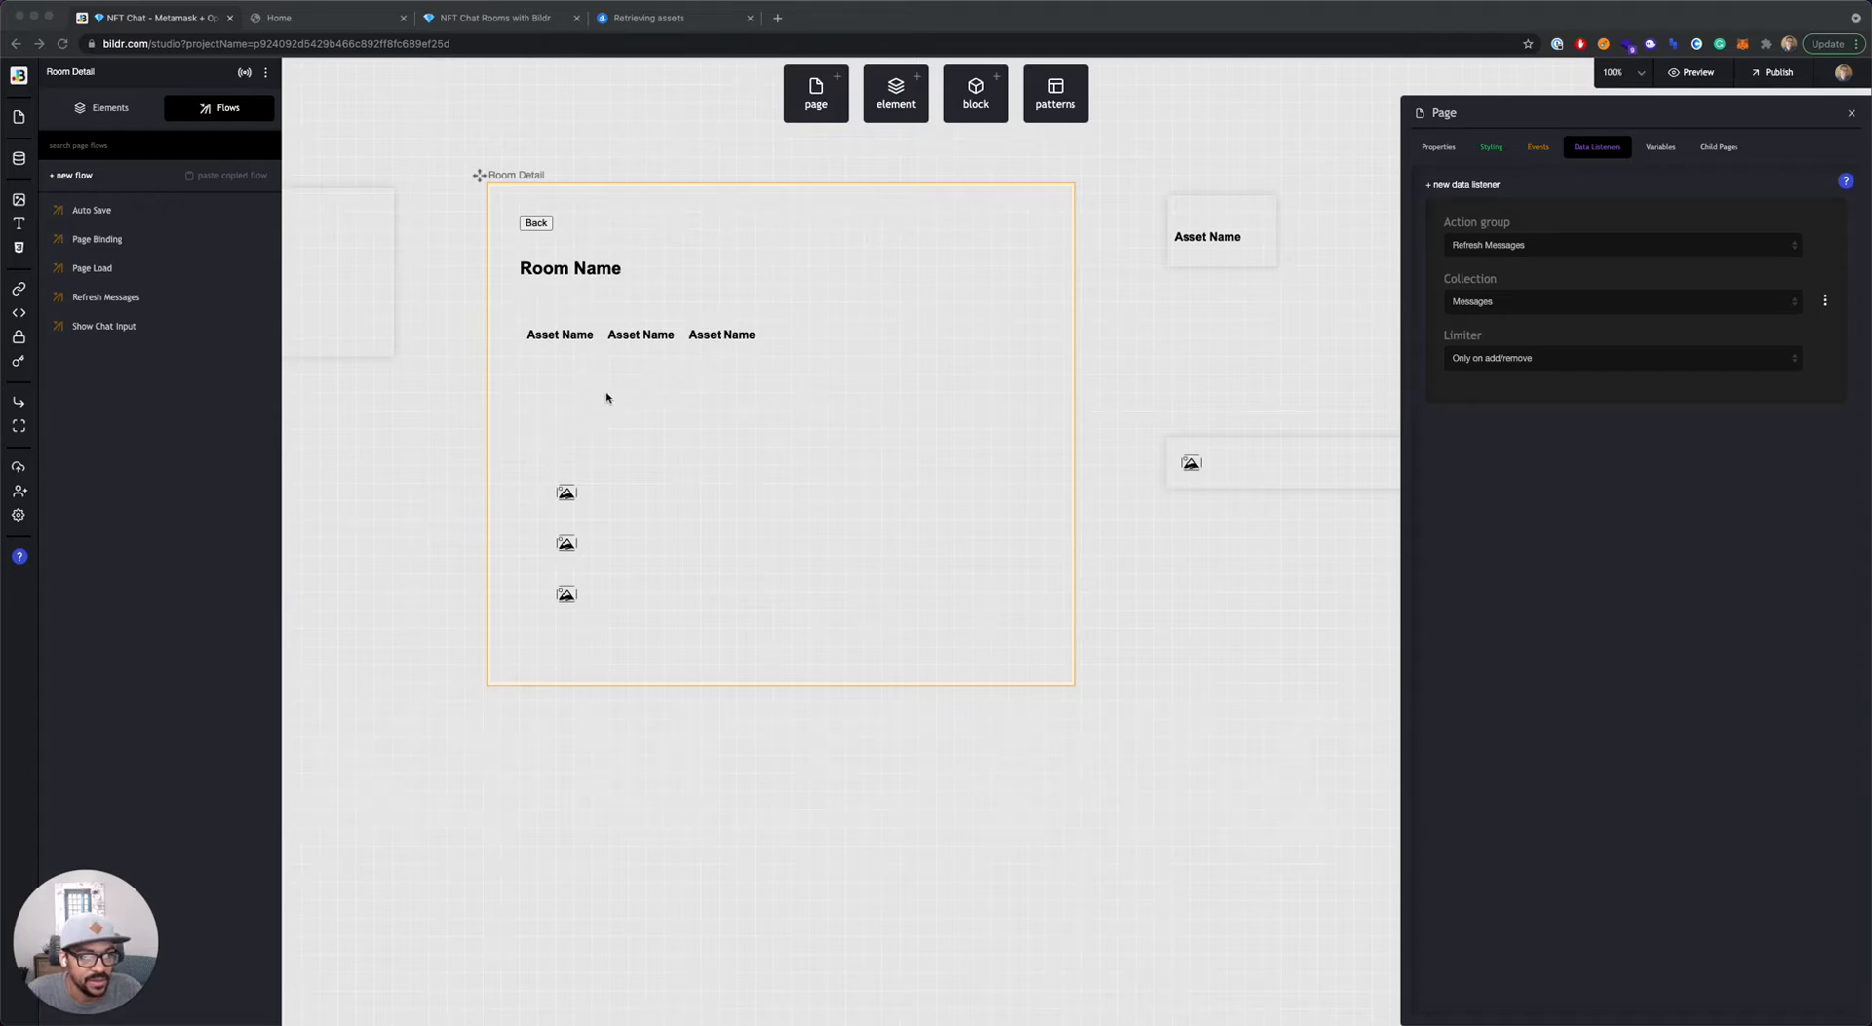
# Step: Add a Run flow on page action at the end of the Page Load flow
pyautogui.click(115, 110)
pyautogui.click(219, 108)
pyautogui.click(117, 267)
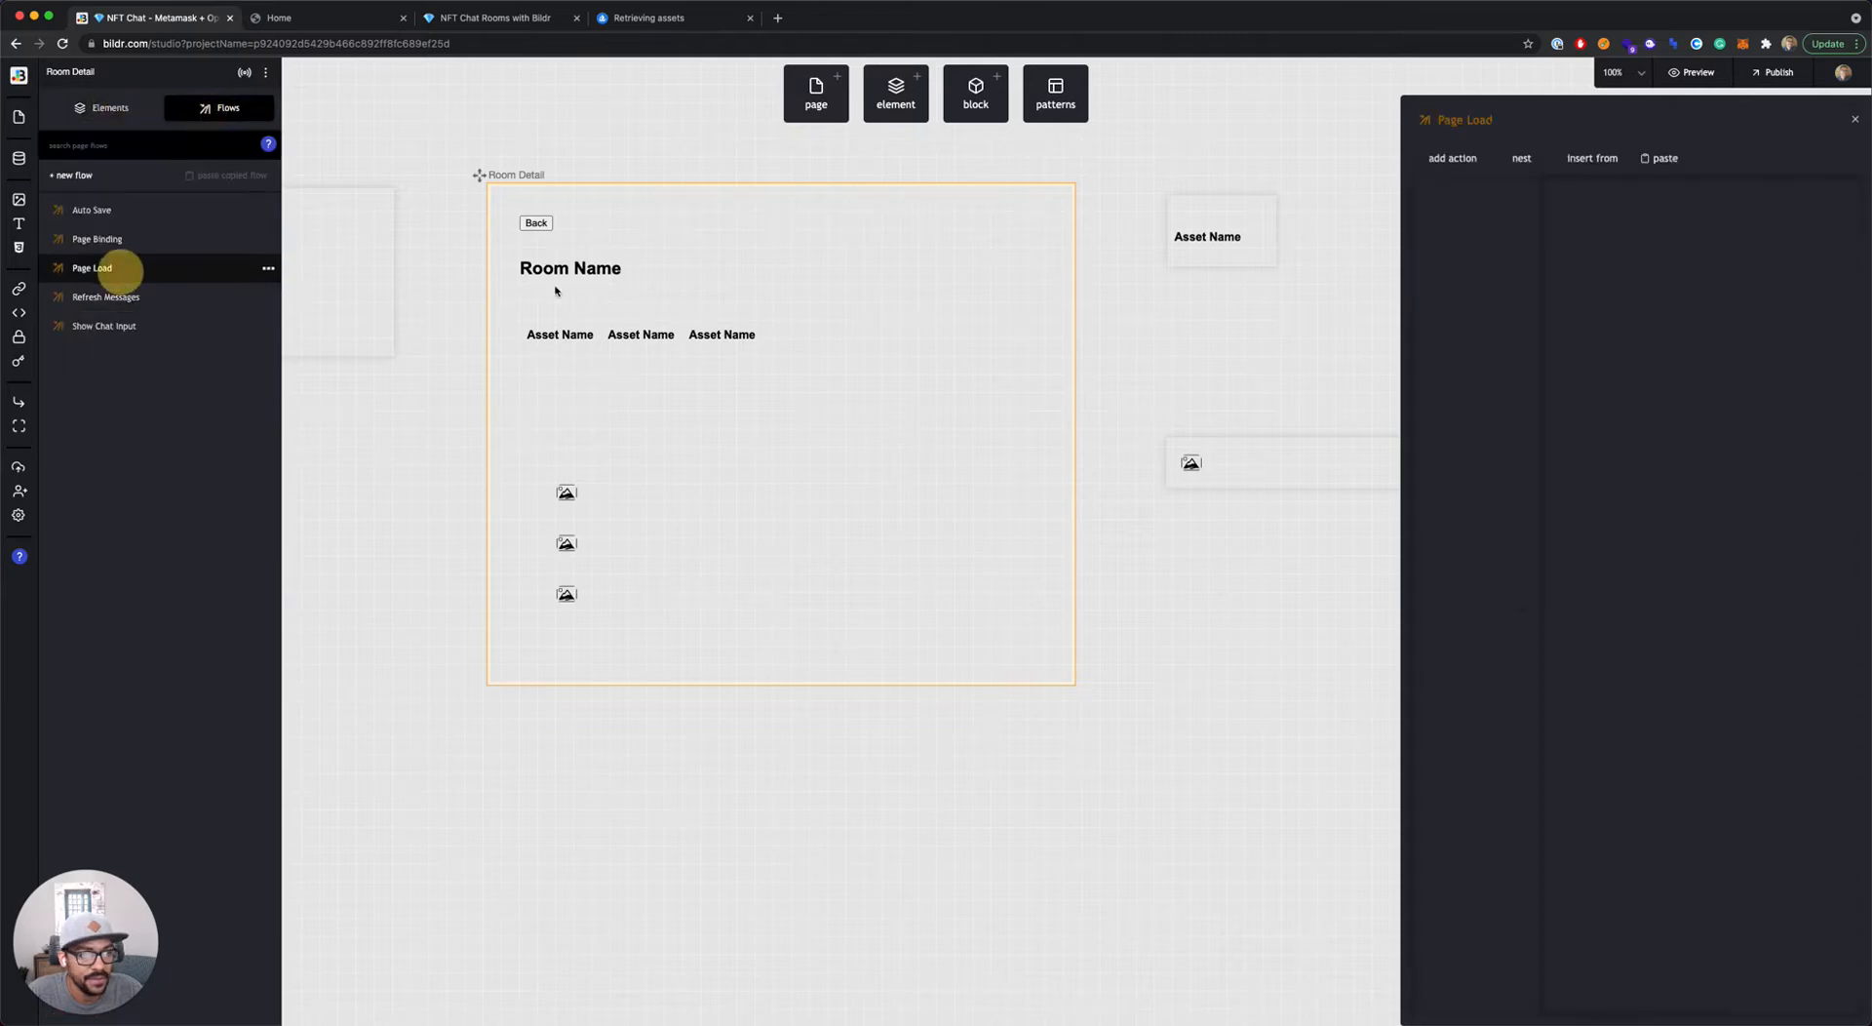
pyautogui.moveTo(1451, 243)
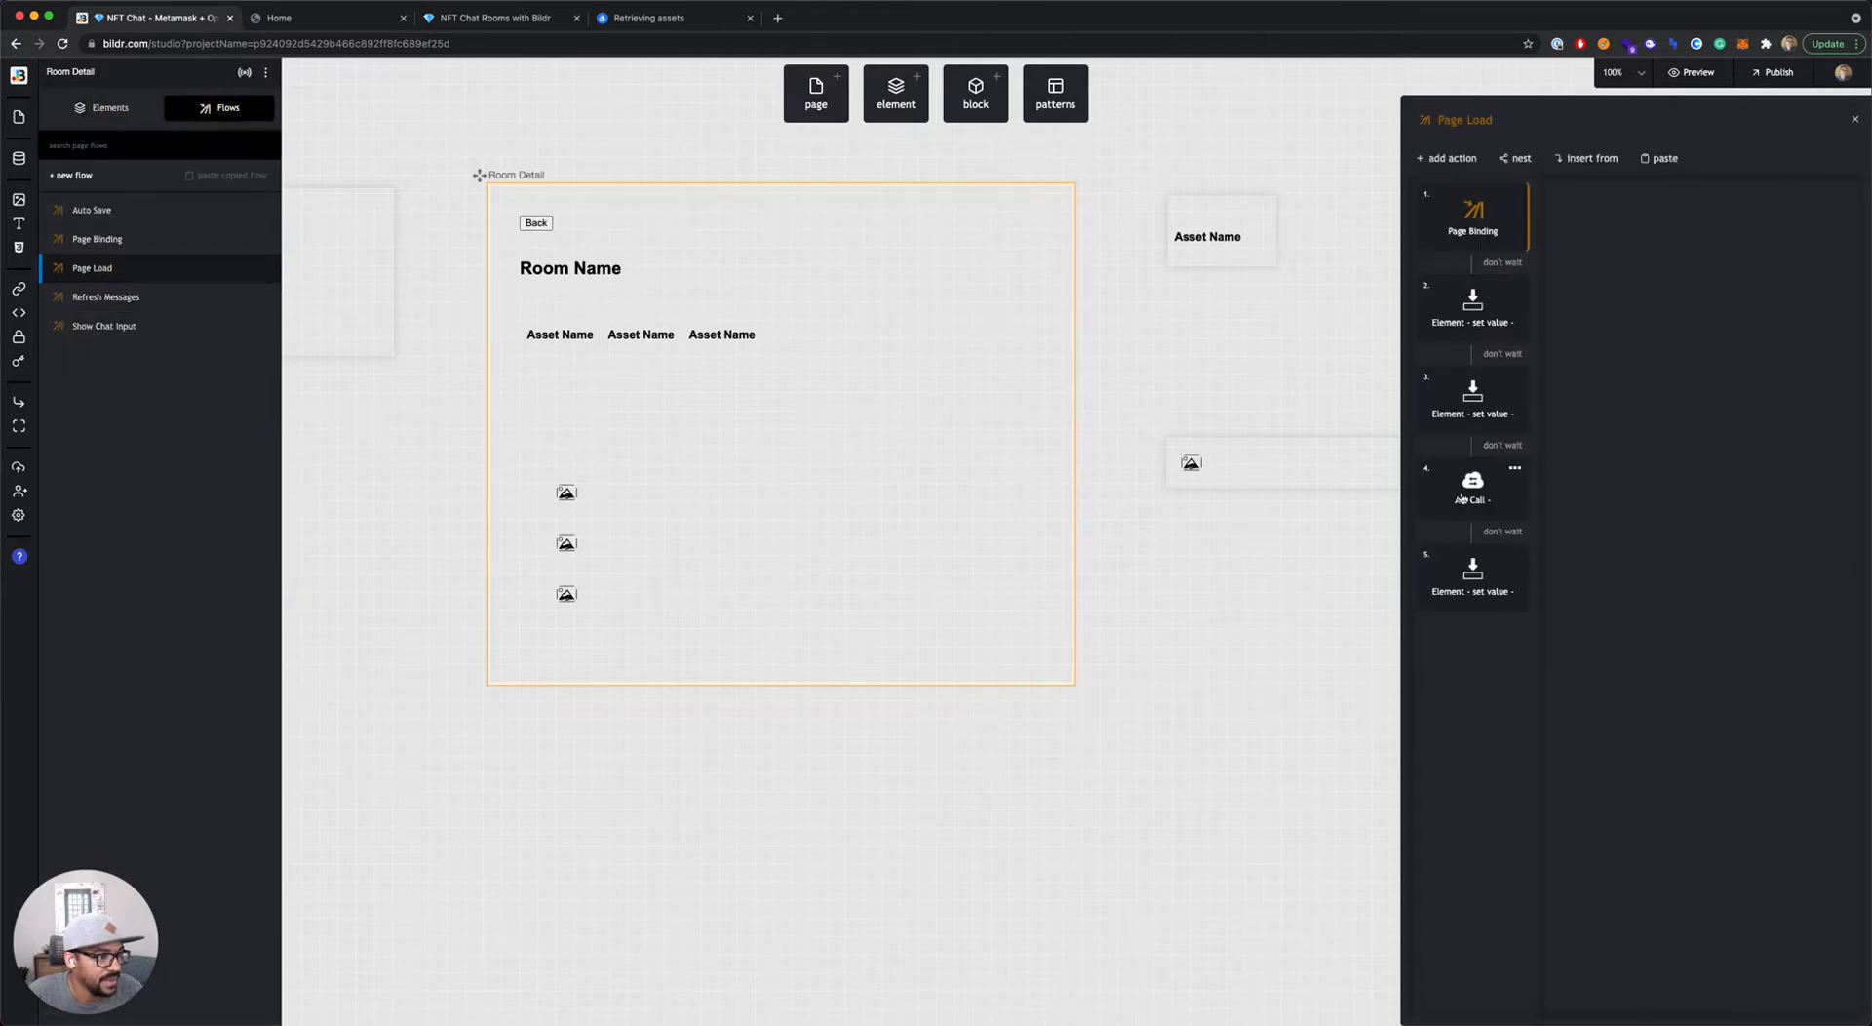
pyautogui.click(1462, 517)
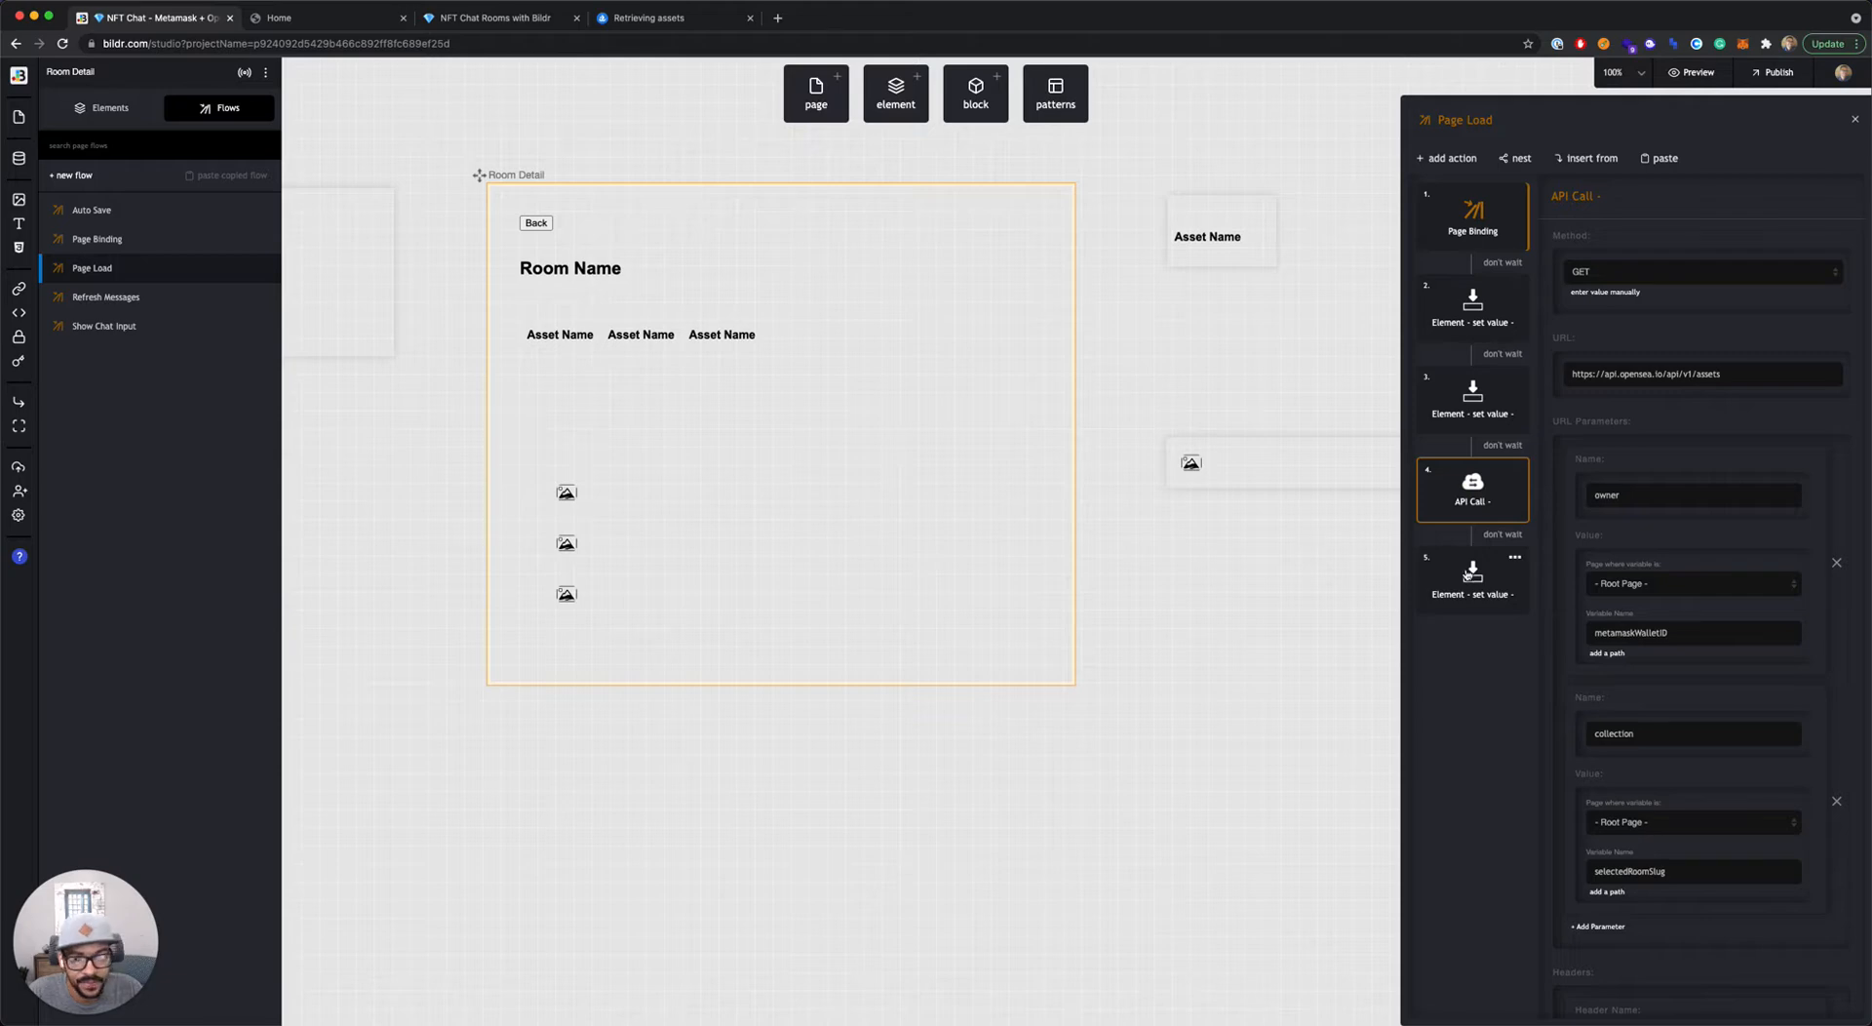
pyautogui.click(1469, 575)
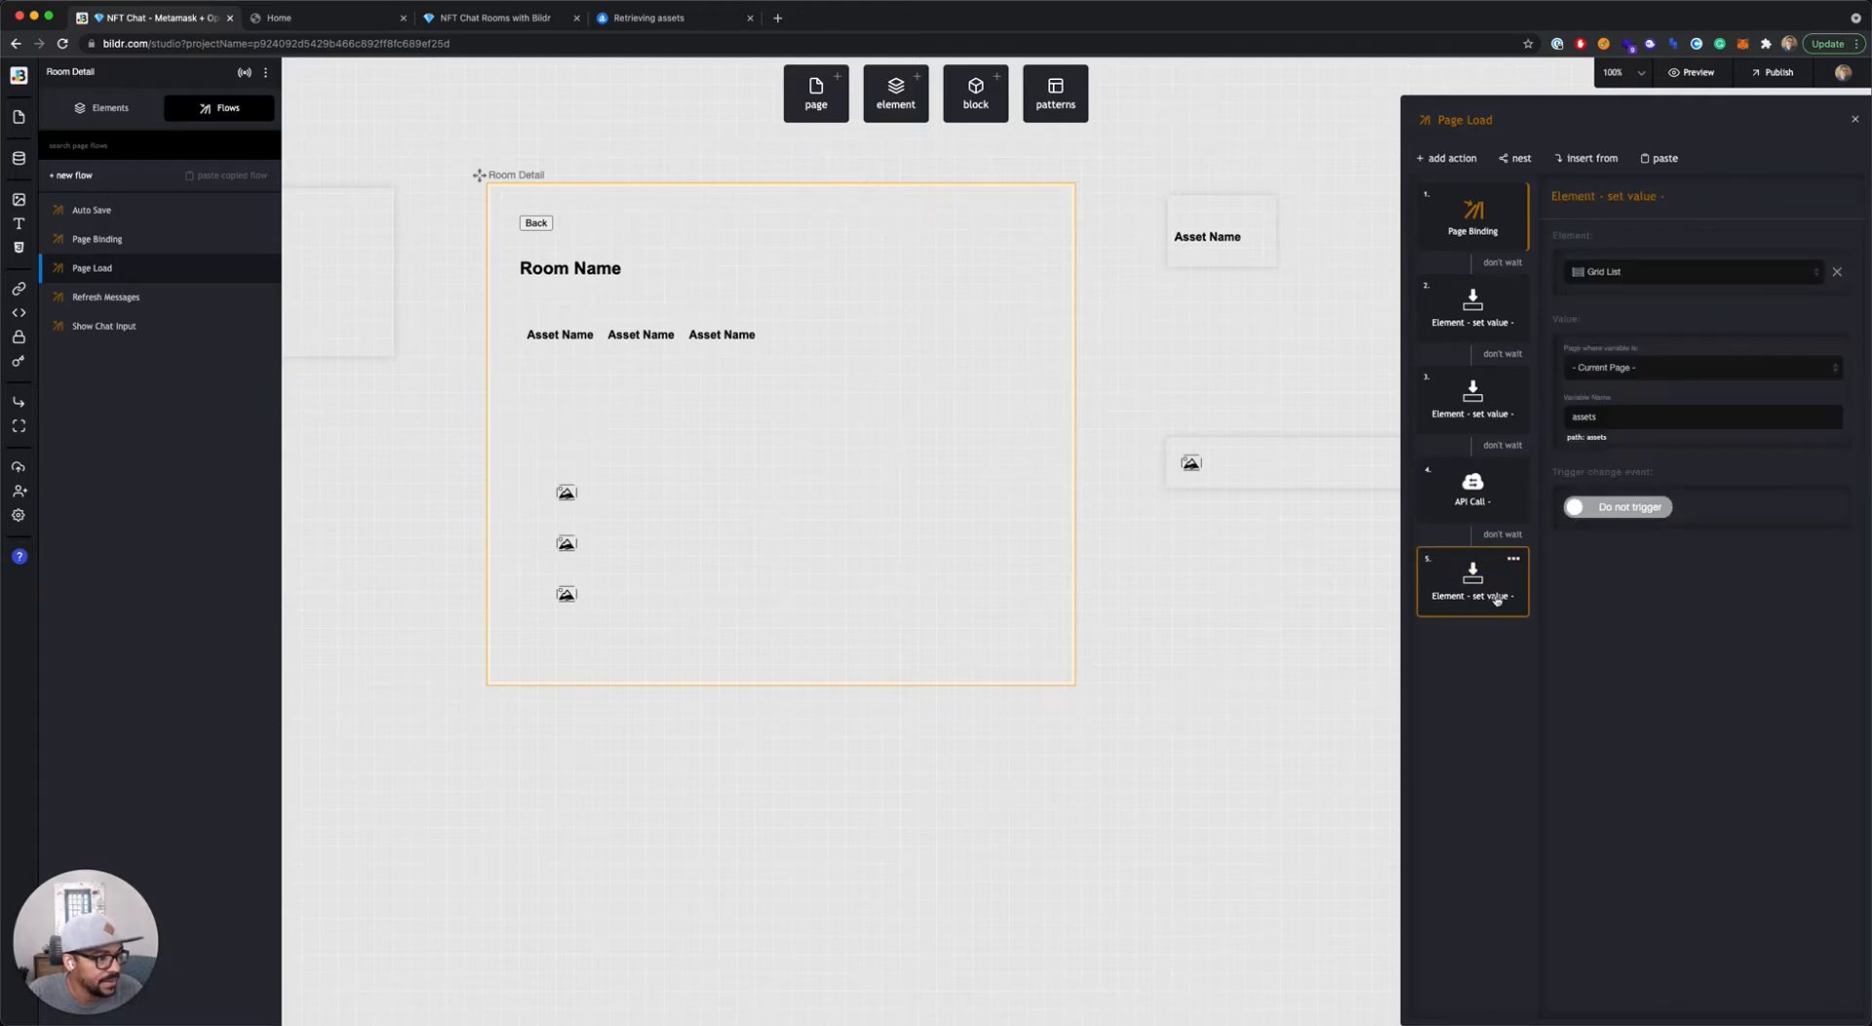
pyautogui.click(1446, 160)
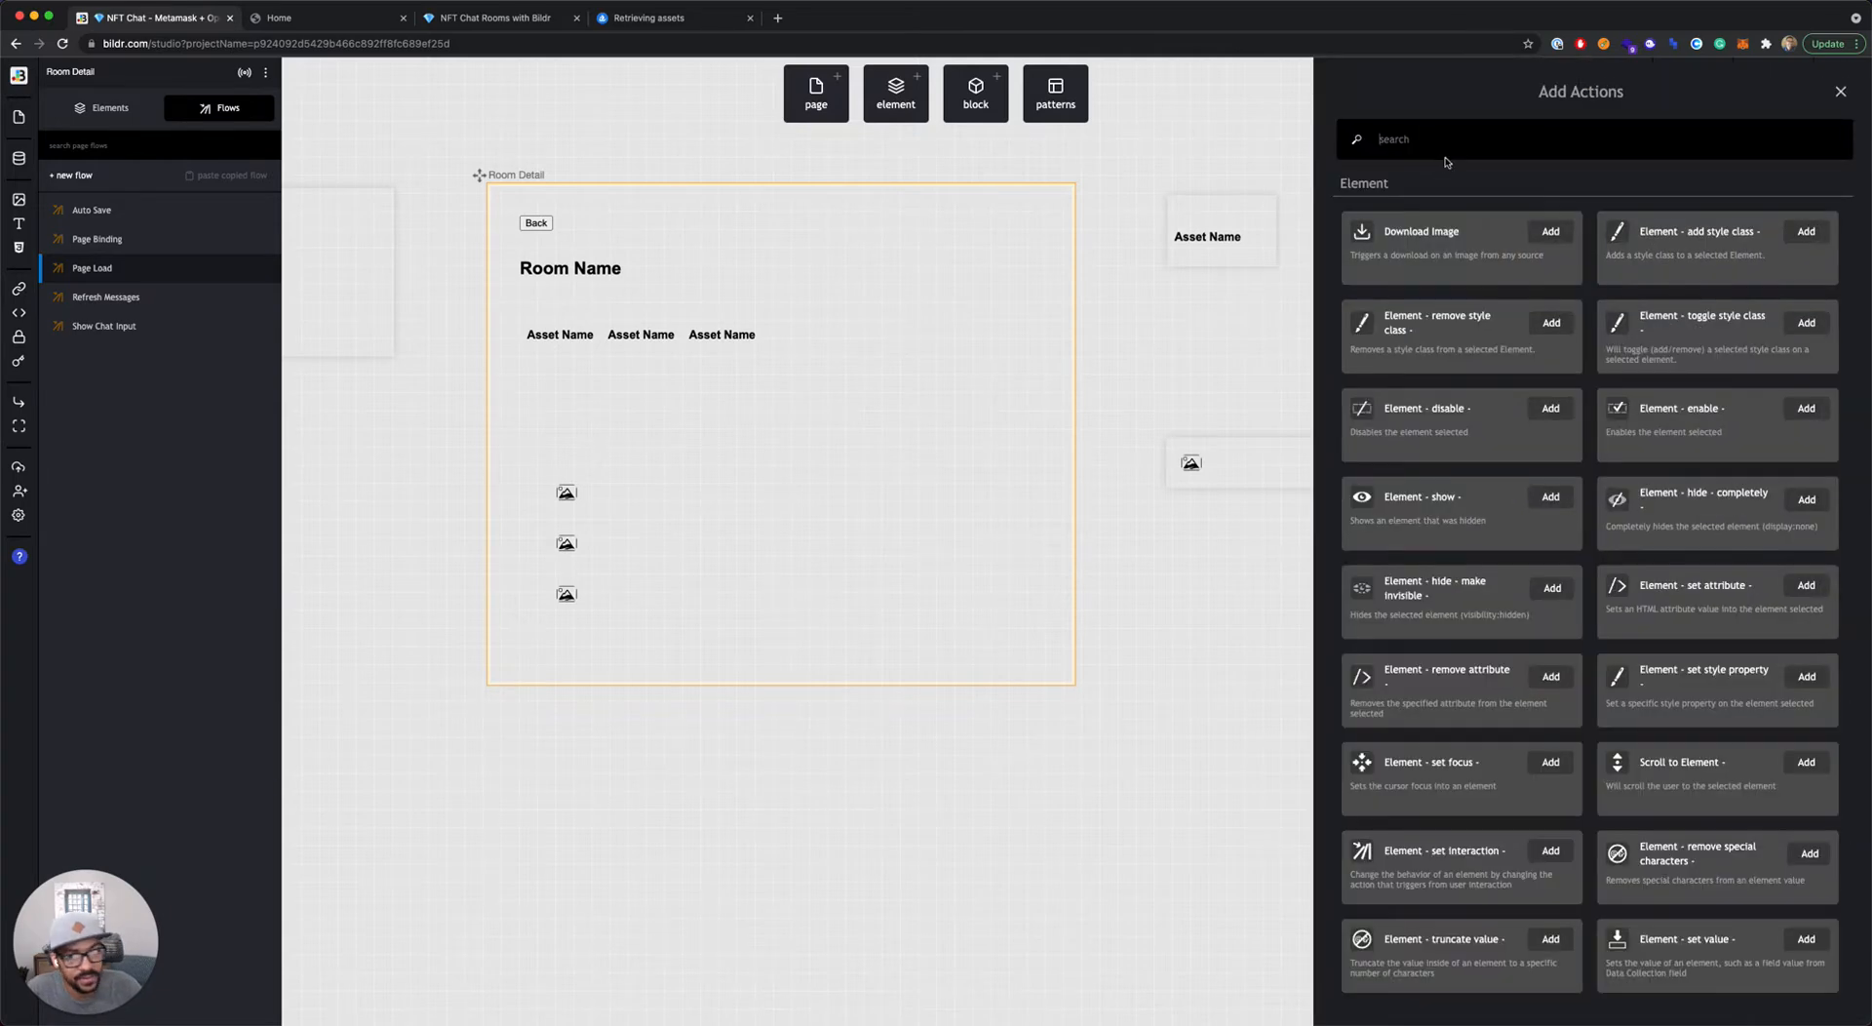
pyautogui.write('run flow')
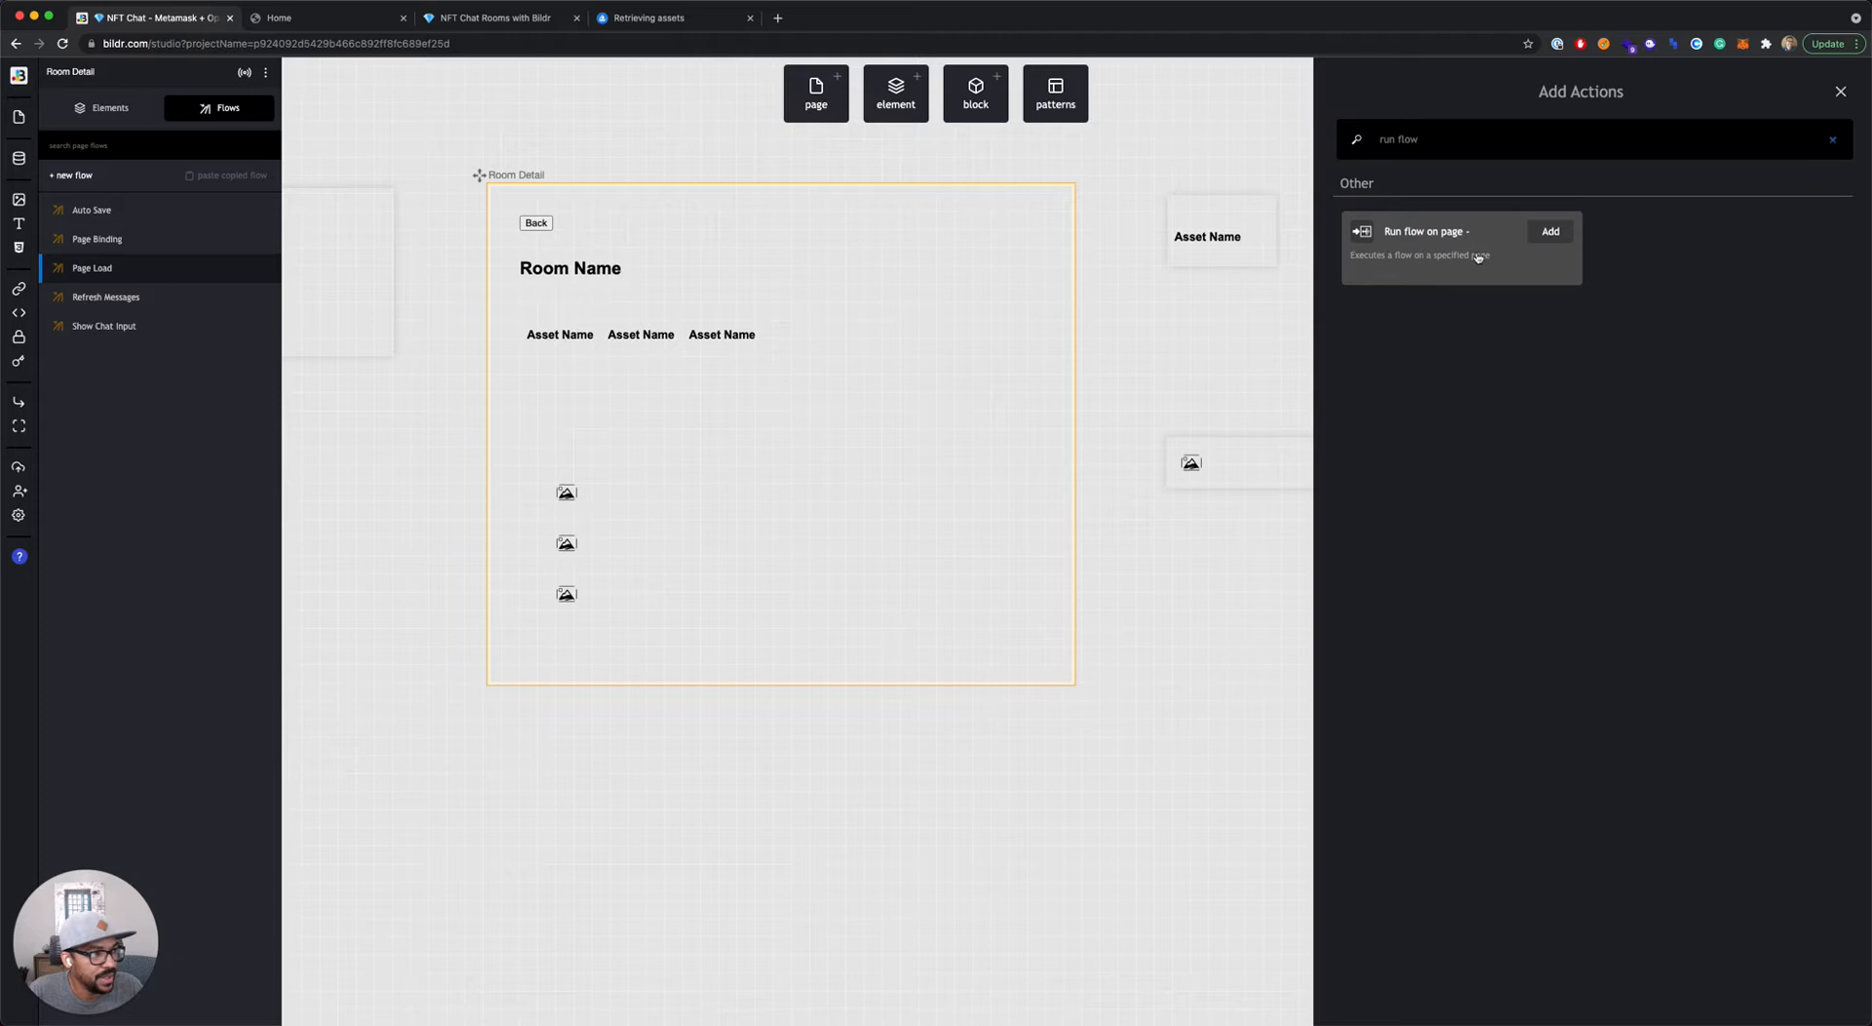
pyautogui.click(1478, 257)
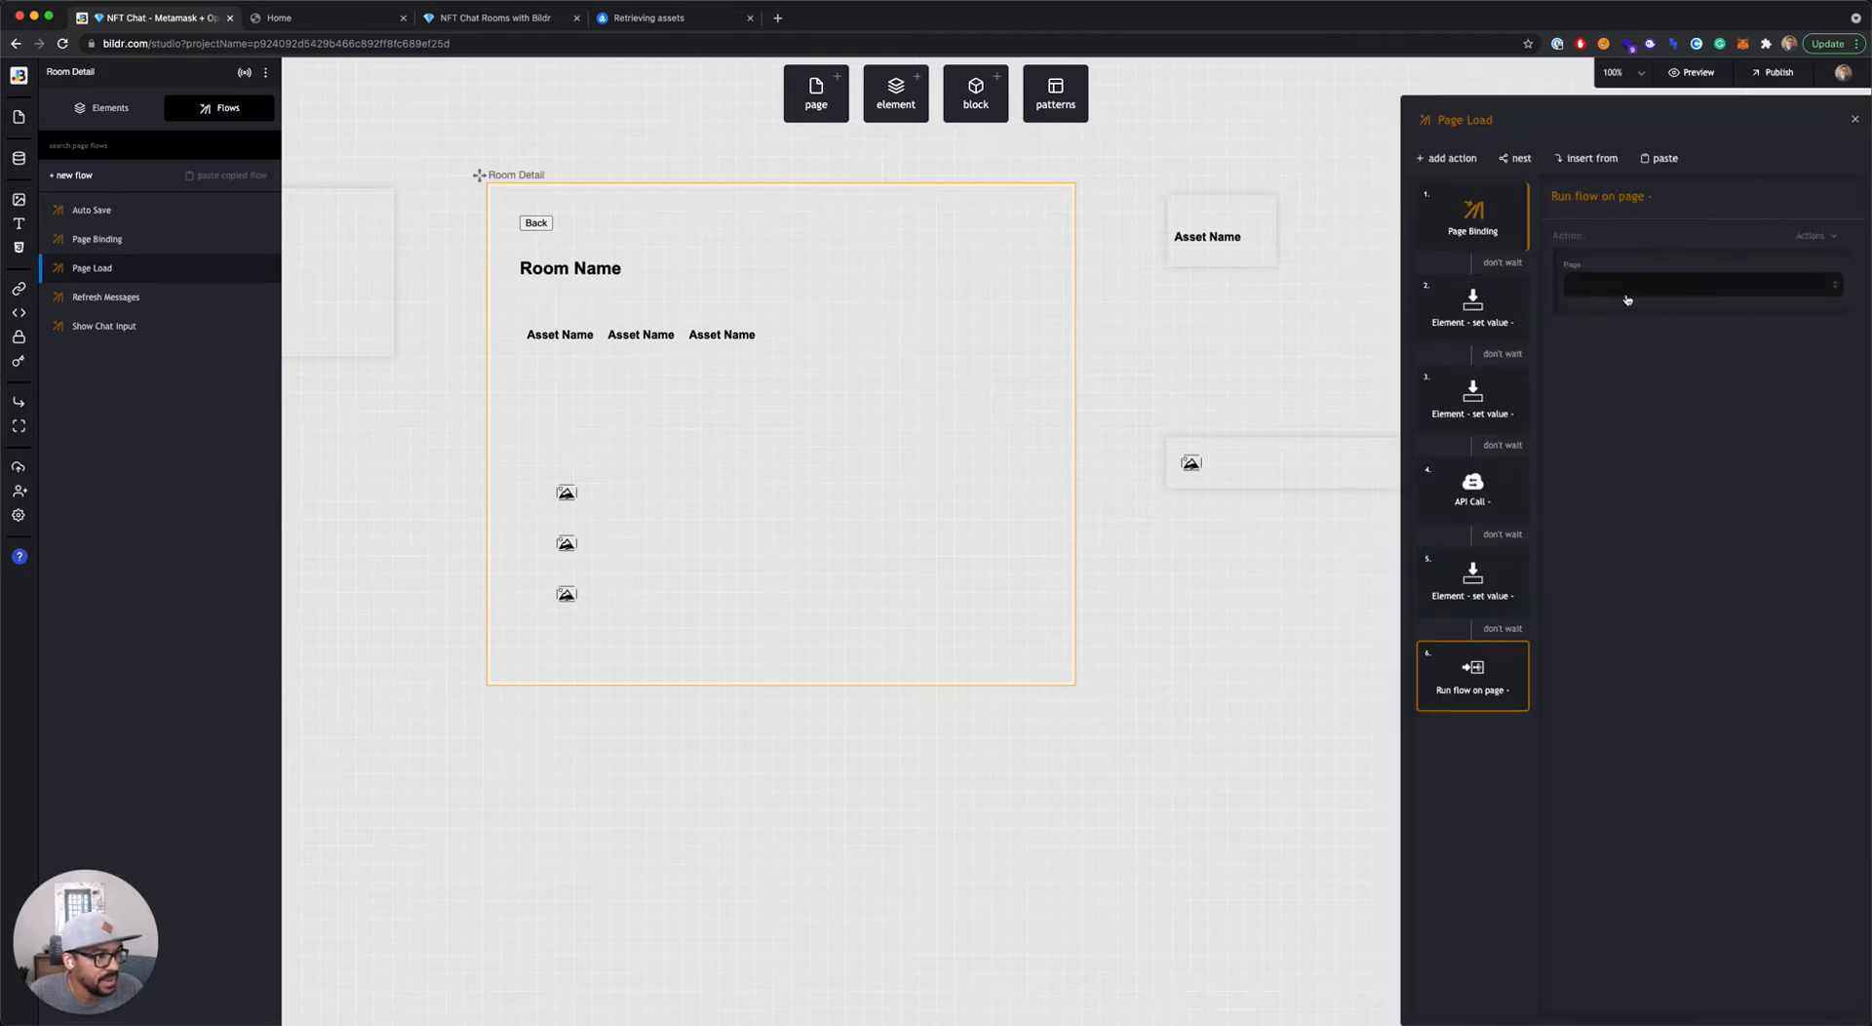
# Step: Set the Run flow on page action to run Refresh Messages on the Current Page
pyautogui.click(1627, 284)
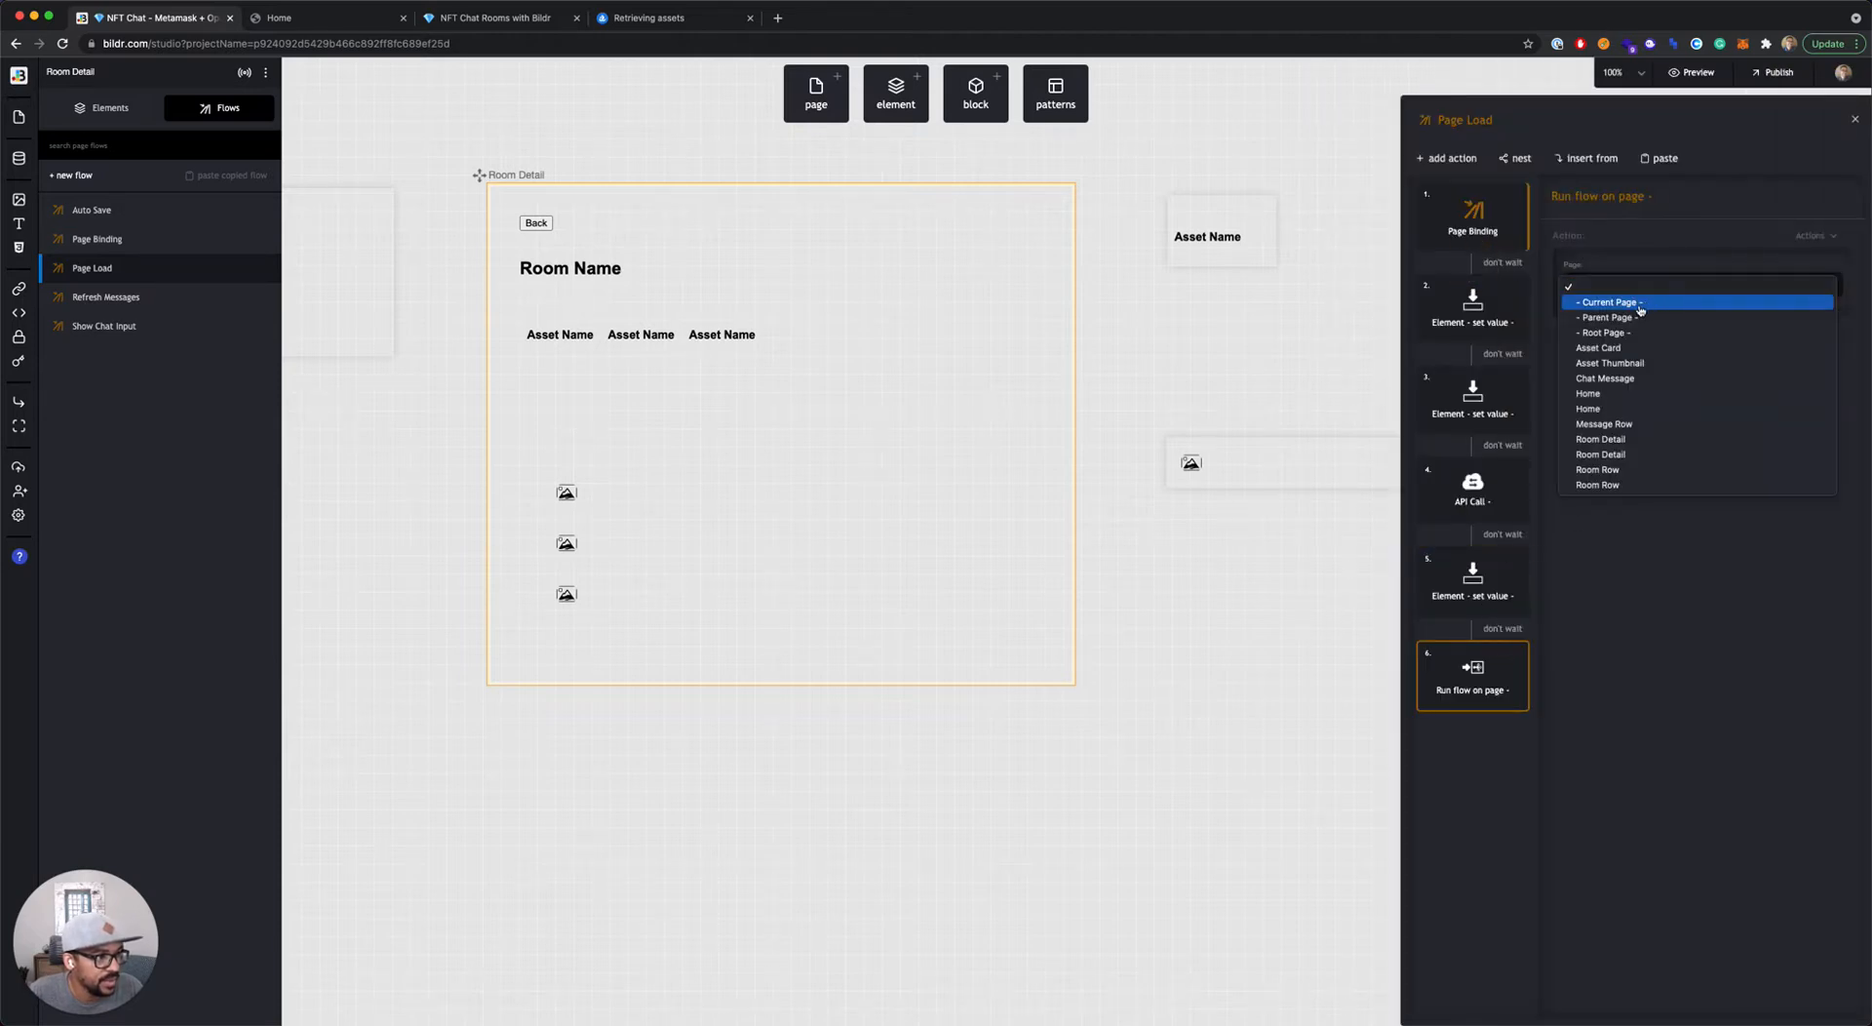
pyautogui.click(1636, 302)
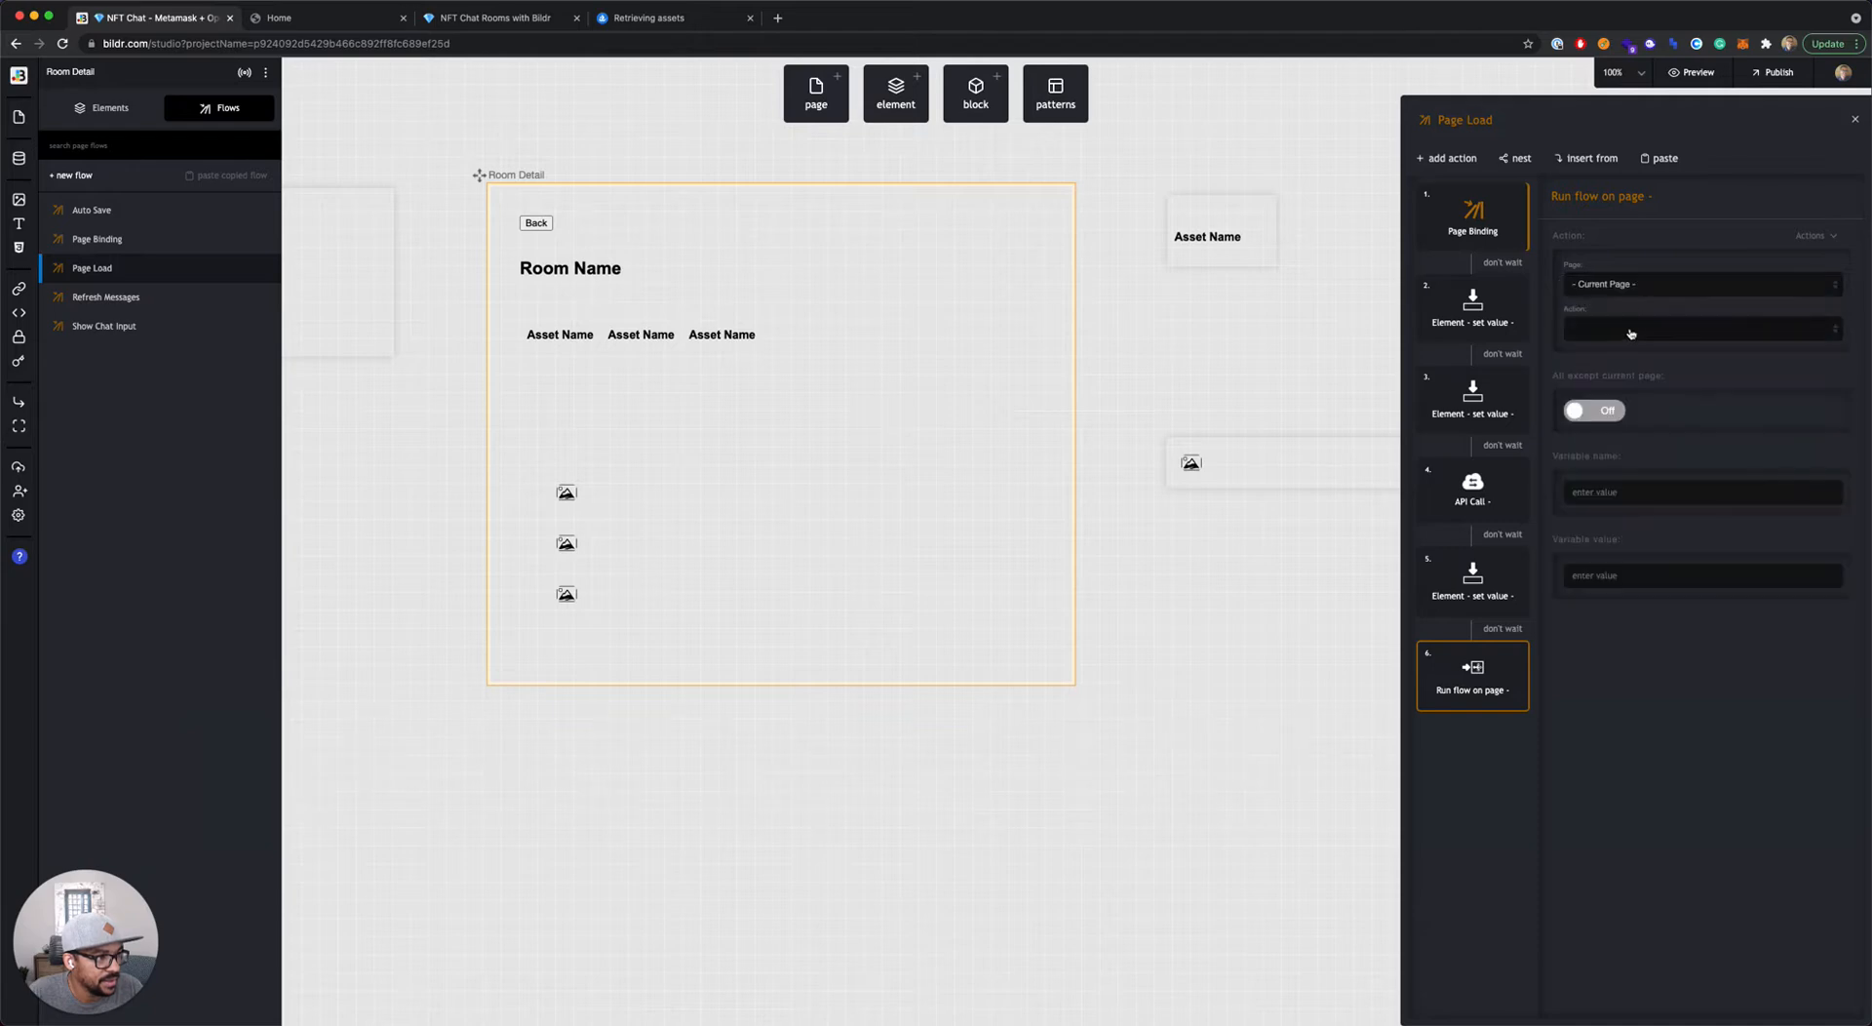
pyautogui.click(1632, 329)
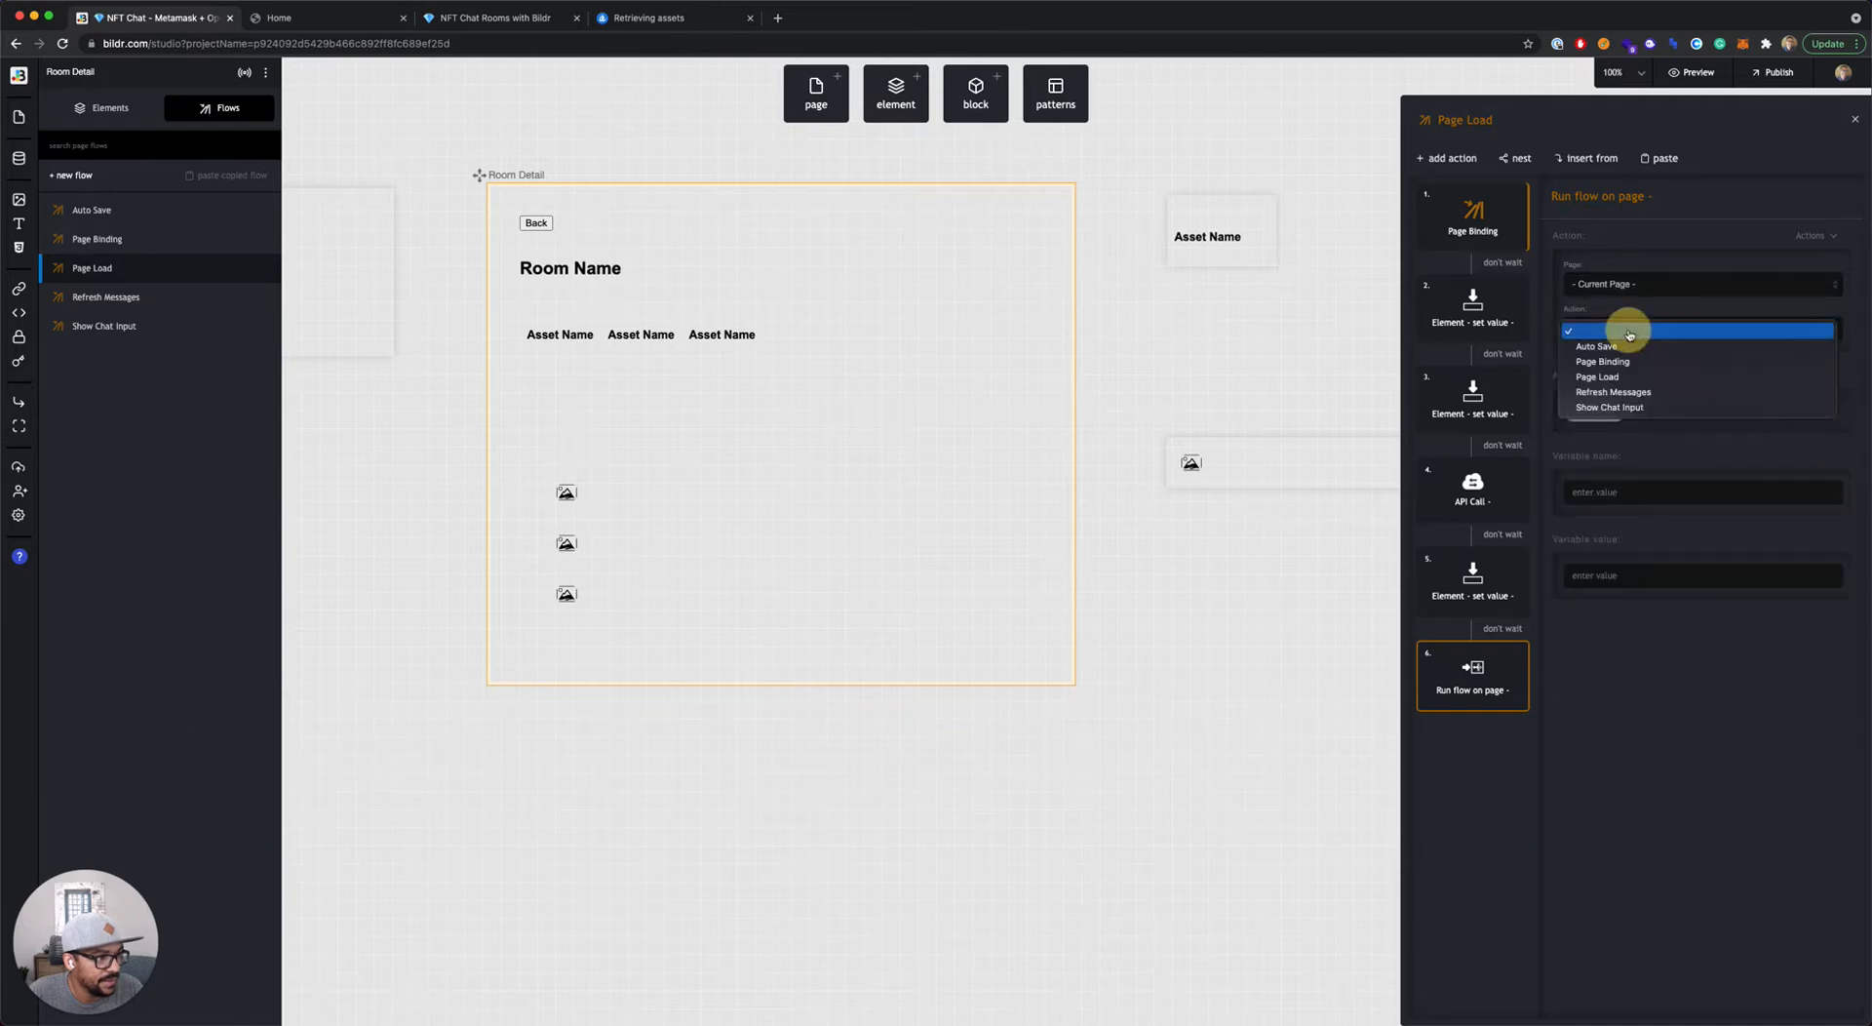
pyautogui.click(1628, 391)
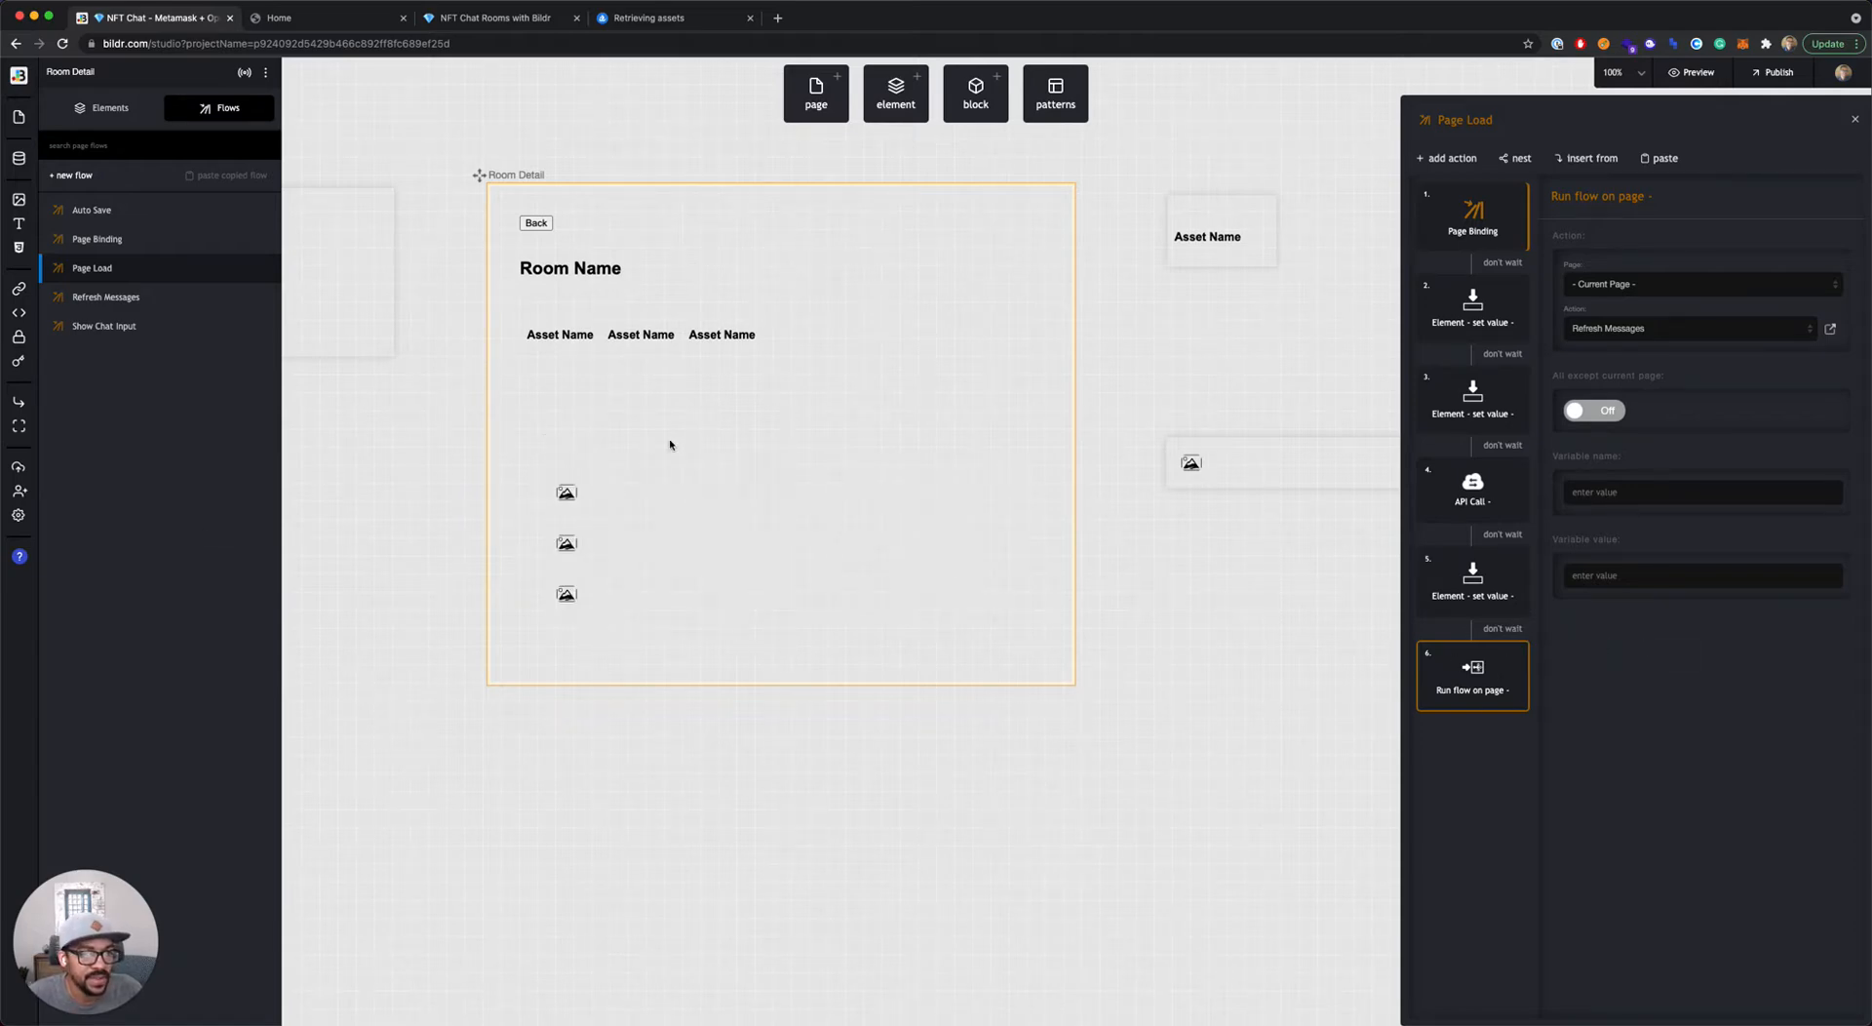
# Step: Create a new flow named Send Message for the click event of the Send button in the chat input
pyautogui.click(652, 412)
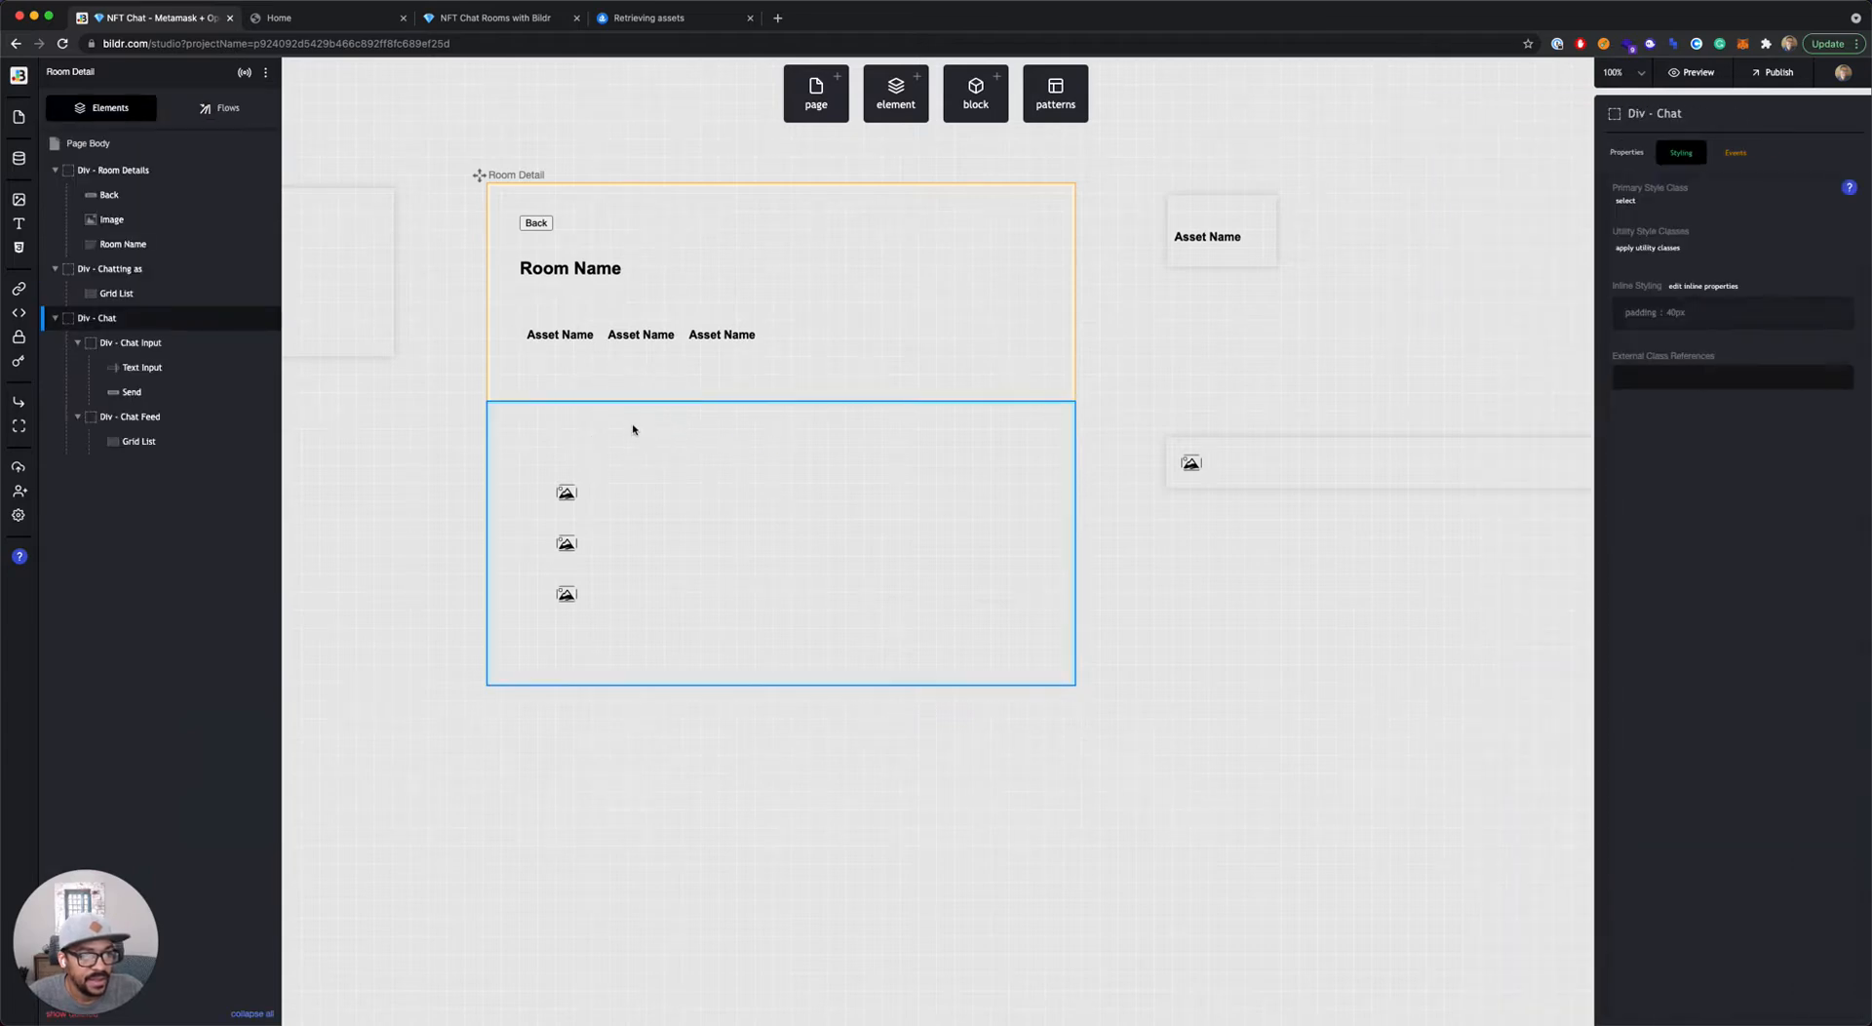
pyautogui.hscroll(2, 632, 429)
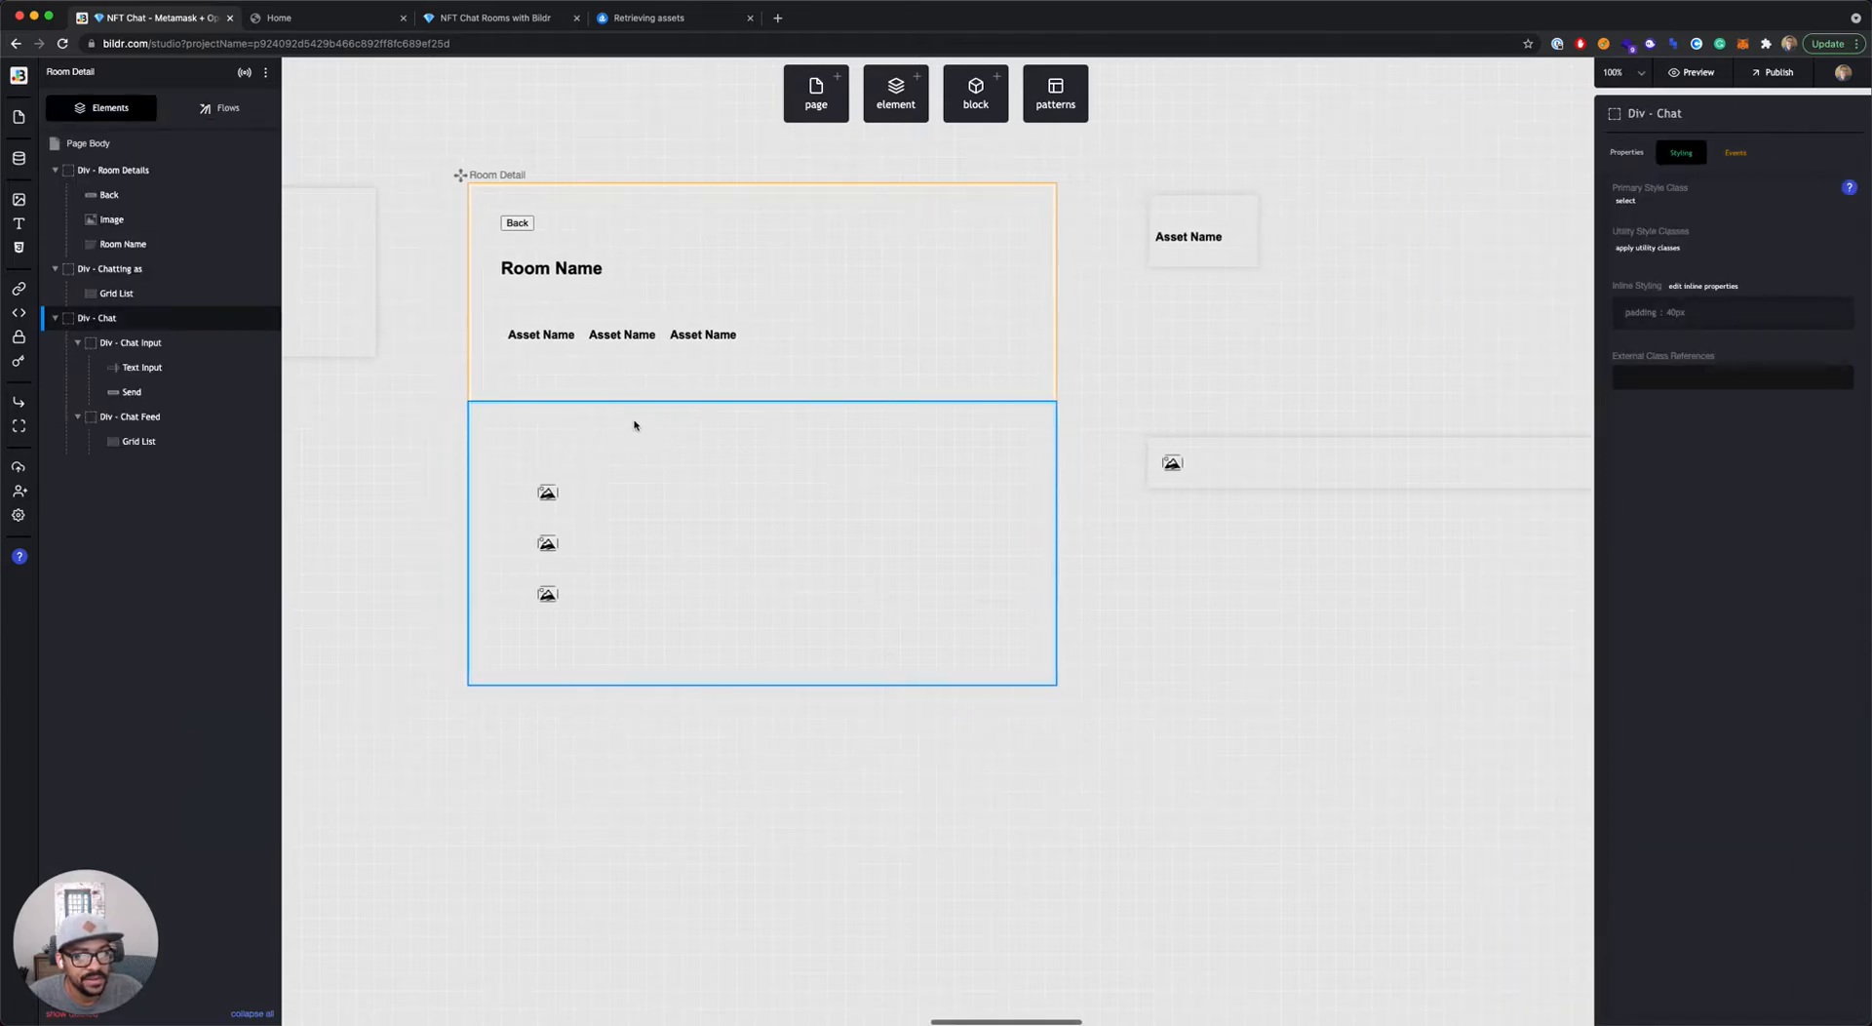
pyautogui.click(593, 387)
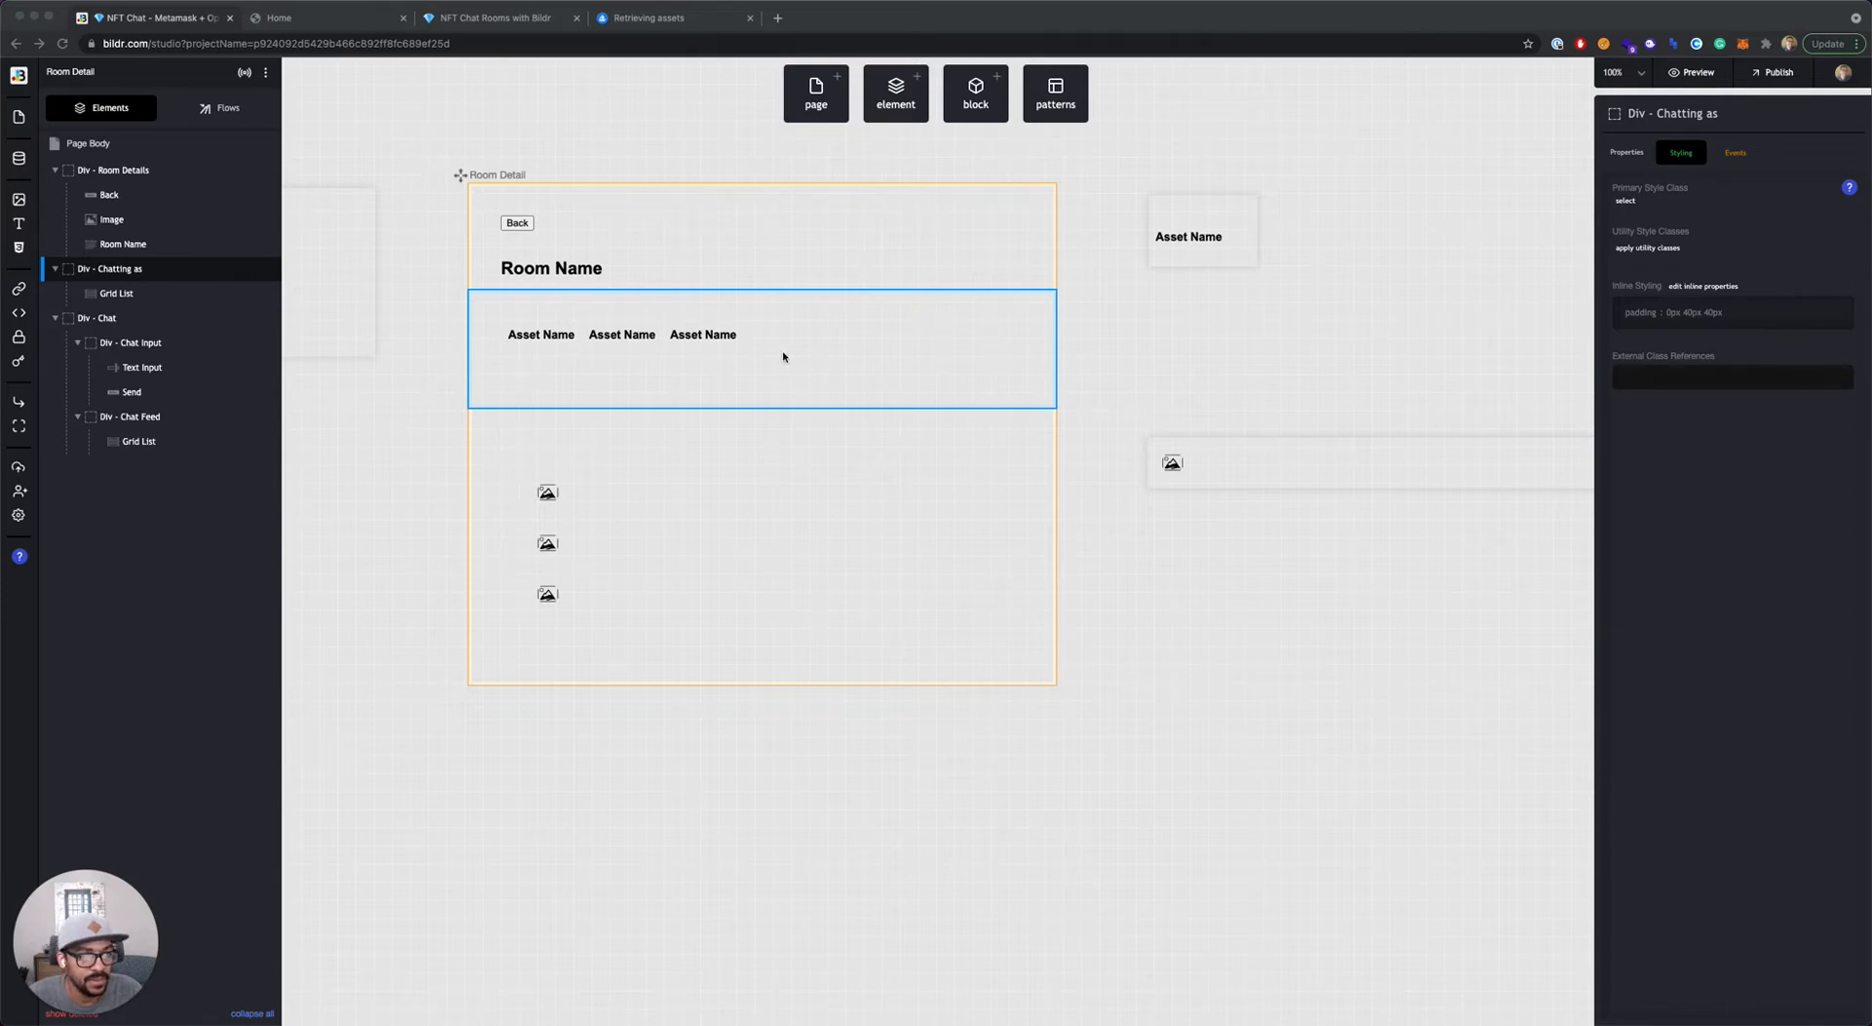
pyautogui.click(136, 392)
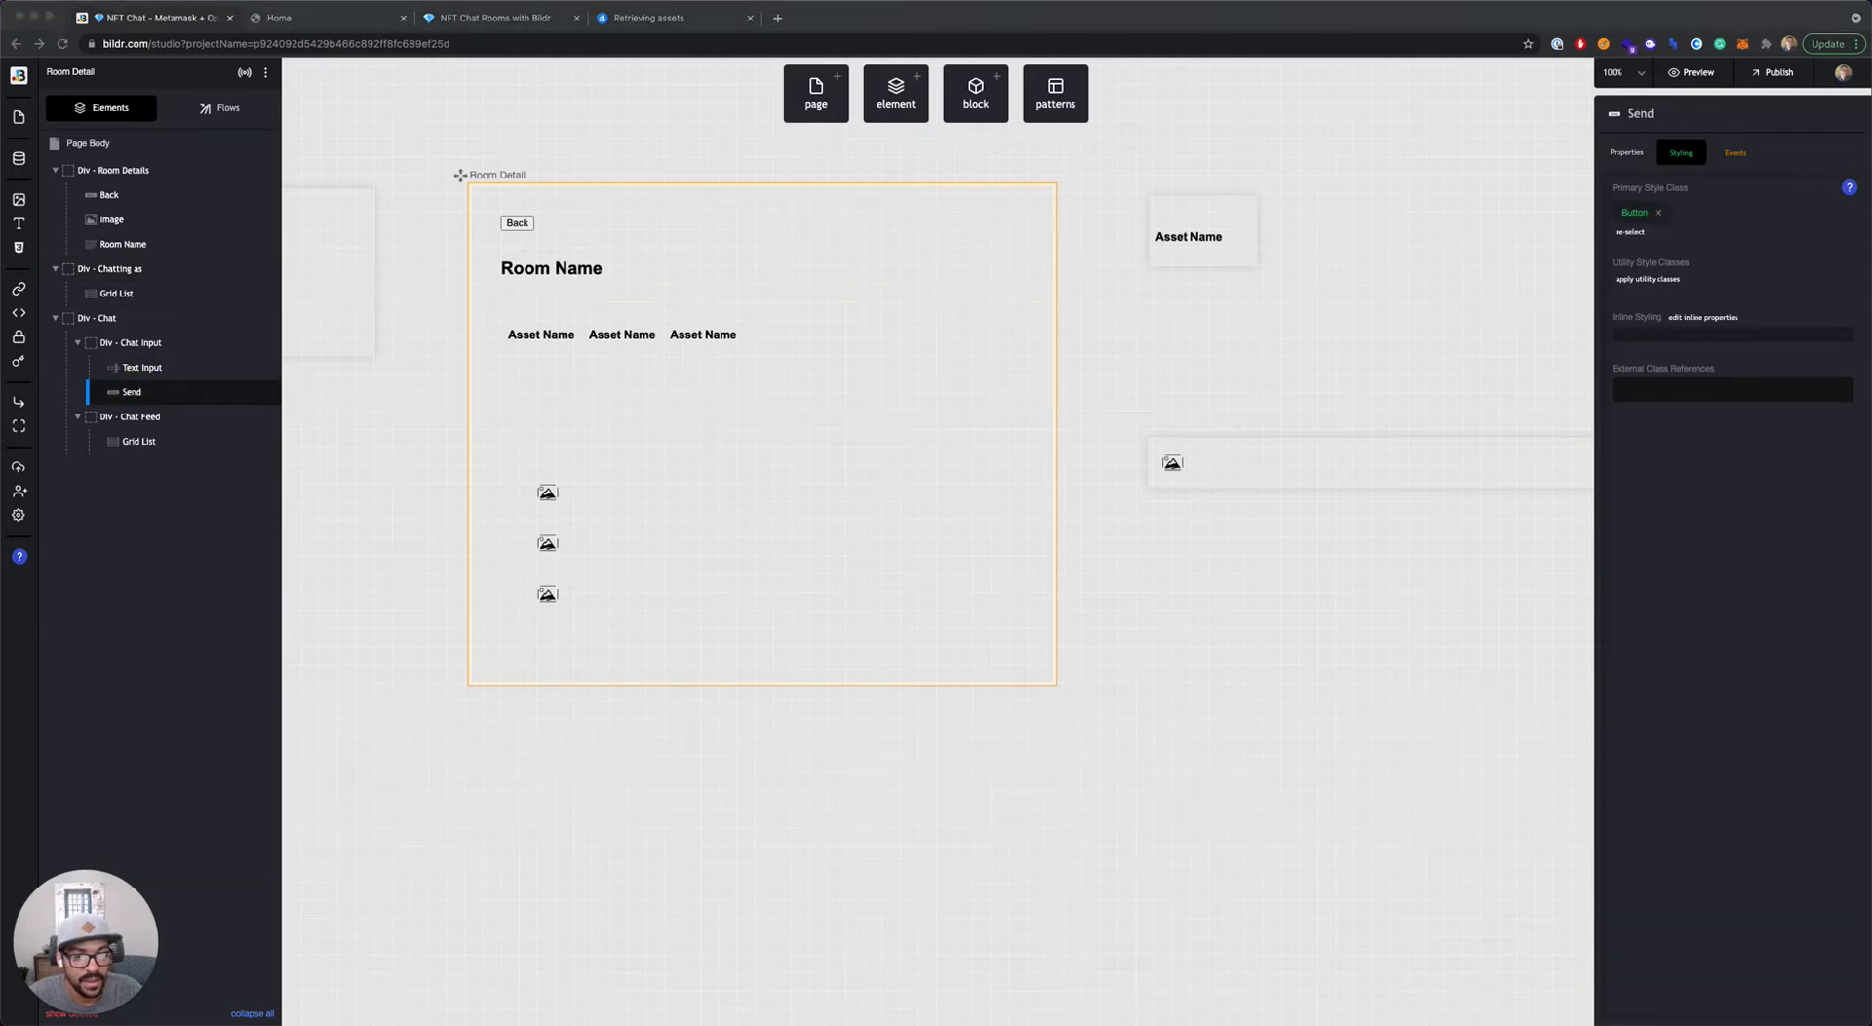
pyautogui.click(1739, 158)
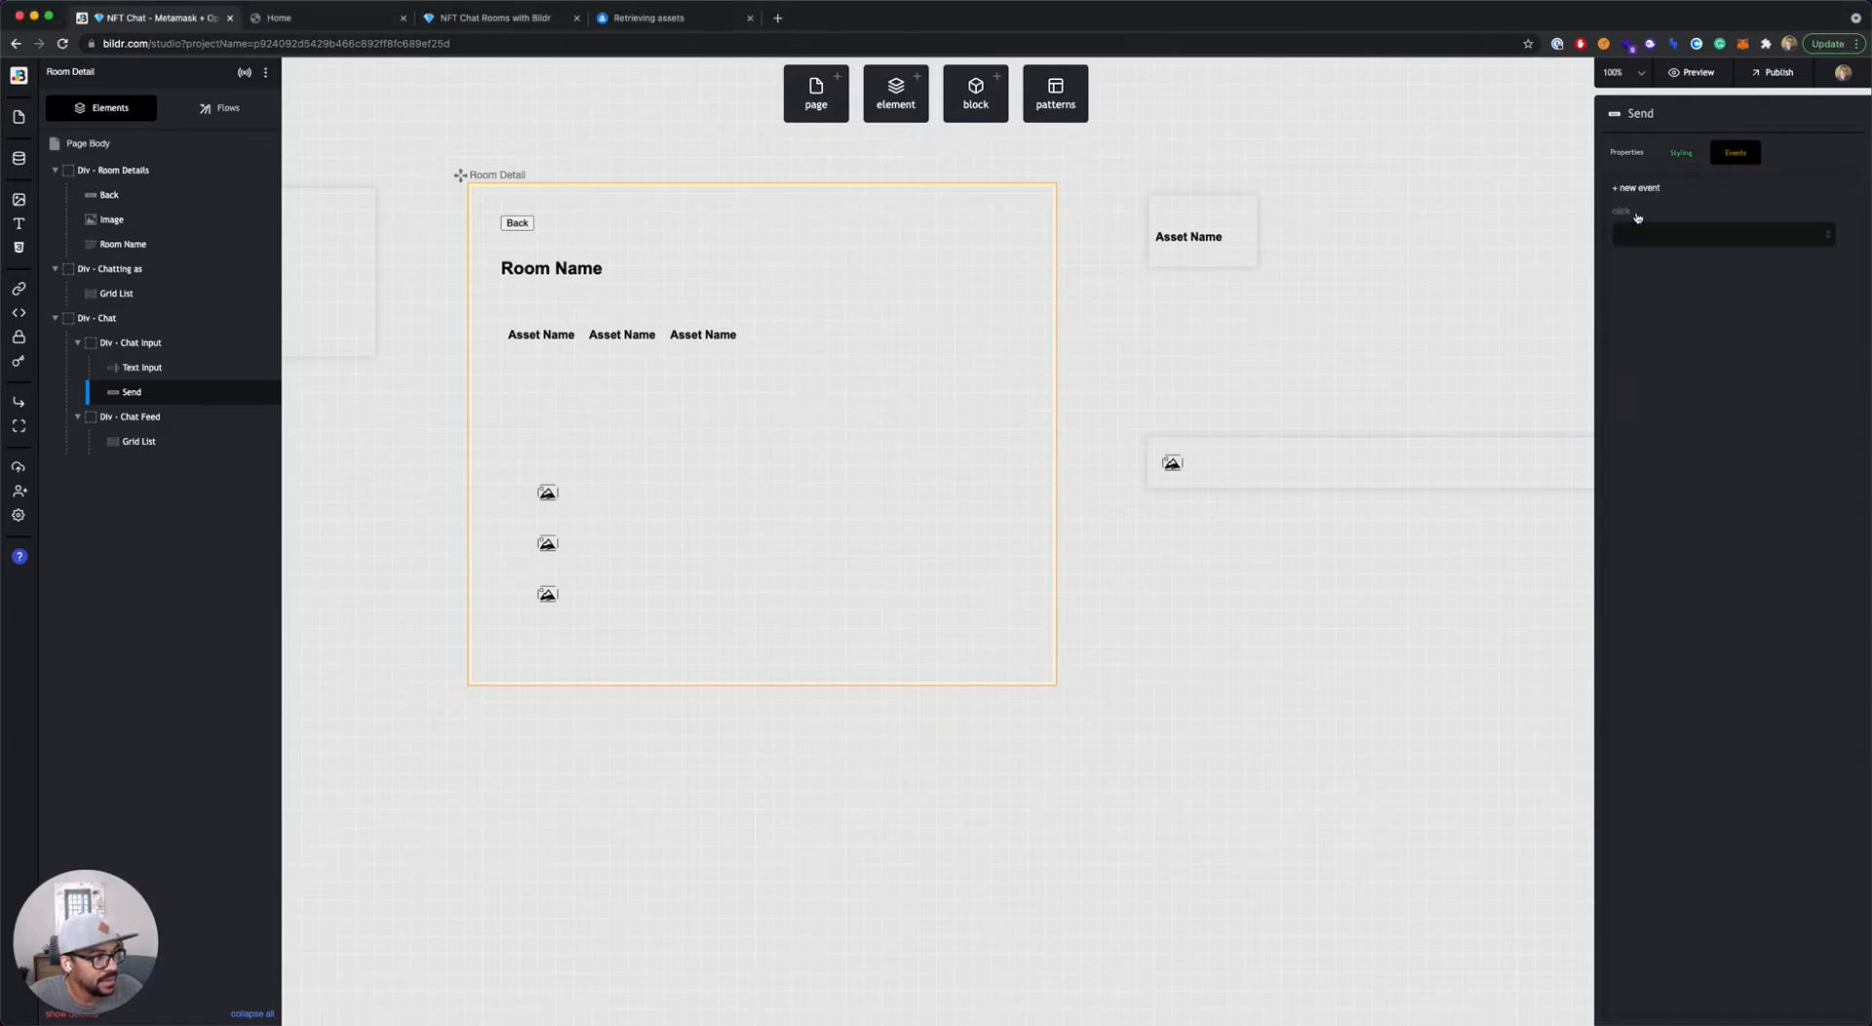
pyautogui.click(1662, 231)
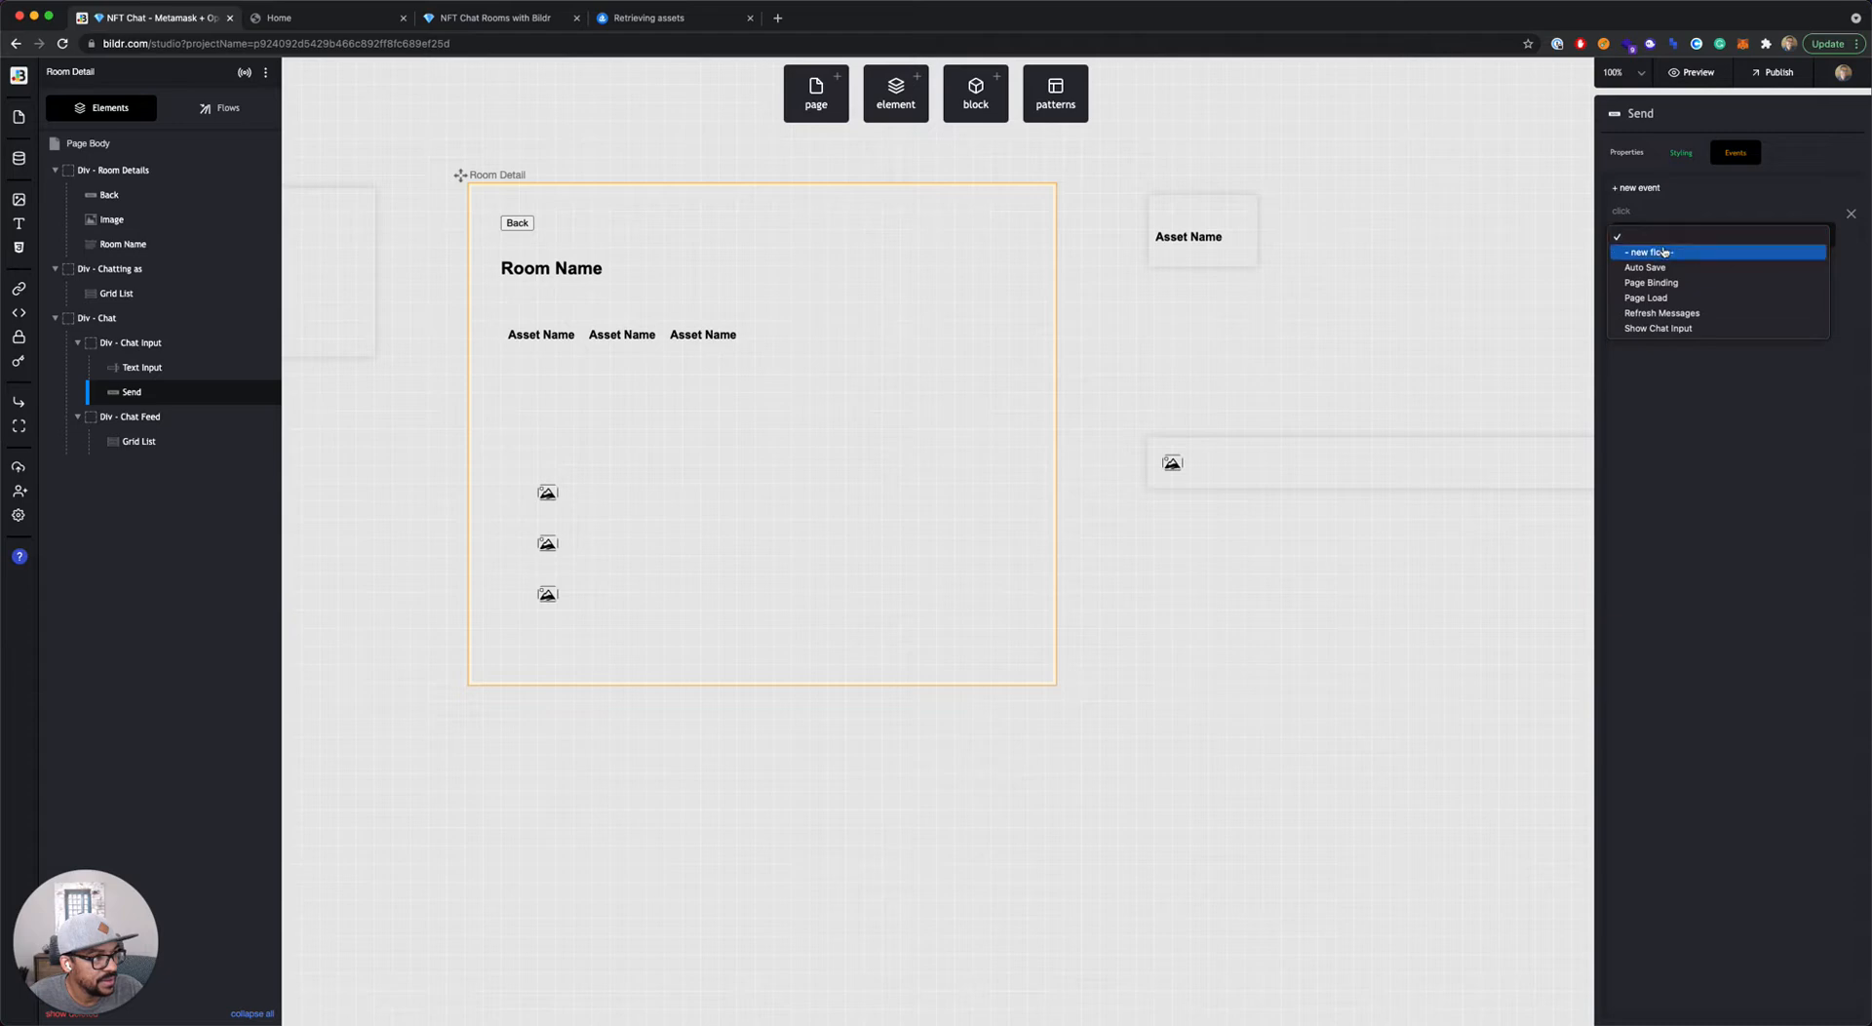
pyautogui.click(1665, 251)
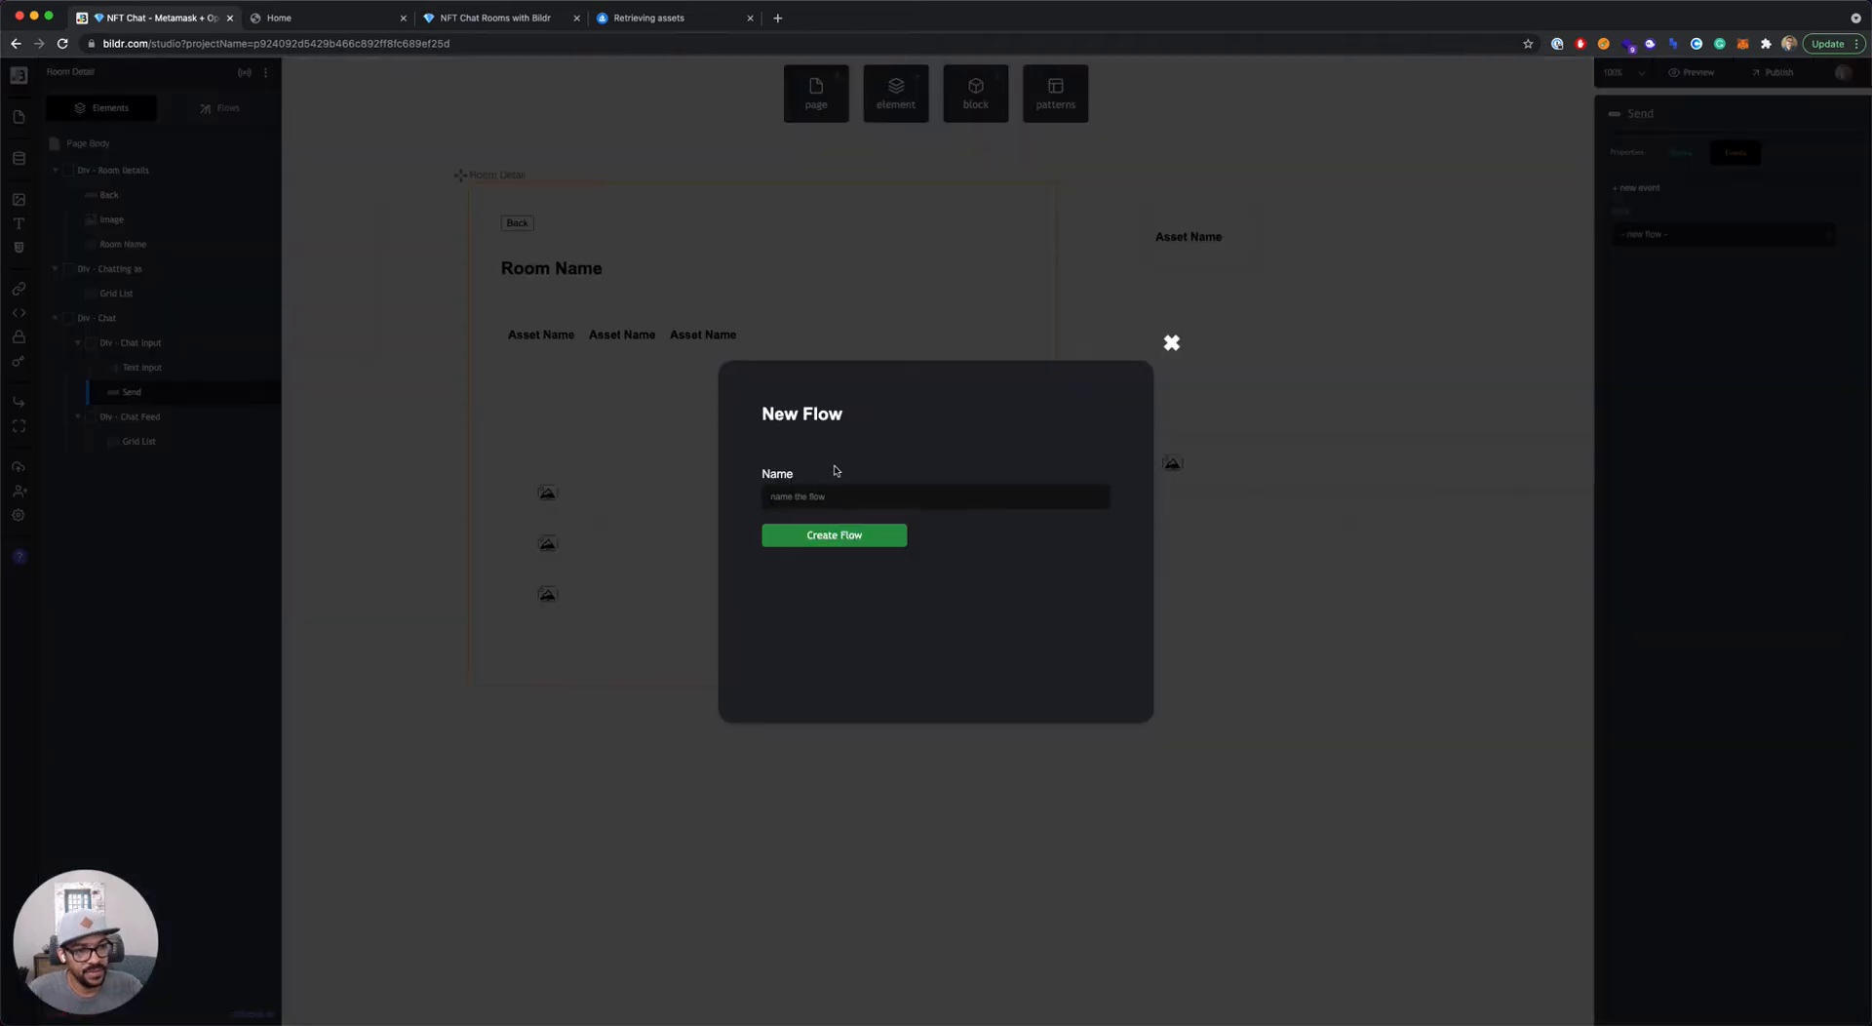
pyautogui.write('s')
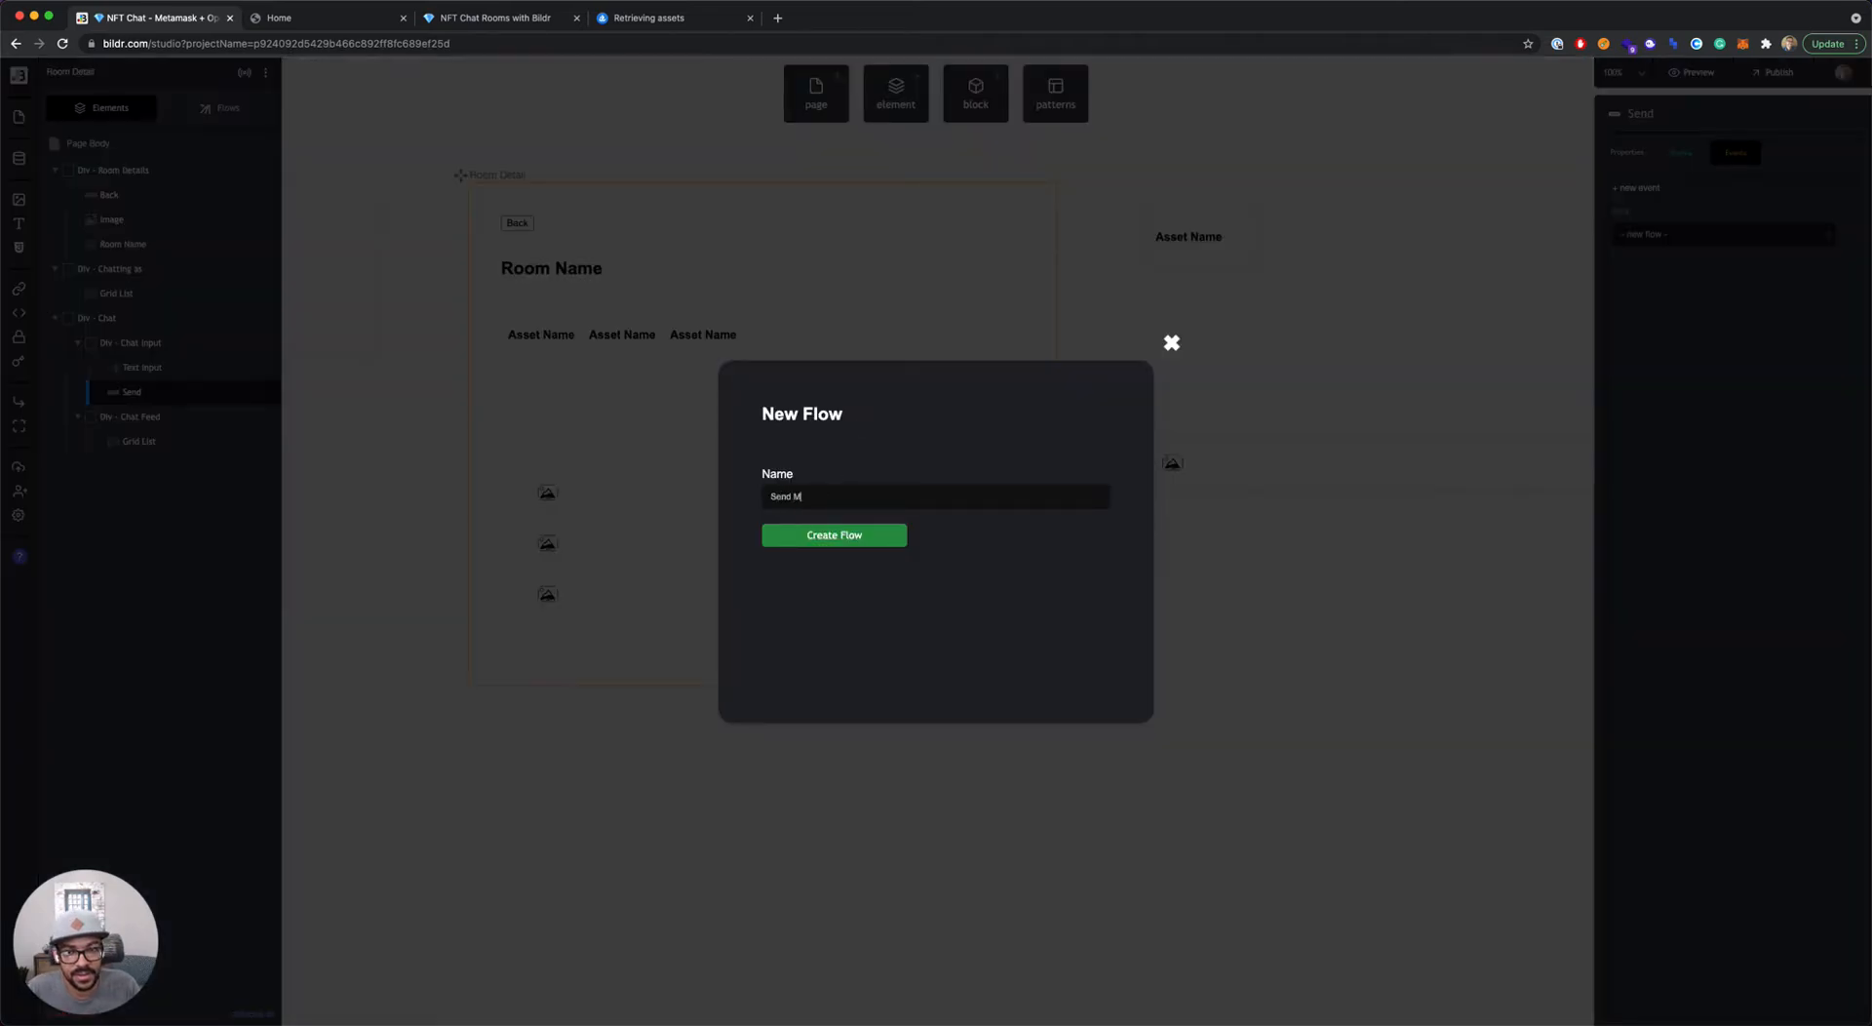
pyautogui.write('end Message')
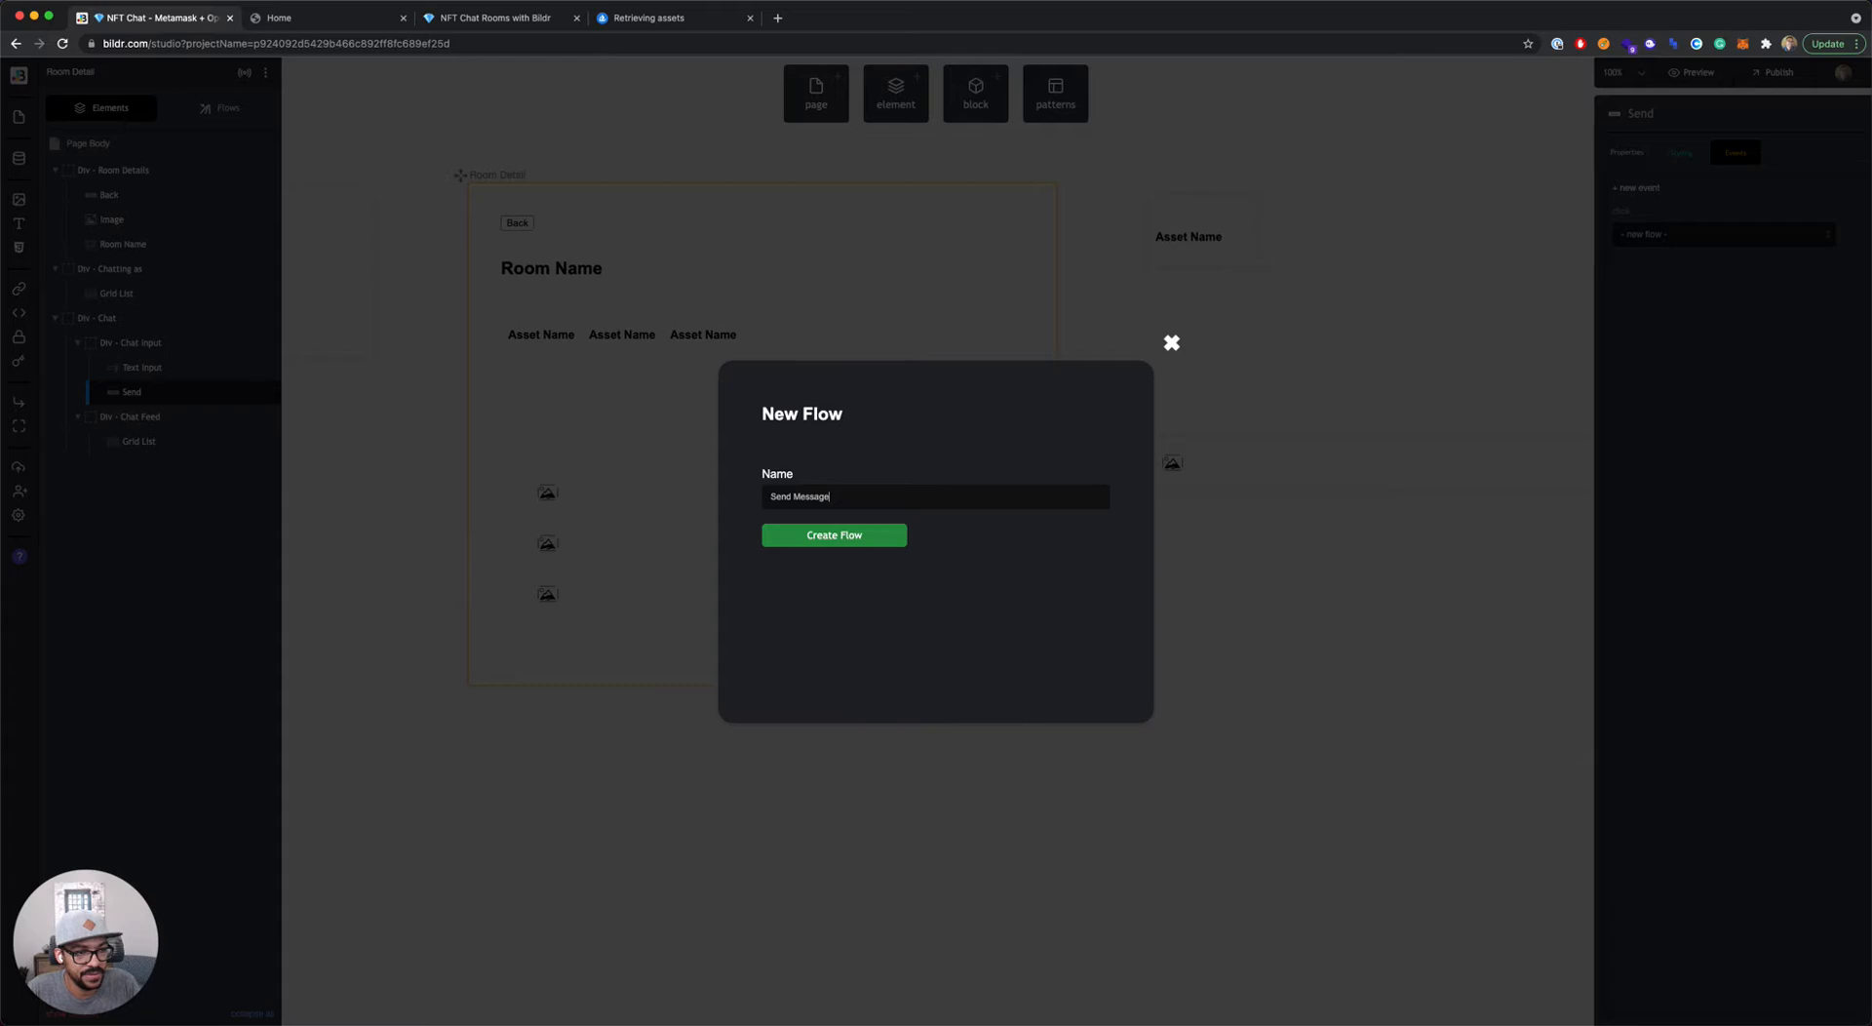
pyautogui.click(852, 539)
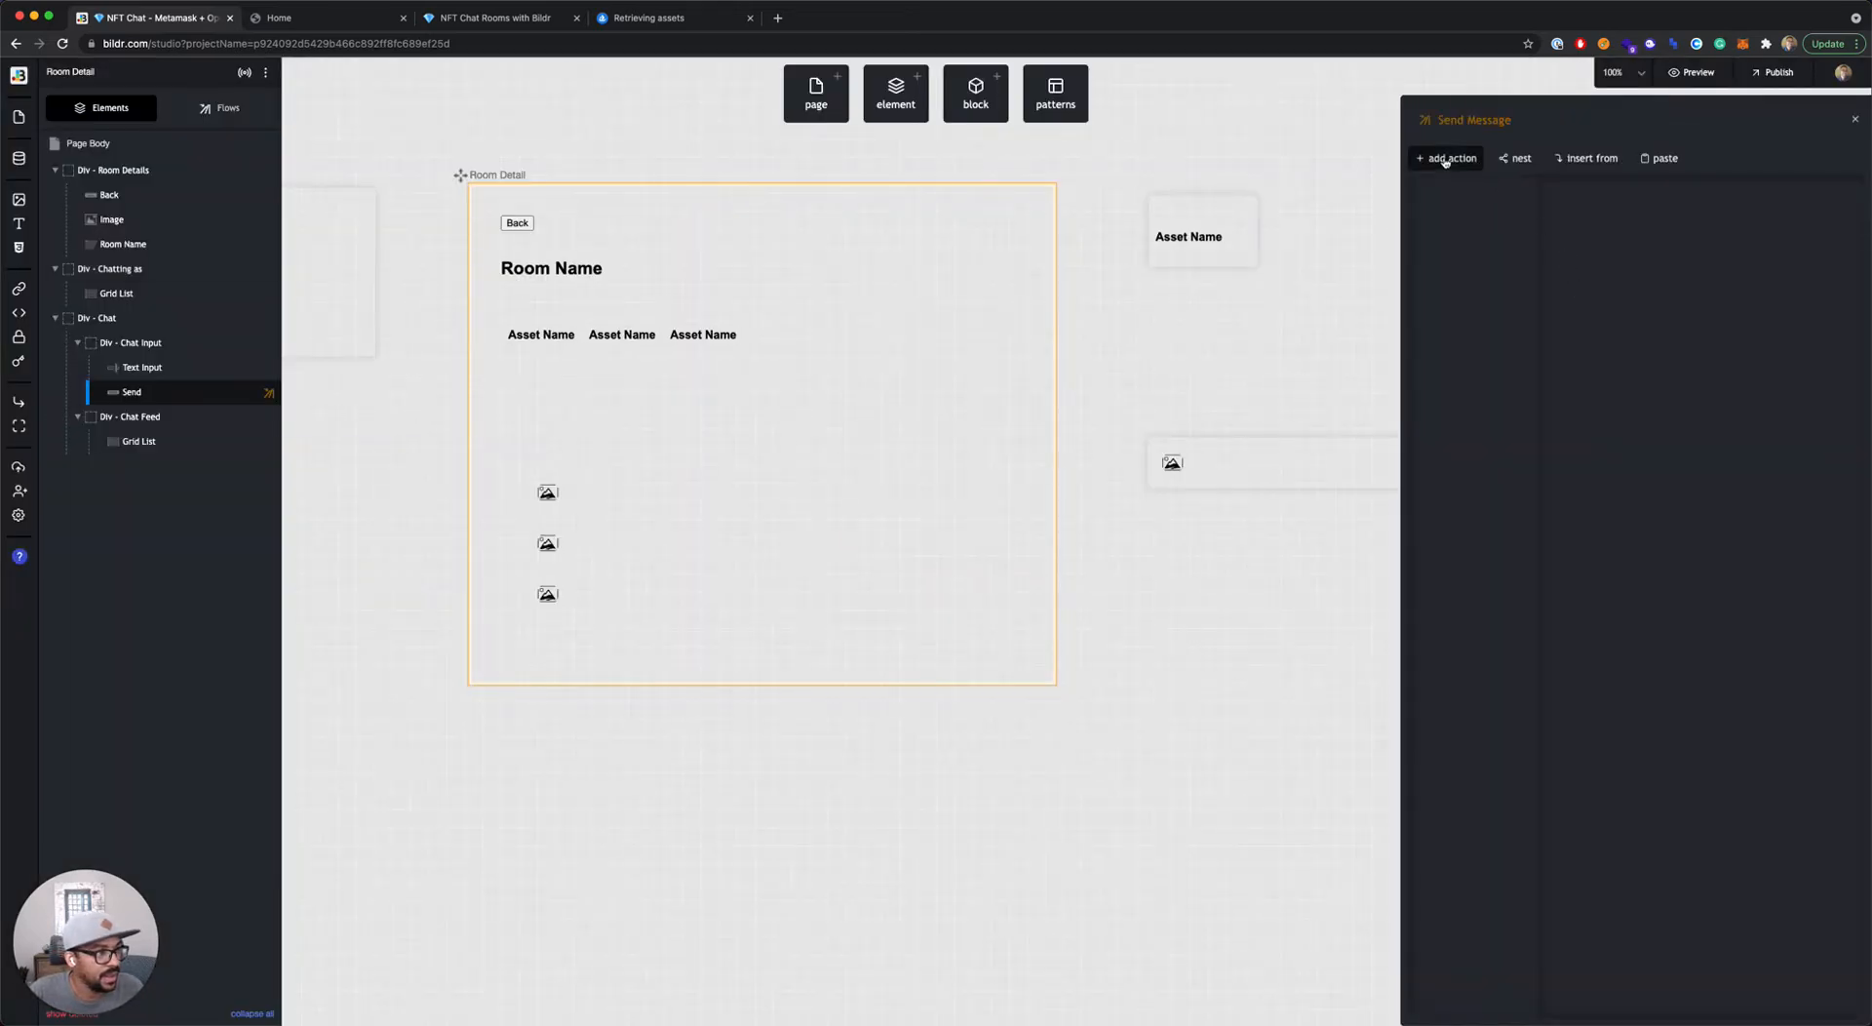
# Step: Add a Data - create record action to the Send Message flow, with Messages as its data collection
pyautogui.click(1445, 159)
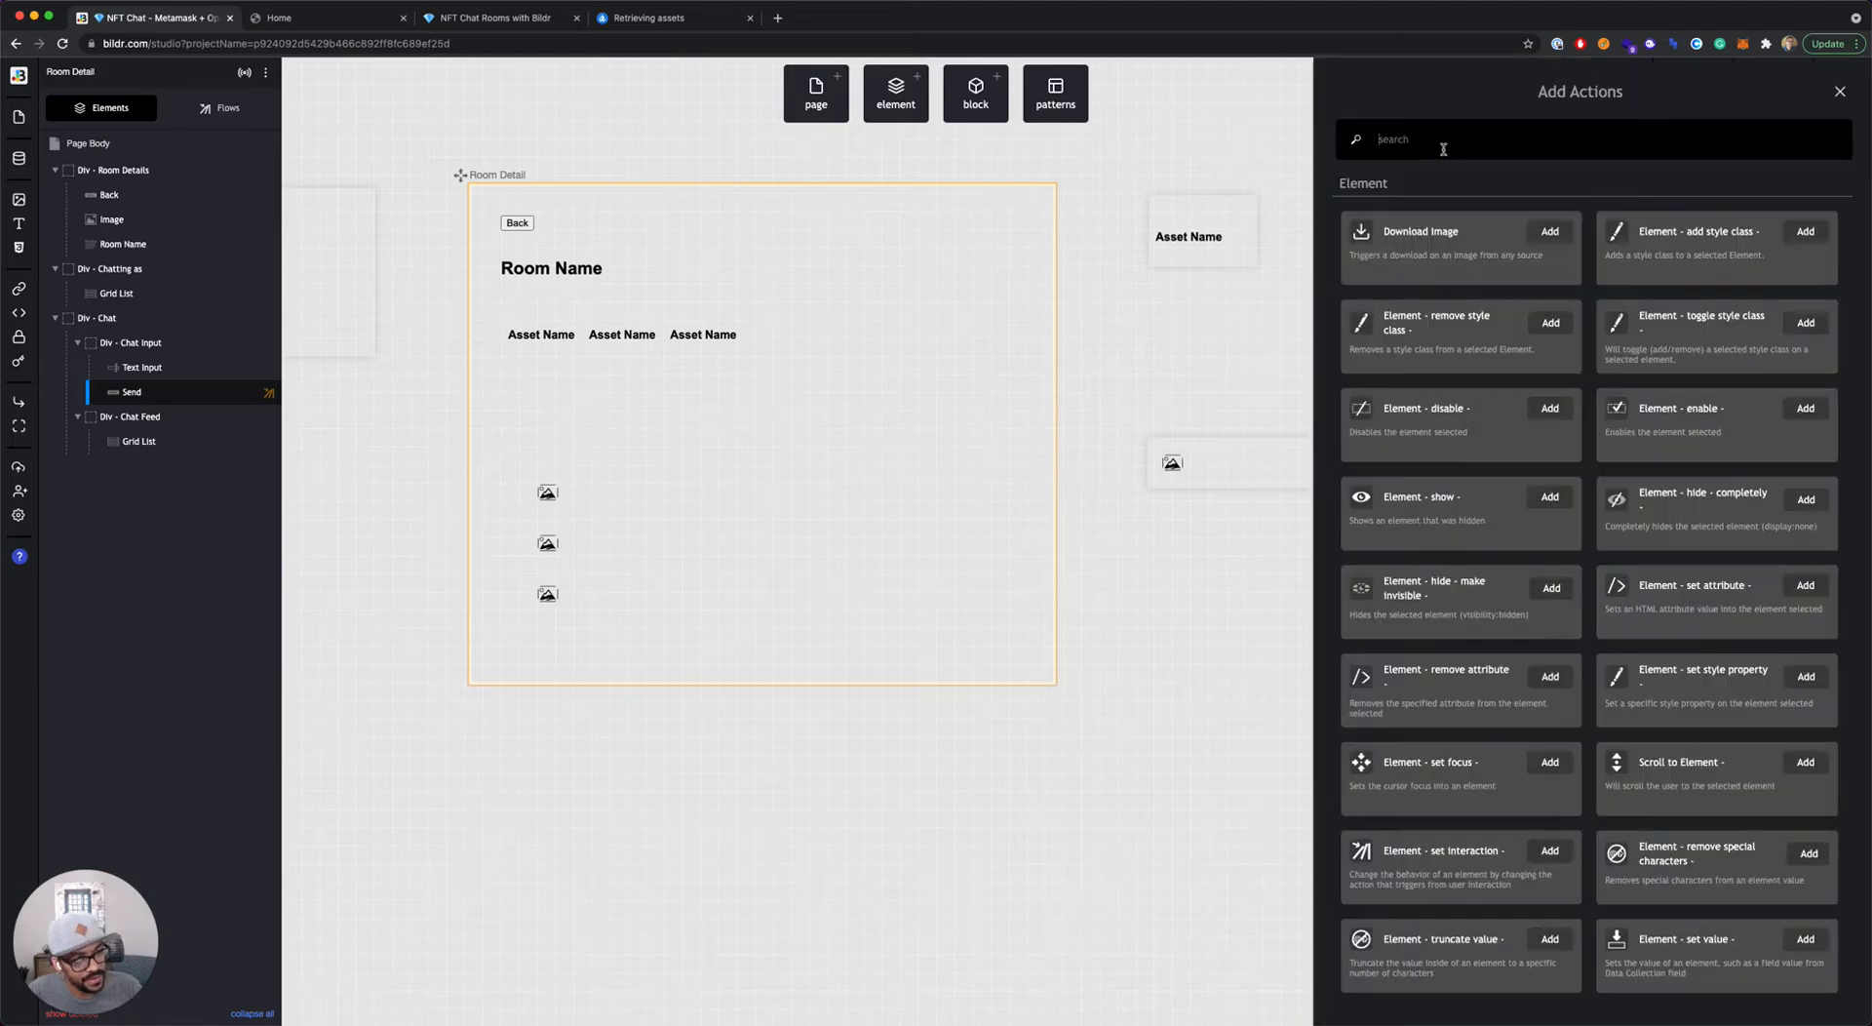
pyautogui.click(1443, 149)
pyautogui.write('creat')
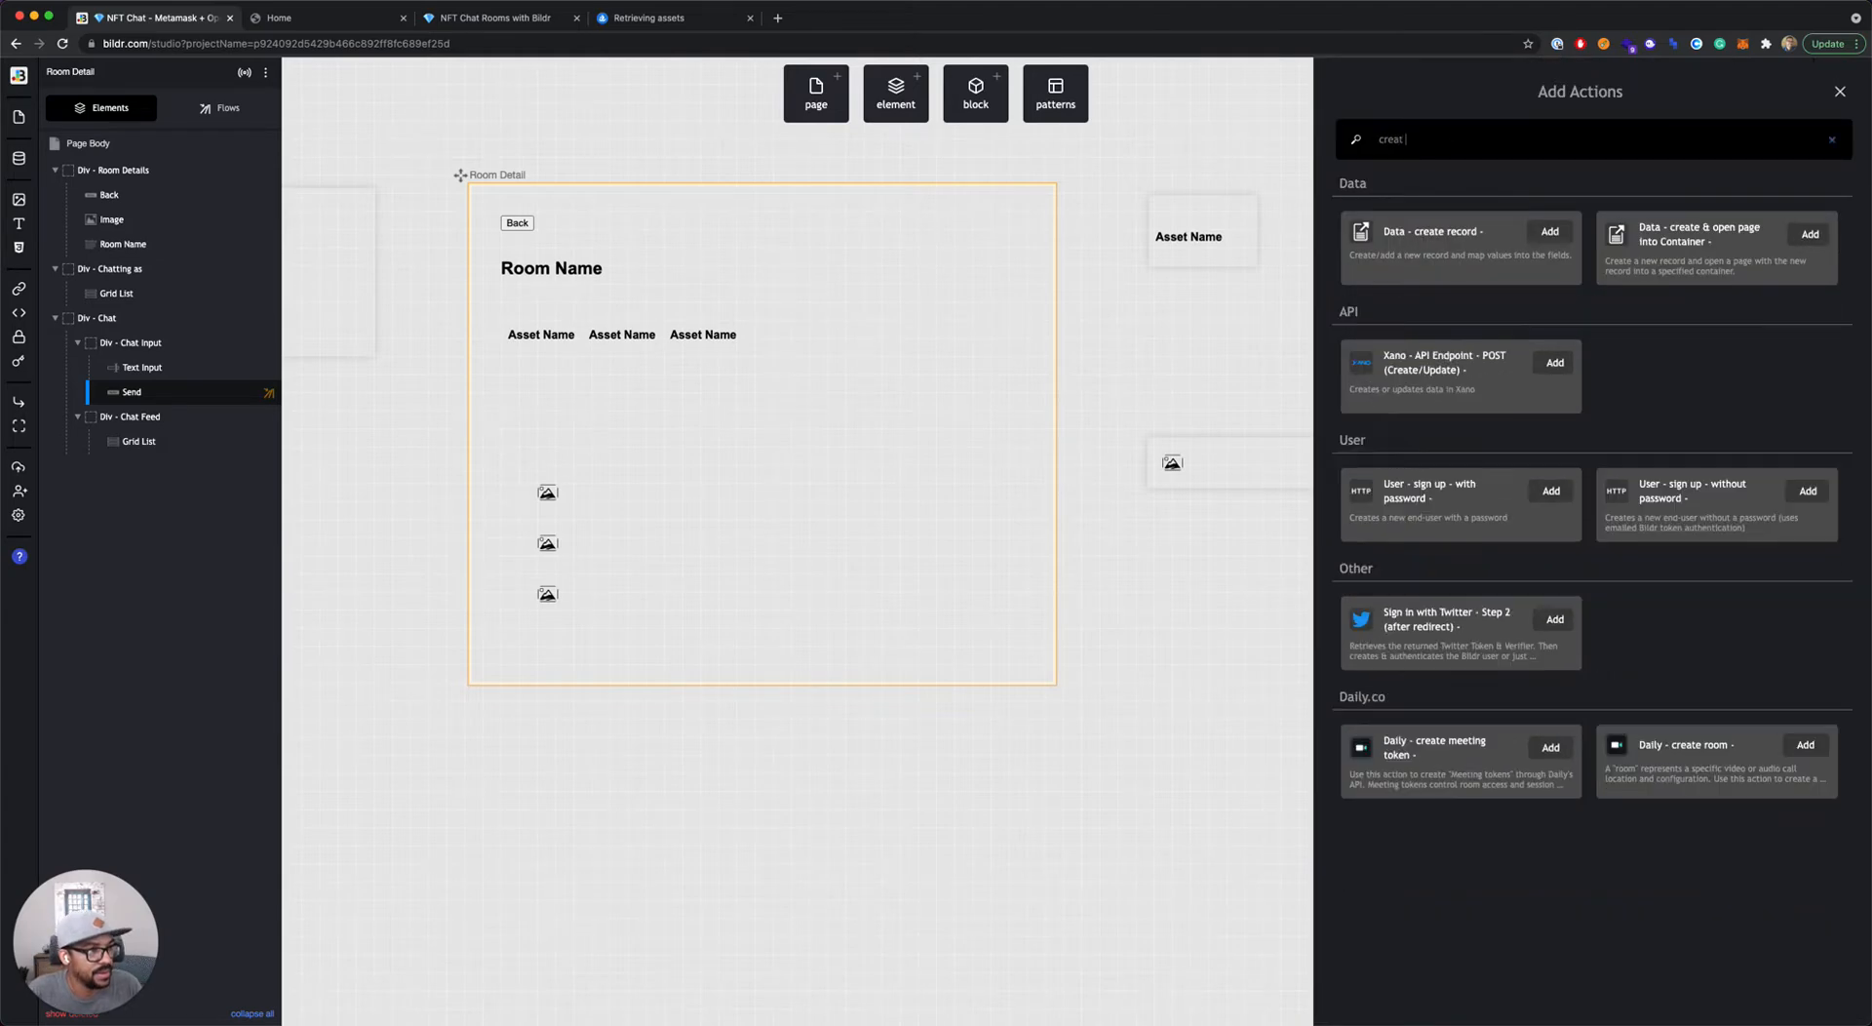
pyautogui.write('e rec')
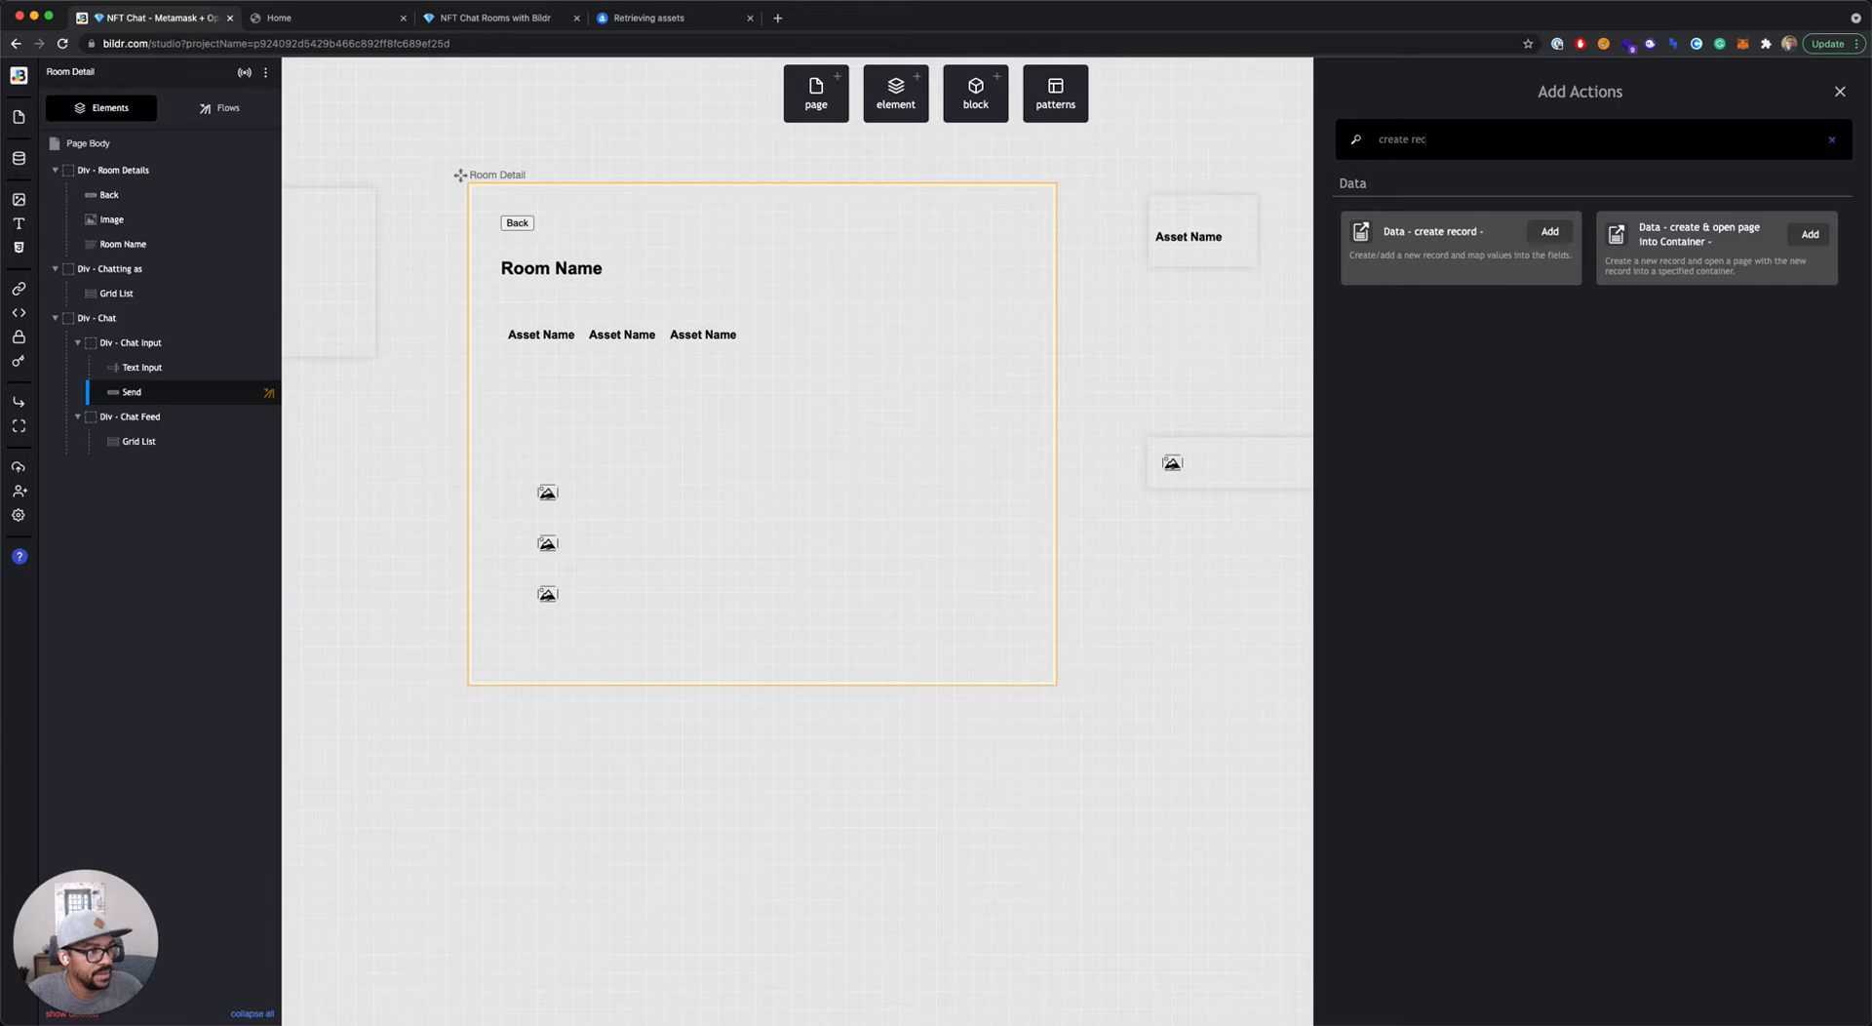
pyautogui.click(1534, 236)
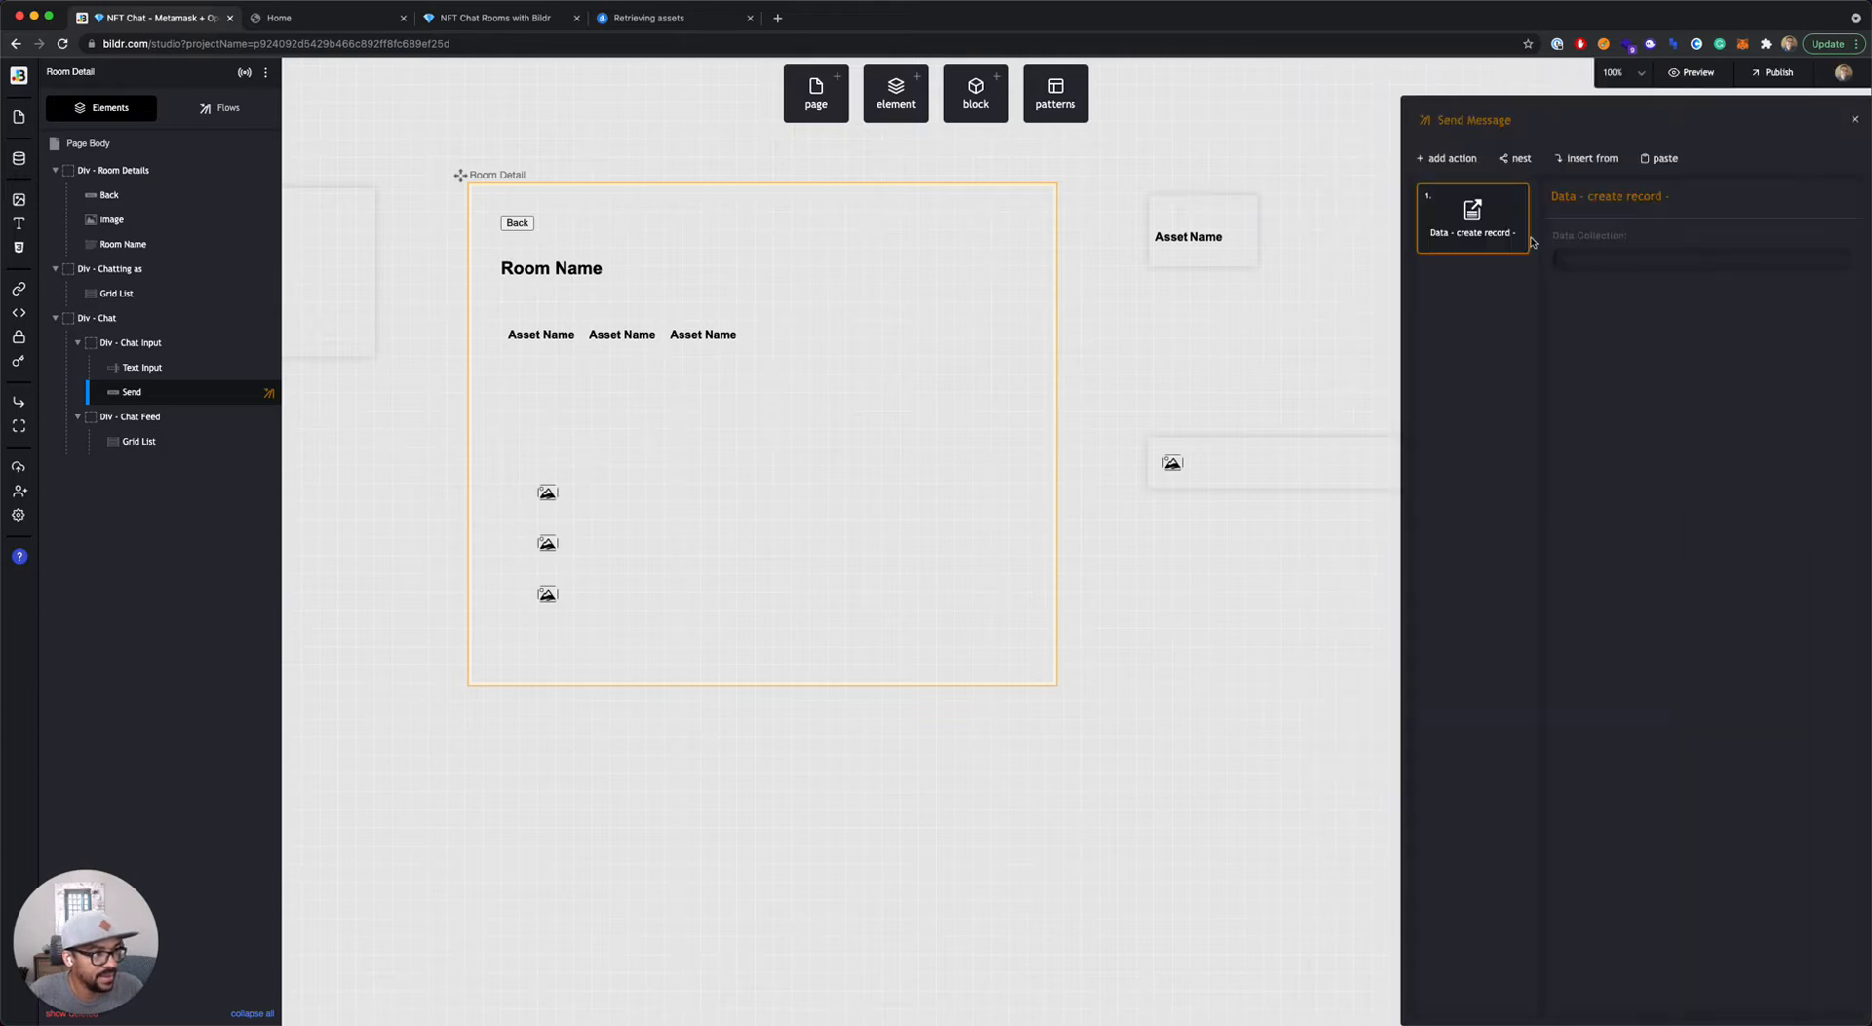
pyautogui.click(1646, 265)
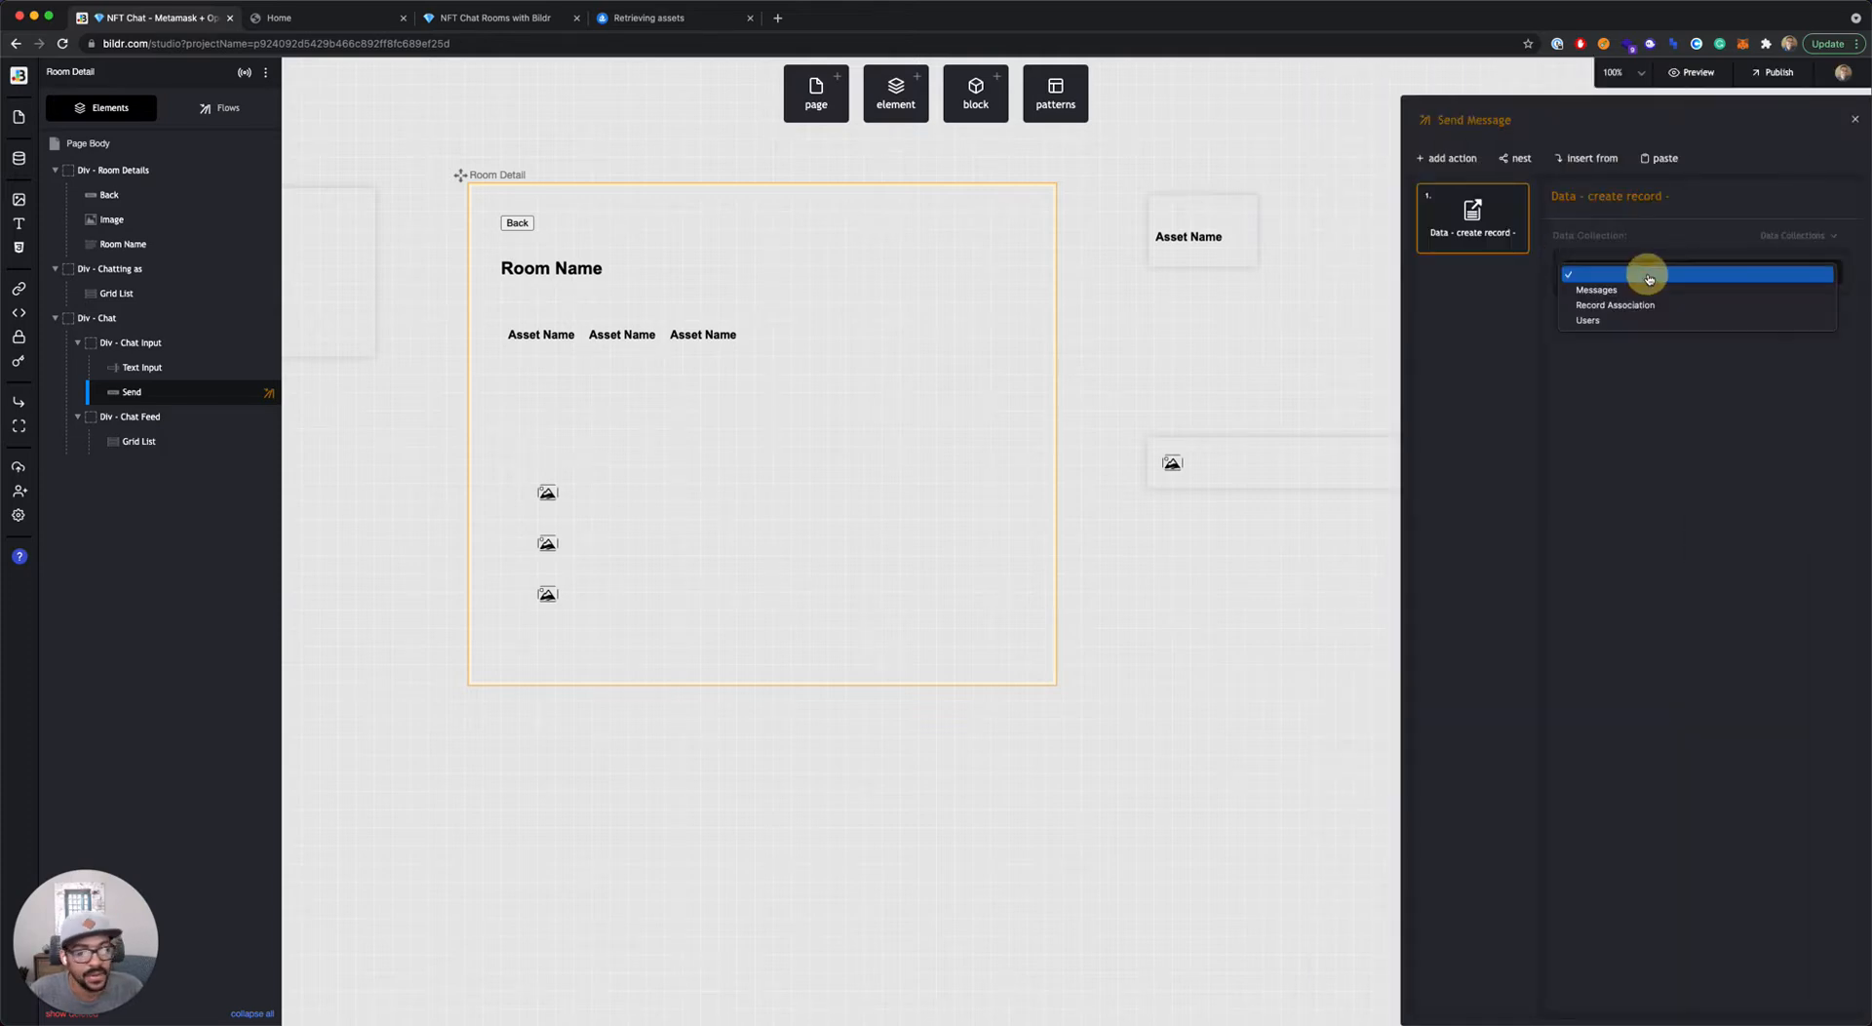
pyautogui.click(1630, 297)
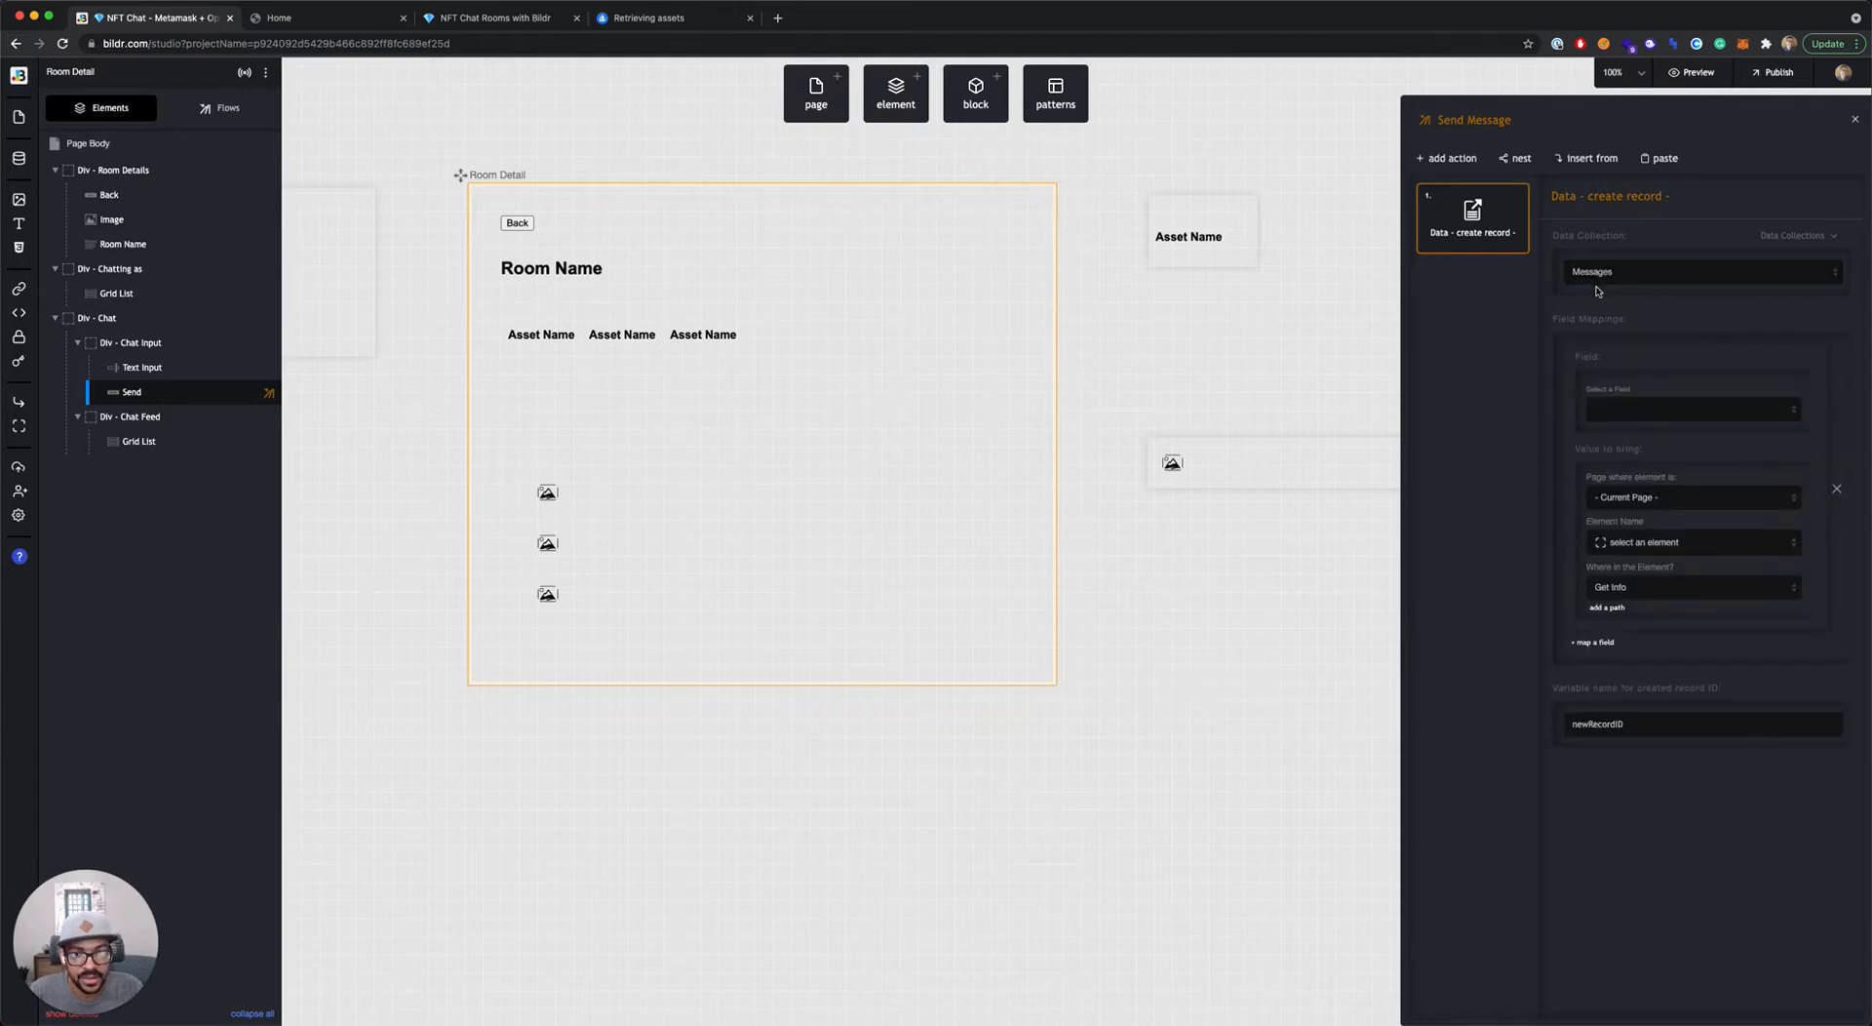
# Step: Map the Asset ID field to the variable assetID on the Current Page
pyautogui.click(1634, 418)
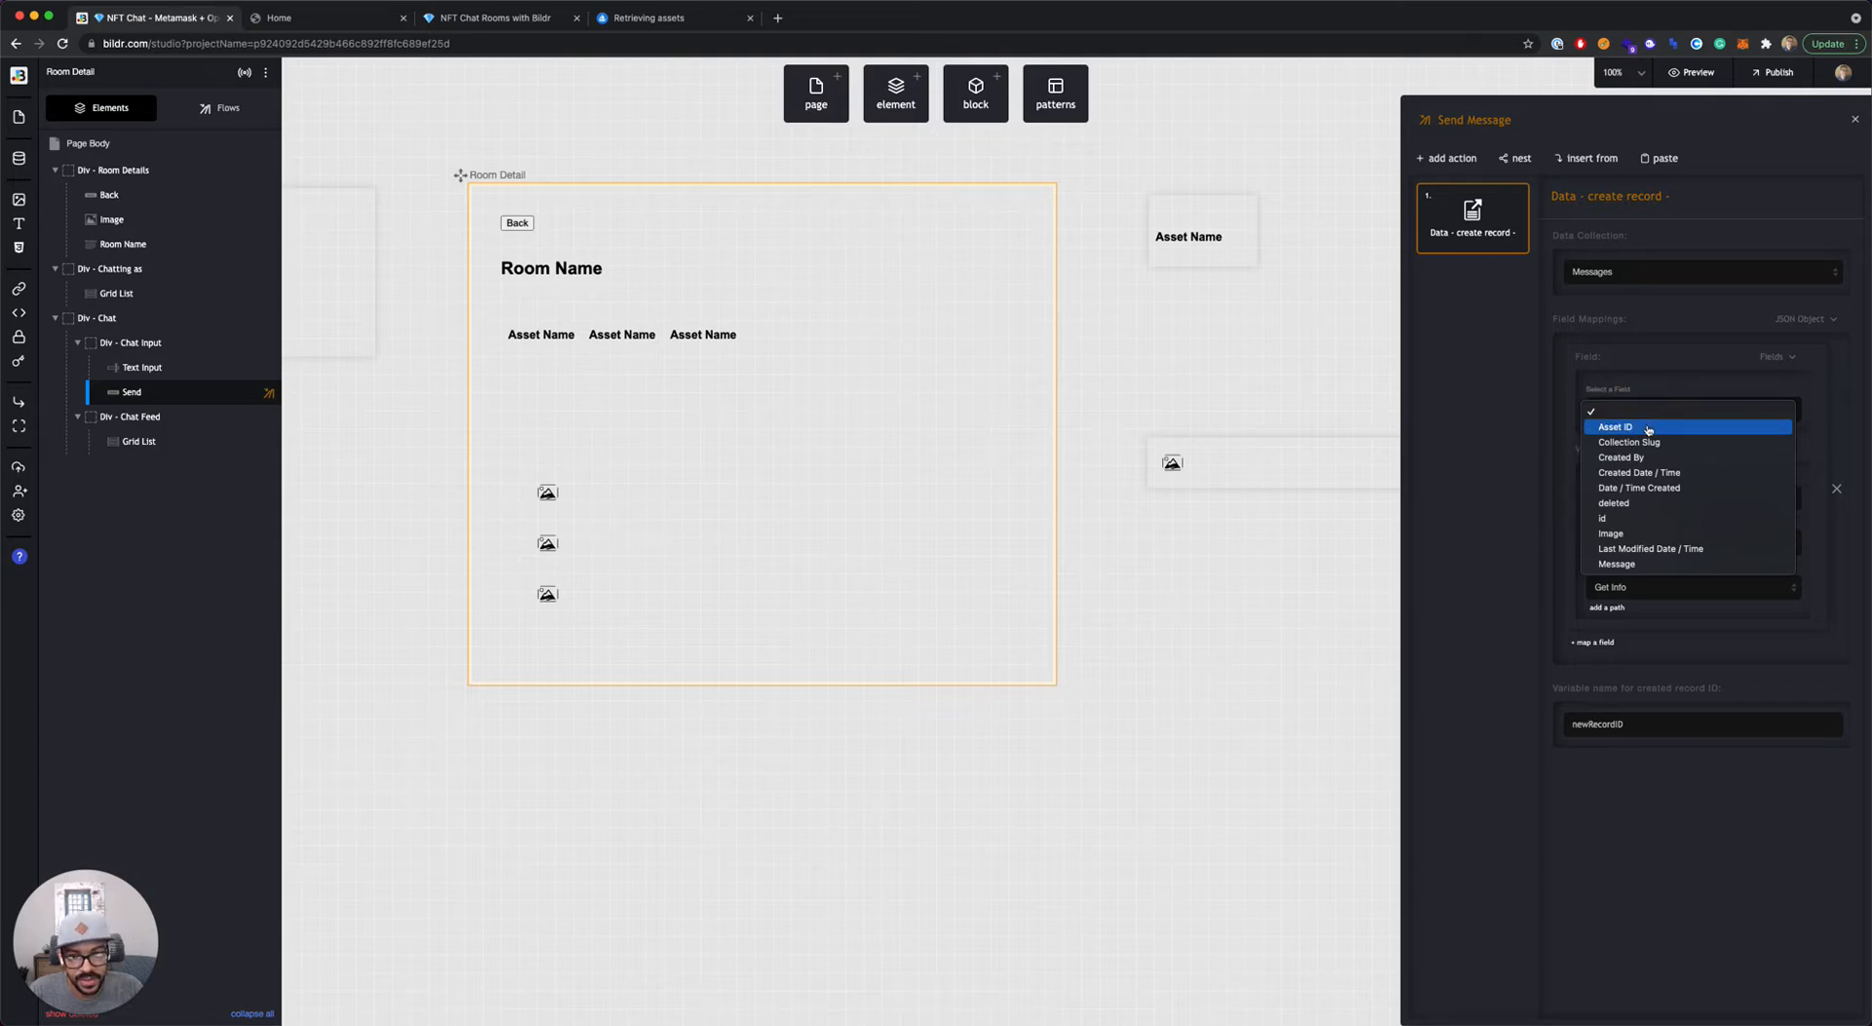
pyautogui.click(1647, 428)
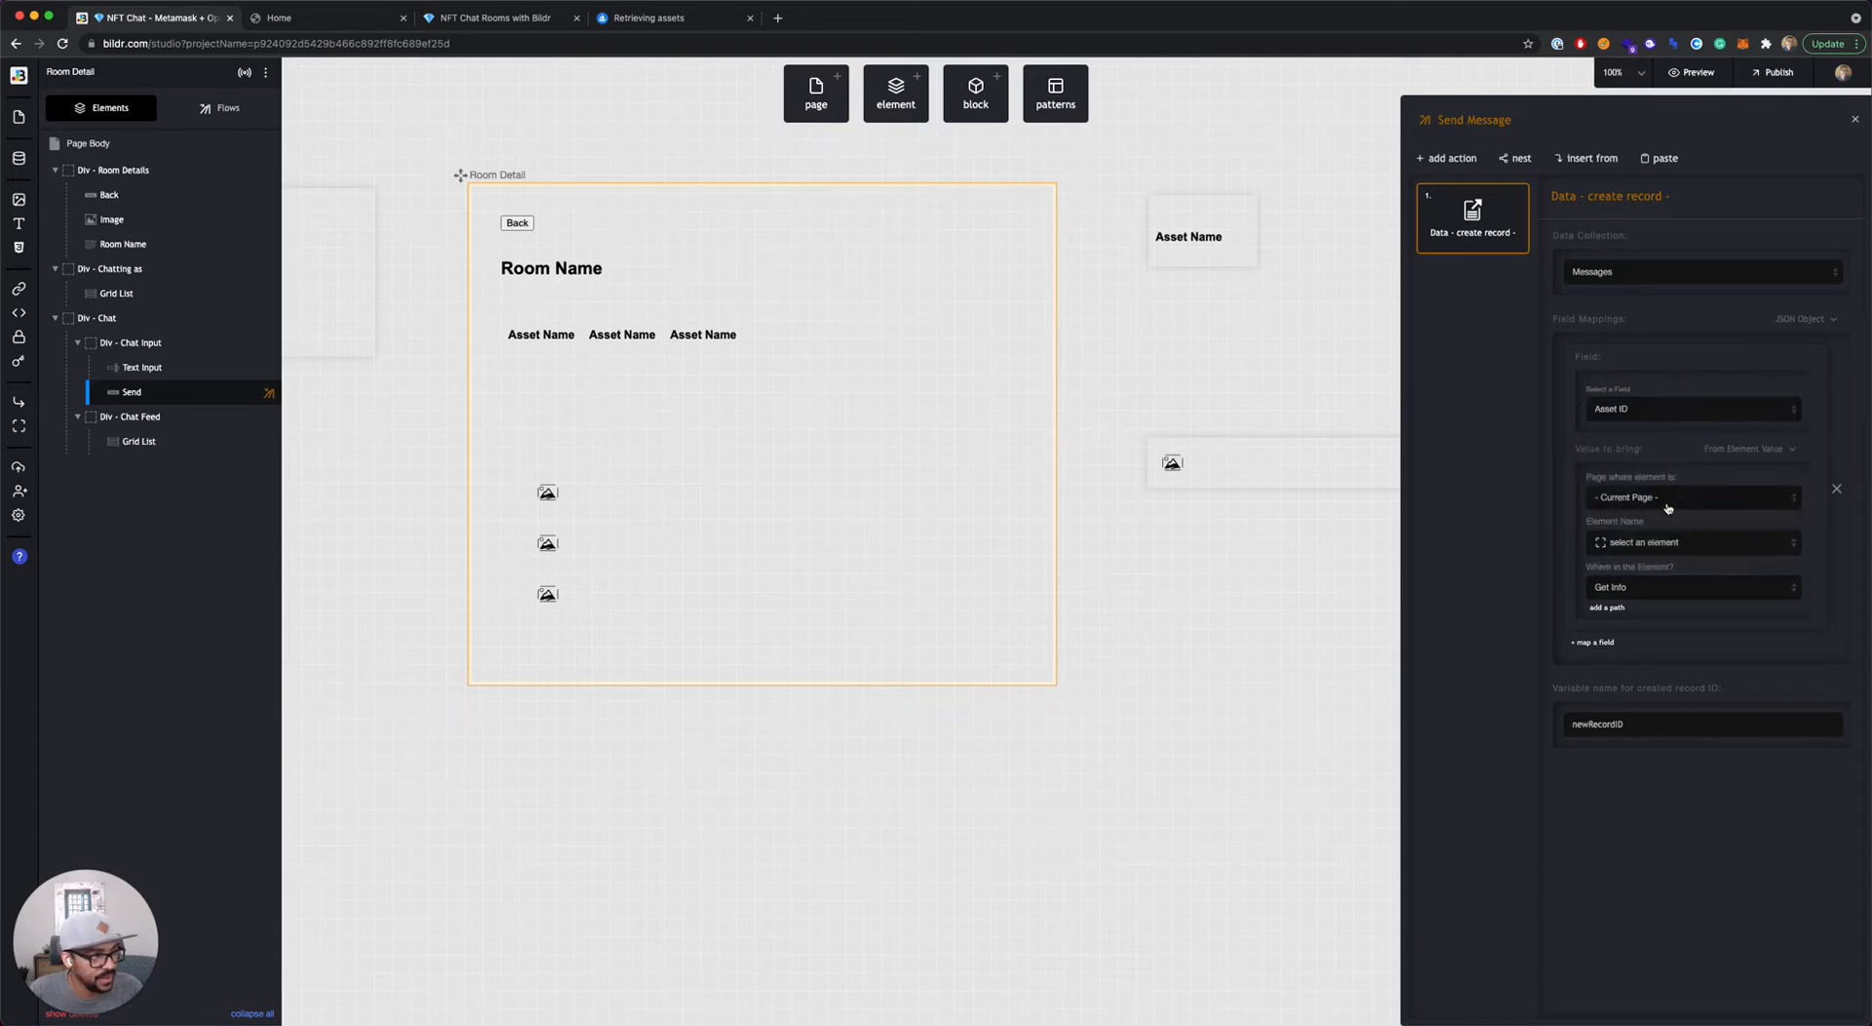
pyautogui.click(1750, 449)
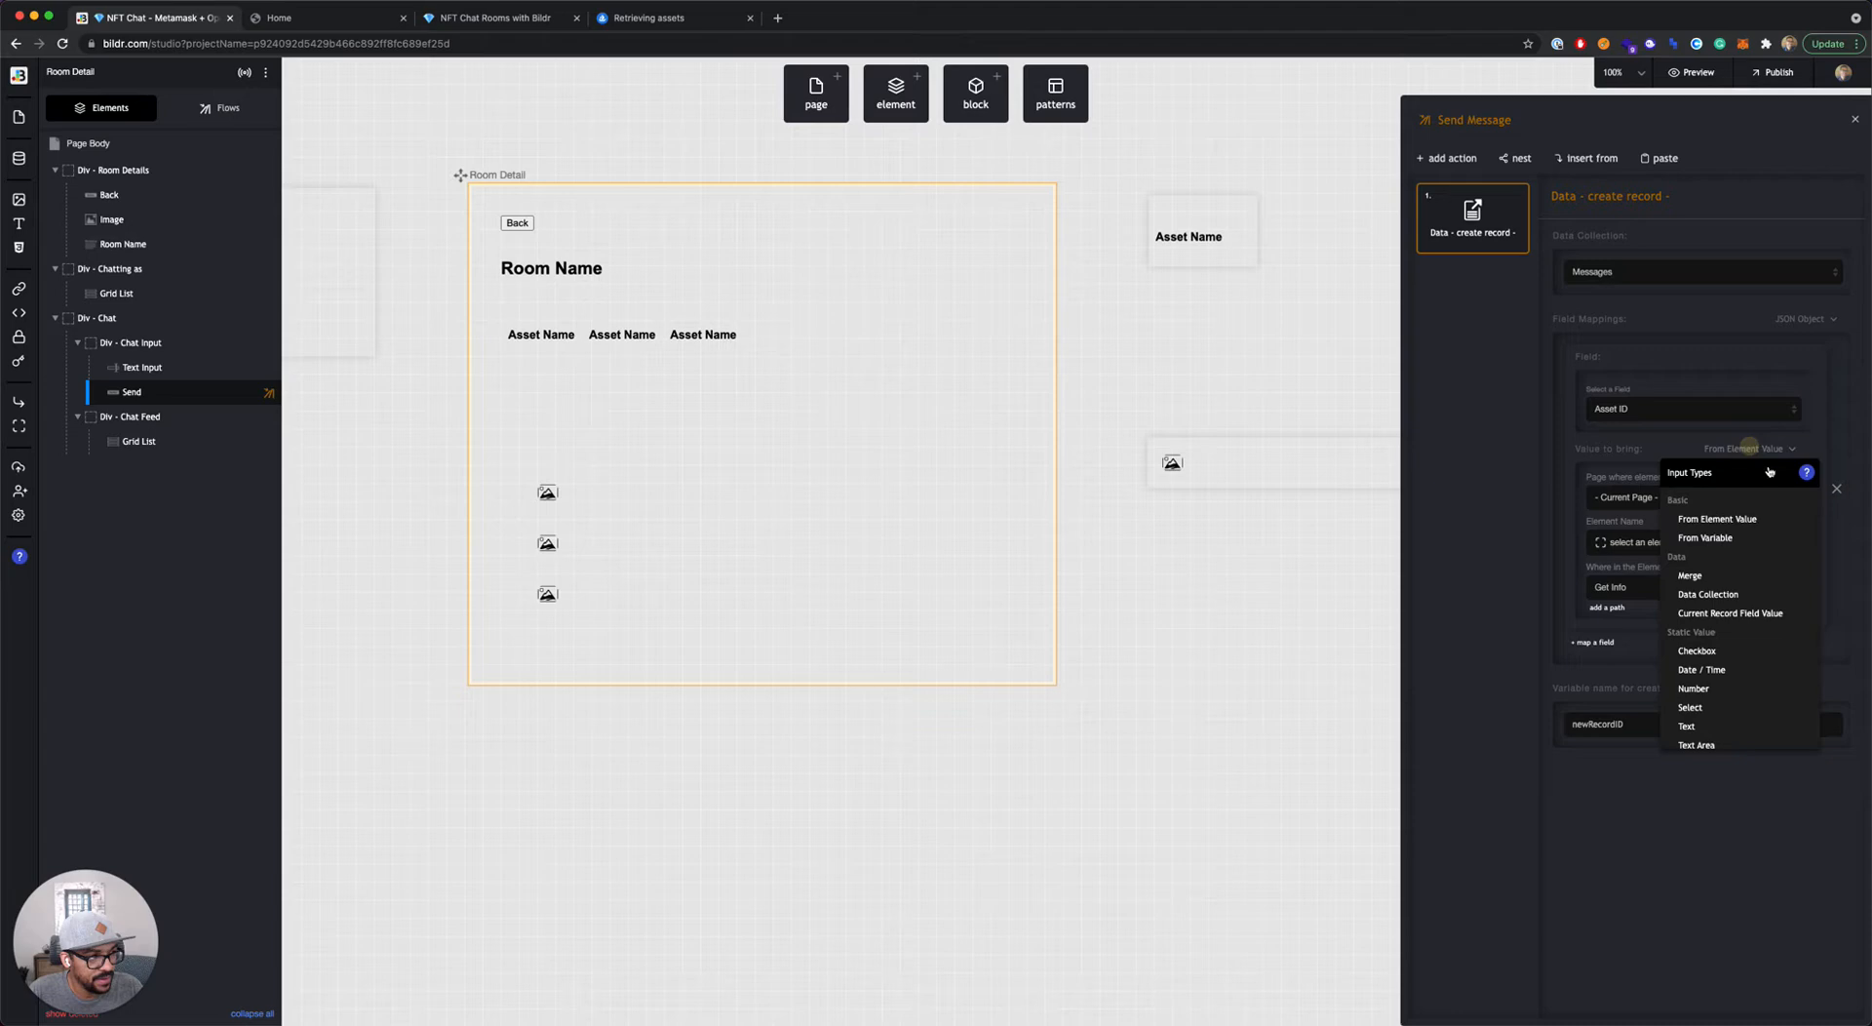
pyautogui.click(1704, 535)
pyautogui.click(1641, 548)
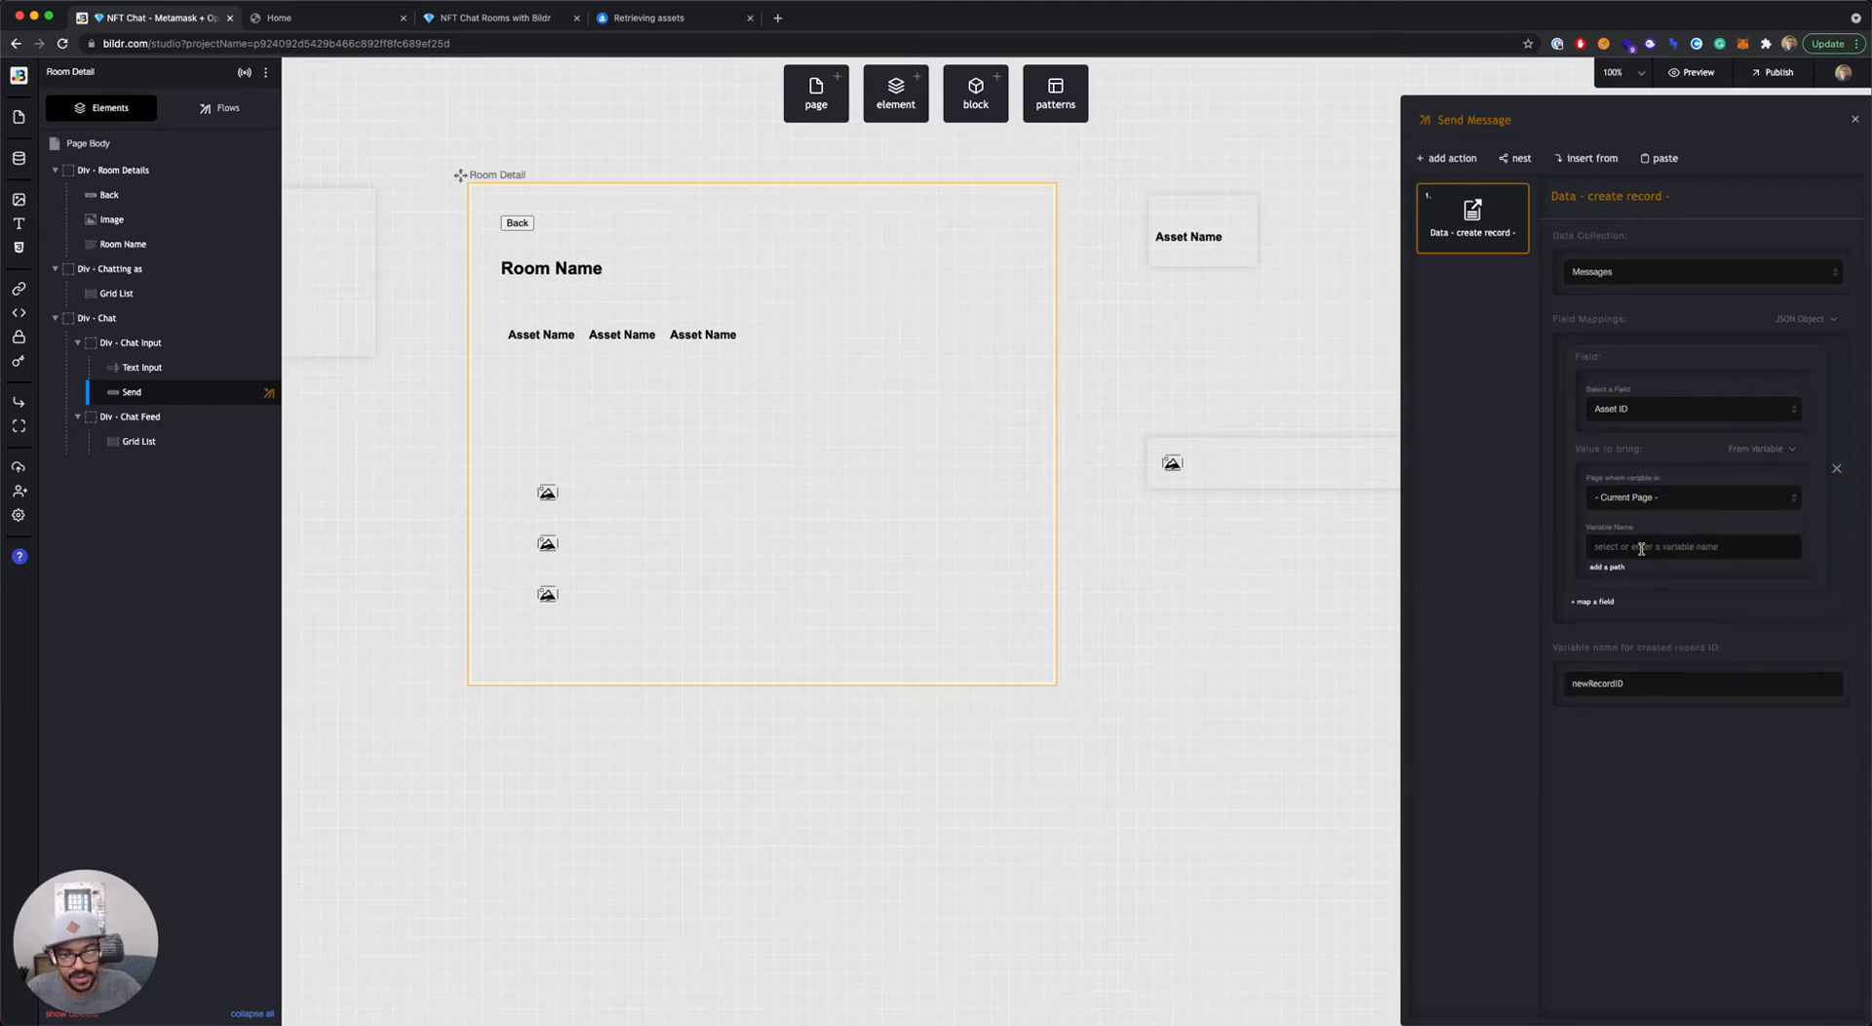
pyautogui.write('assetID')
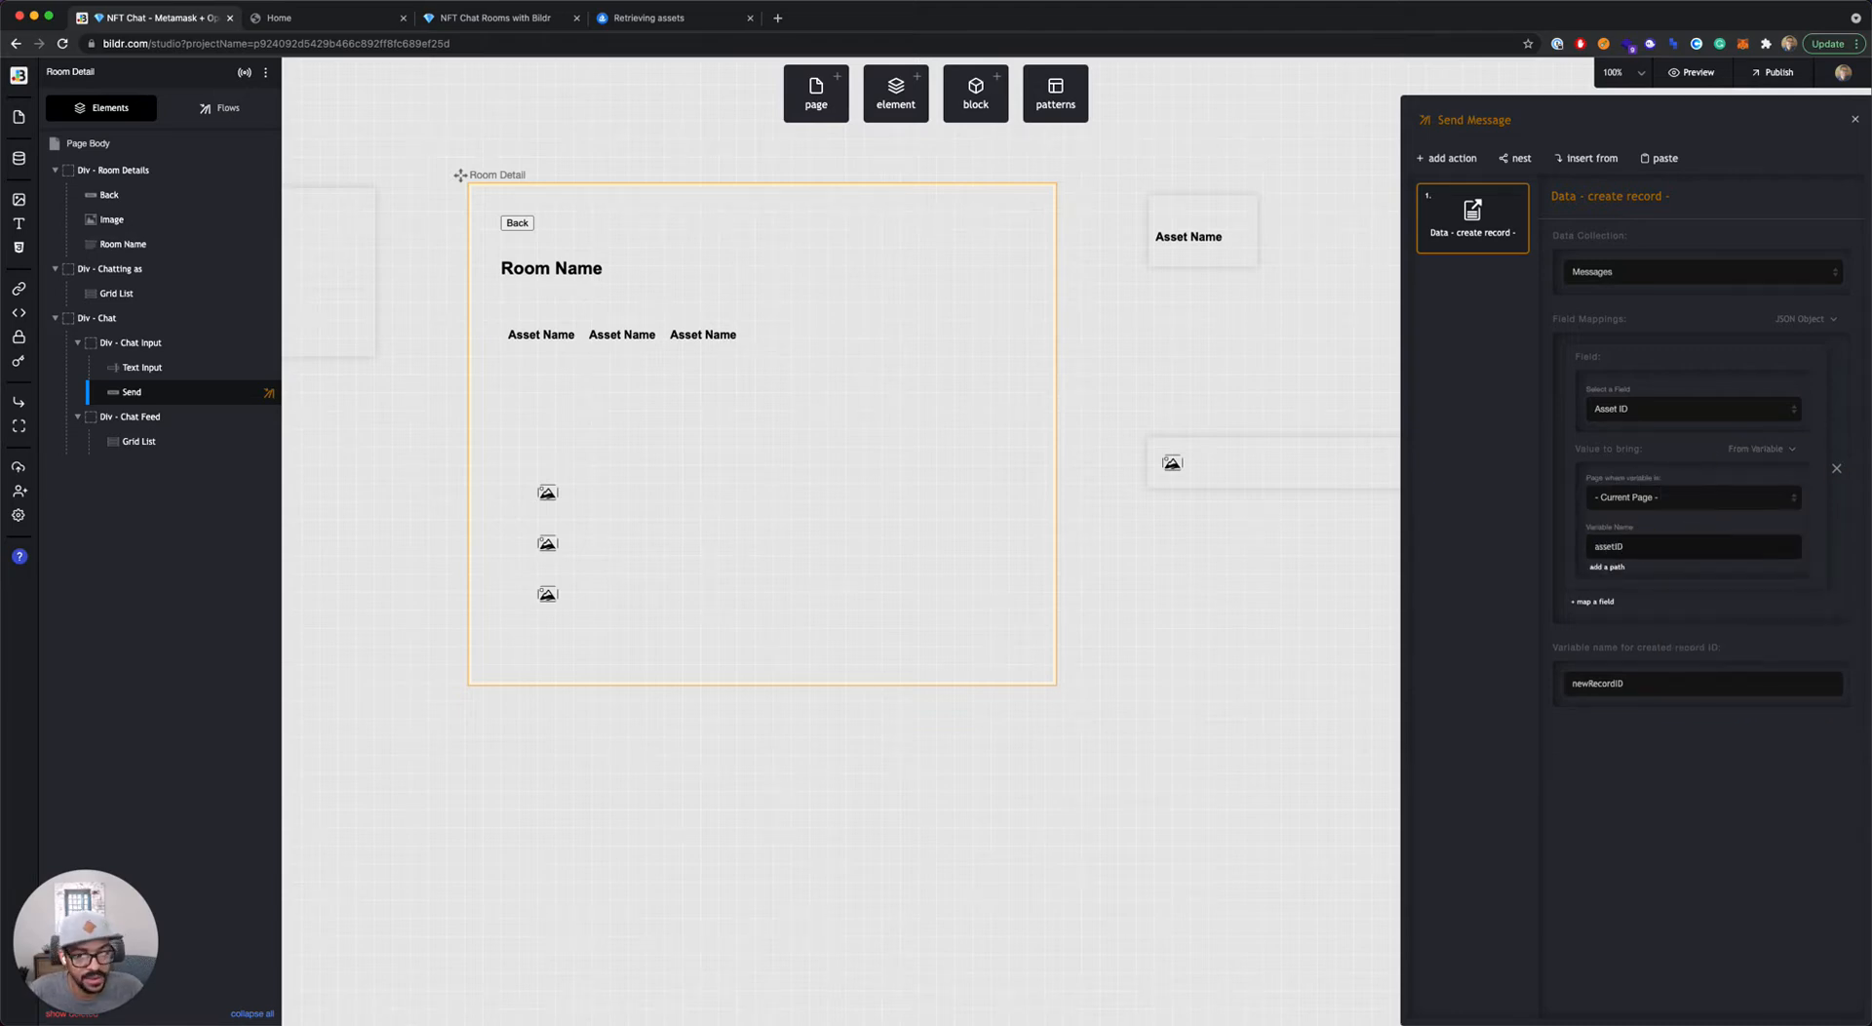
# Step: Add a mapping of the Collection Slug field to the variable collectionSlug on the Current Page
pyautogui.click(1595, 603)
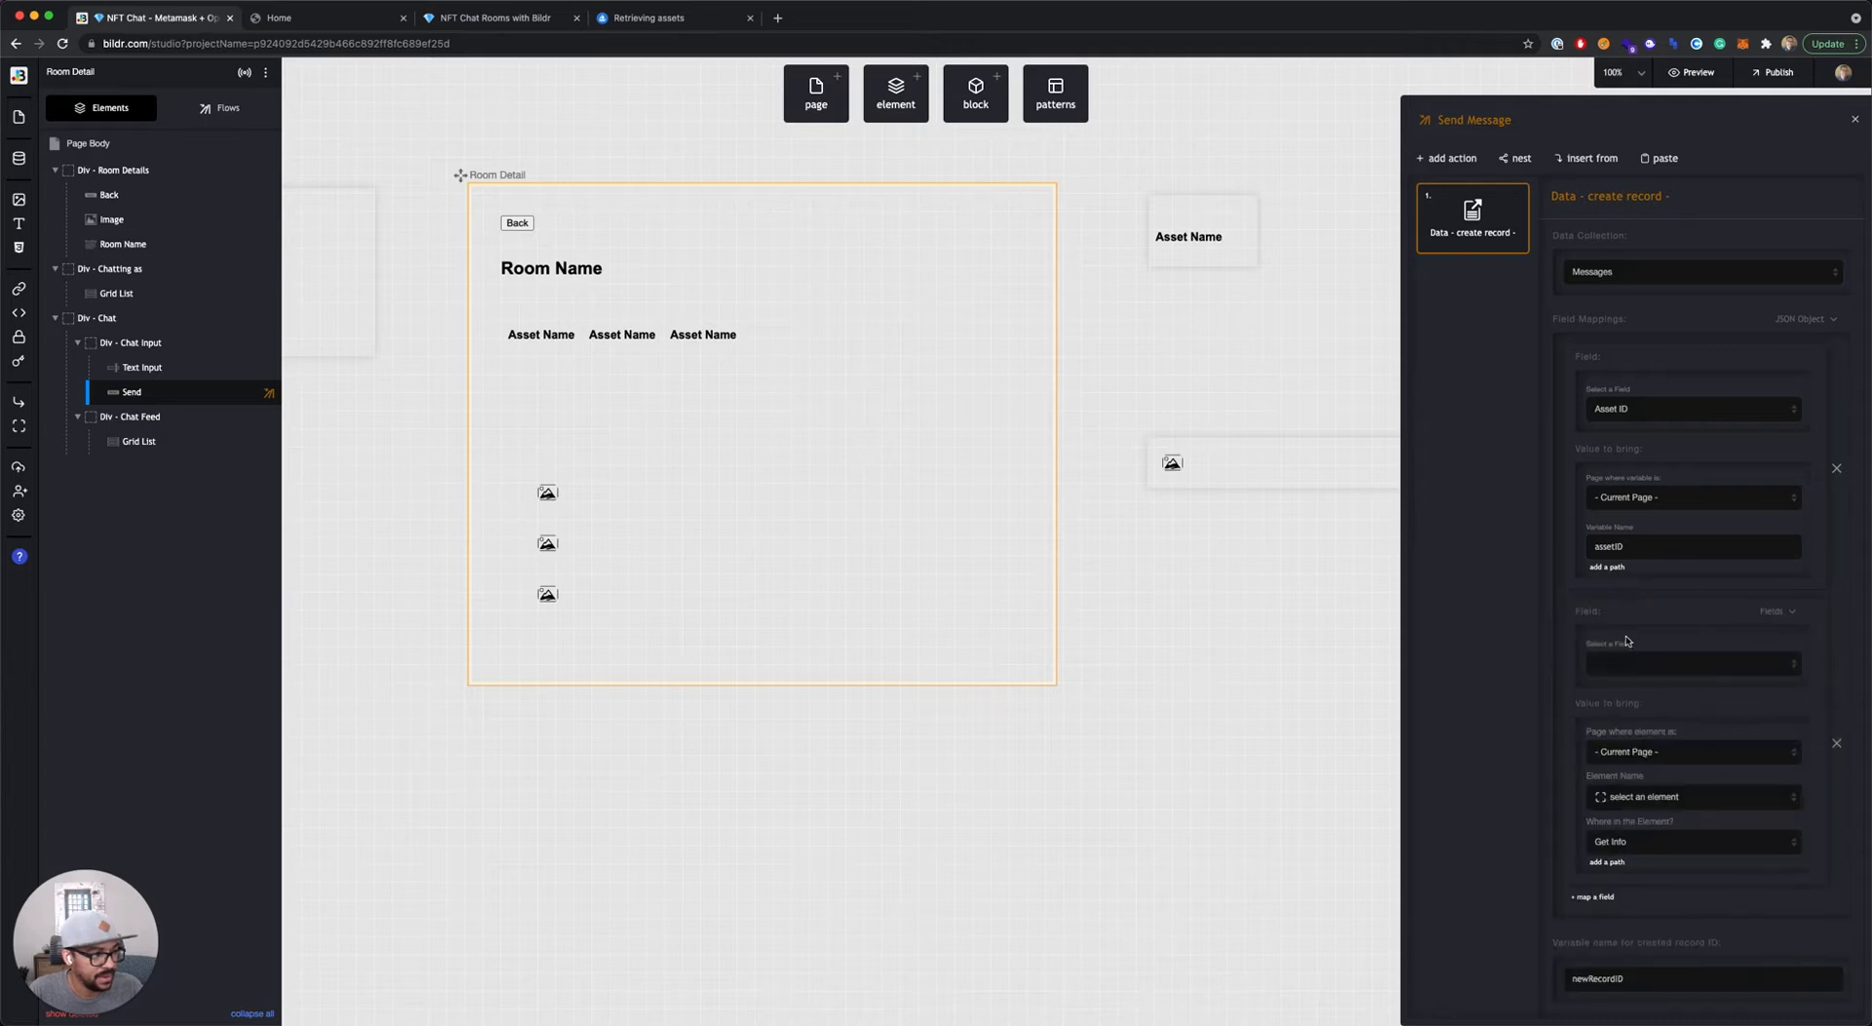
pyautogui.click(1626, 663)
pyautogui.click(1652, 701)
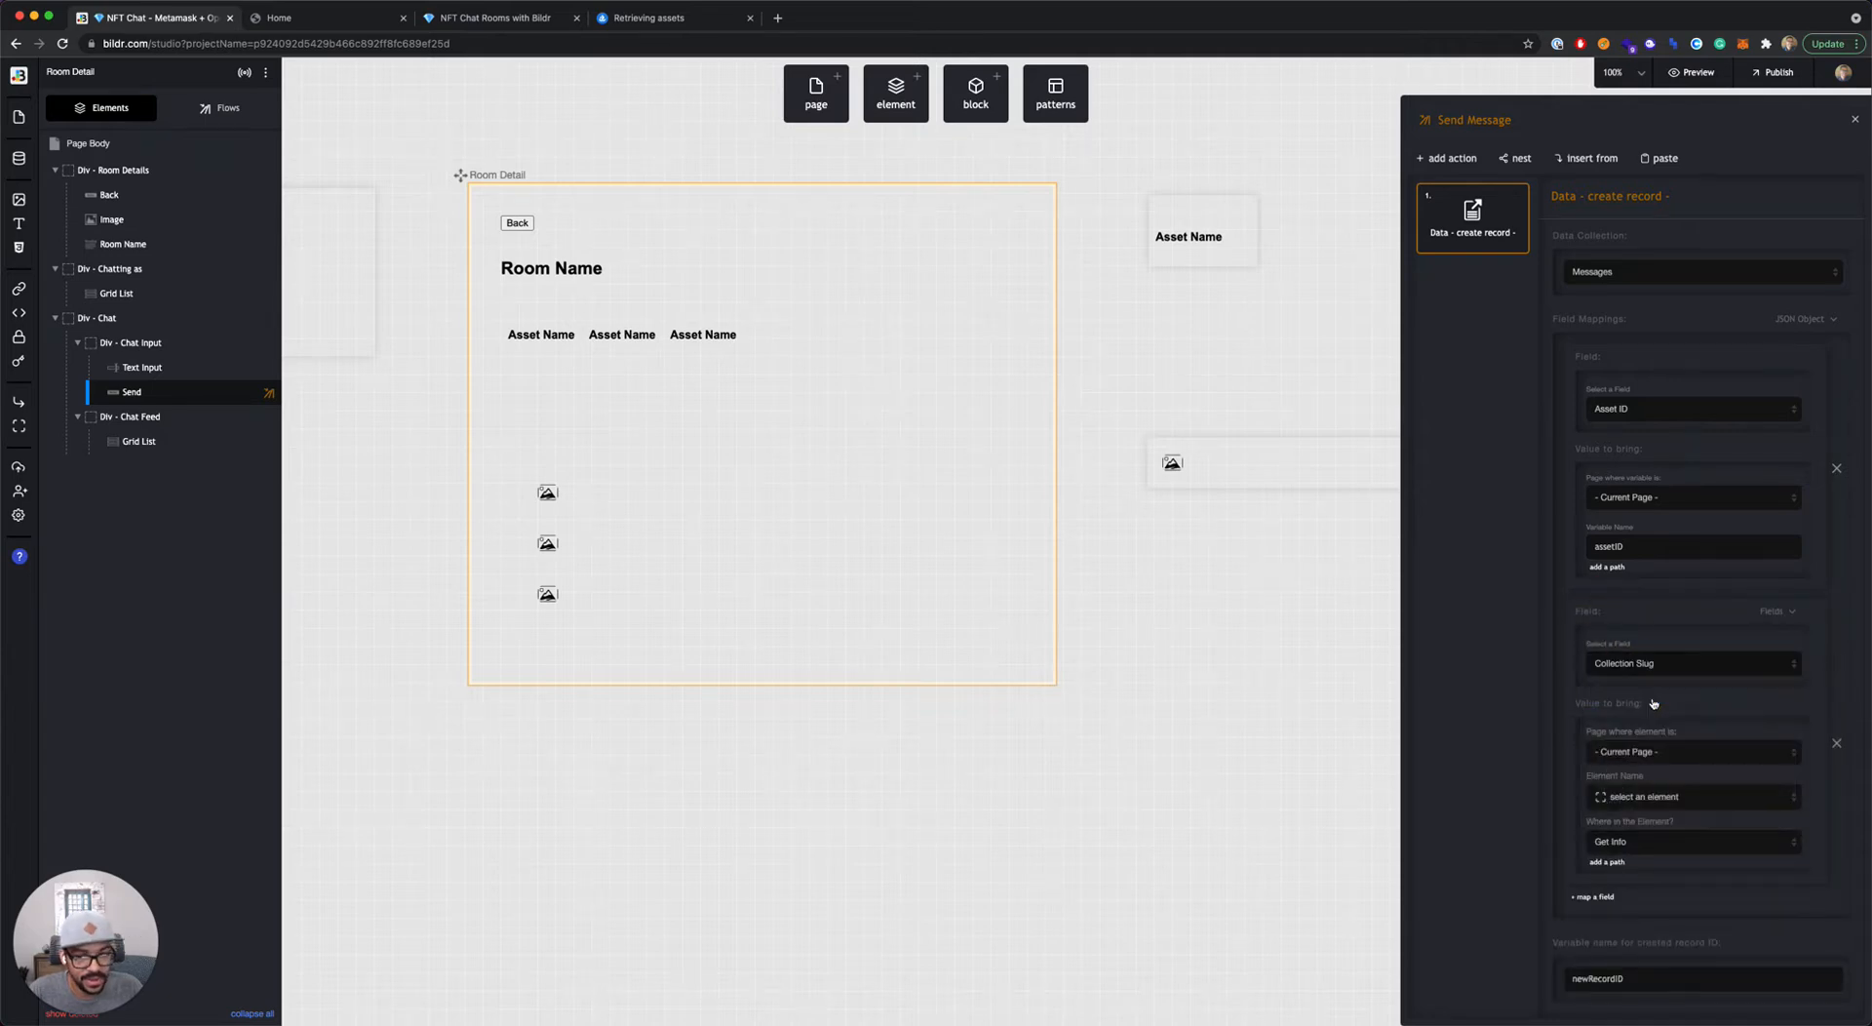
pyautogui.click(1747, 703)
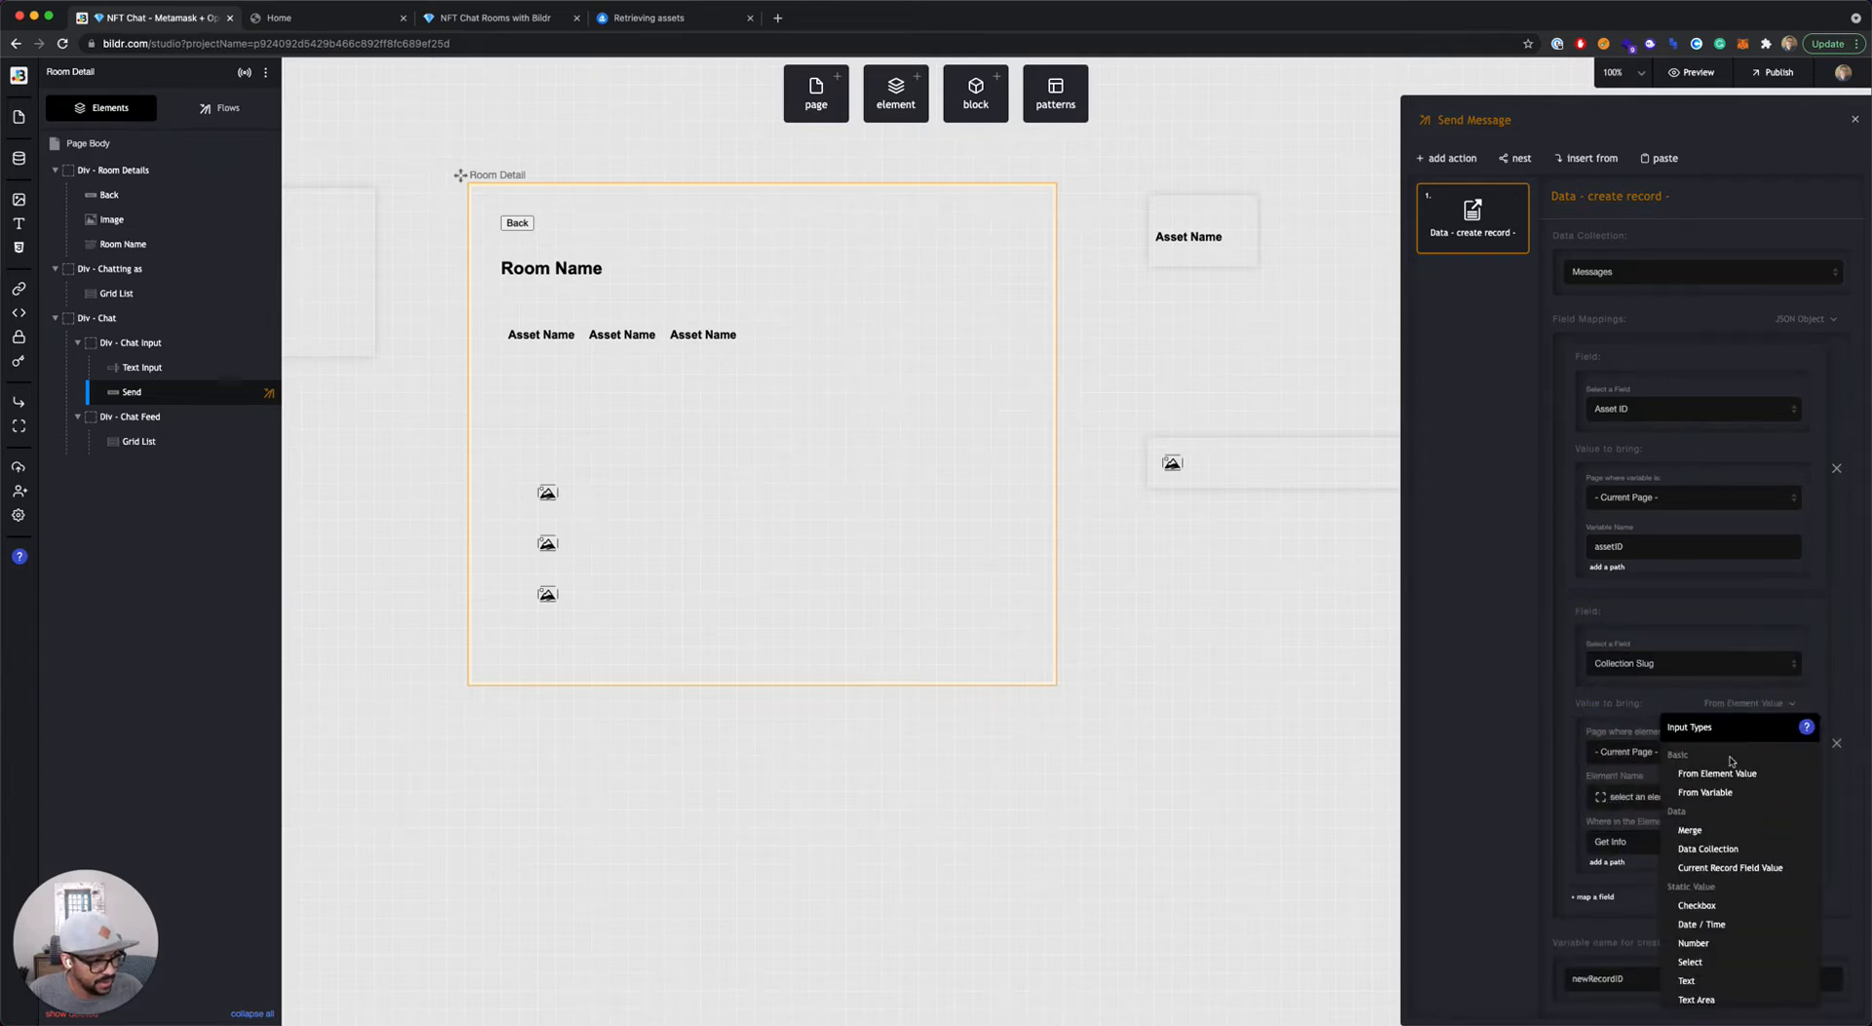
pyautogui.click(1706, 791)
pyautogui.click(1635, 801)
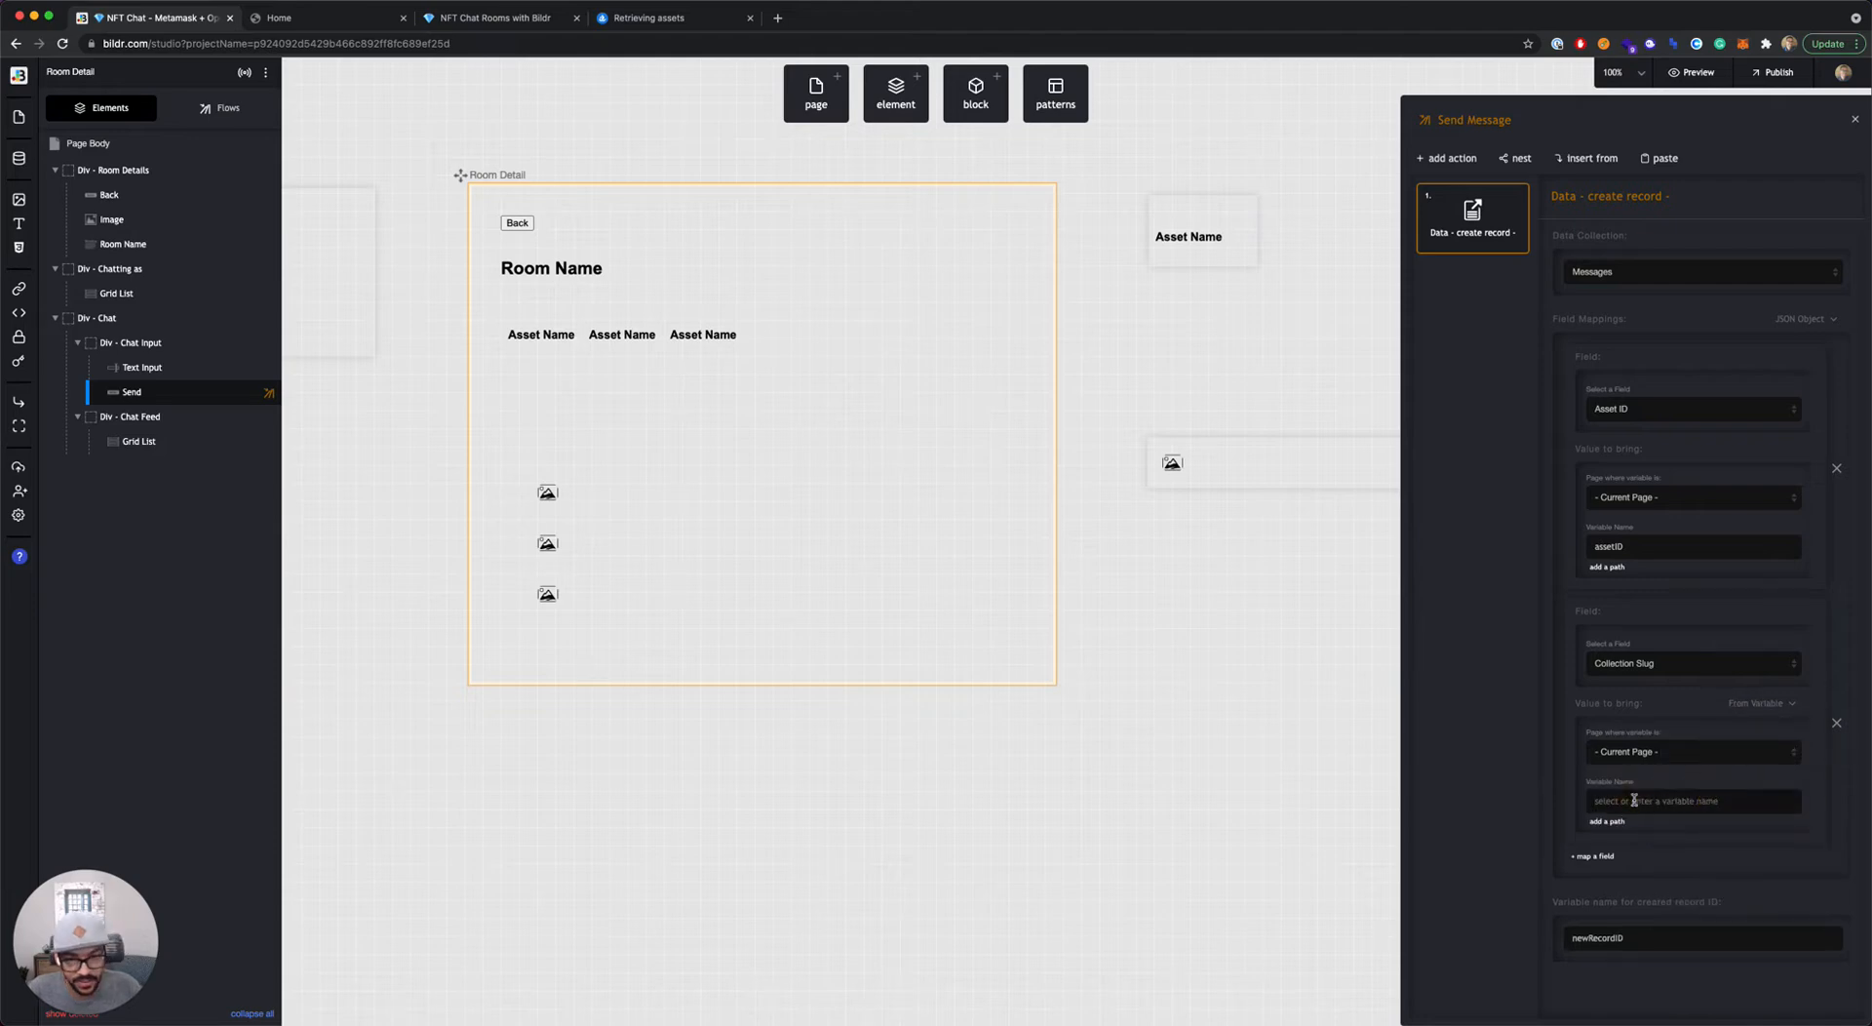
pyautogui.write('collectionS')
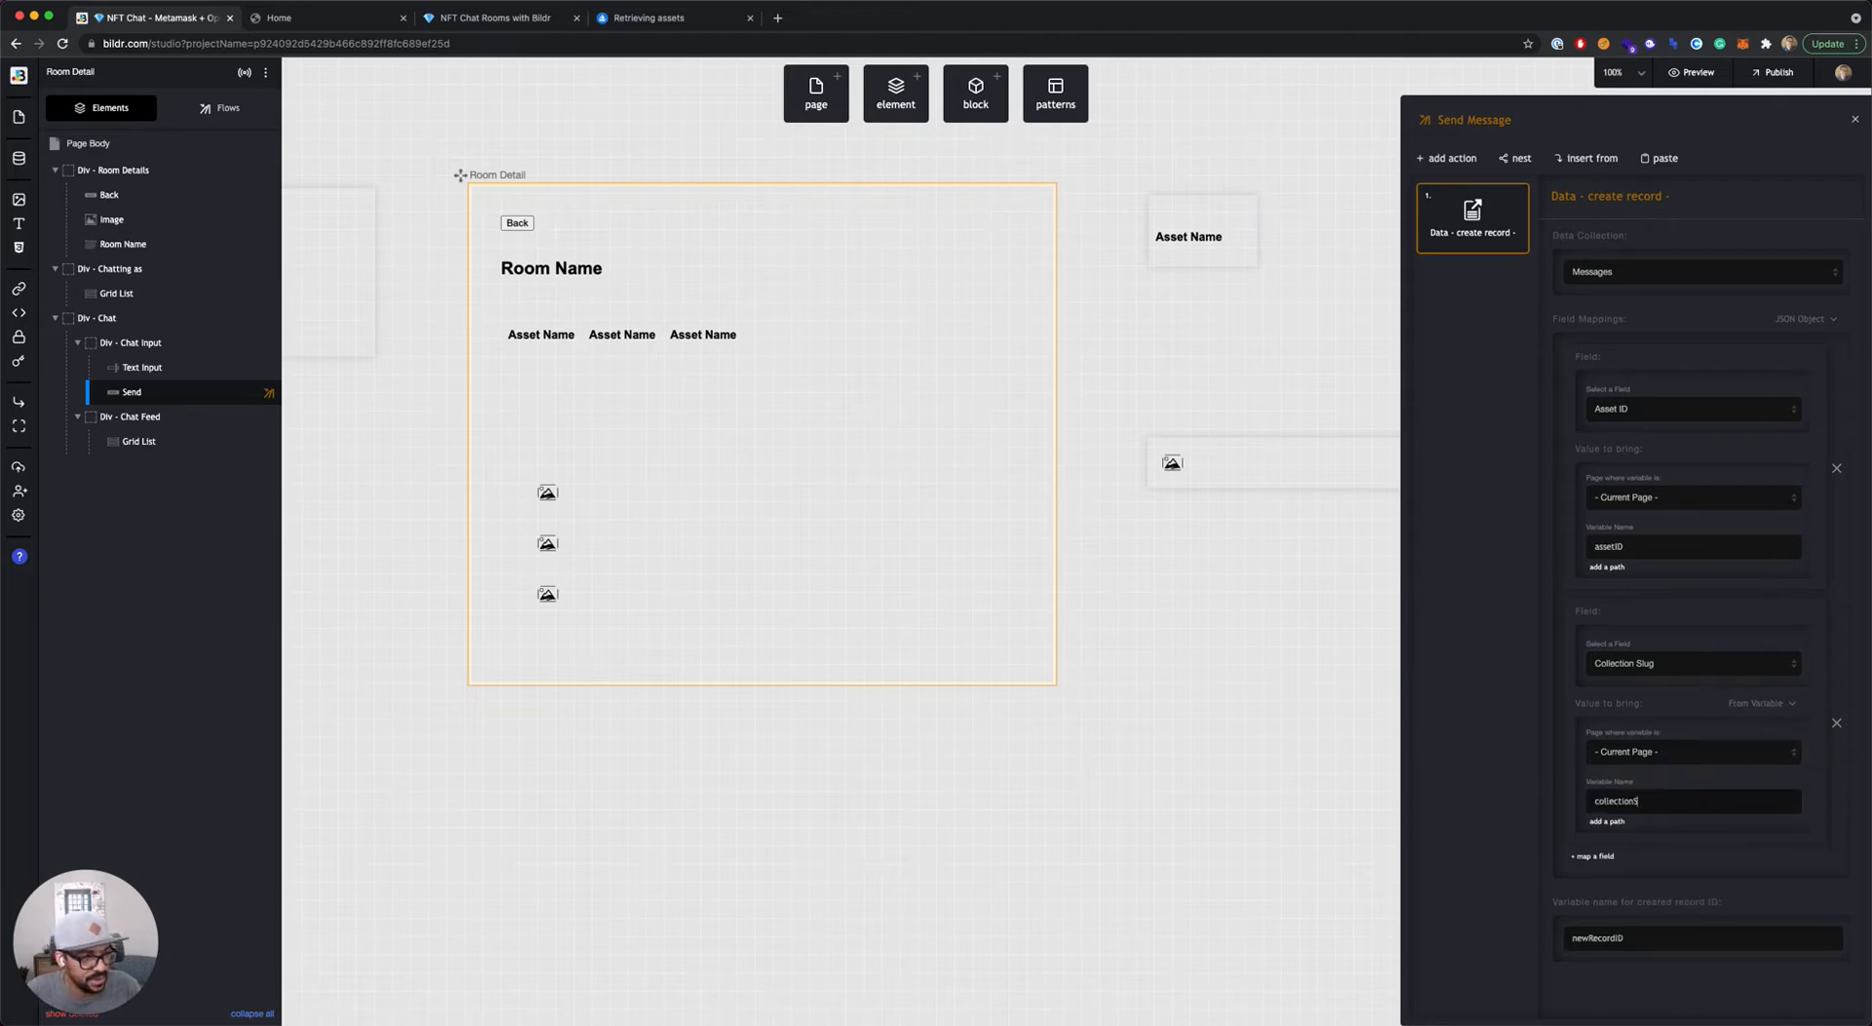
pyautogui.write('lug')
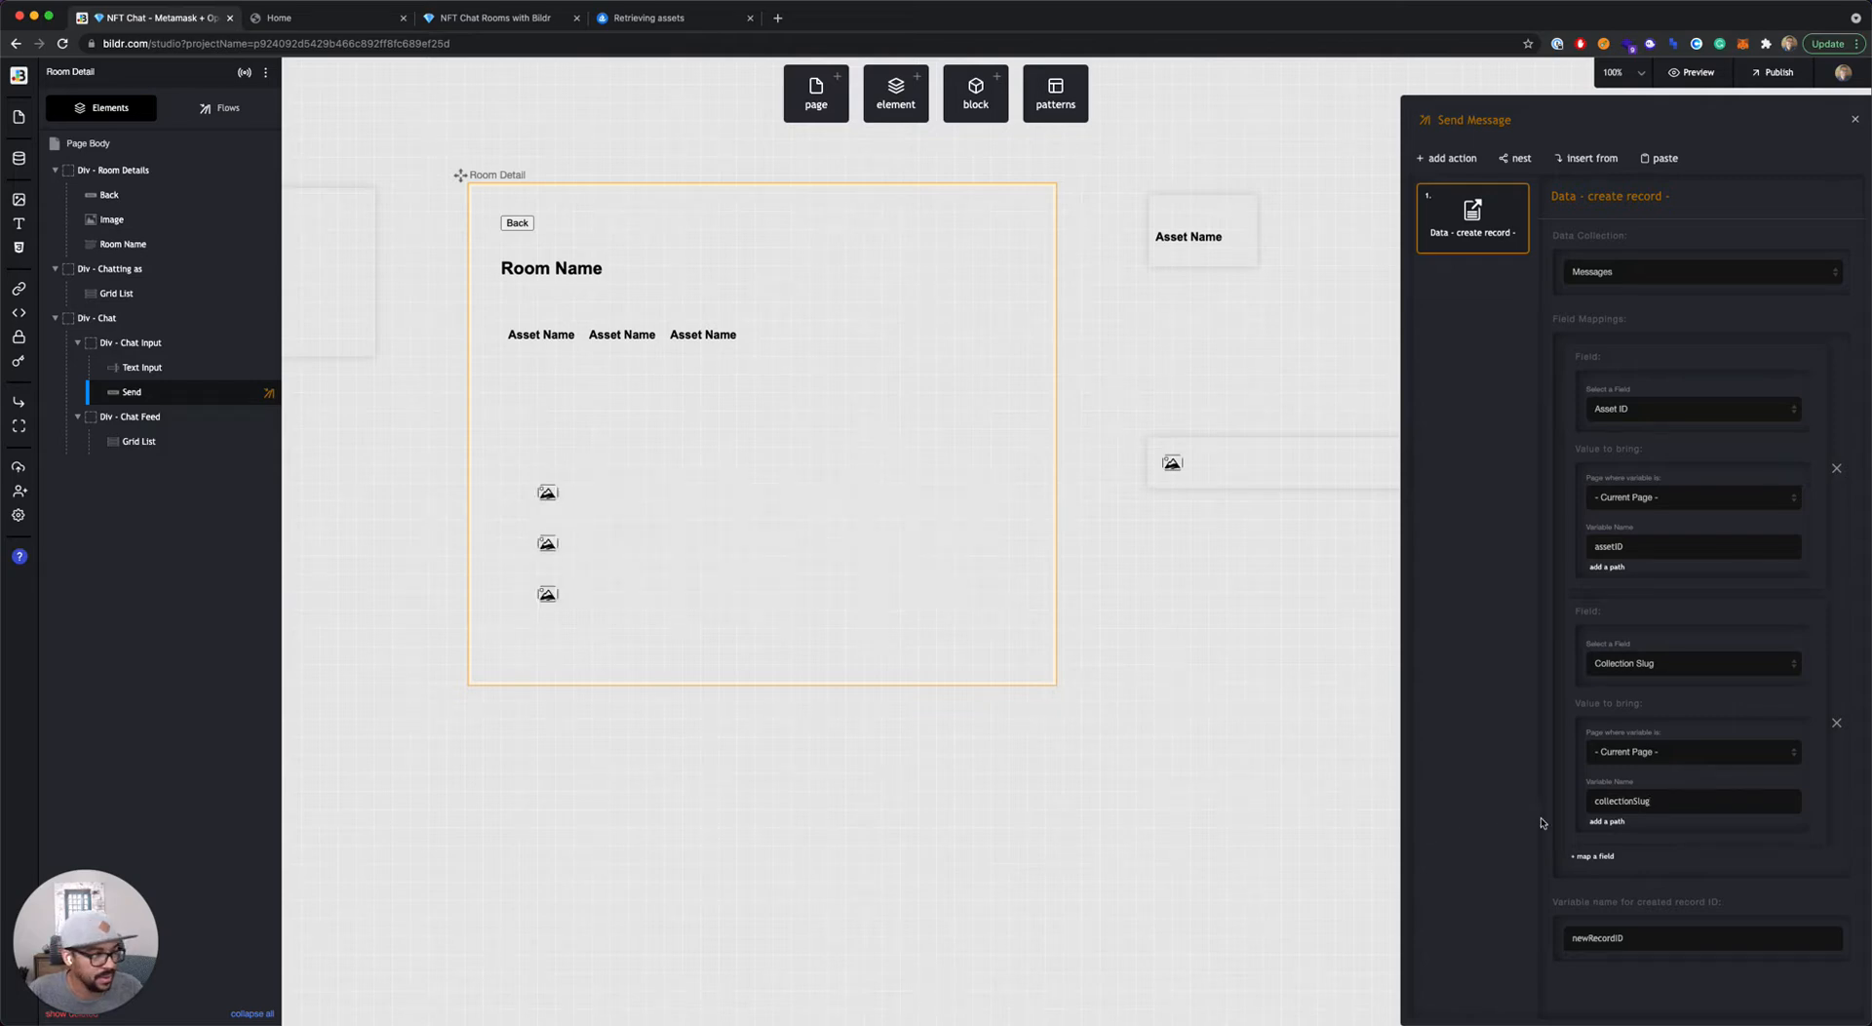
# Step: Add a mapping of the Image field to the variable assetImage on the Current Page
pyautogui.click(1594, 856)
pyautogui.click(1636, 916)
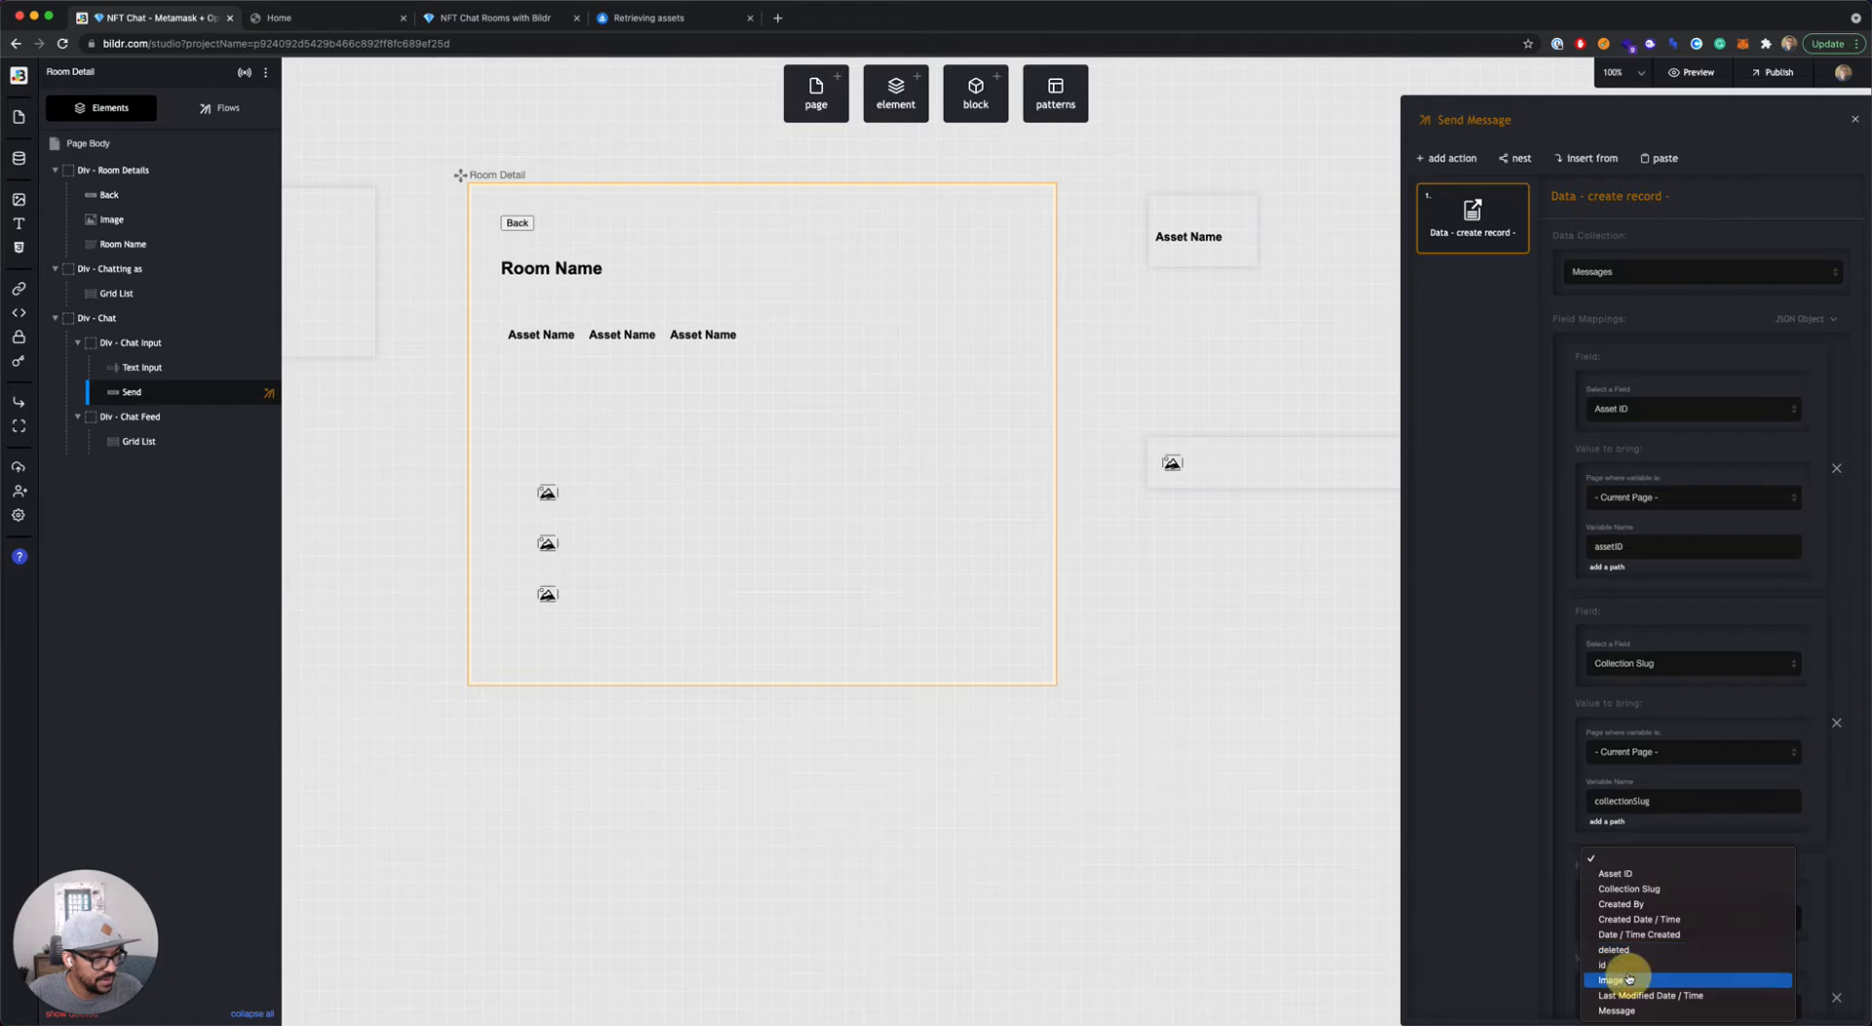
pyautogui.click(1629, 980)
pyautogui.scroll(-5, 1640, 780)
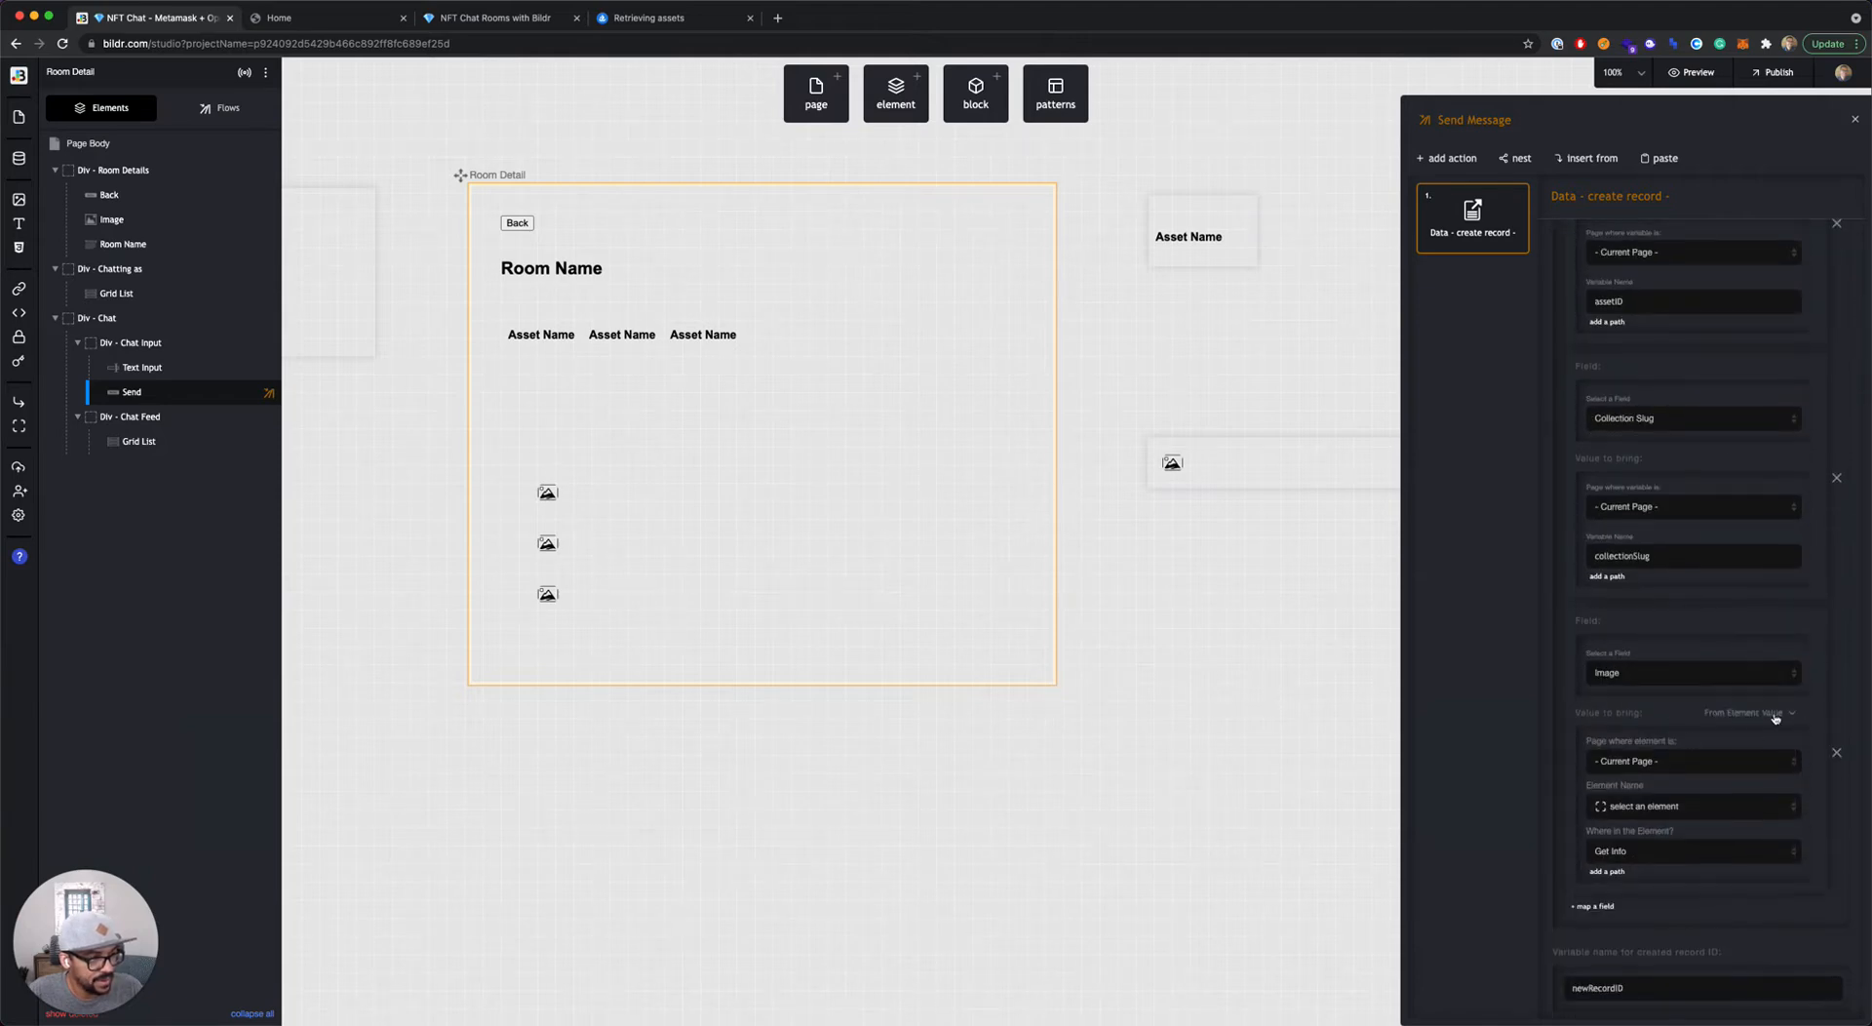
pyautogui.click(1770, 712)
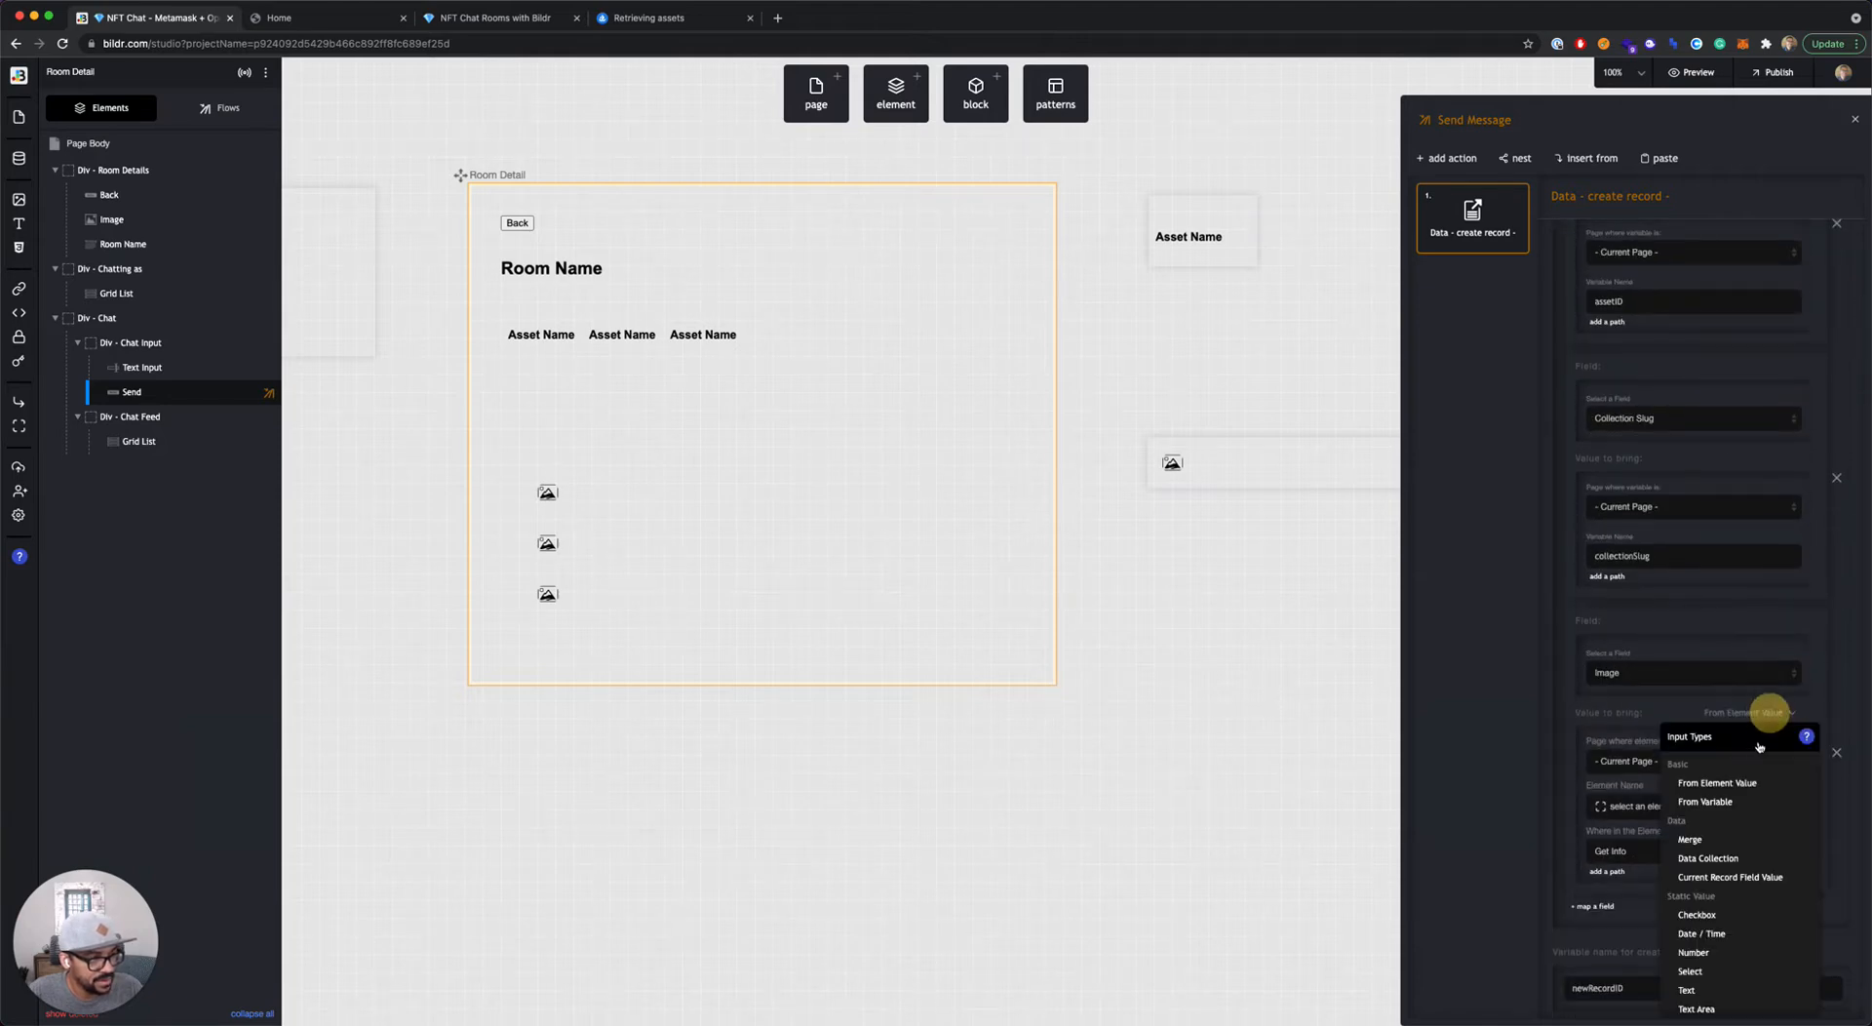
pyautogui.click(1724, 801)
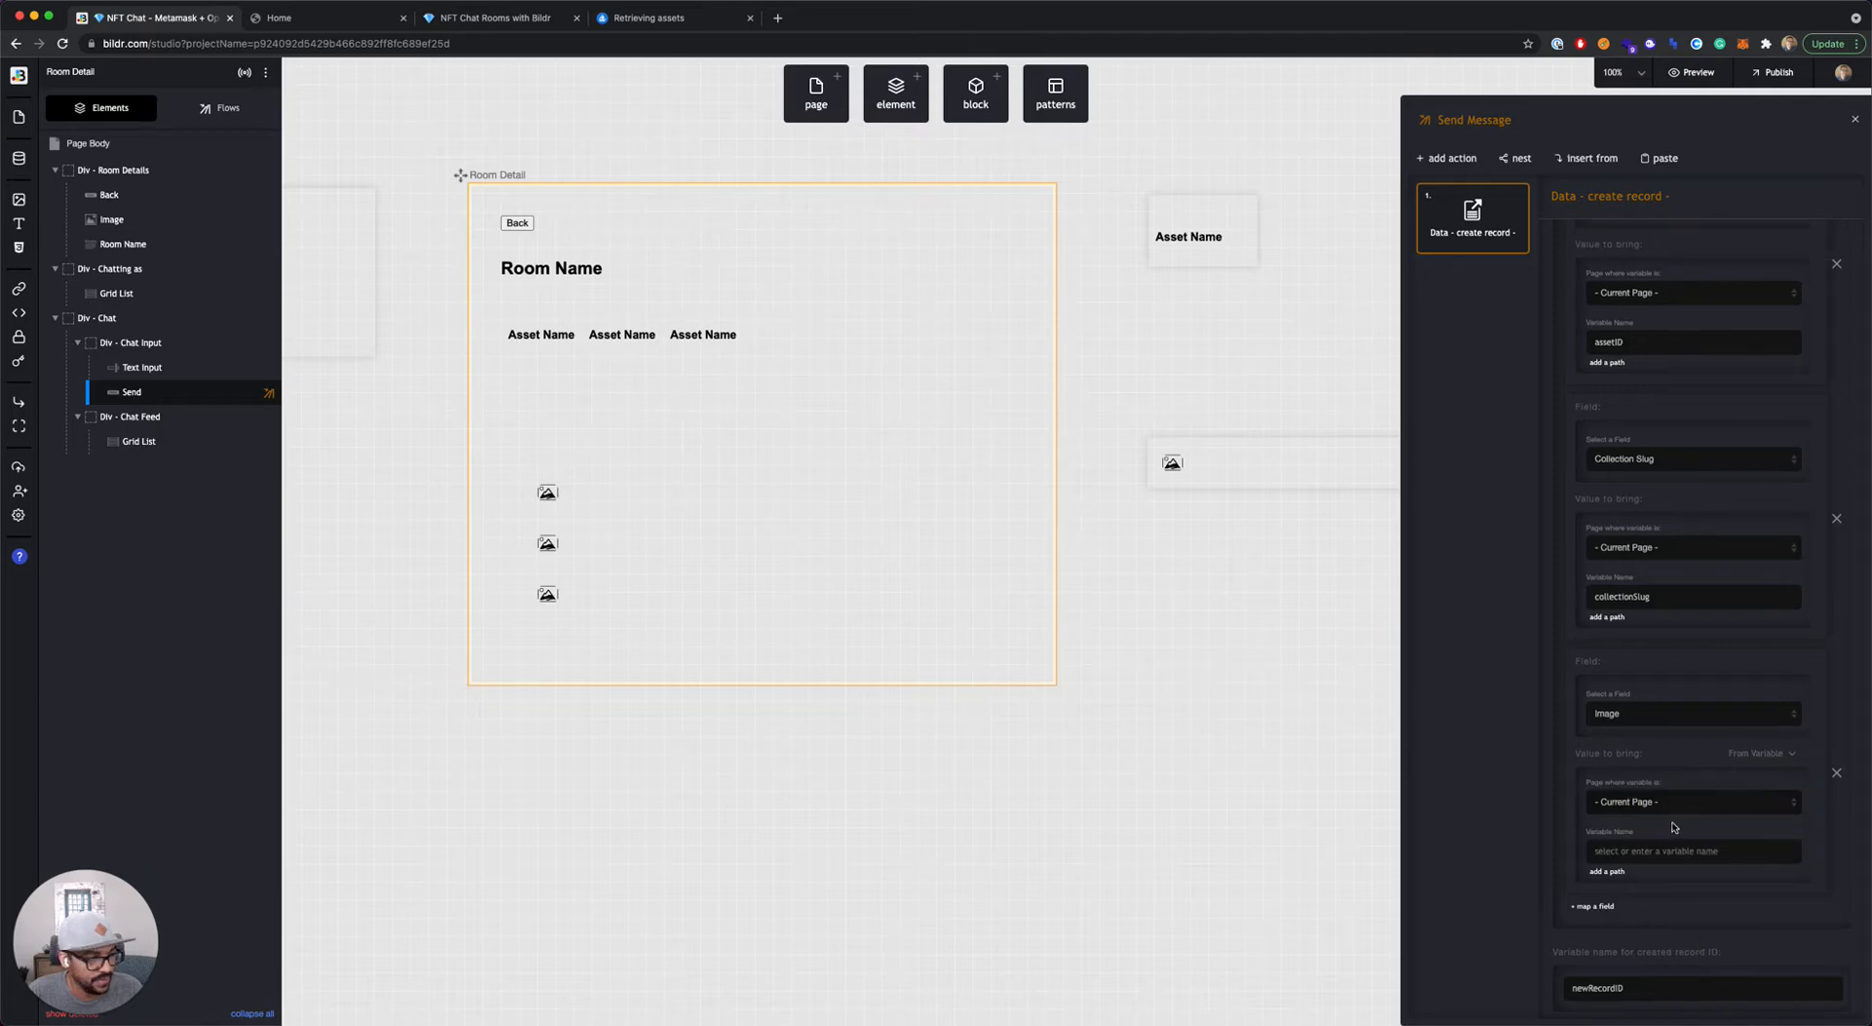
pyautogui.click(1651, 848)
pyautogui.write('asset')
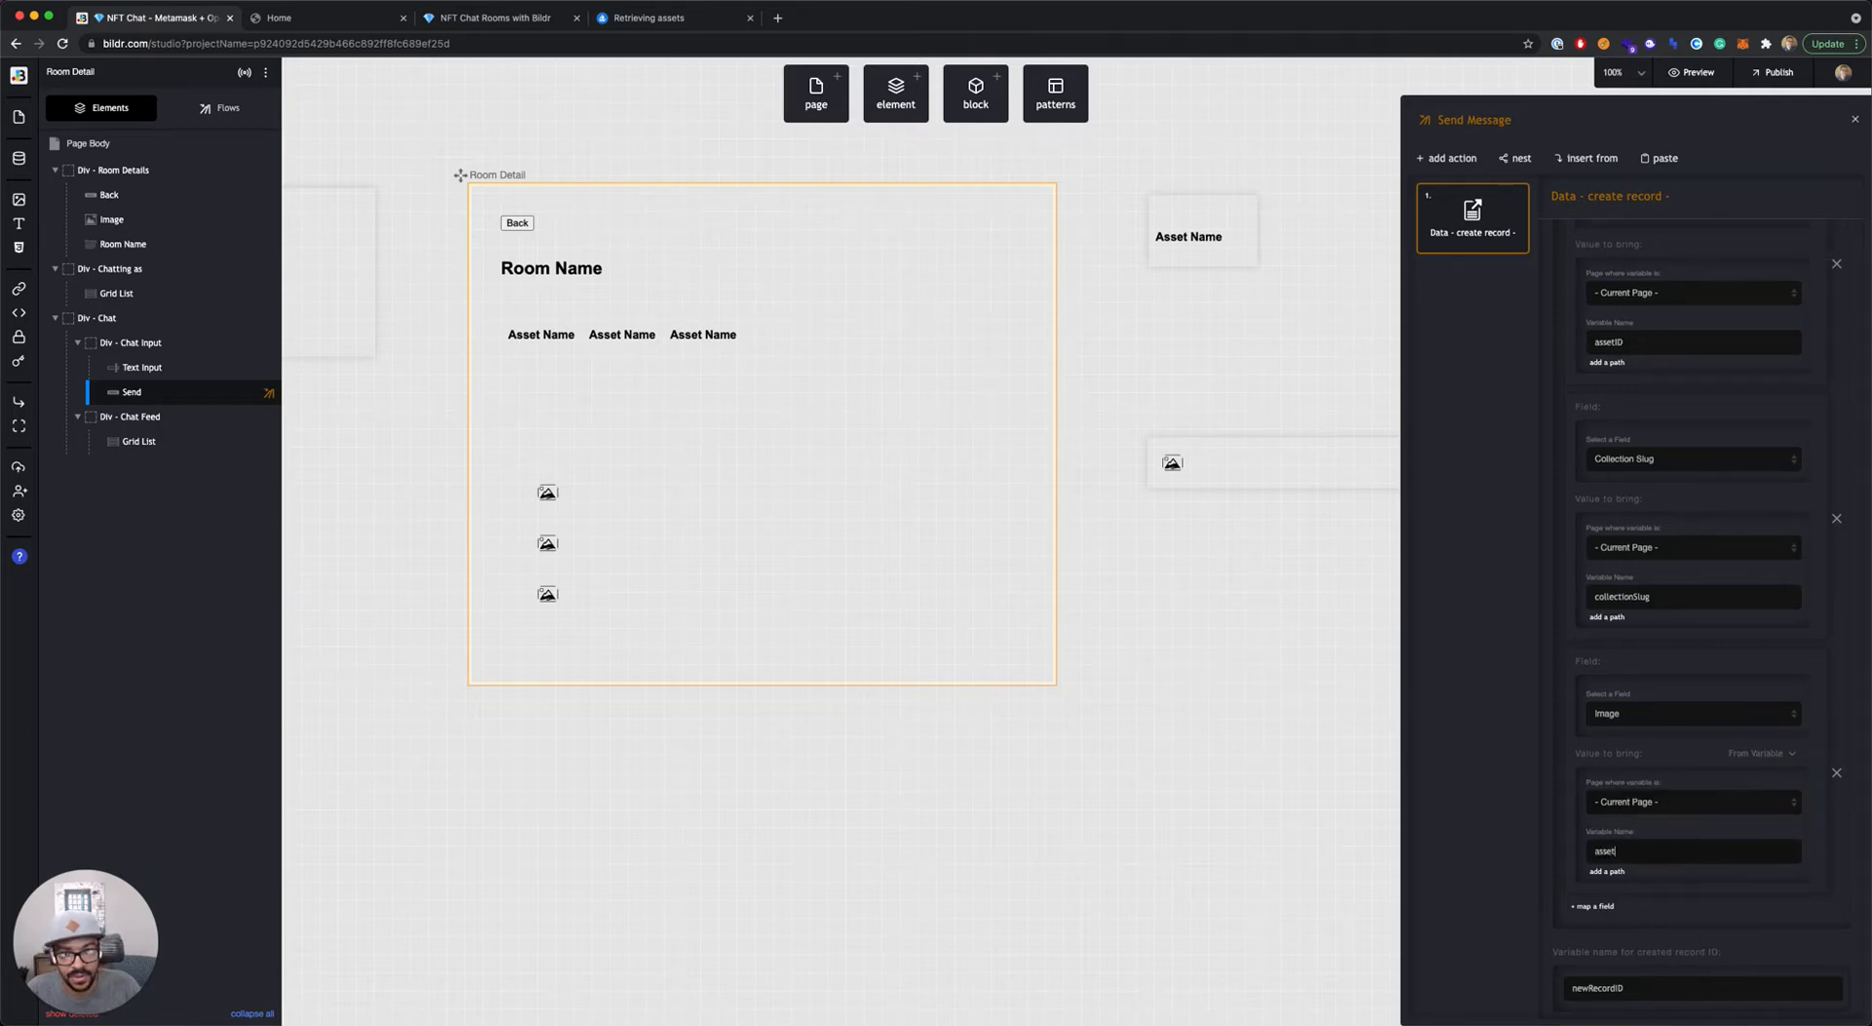
pyautogui.write('Image')
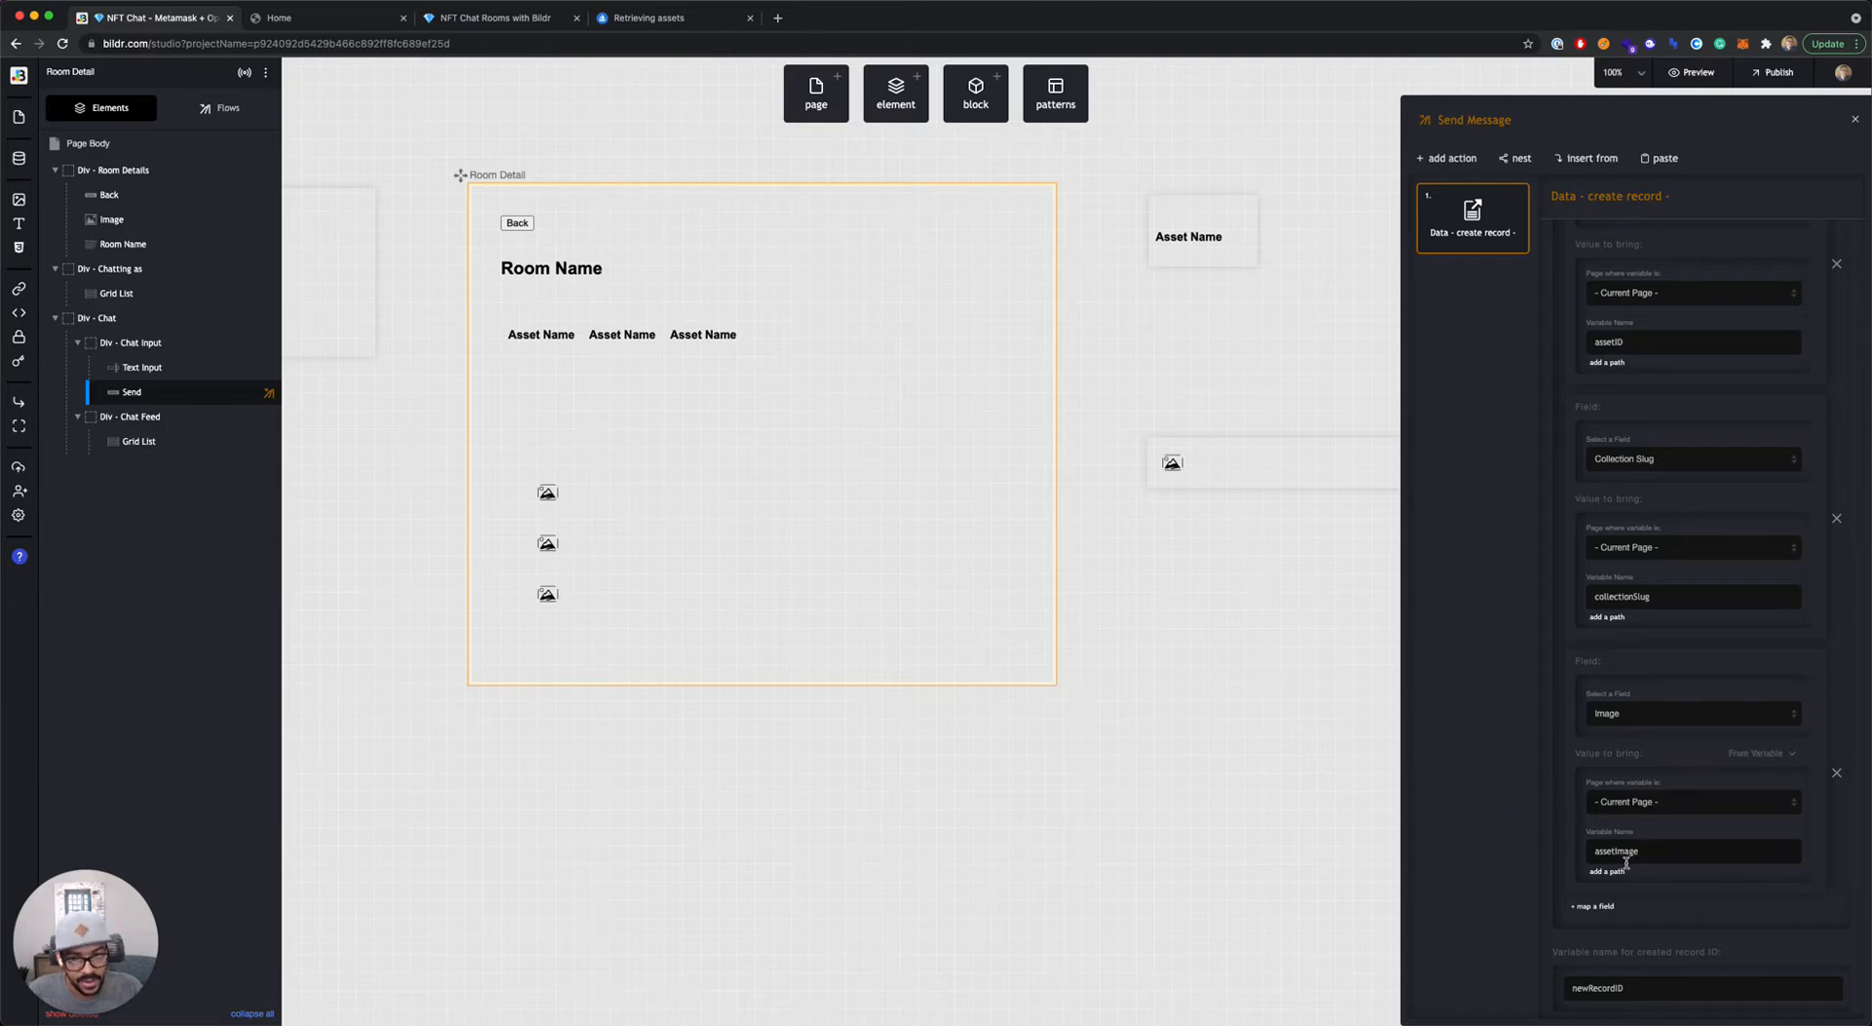
# Step: Add a mapping of the Message field to the value of the Text Input element in the chat input
pyautogui.click(1594, 906)
pyautogui.scroll(-3, 1658, 746)
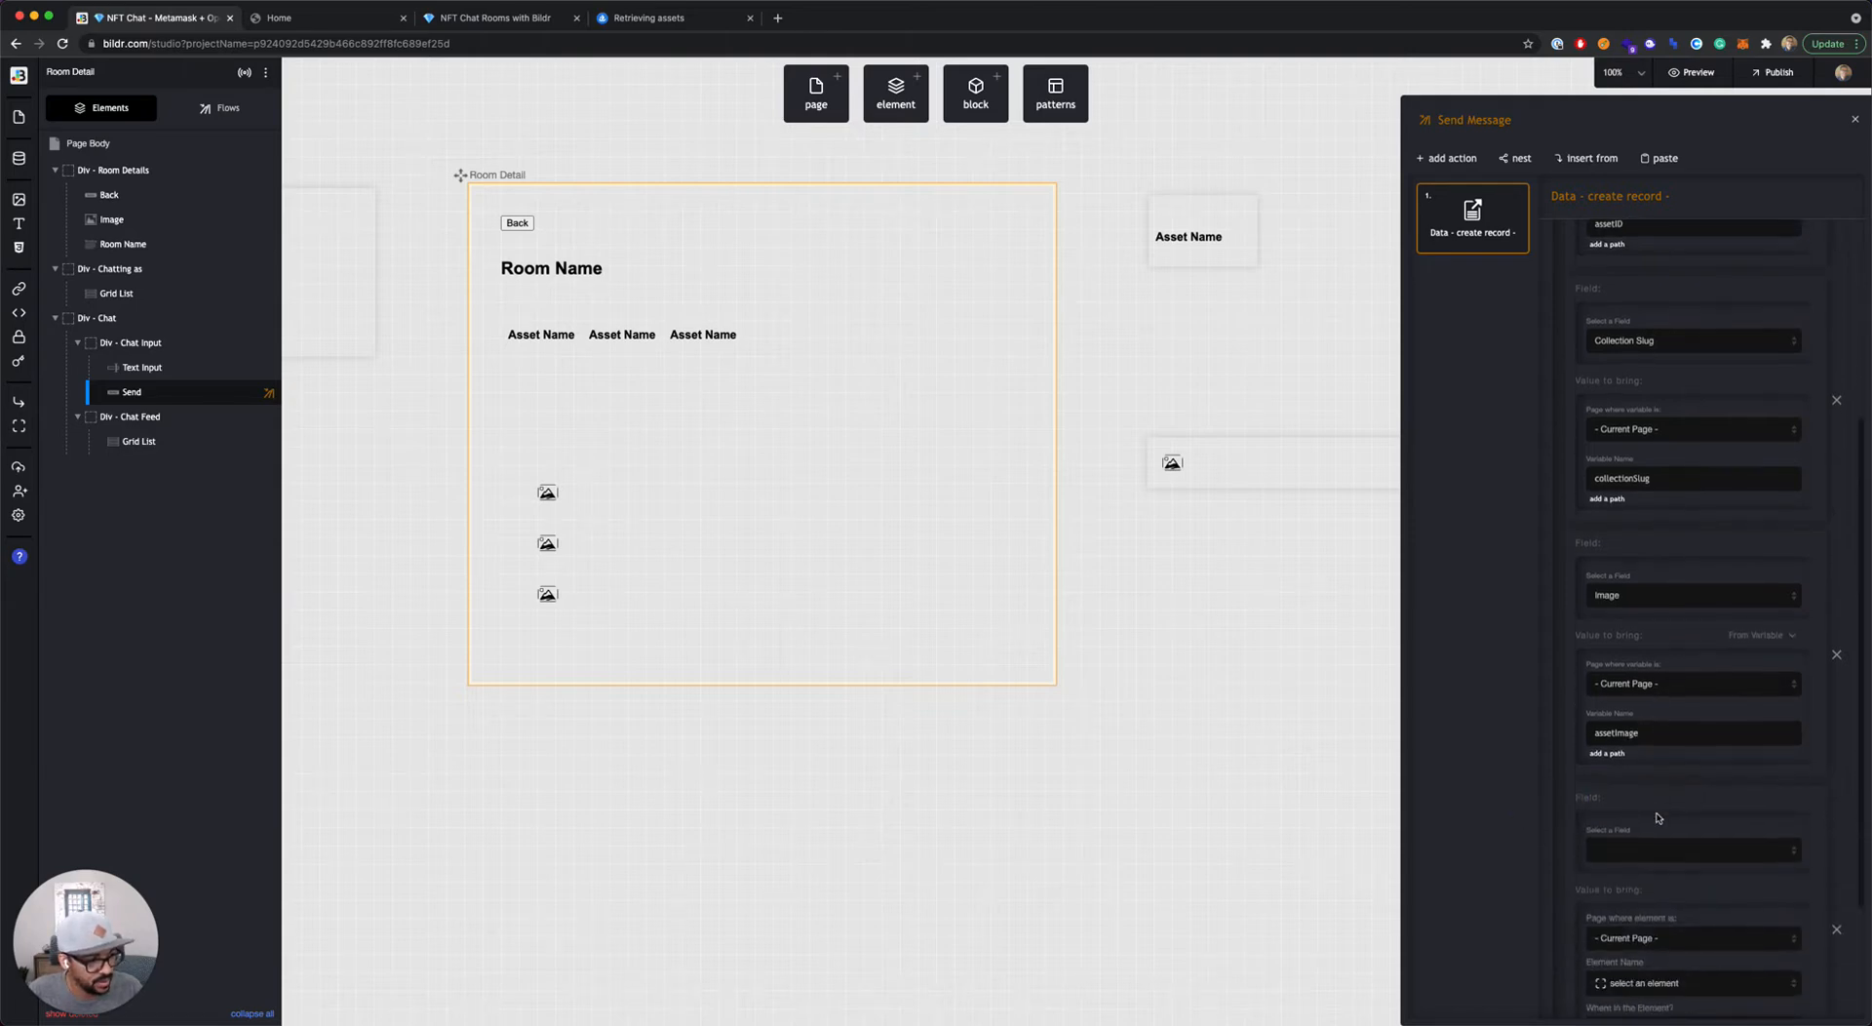
pyautogui.click(1657, 741)
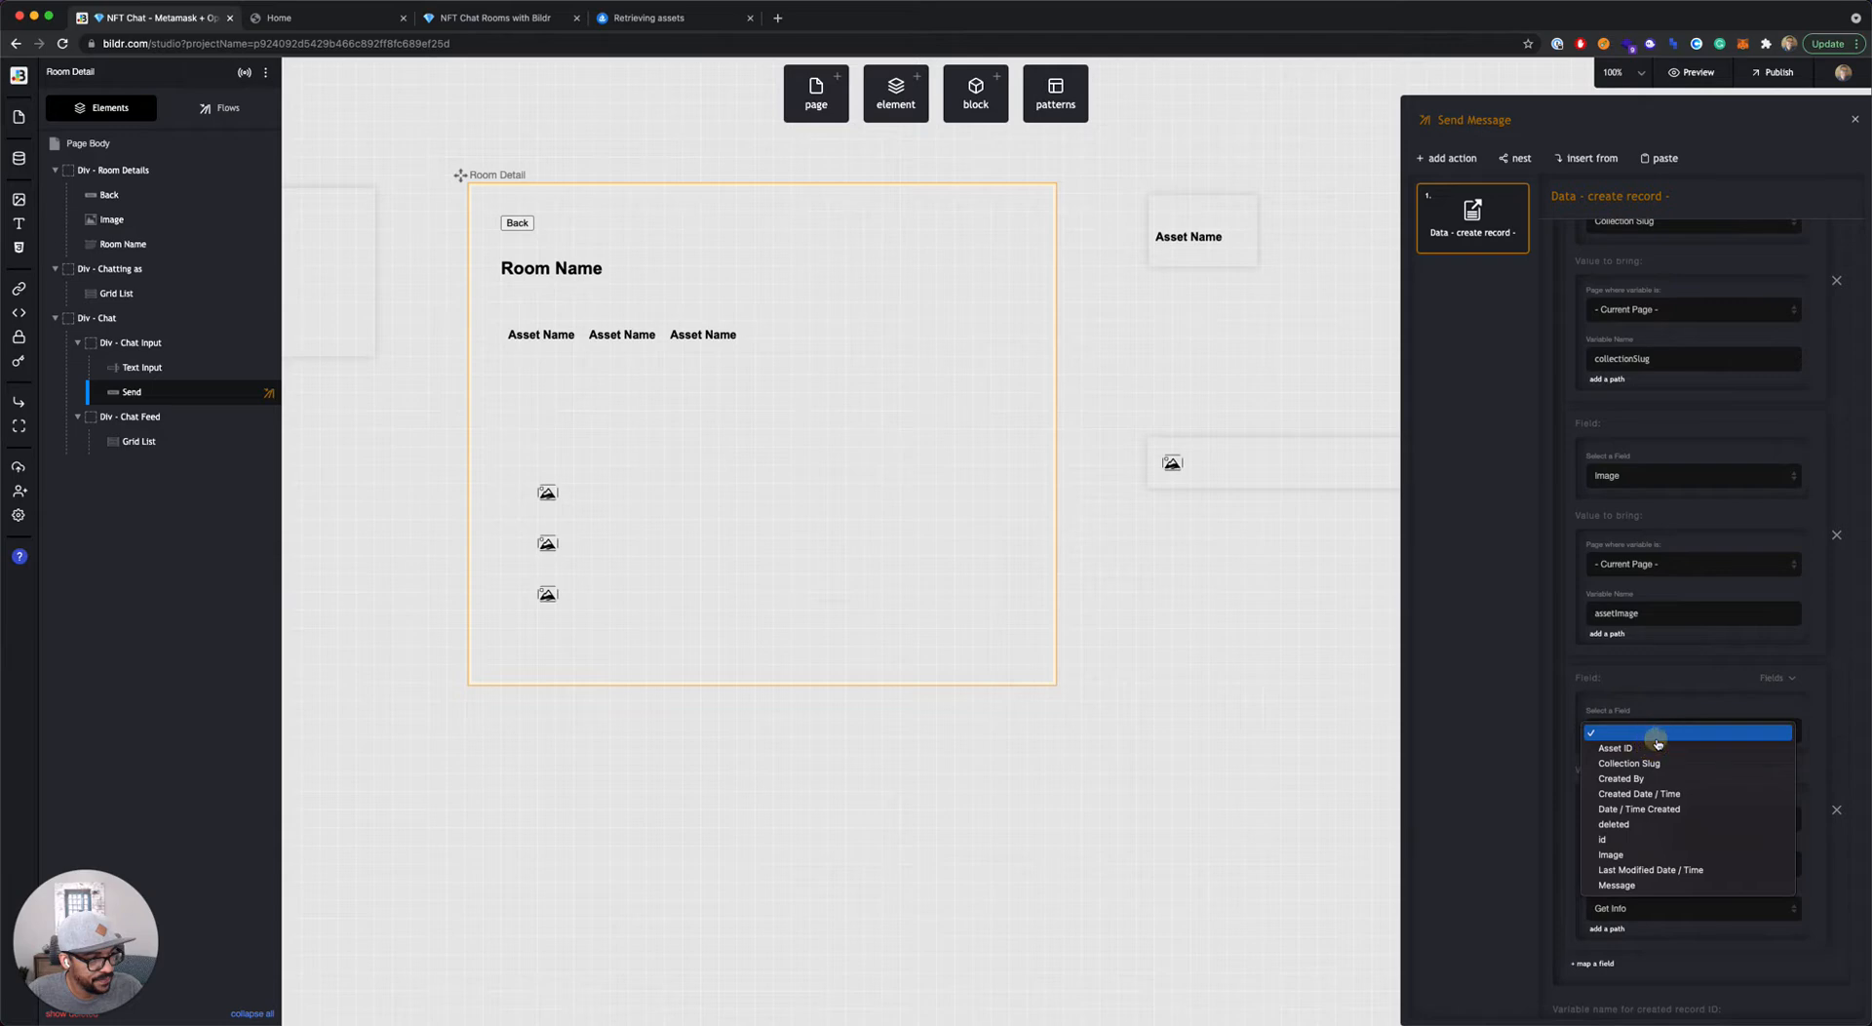
pyautogui.click(1628, 885)
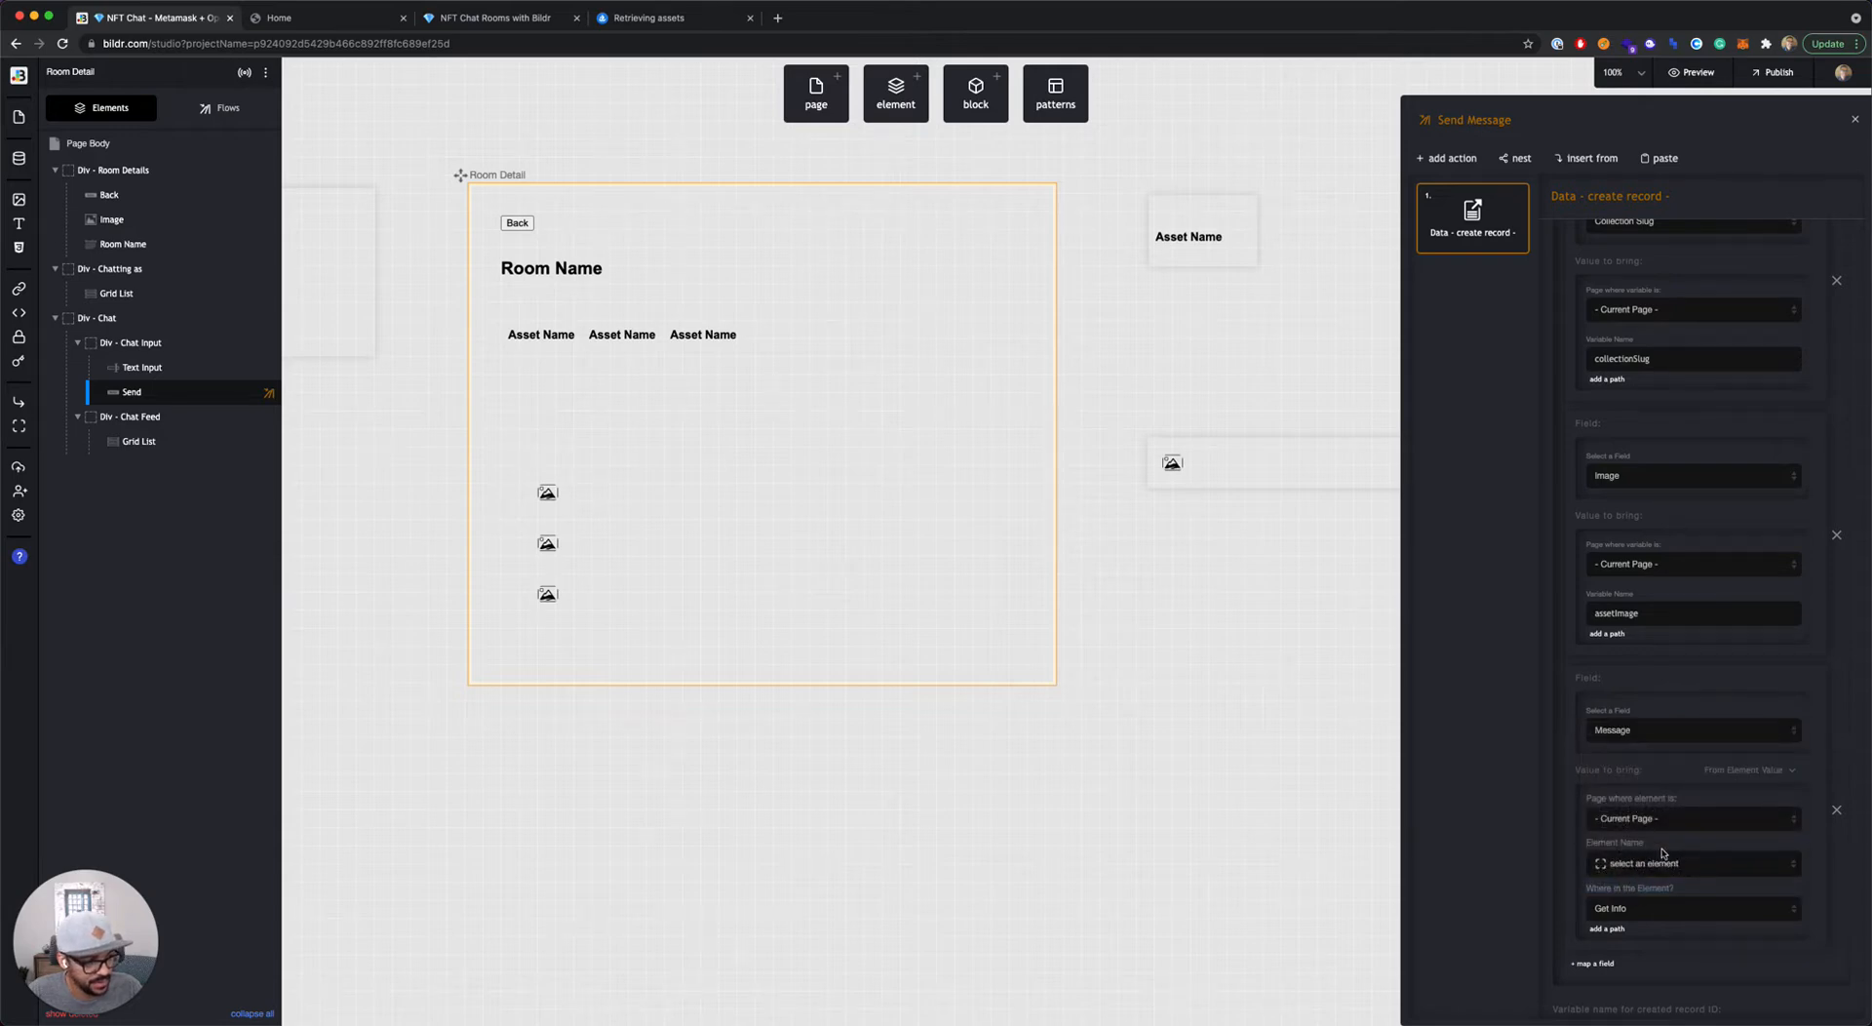
pyautogui.click(1647, 864)
pyautogui.scroll(-5, 1685, 914)
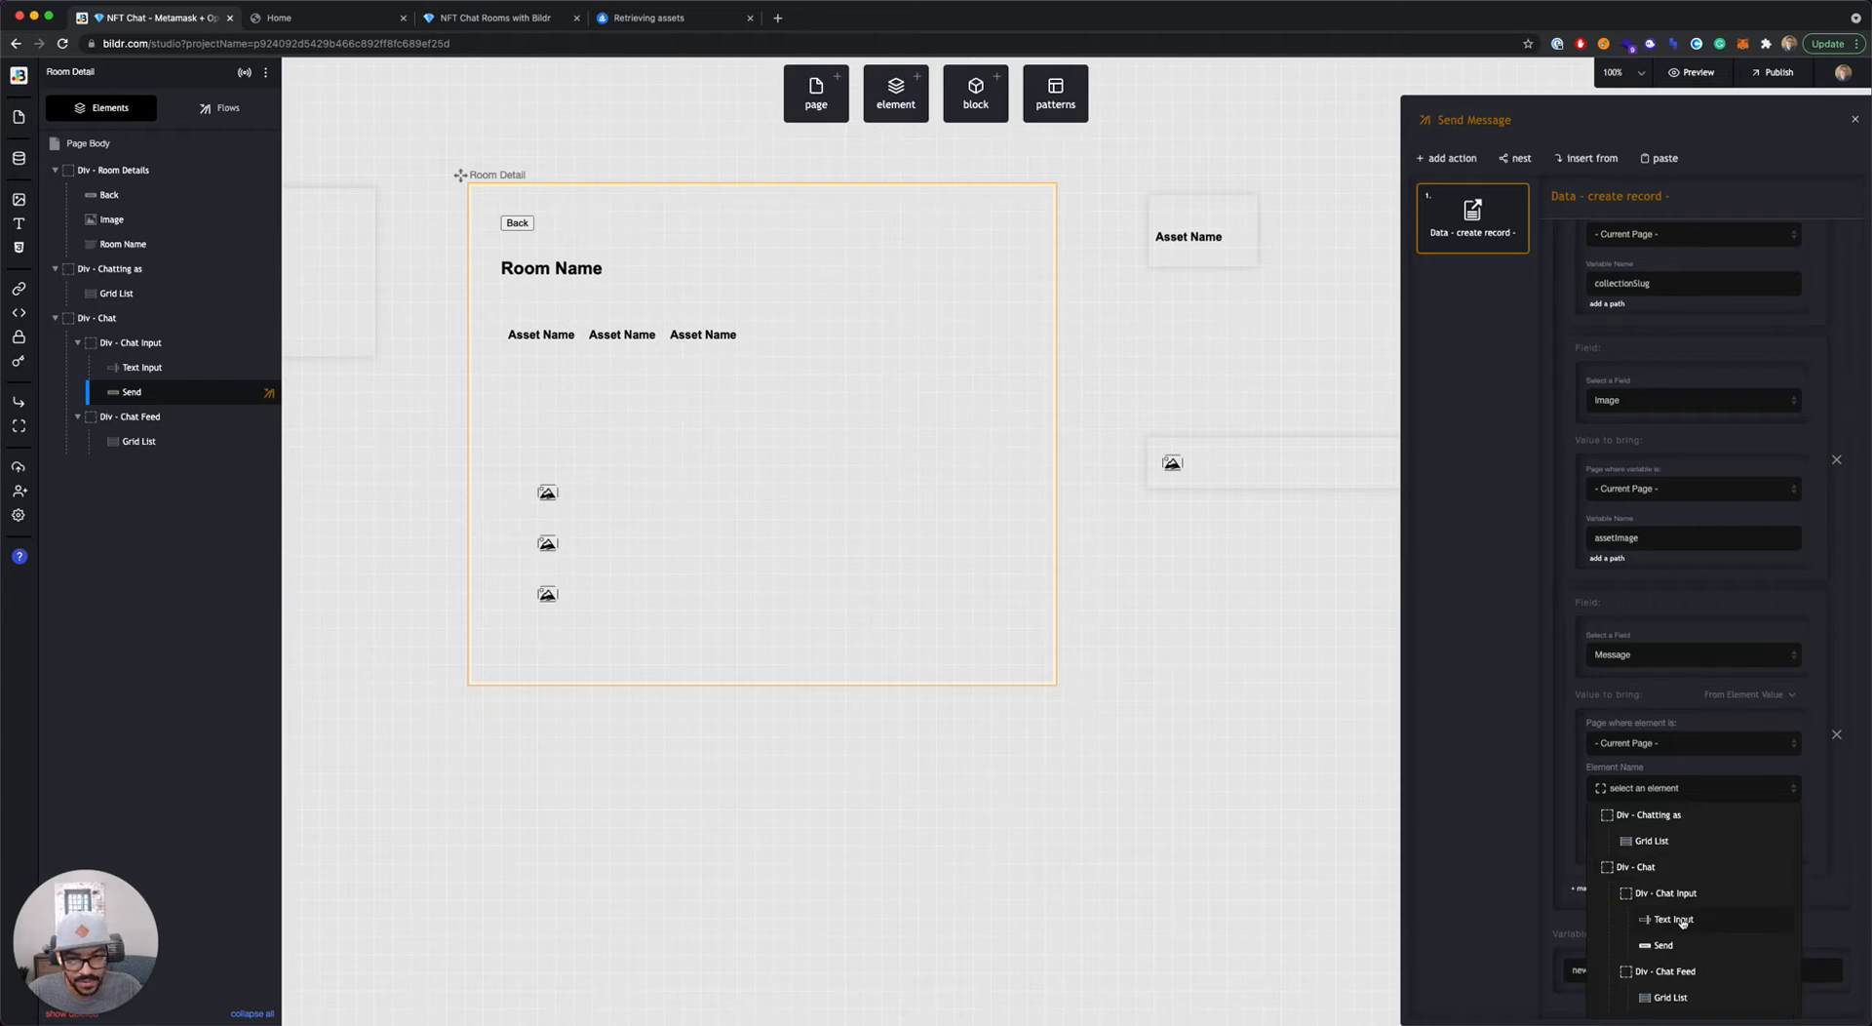
pyautogui.click(1681, 922)
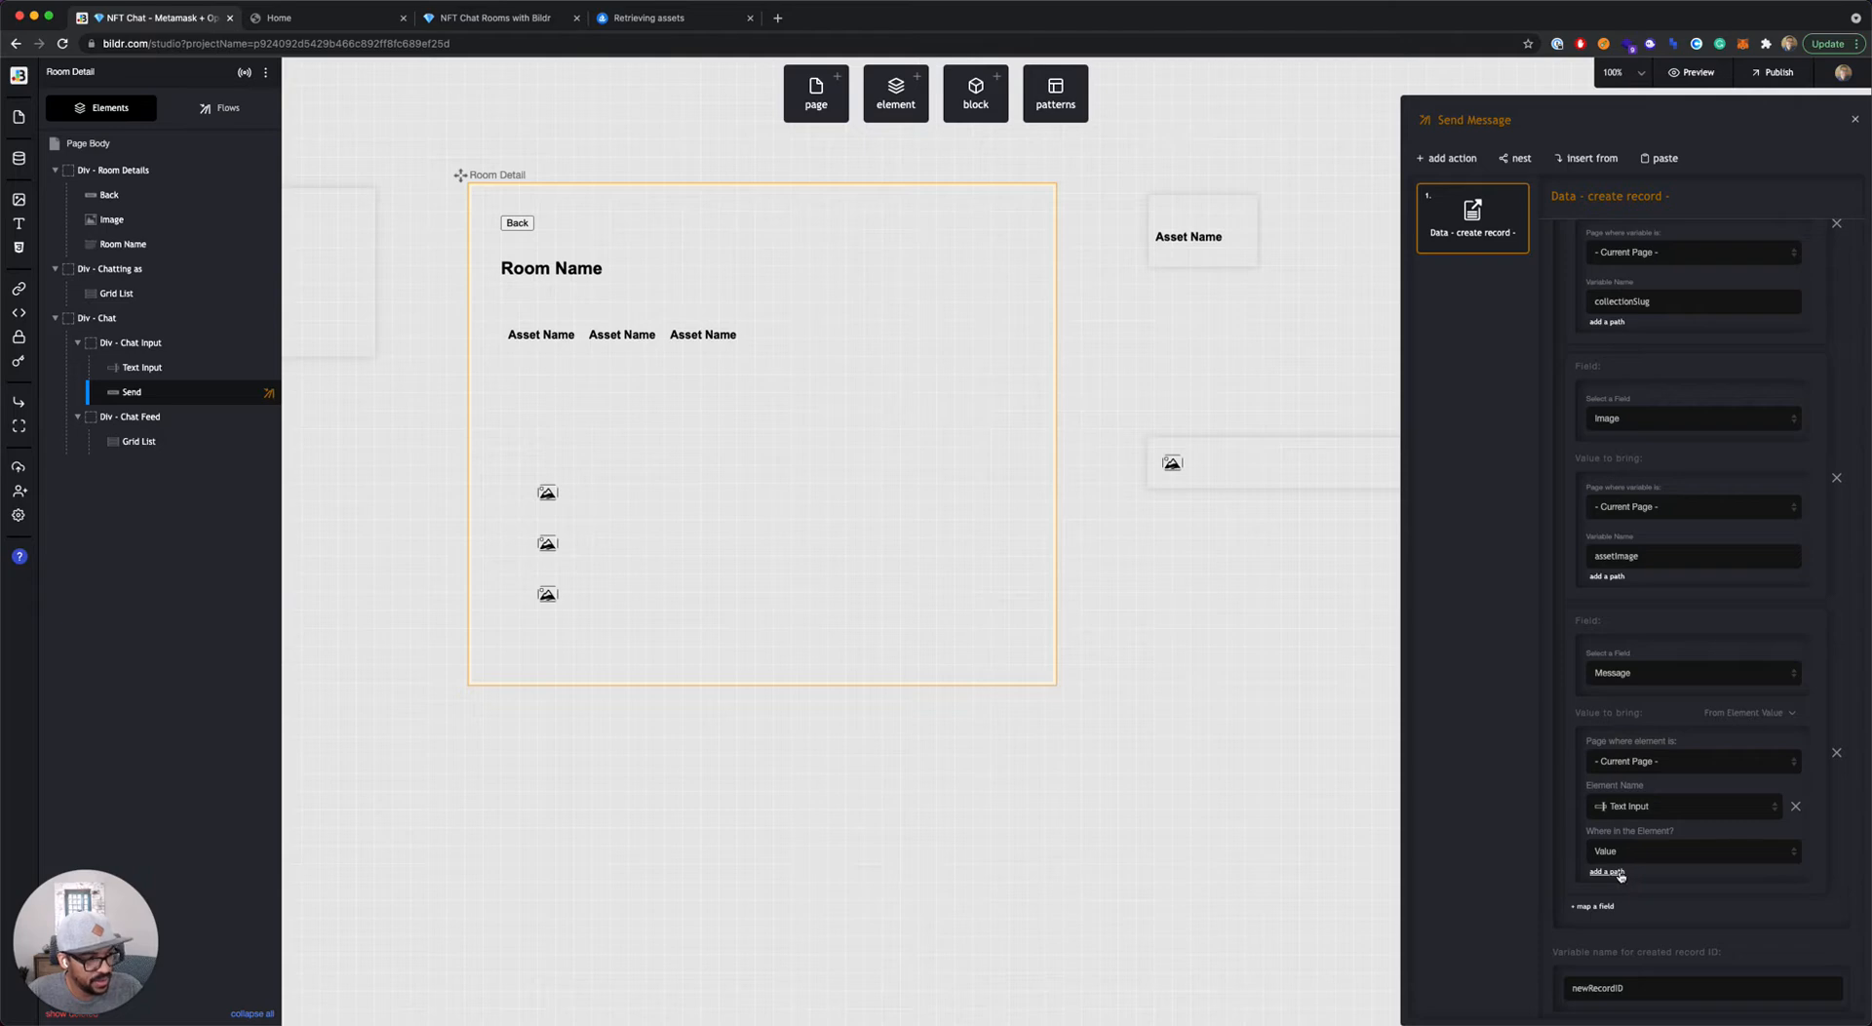
# Step: Add the path toString(1) to the Message field's Text Input value and save it
pyautogui.click(1621, 874)
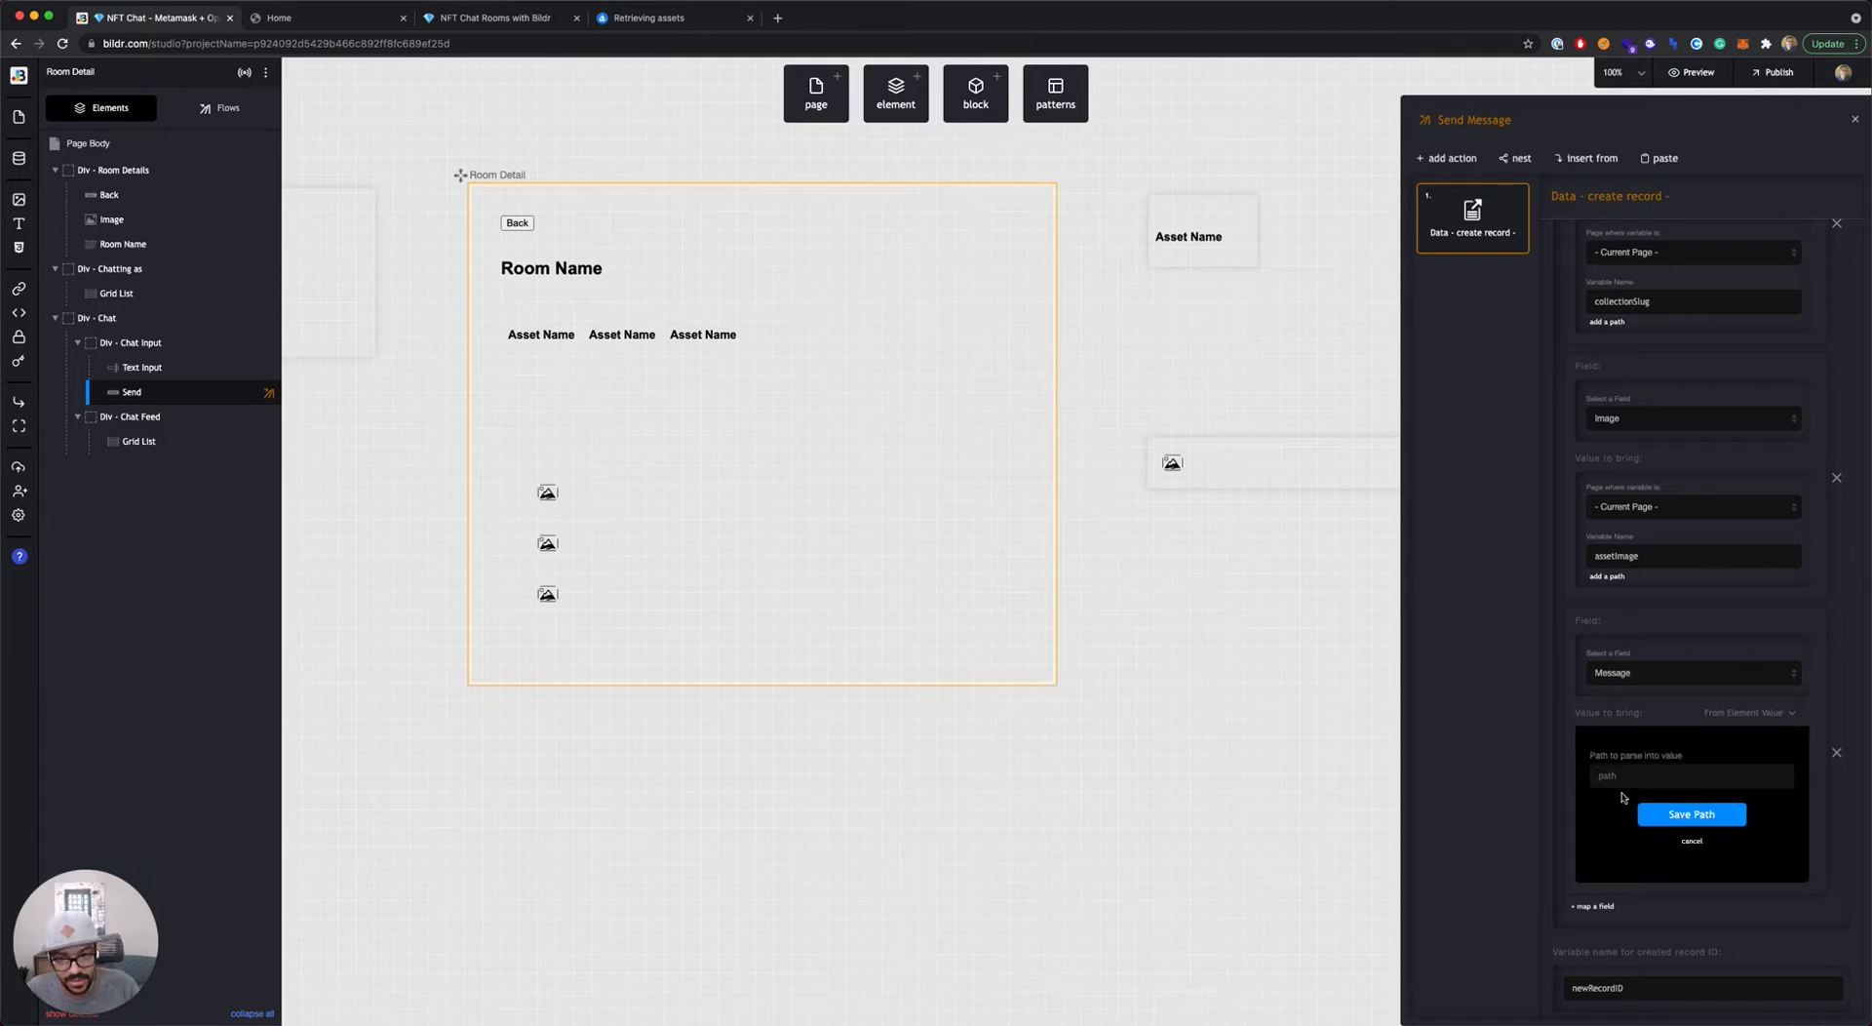
pyautogui.write('toString(1')
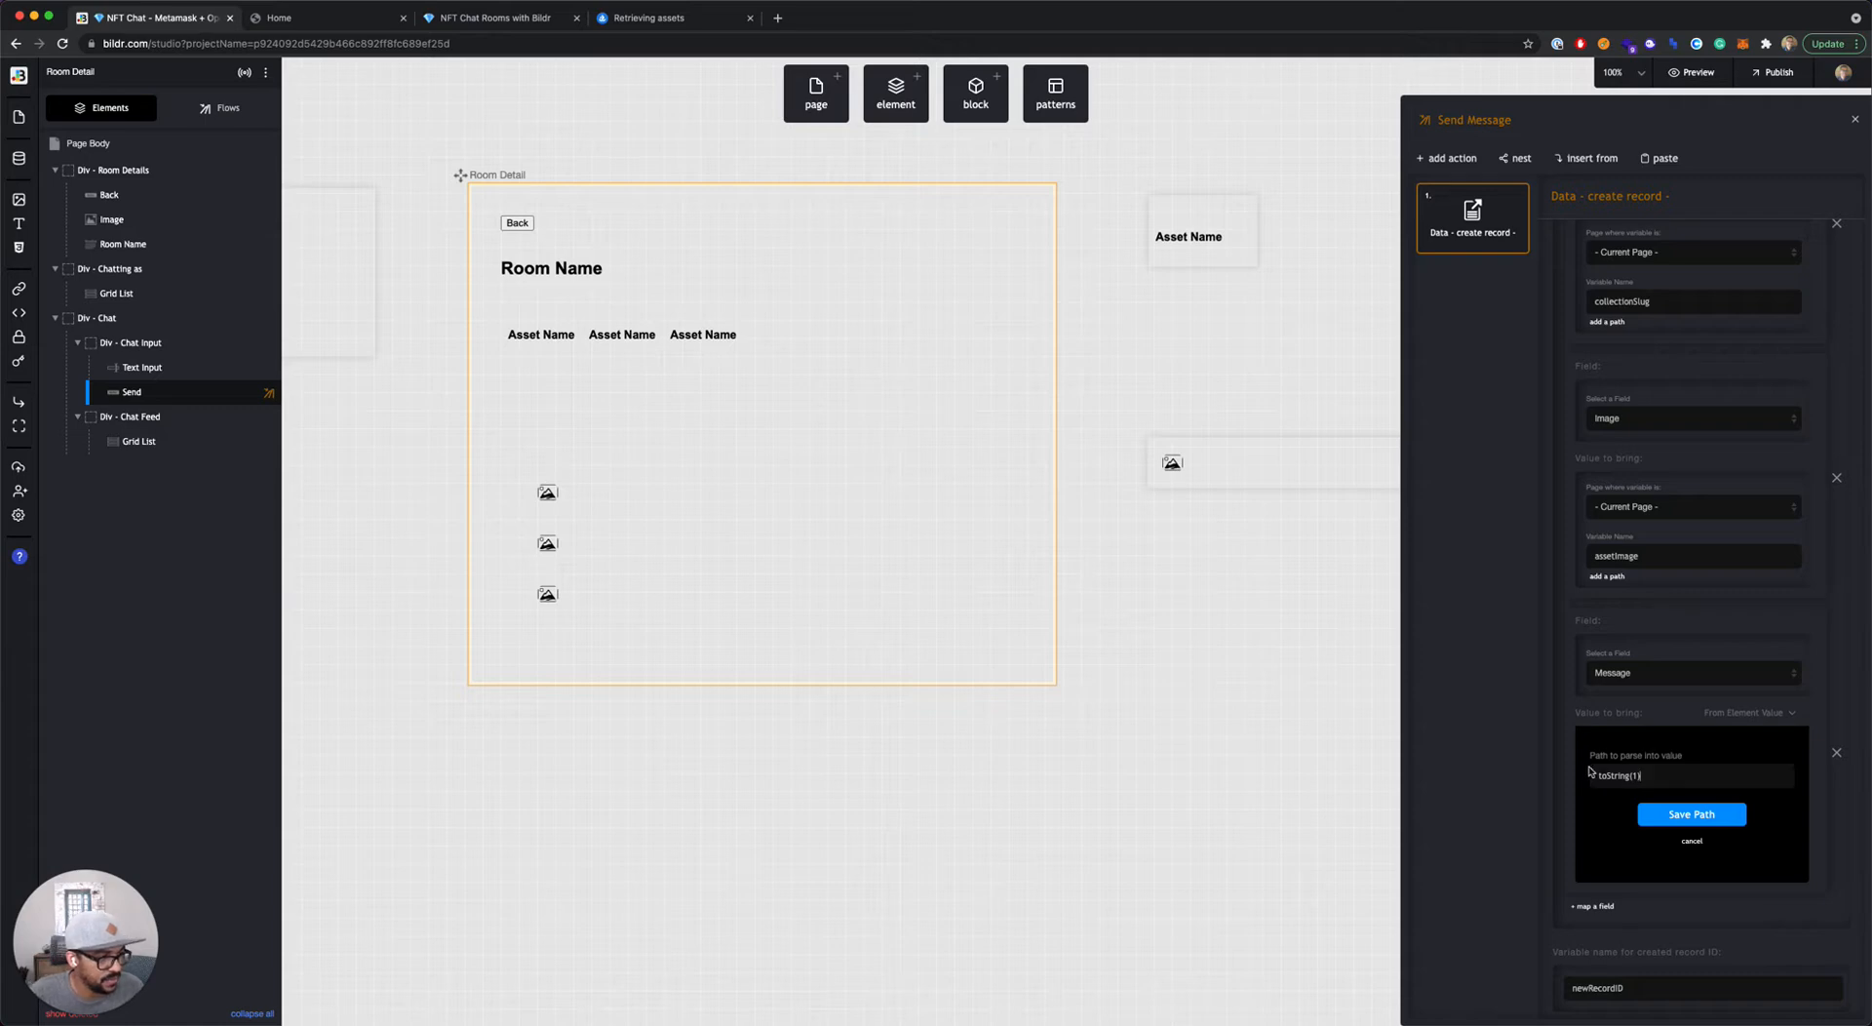
pyautogui.click(1657, 814)
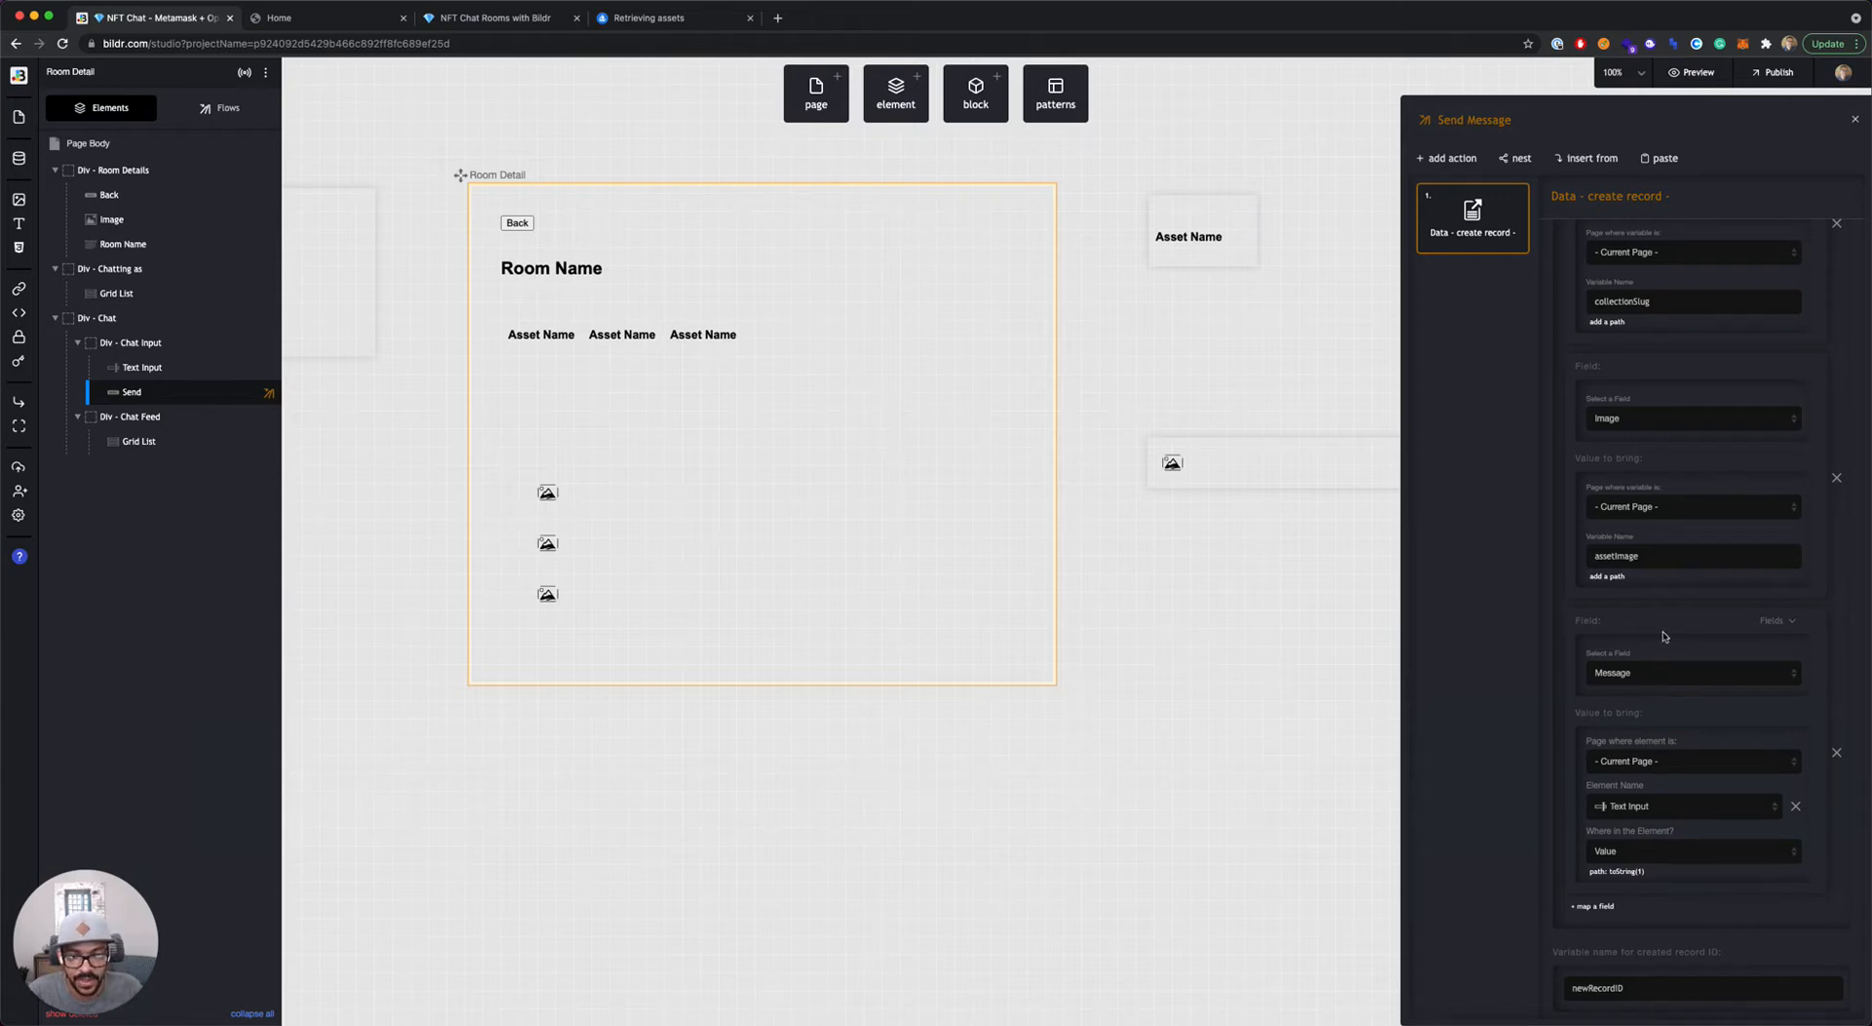
# Step: Add a mapping of the Date / Time Created field to the System value Full Date Time
pyautogui.click(1593, 906)
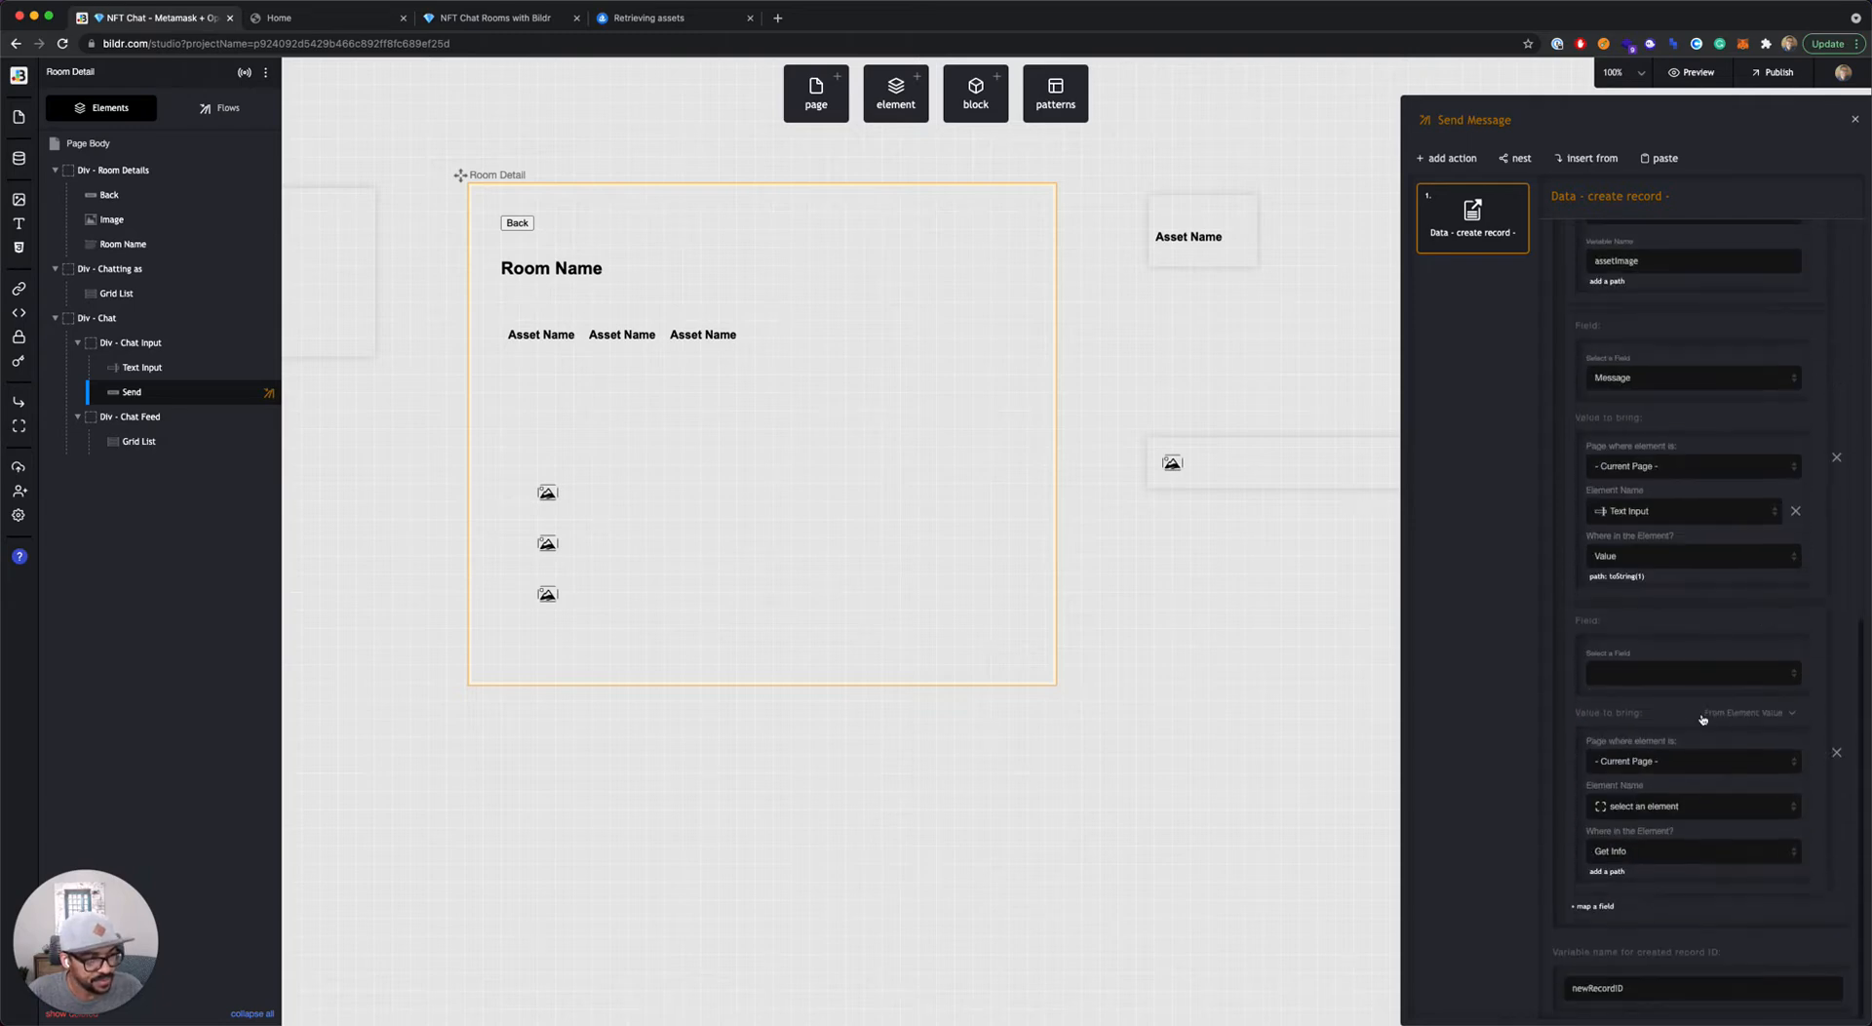
pyautogui.click(1654, 671)
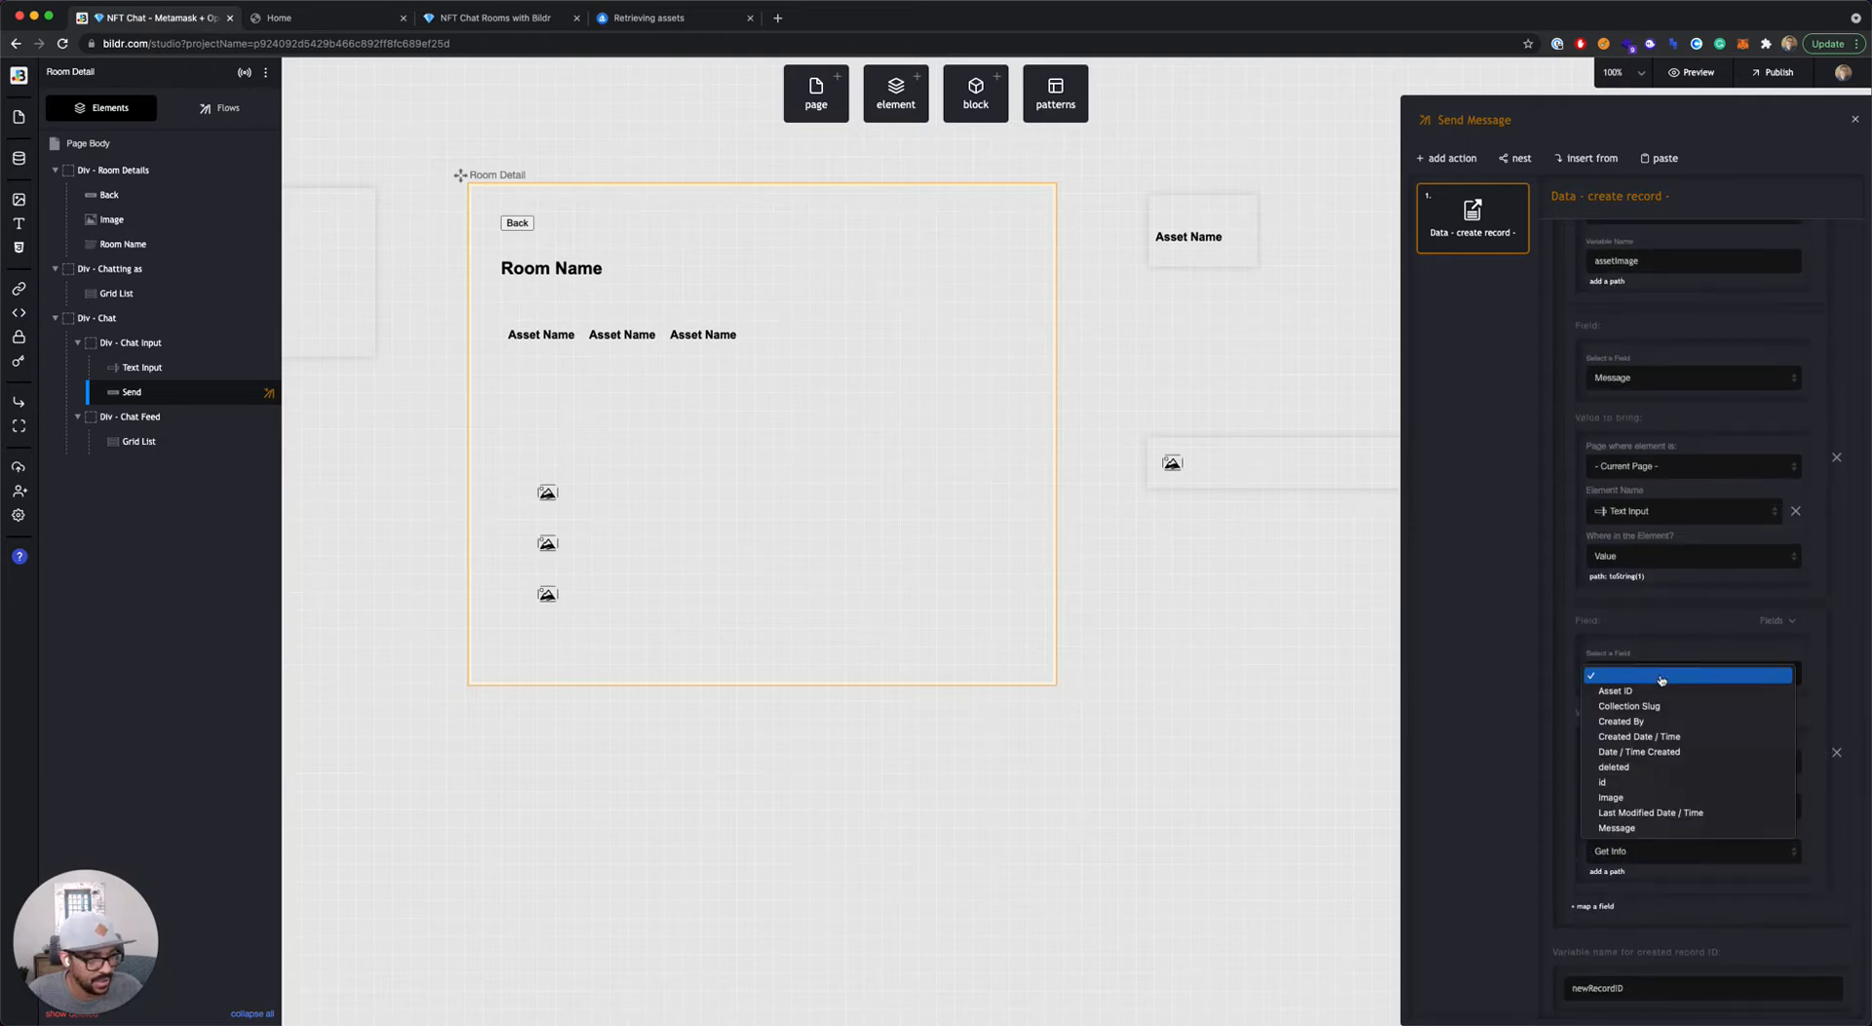
pyautogui.click(1670, 753)
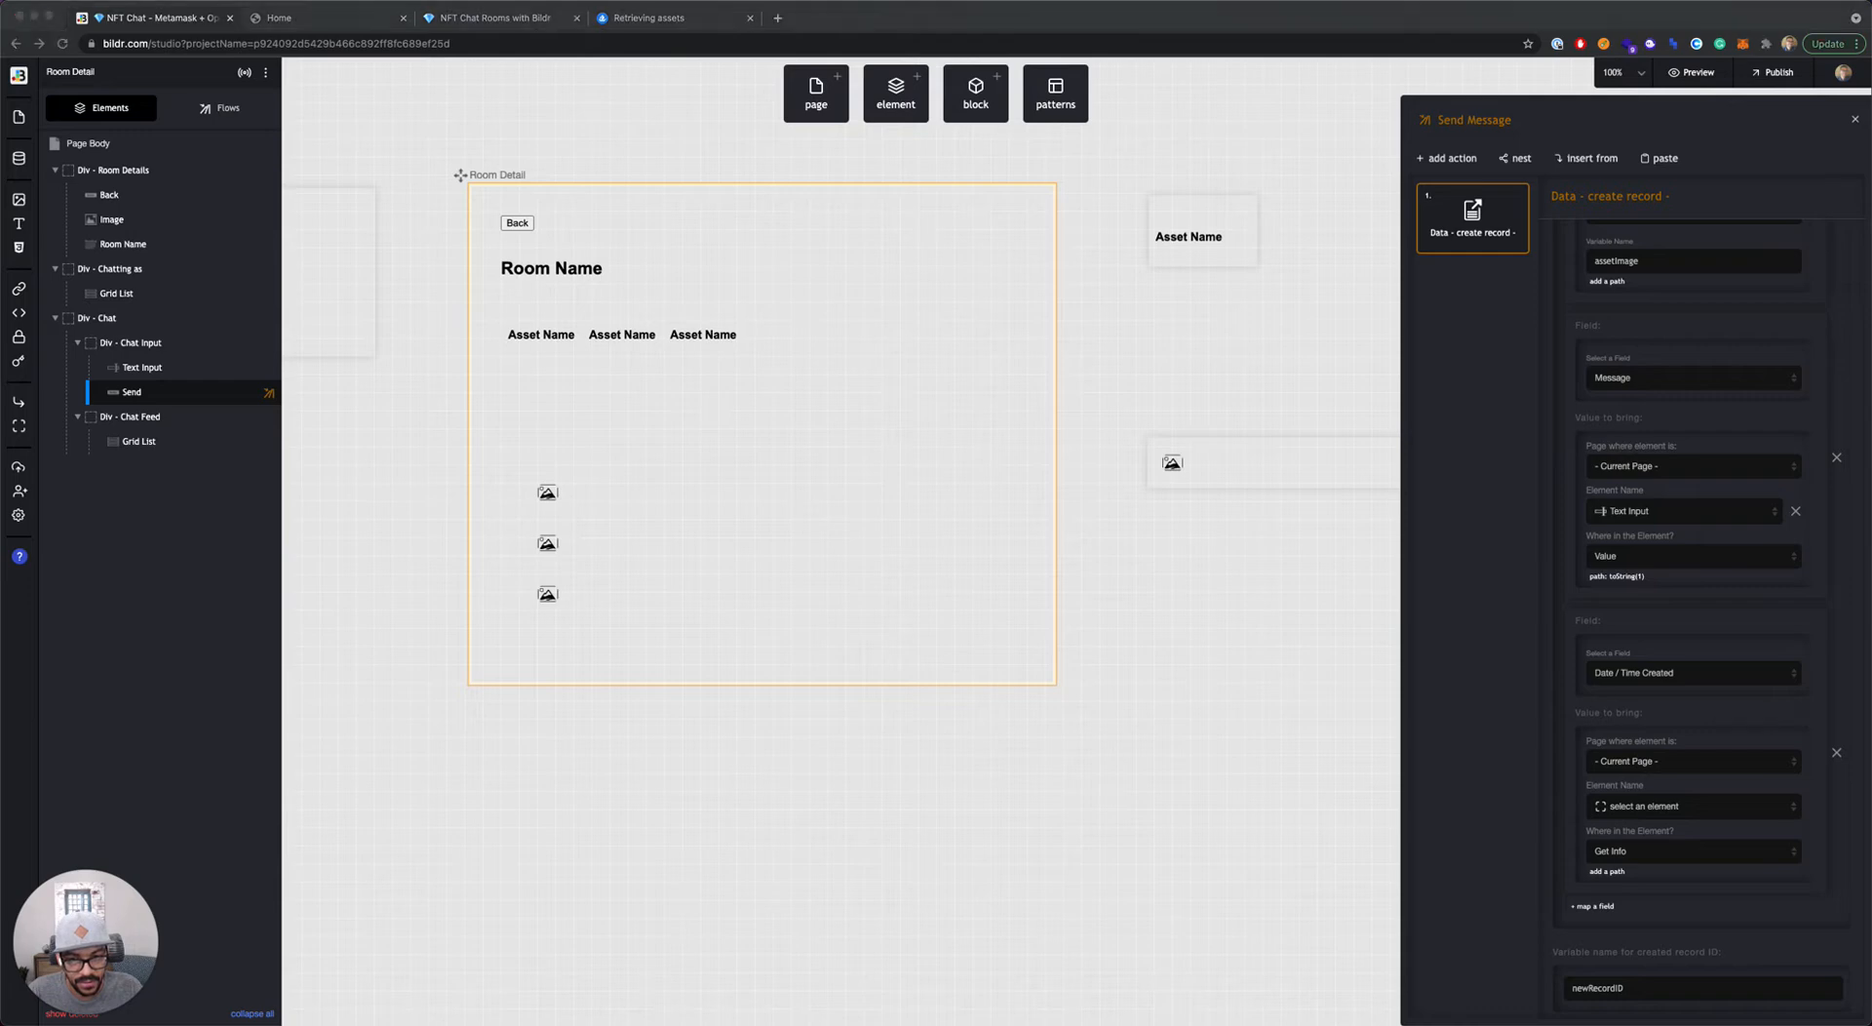
pyautogui.click(1784, 713)
pyautogui.click(1784, 712)
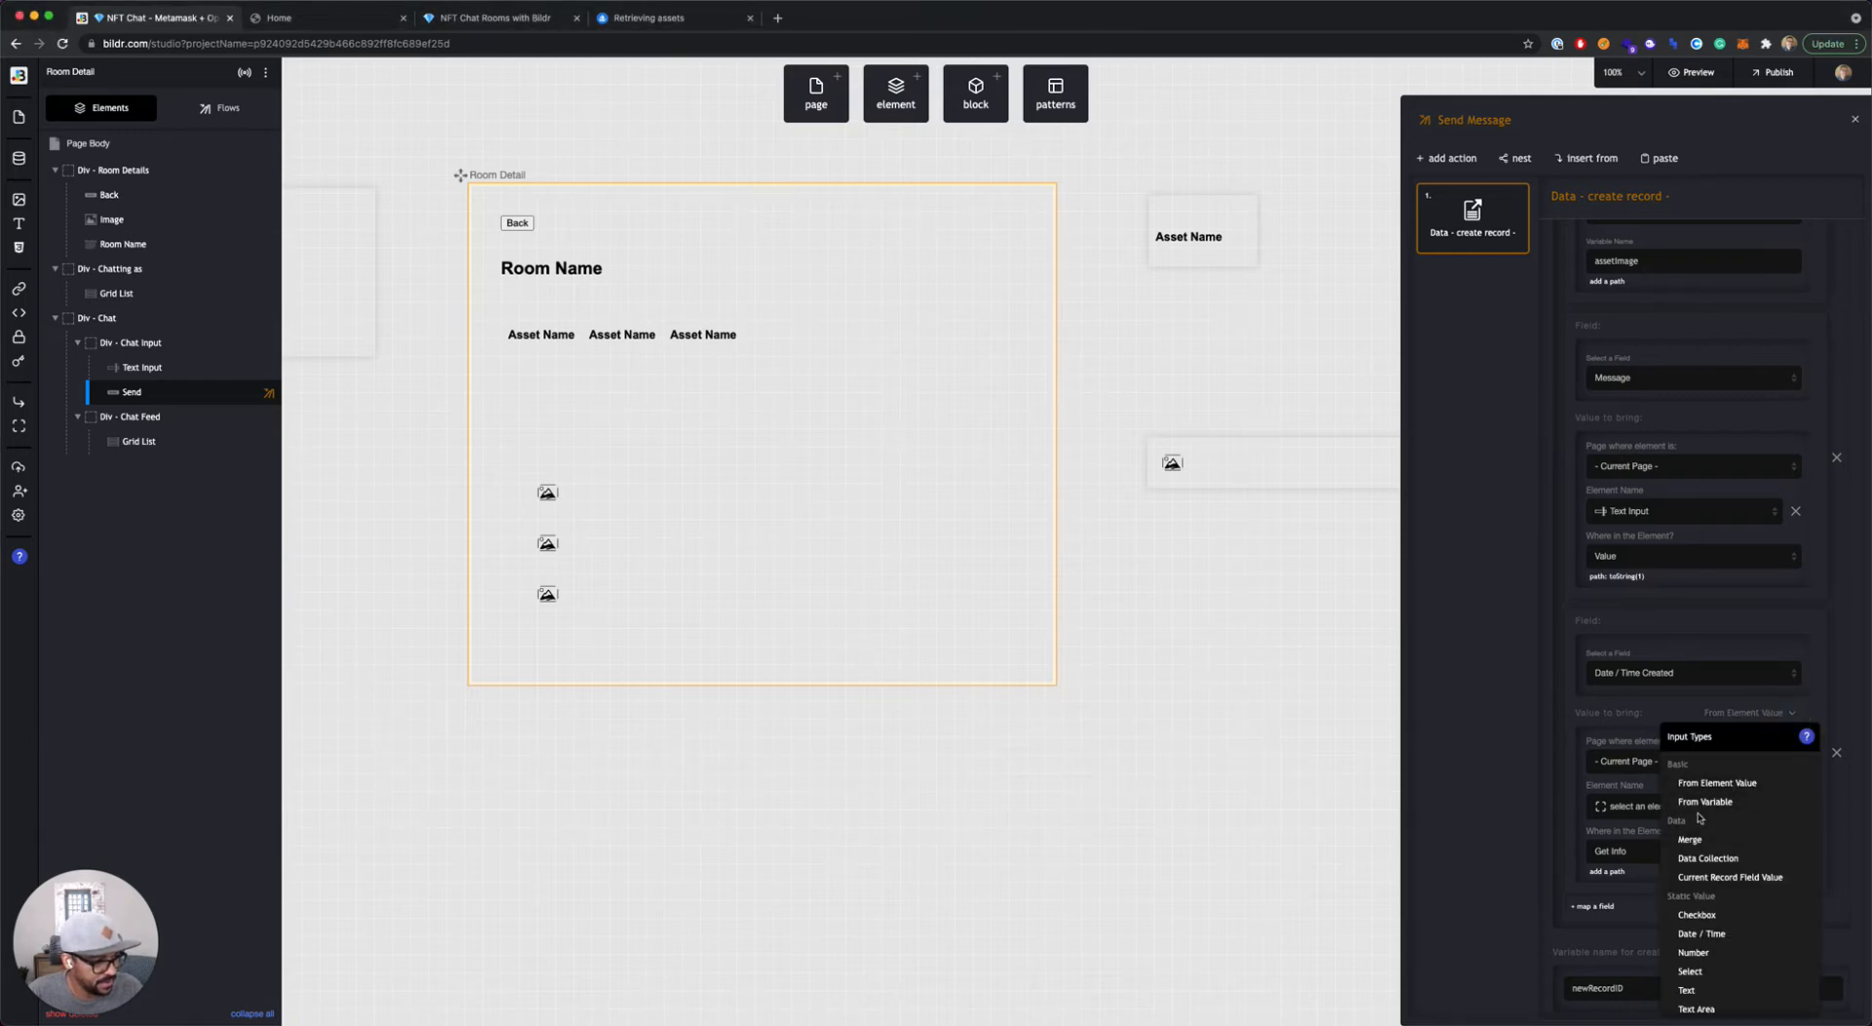
pyautogui.scroll(-5, 1701, 817)
pyautogui.scroll(-5, 1699, 817)
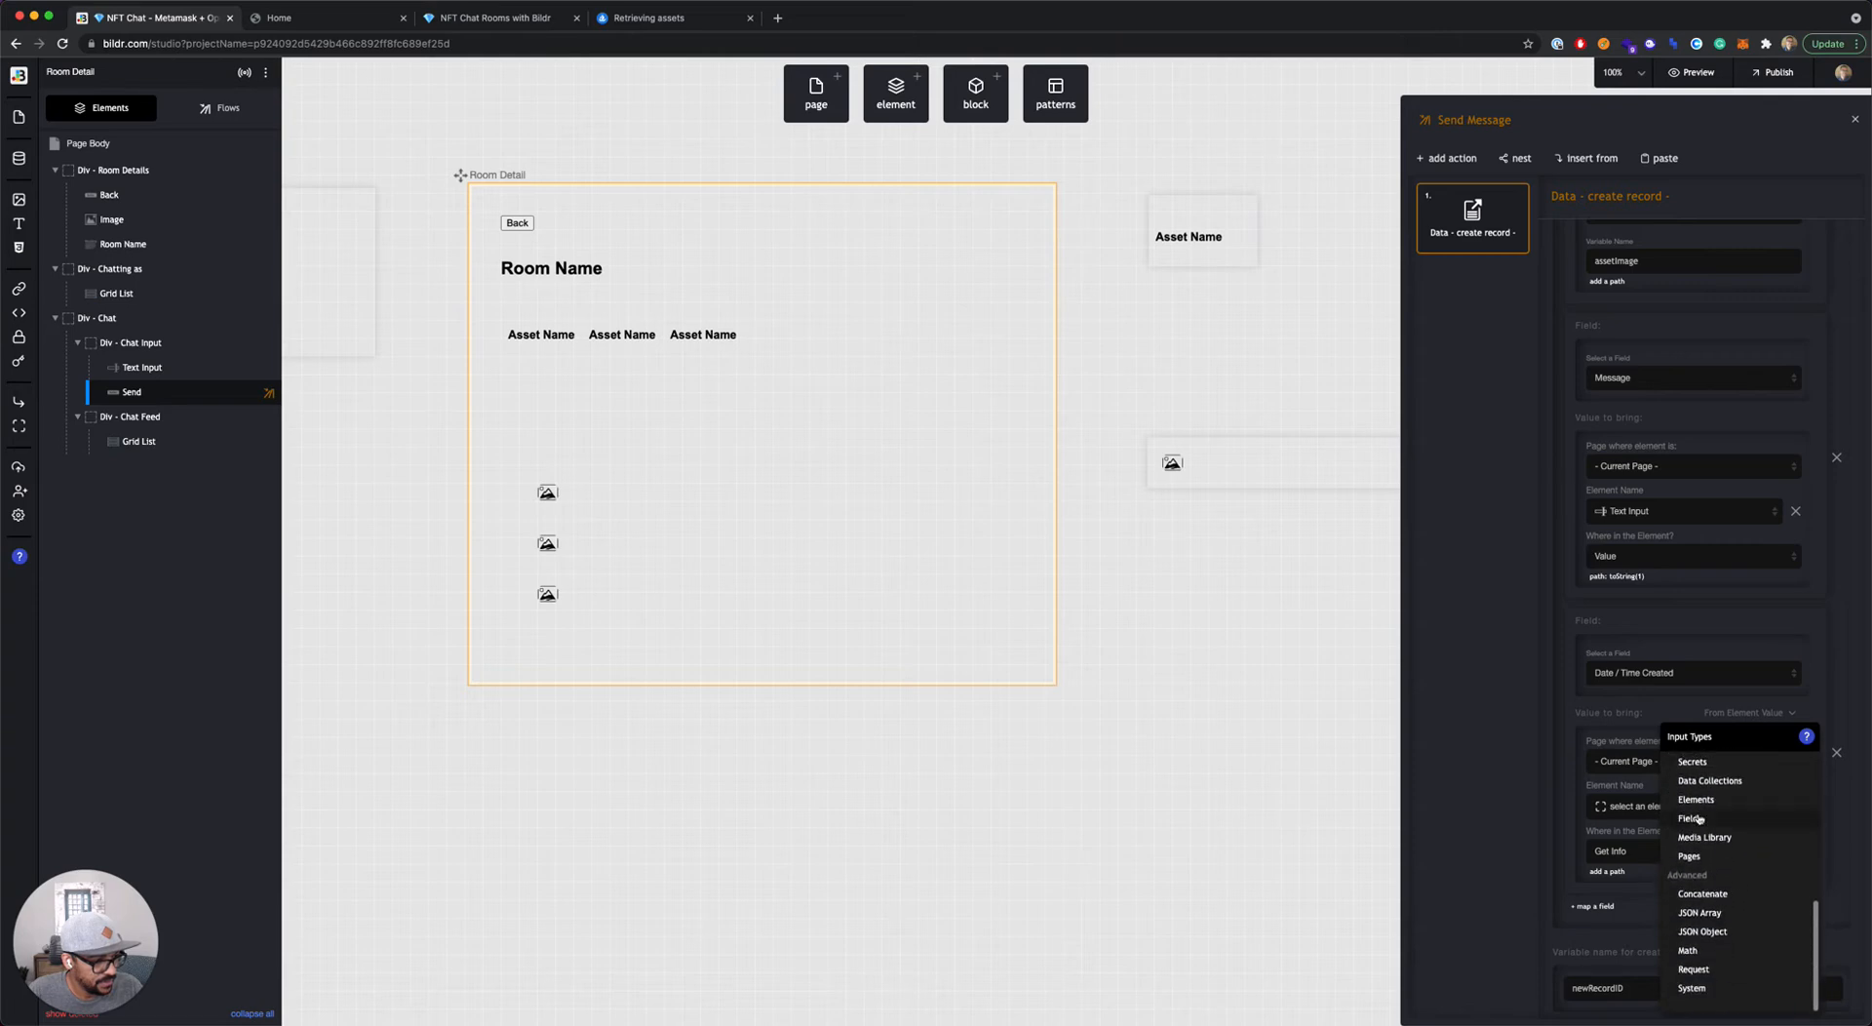
pyautogui.click(1694, 988)
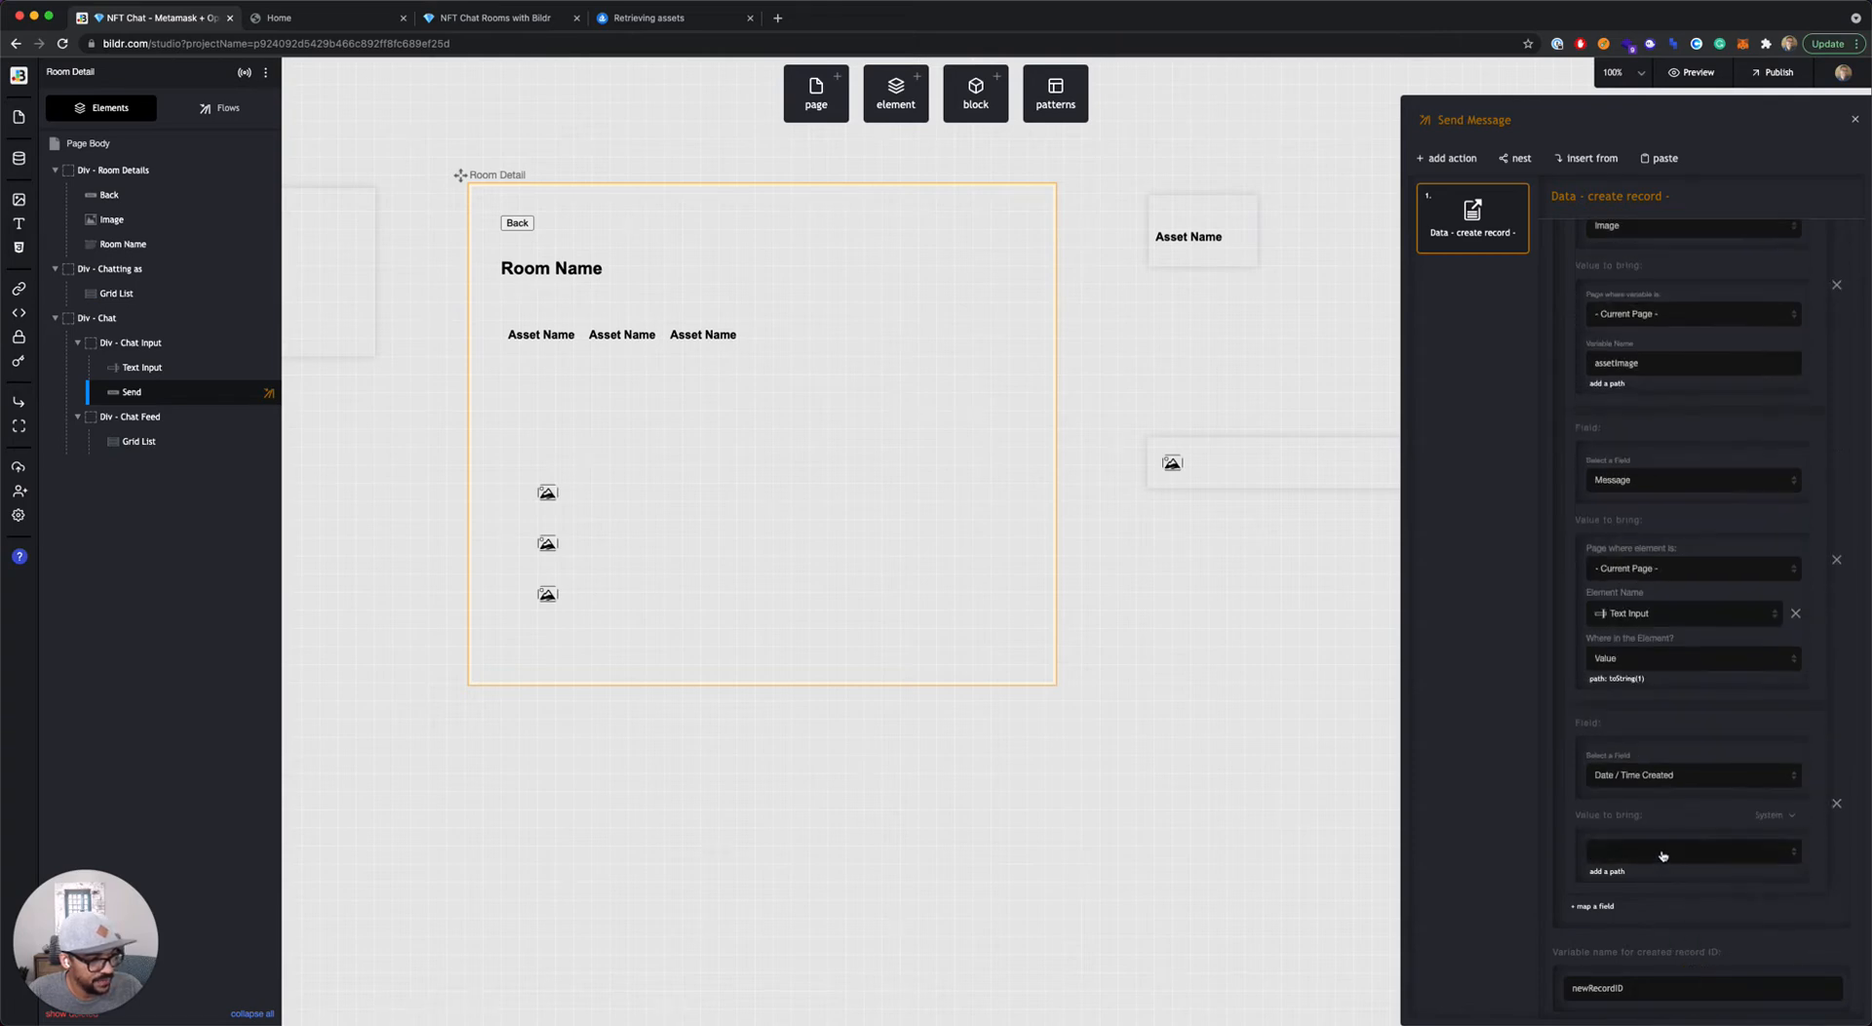
pyautogui.click(1662, 853)
pyautogui.scroll(-5, 1662, 858)
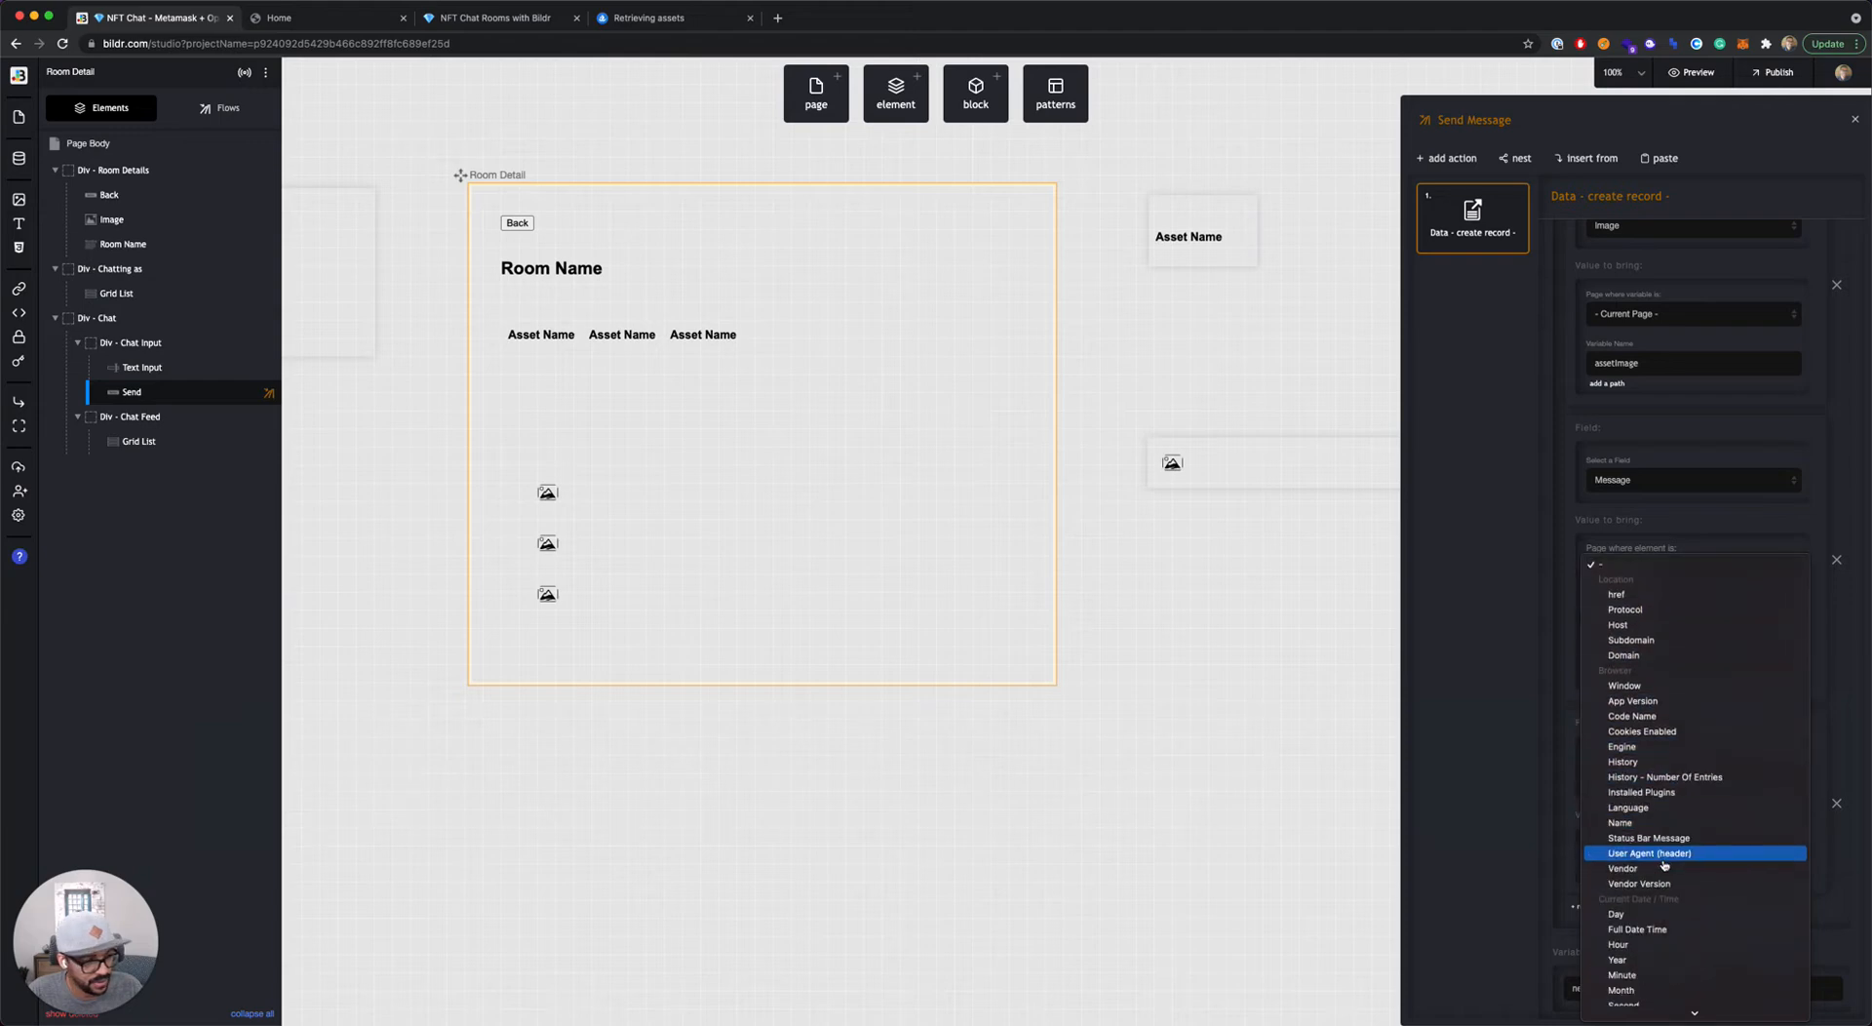
pyautogui.scroll(-3, 1663, 858)
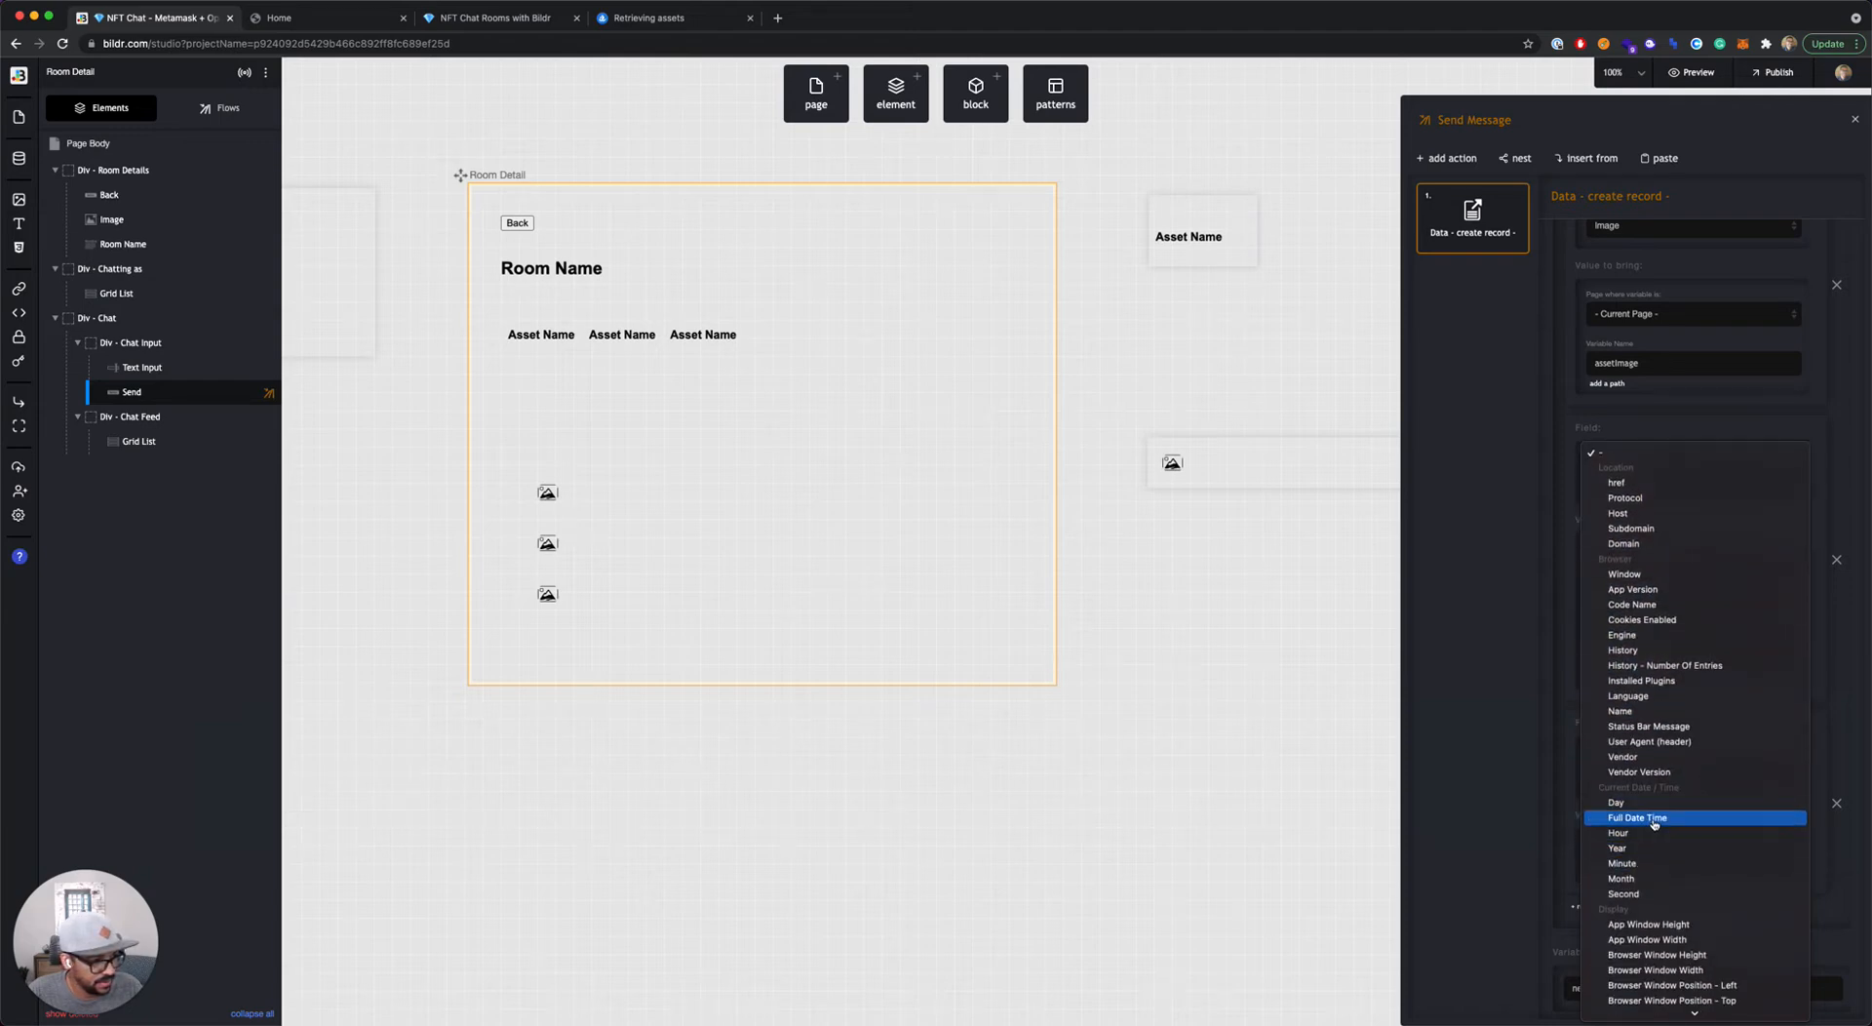
pyautogui.click(1653, 824)
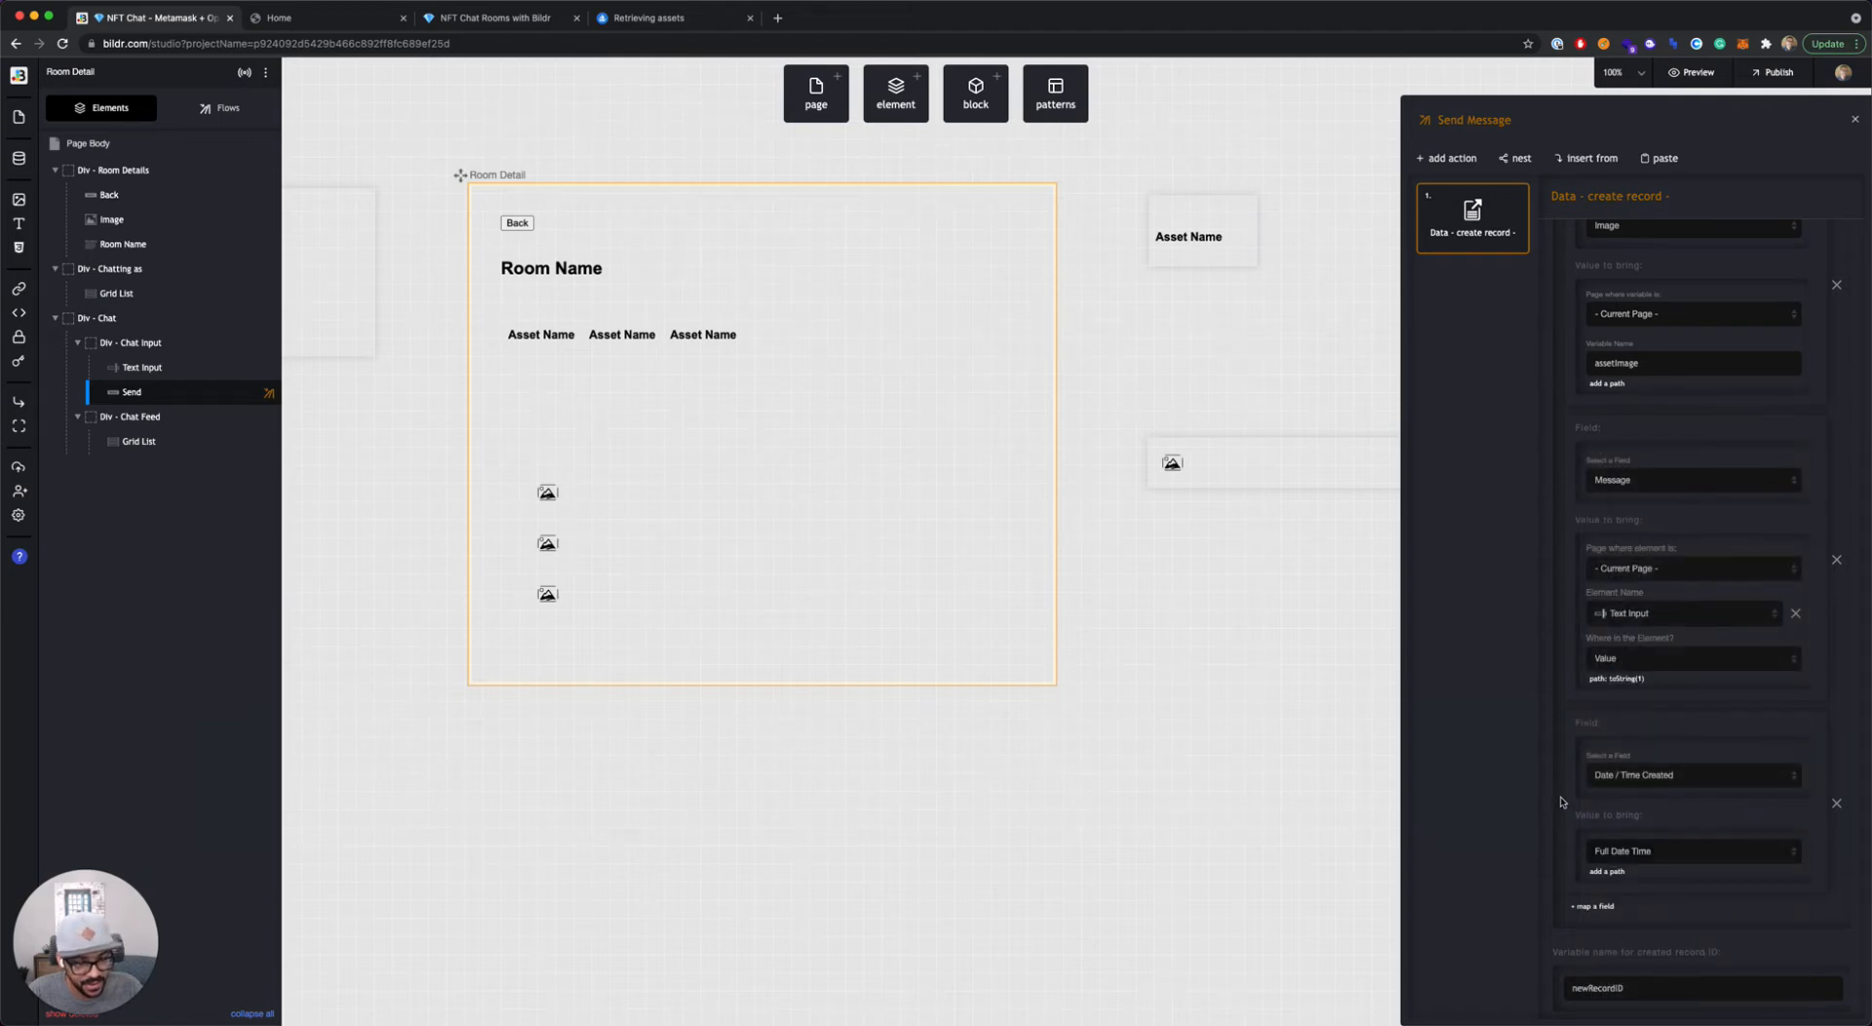
# Step: Add the path dateToUnixTimestamp() to the Date / Time Created field's Full Date Time value and save it
pyautogui.click(1614, 871)
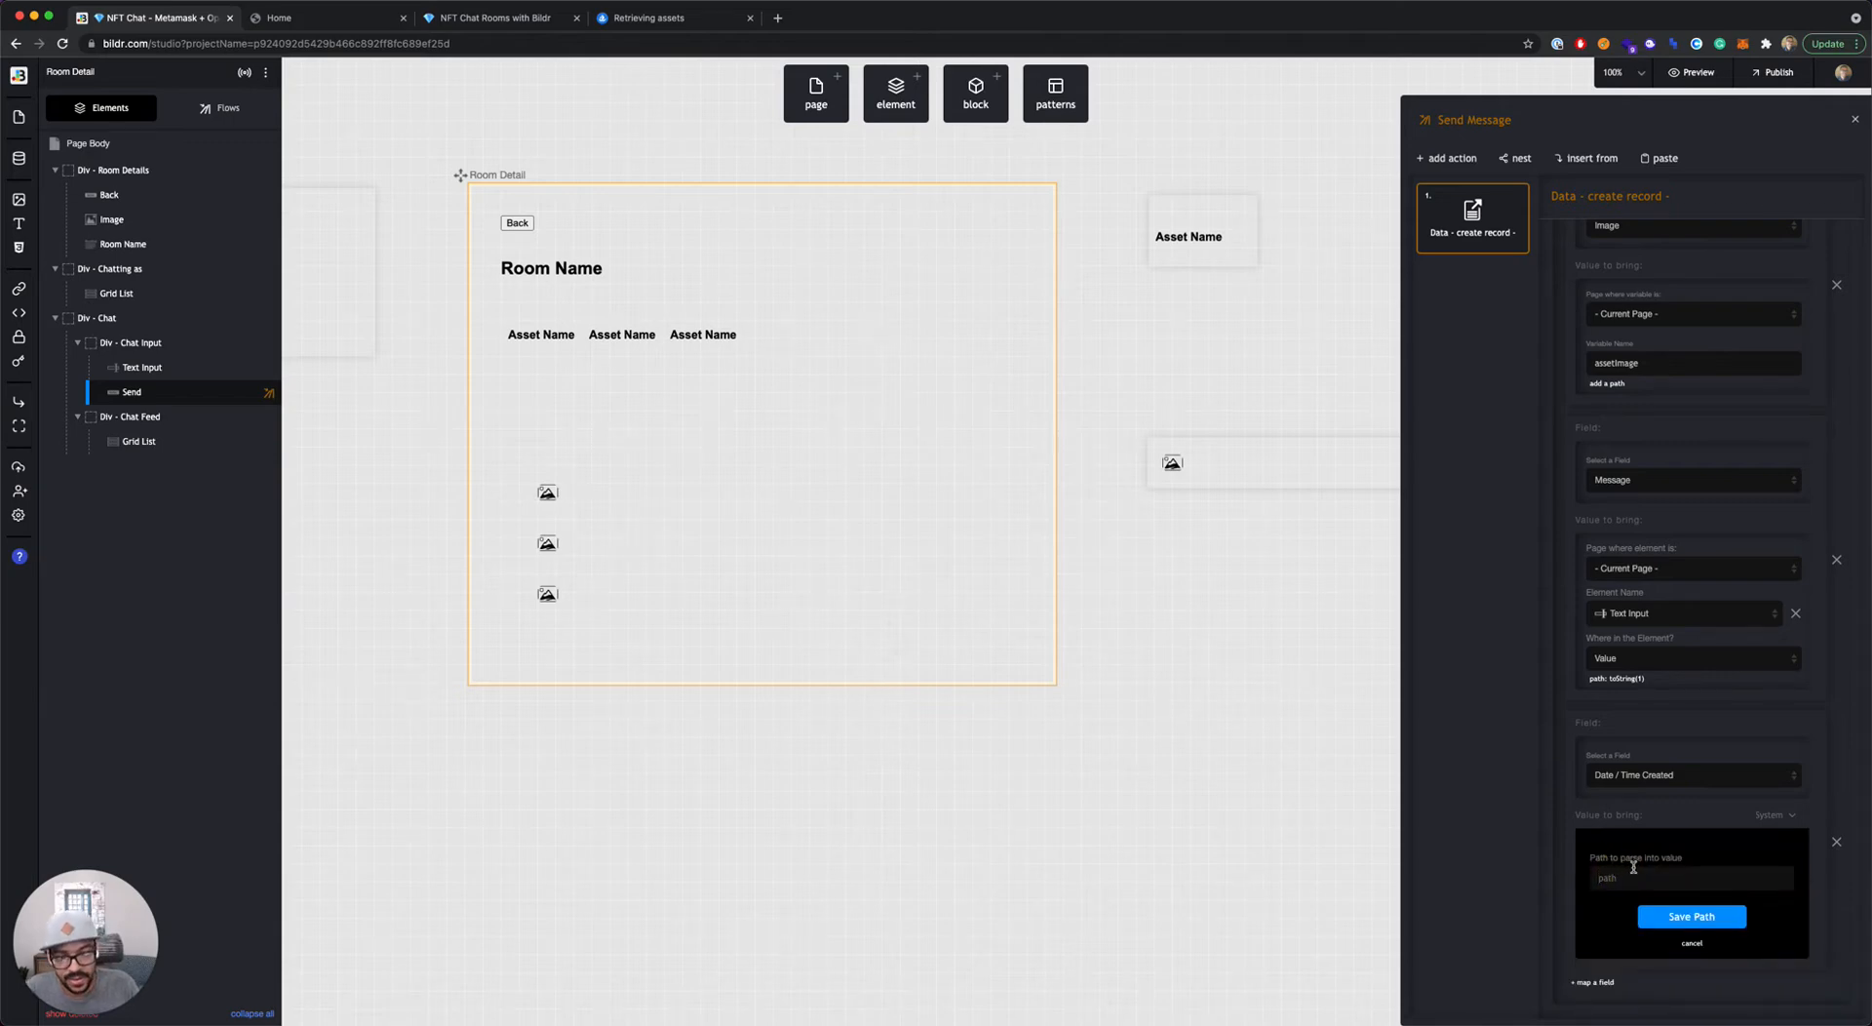
pyautogui.write('dateToUnixTimestamp(')
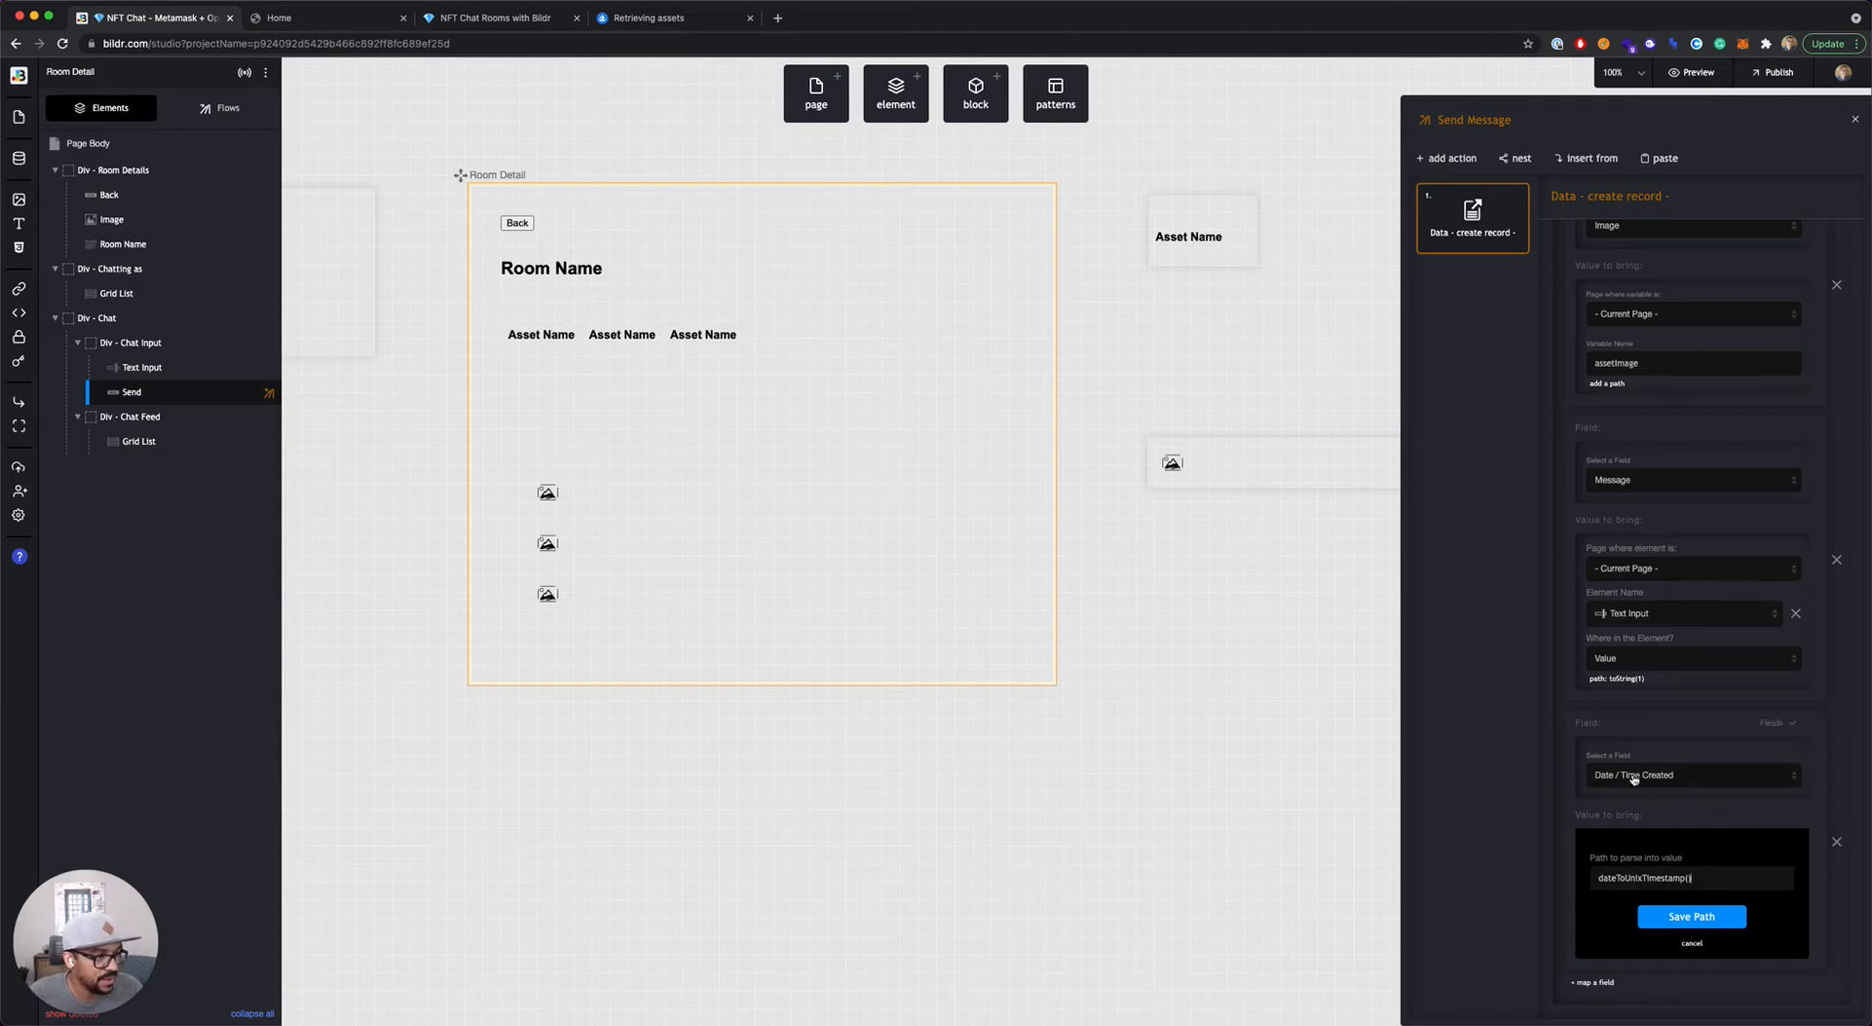
pyautogui.click(1669, 918)
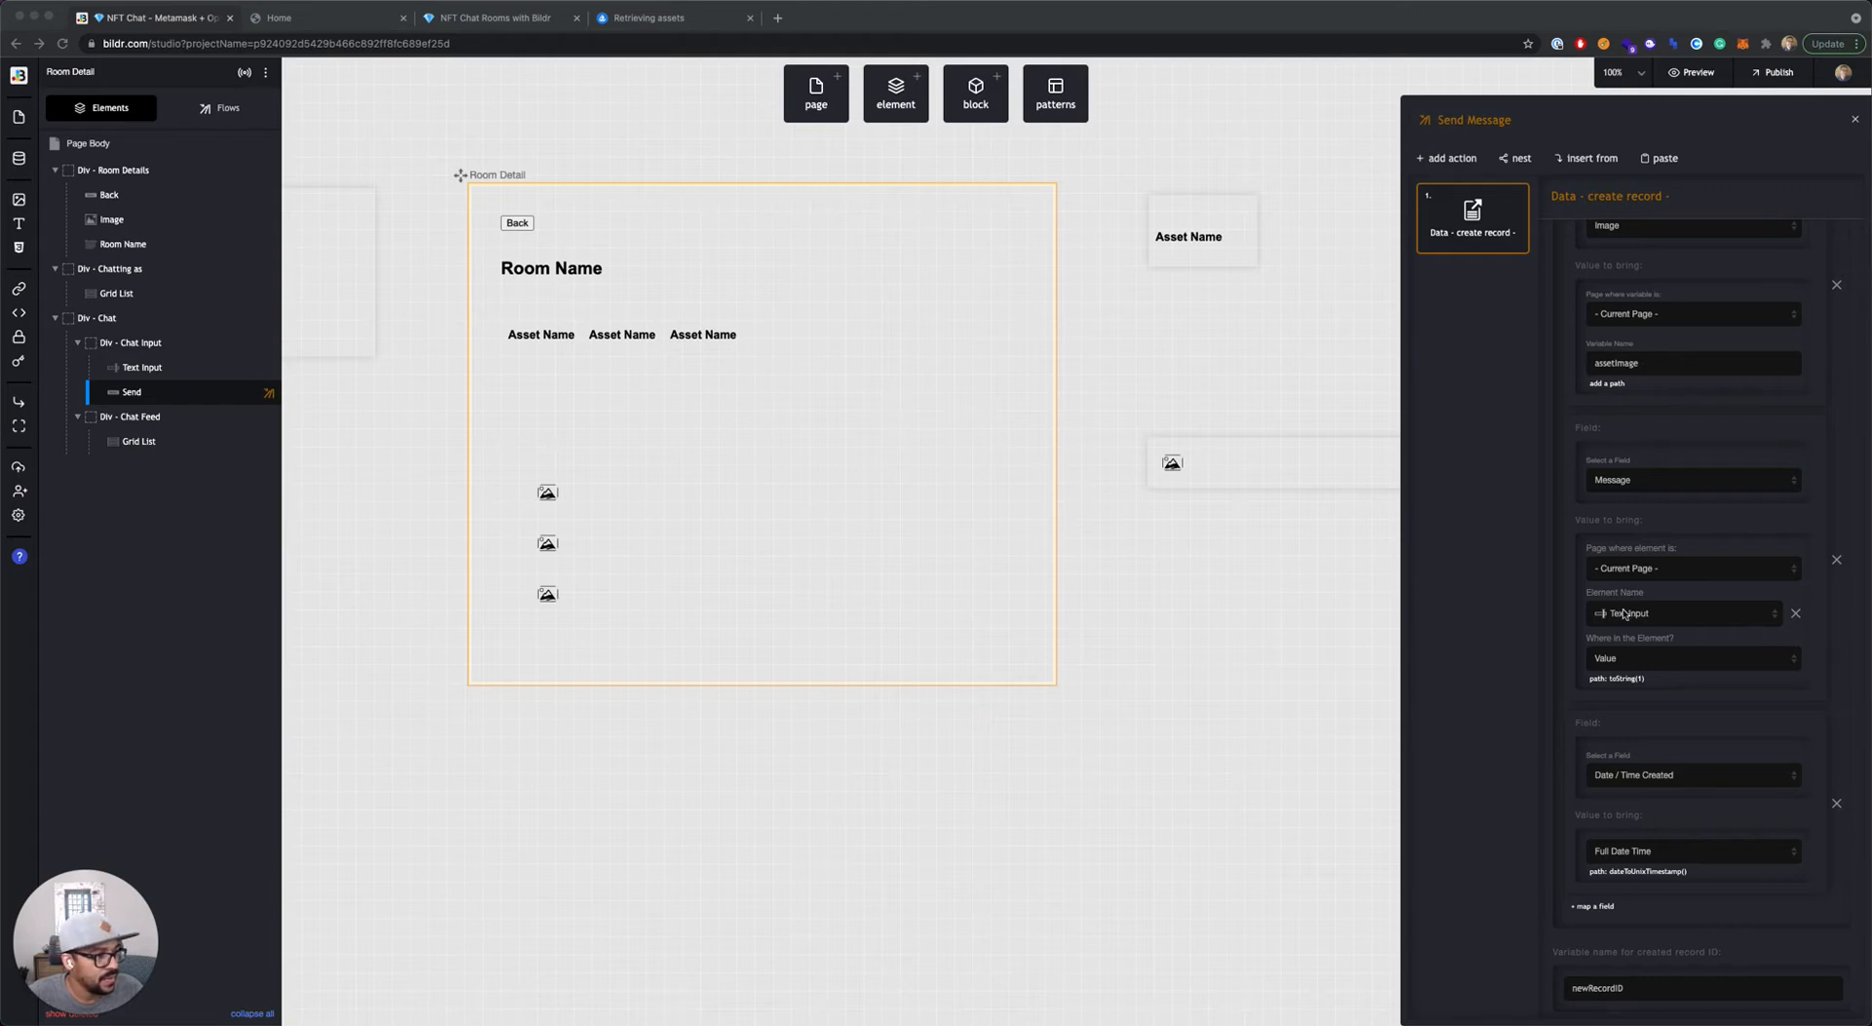
# Step: Add an Element - set value action to the Send Message flow, targeting the chat Text Input with an empty value
pyautogui.click(1461, 163)
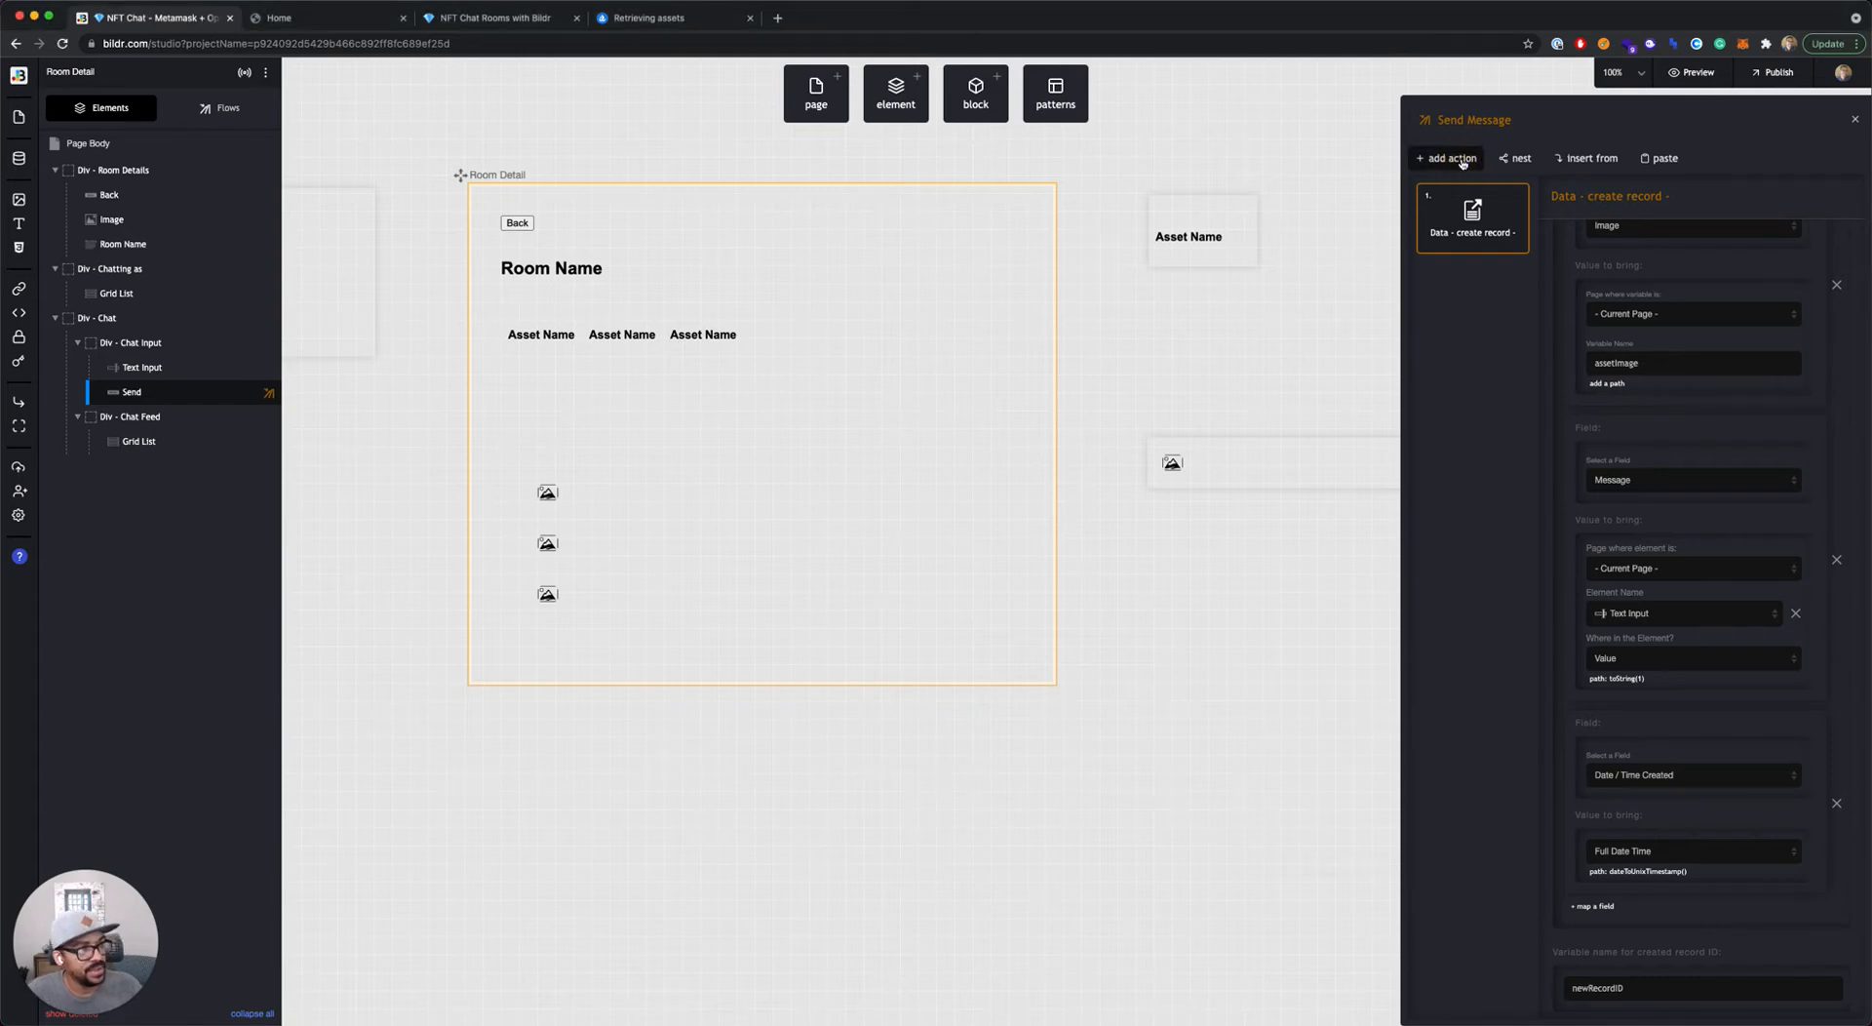
pyautogui.click(1461, 162)
pyautogui.write('s')
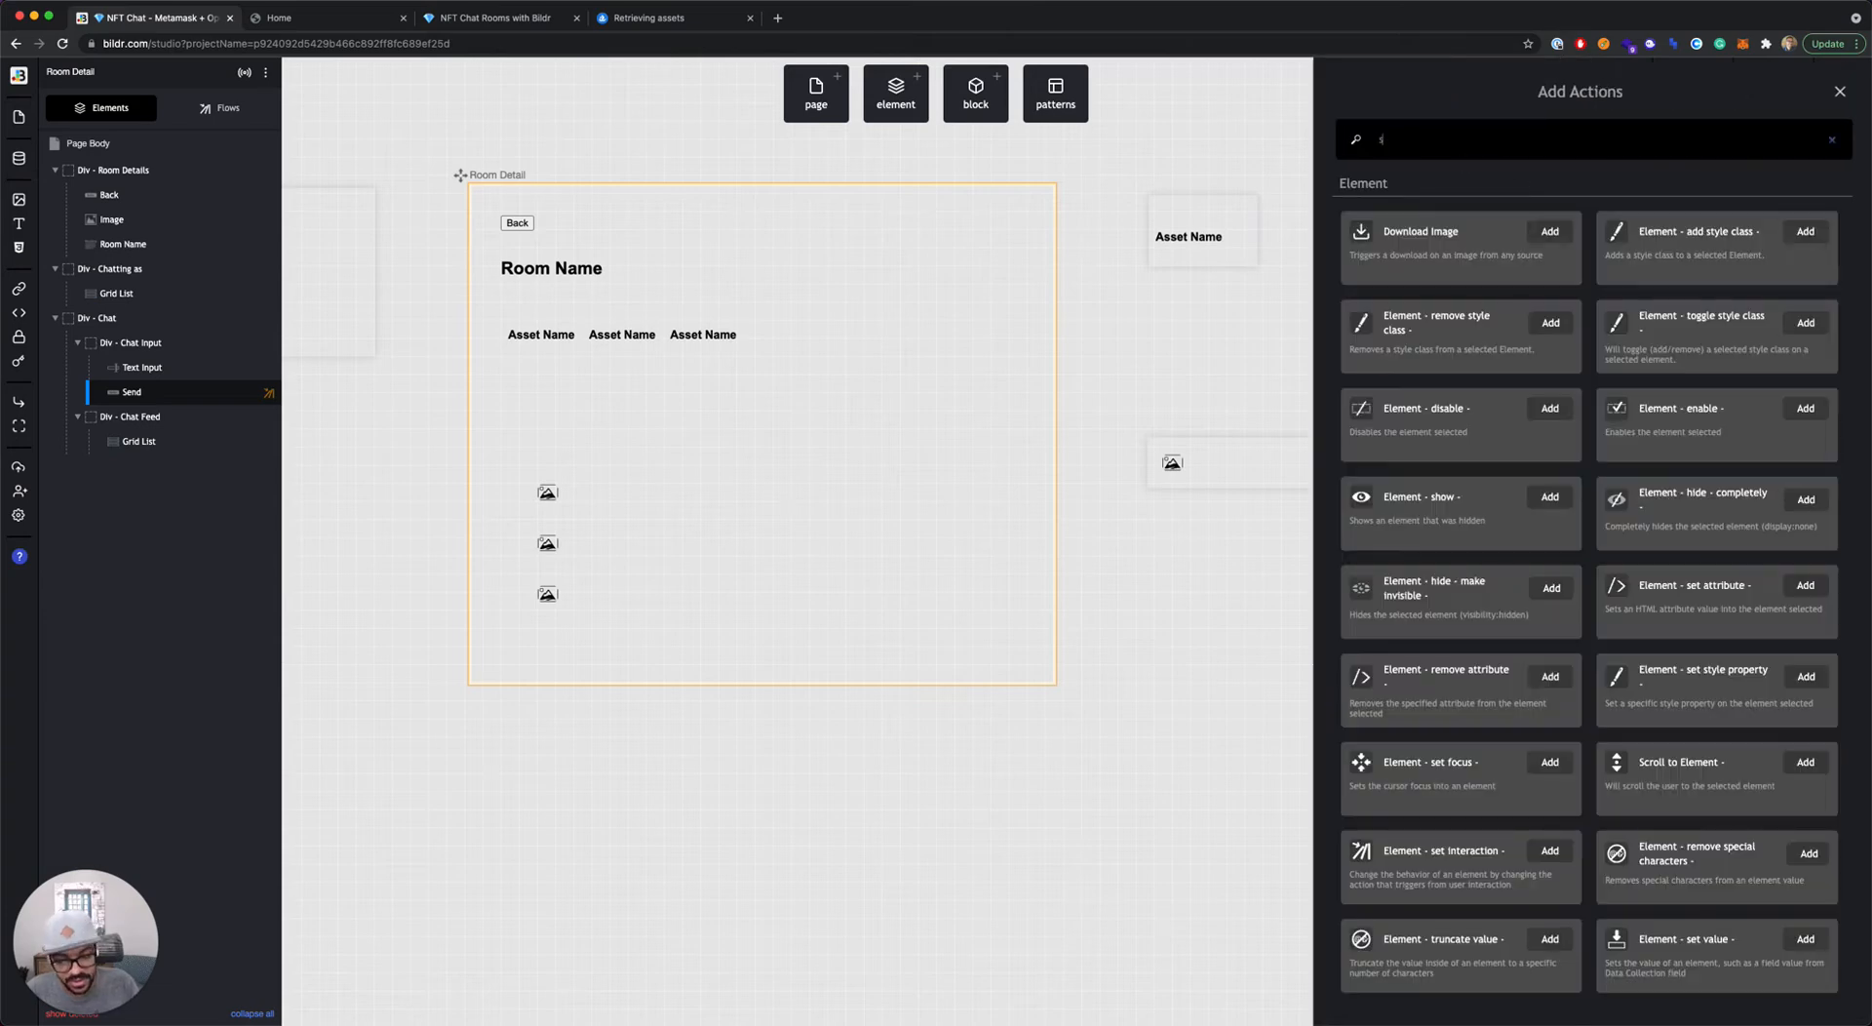
pyautogui.write('et v')
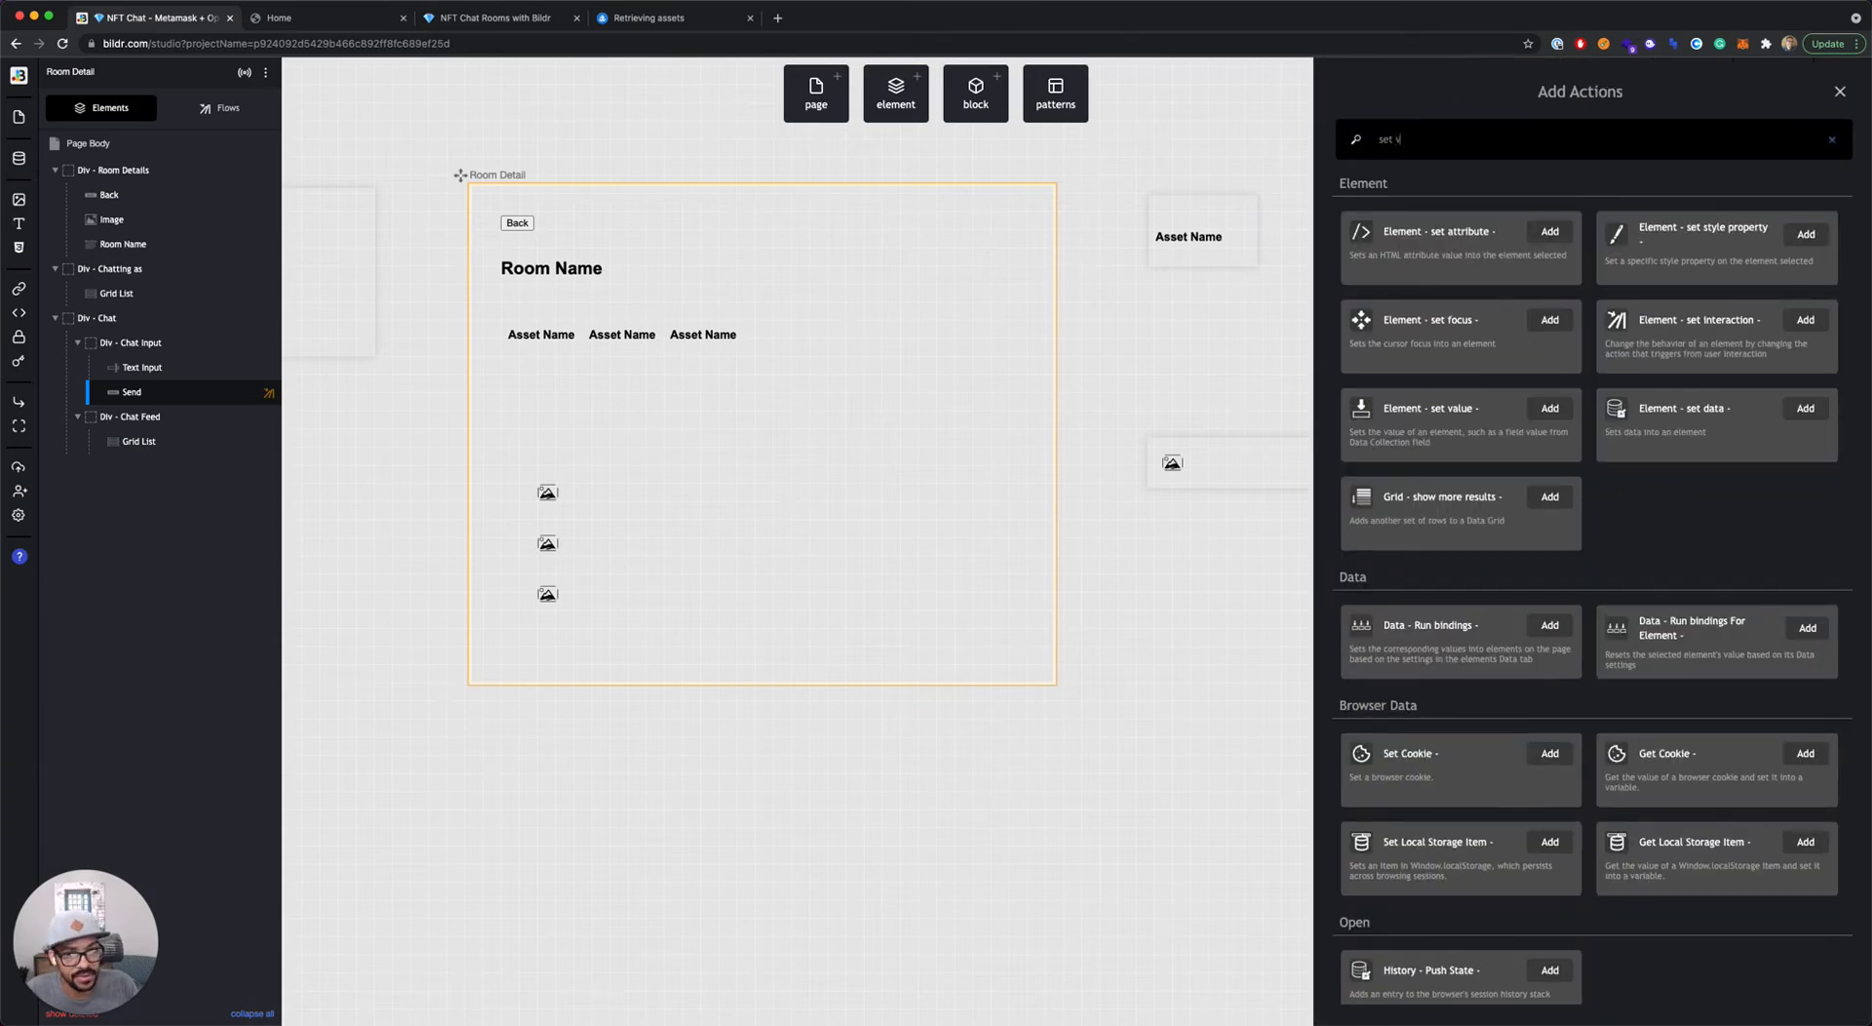
pyautogui.write('alue')
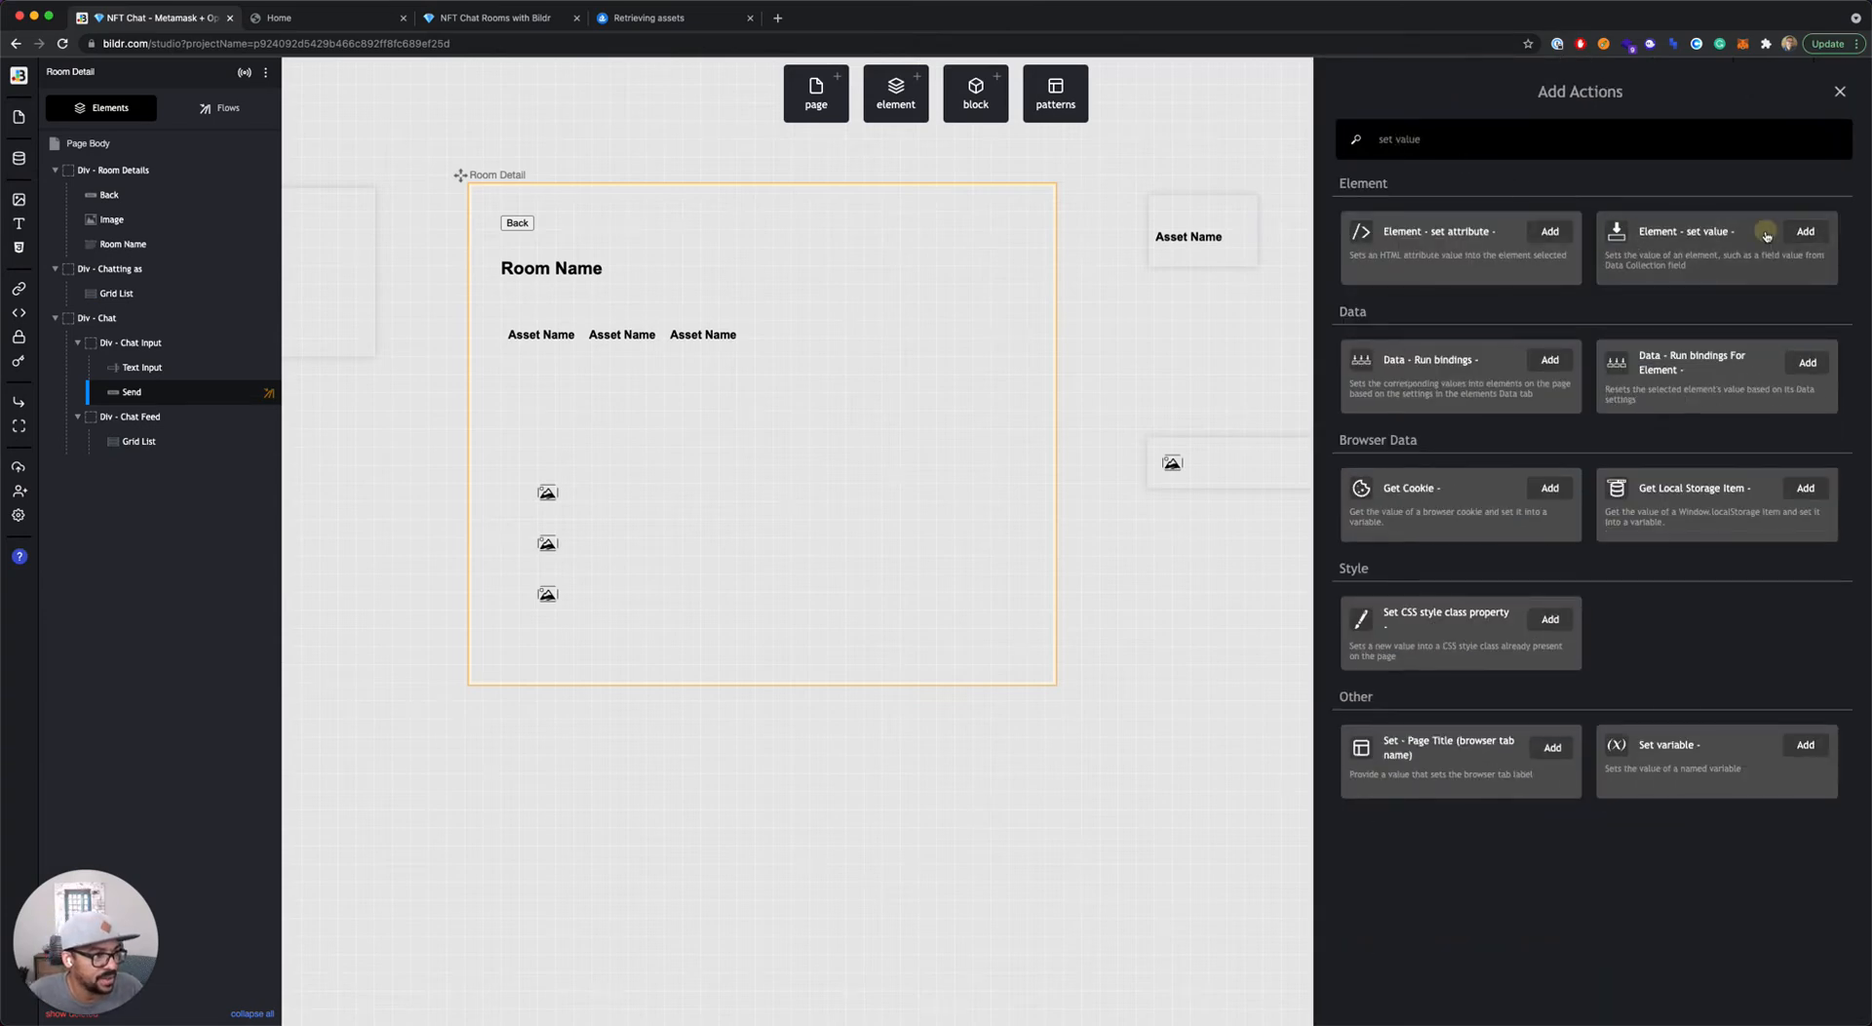
pyautogui.click(1804, 231)
pyautogui.click(1633, 276)
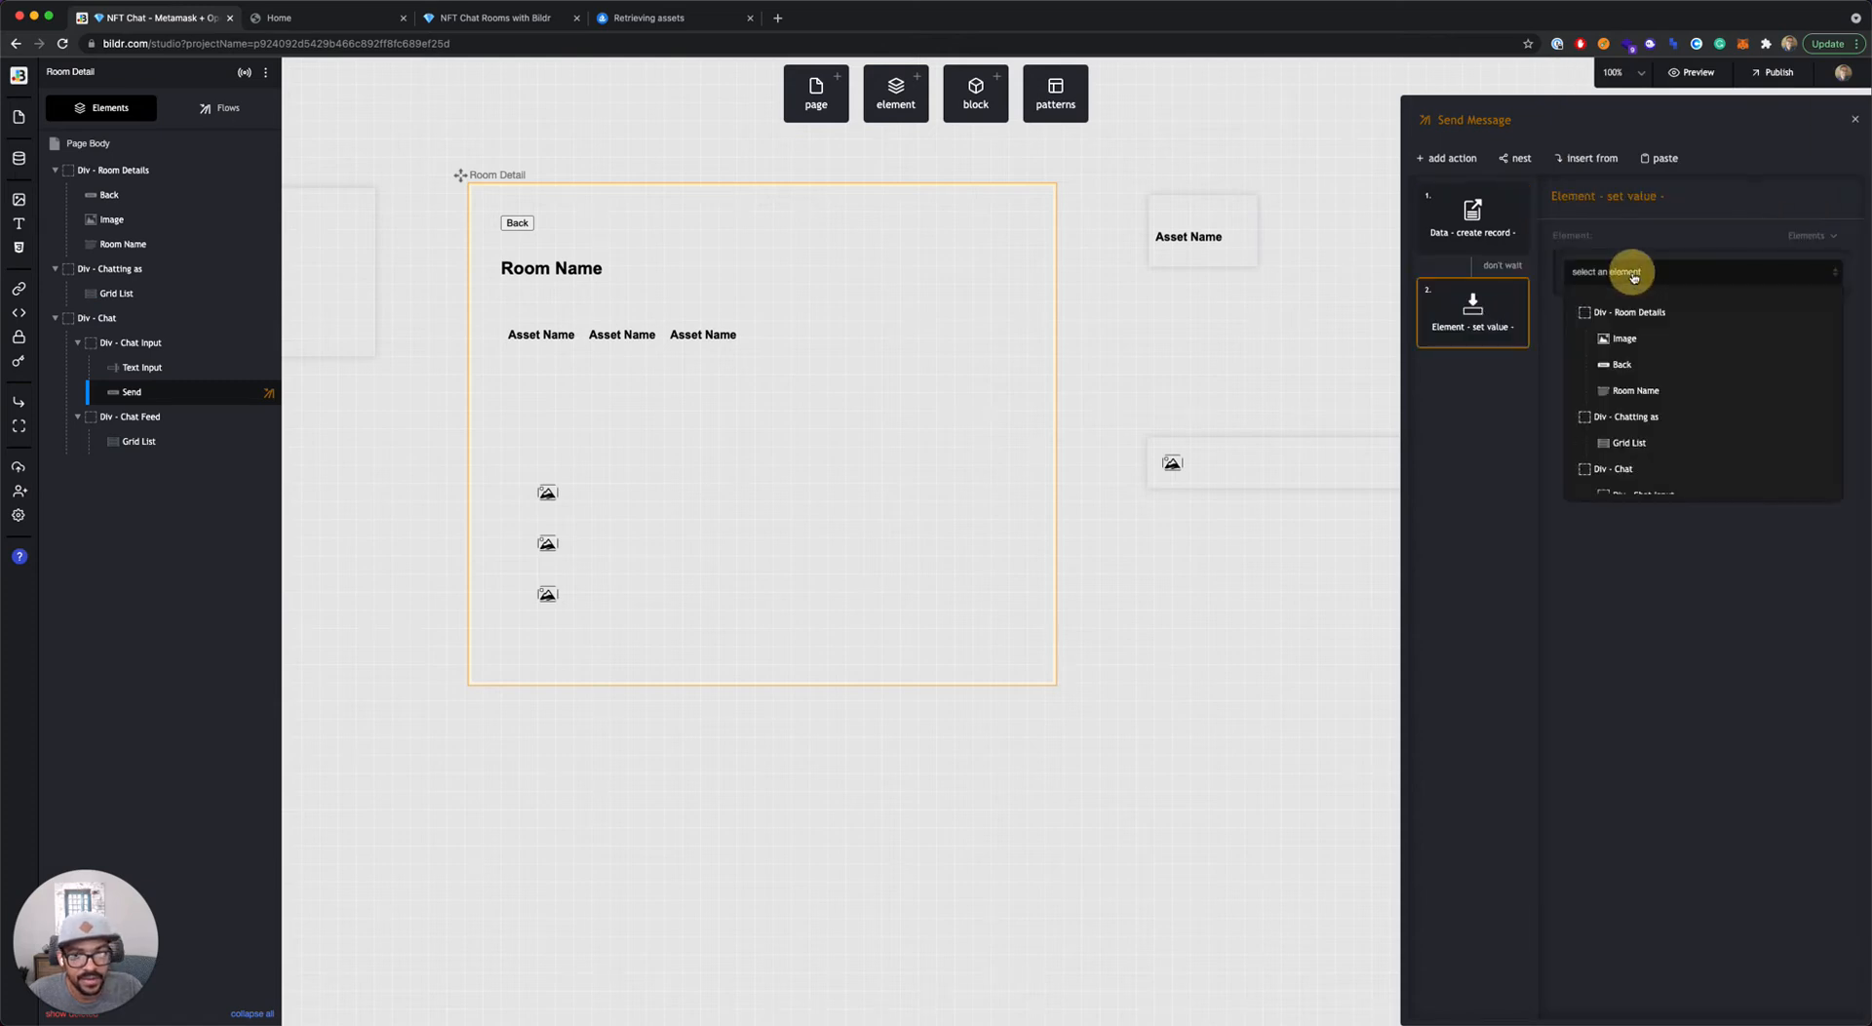
pyautogui.scroll(-3, 1636, 376)
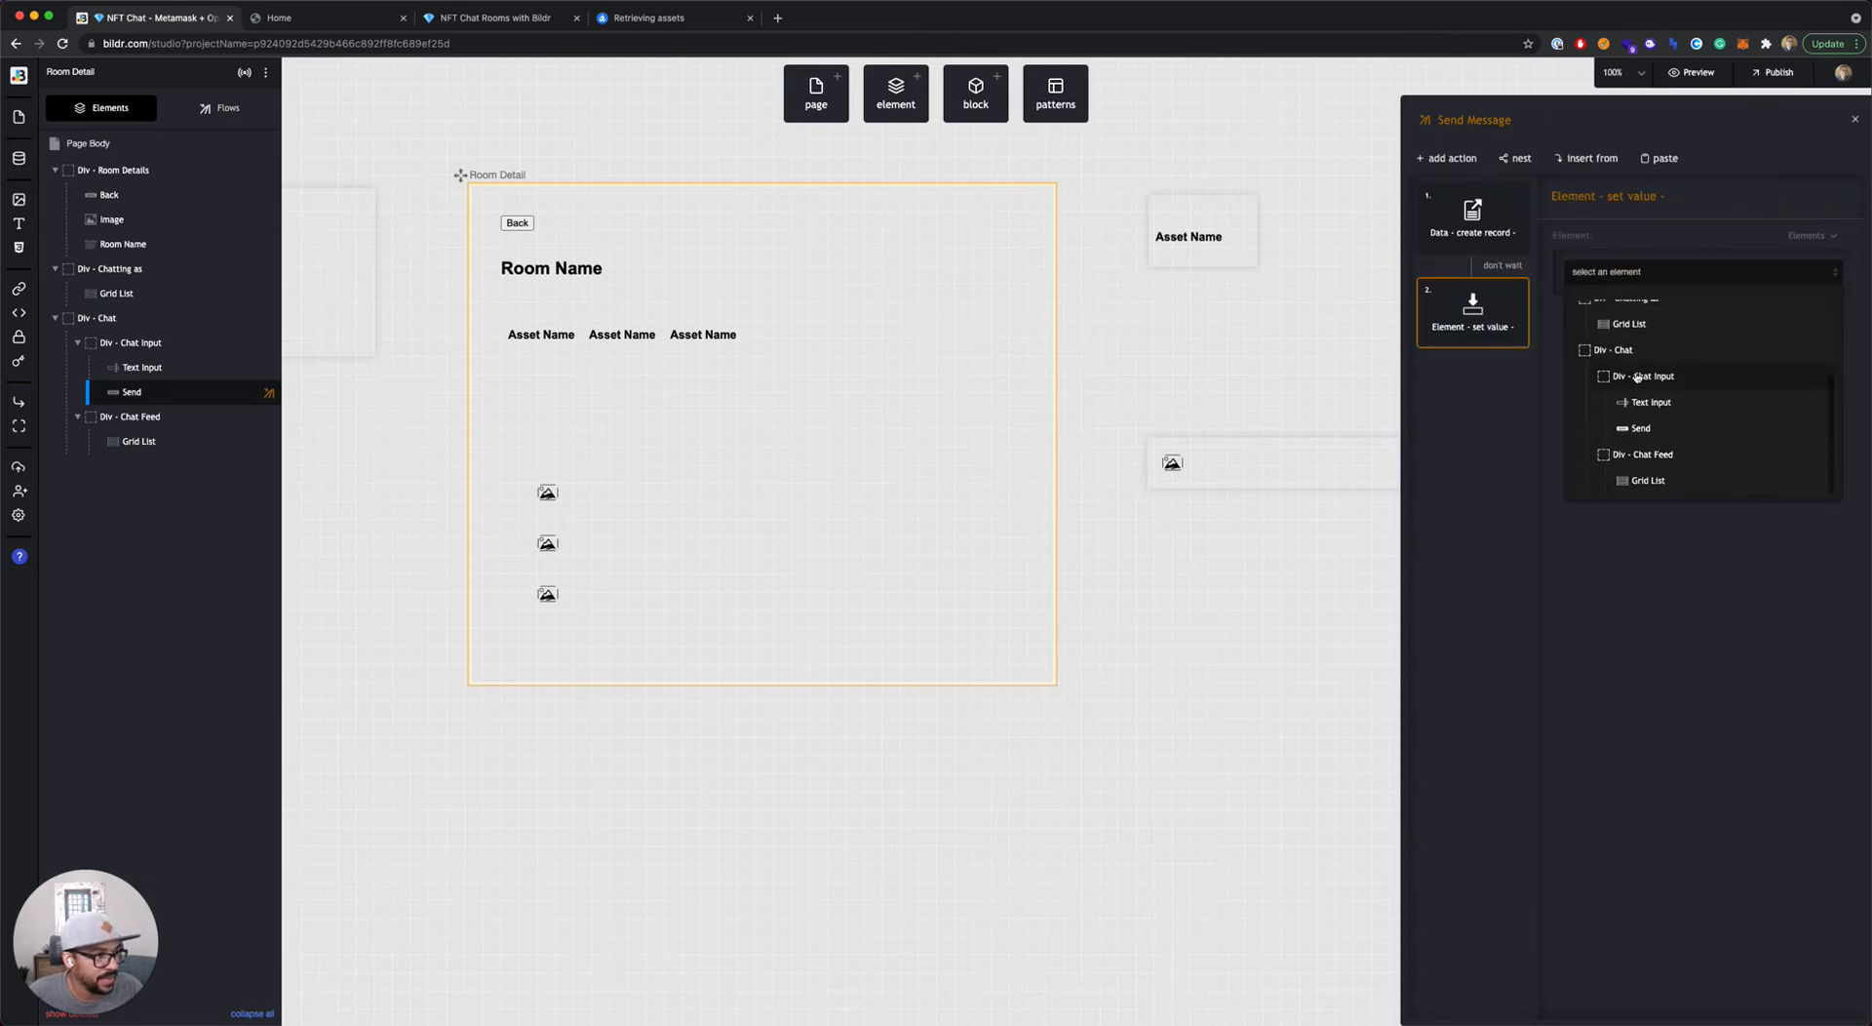
pyautogui.click(1664, 402)
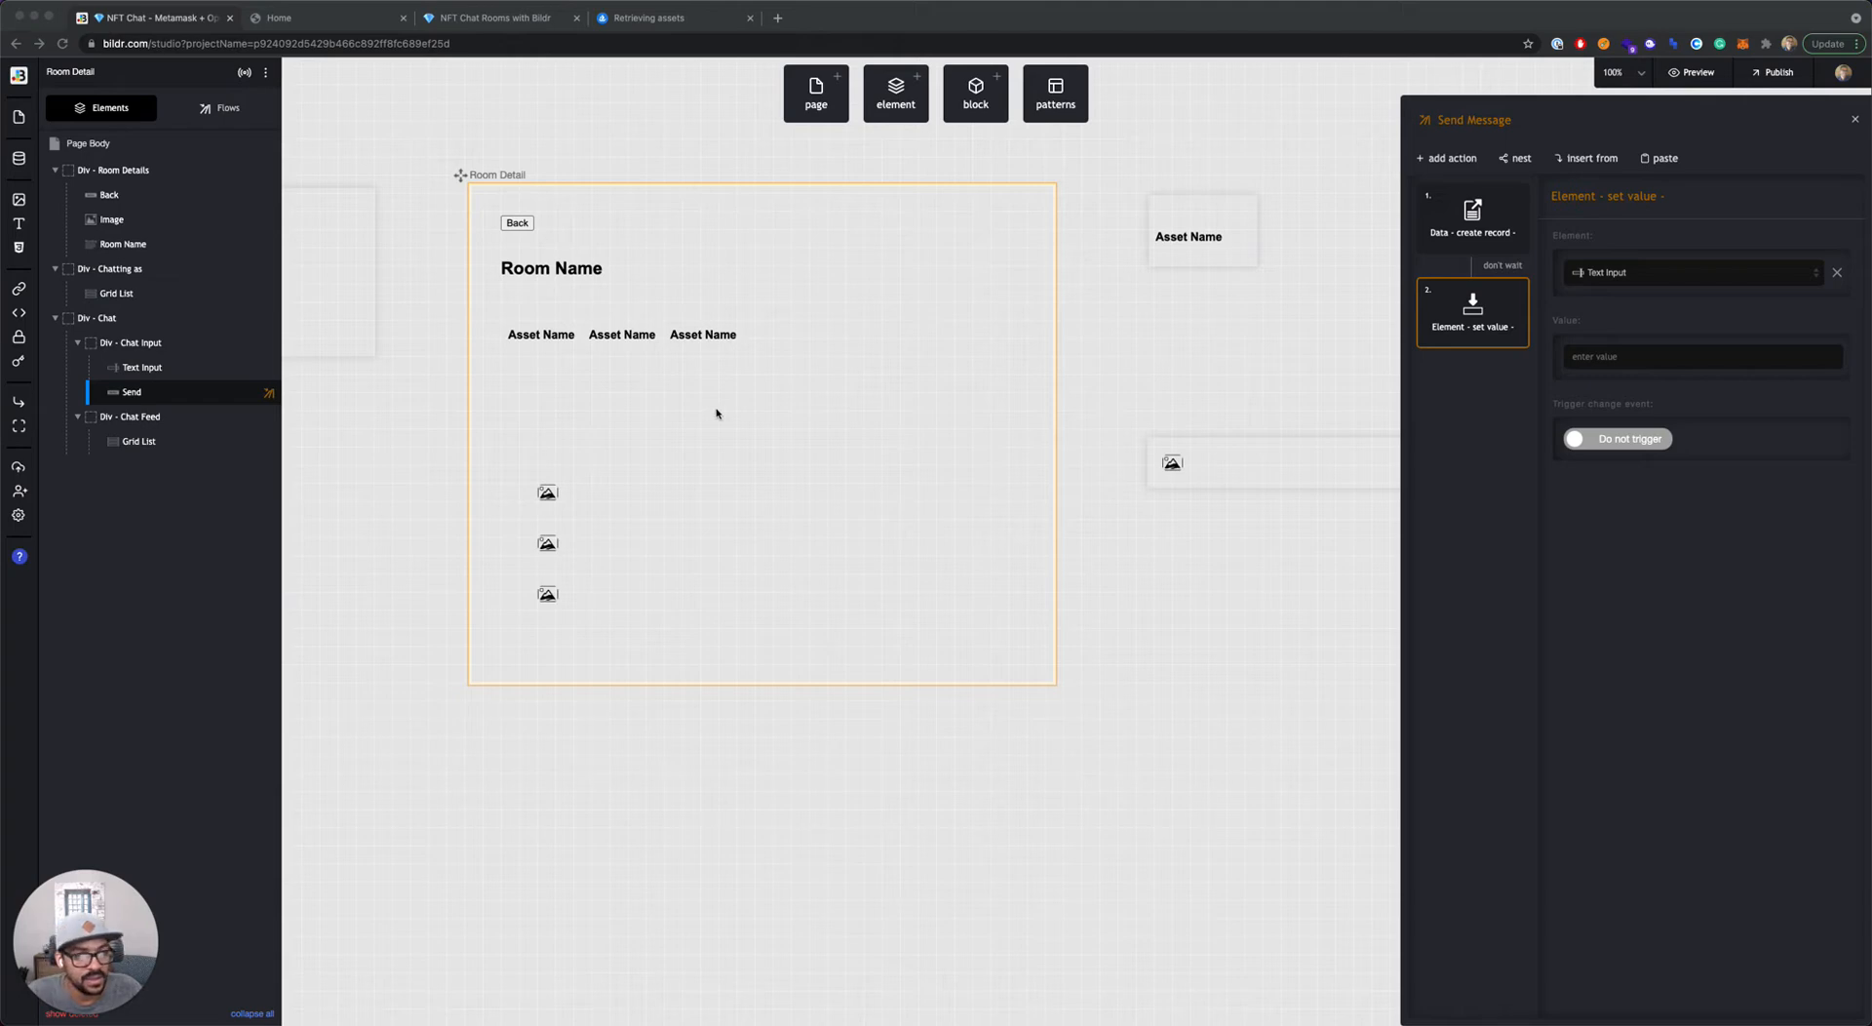
# Step: Select the chat feed's Grid List and open the Refresh Messages flow to review how the list is filled
pyautogui.click(672, 402)
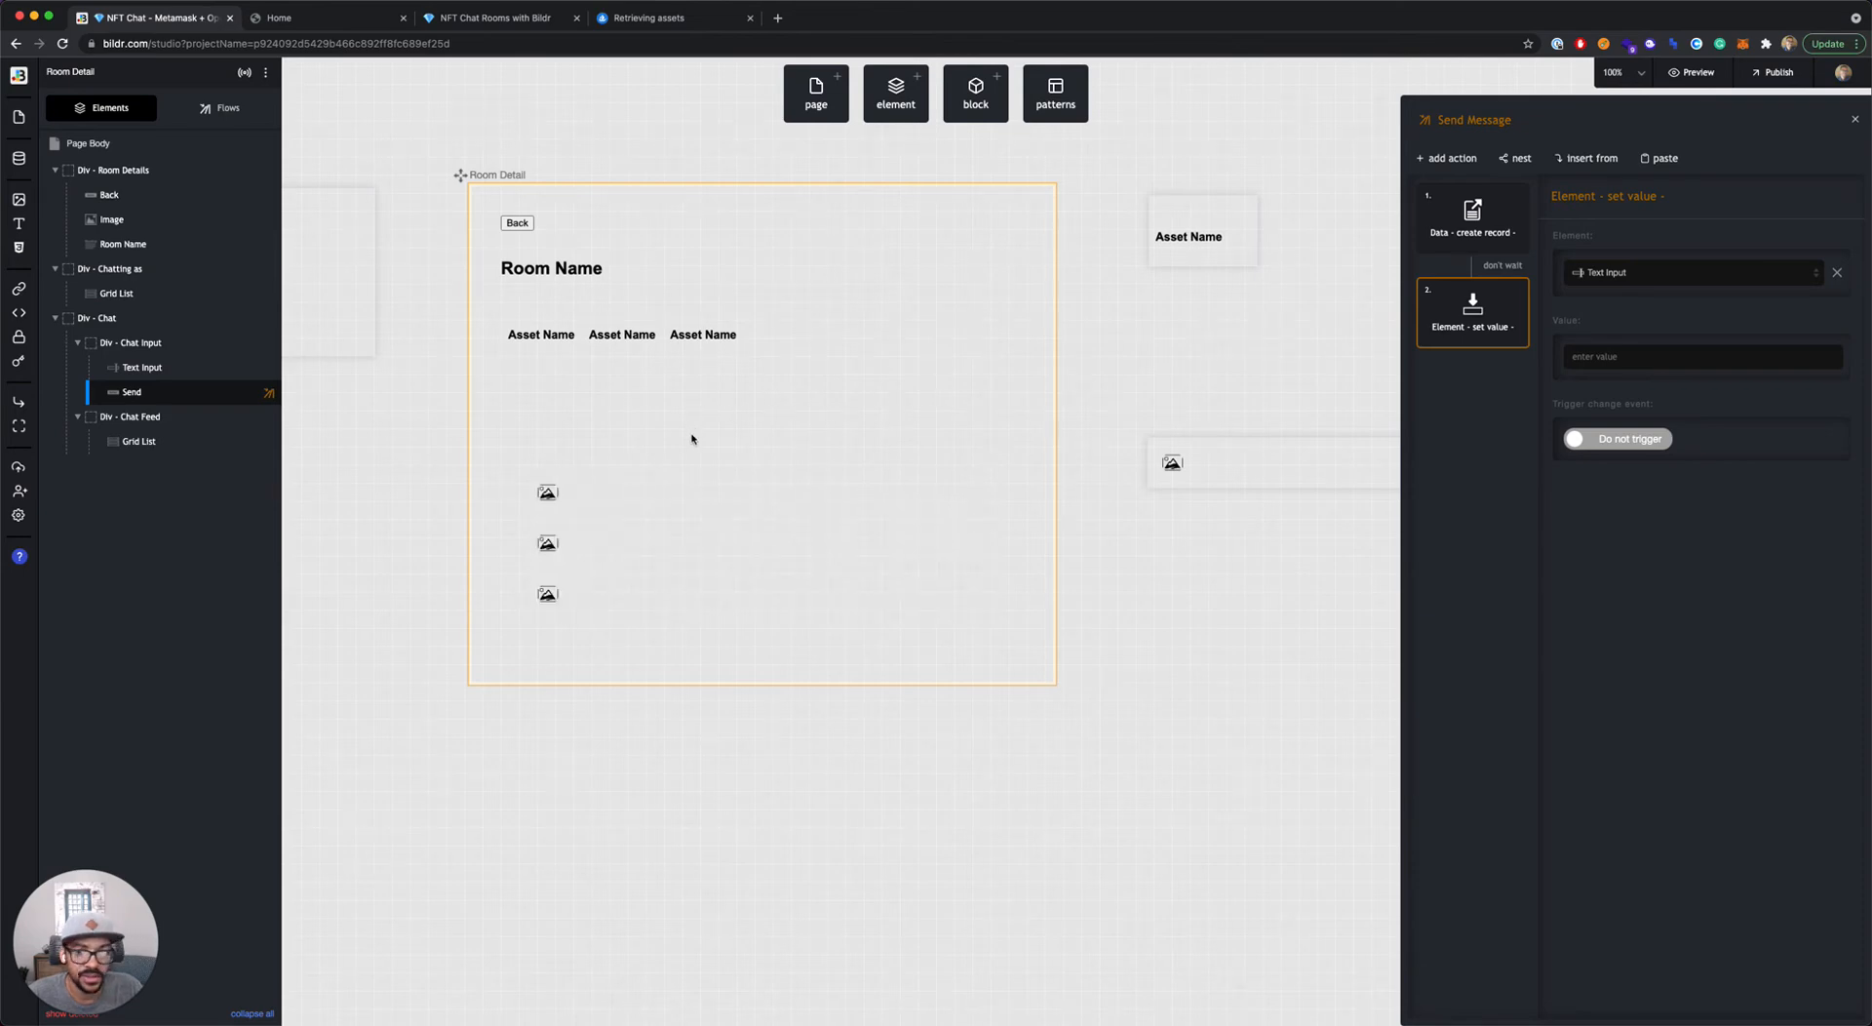
pyautogui.click(673, 519)
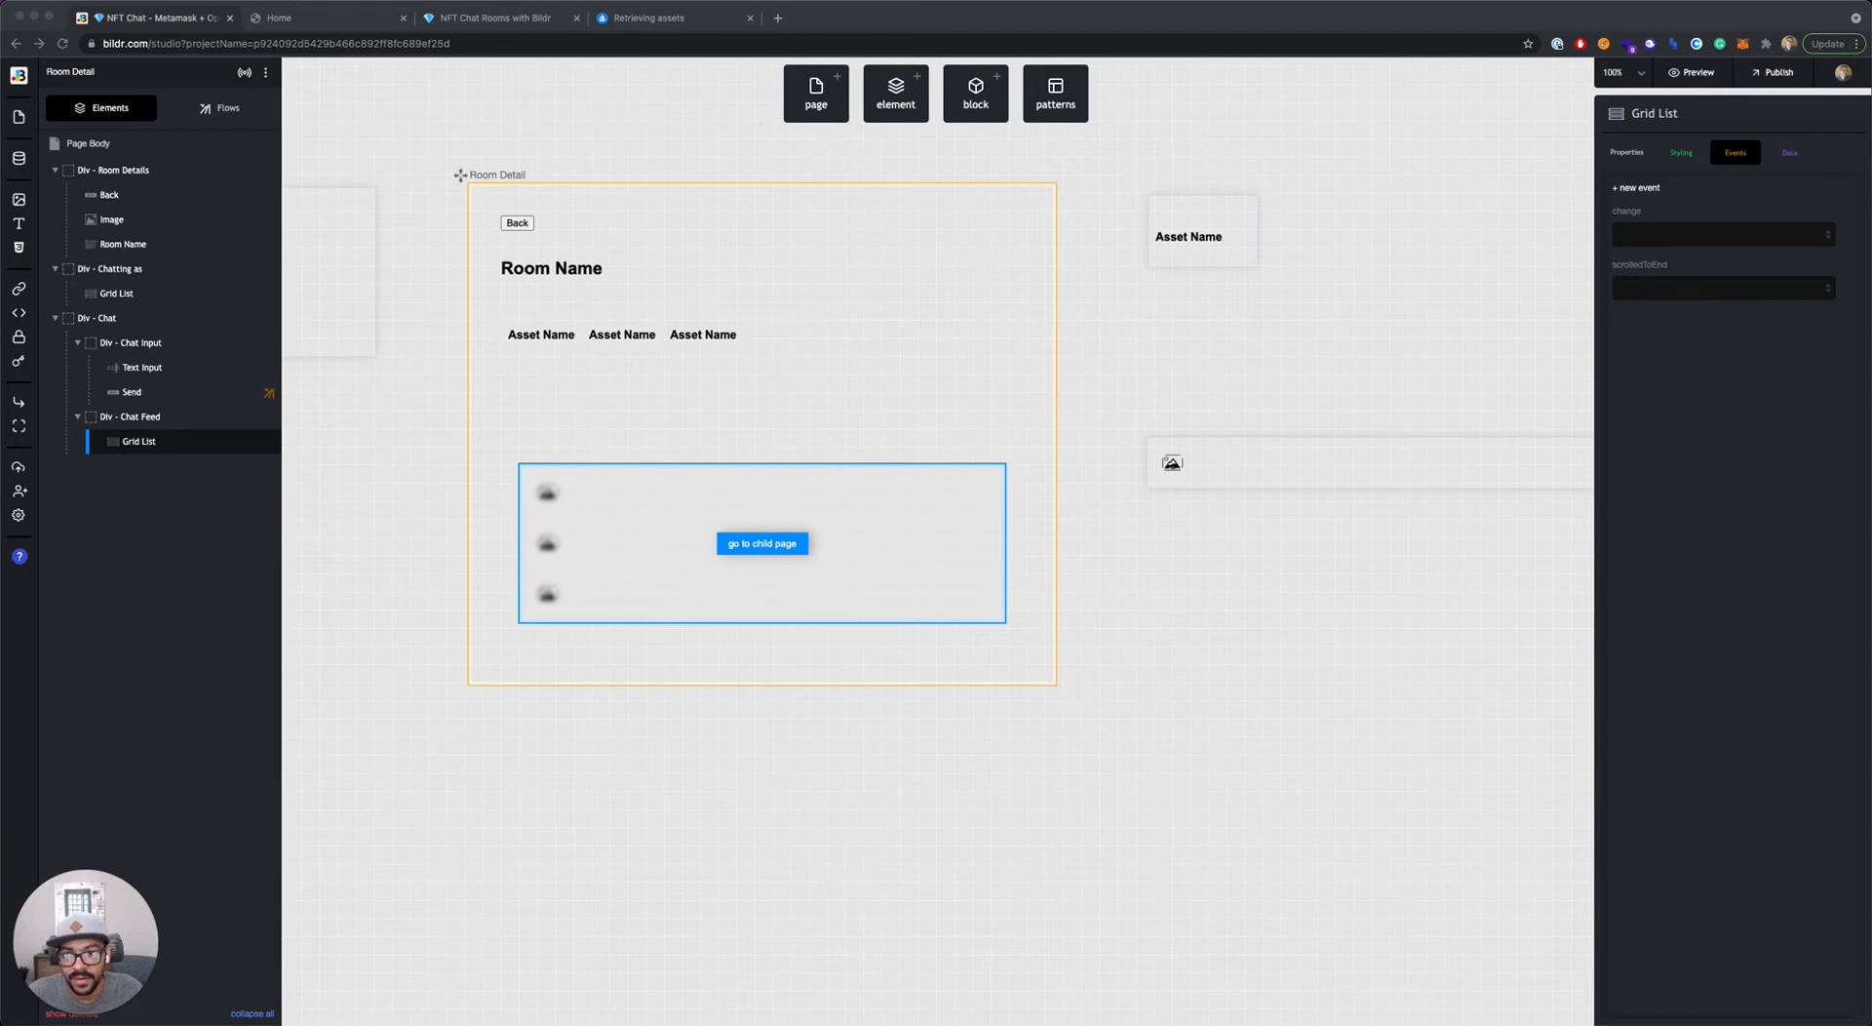
pyautogui.click(889, 556)
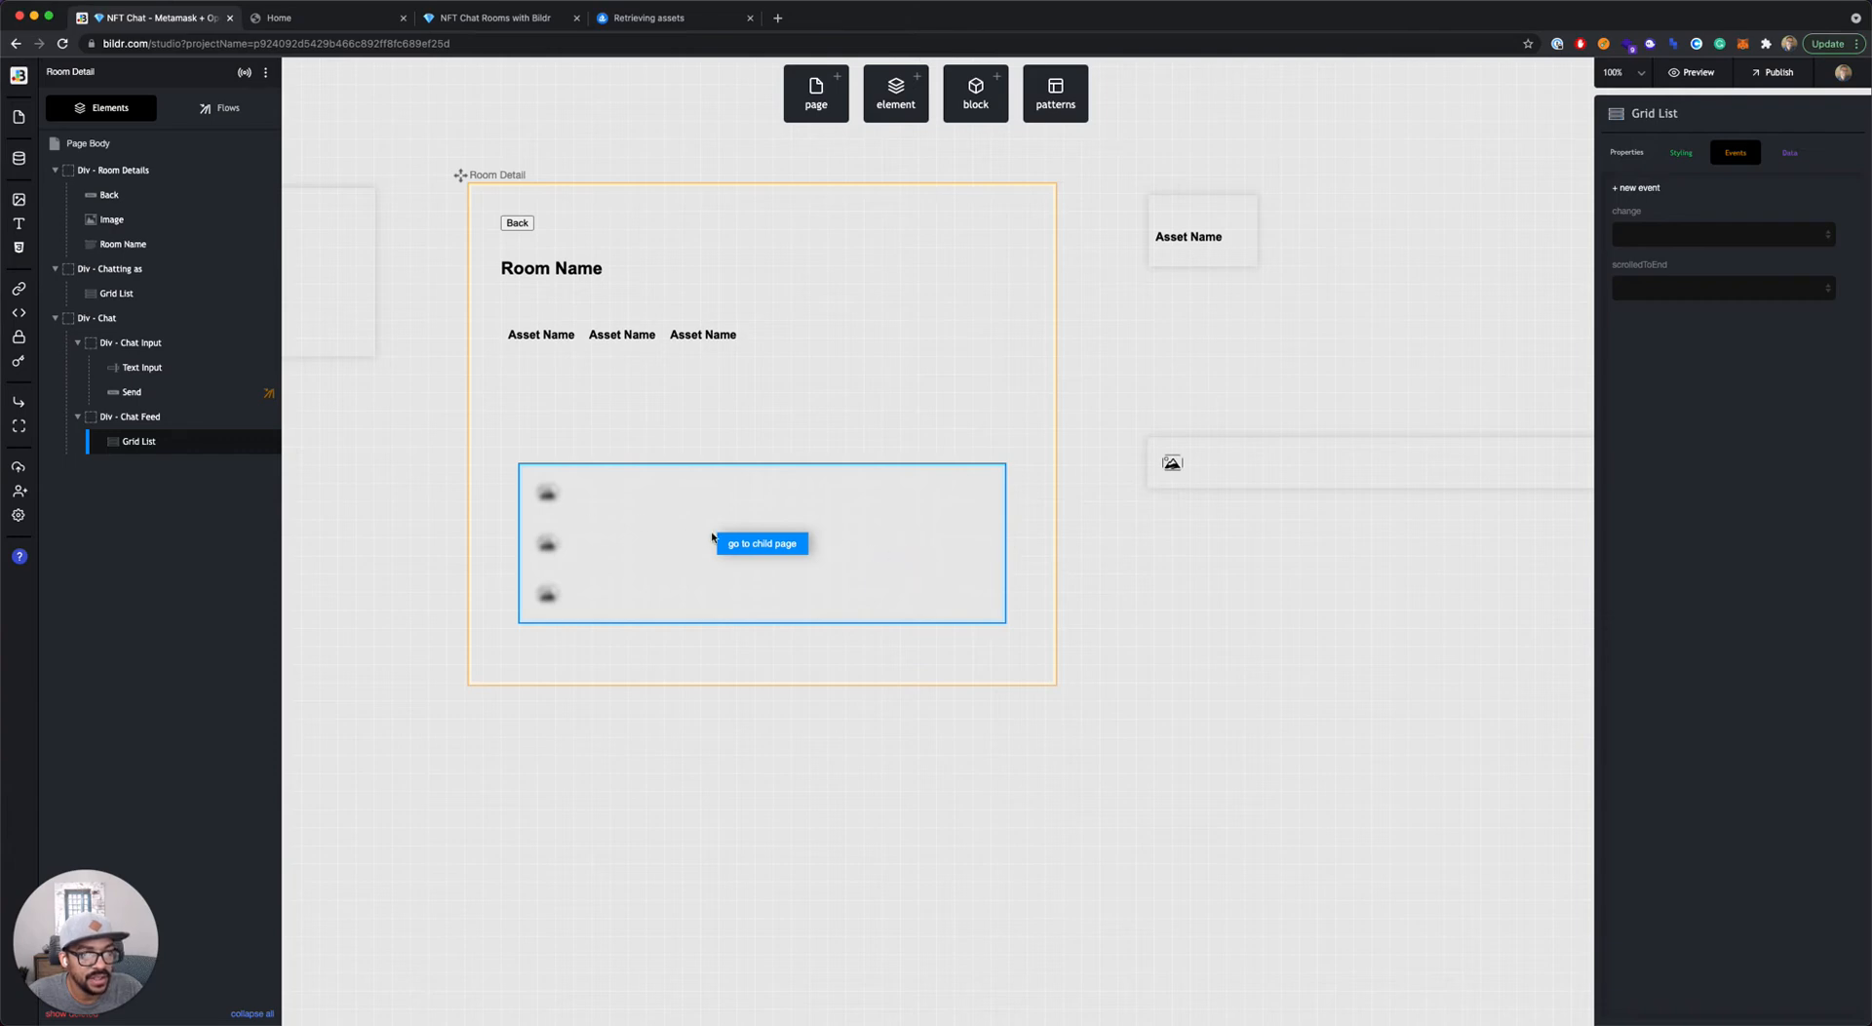
pyautogui.click(218, 107)
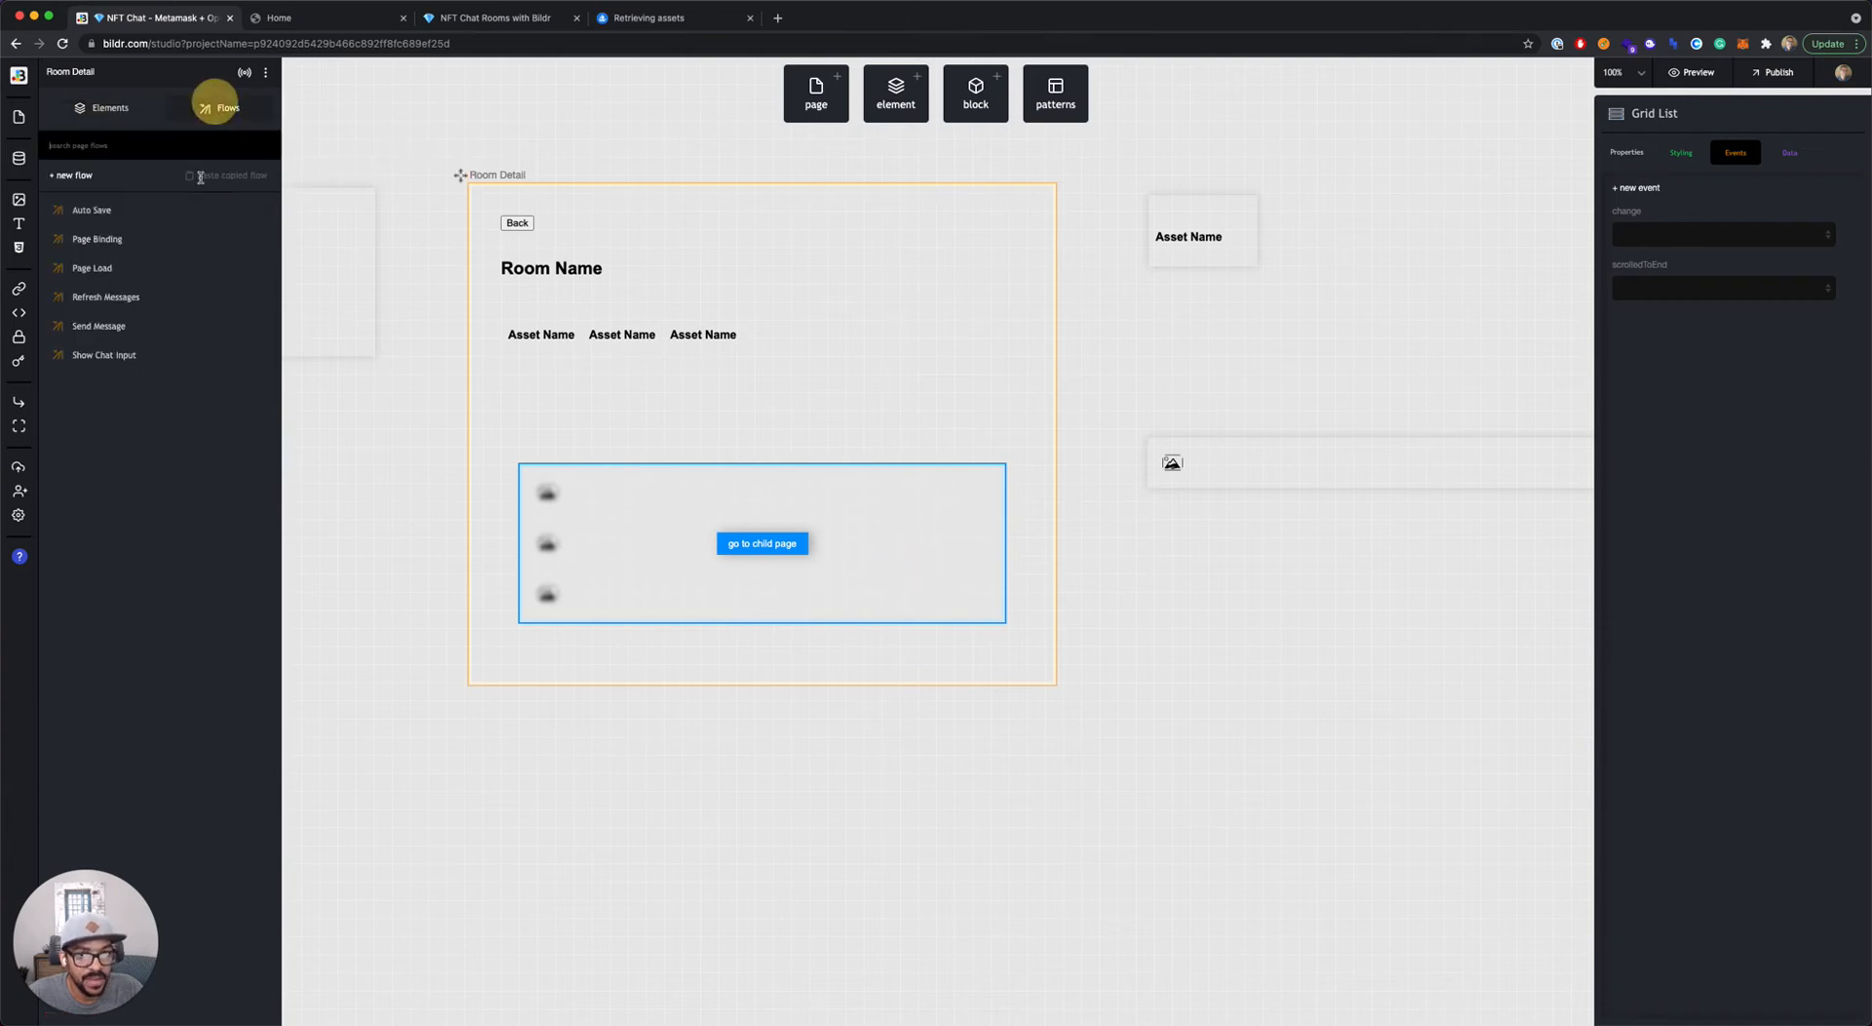
pyautogui.click(125, 295)
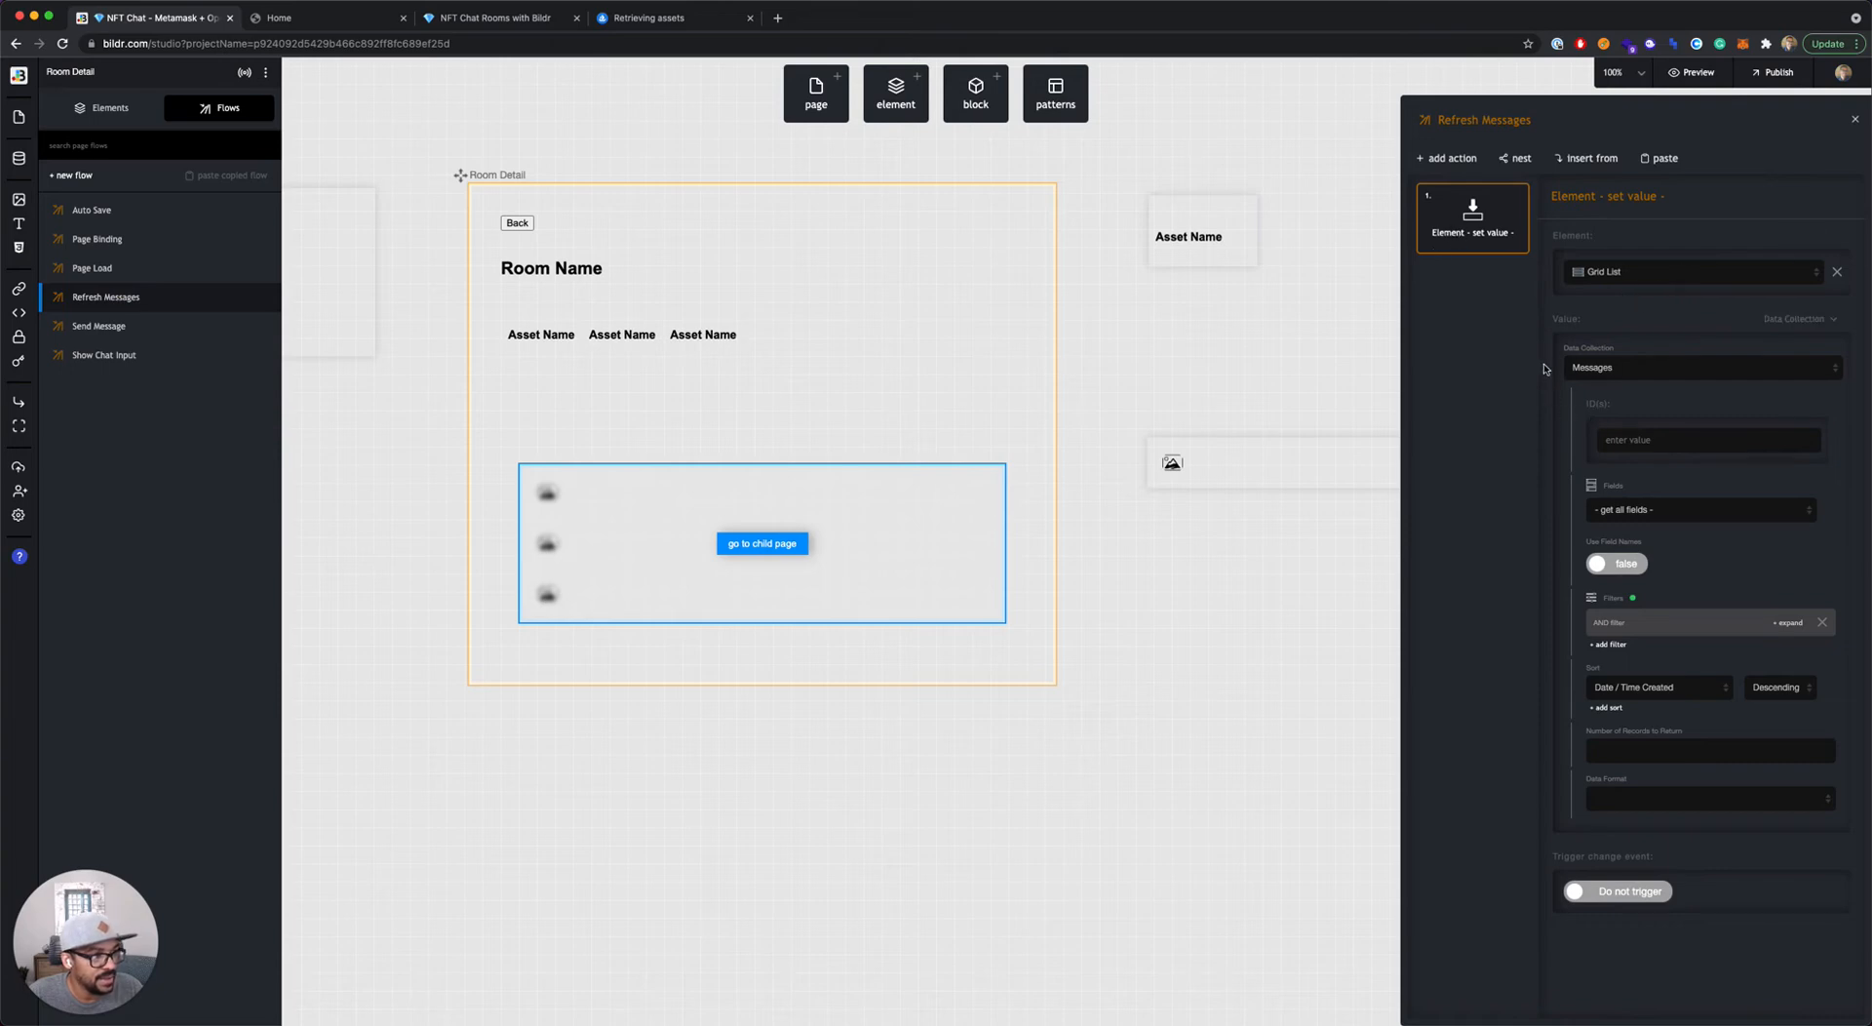
# Step: Bind the Image element on the Chat Message page to the Image field of the Messages collection
pyautogui.hscroll(5, 809, 507)
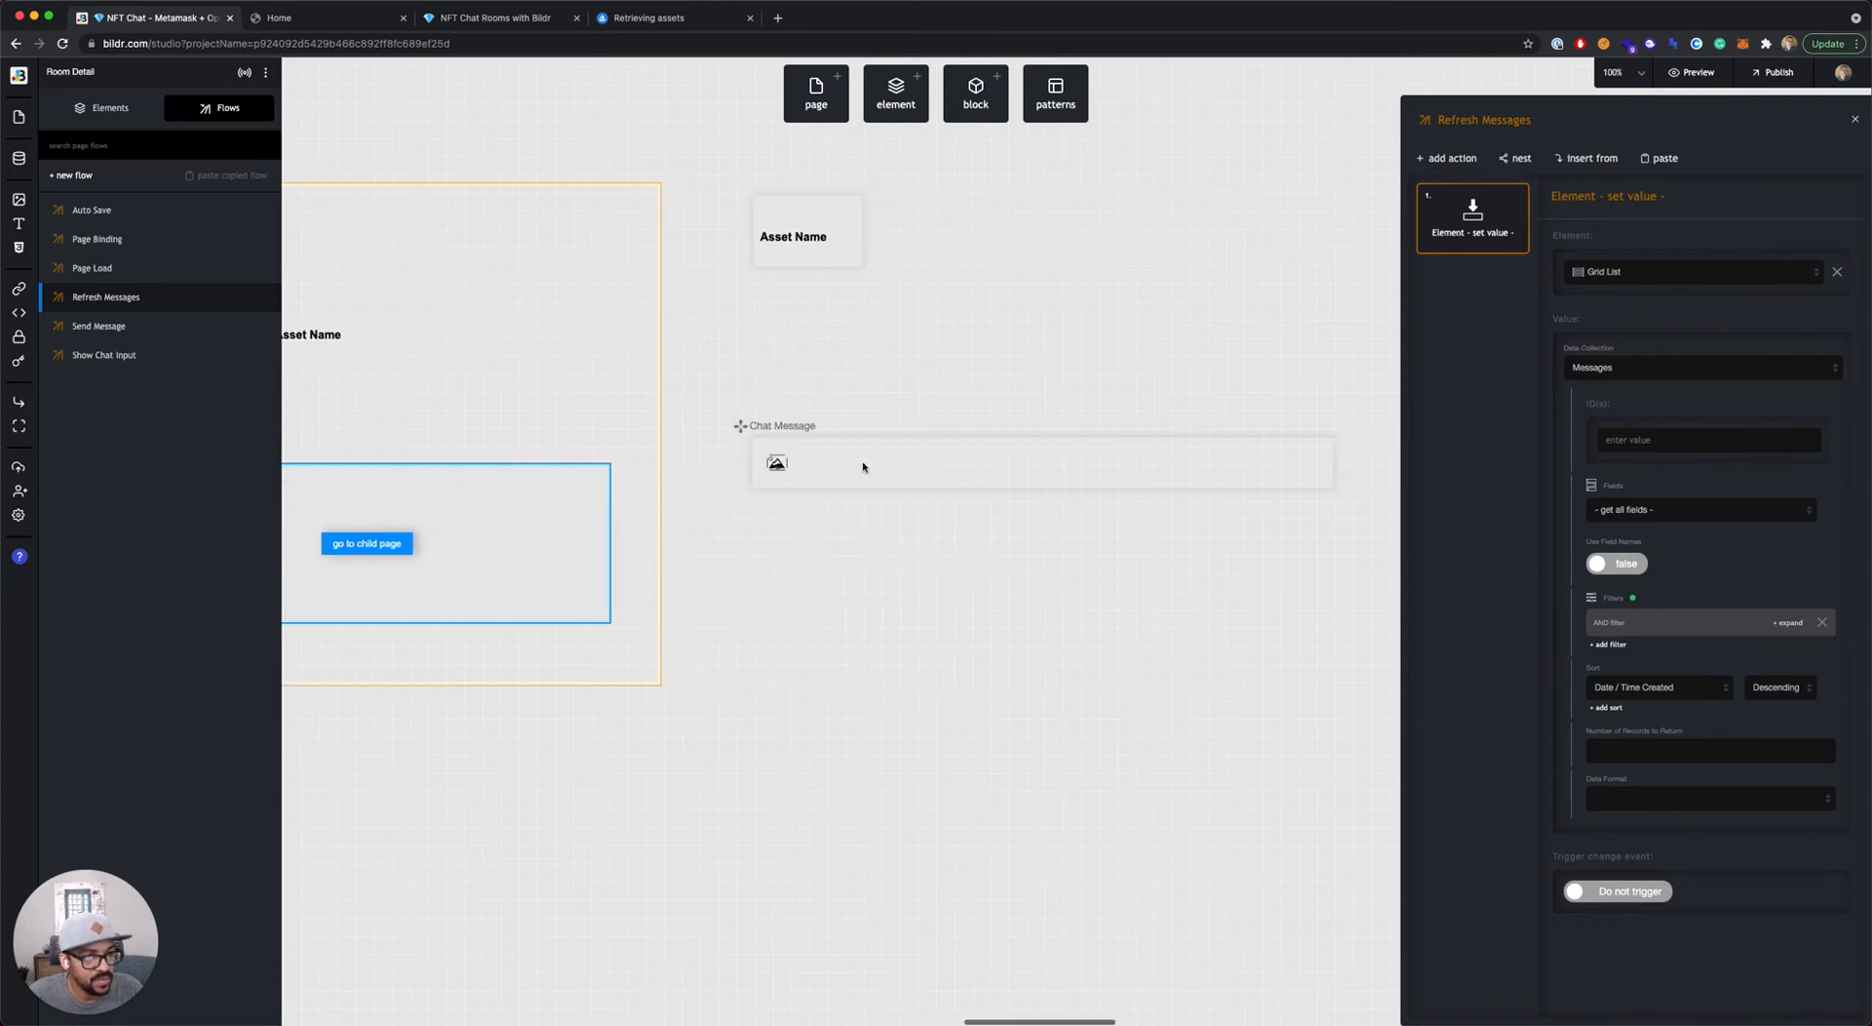
pyautogui.click(863, 465)
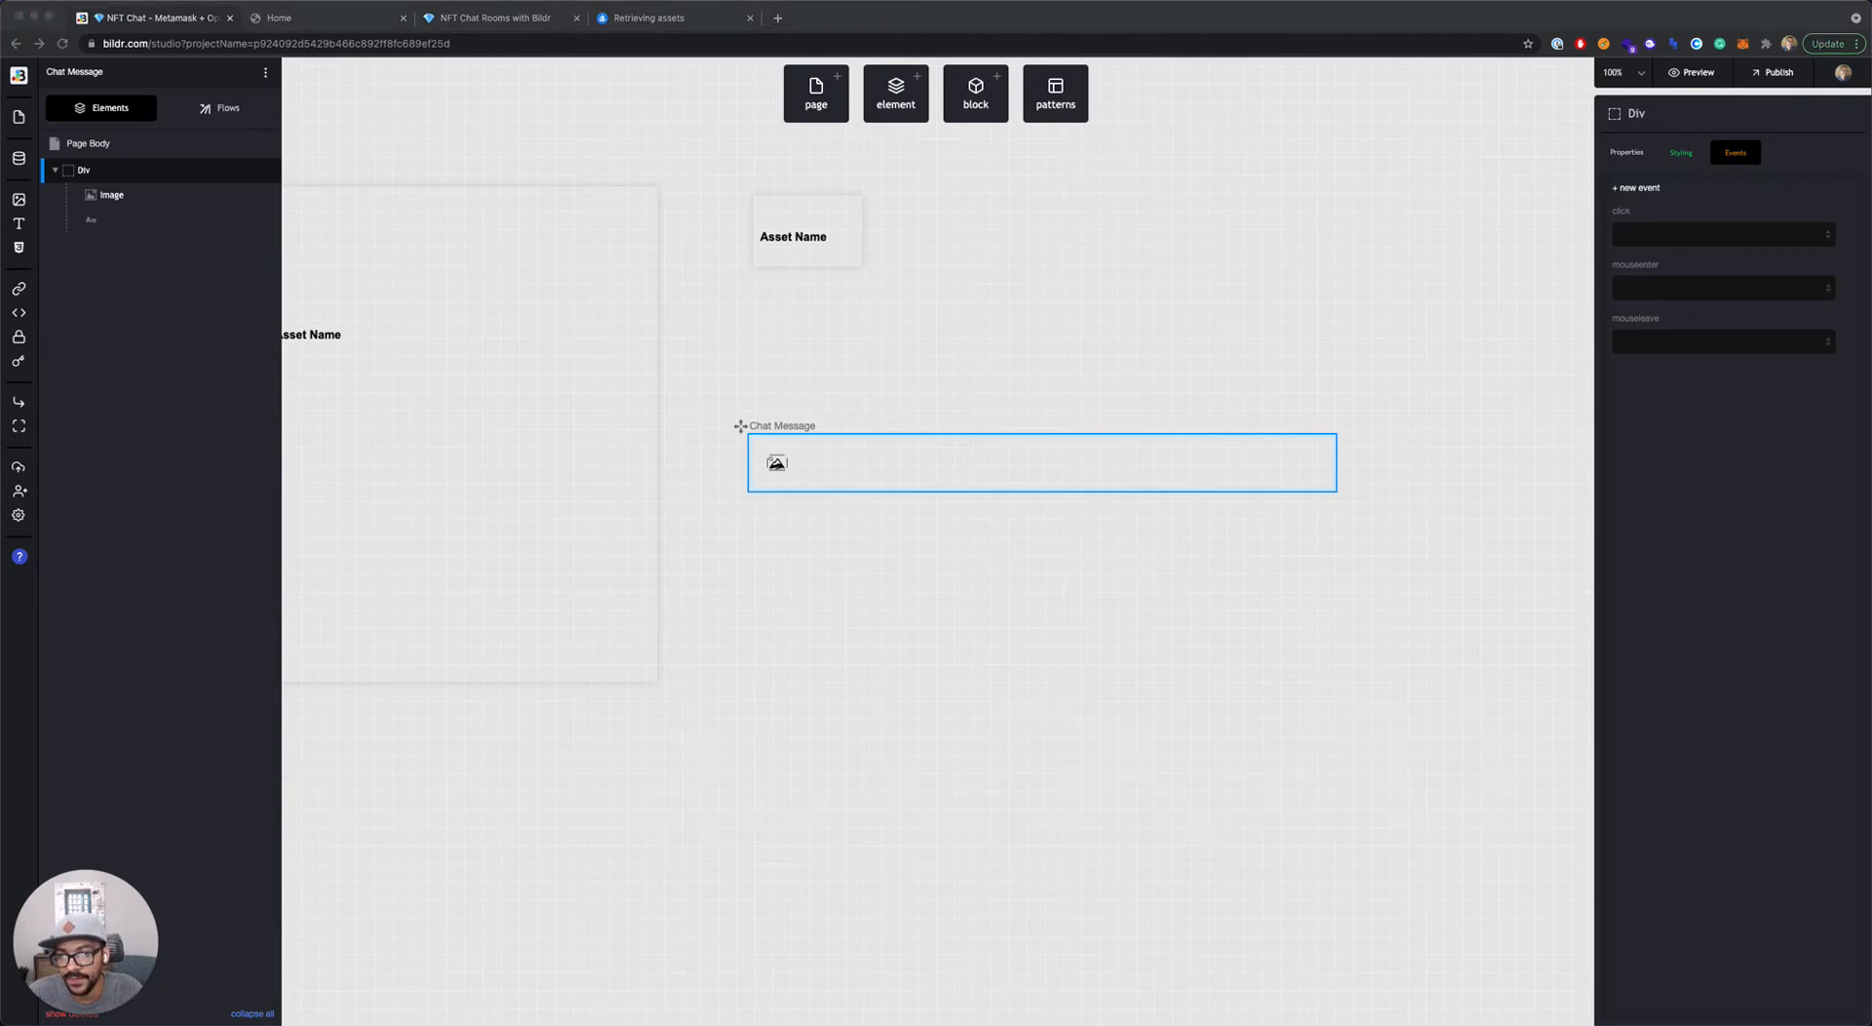
pyautogui.click(777, 466)
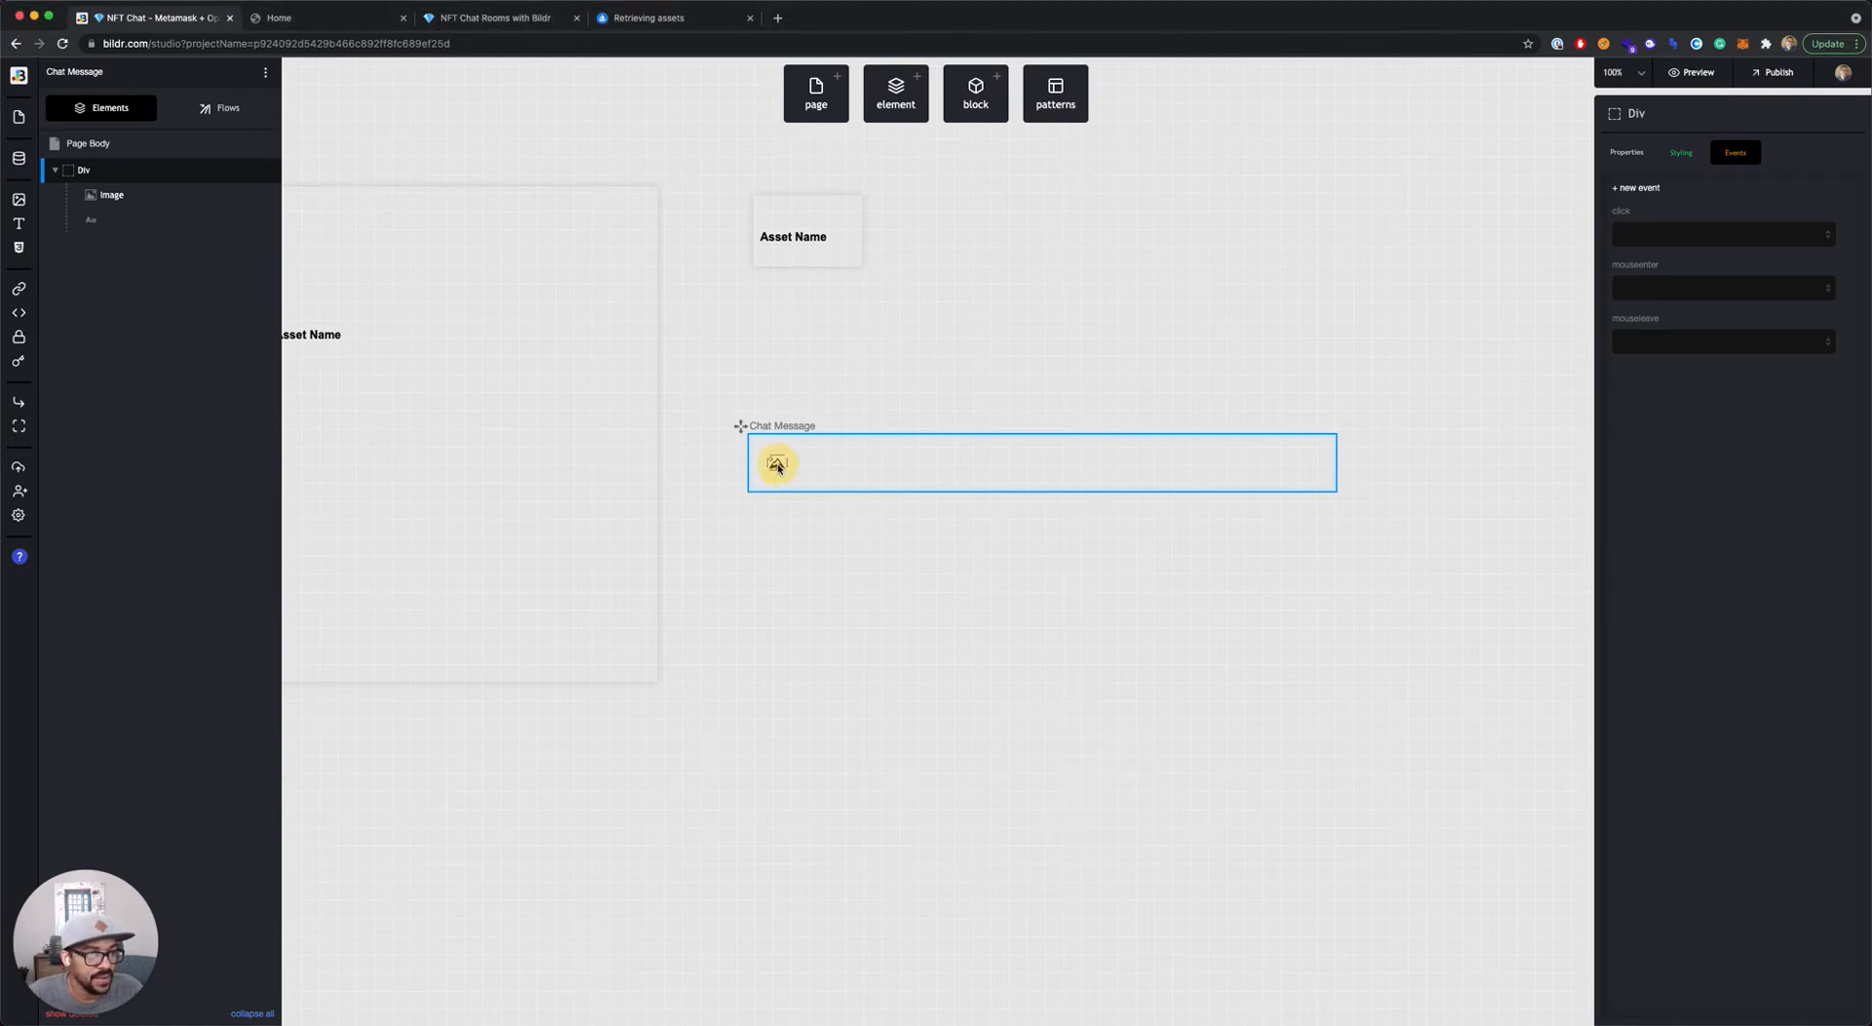
pyautogui.click(777, 464)
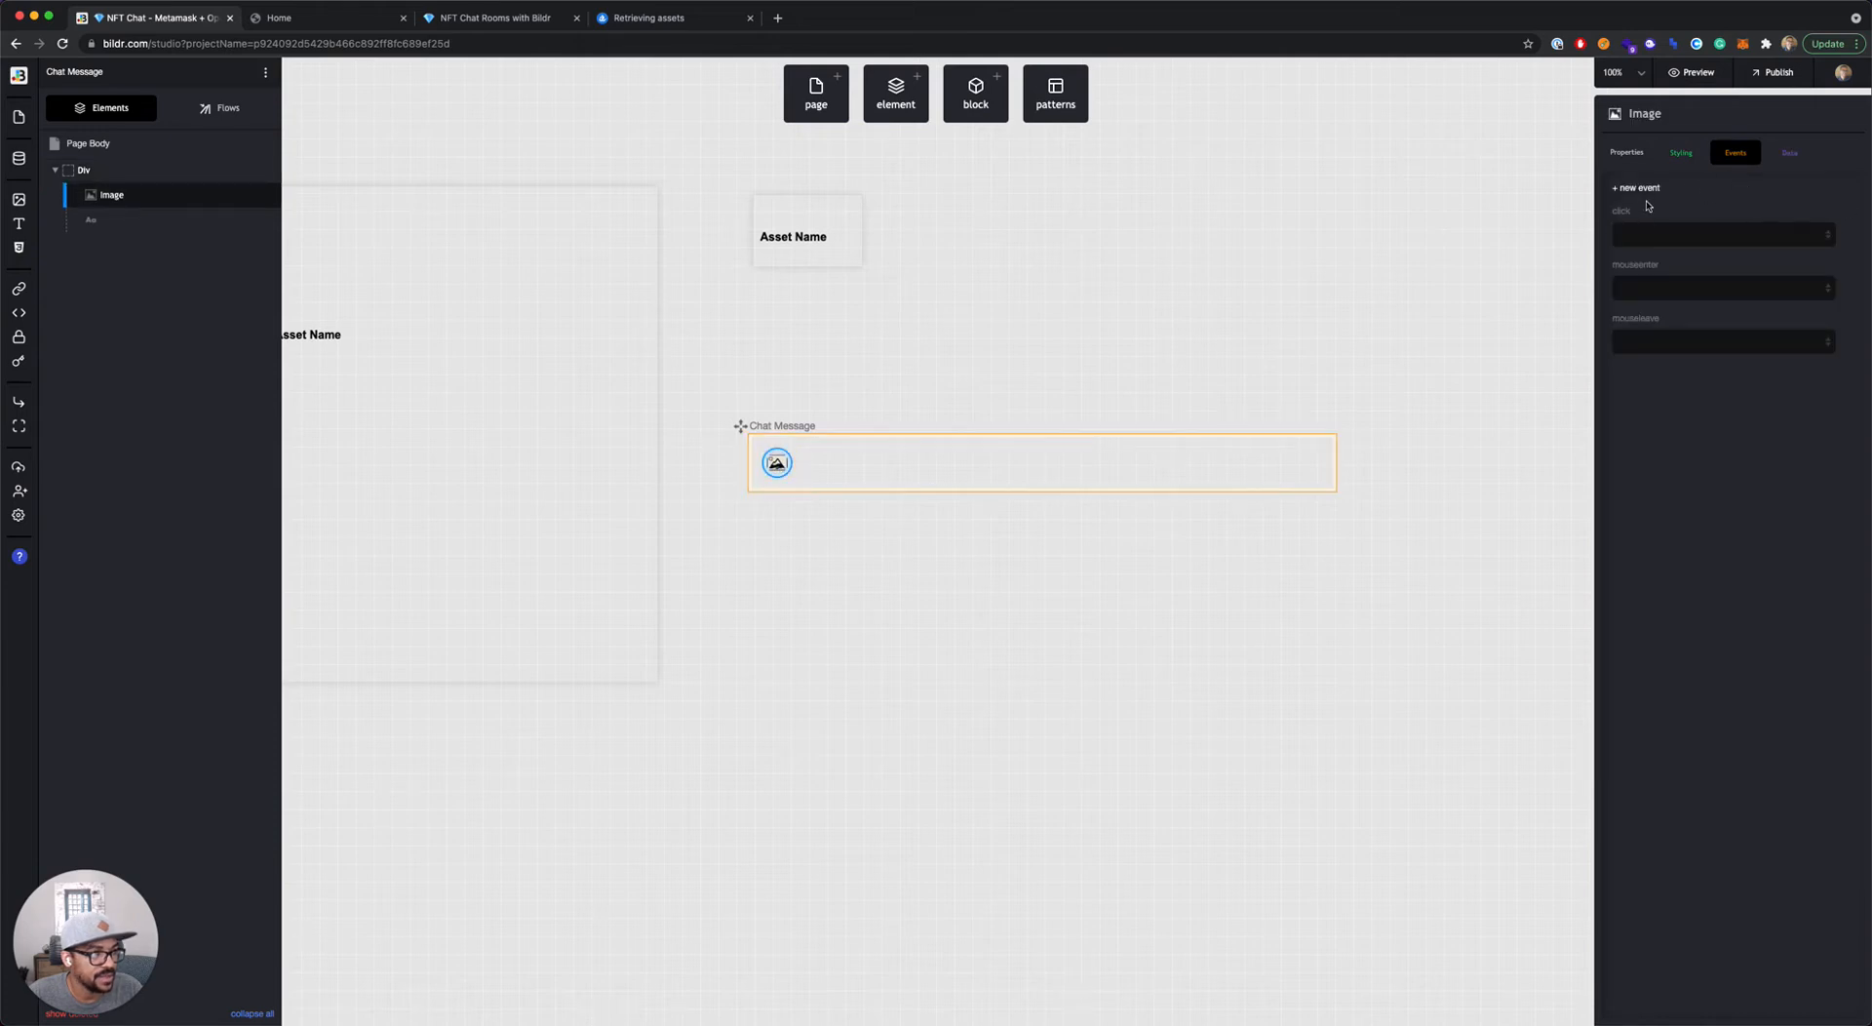
pyautogui.click(1786, 151)
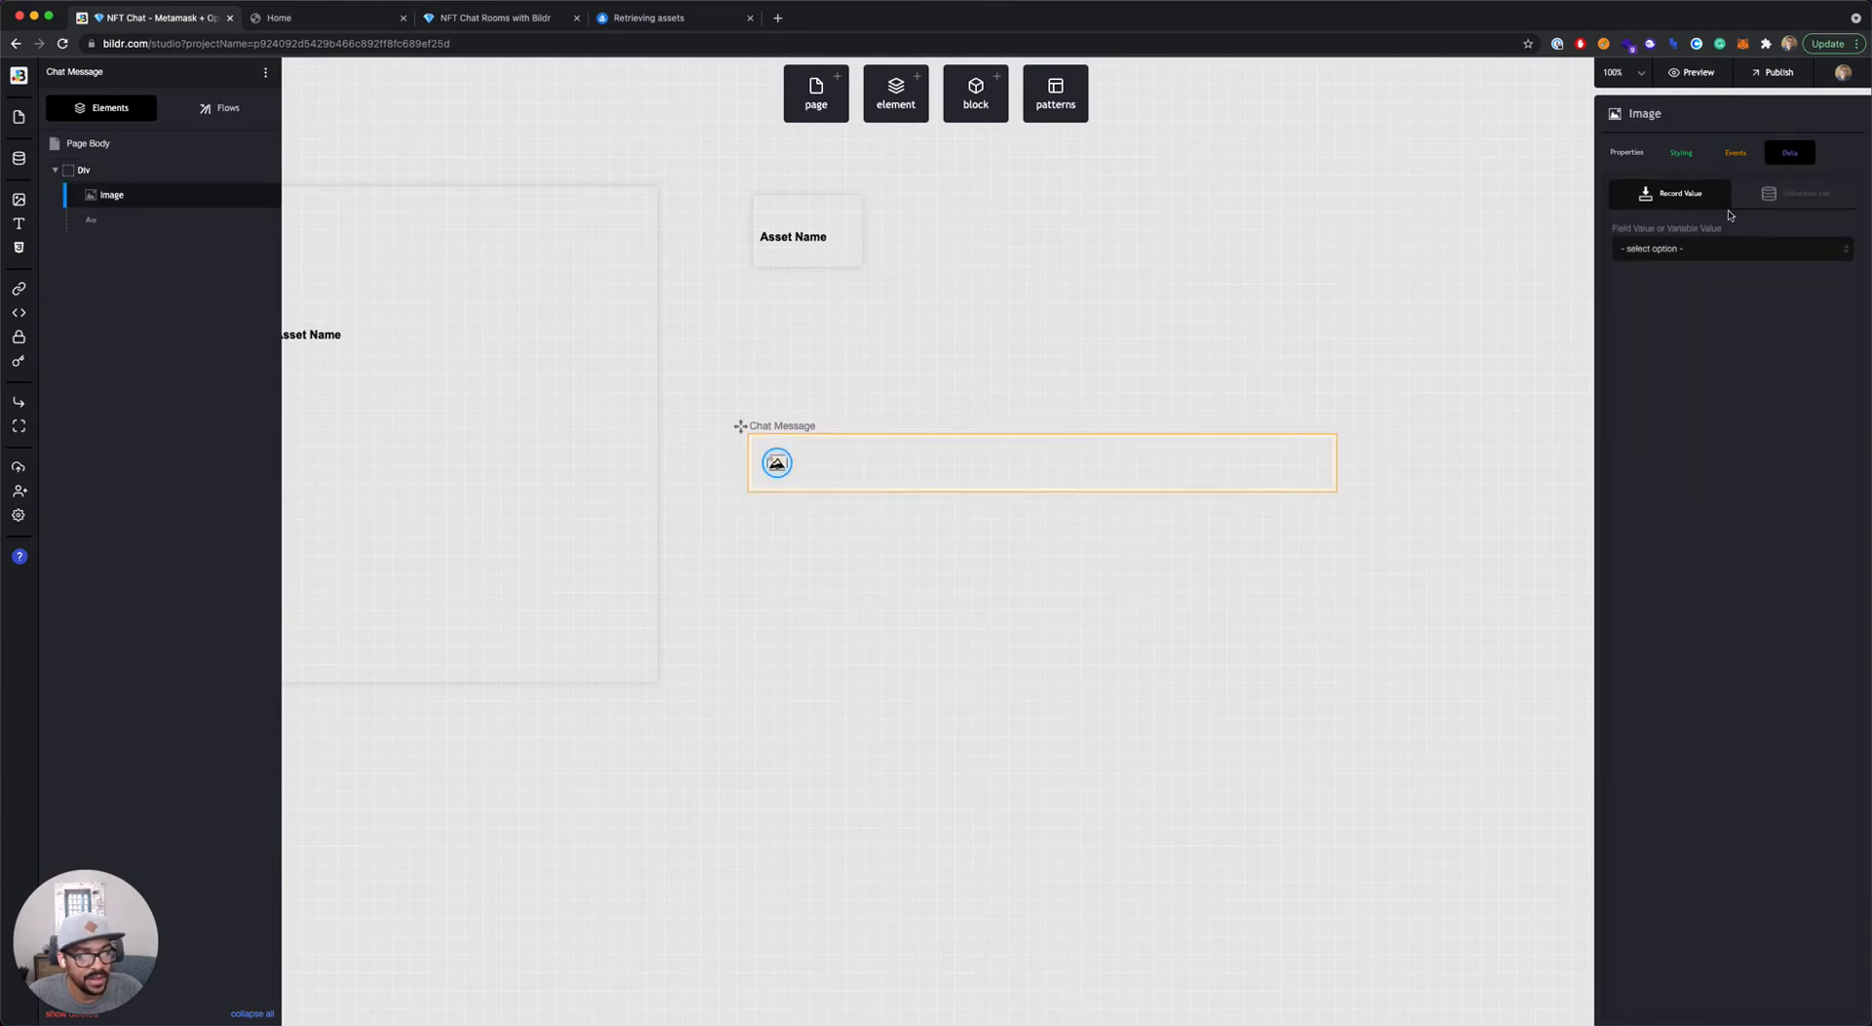
pyautogui.click(1686, 248)
pyautogui.click(1673, 263)
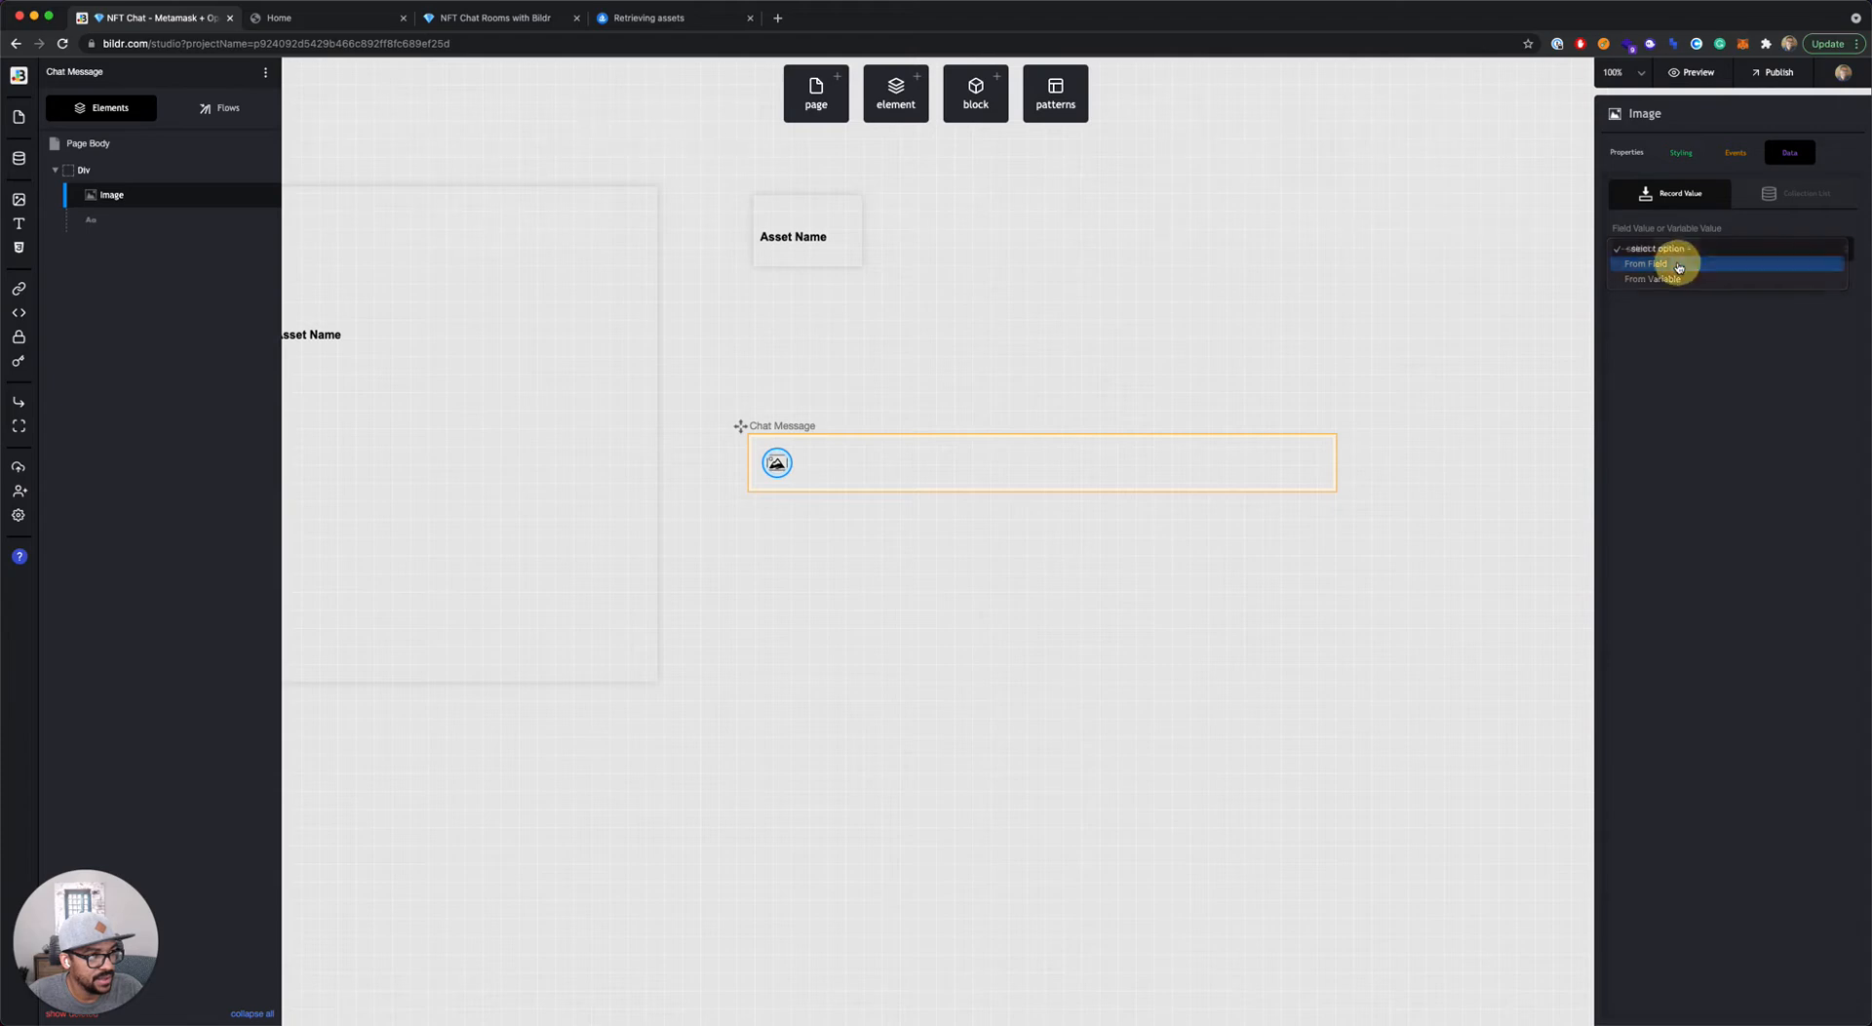
pyautogui.click(1671, 293)
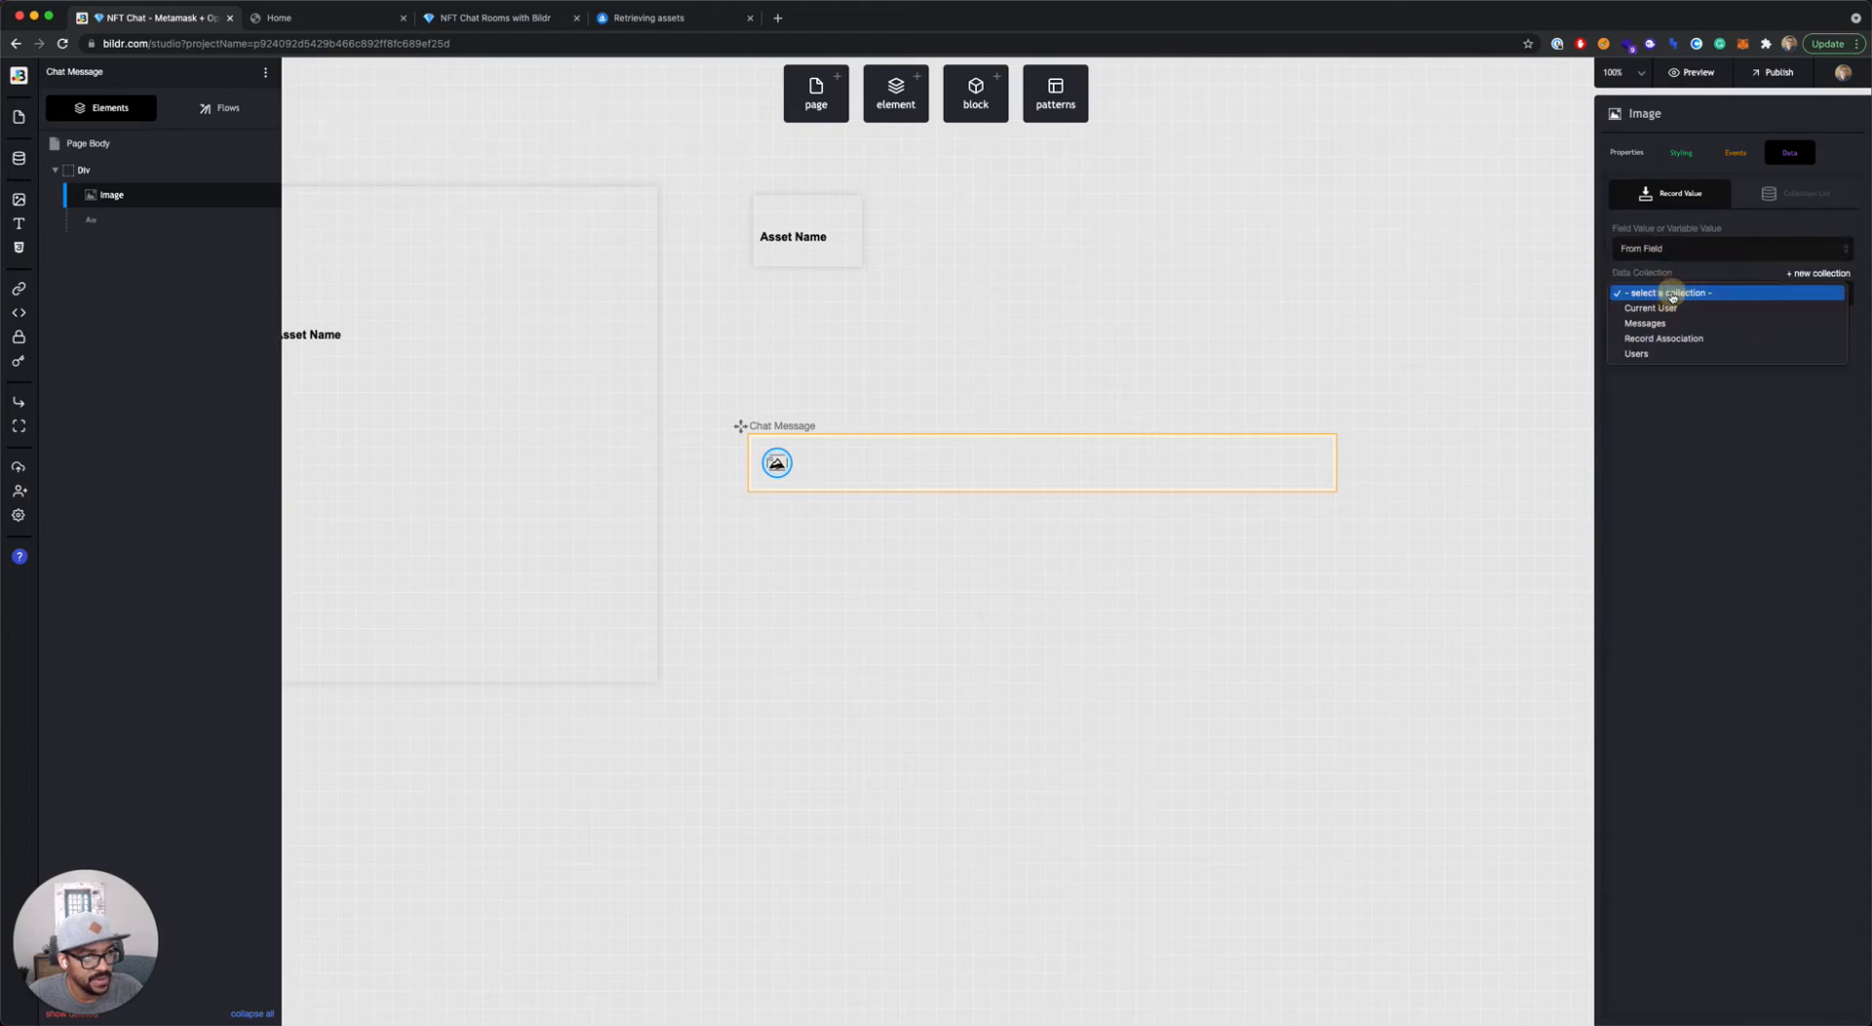
pyautogui.click(1669, 323)
pyautogui.click(1673, 337)
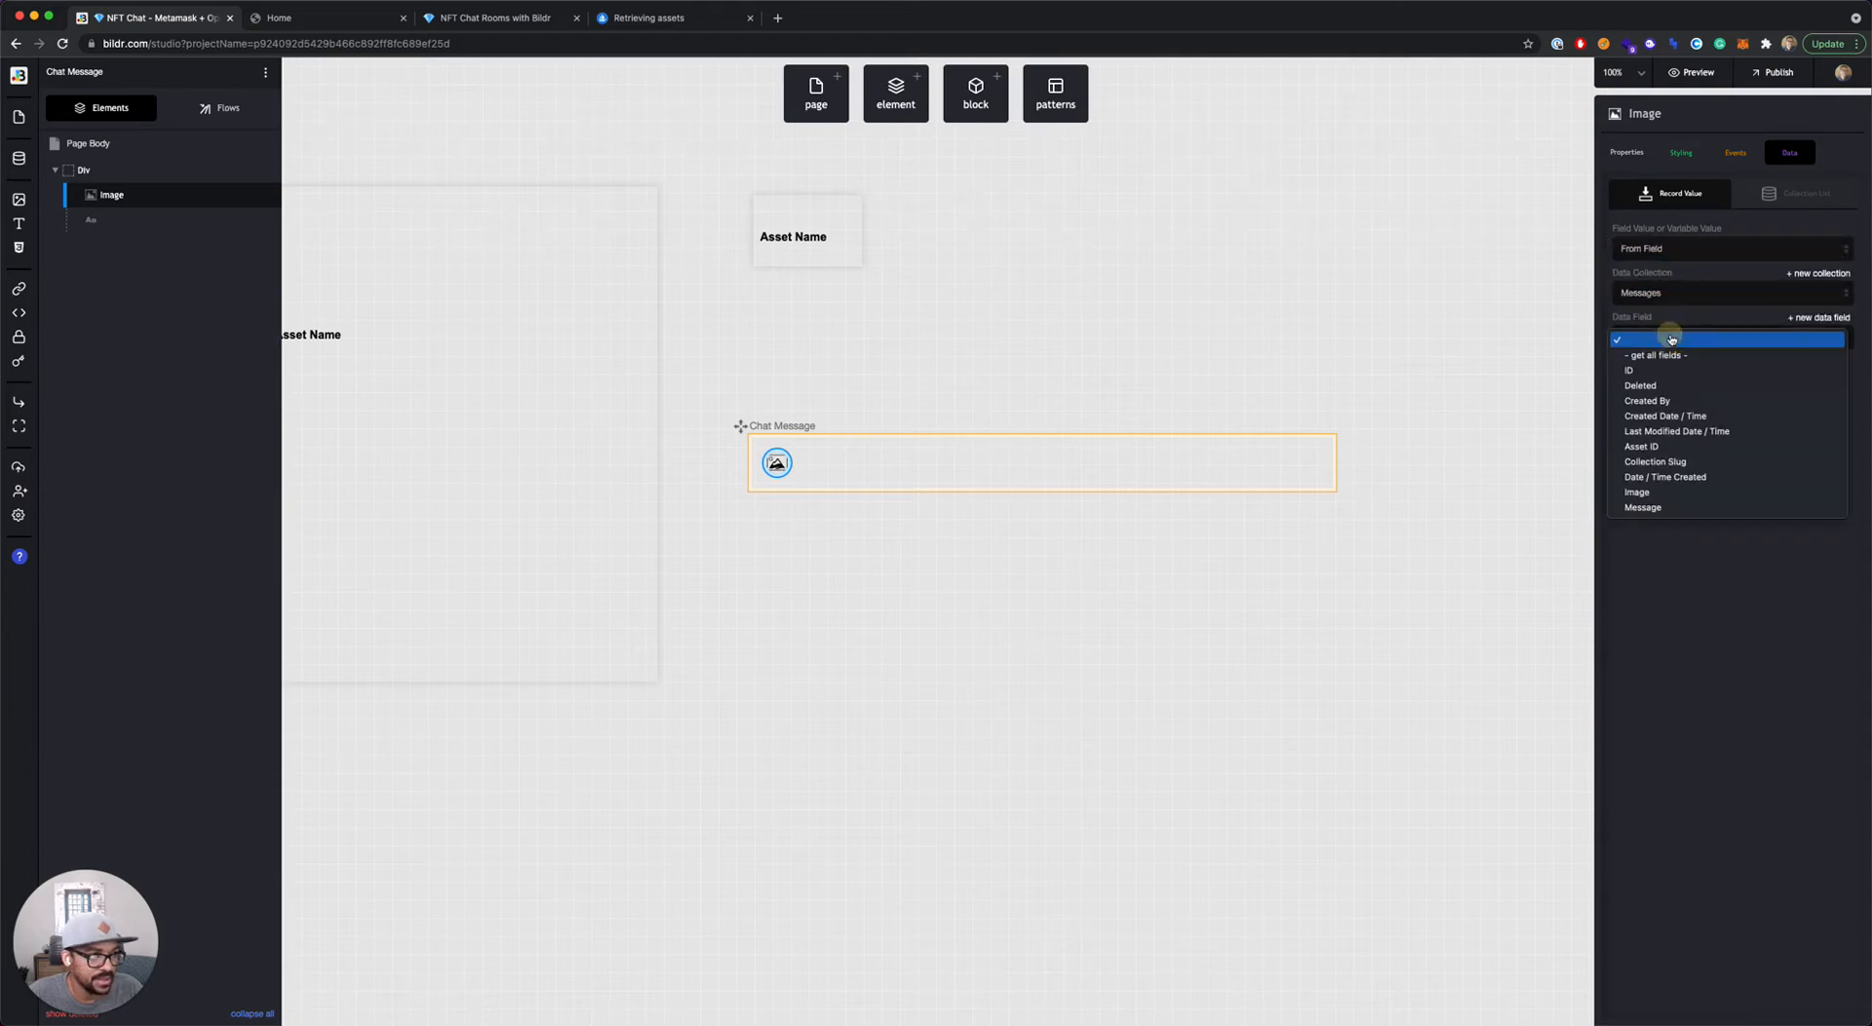
pyautogui.click(1669, 492)
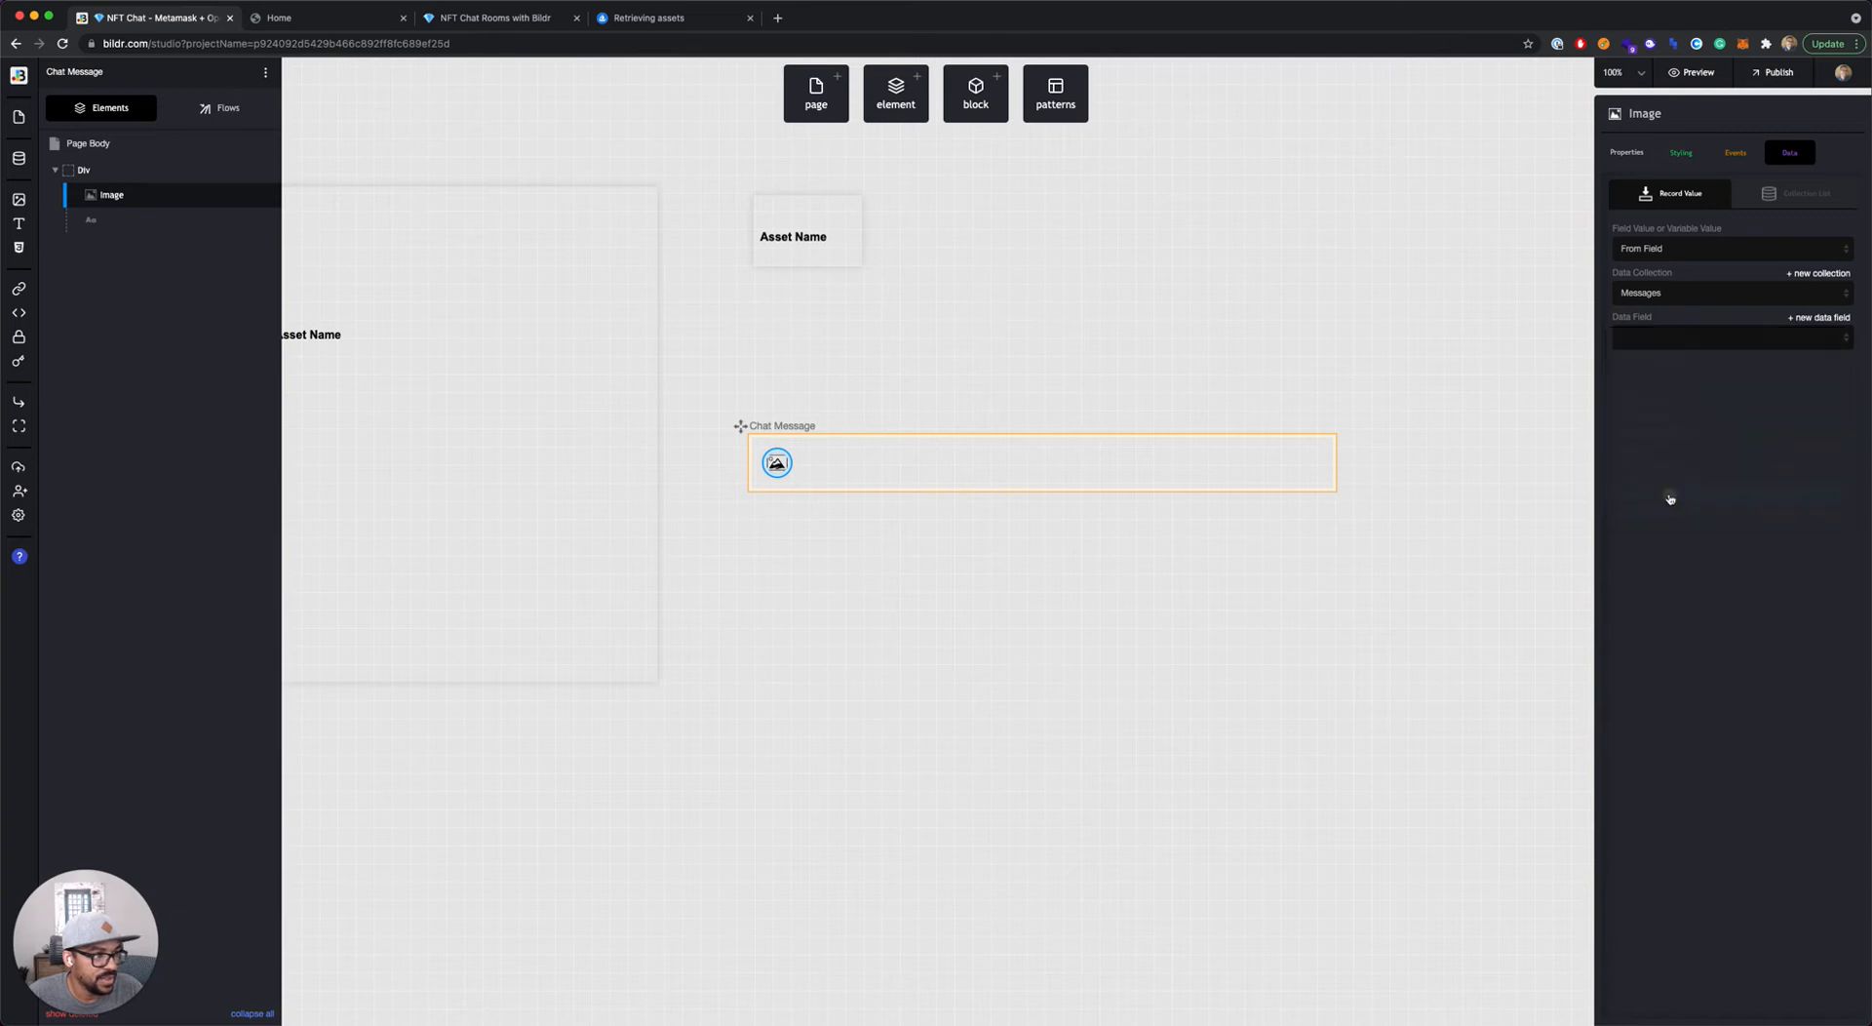
# Step: Bind the text element on the Chat Message page to the Message field of the Messages collection
pyautogui.click(851, 460)
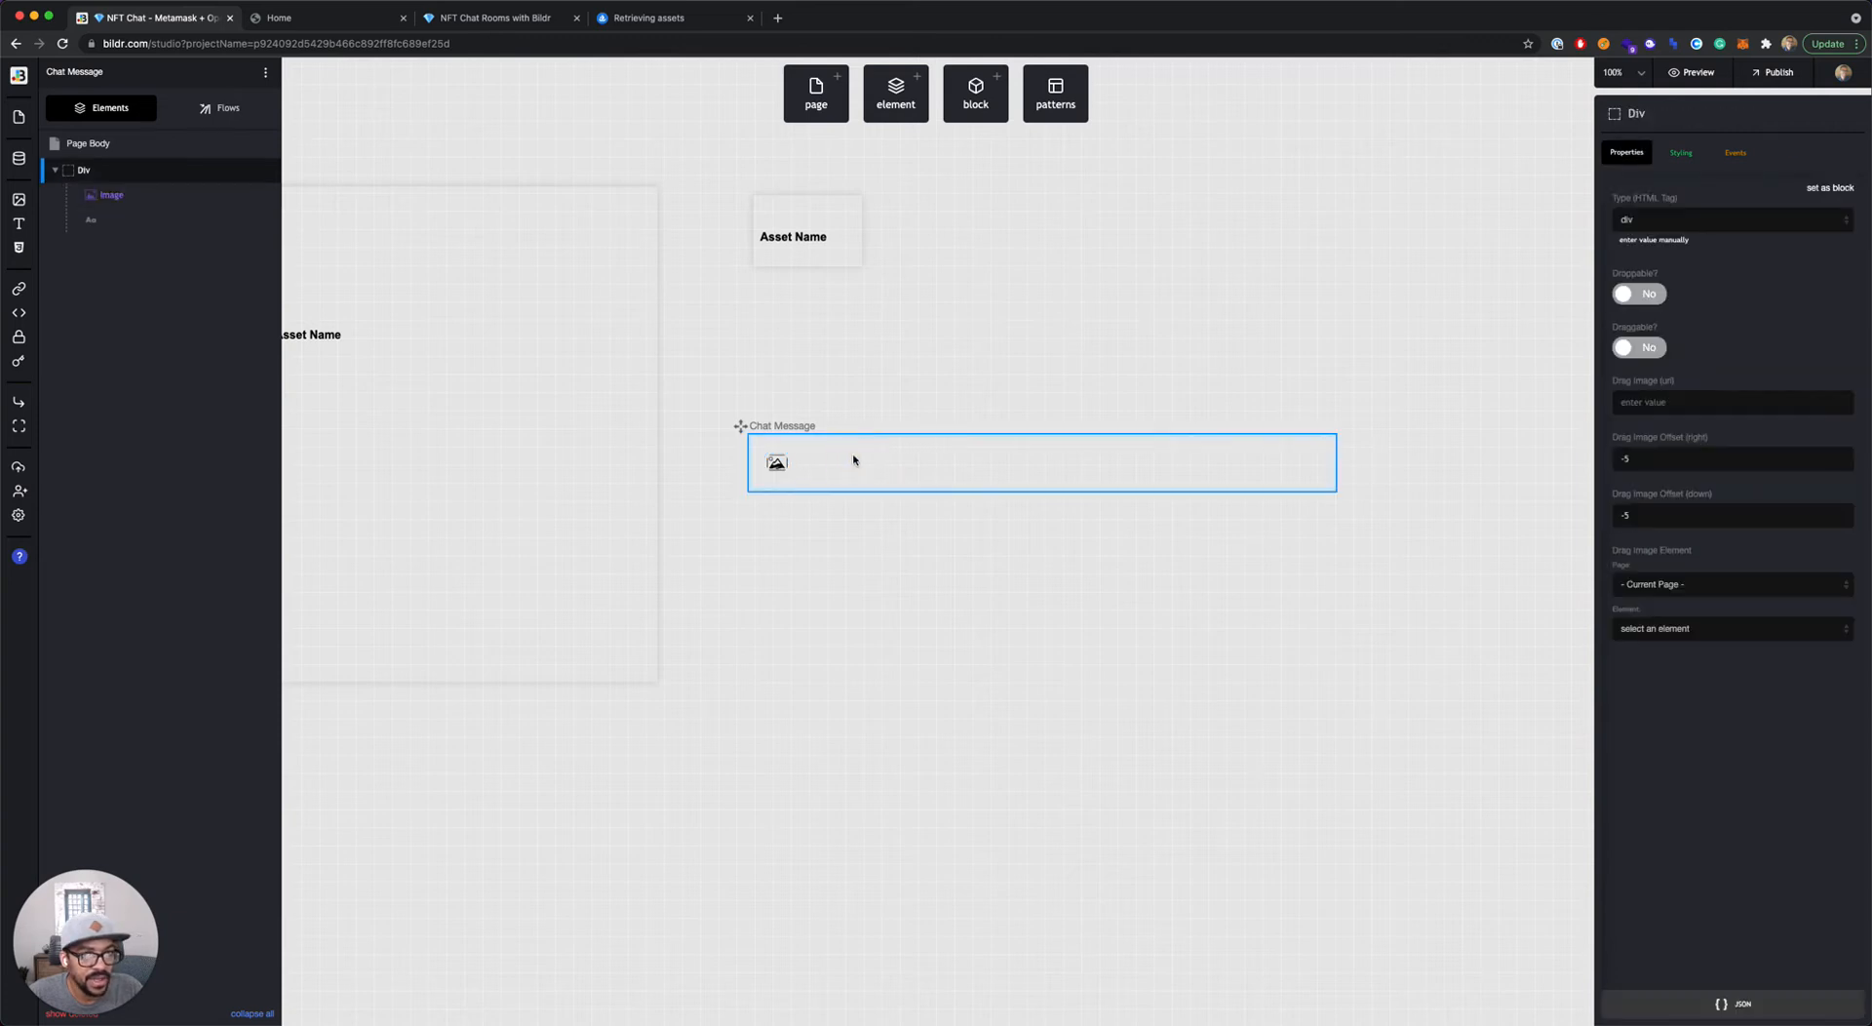
pyautogui.click(161, 219)
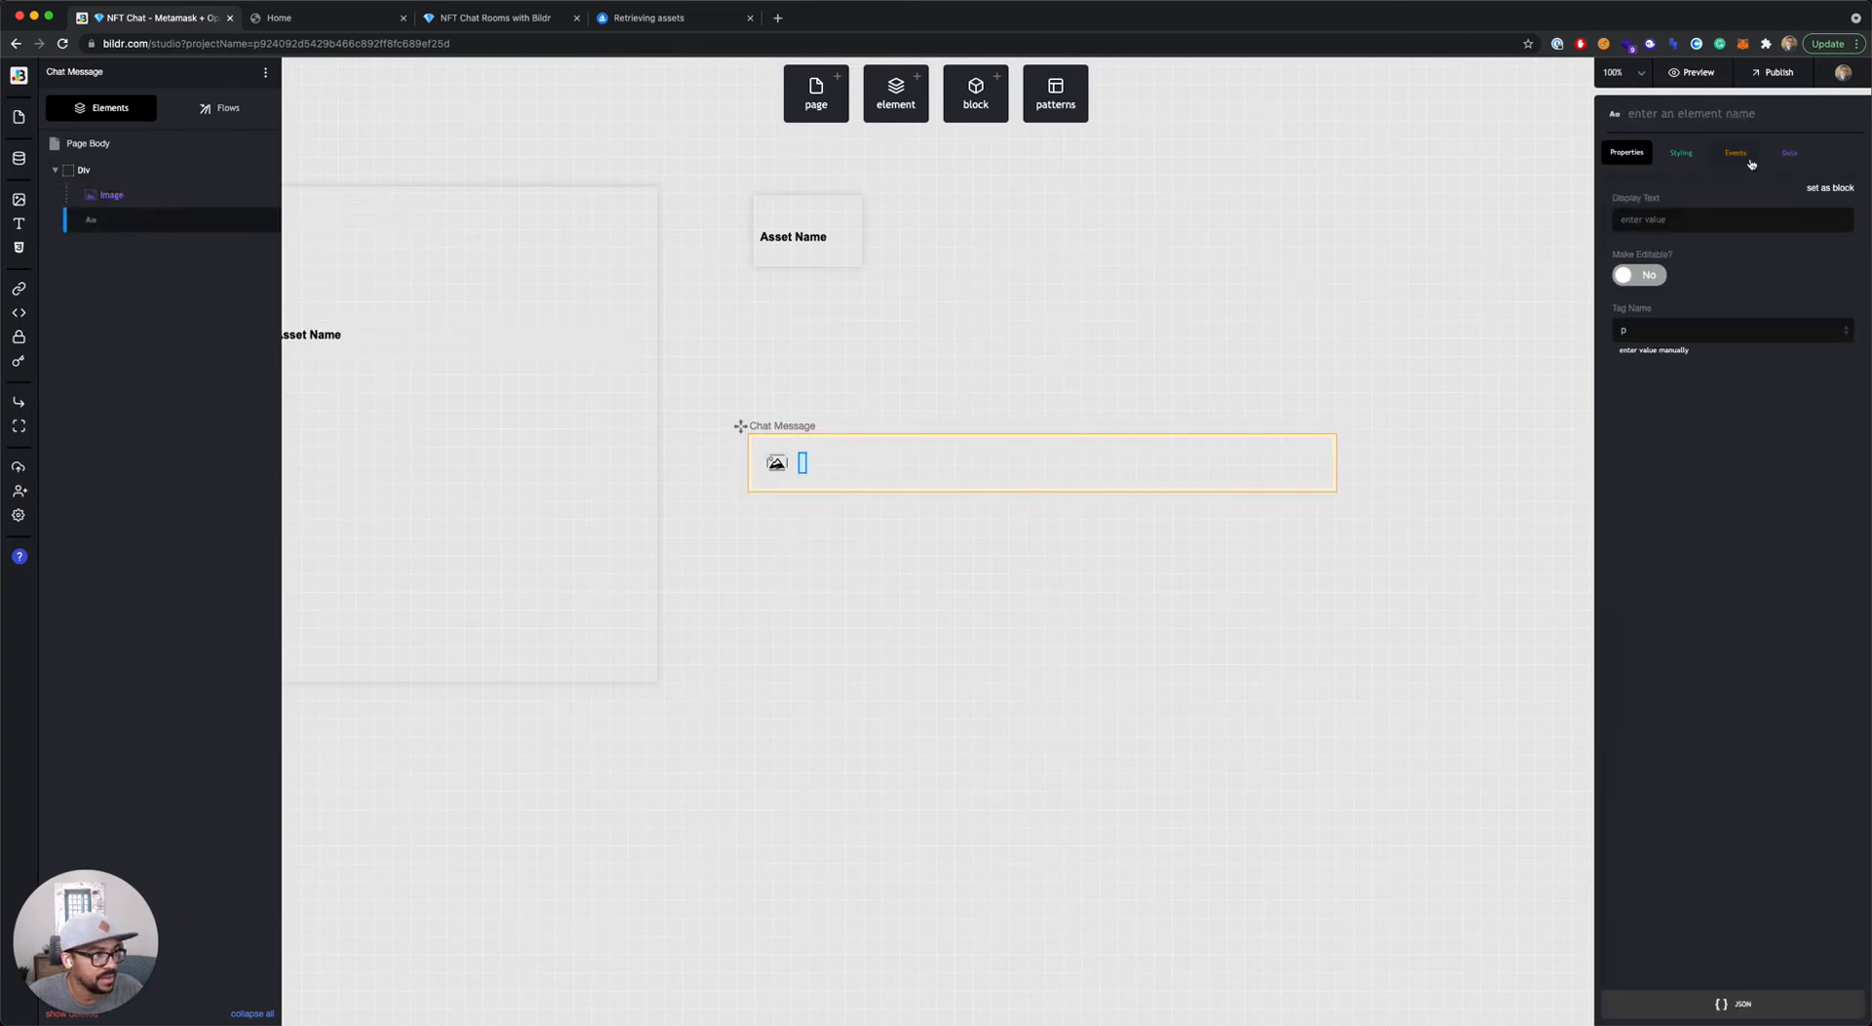
pyautogui.click(1789, 153)
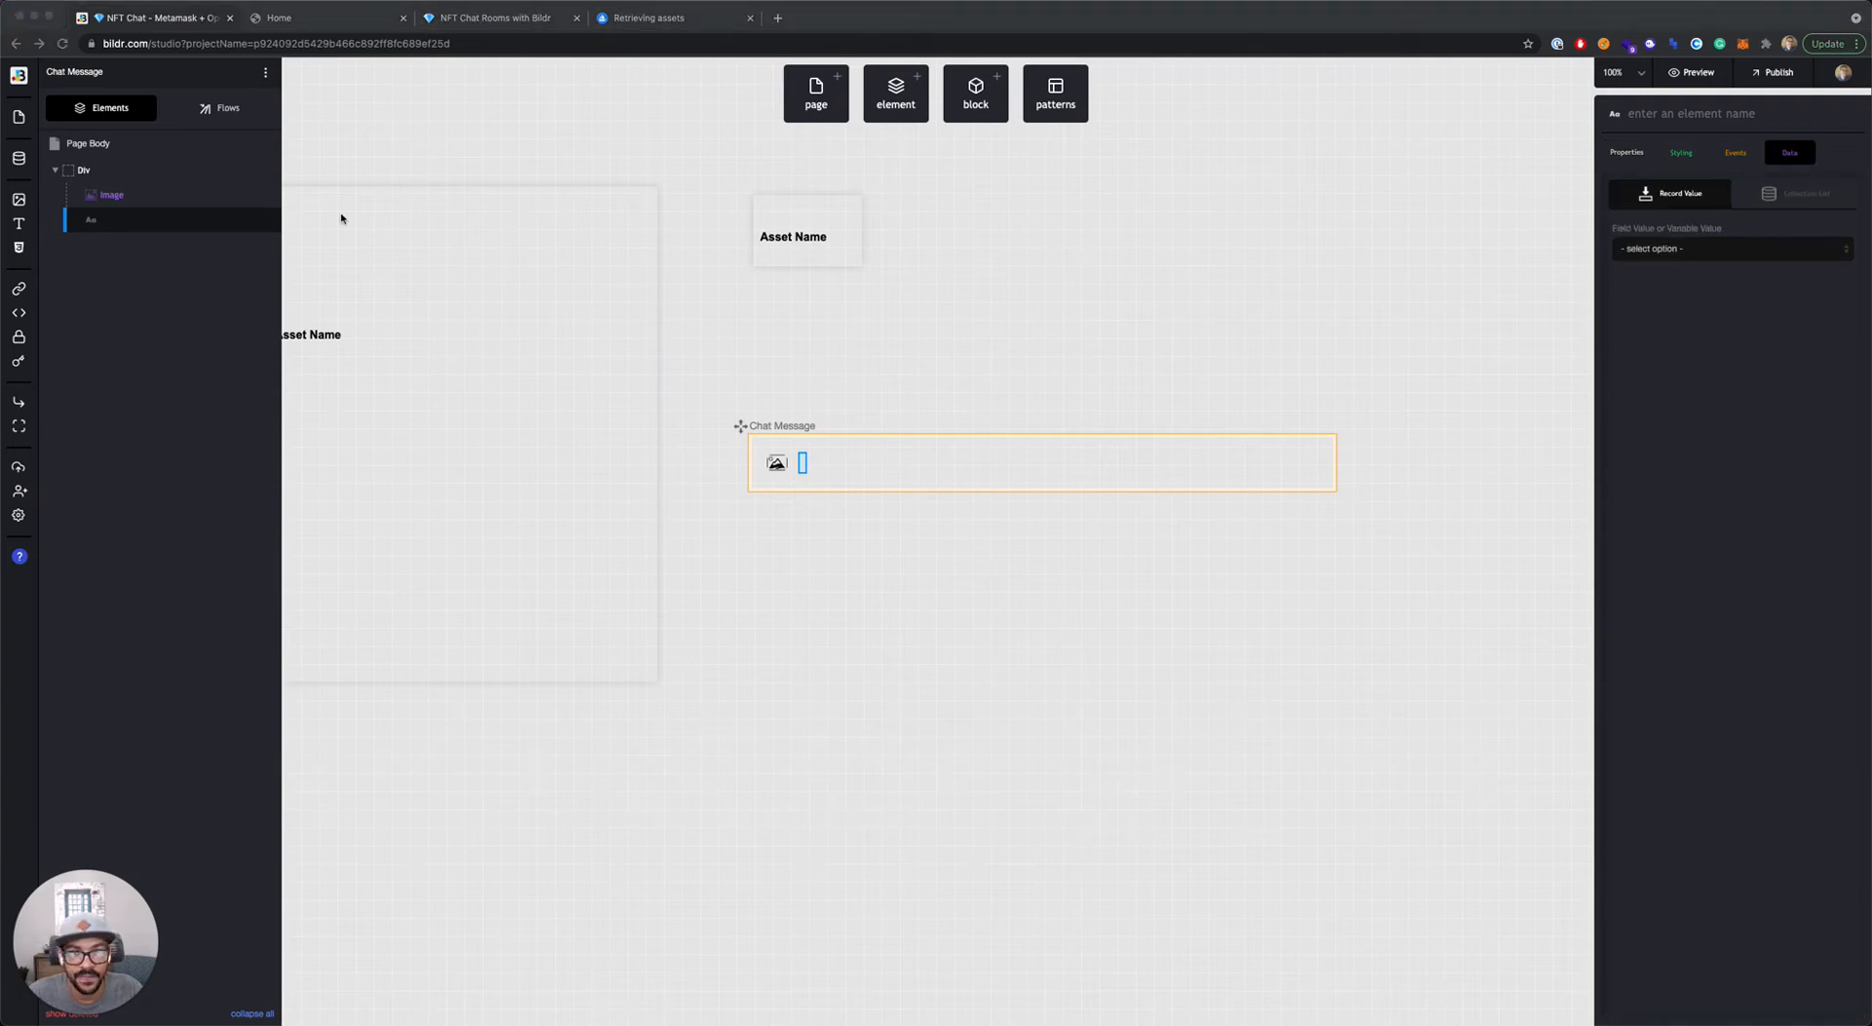
pyautogui.click(1720, 252)
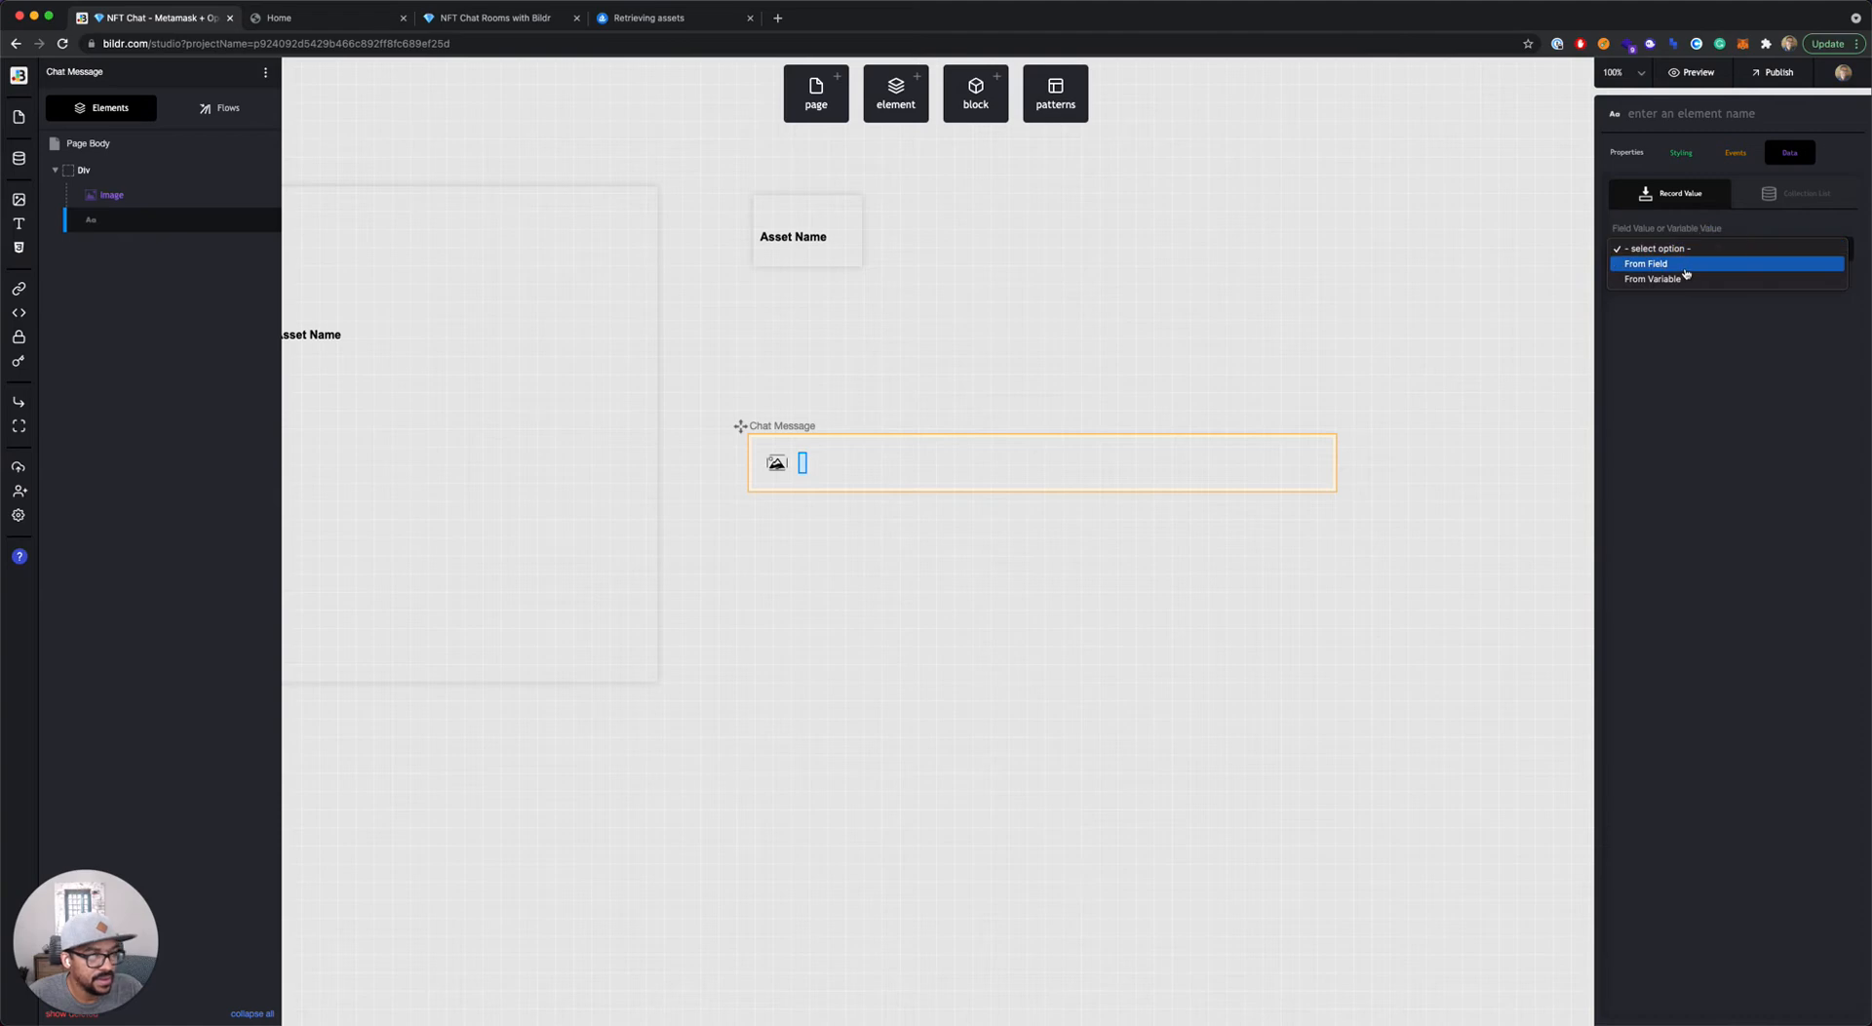
pyautogui.click(1685, 265)
pyautogui.click(1677, 292)
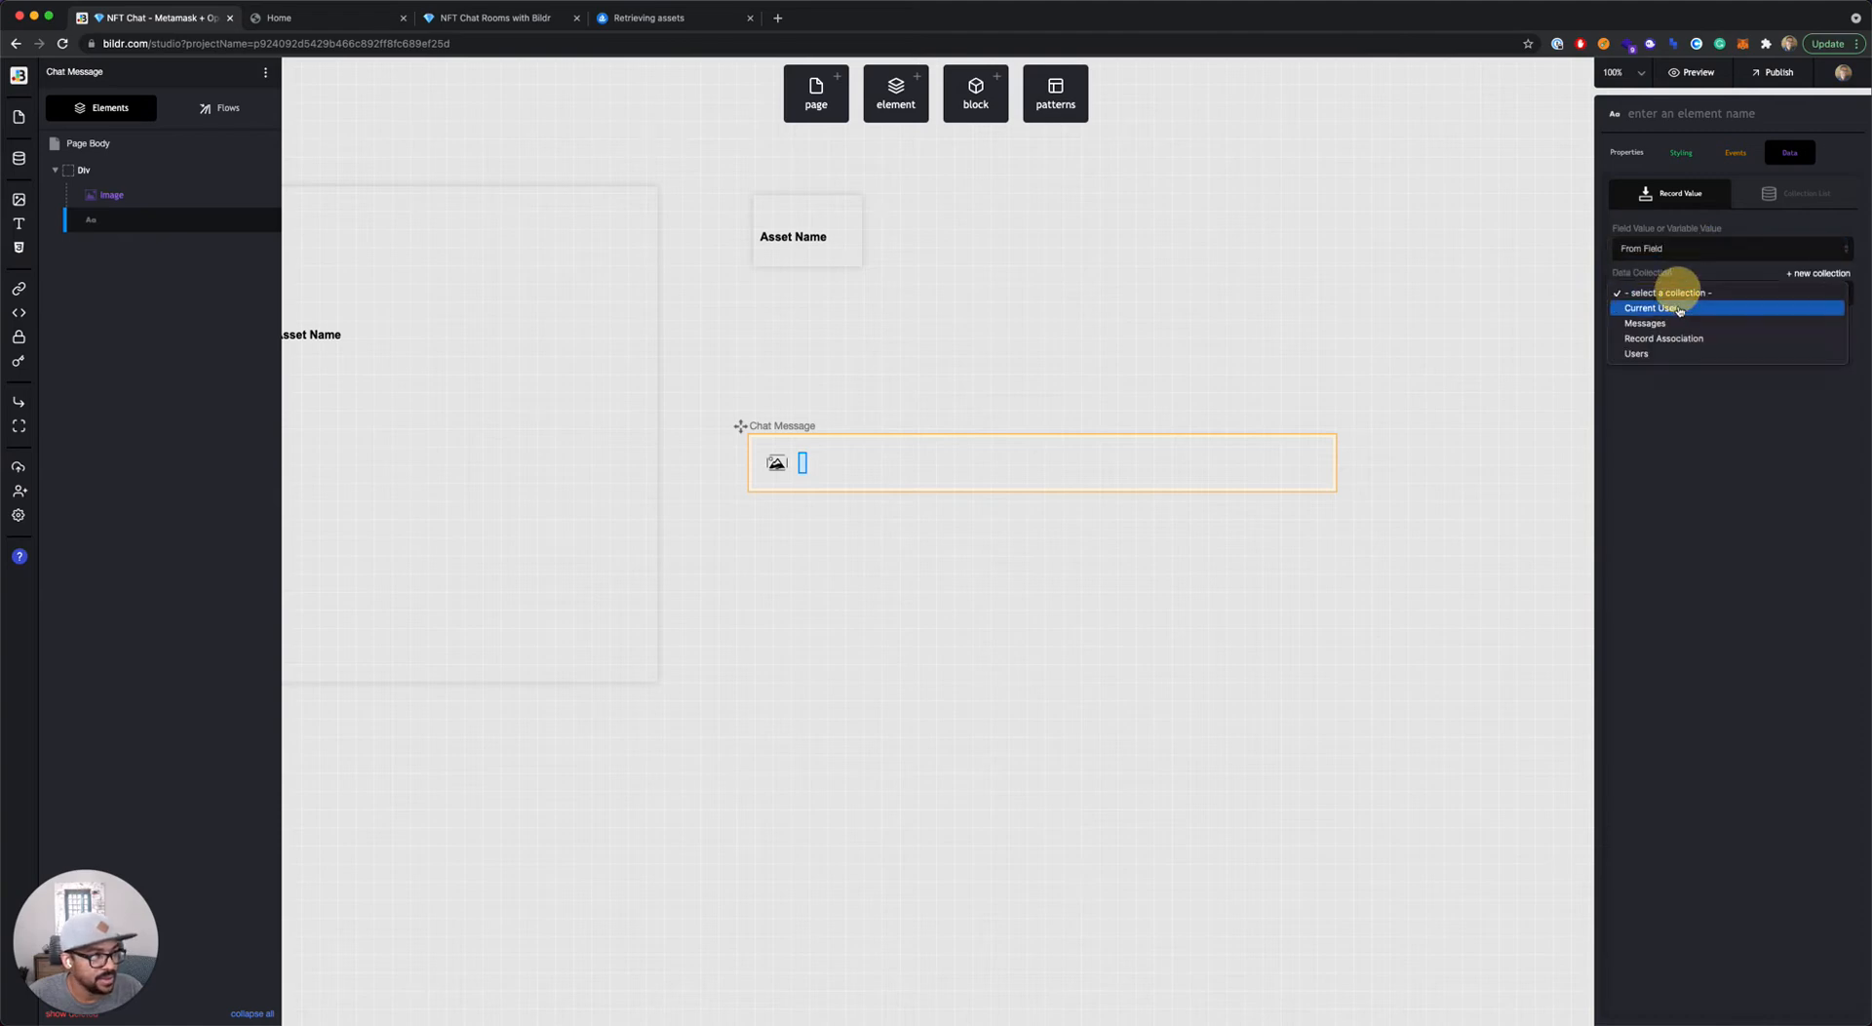
pyautogui.click(1669, 322)
pyautogui.click(1721, 338)
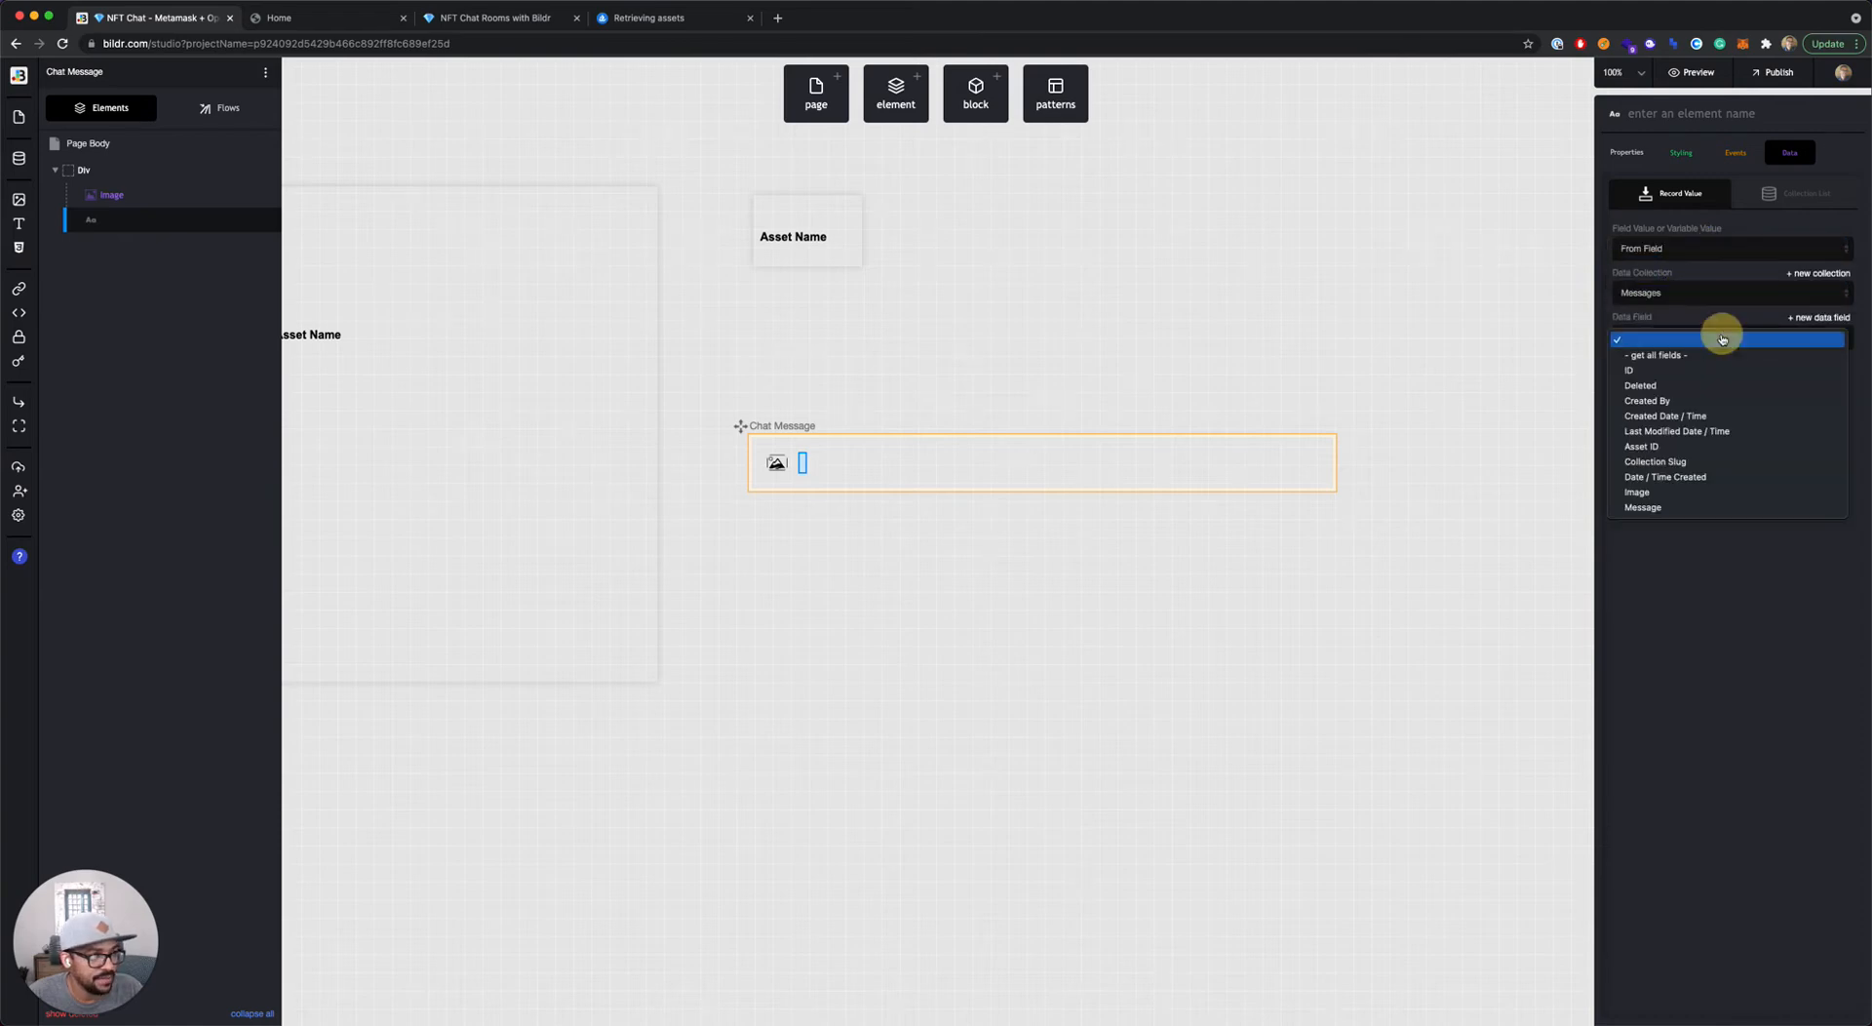
pyautogui.click(1670, 506)
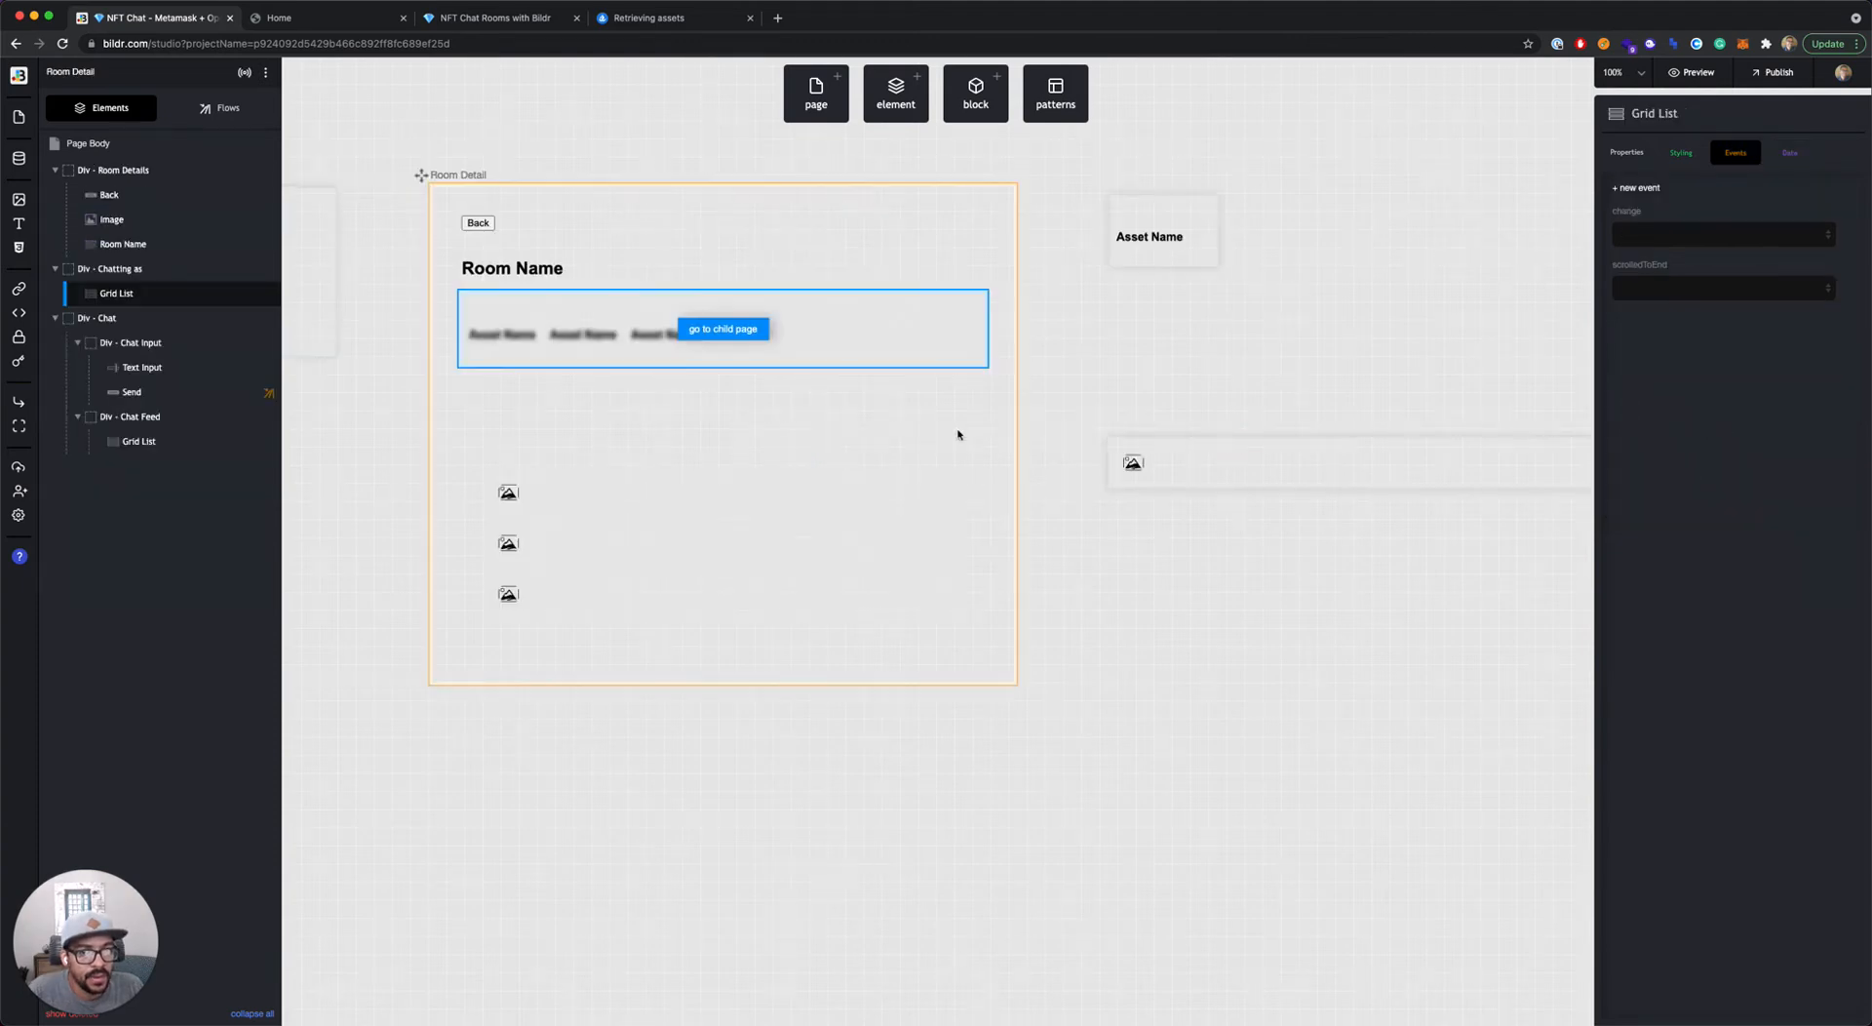
# Step: Set the target page of all four Set variable actions in the Asset Thumbnail's Set Selected Asset flow to Parent Page
pyautogui.click(1159, 208)
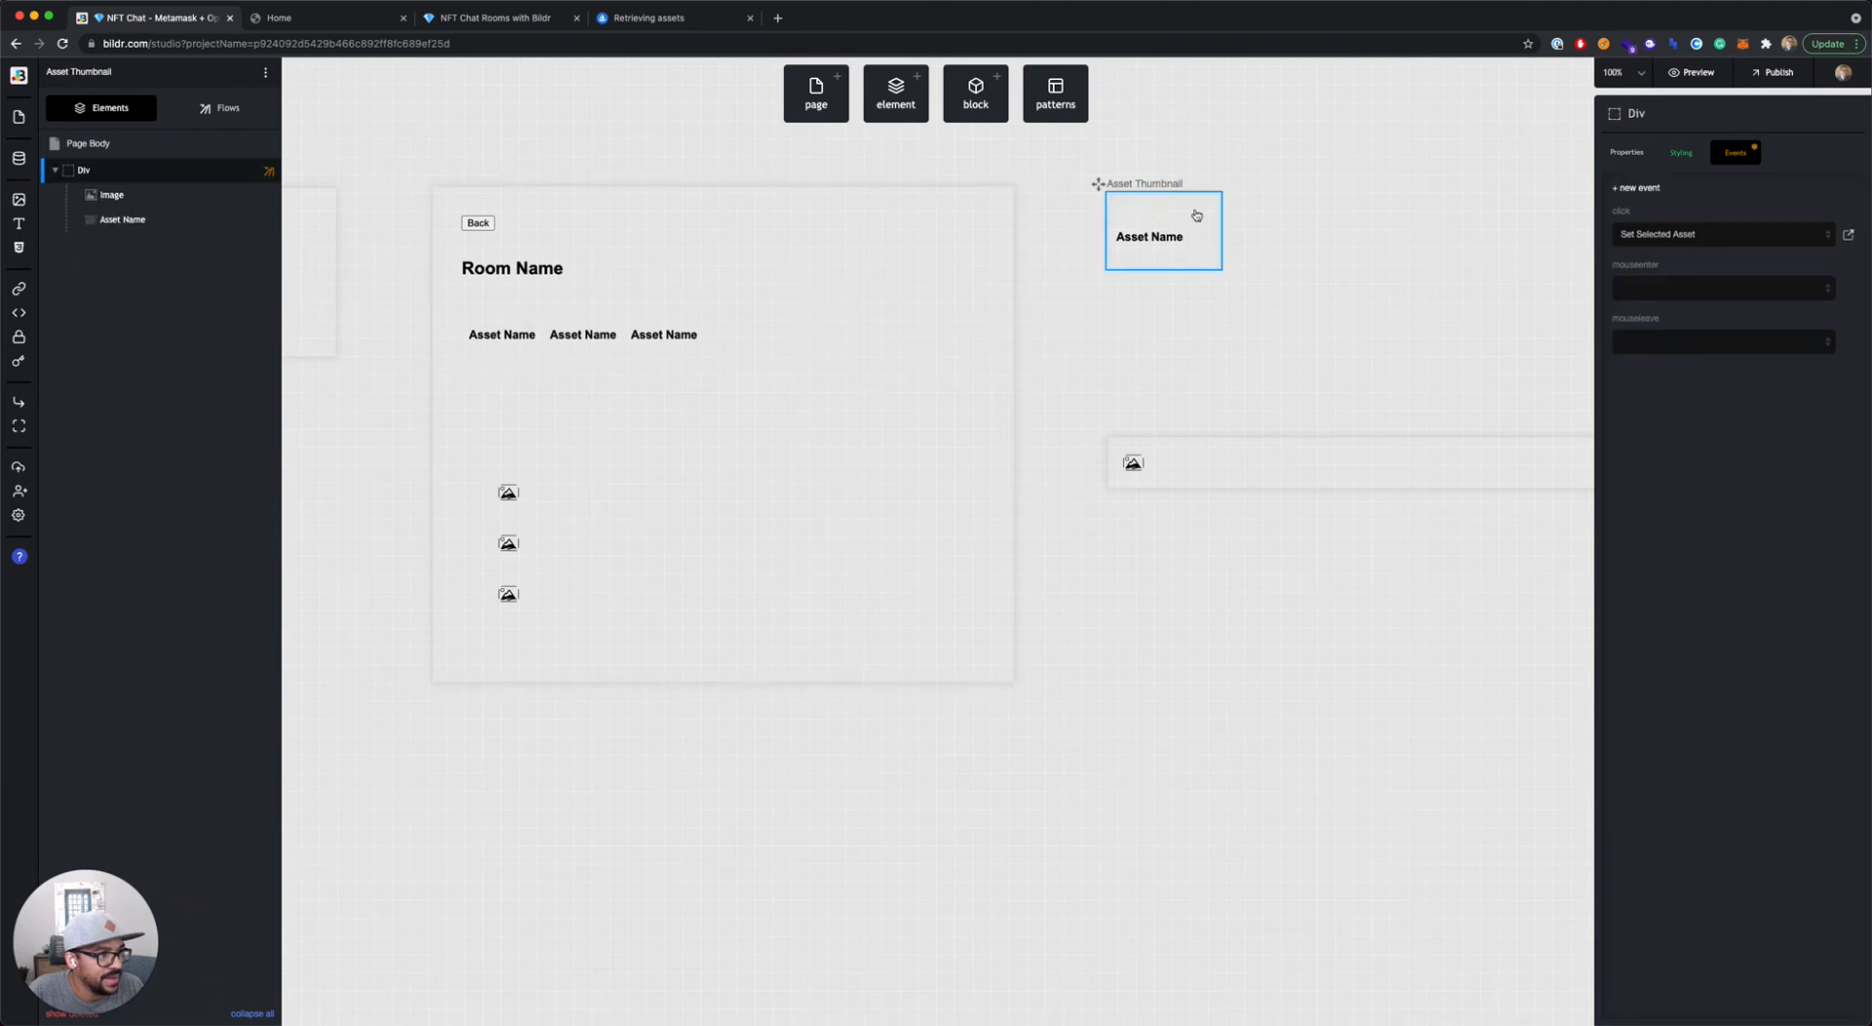
pyautogui.click(1848, 235)
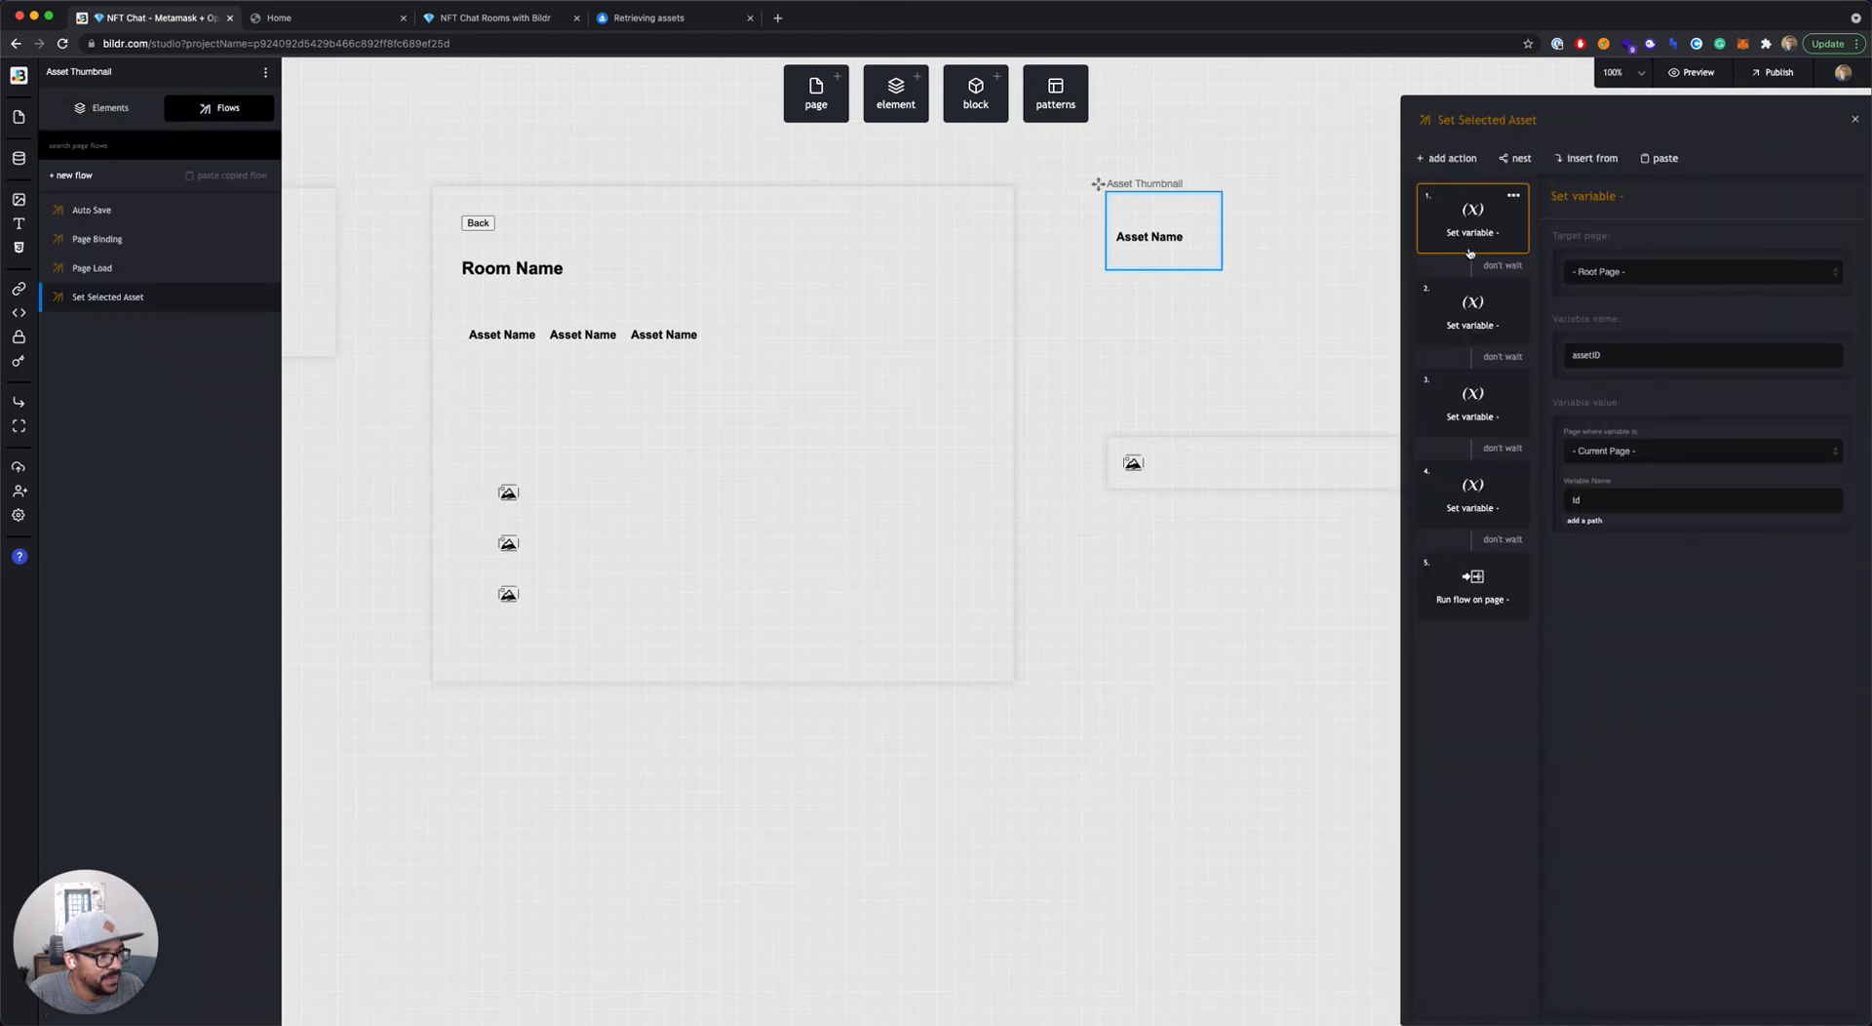
pyautogui.click(1665, 271)
pyautogui.click(1654, 251)
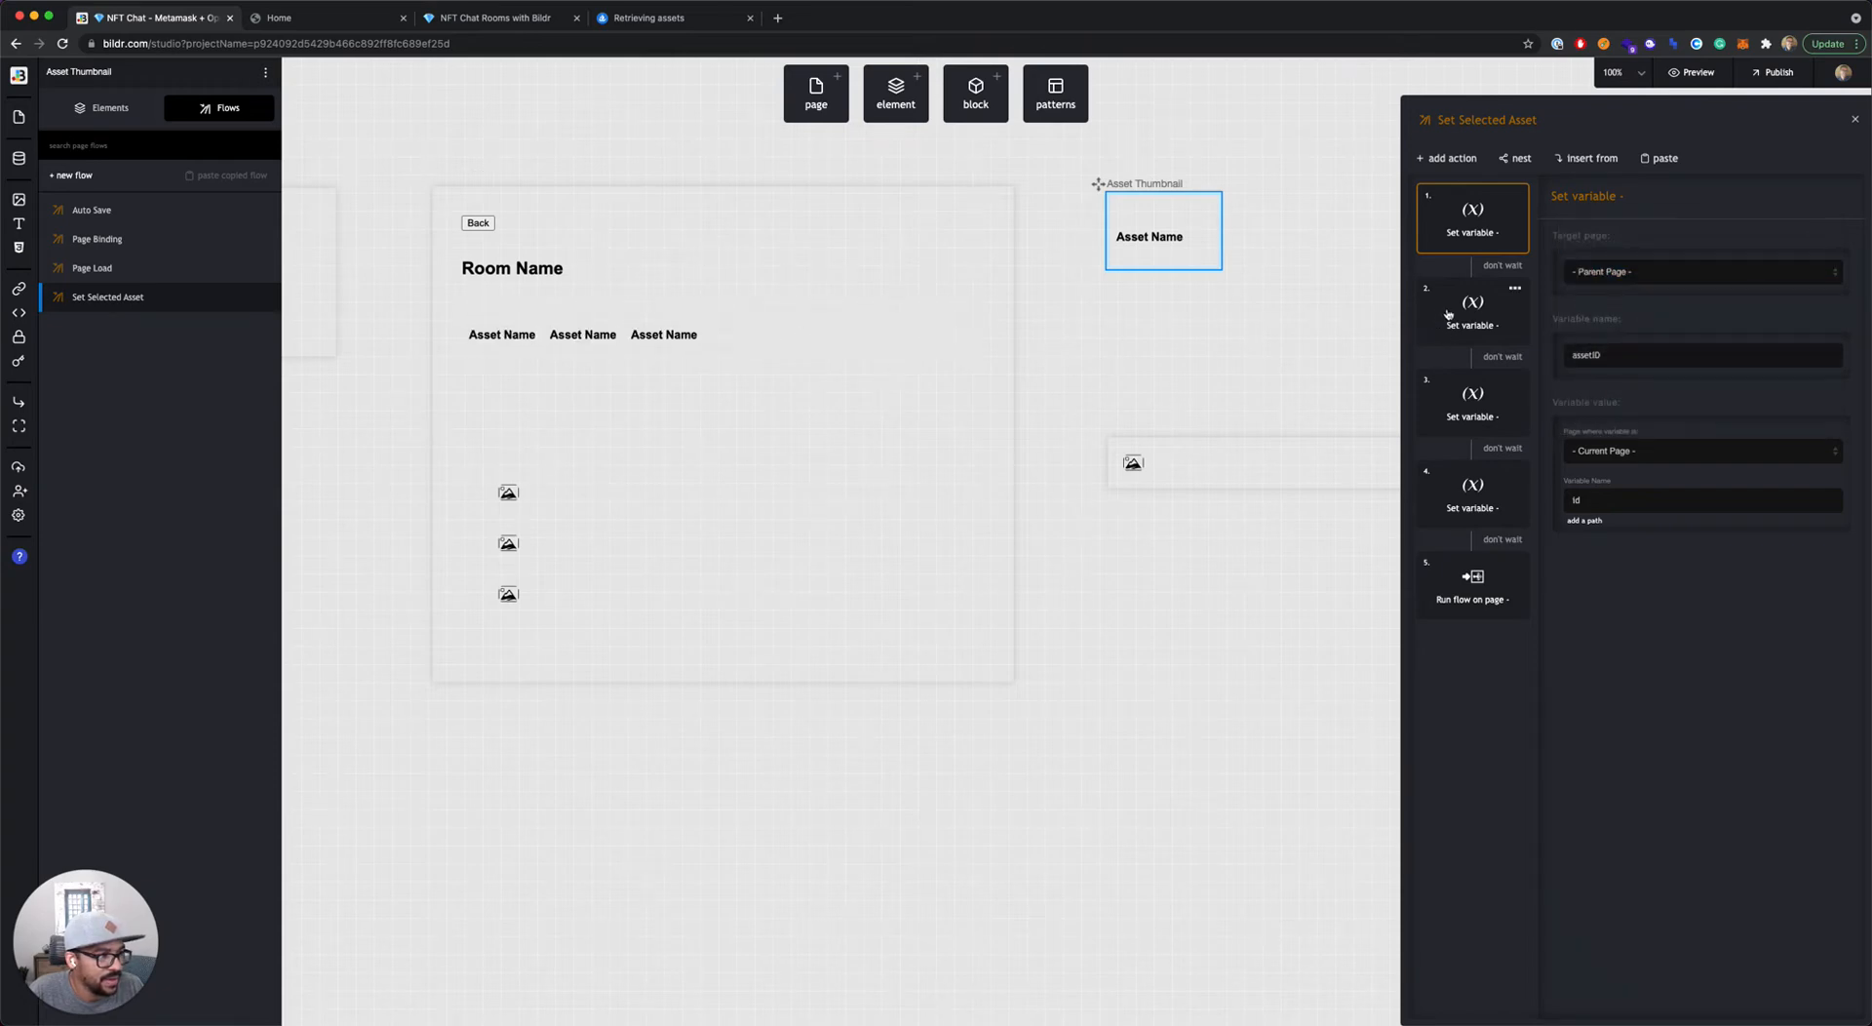
pyautogui.click(1453, 312)
pyautogui.click(1626, 275)
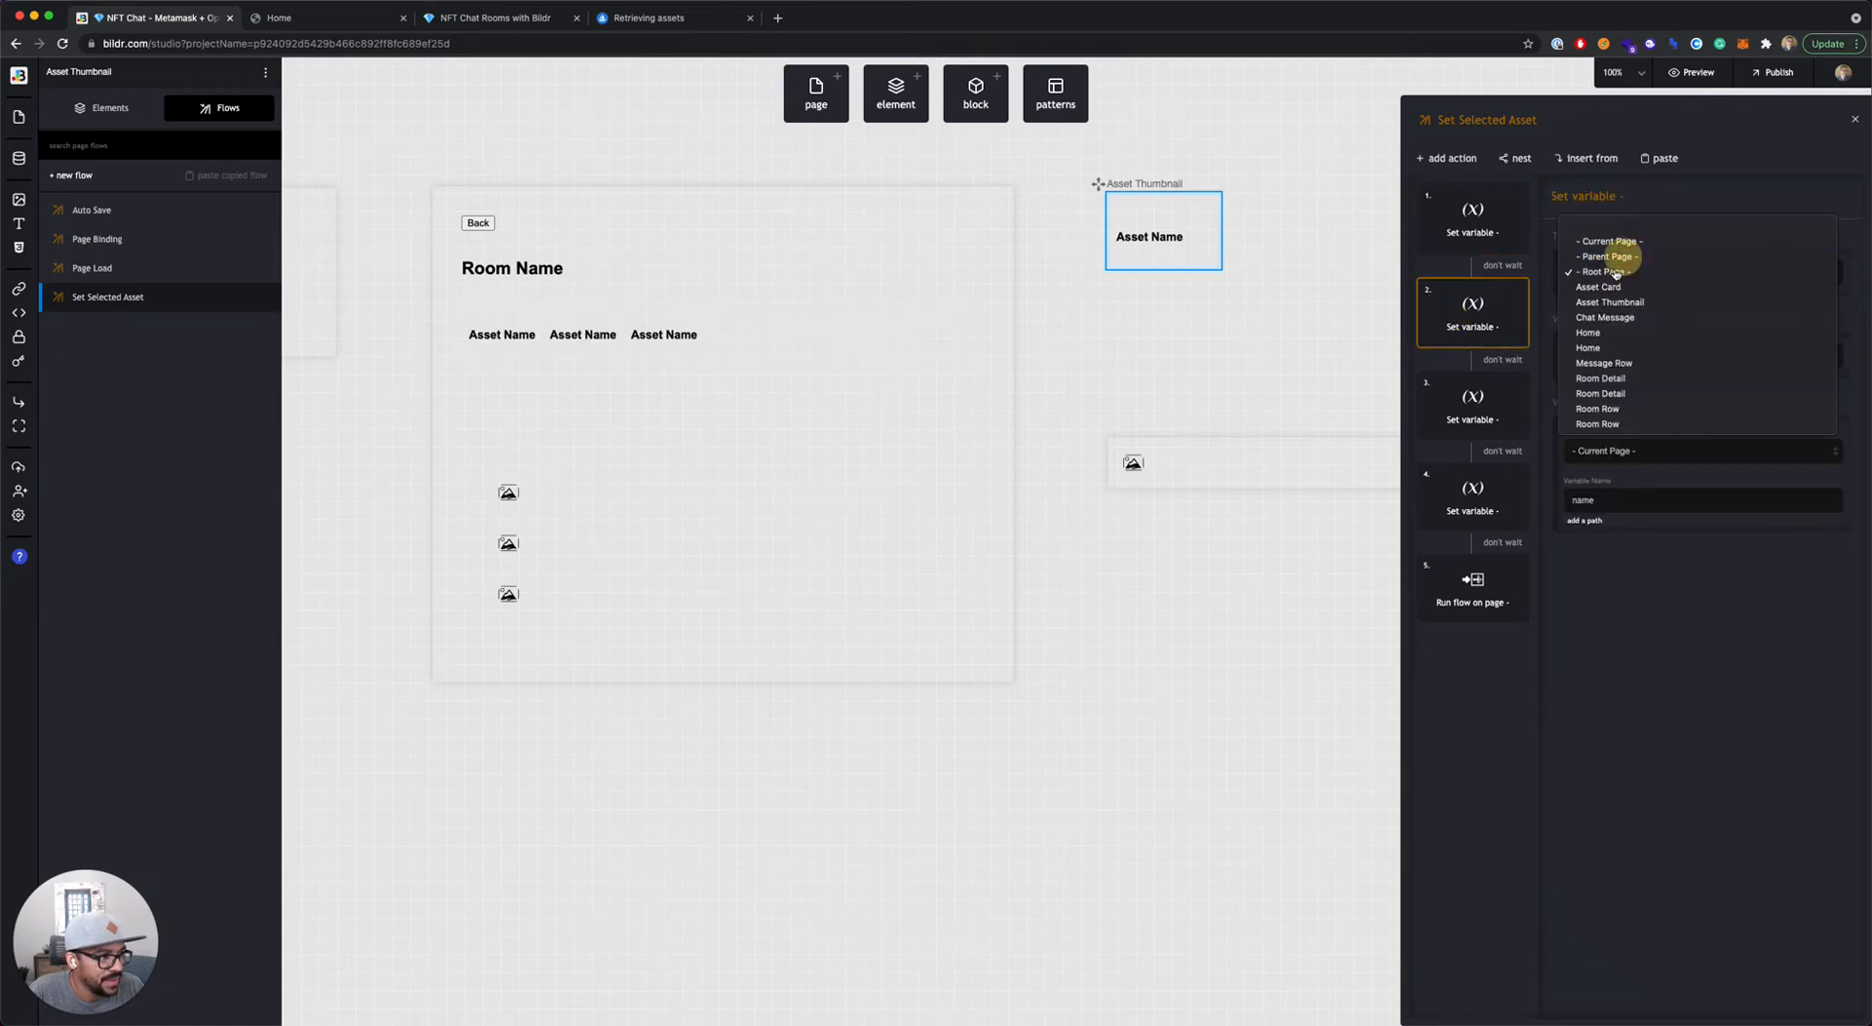
pyautogui.click(1625, 257)
pyautogui.click(1474, 415)
pyautogui.click(1633, 275)
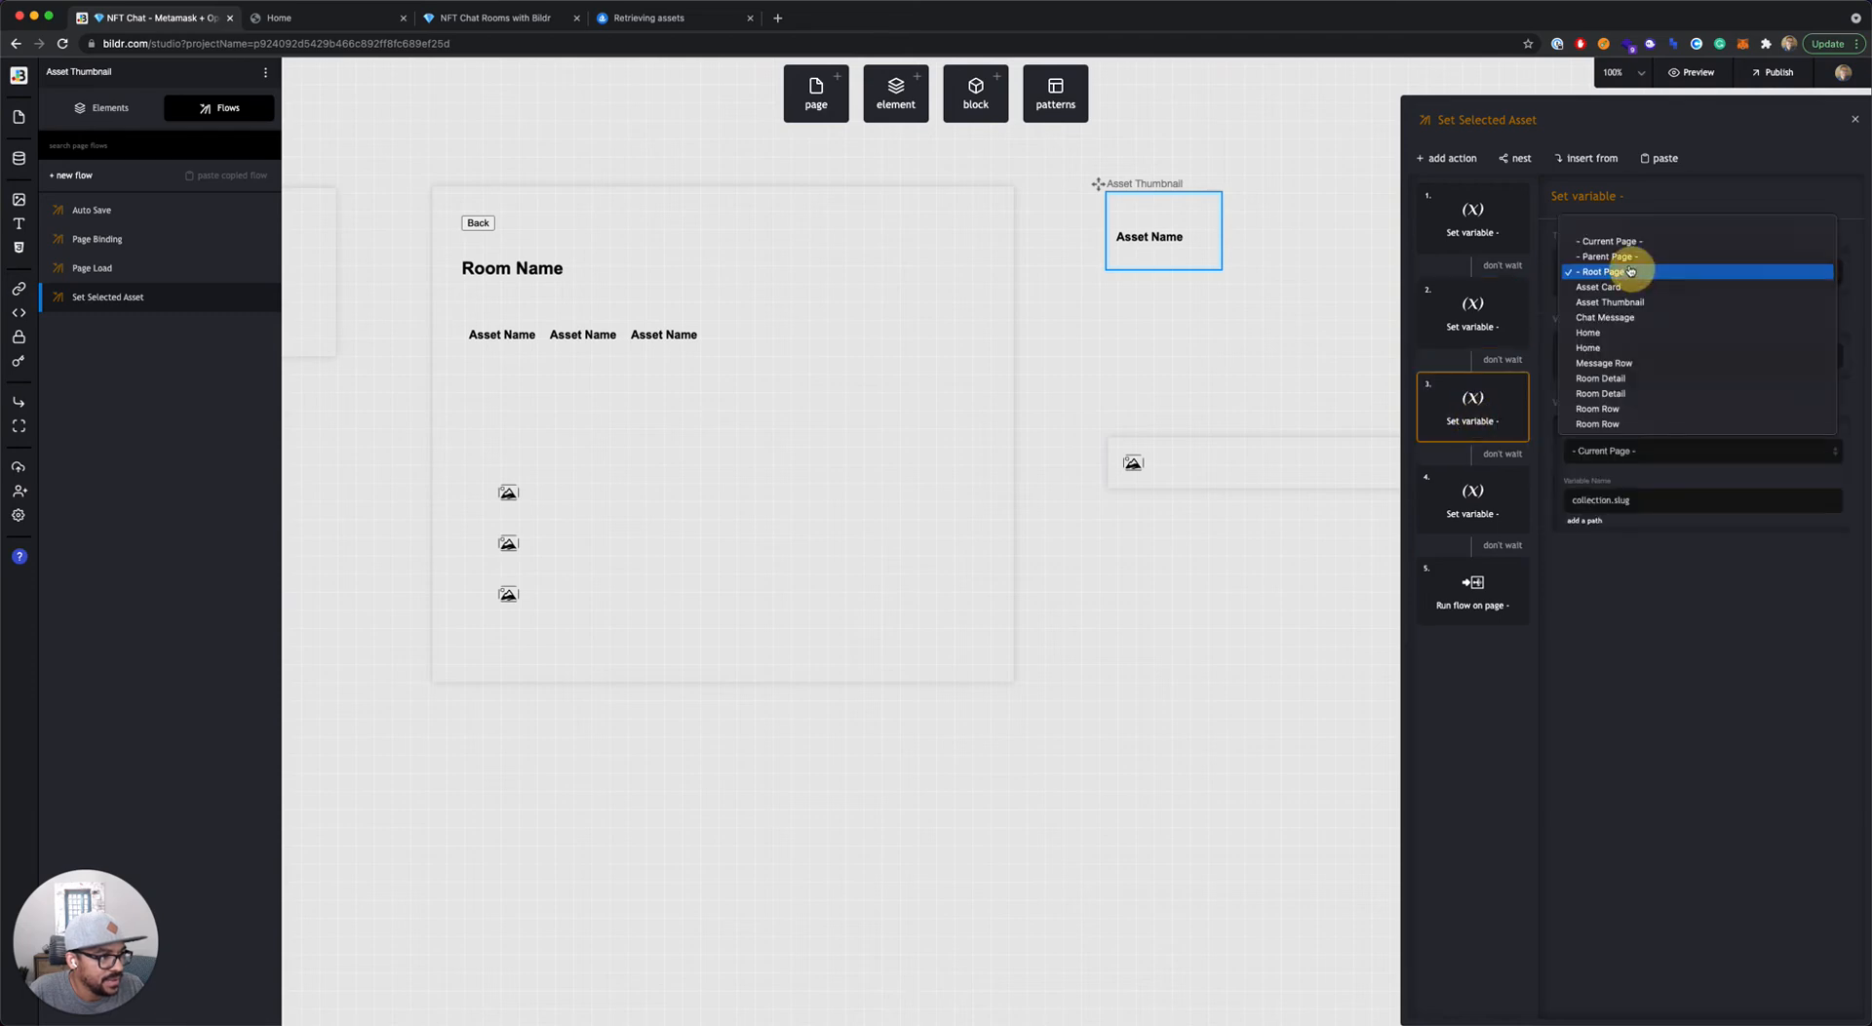
pyautogui.click(1623, 256)
pyautogui.click(1470, 505)
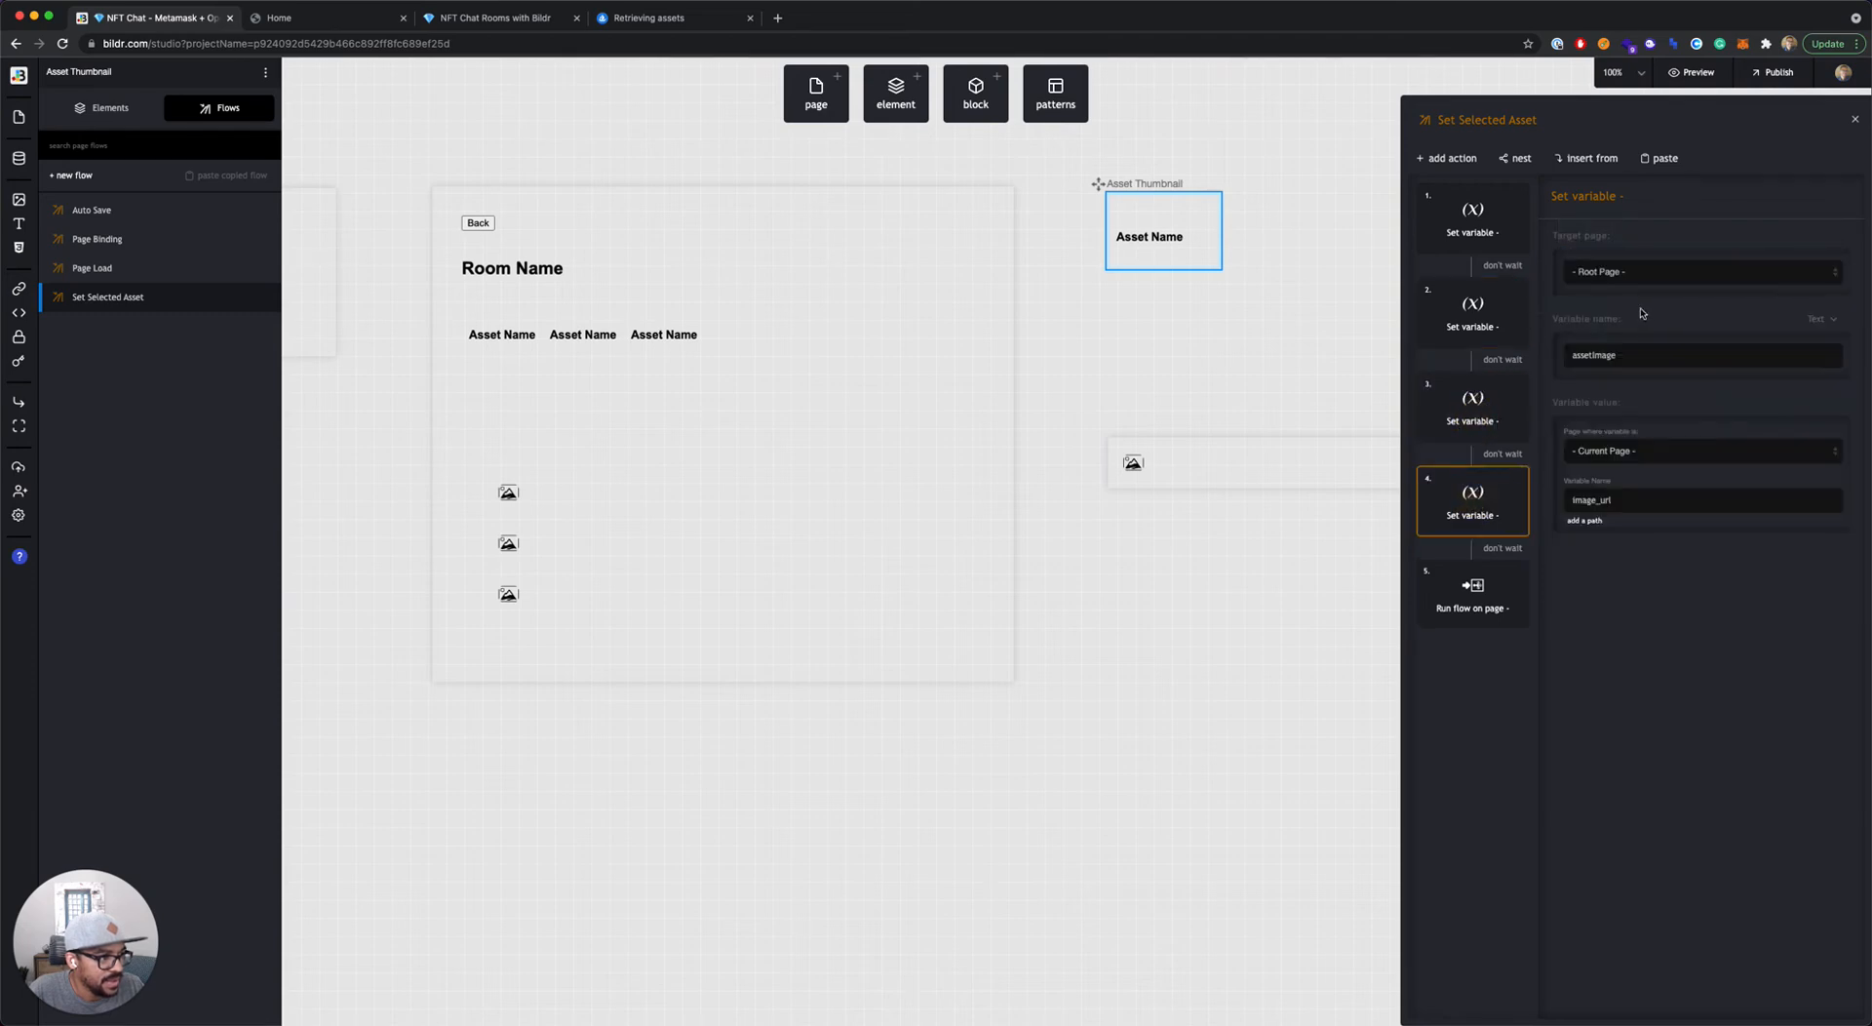
pyautogui.click(1626, 275)
# Step: Switch to the running NFT Chat Rooms app, connect to Metamask and open the GalacticApes chat room
pyautogui.click(275, 18)
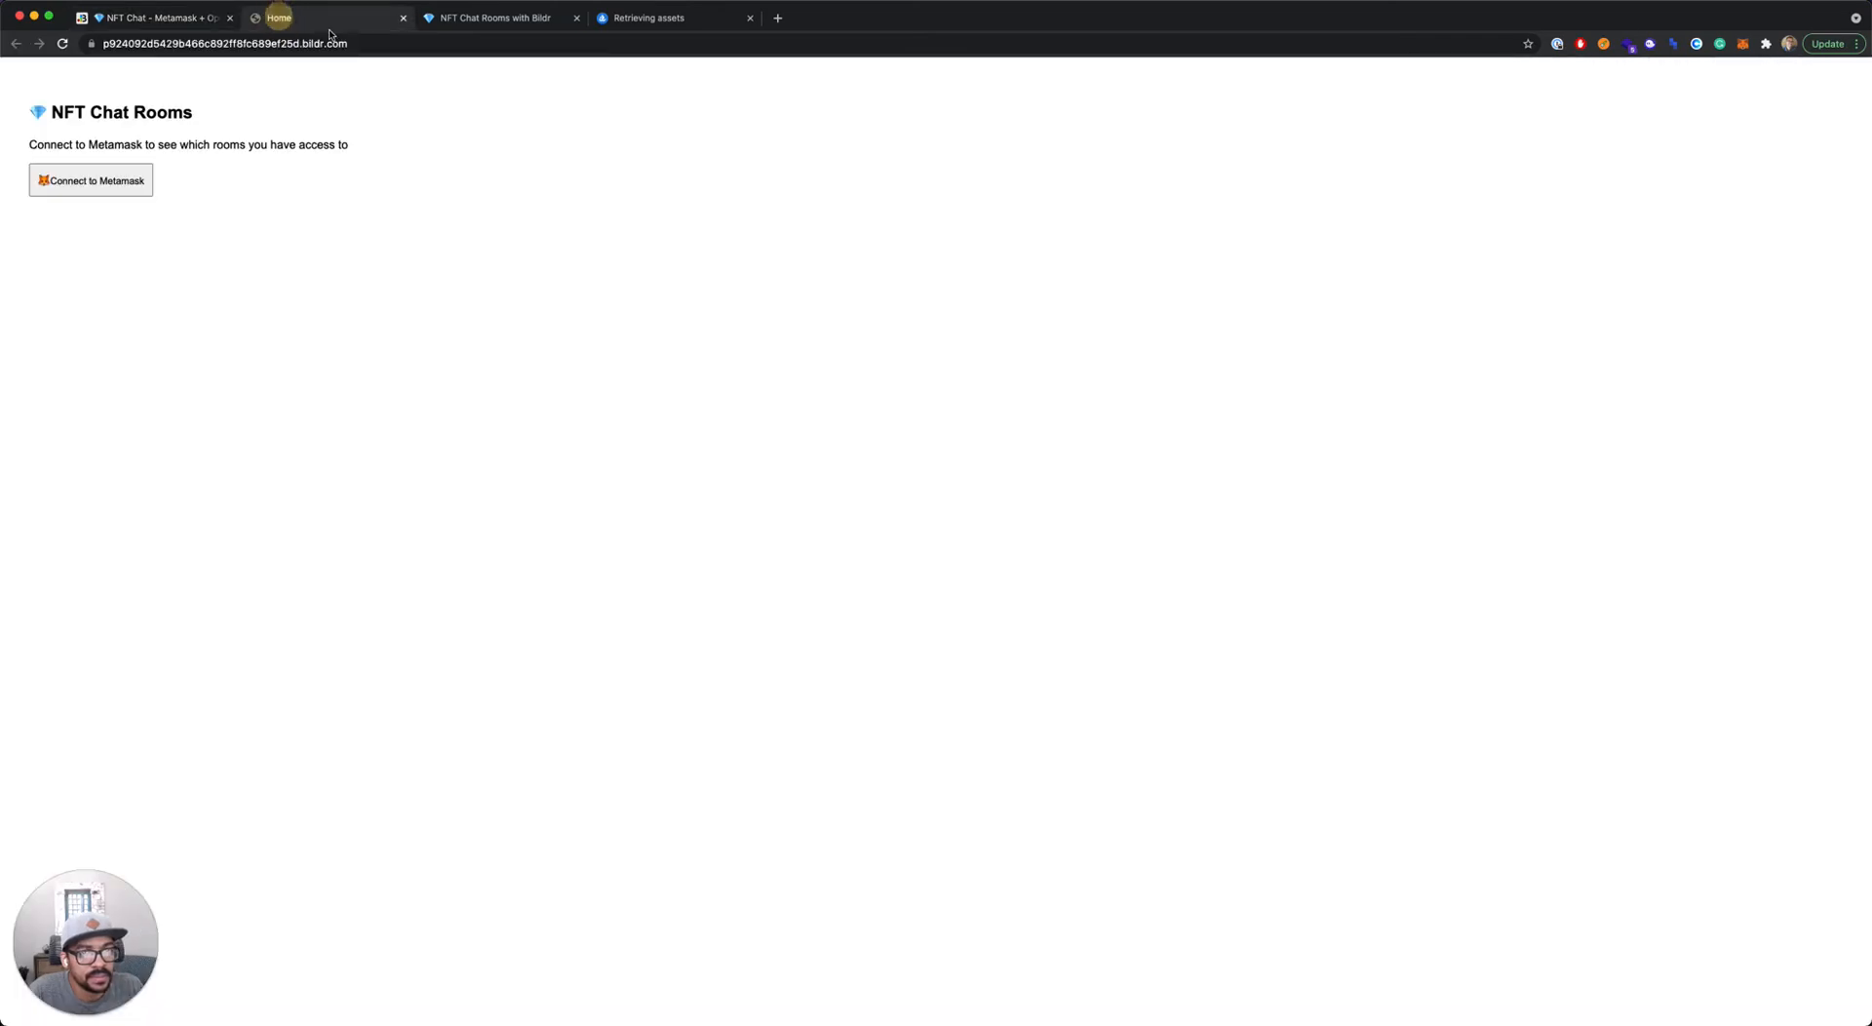
pyautogui.click(110, 184)
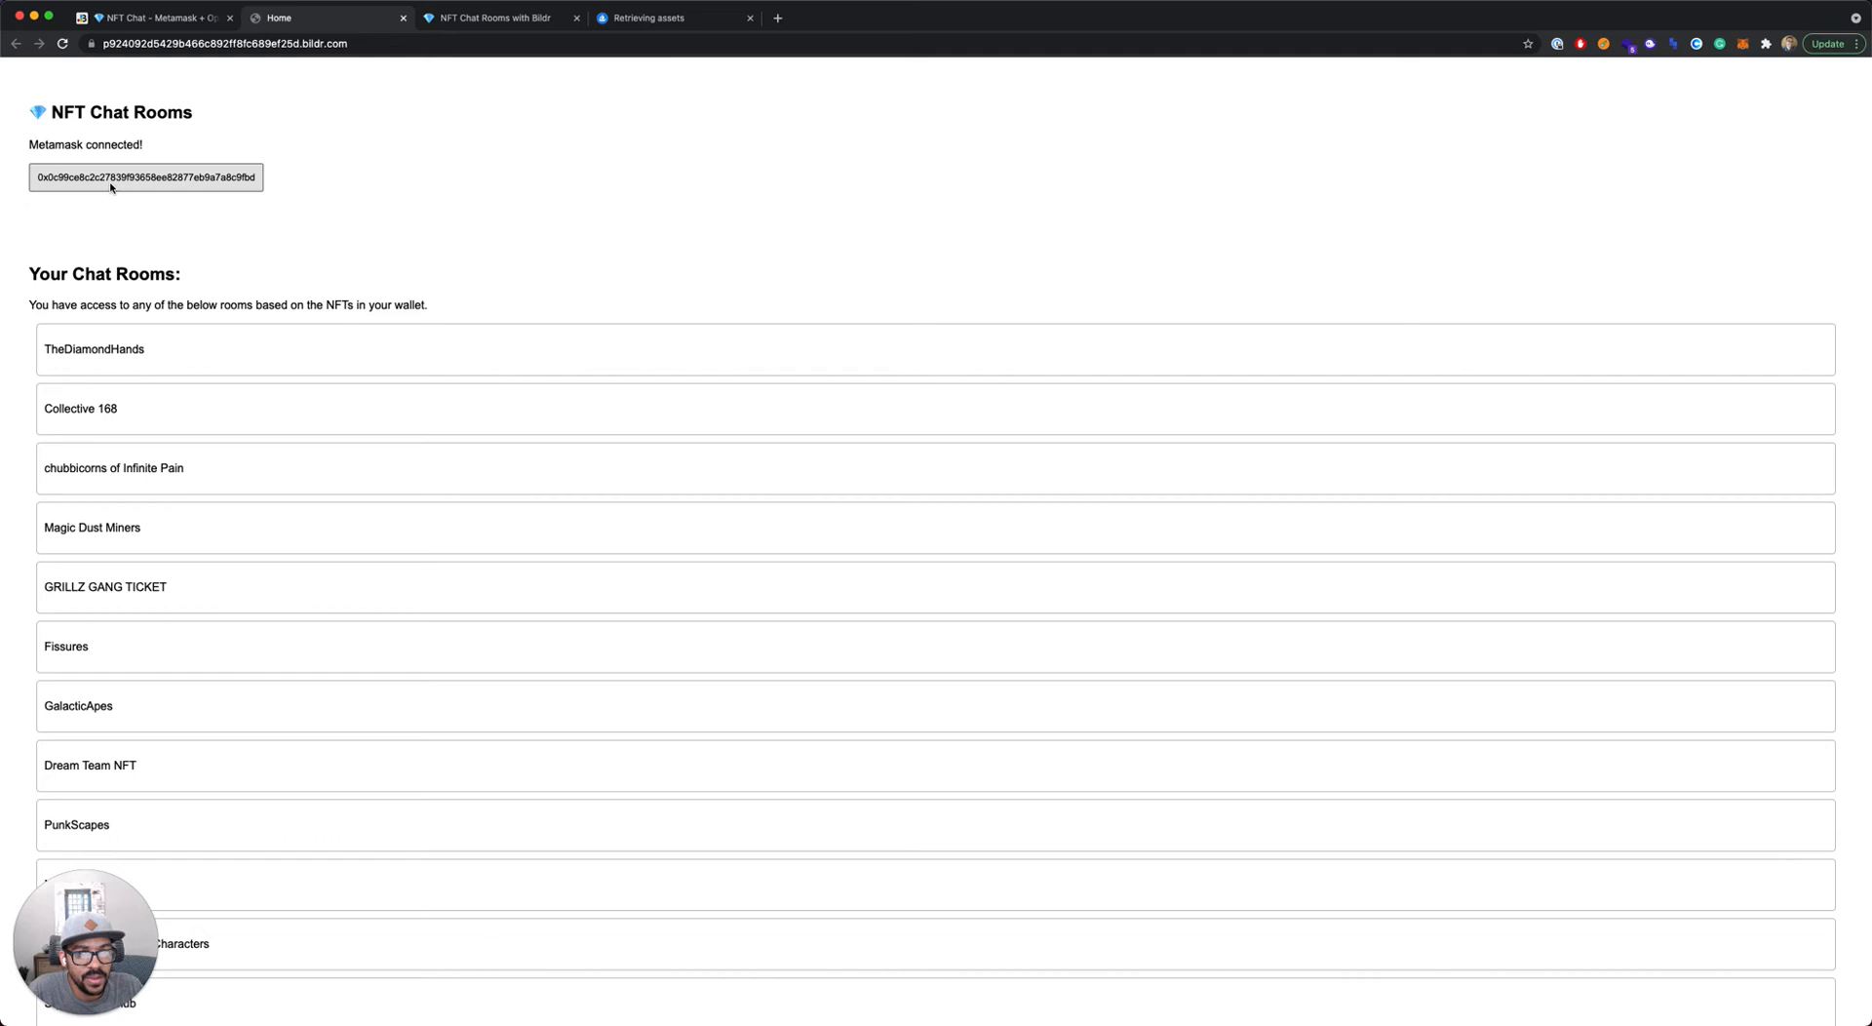
pyautogui.click(111, 700)
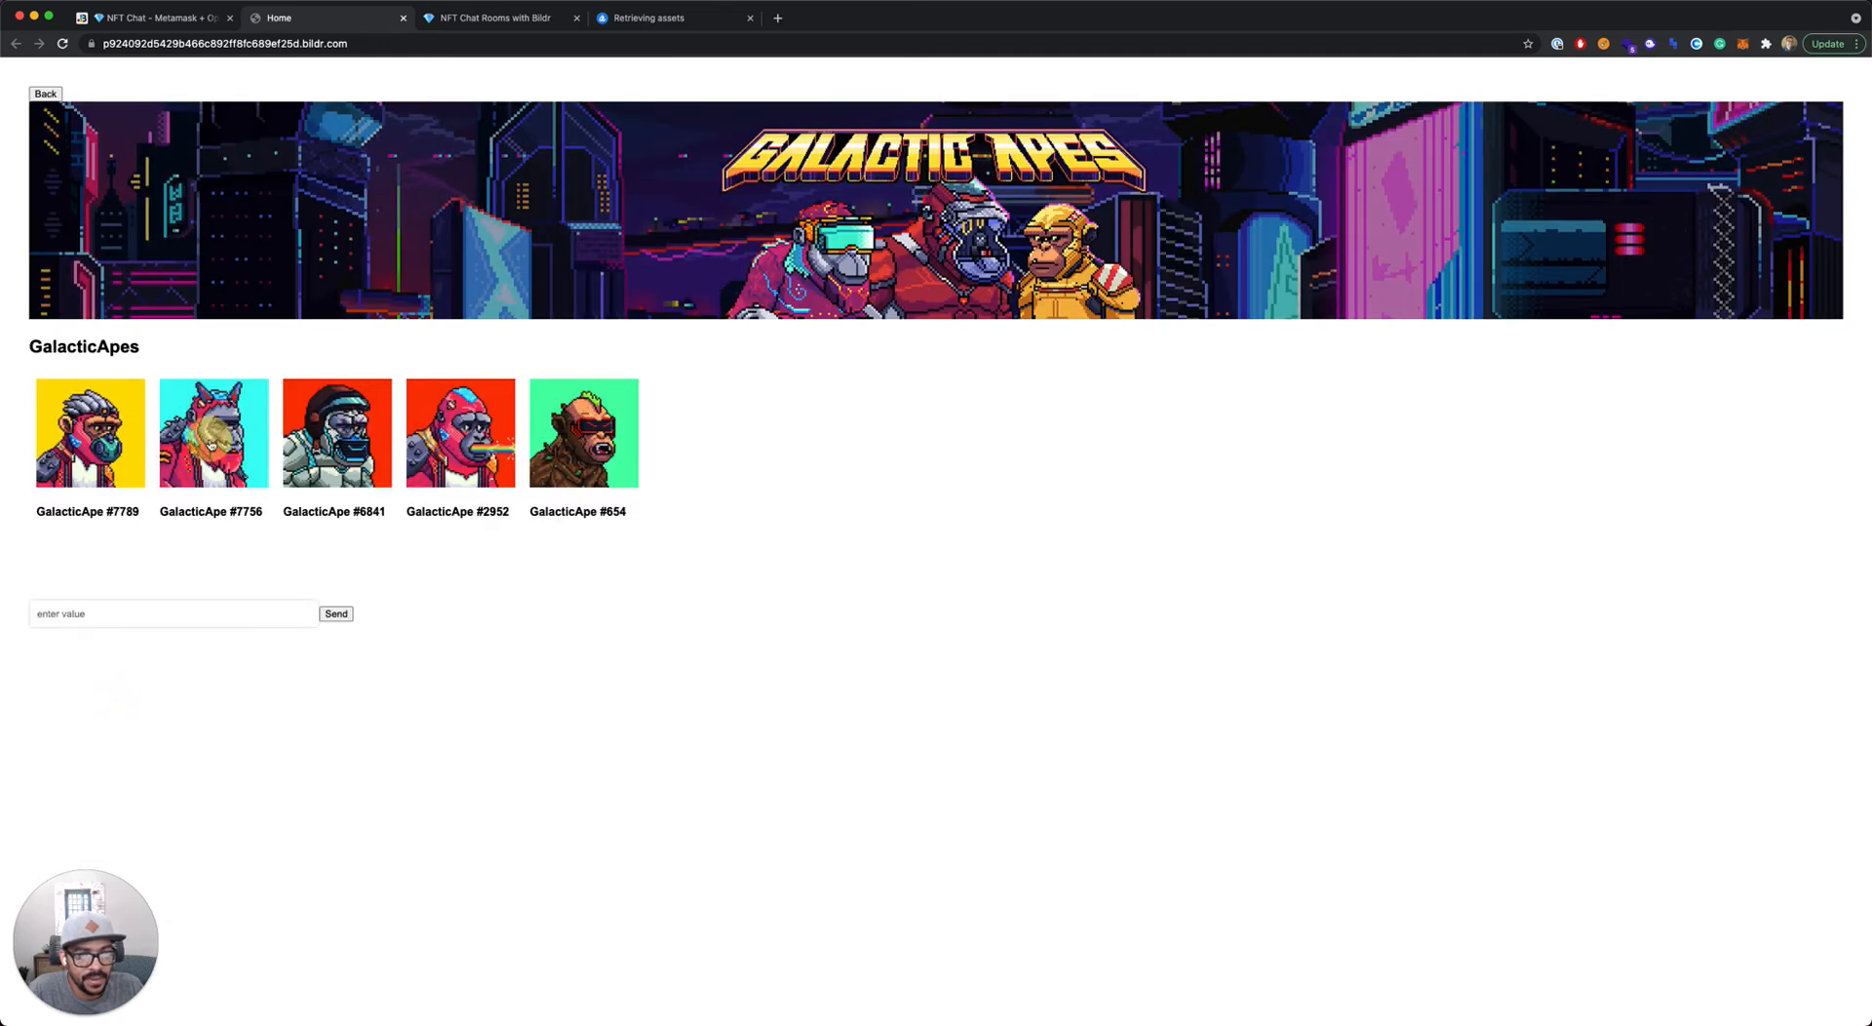
# Step: Send the message "Hello! This is my first message" in the GalacticApes room as GalacticApe #7756
pyautogui.click(142, 603)
pyautogui.write('H')
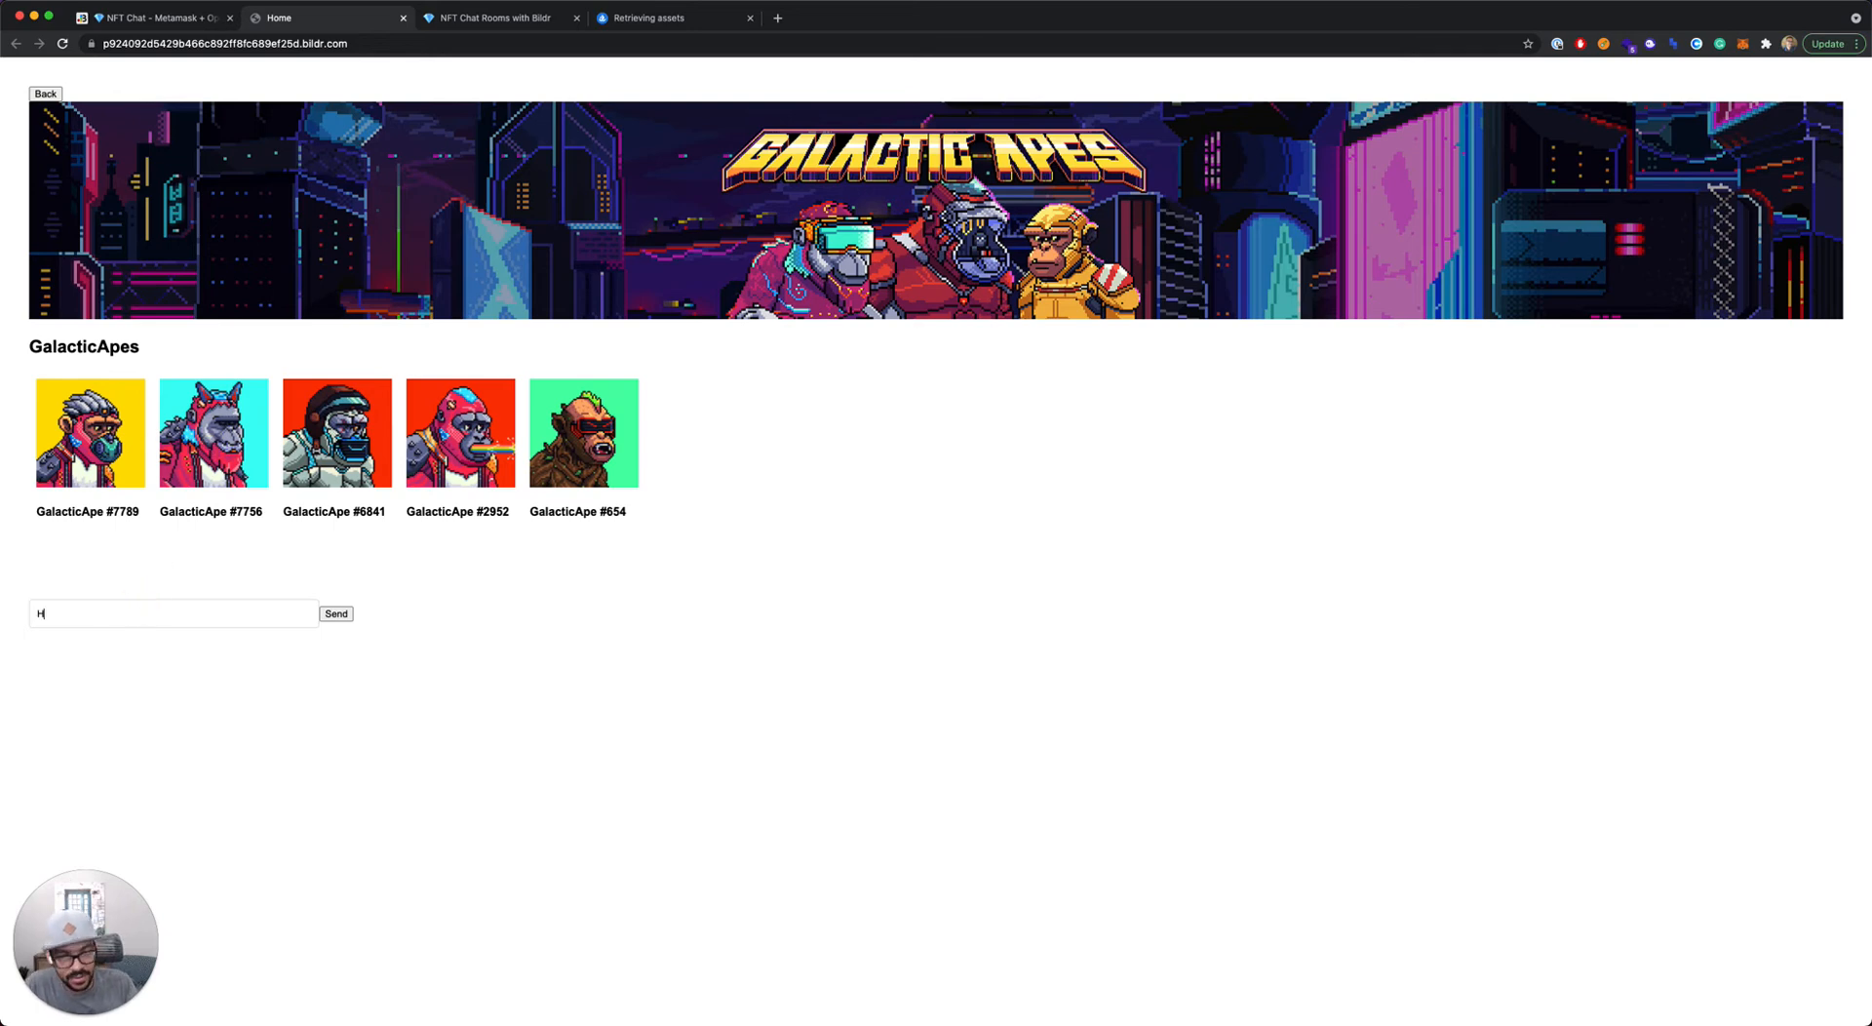
pyautogui.write('ello! This is my first message')
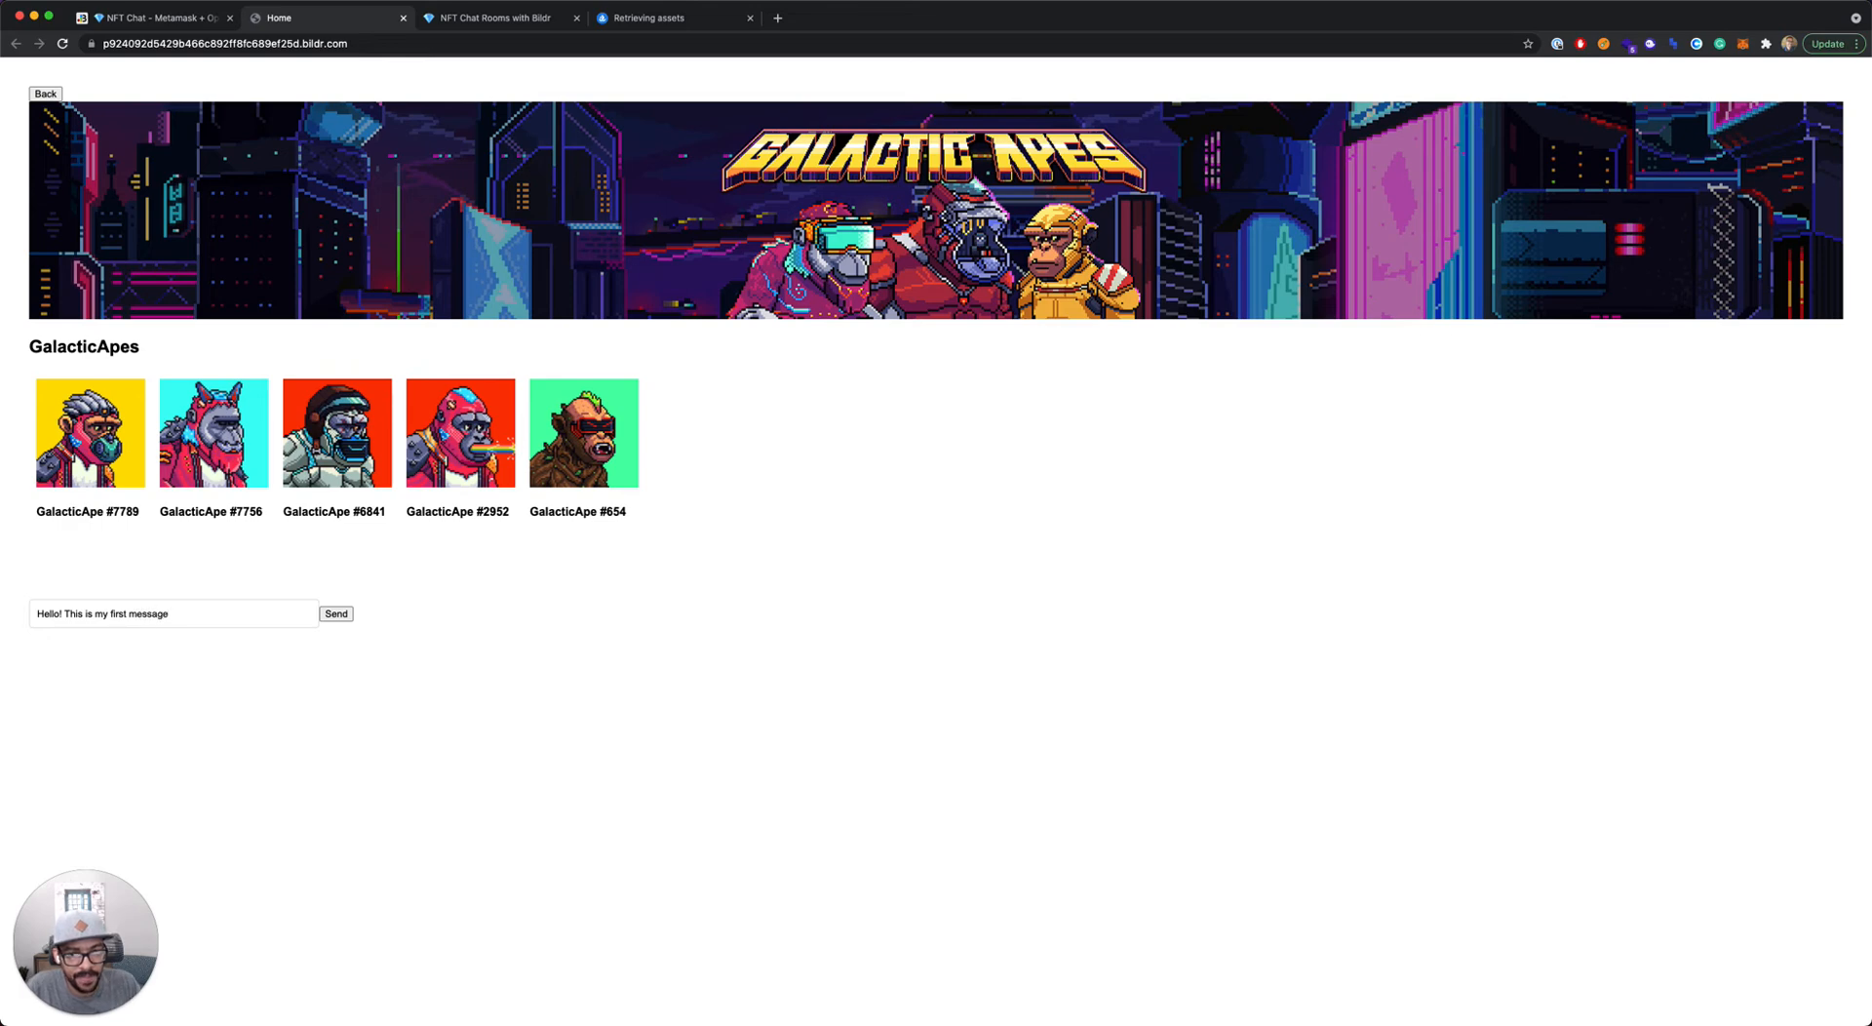
pyautogui.click(335, 614)
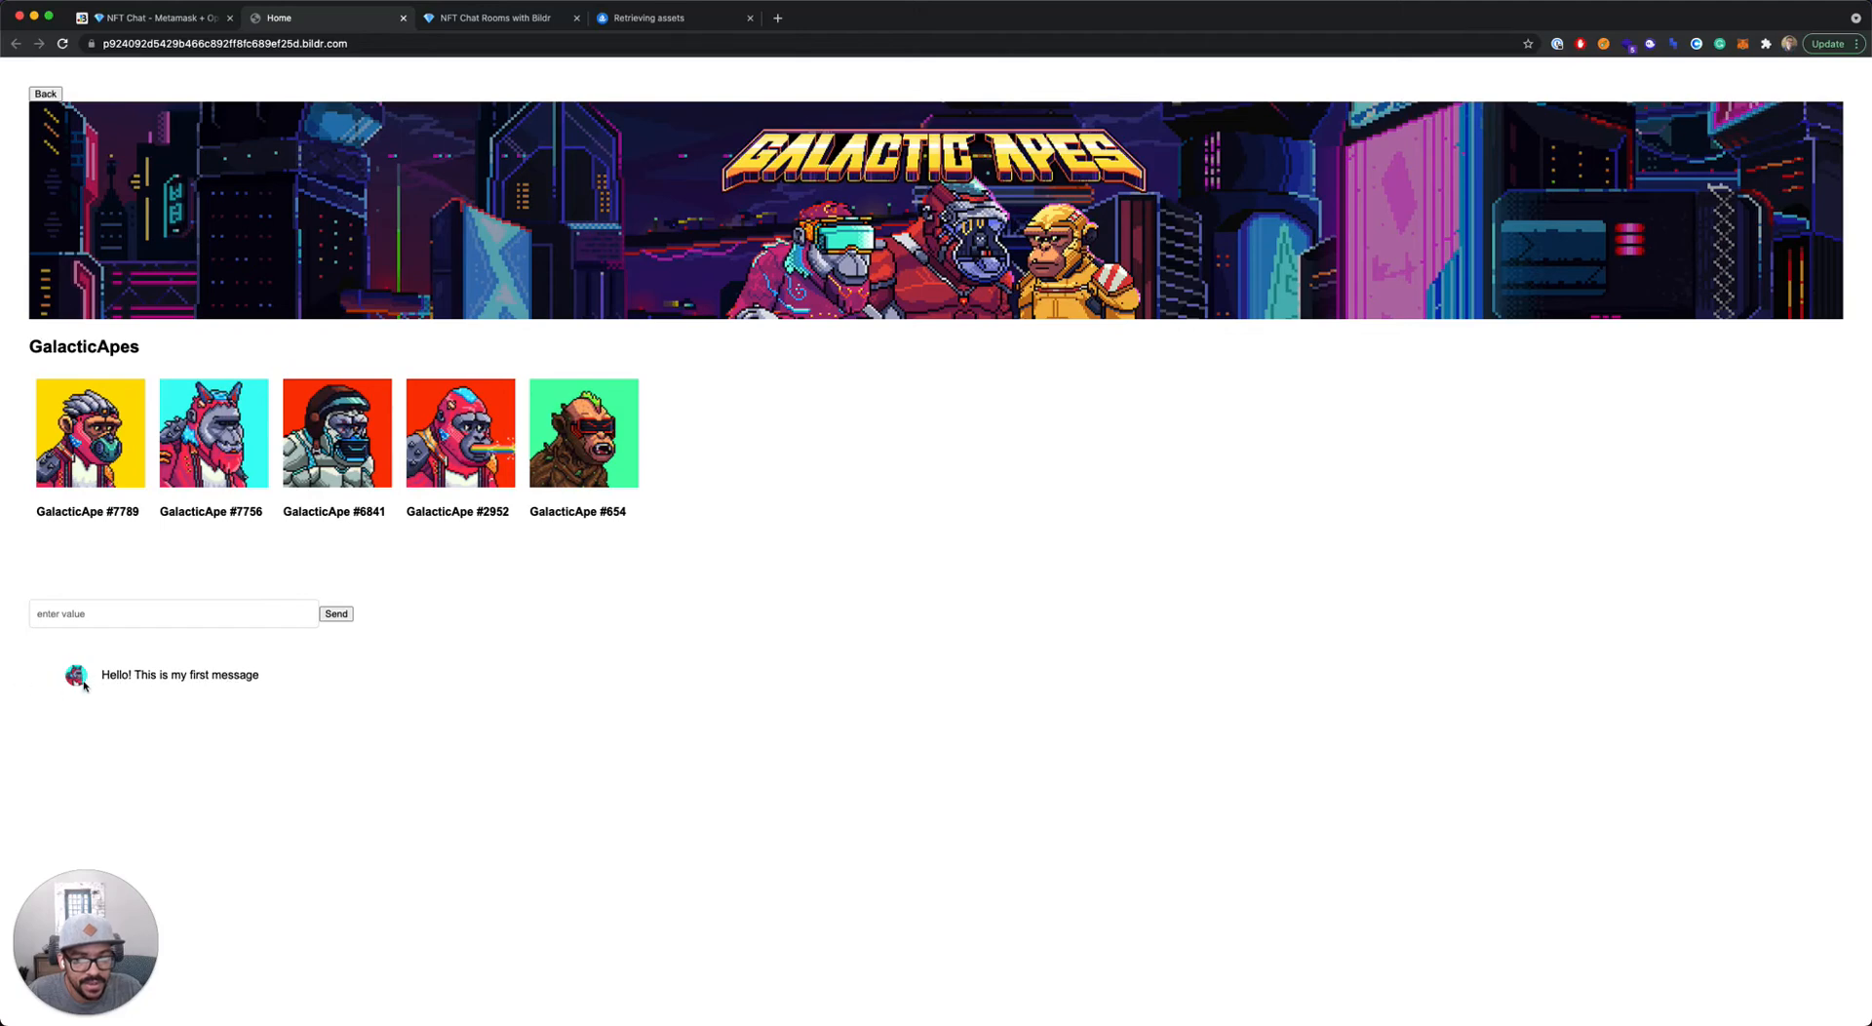
# Step: Send a second chat message, "Another message", with the same ape
pyautogui.click(107, 606)
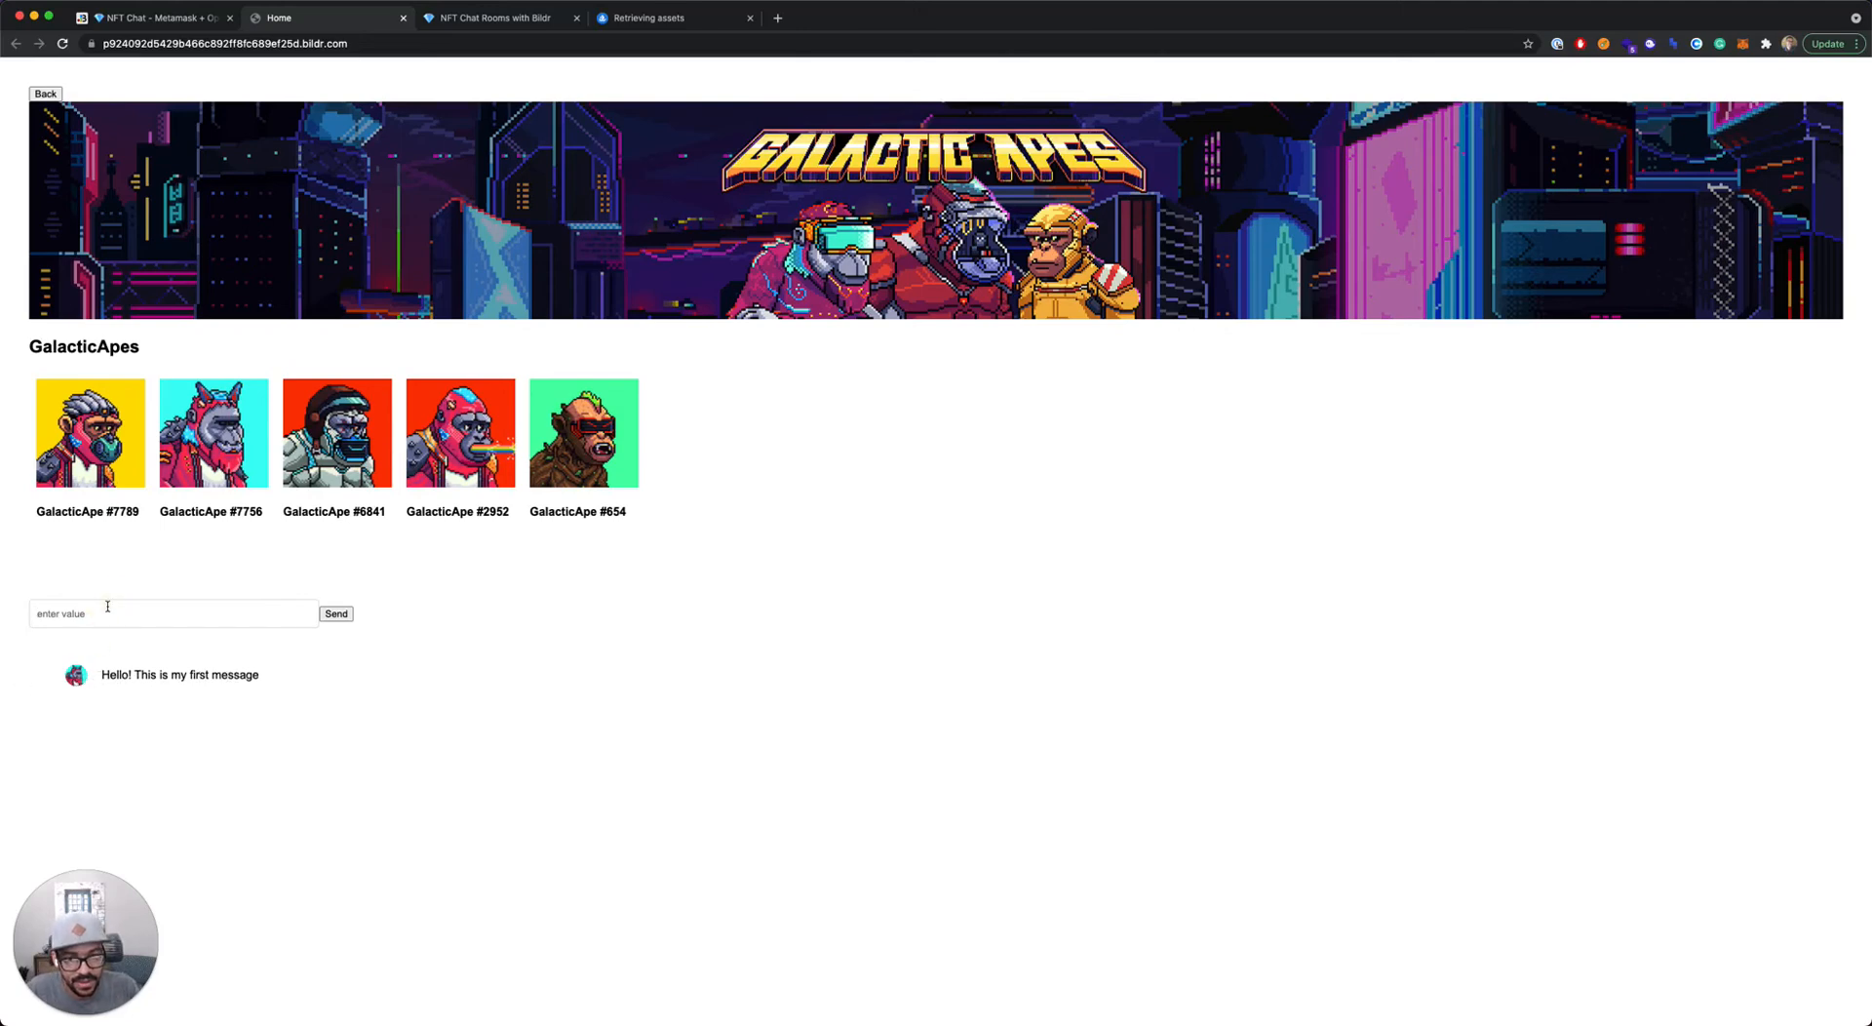
pyautogui.write('Another')
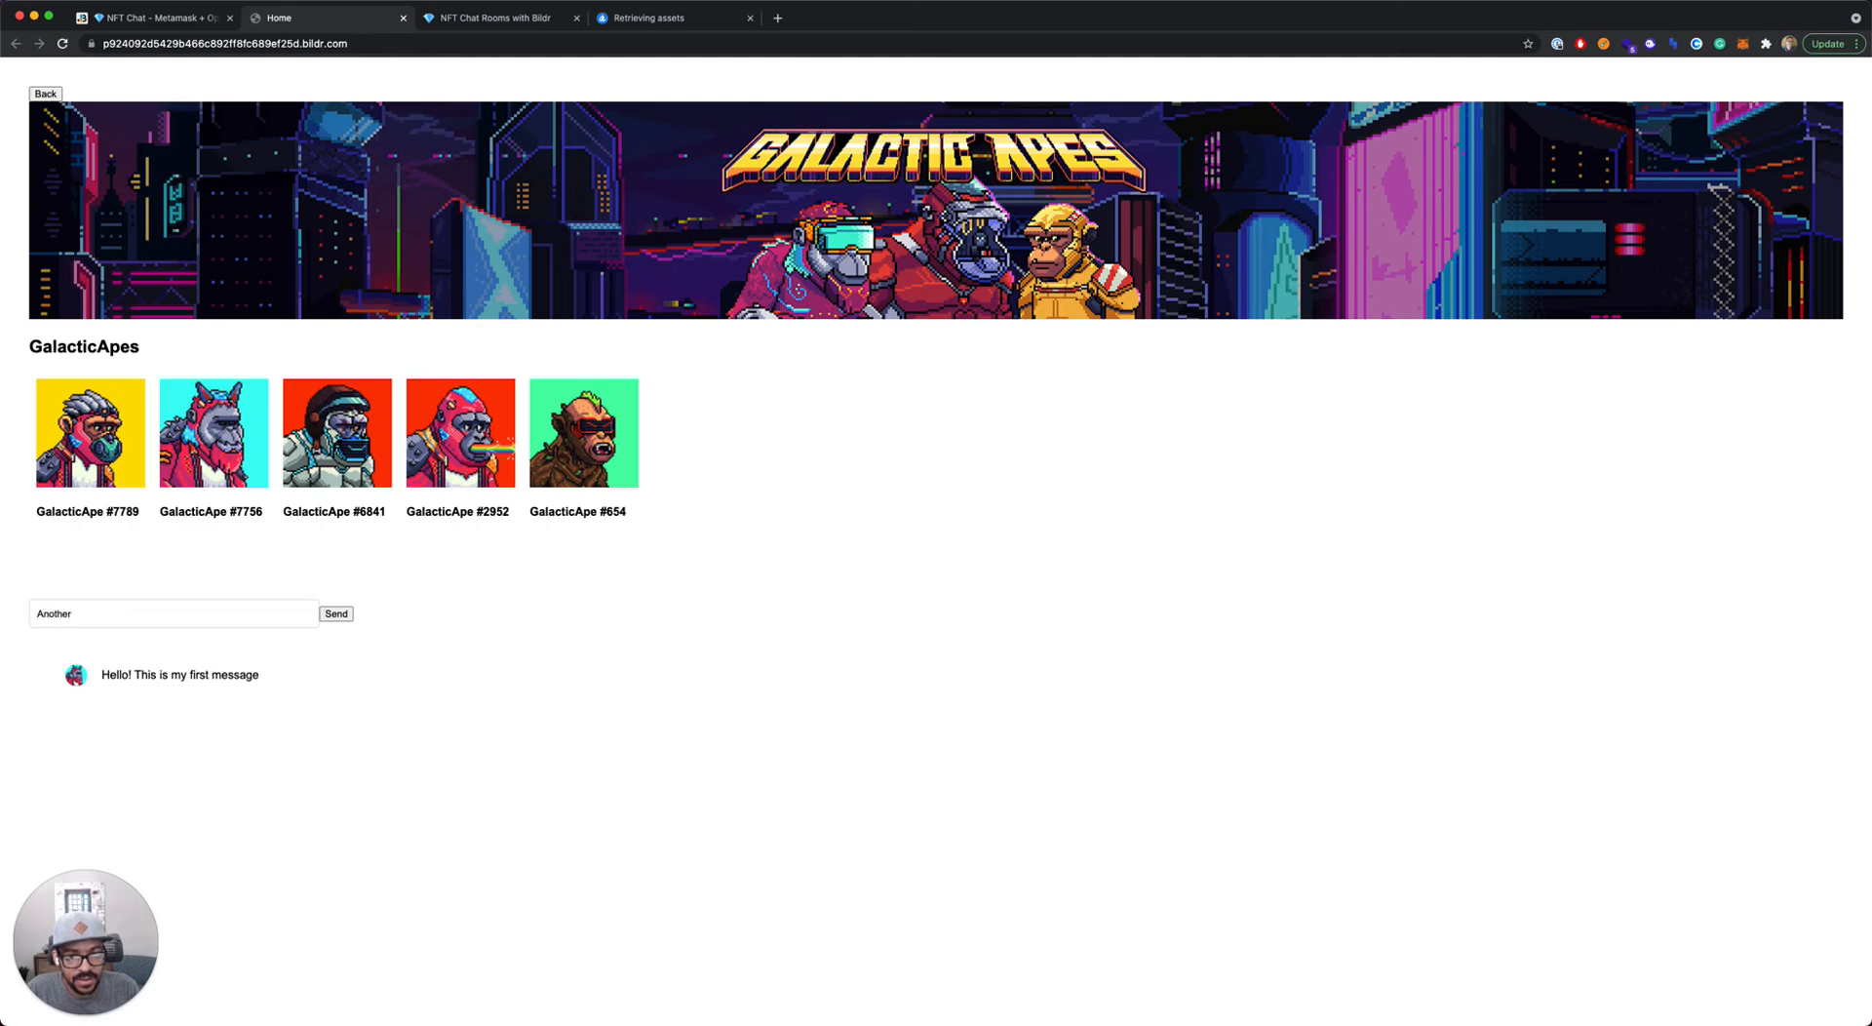
pyautogui.write(' message')
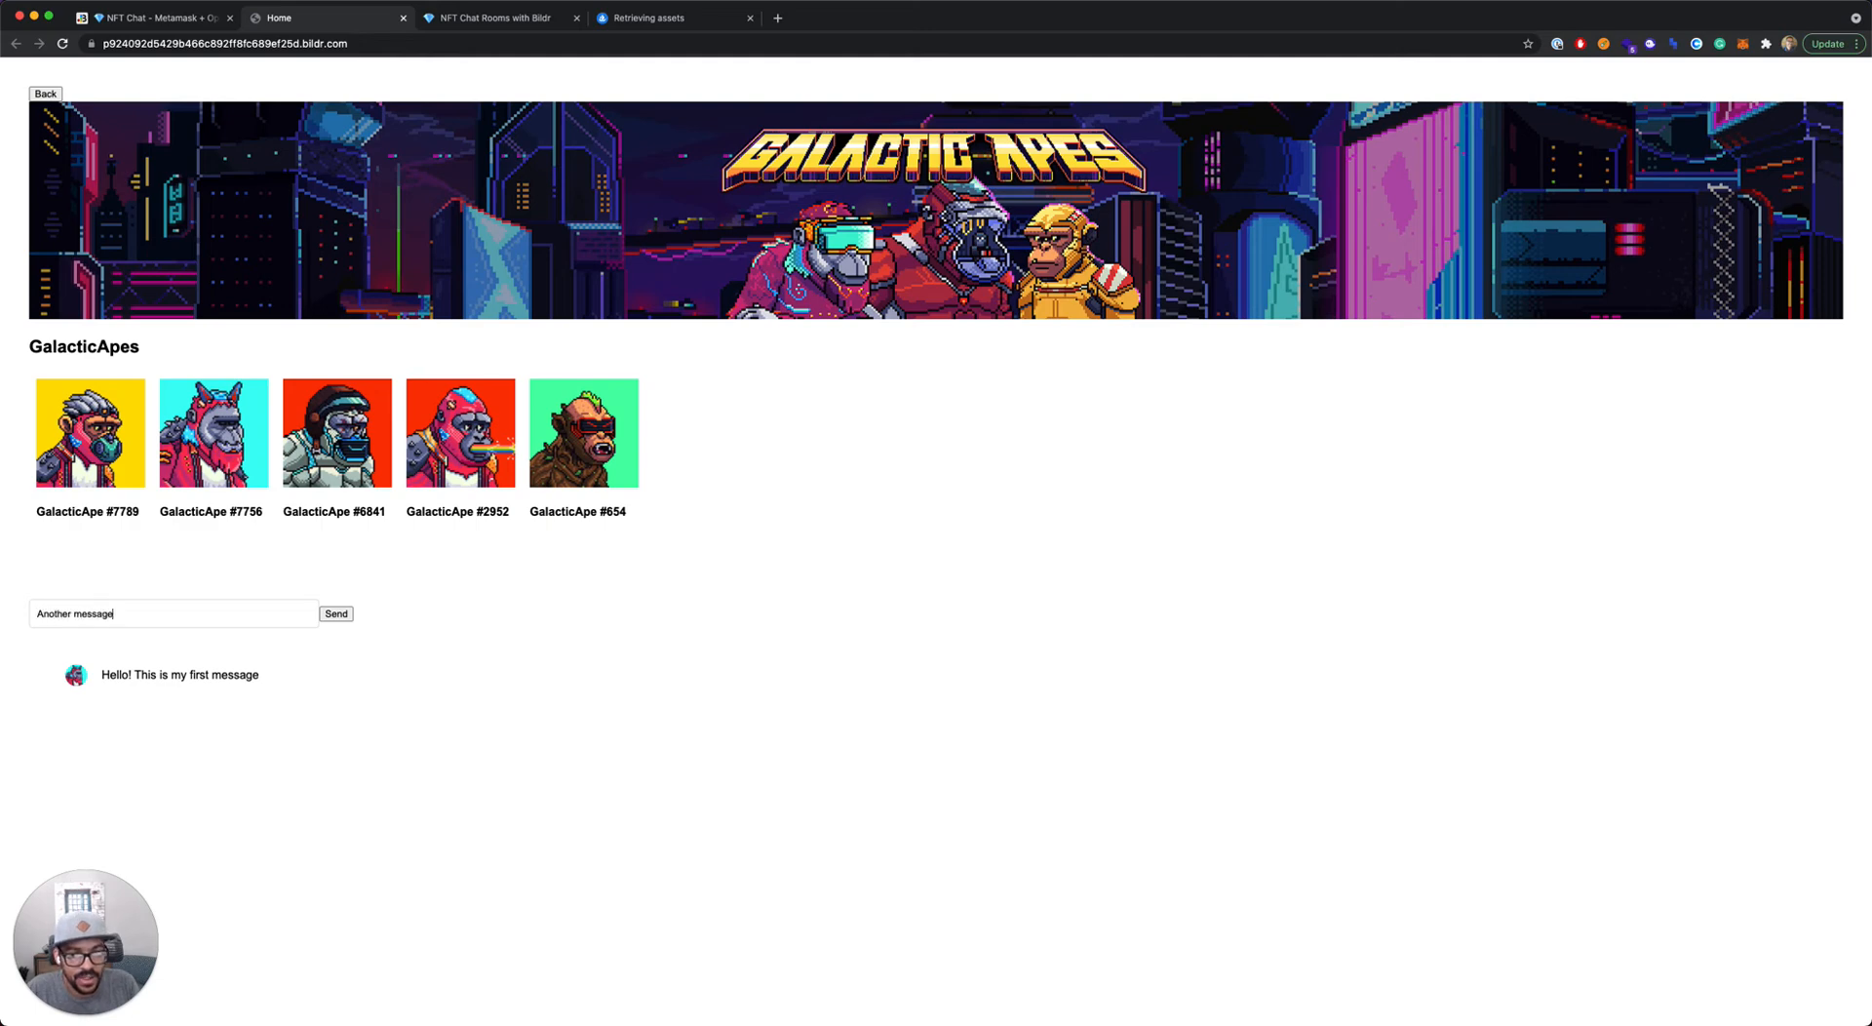
pyautogui.click(338, 613)
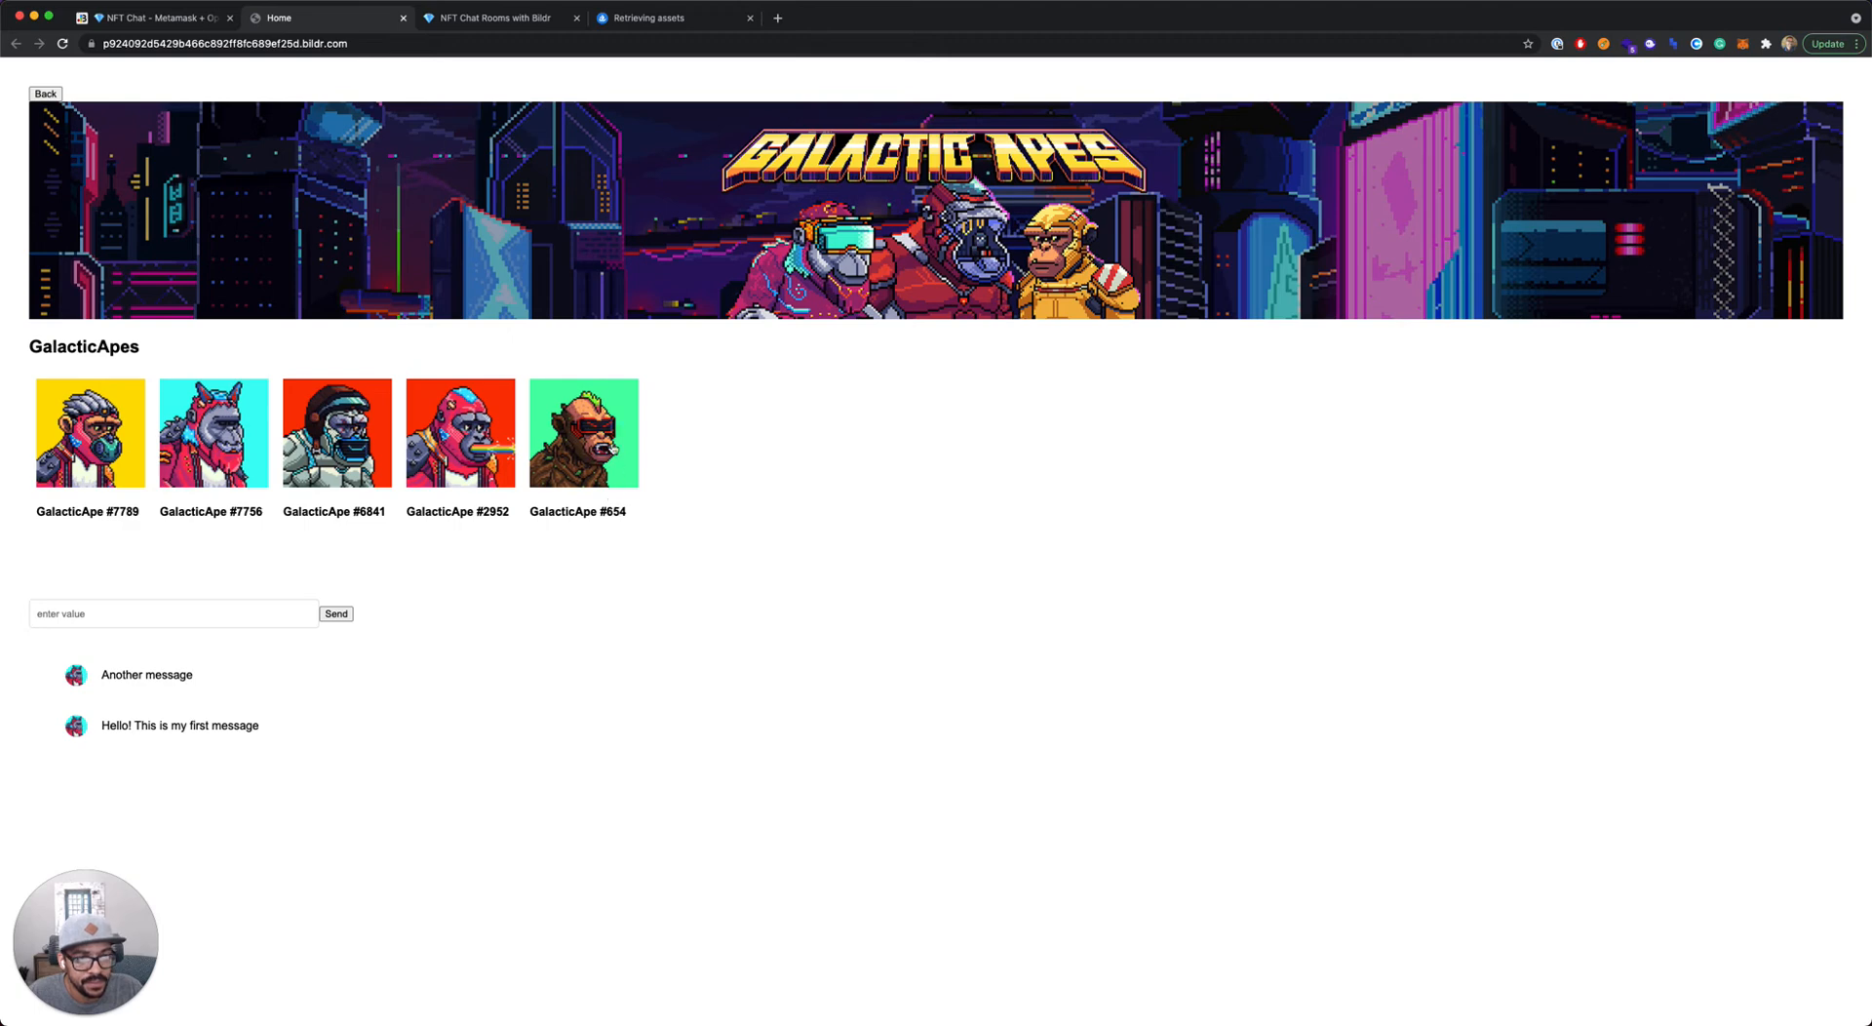
# Step: Choose GalacticApe #654 as the chatting asset and send the message "A different token"
pyautogui.click(590, 441)
pyautogui.click(201, 612)
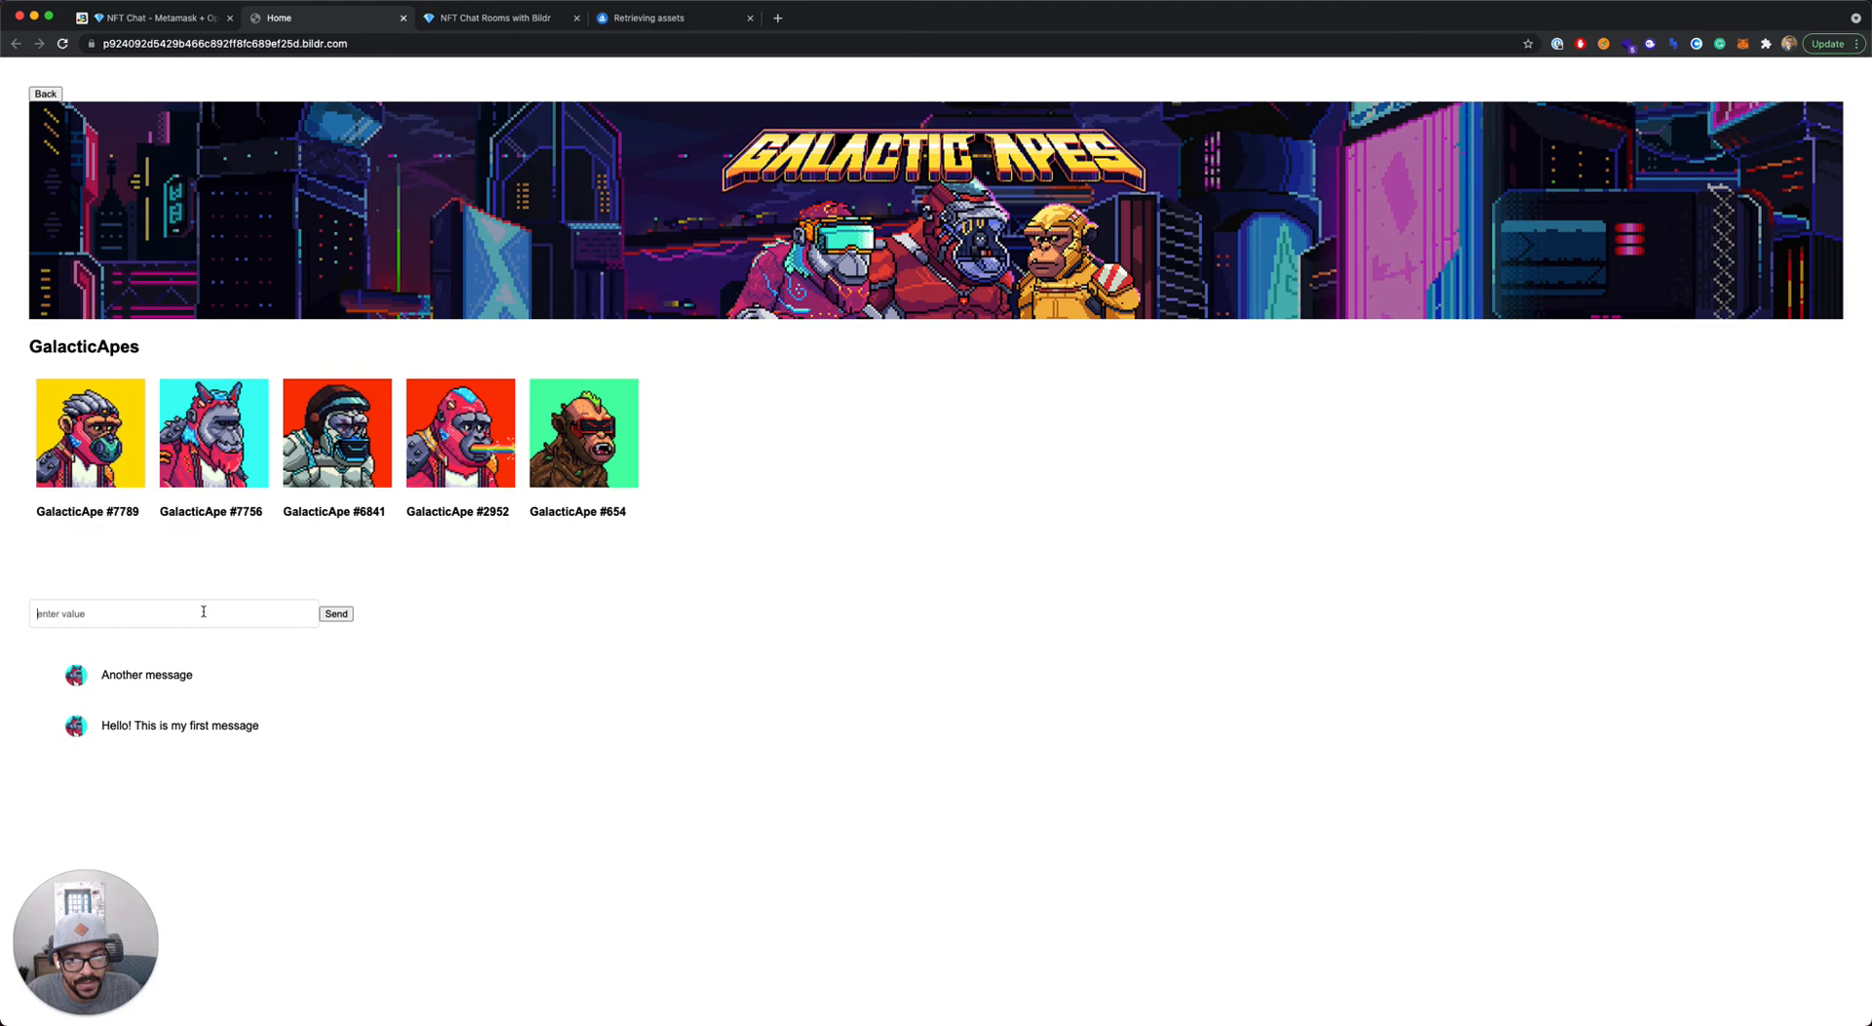
pyautogui.write('A different token')
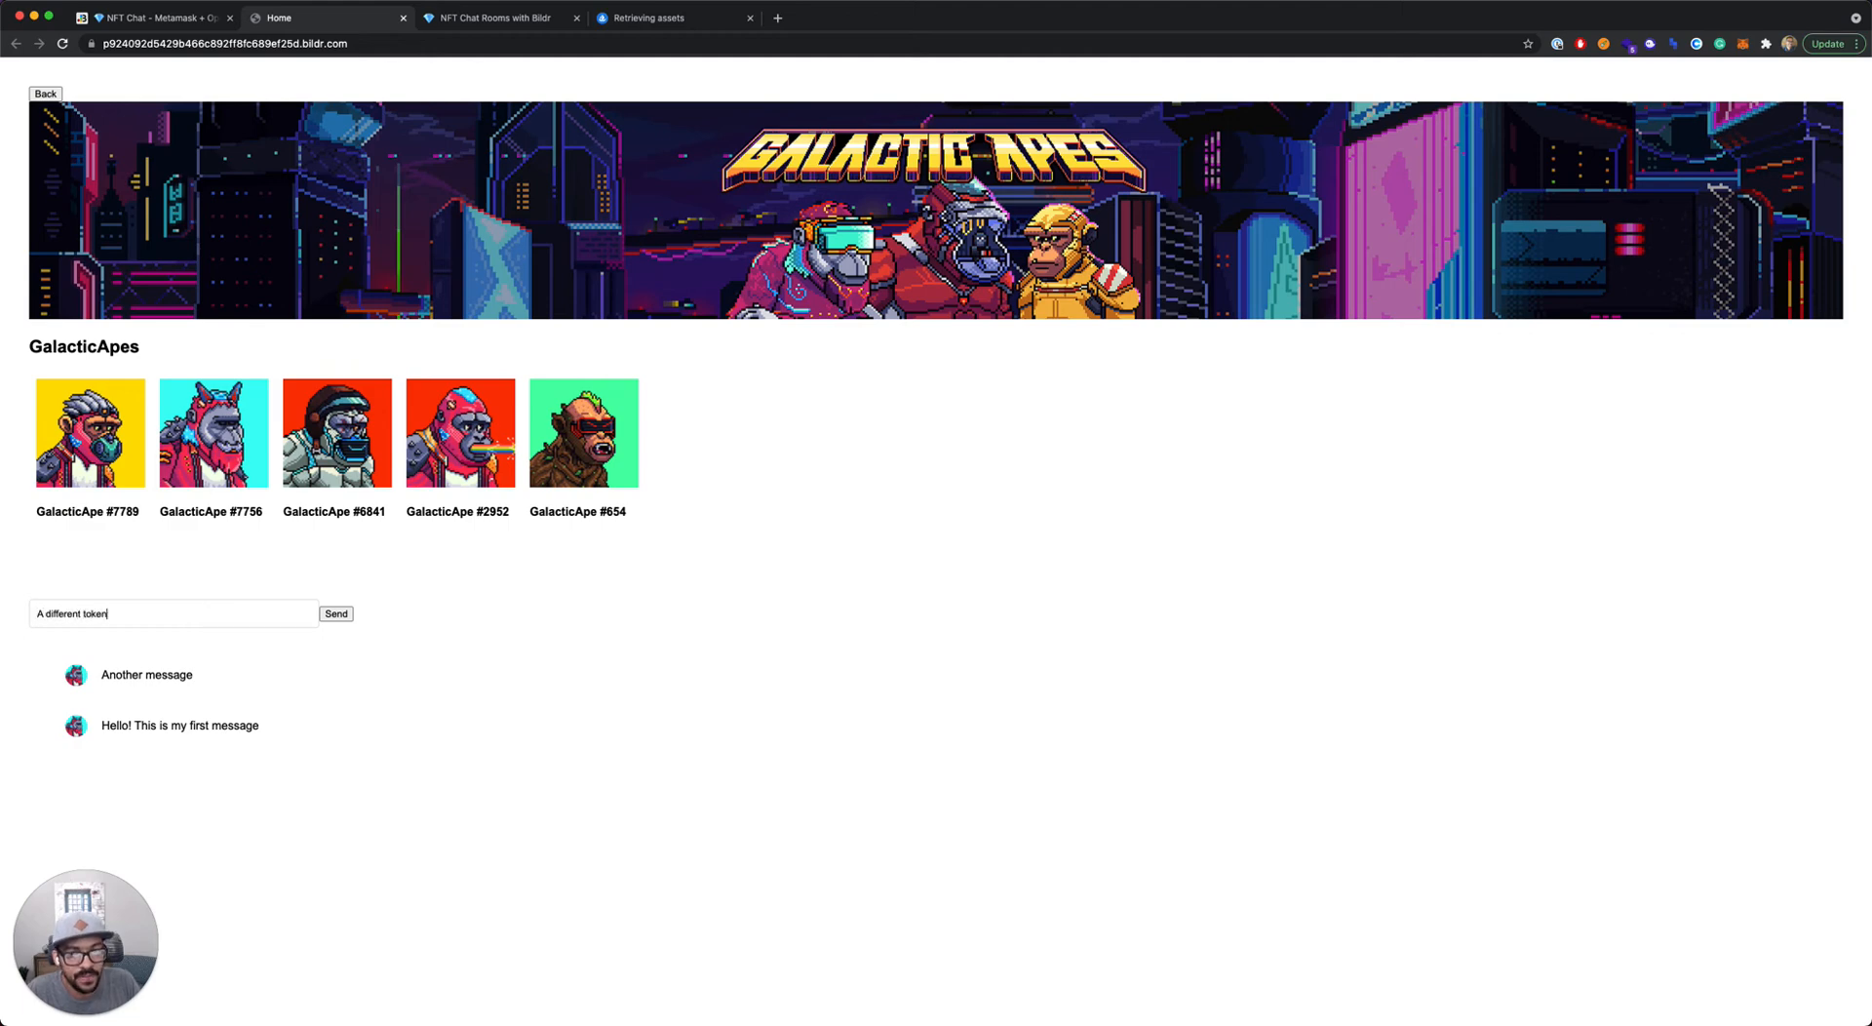
pyautogui.click(339, 614)
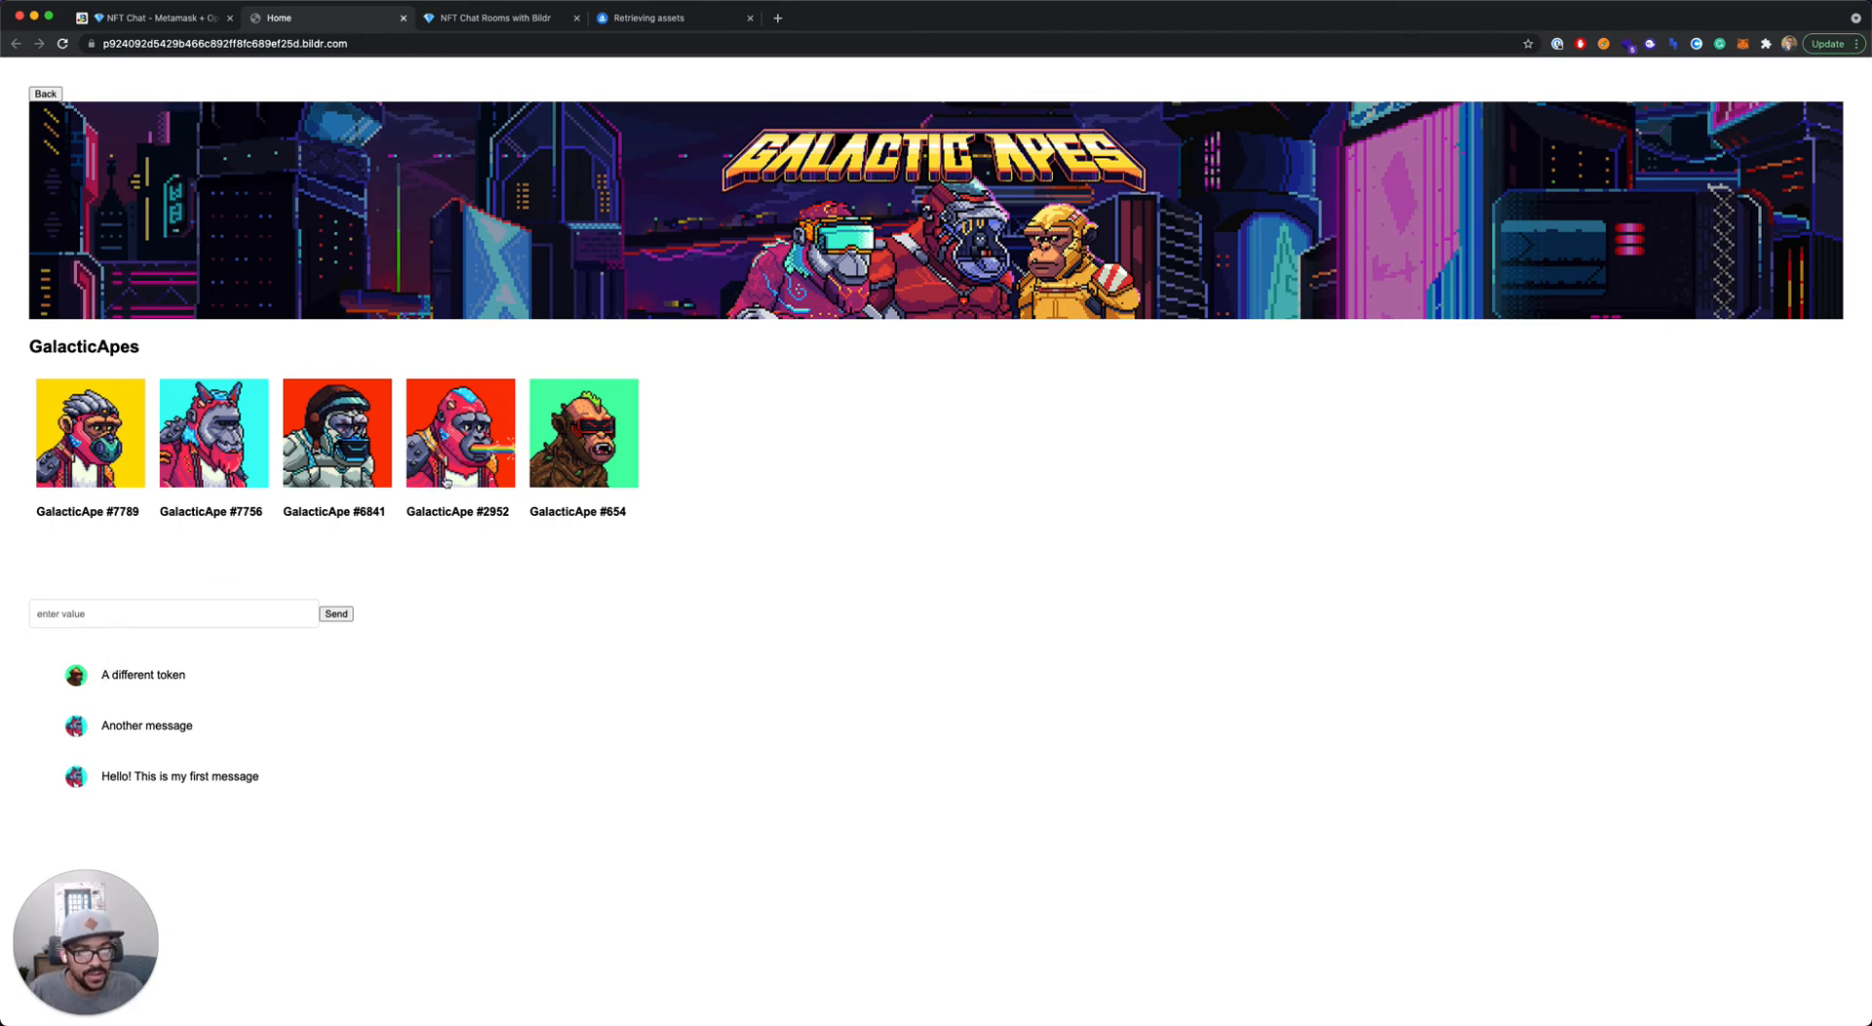
# Step: Send the message "A third ape joined" in the chat room as a third GalacticApe
pyautogui.click(107, 612)
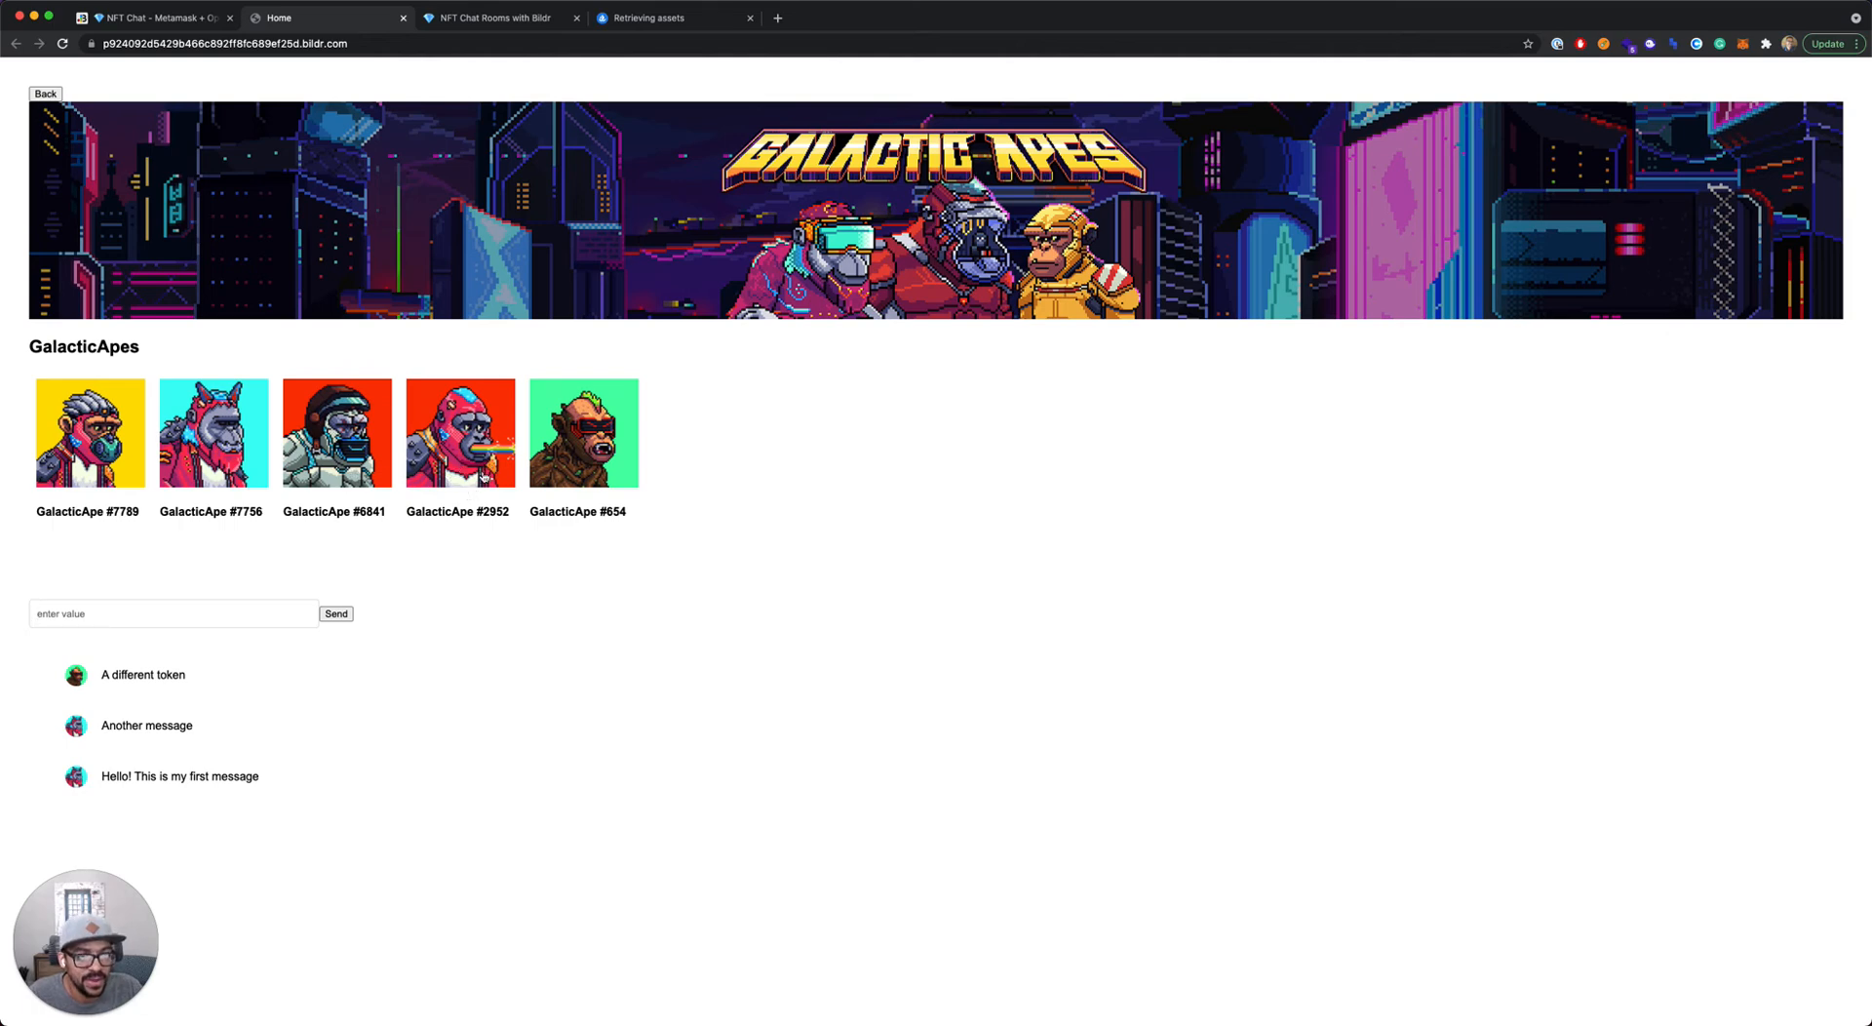
pyautogui.click(183, 606)
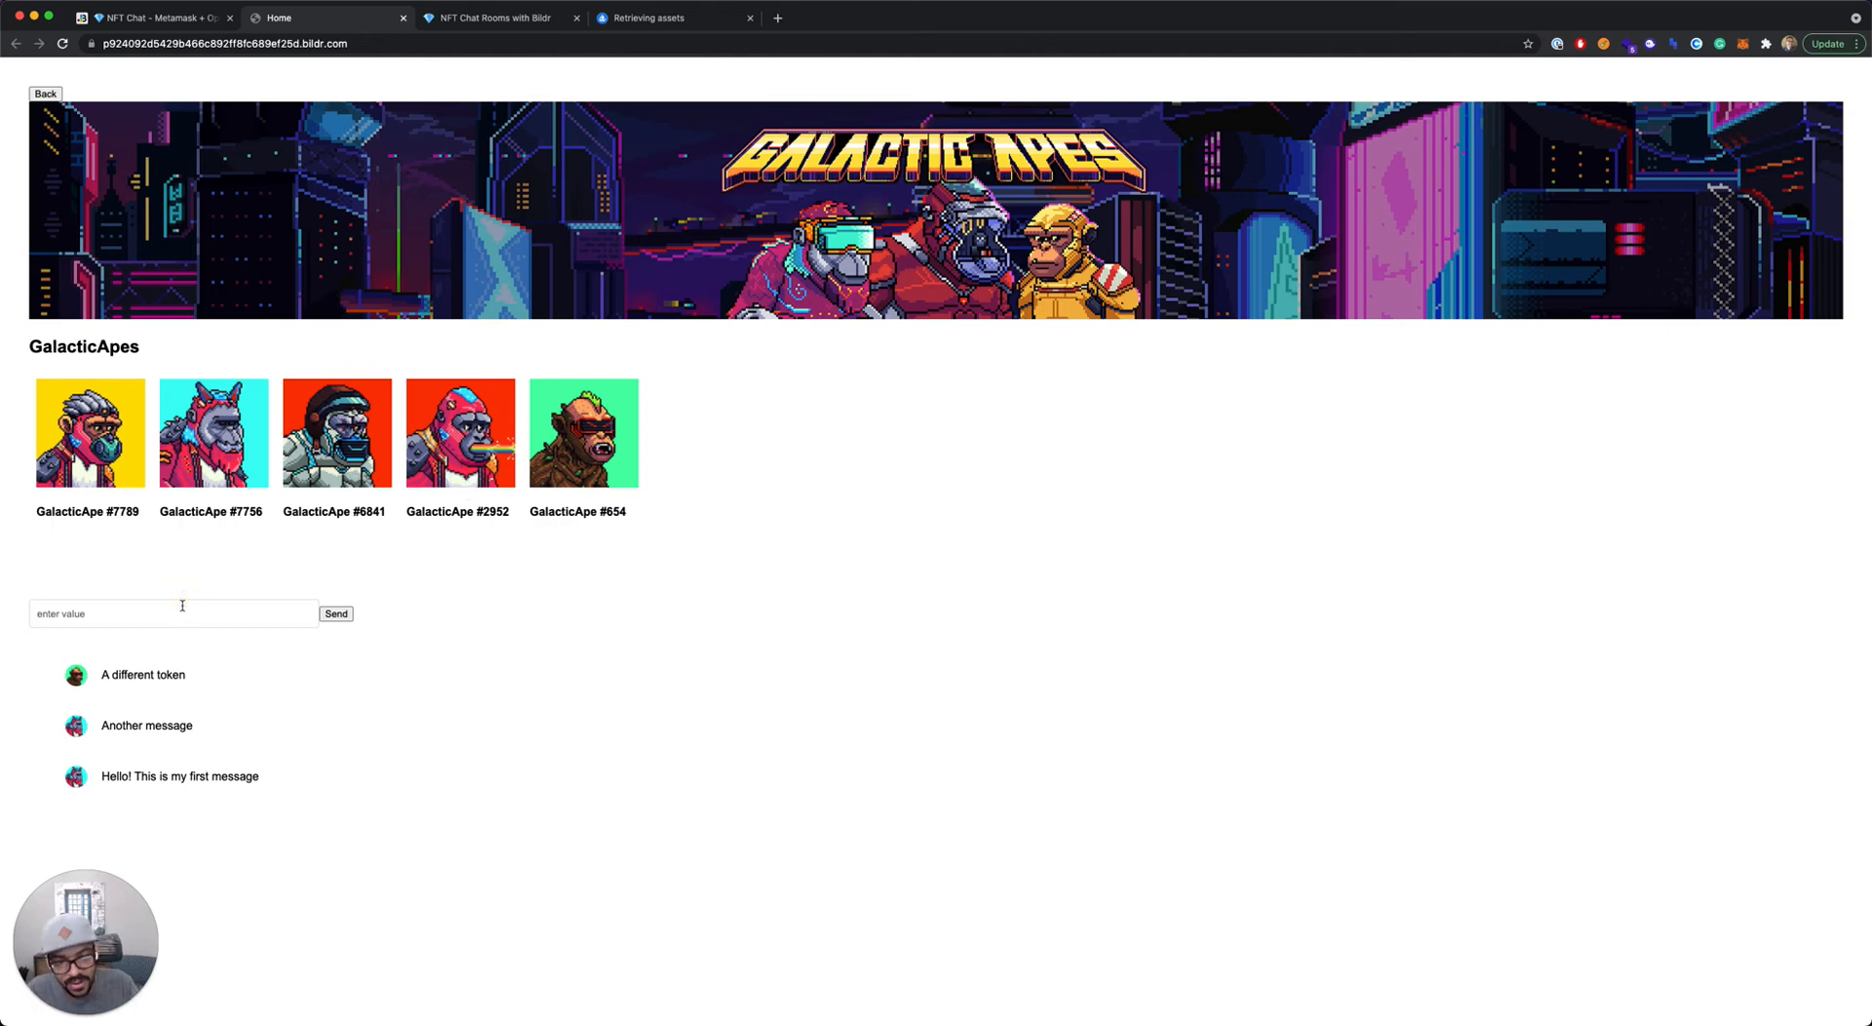
pyautogui.write('A third ape p')
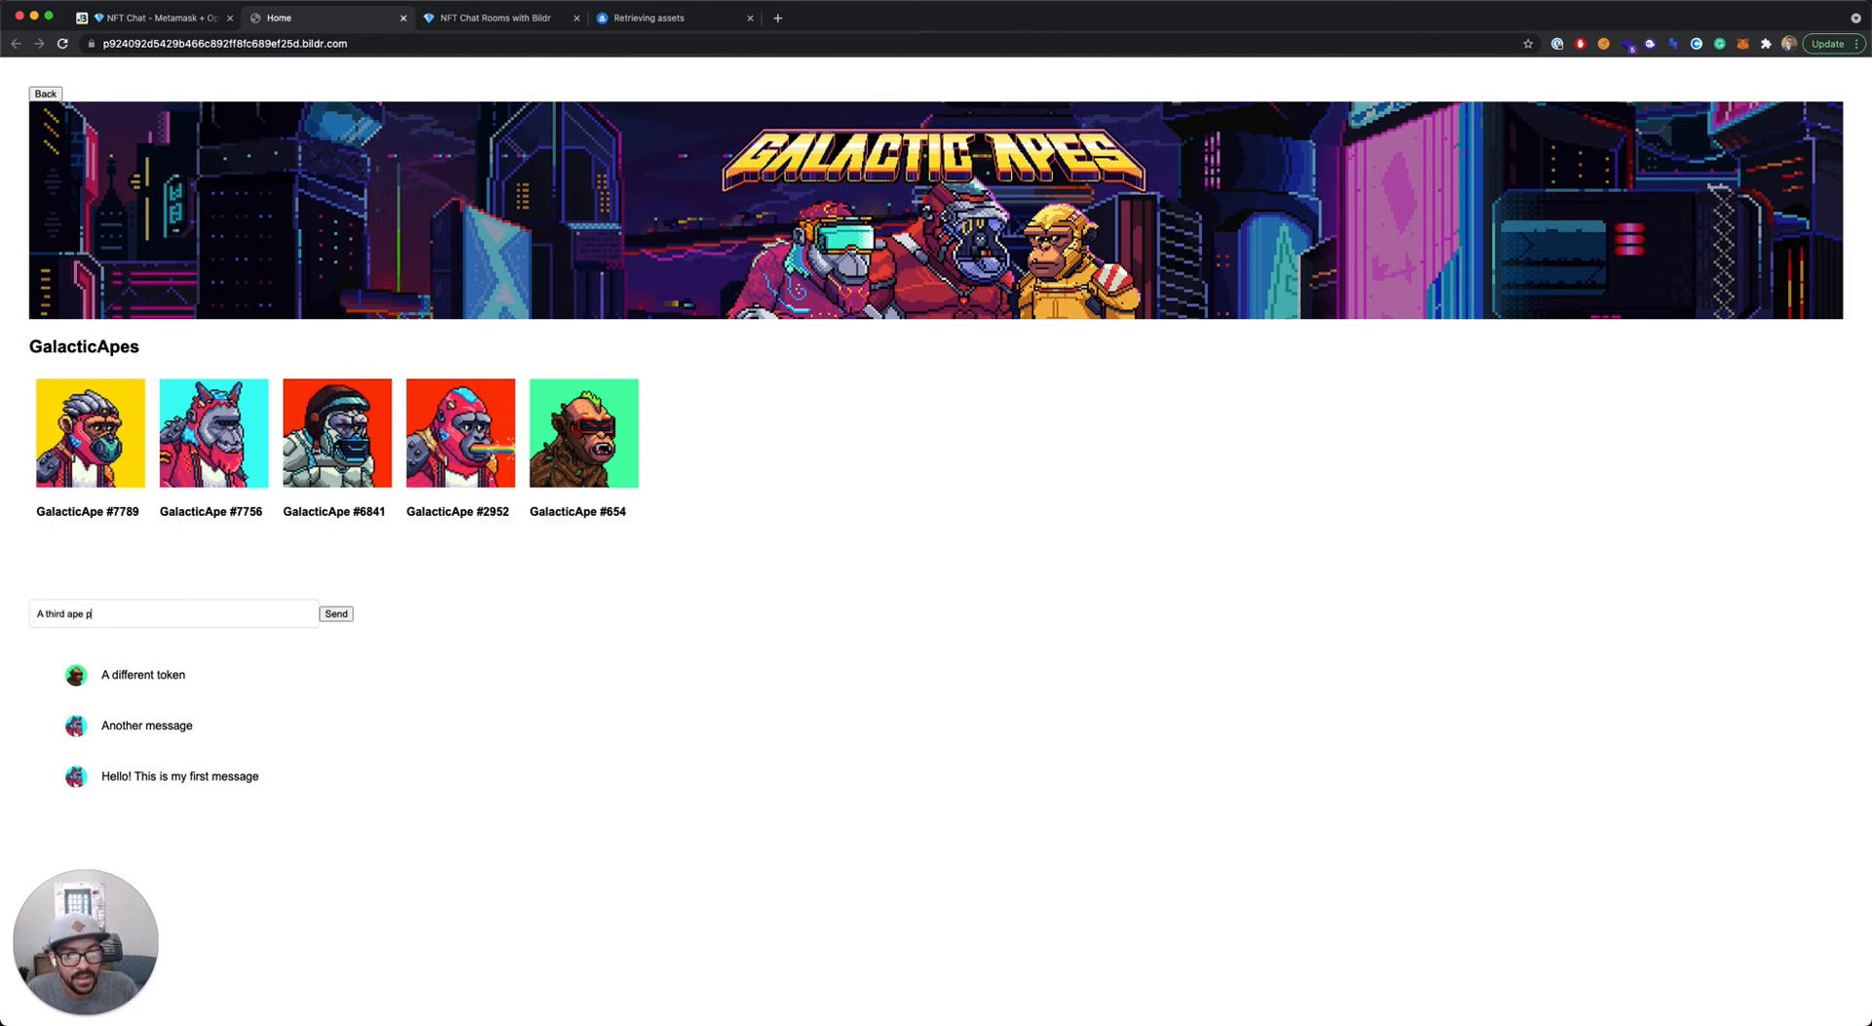
pyautogui.write('erson')
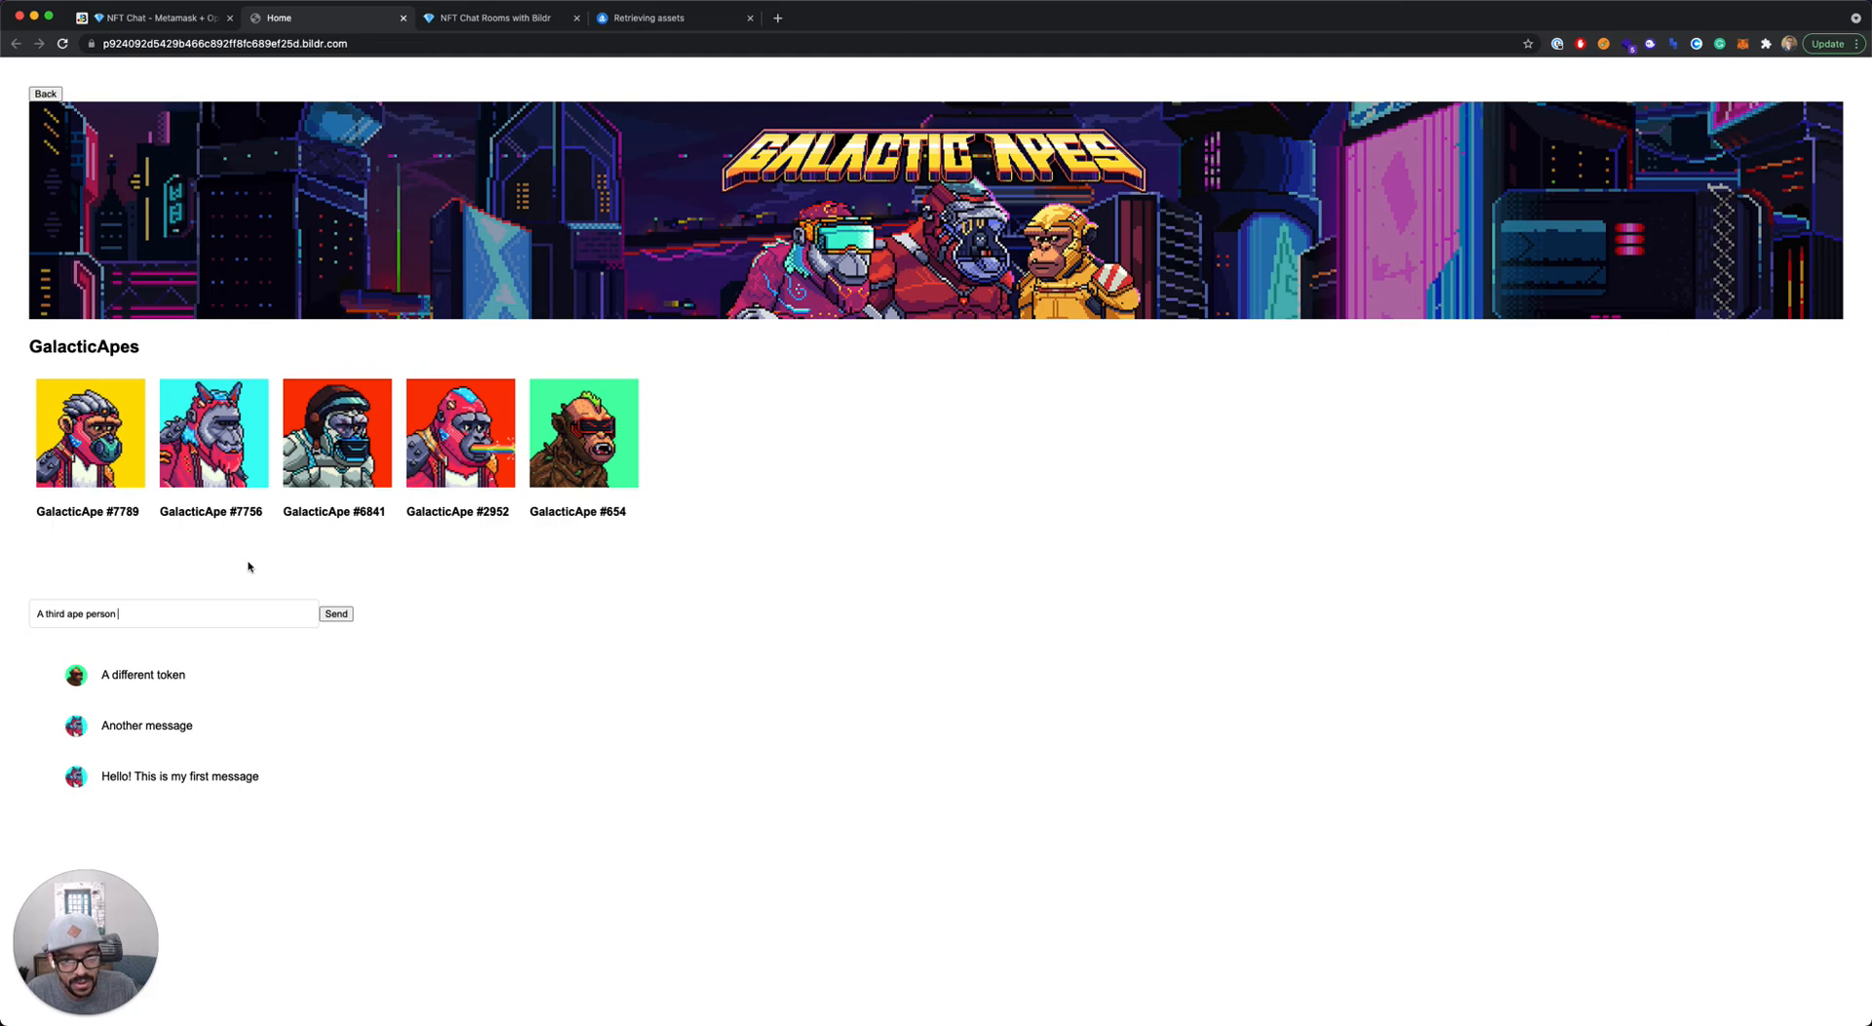
pyautogui.write('joined')
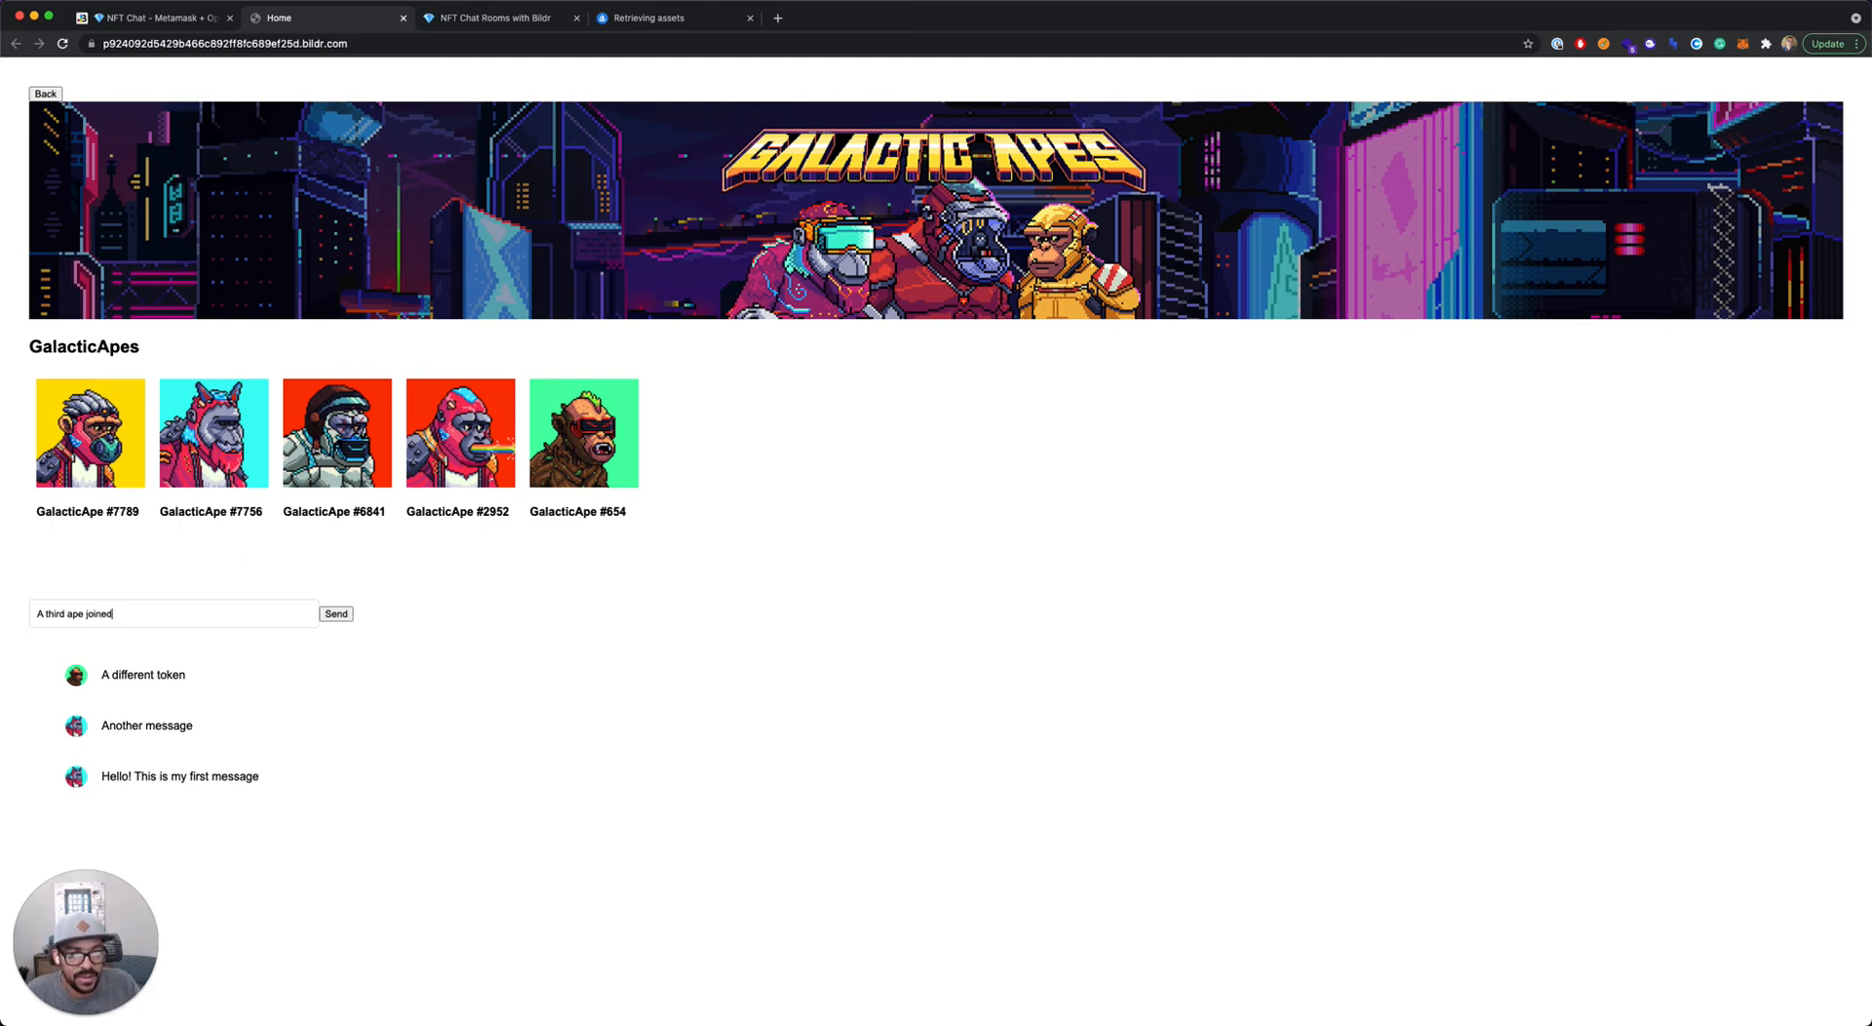
pyautogui.click(336, 614)
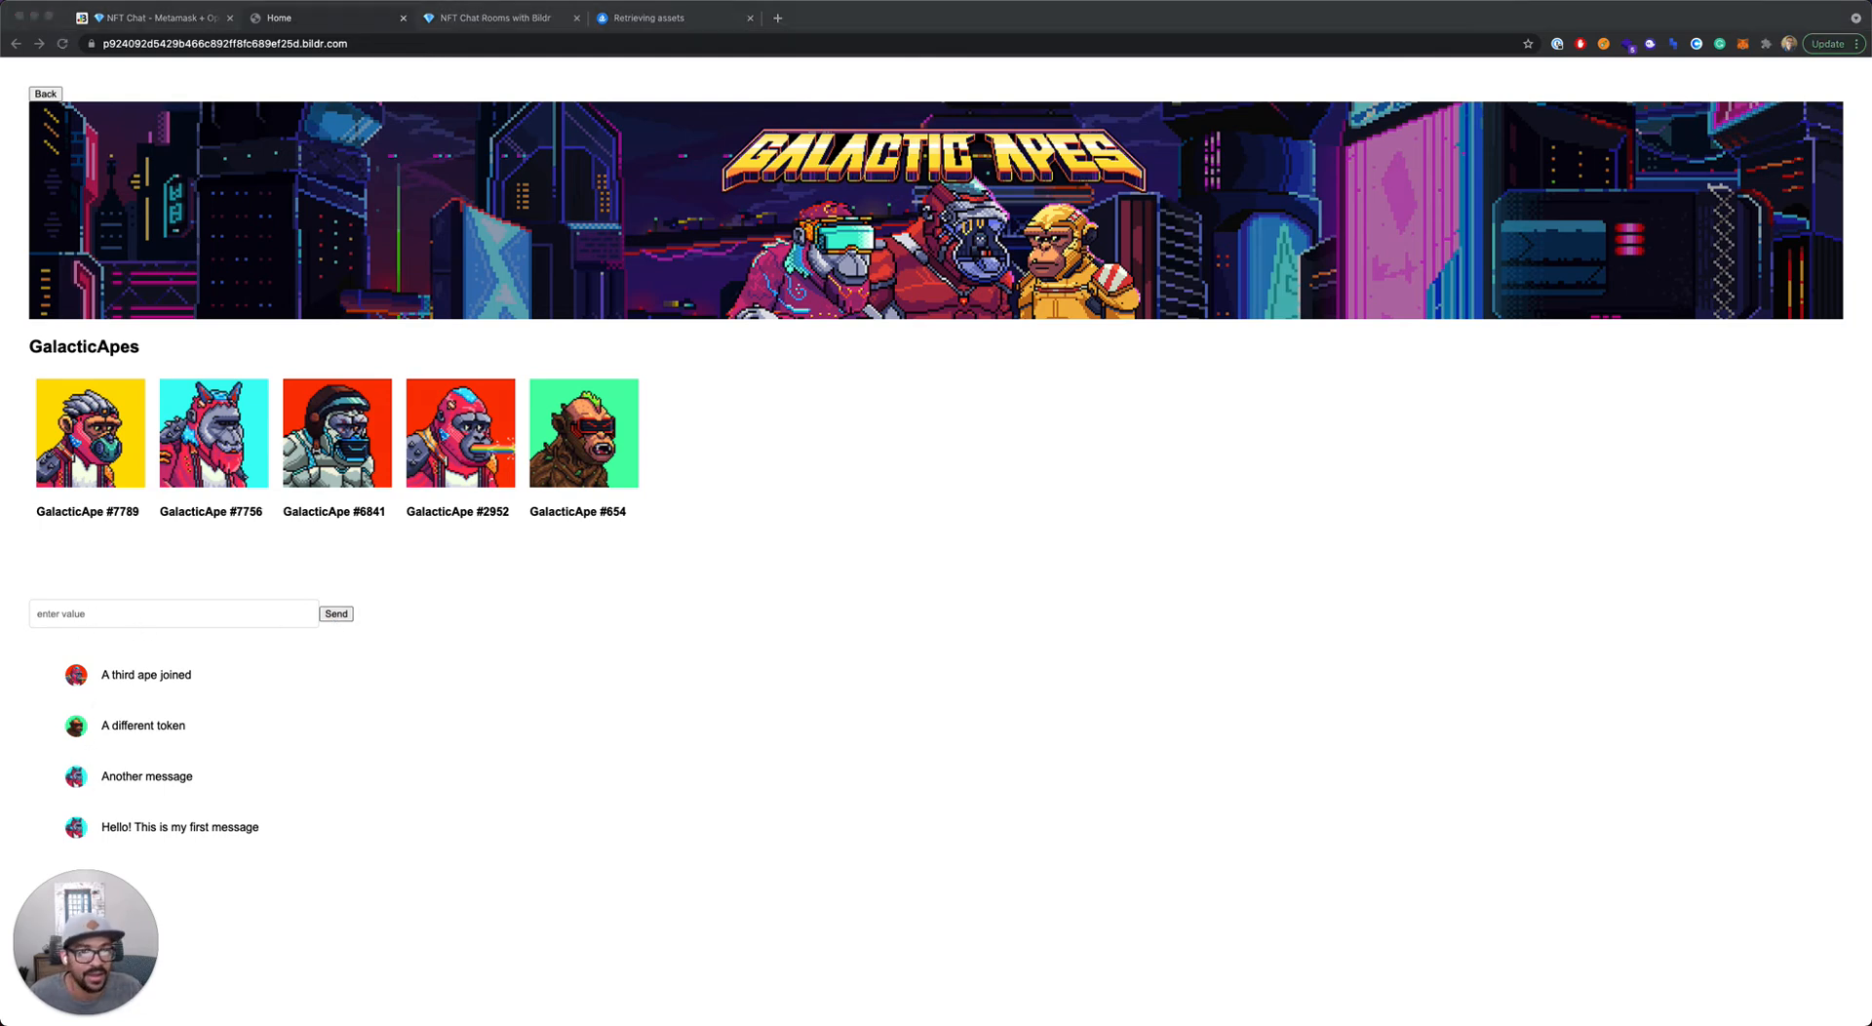
pyautogui.click(155, 699)
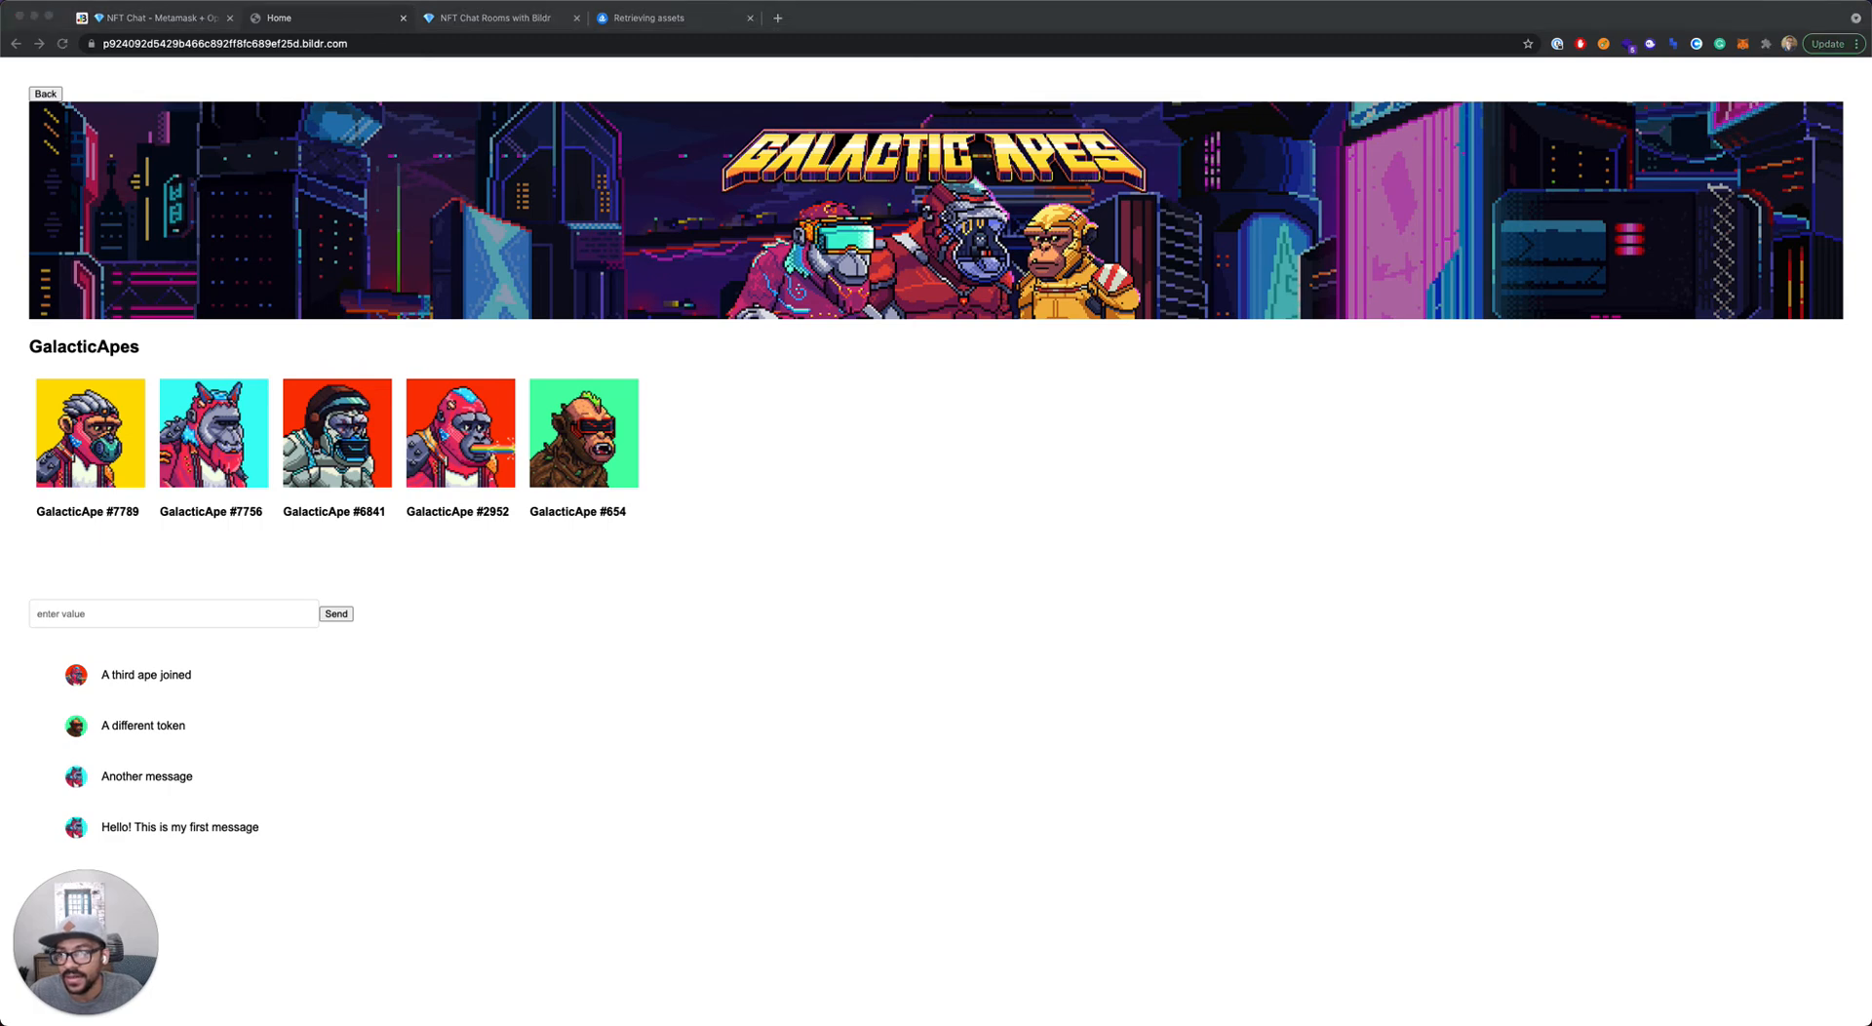
# Step: Back in the Bildr studio, create a new flow named "Go Back" for the click event of the Room Detail page's Back button
pyautogui.click(127, 18)
pyautogui.doubleClick(488, 224)
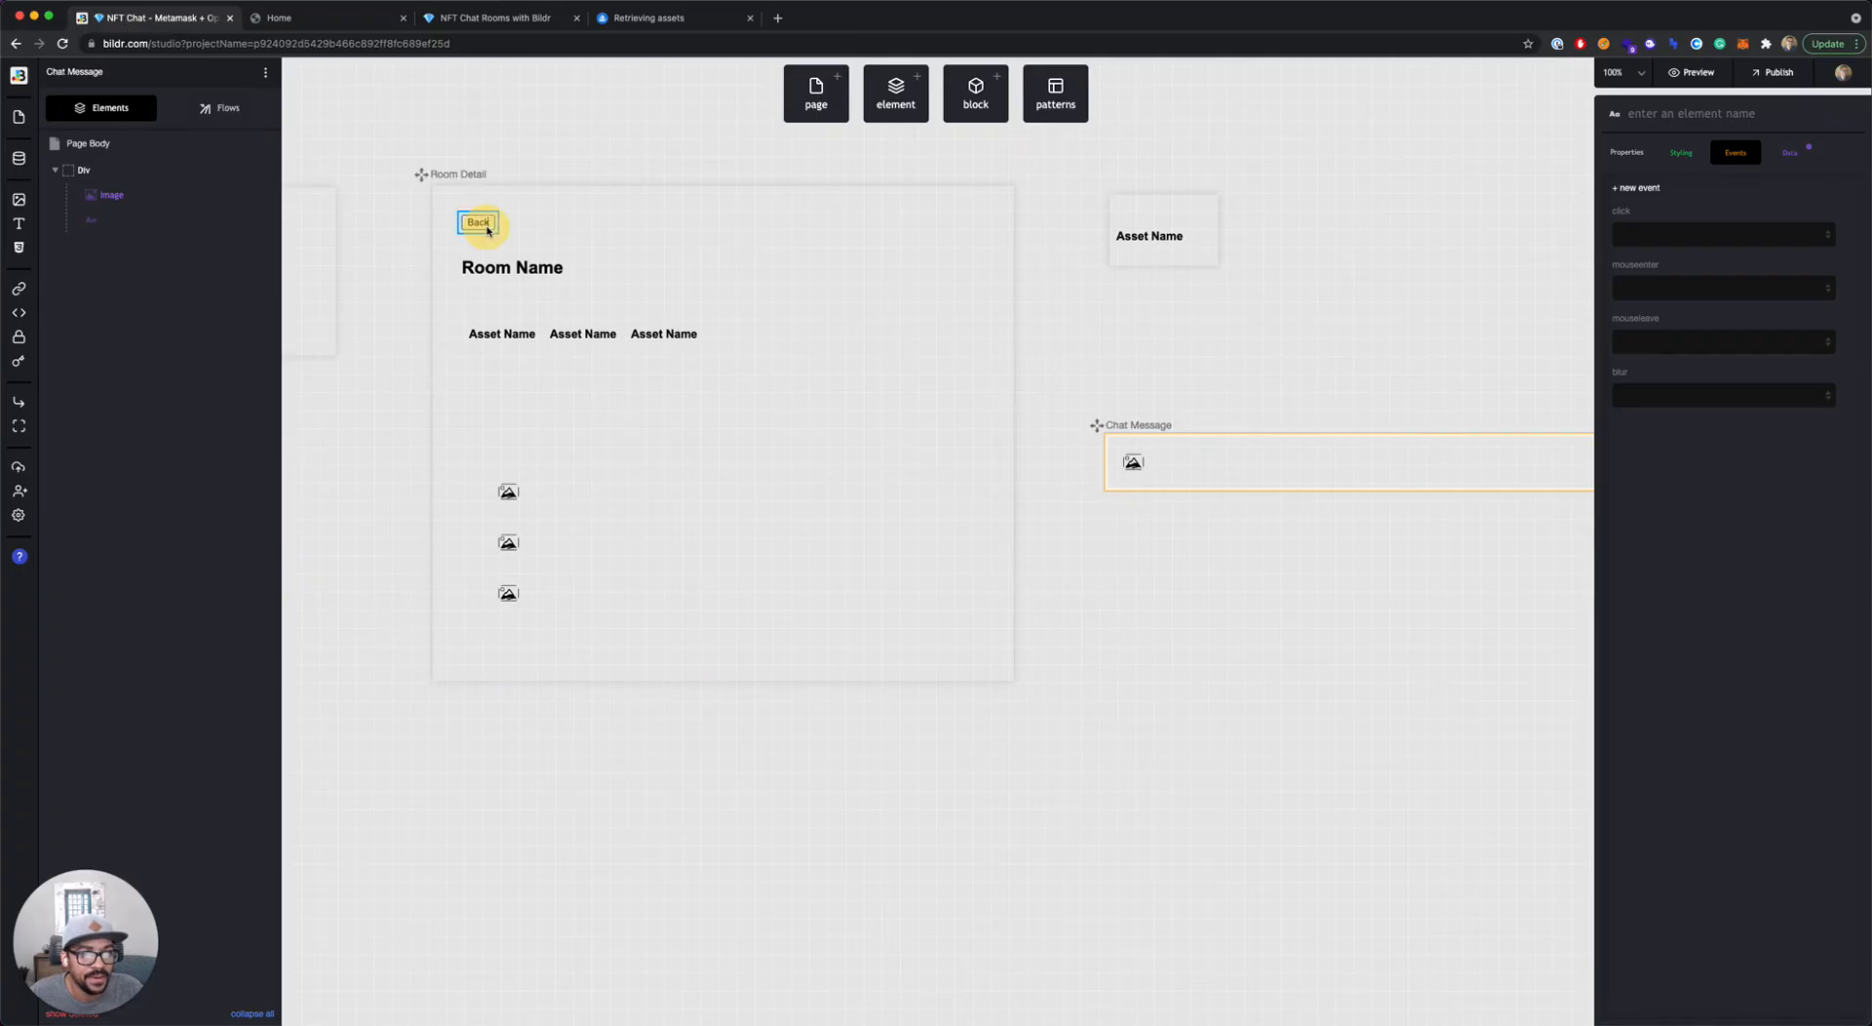
pyautogui.click(1656, 235)
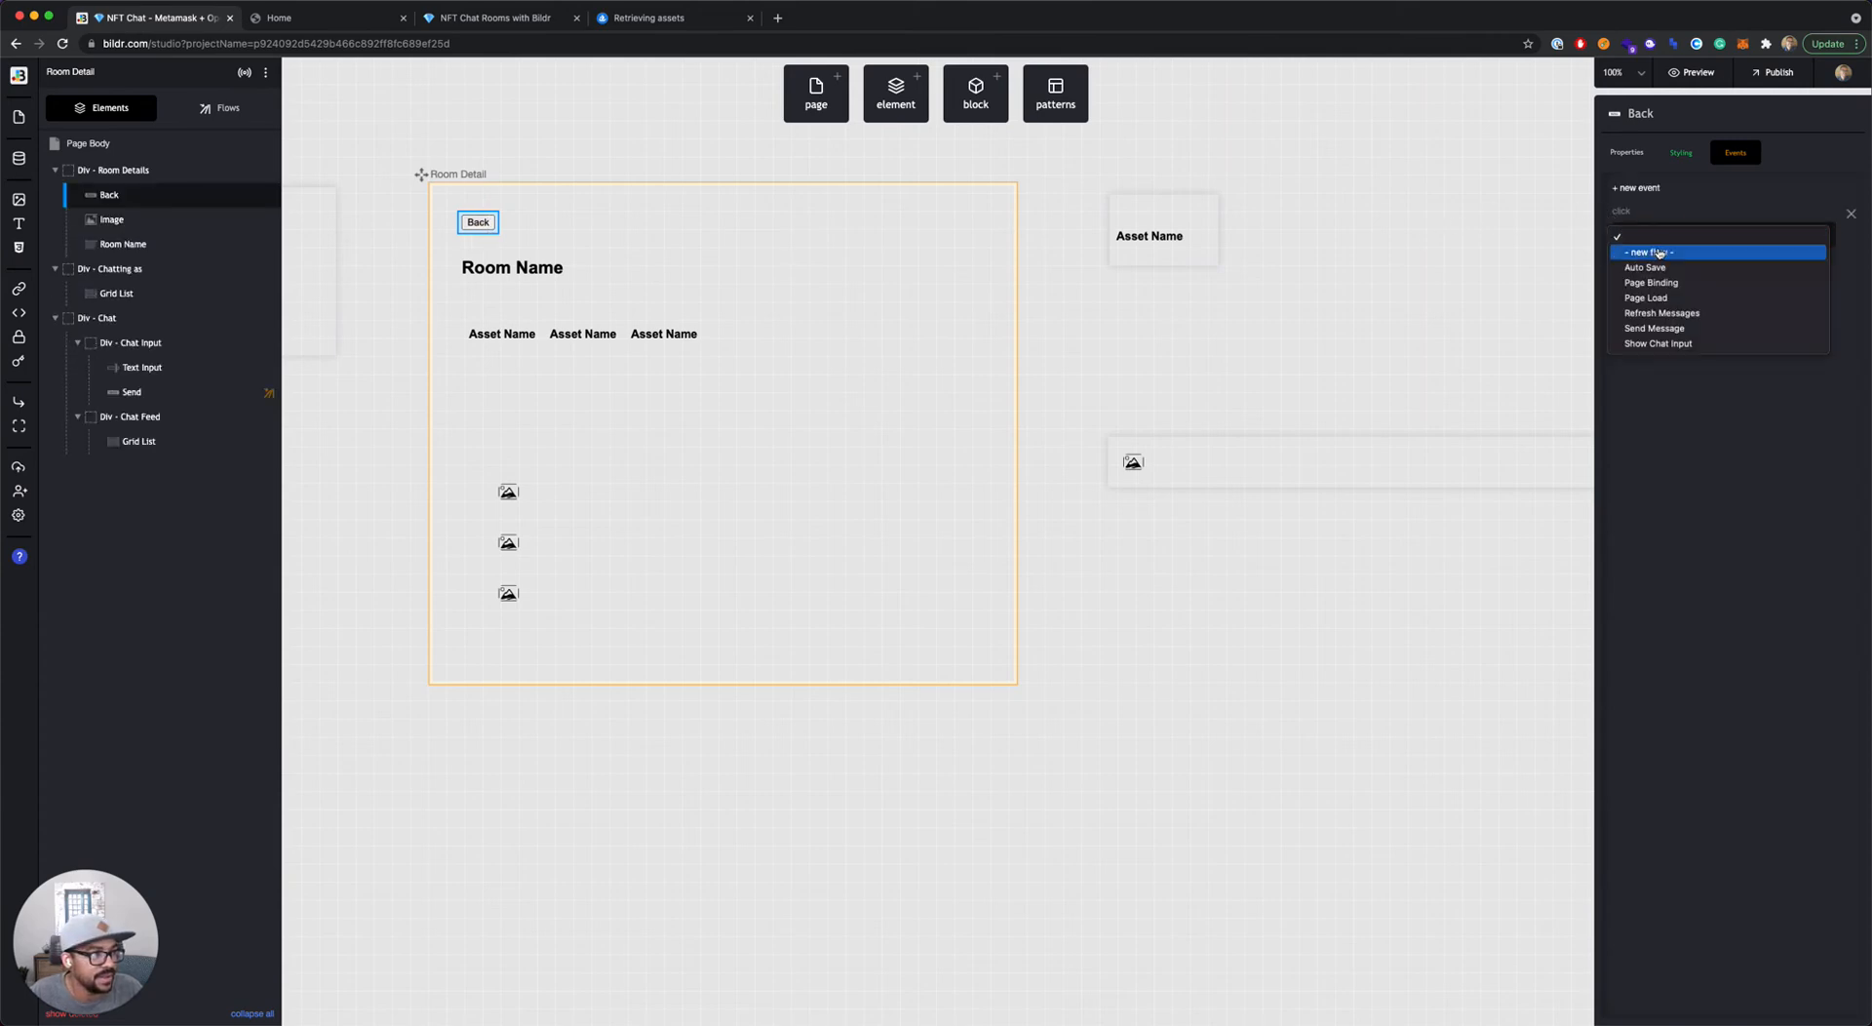
pyautogui.click(1661, 253)
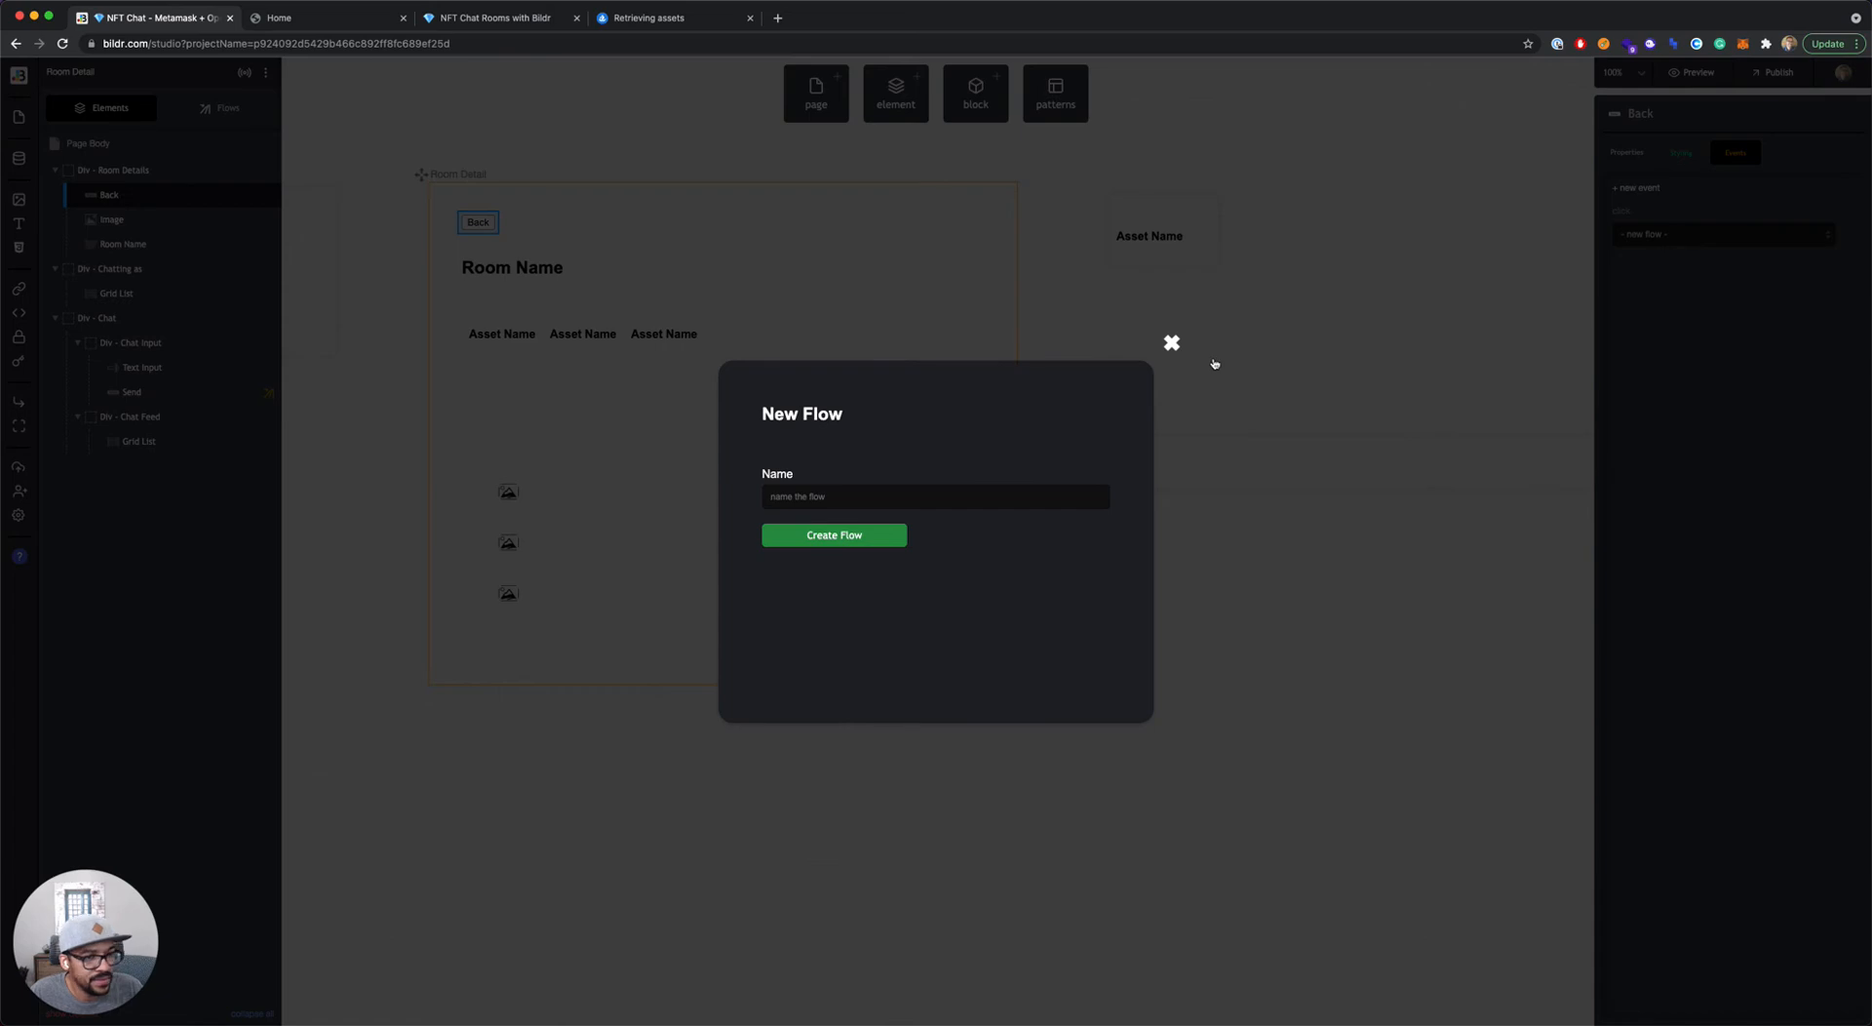
pyautogui.write('Go')
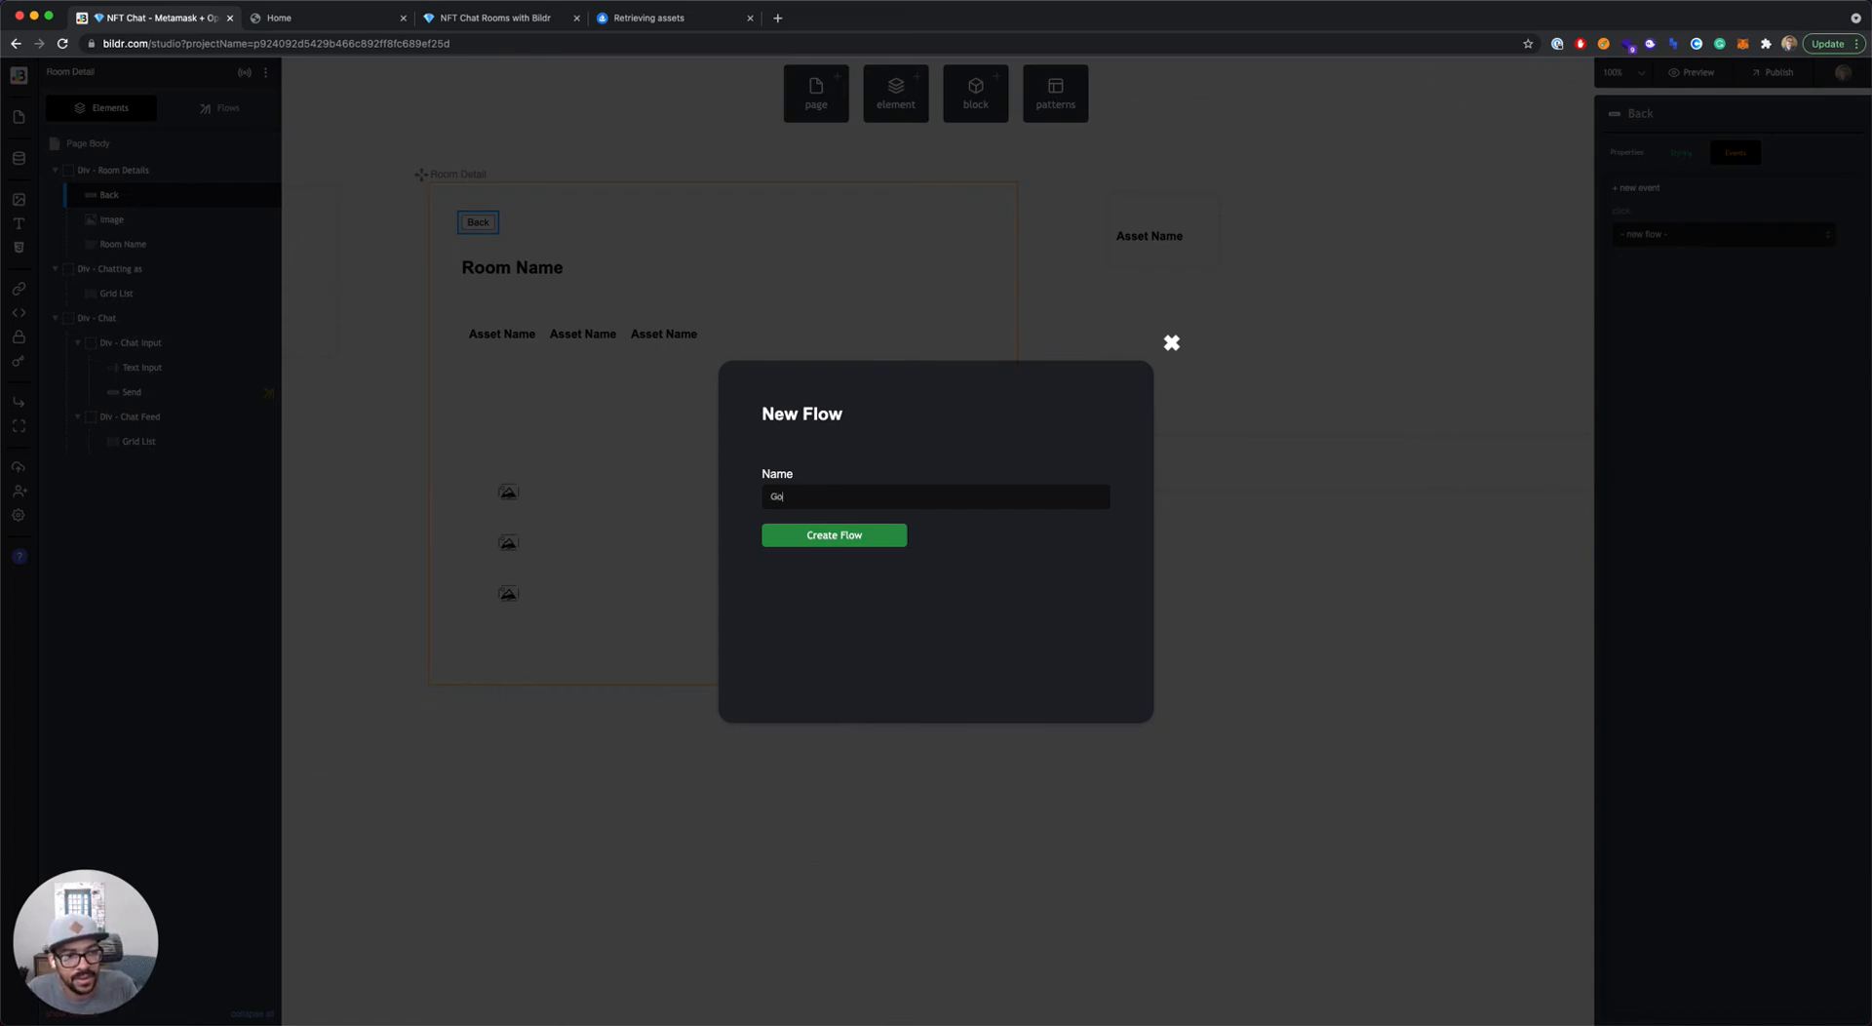
pyautogui.write(' Back')
pyautogui.press('Return')
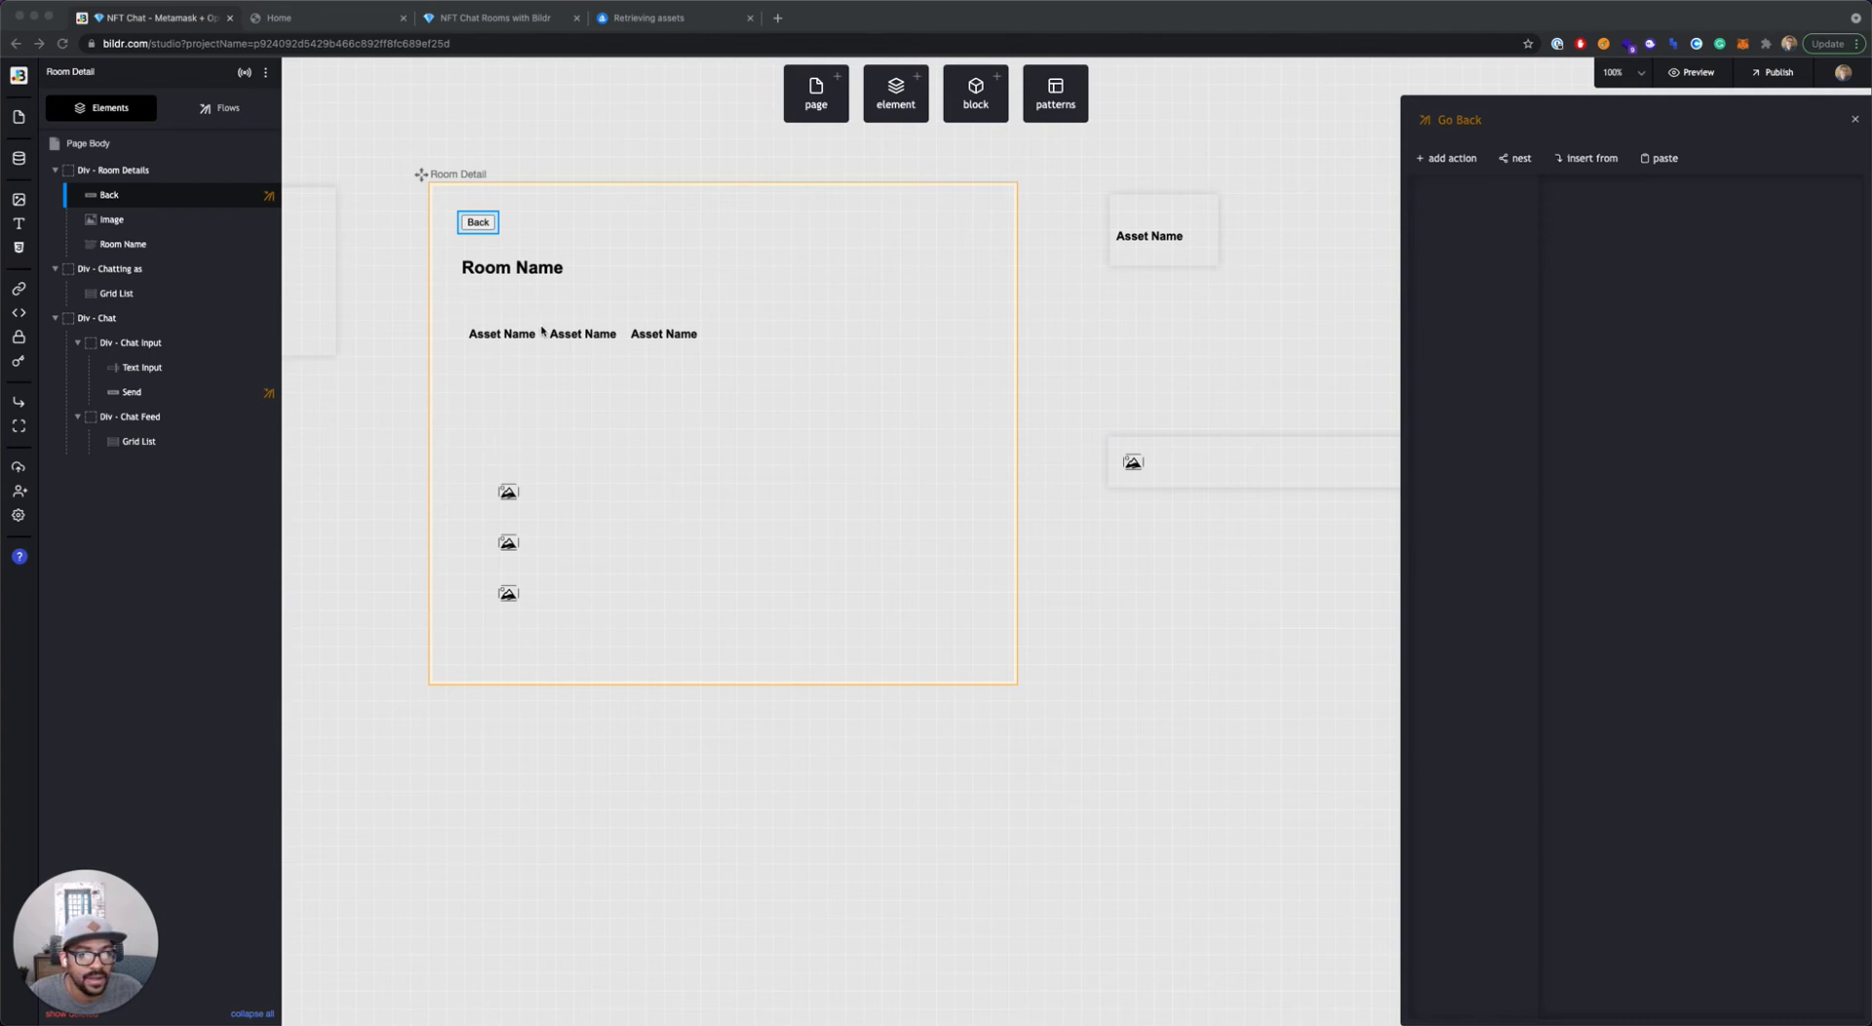
# Step: Check the Open page into Container action in the Room Row page's Open Room flow, and create a "Close Room" flow on that page
pyautogui.hscroll(-10, 632, 407)
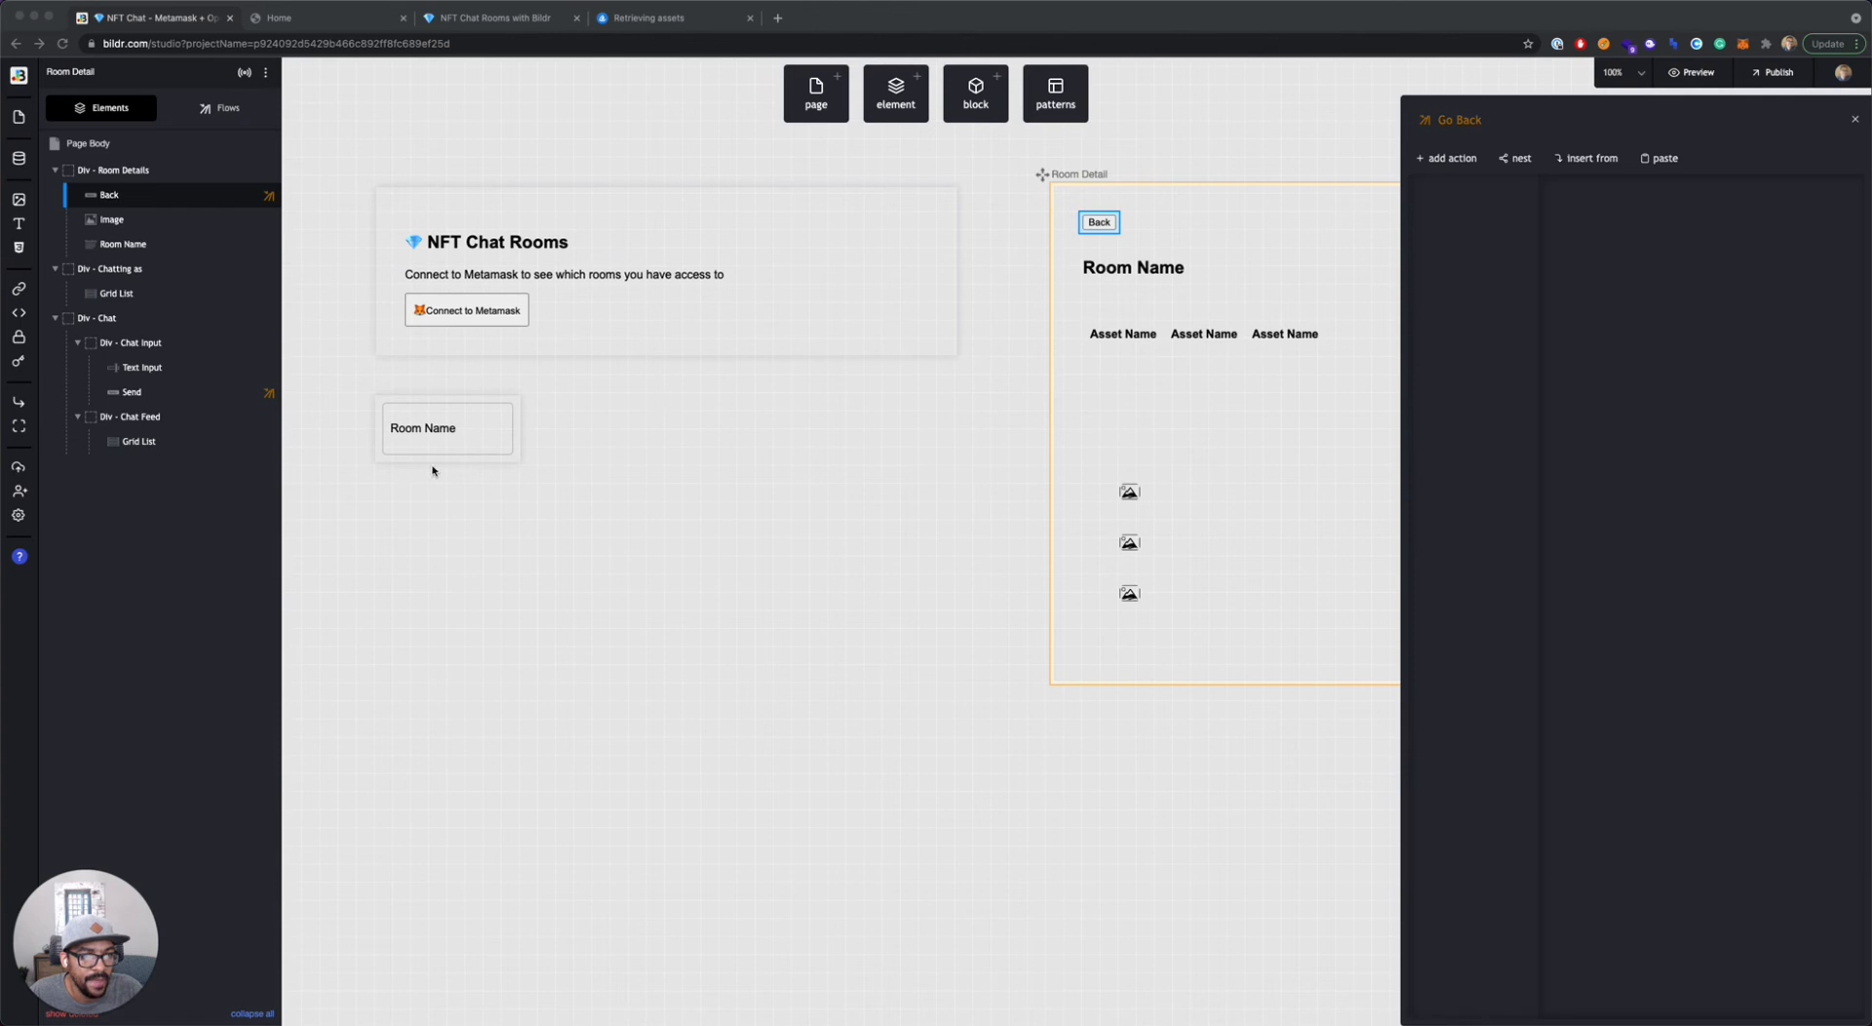
pyautogui.click(477, 428)
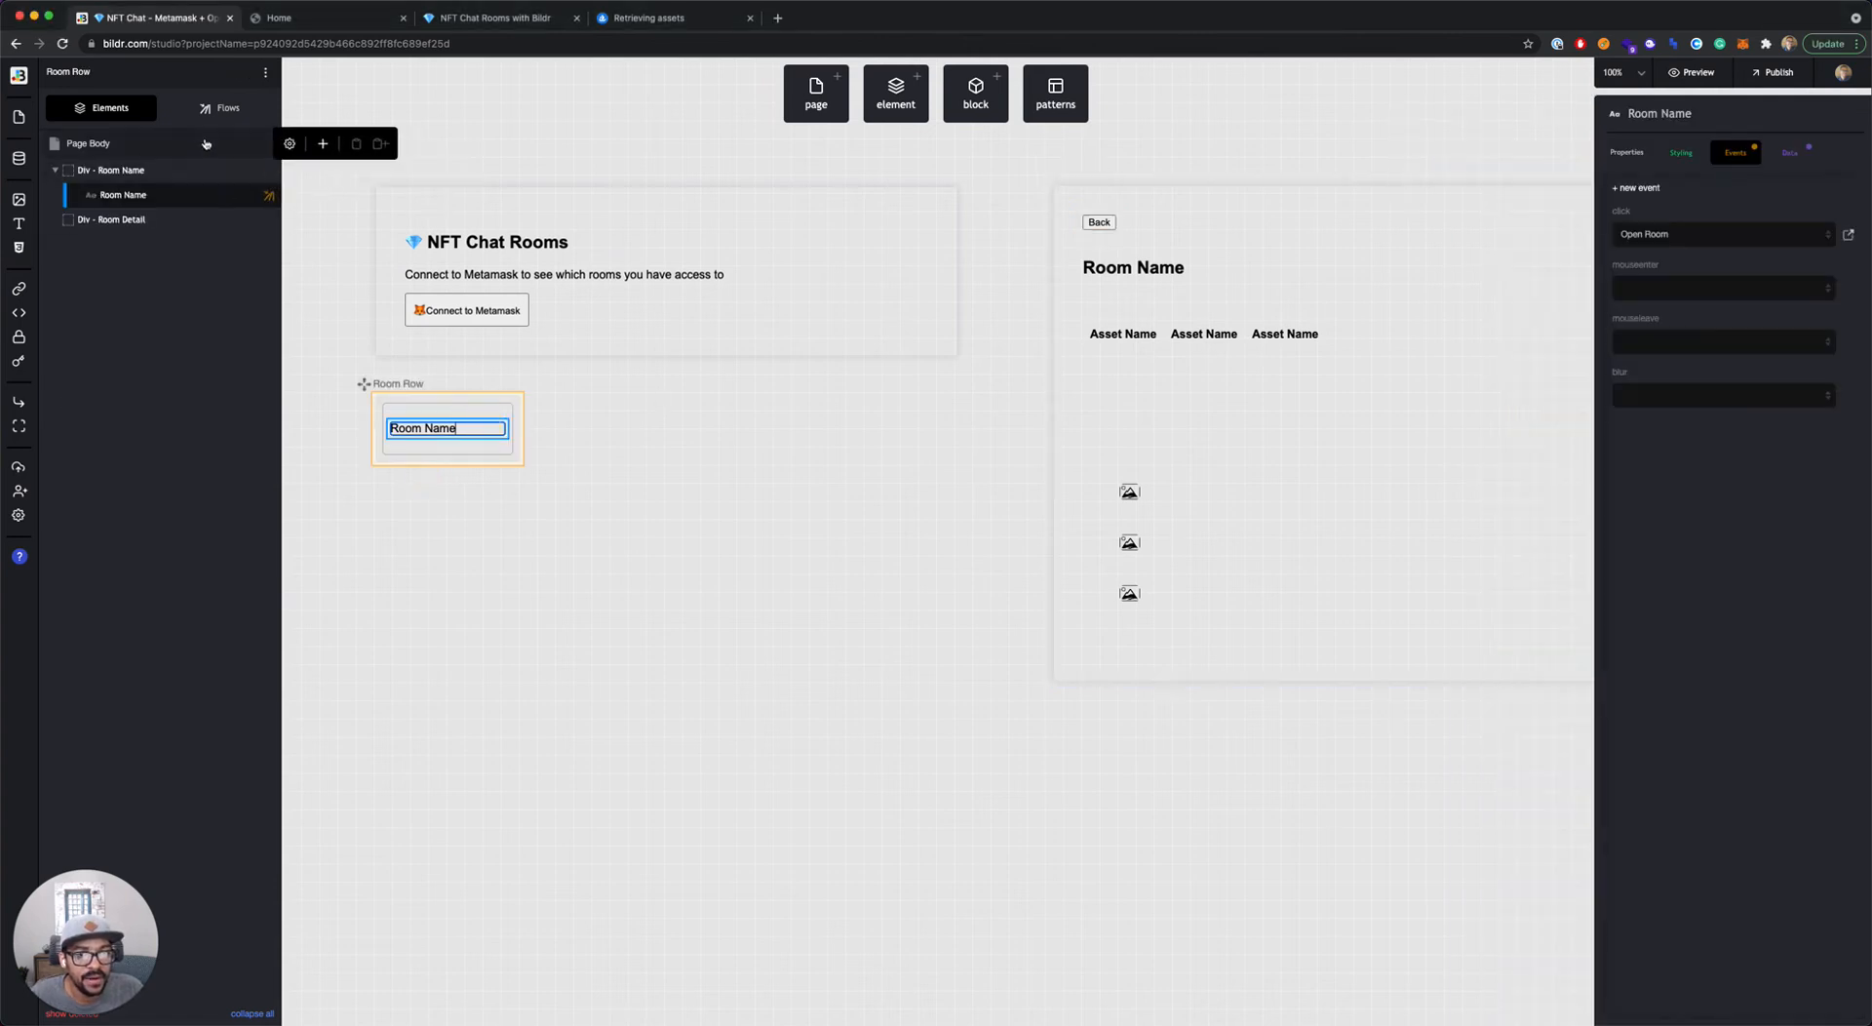
pyautogui.click(210, 110)
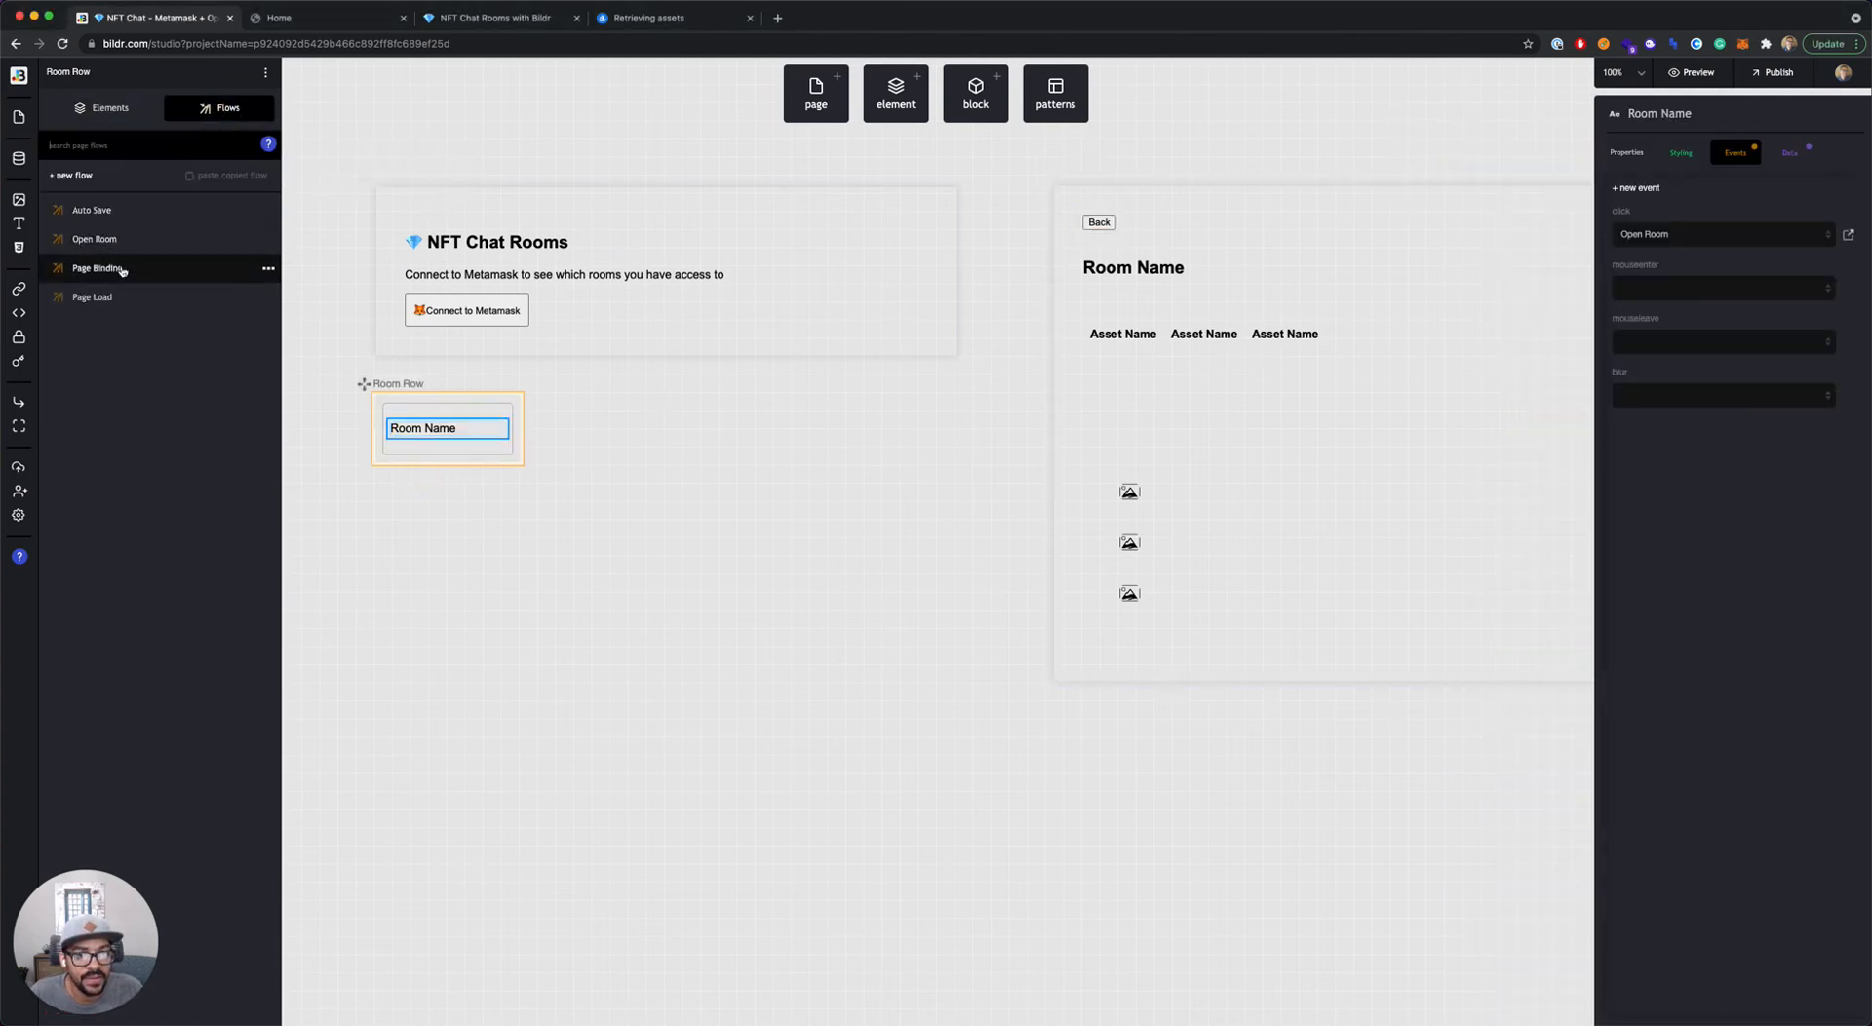
pyautogui.click(125, 236)
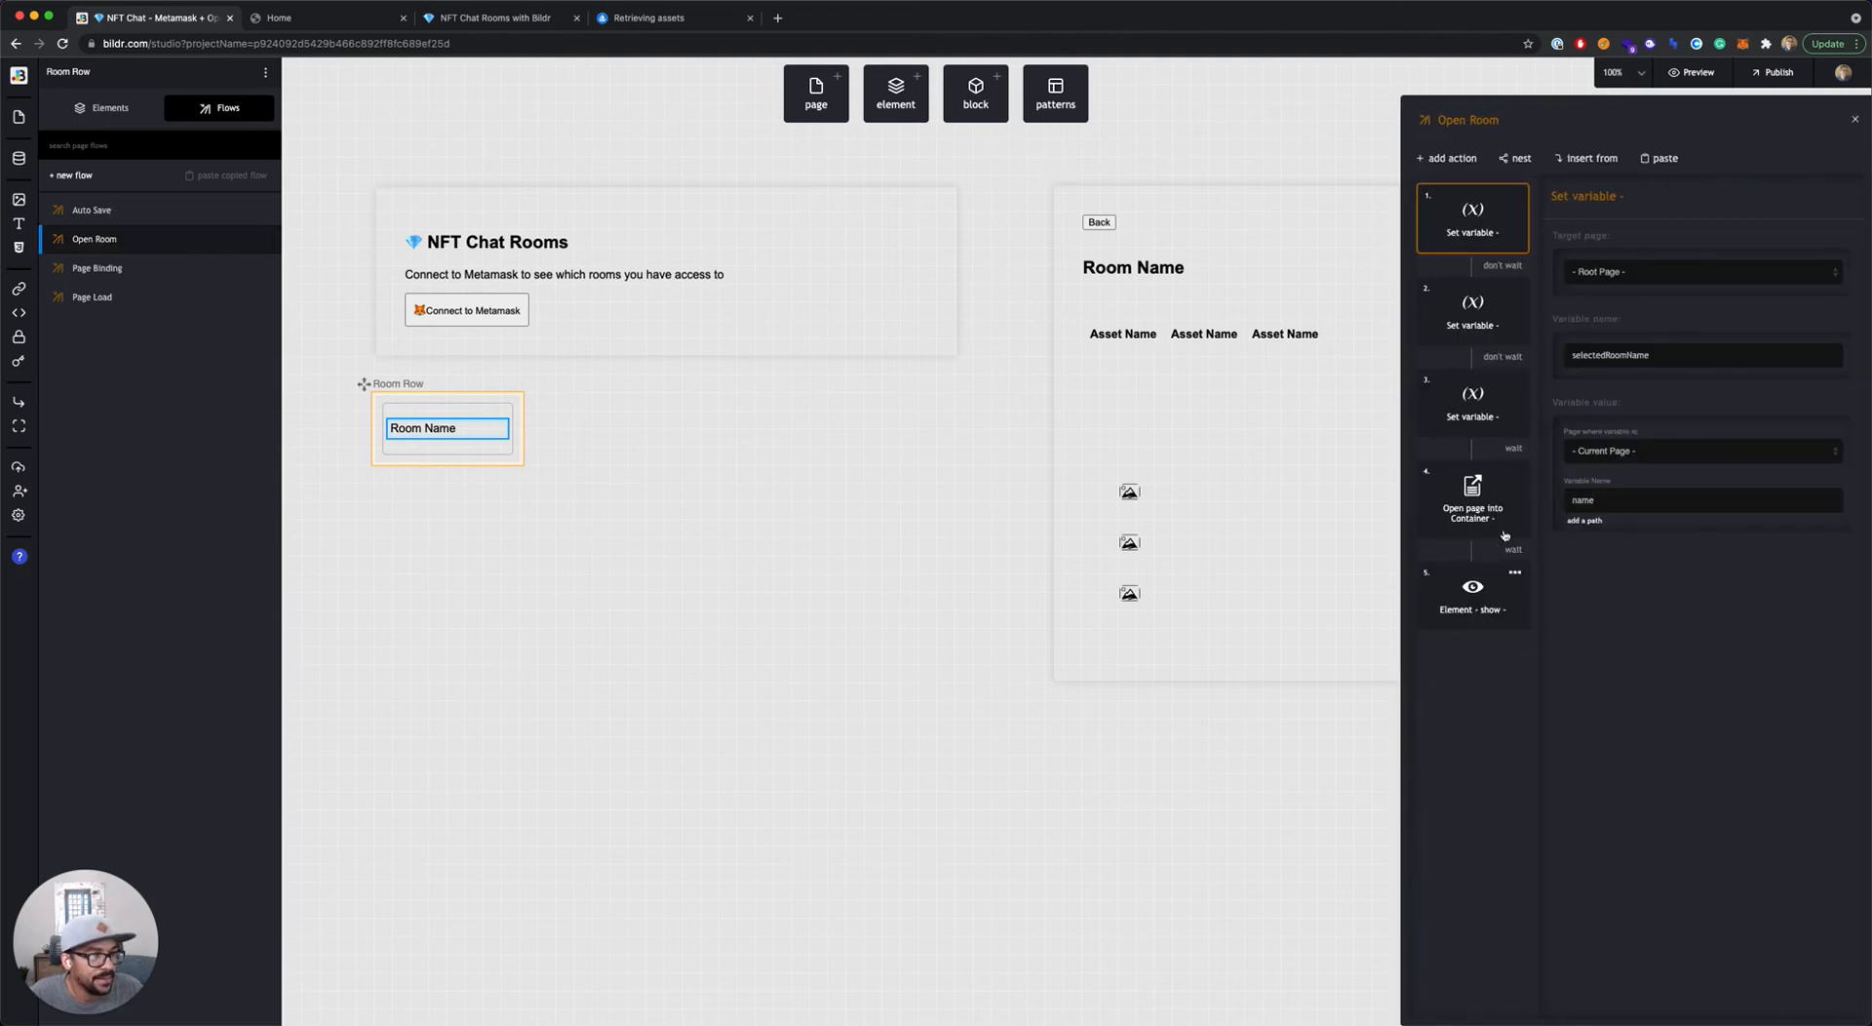
pyautogui.click(1476, 495)
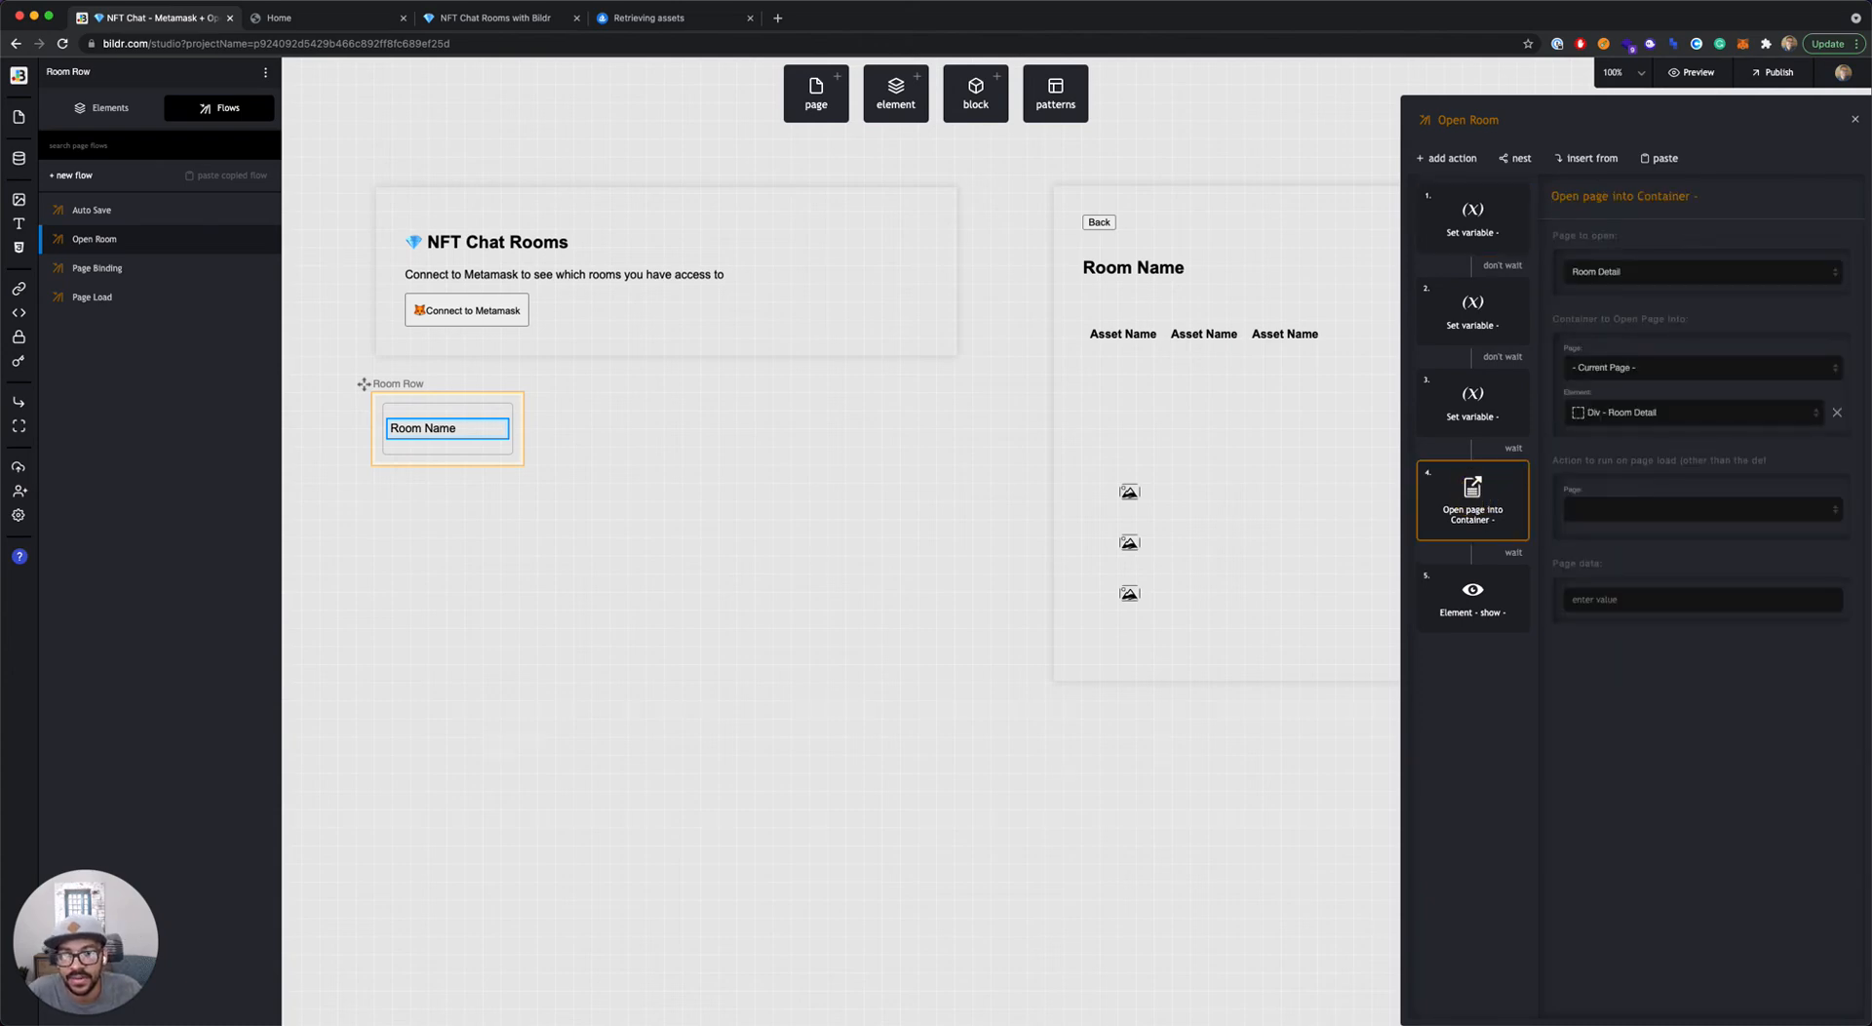
pyautogui.click(164, 365)
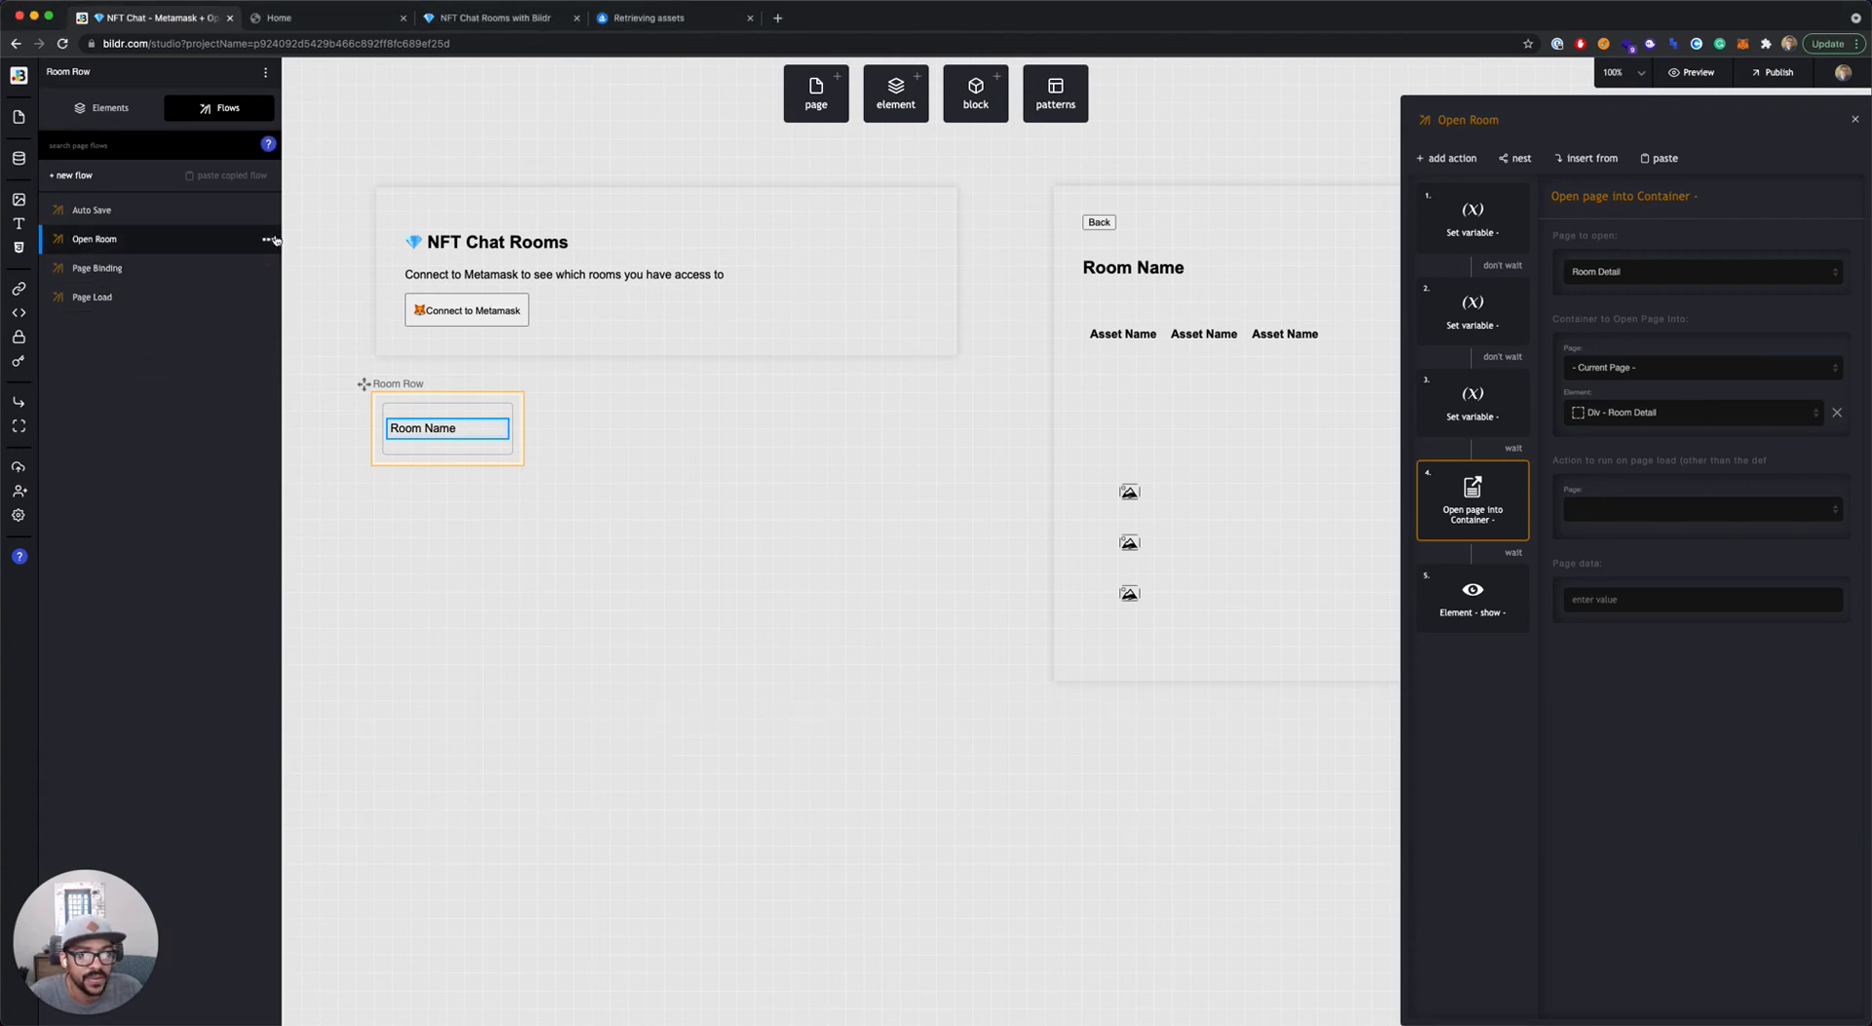
pyautogui.click(71, 174)
pyautogui.write('Close Room')
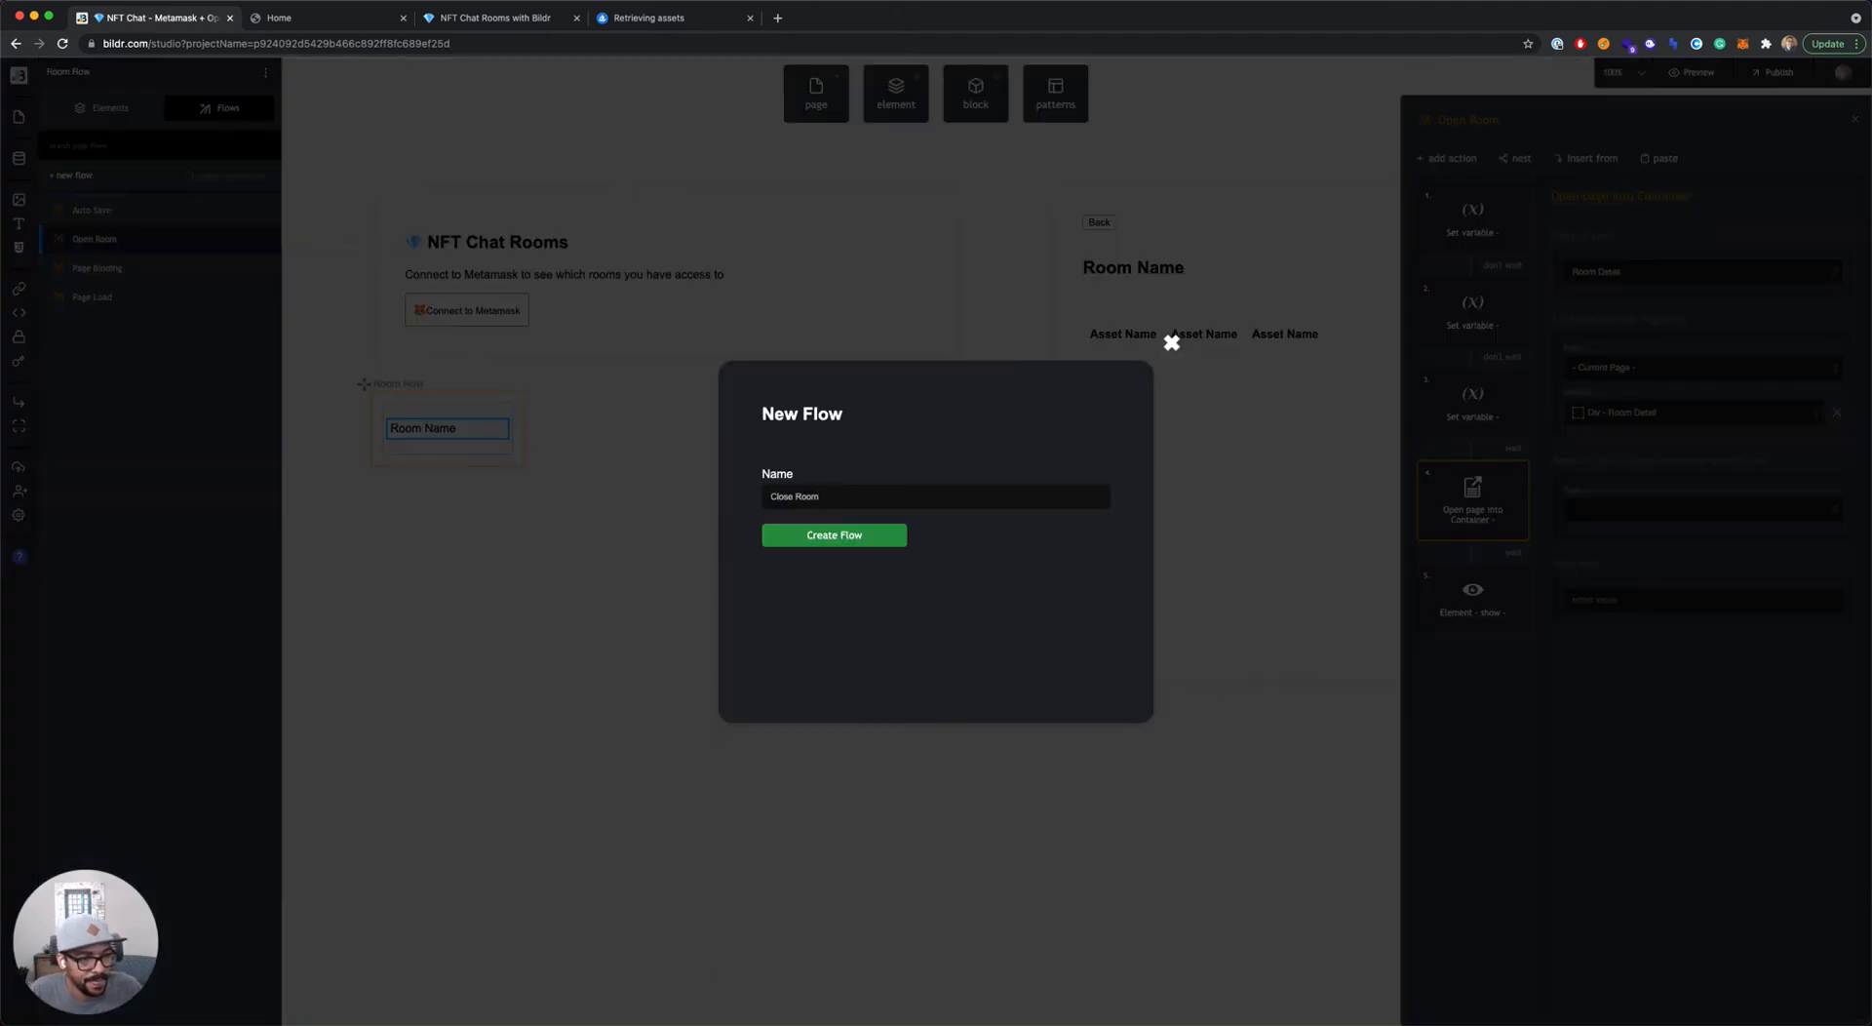
pyautogui.click(782, 535)
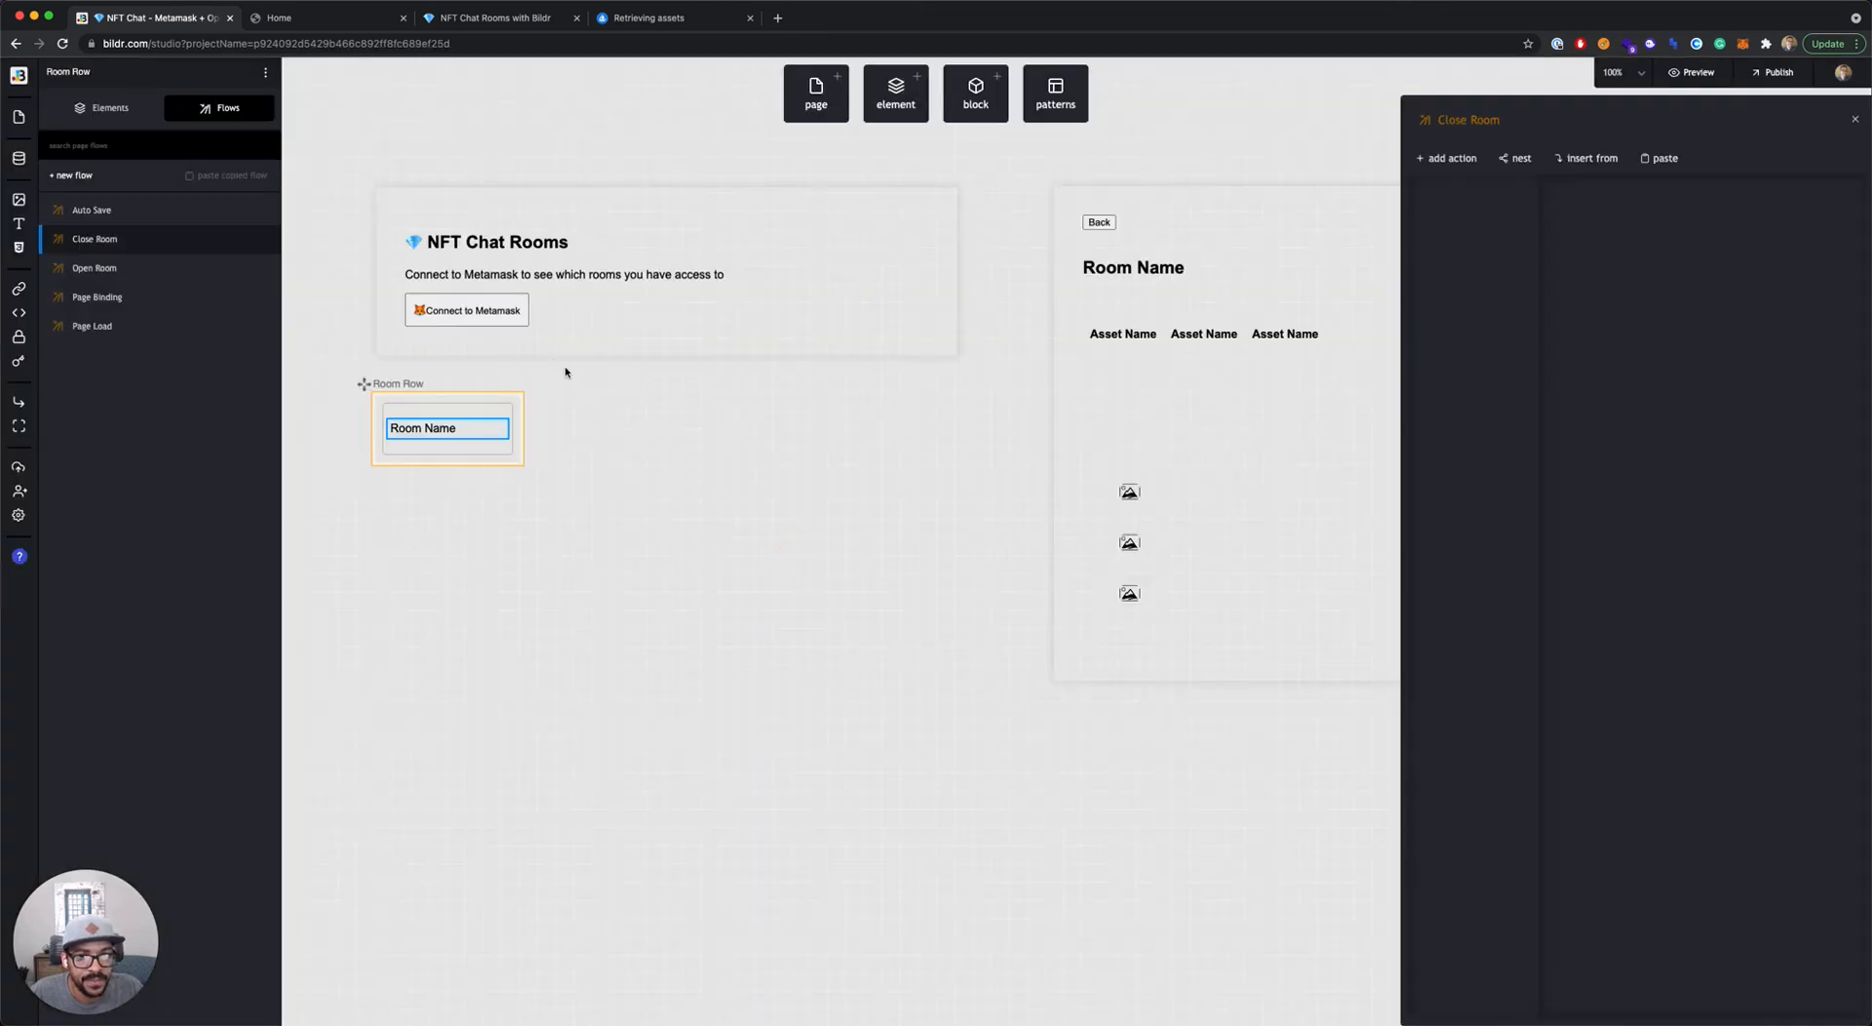
# Step: Check which element Open Room shows, and add an "Element - hide - completely" action for Div - Room Detail to the Close Room flow
pyautogui.click(131, 268)
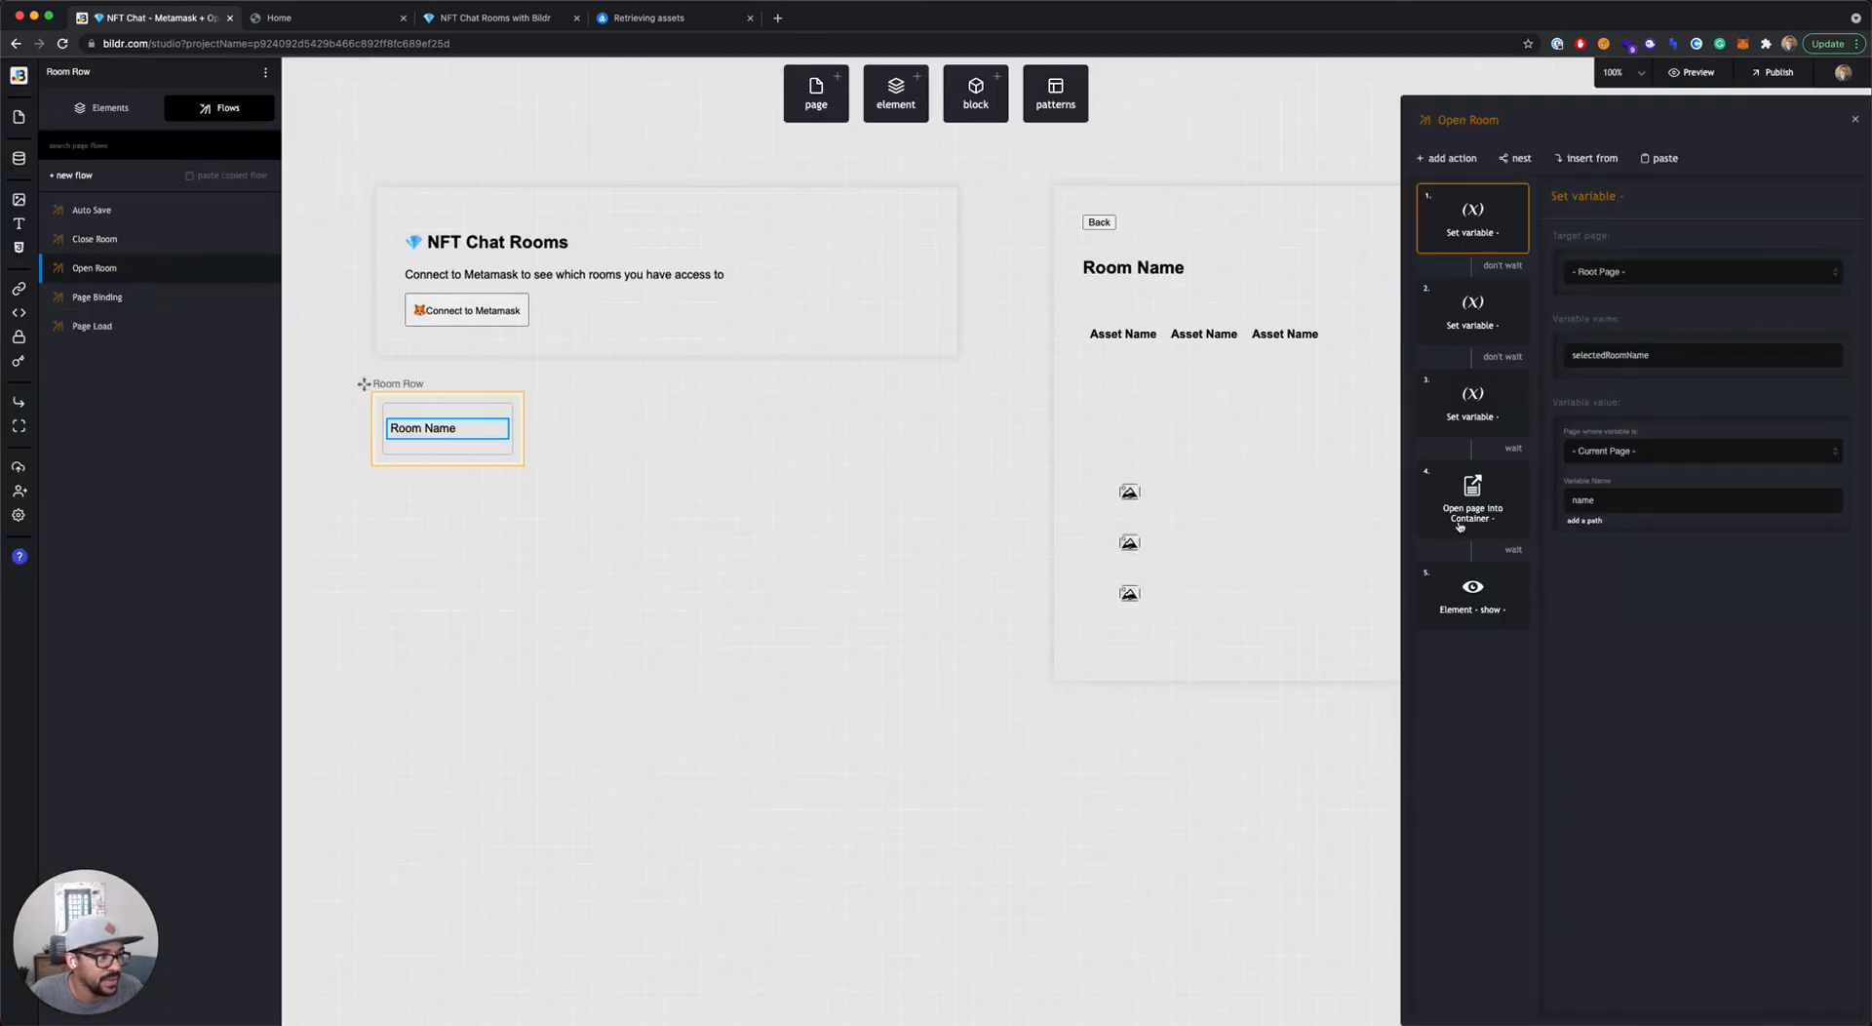
pyautogui.click(1472, 587)
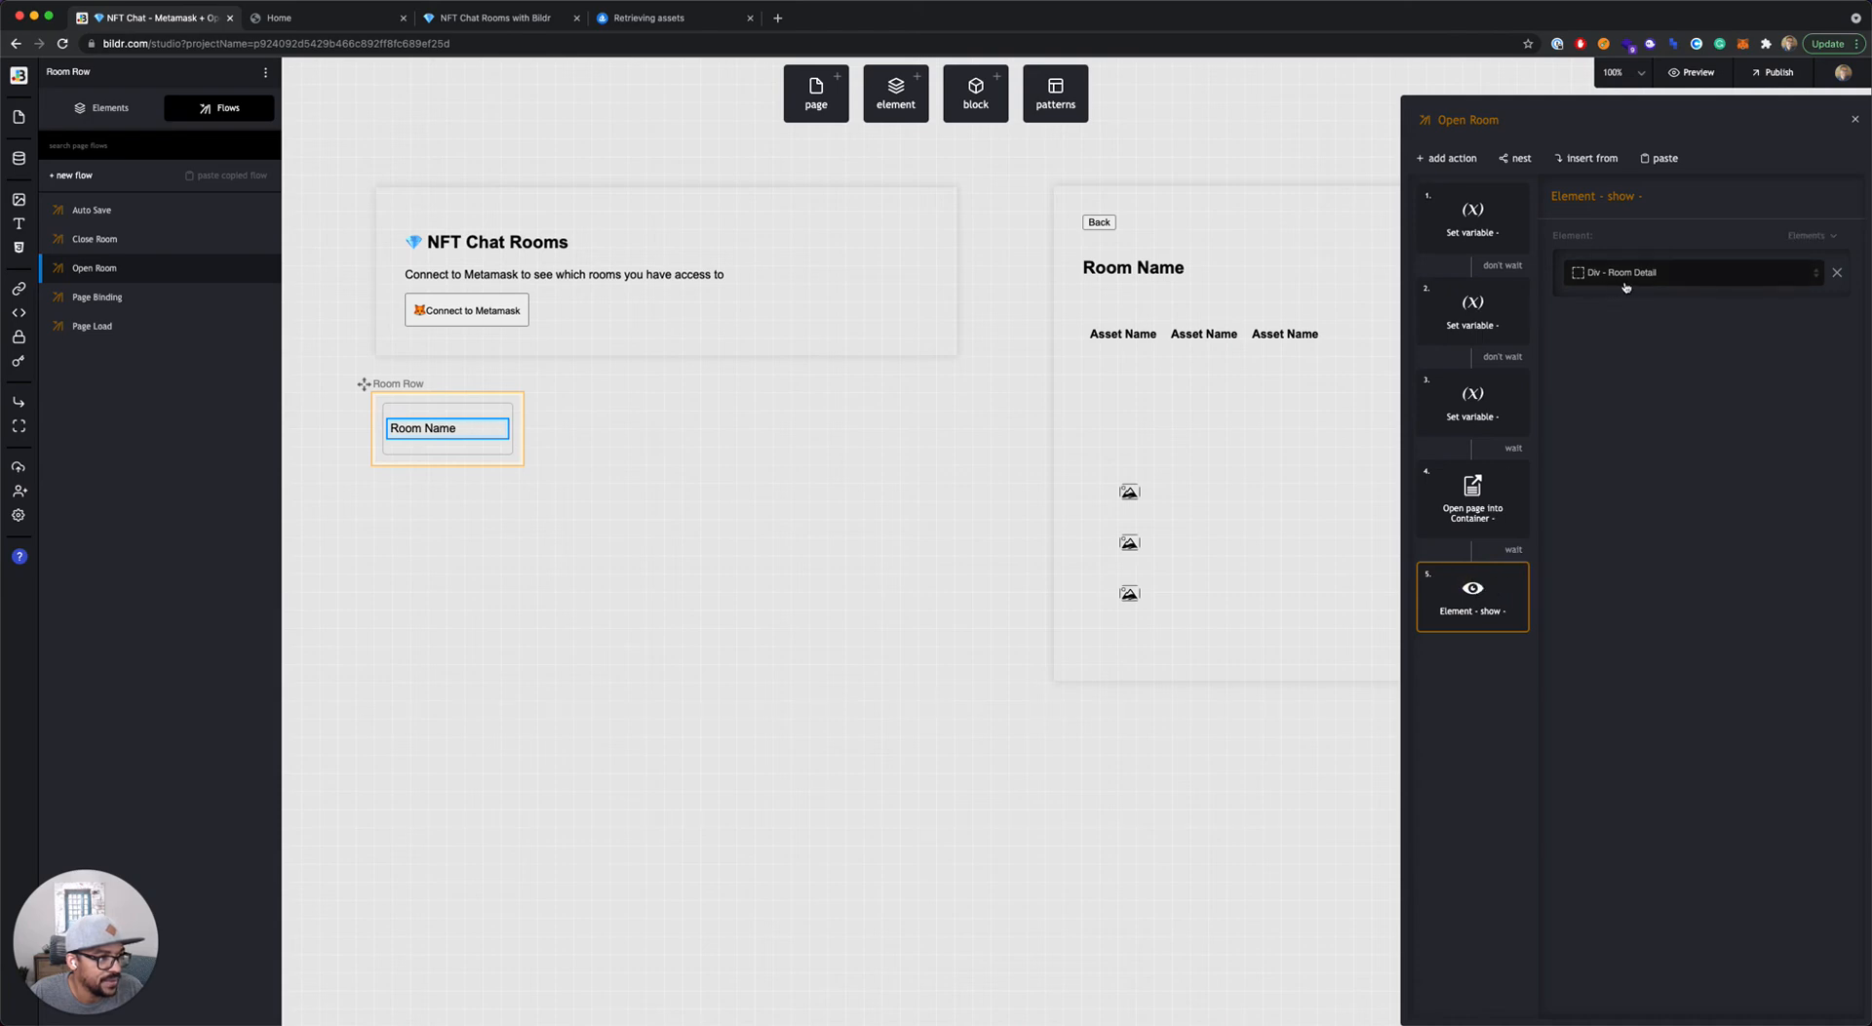
pyautogui.click(164, 240)
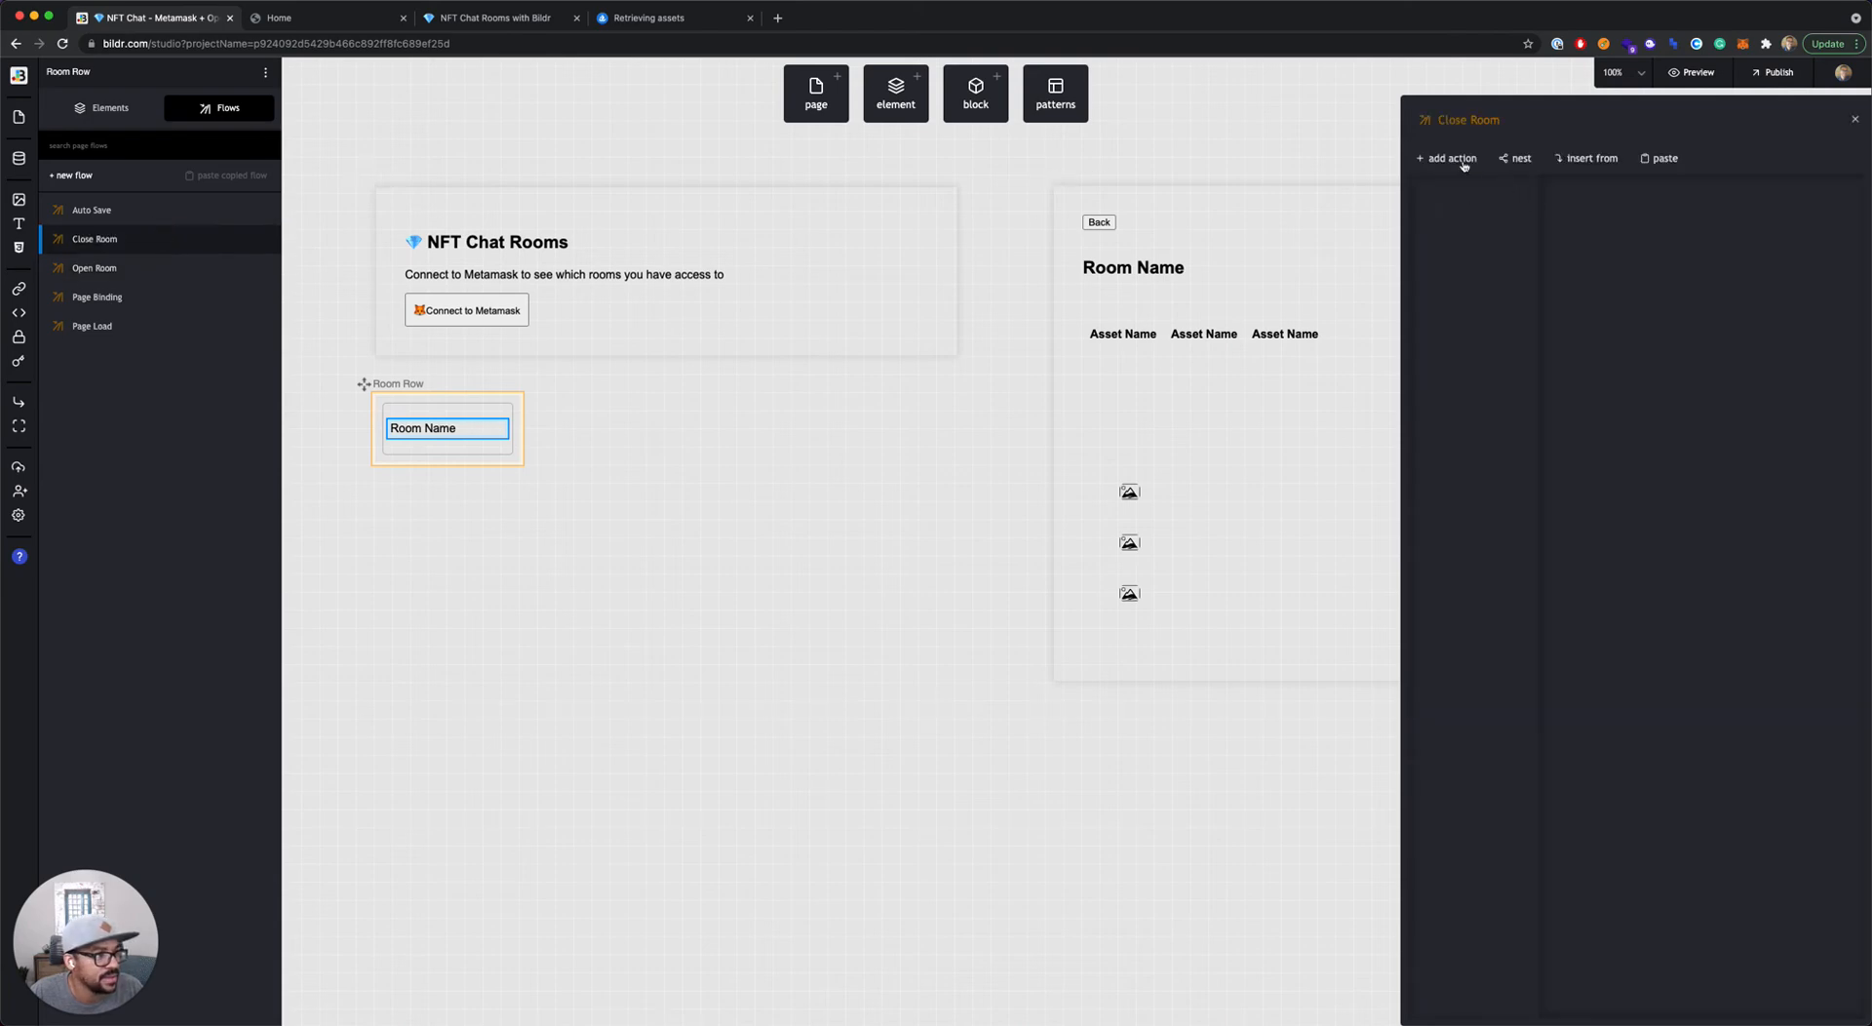
pyautogui.click(1421, 157)
pyautogui.write('hide')
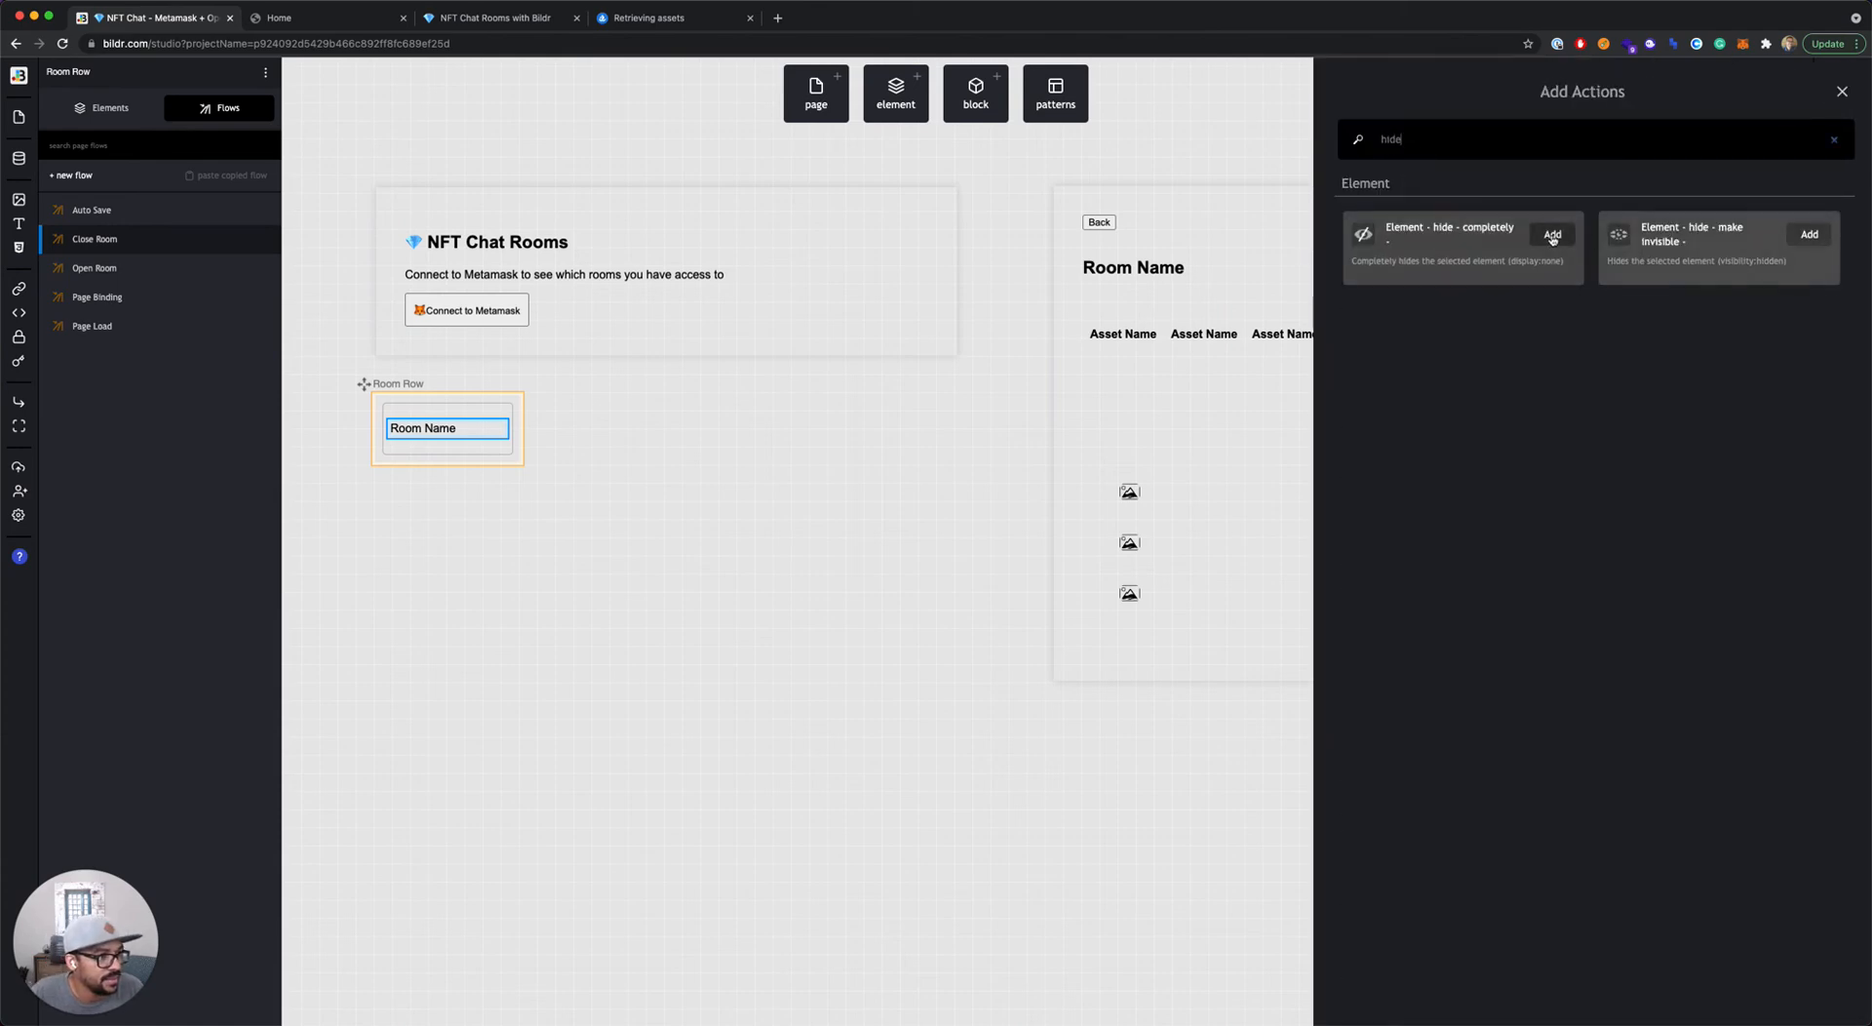
pyautogui.click(1552, 237)
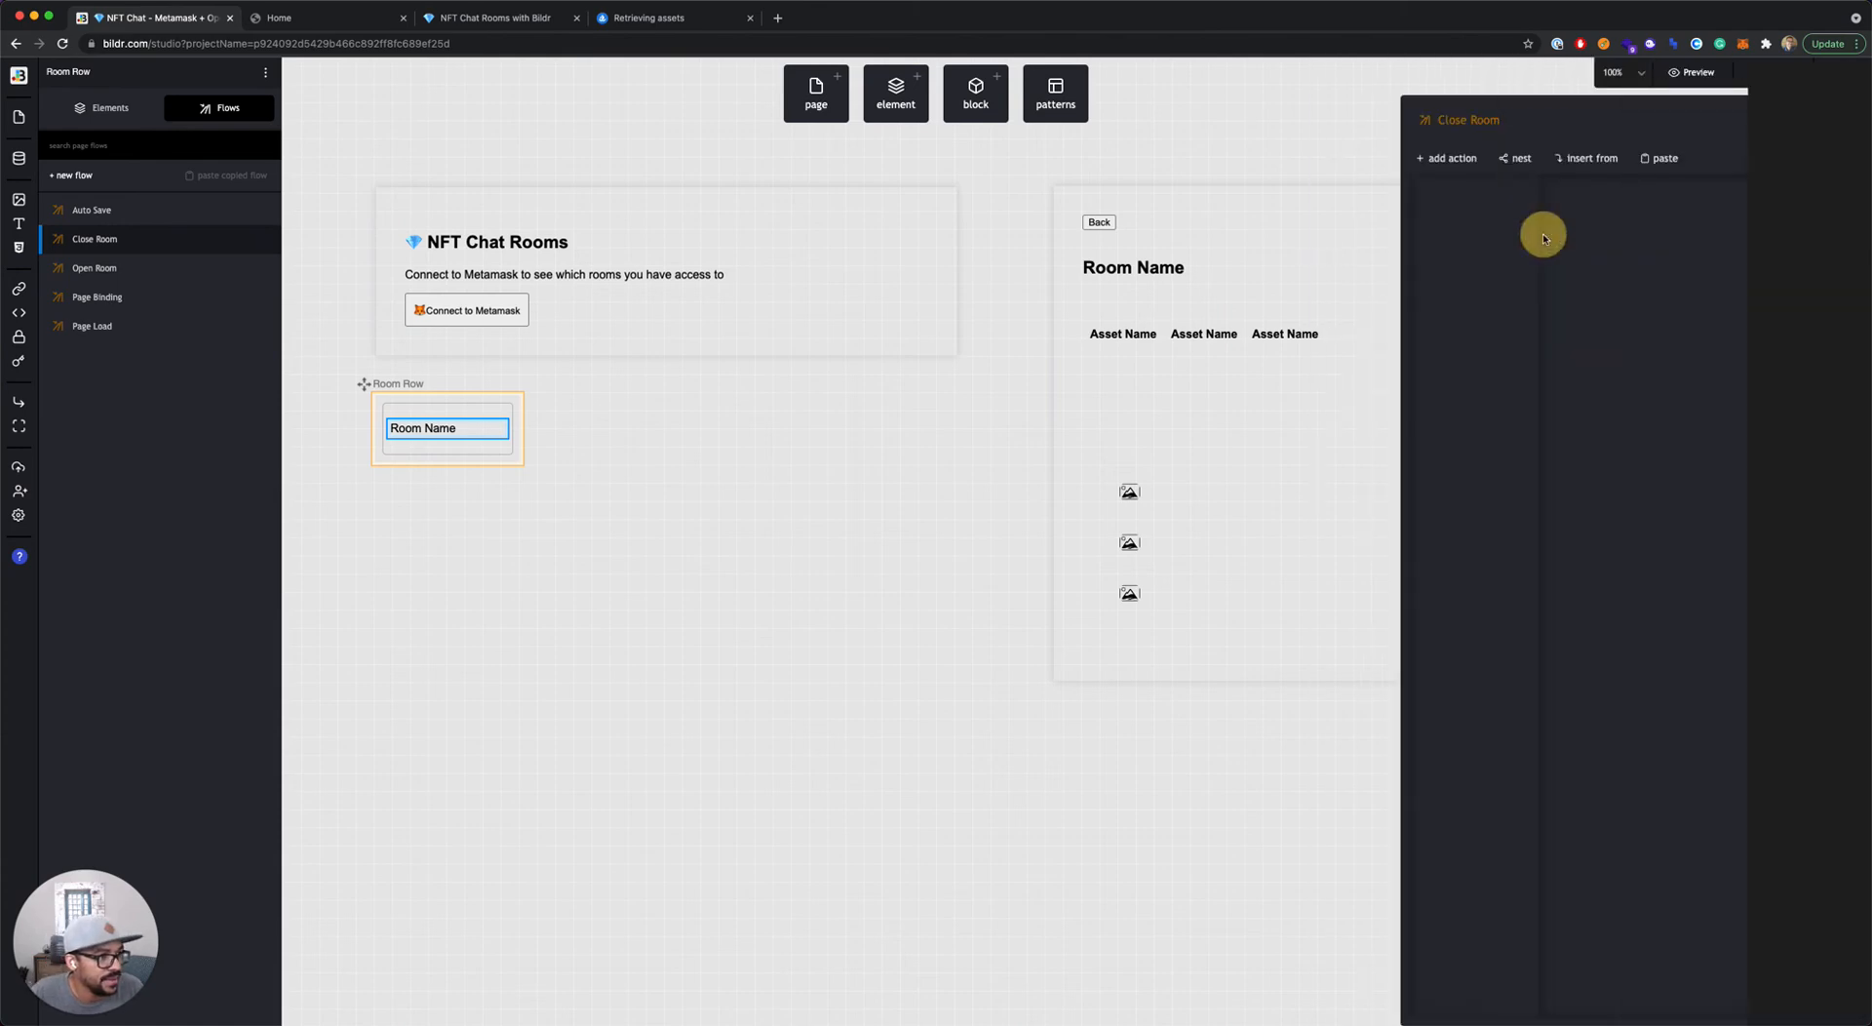
pyautogui.click(1606, 271)
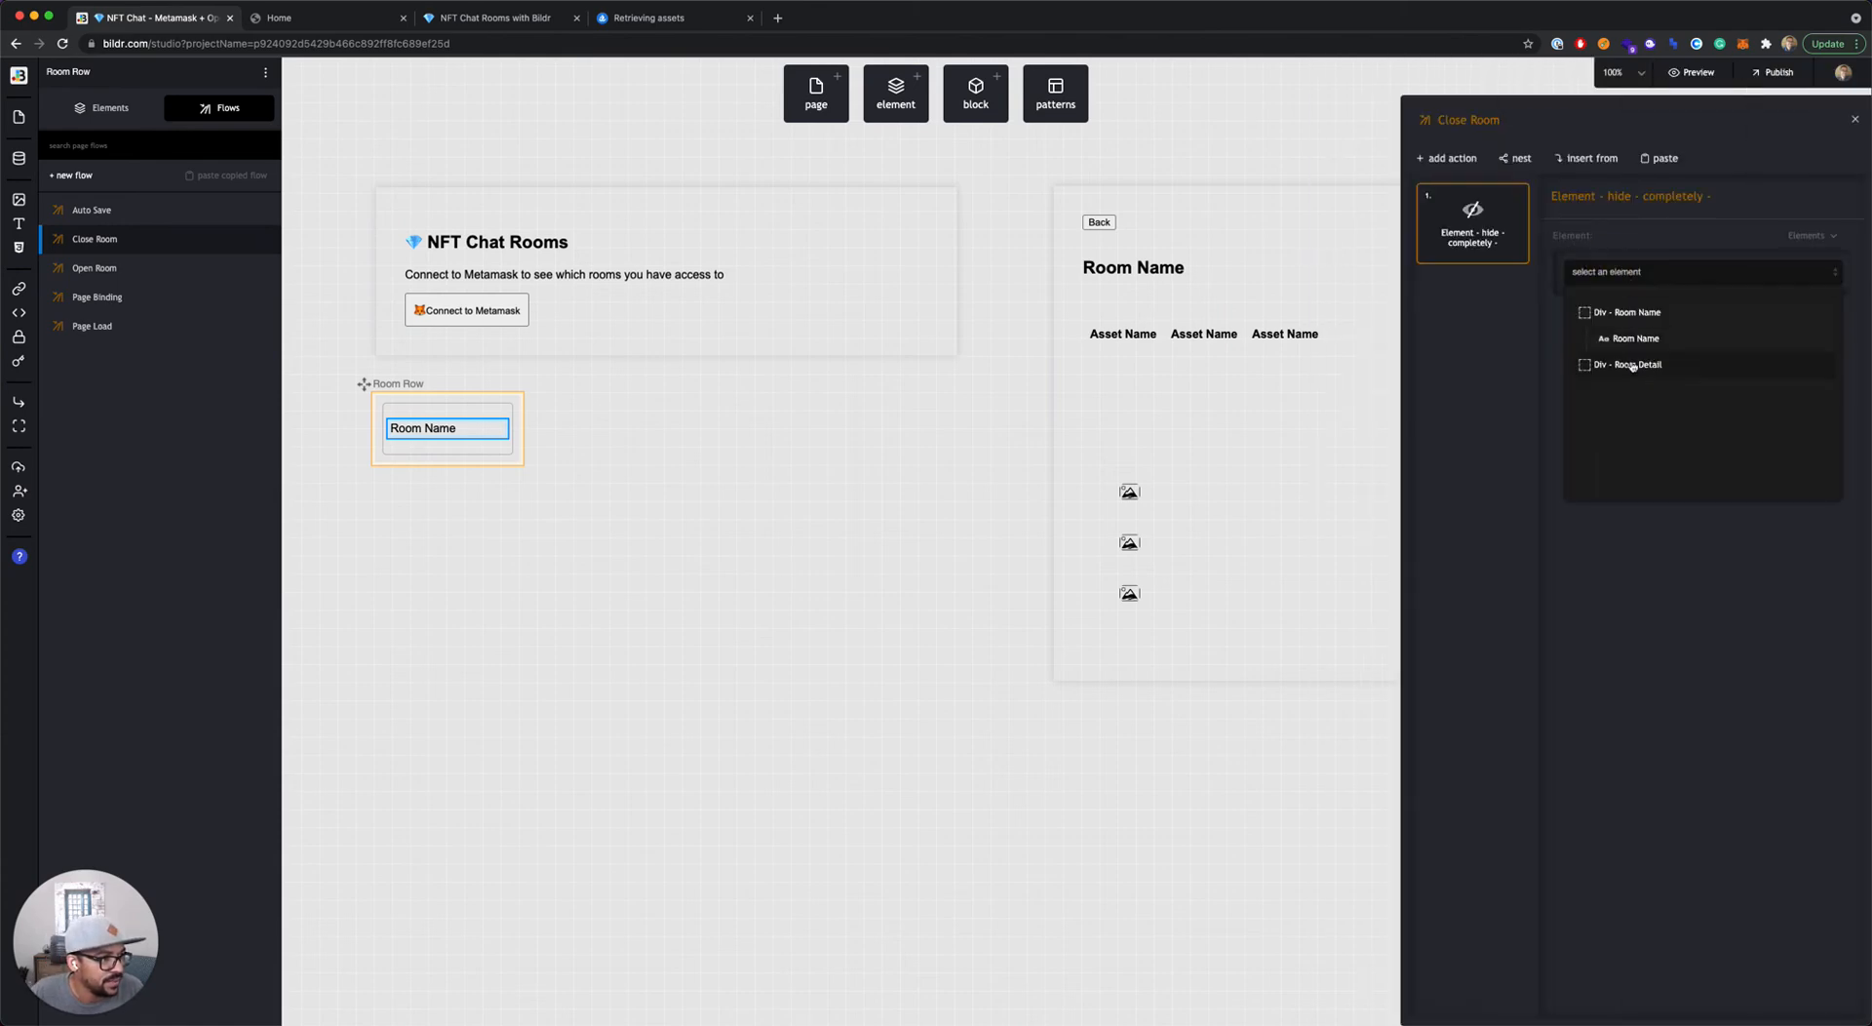
pyautogui.click(1631, 365)
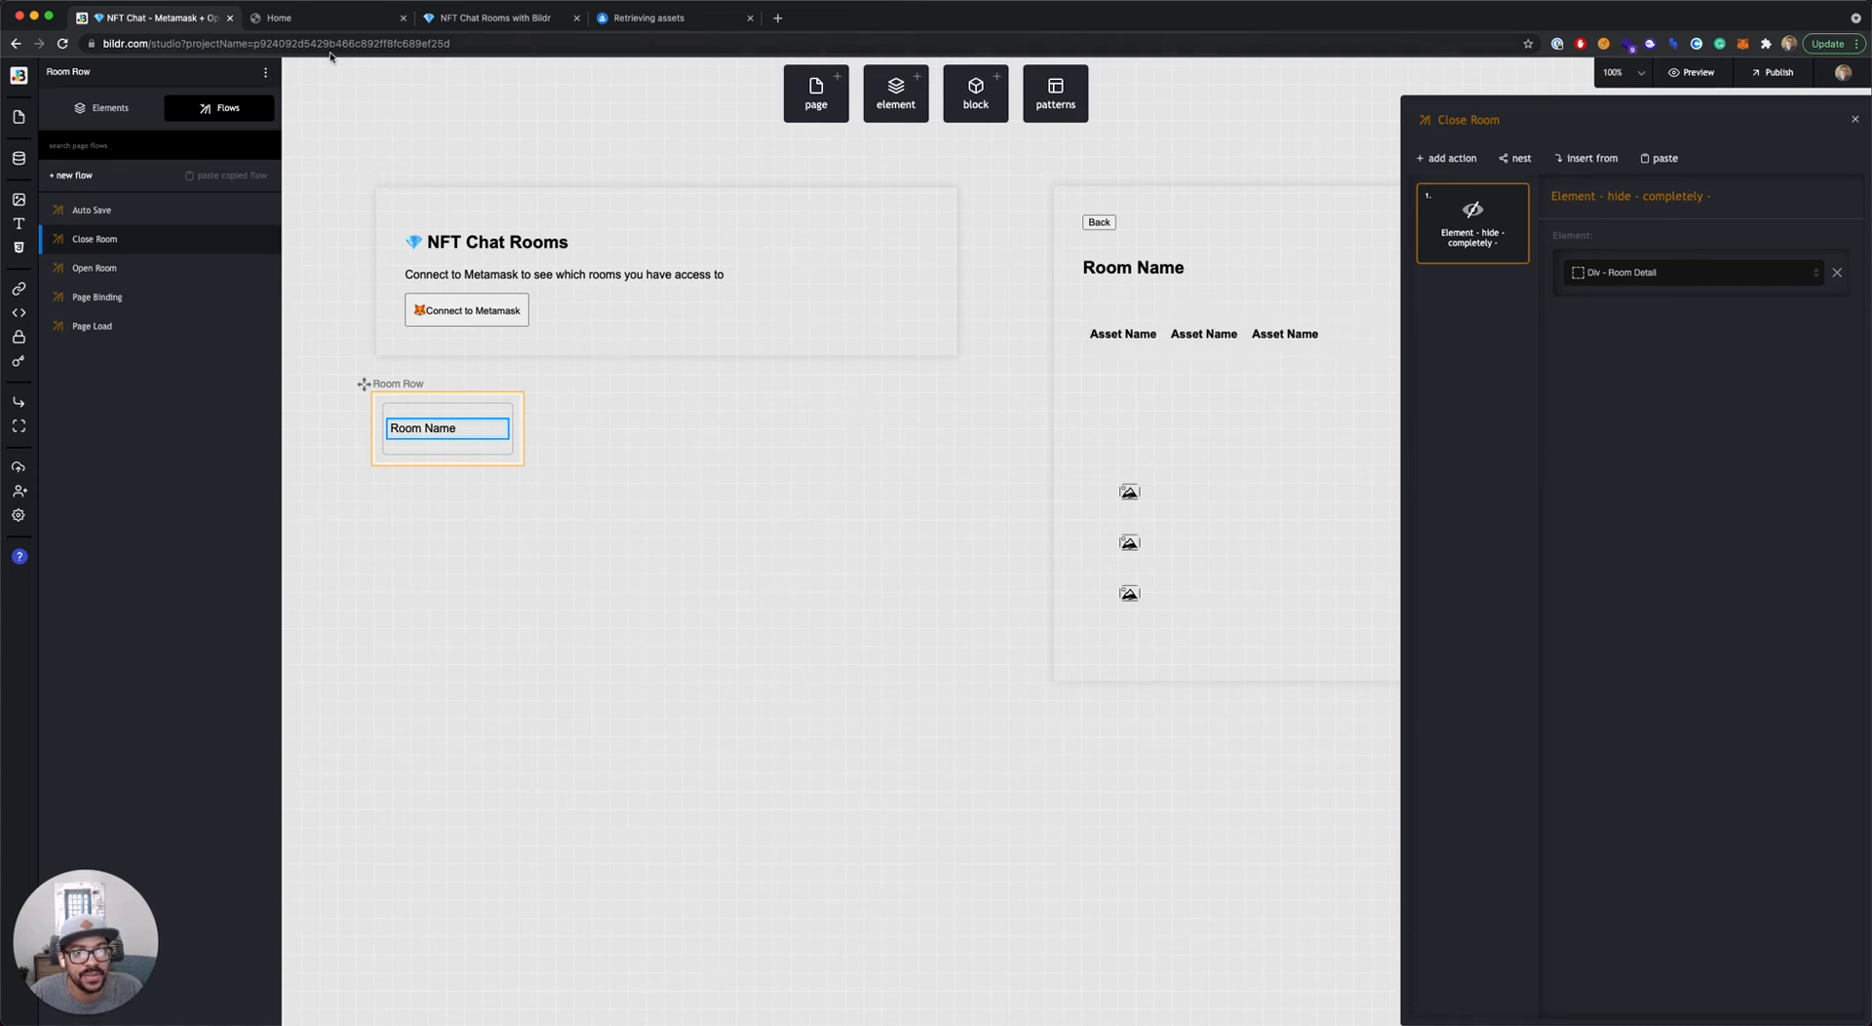
# Step: Switch to the published chat app, connect to Metamask and open the GalacticApes room
pyautogui.click(324, 20)
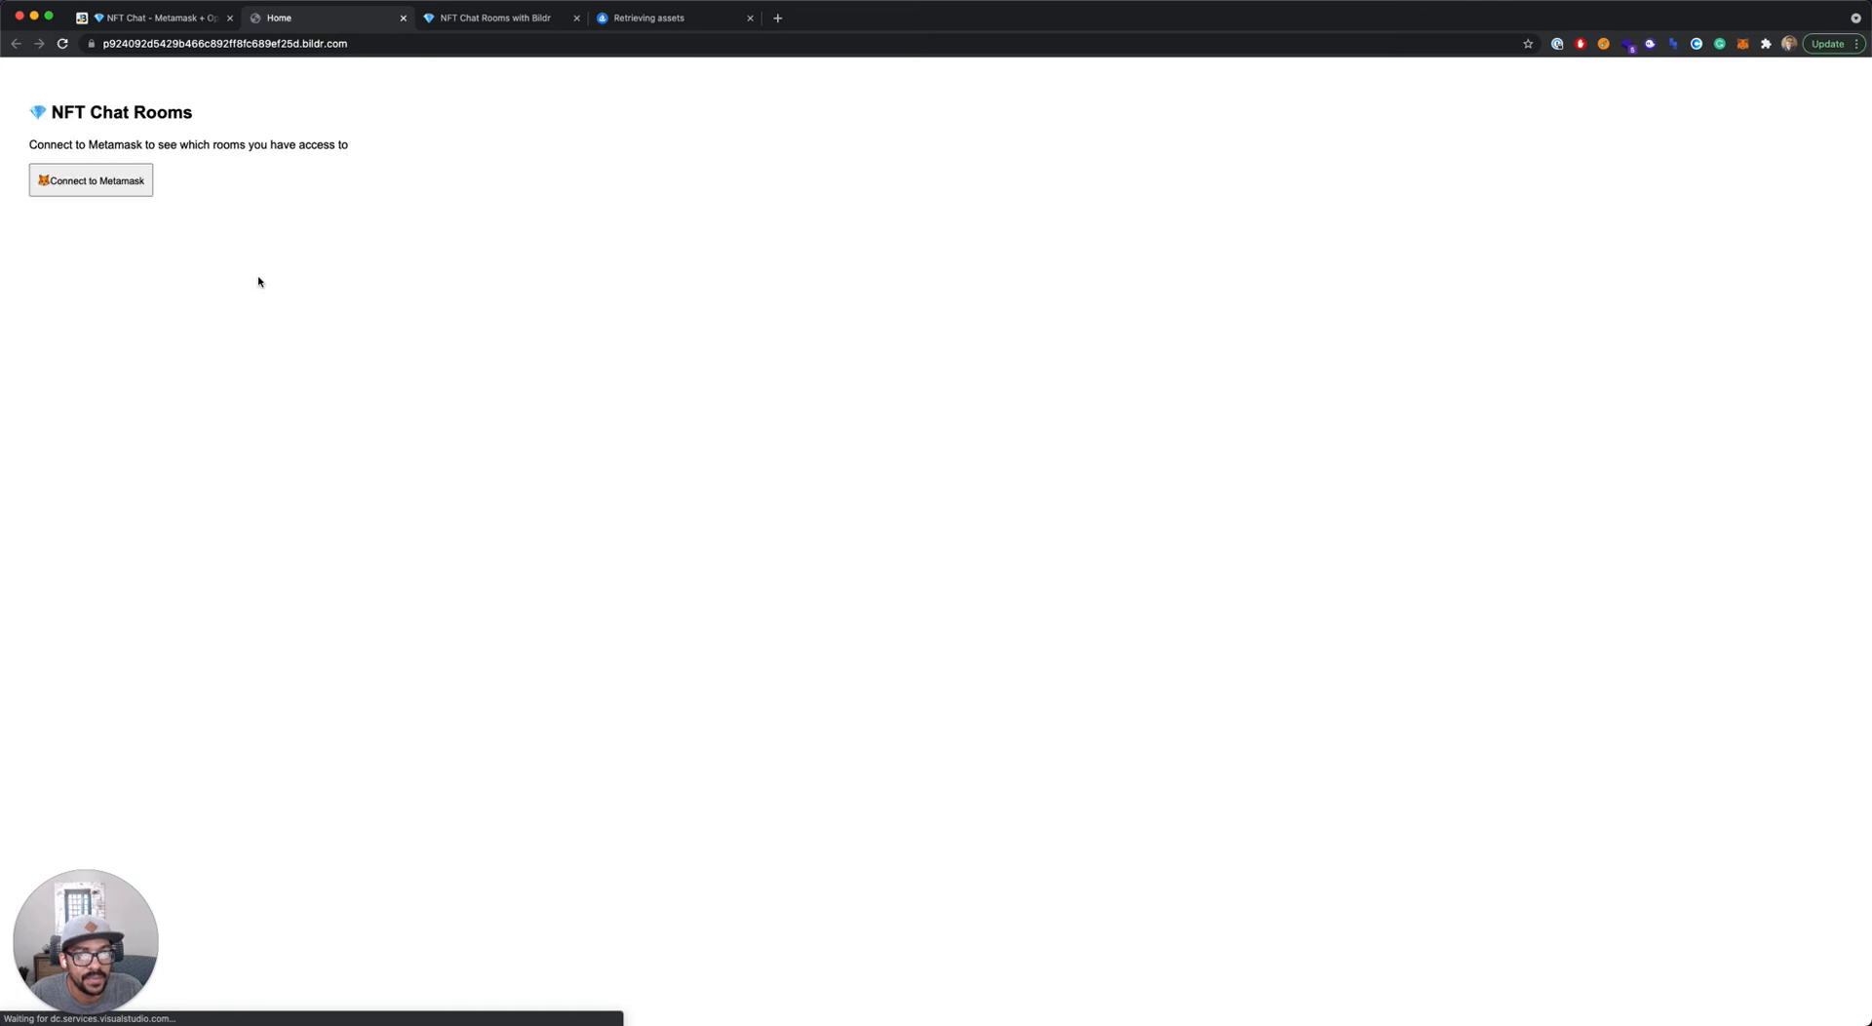
pyautogui.click(128, 185)
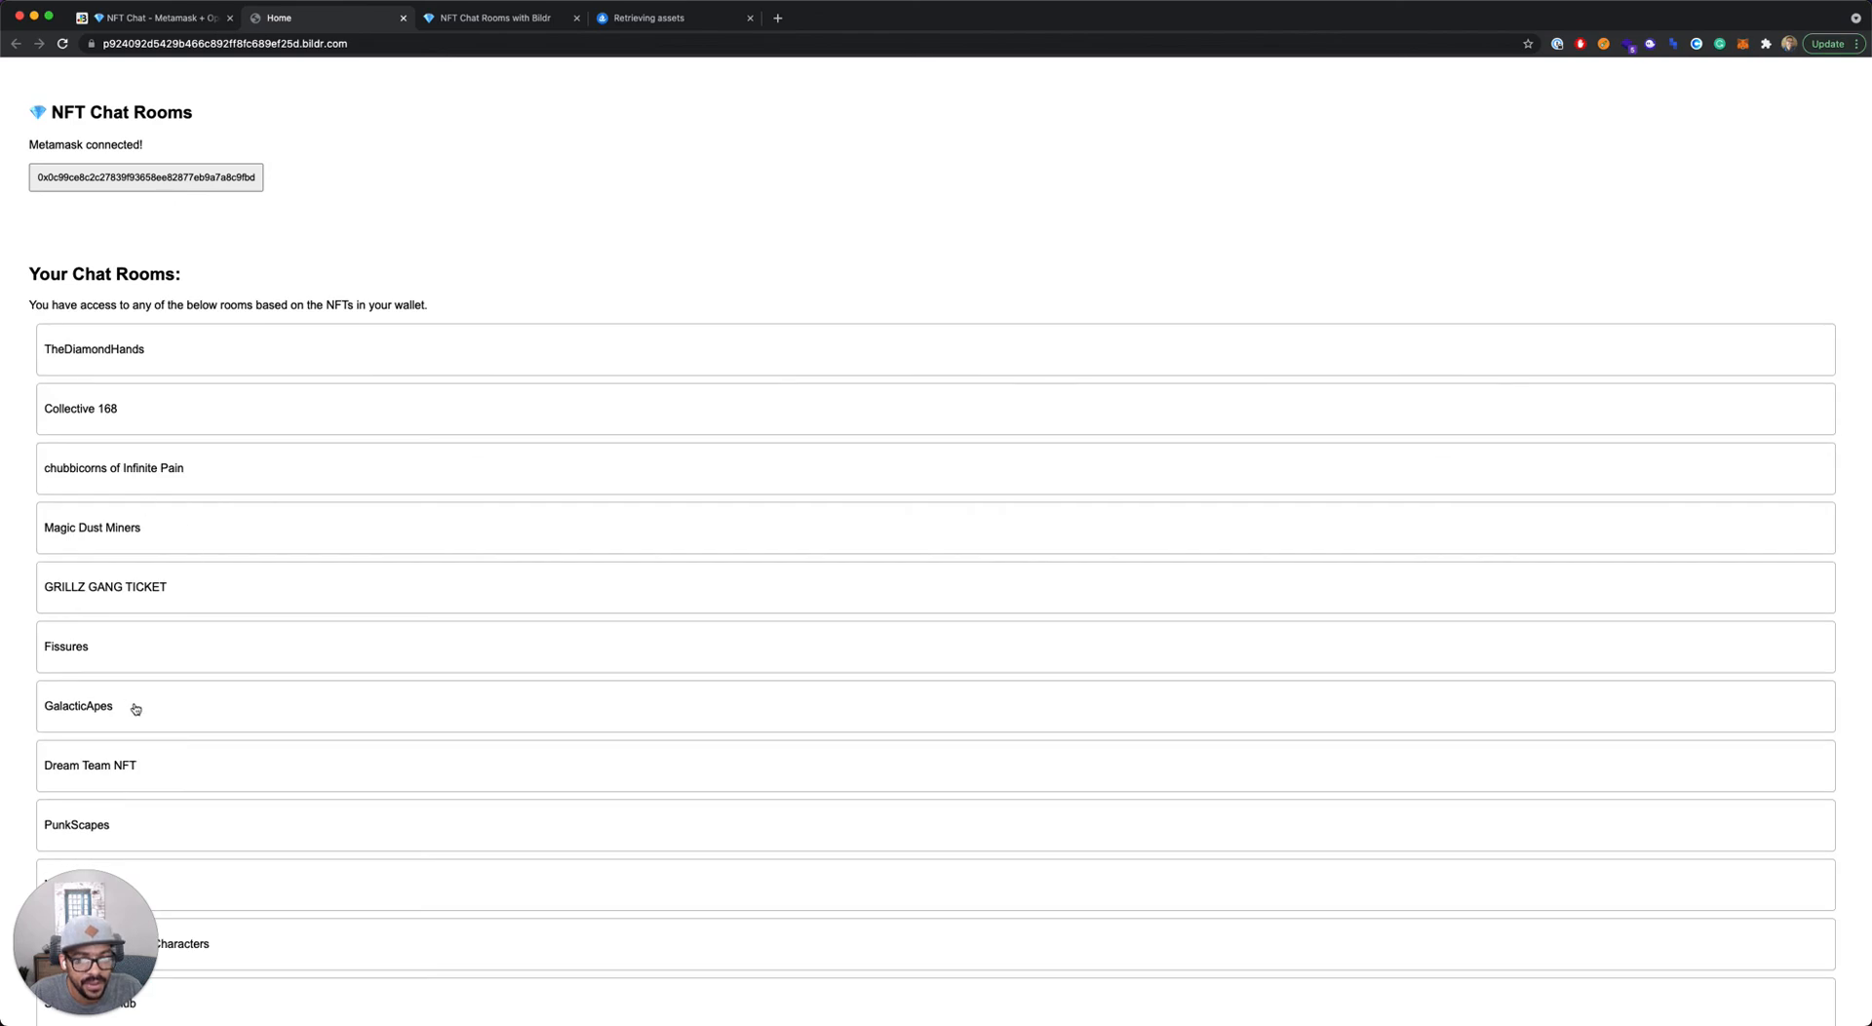
pyautogui.click(131, 702)
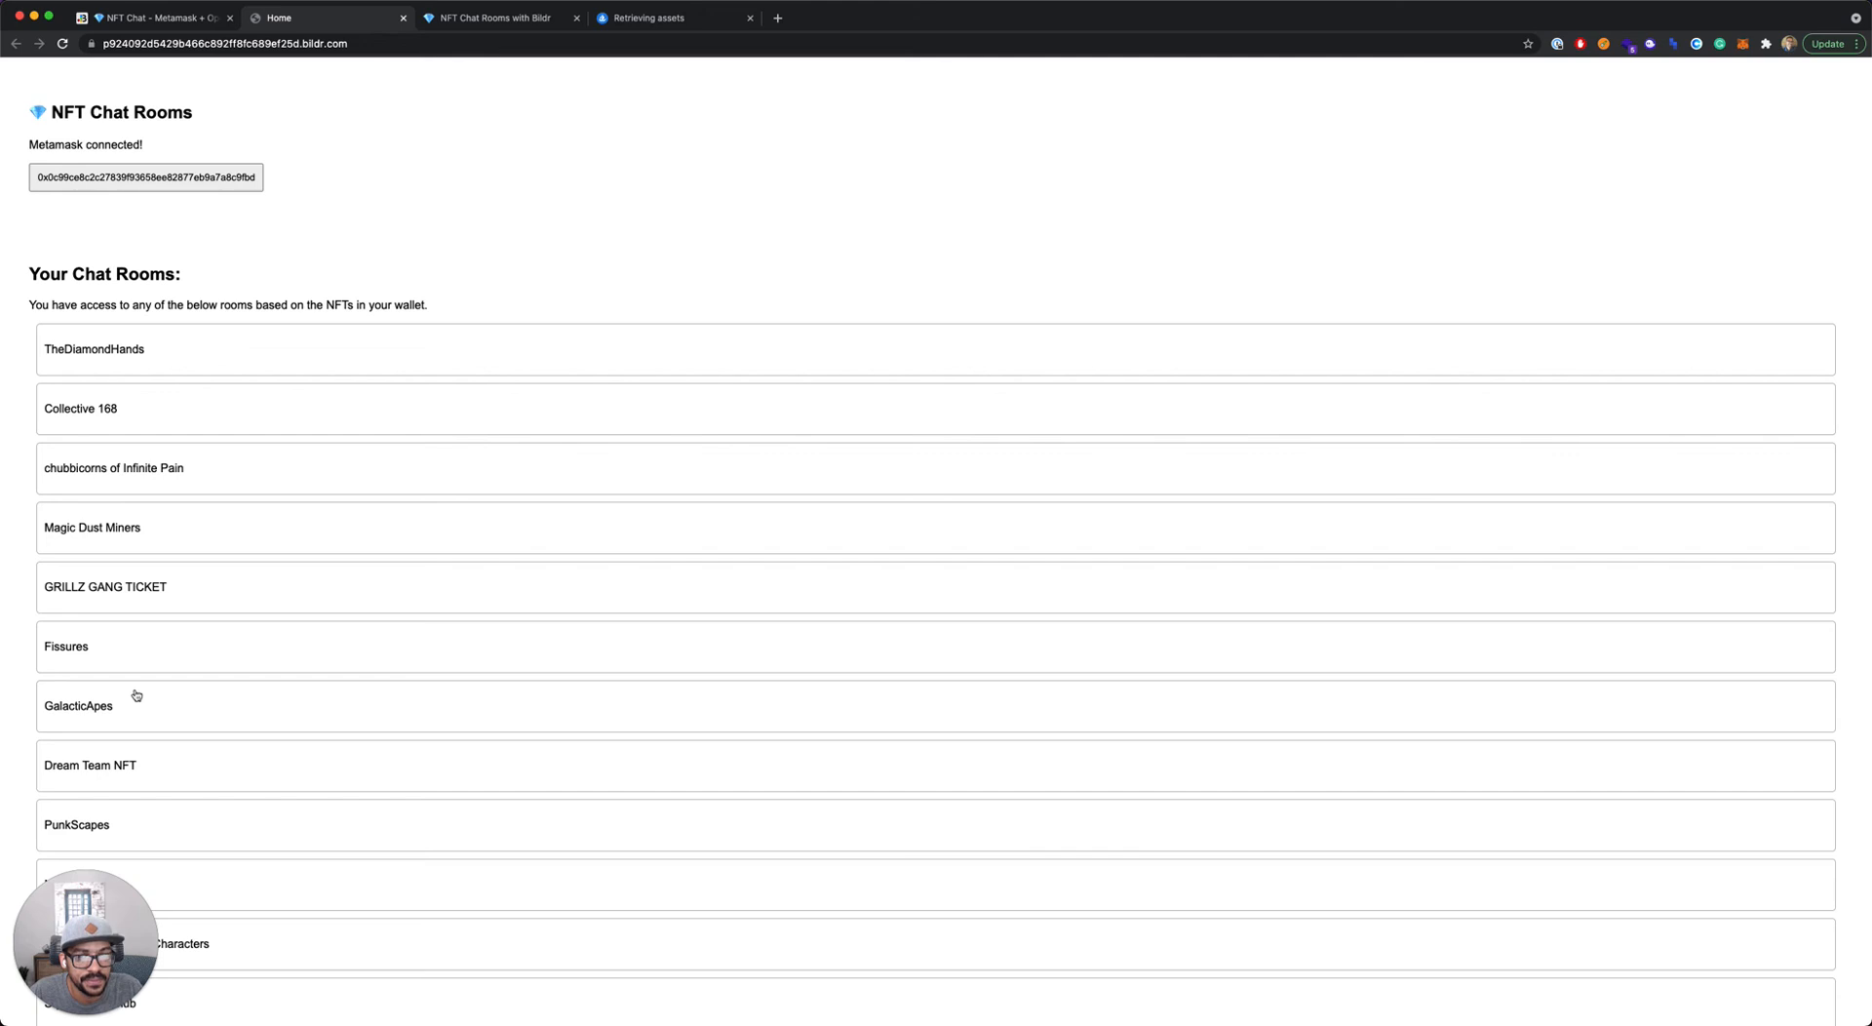
pyautogui.click(130, 700)
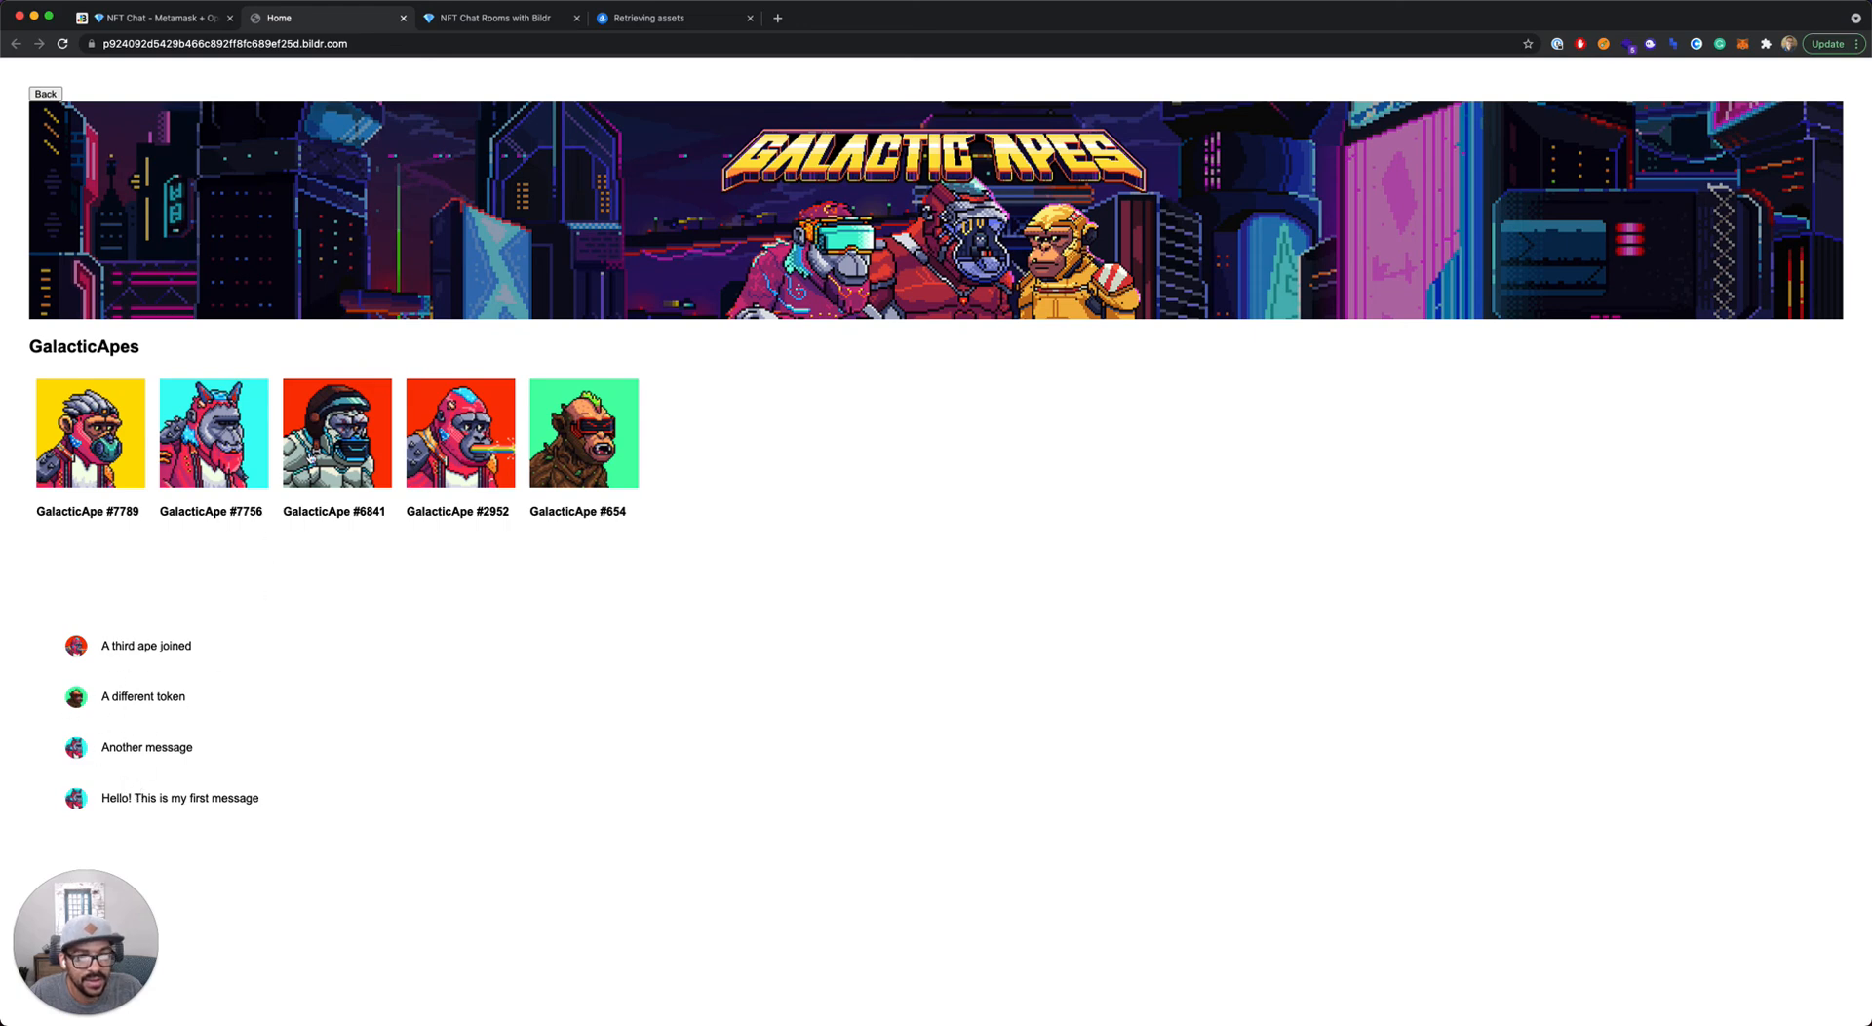
# Step: Choose GalacticApe #6841 as the chatting asset and send the message "Hey everyone"
pyautogui.click(308, 456)
pyautogui.click(129, 599)
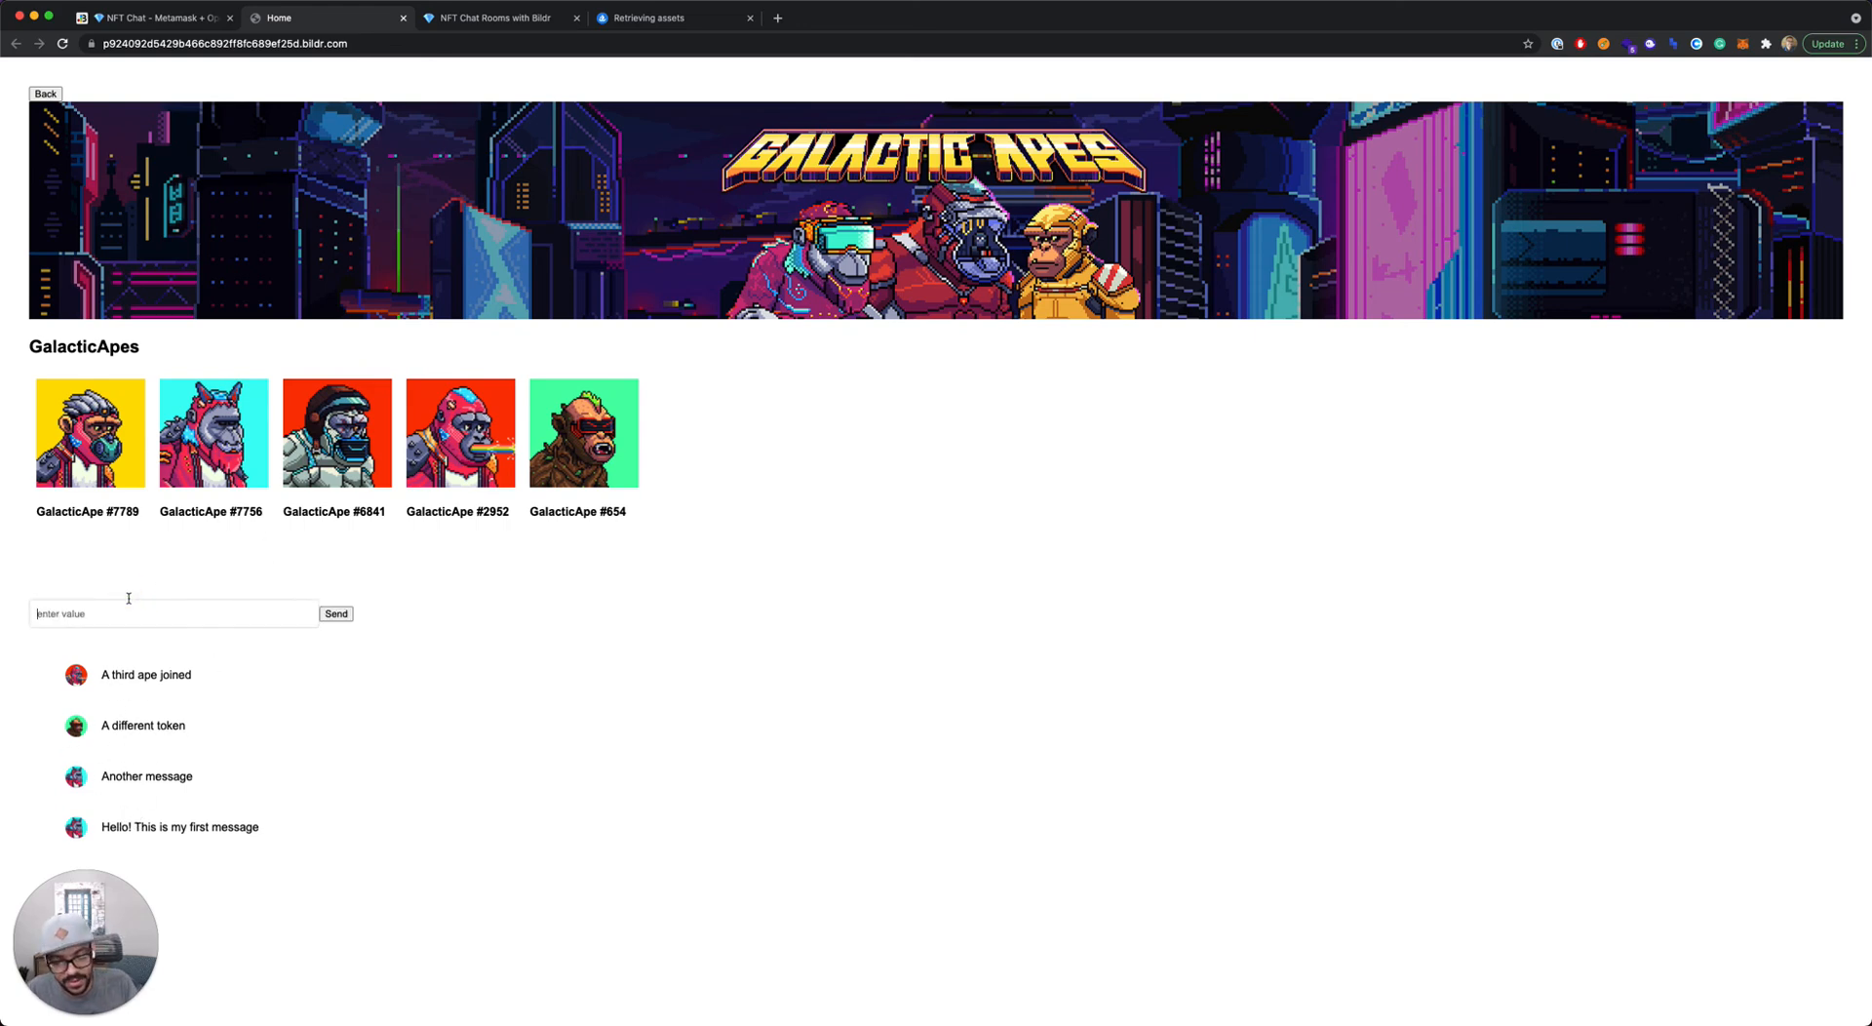
pyautogui.write('He')
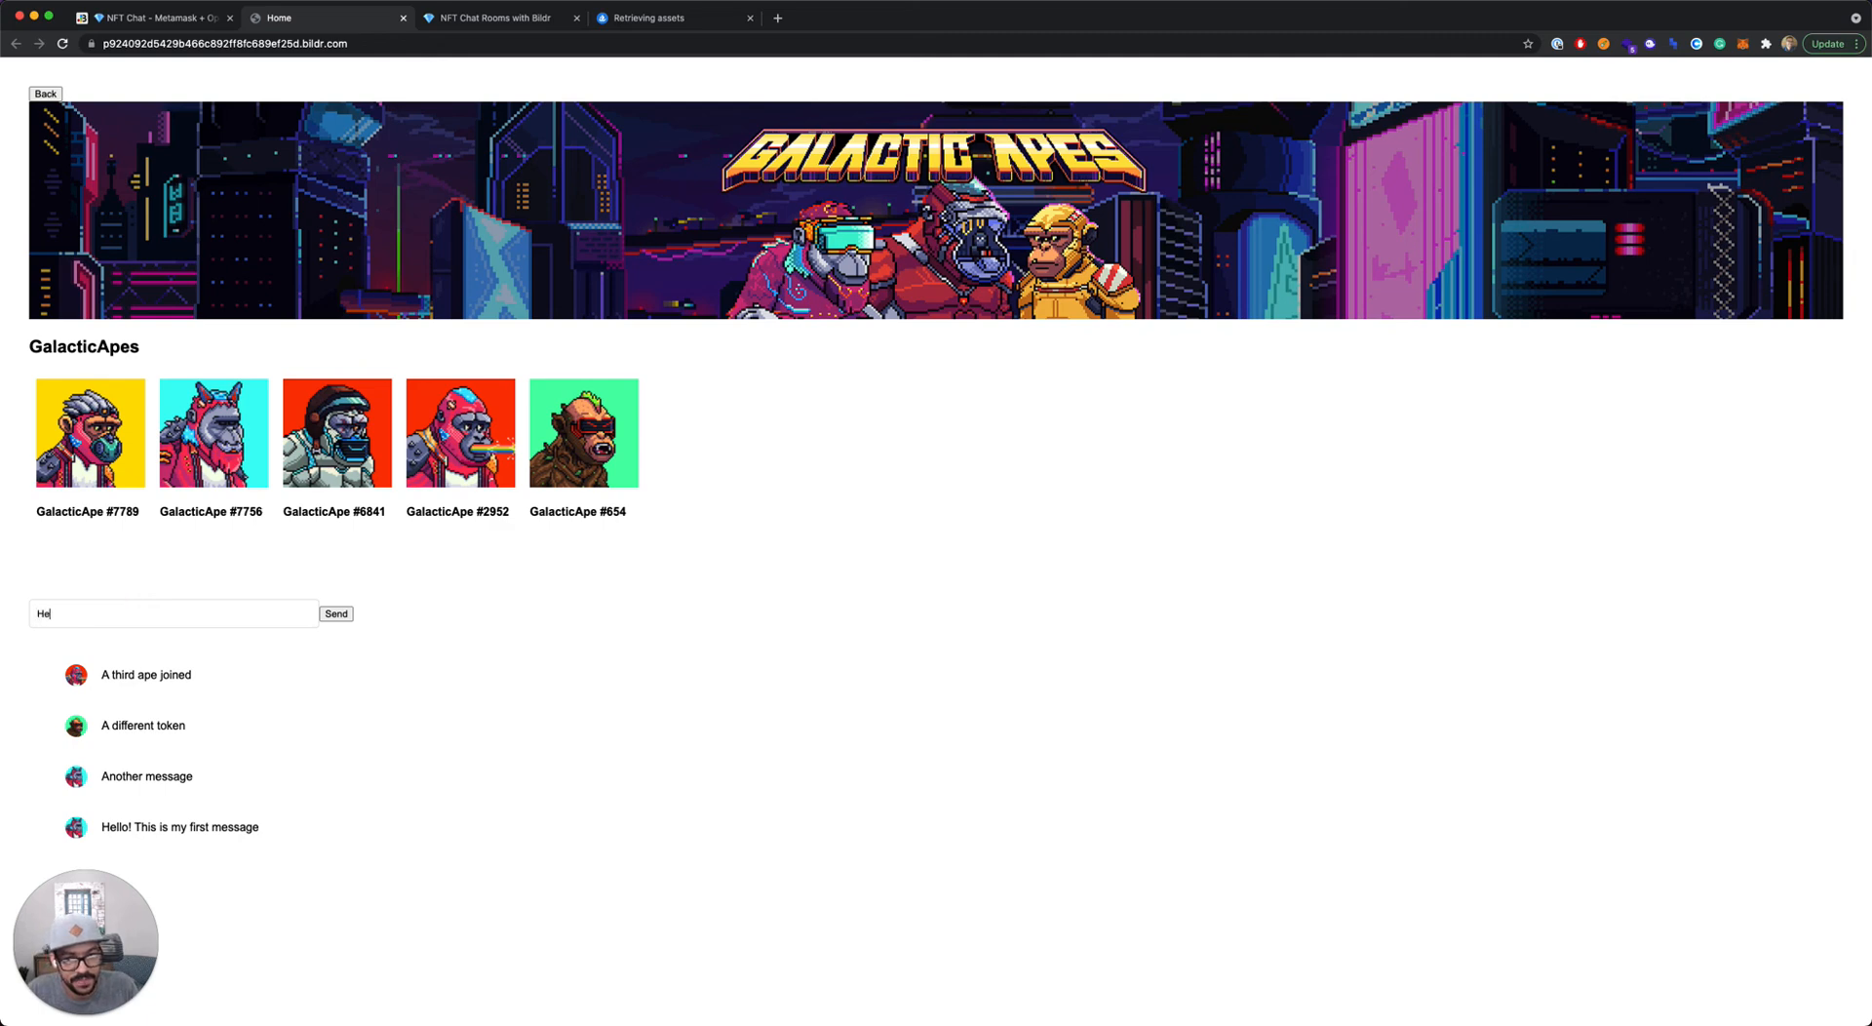
pyautogui.write('y everyone')
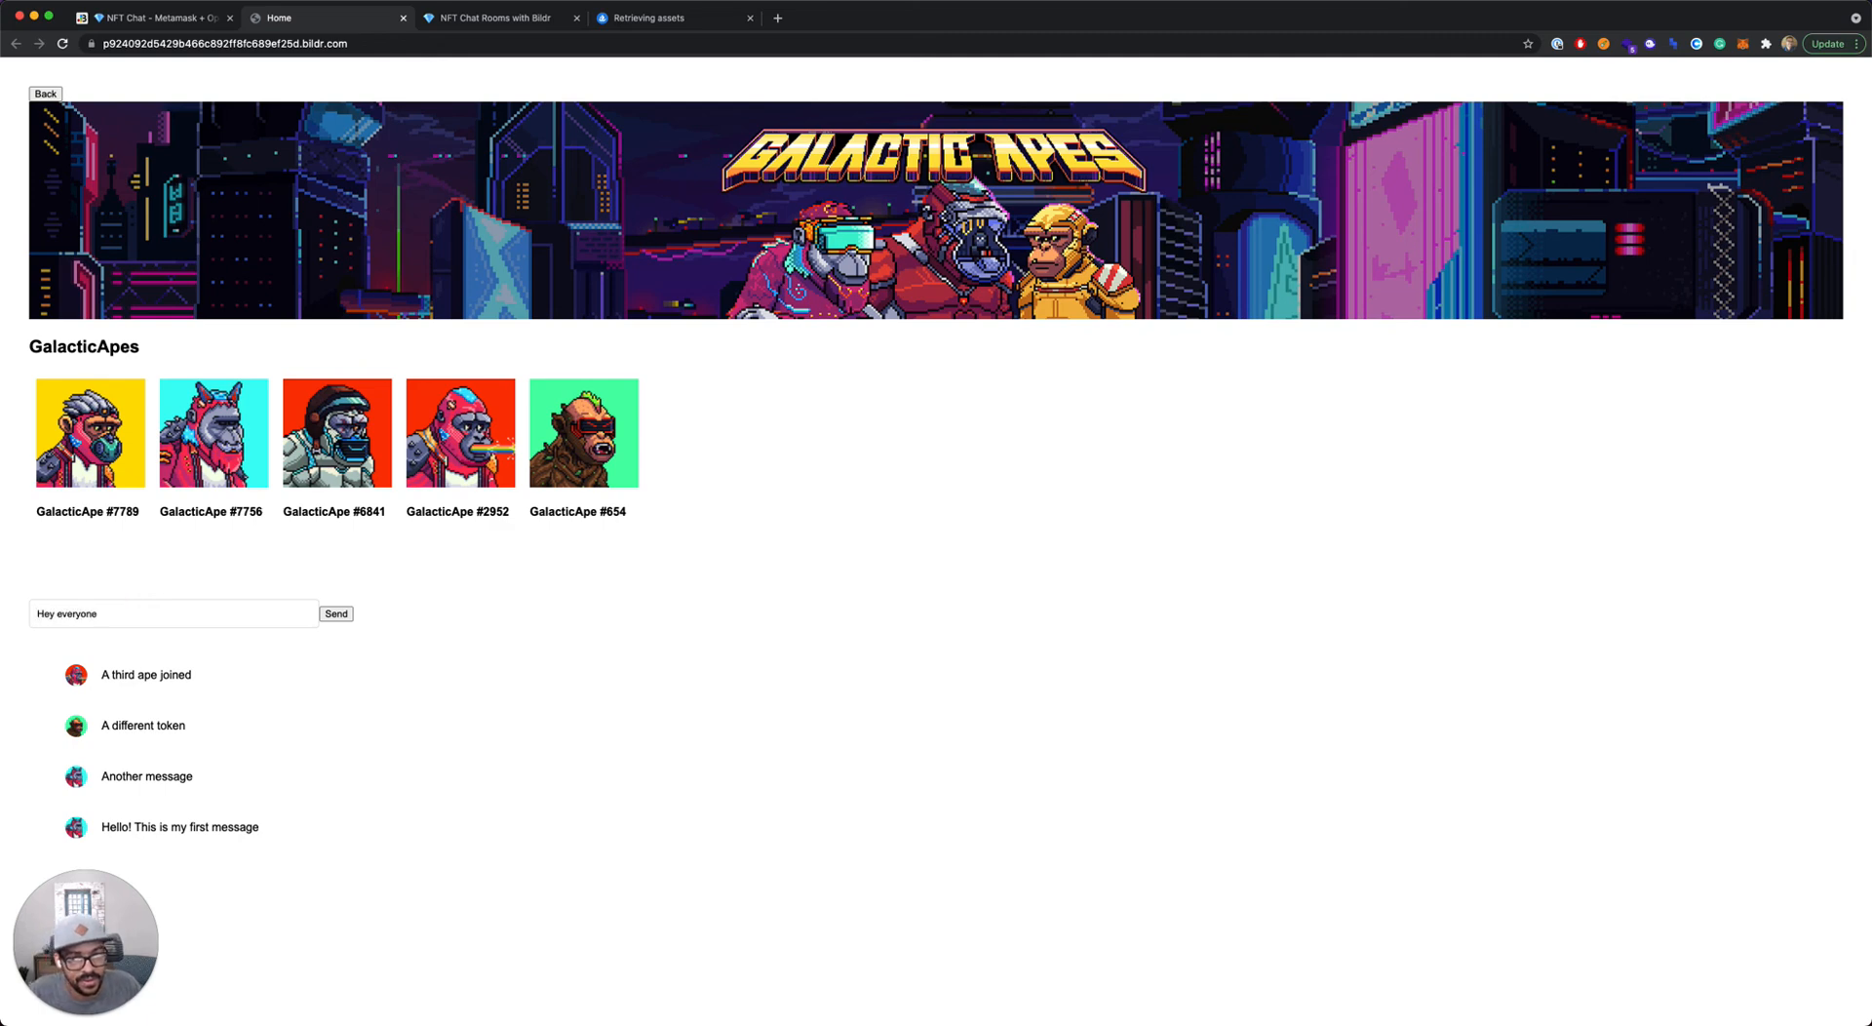
pyautogui.click(342, 613)
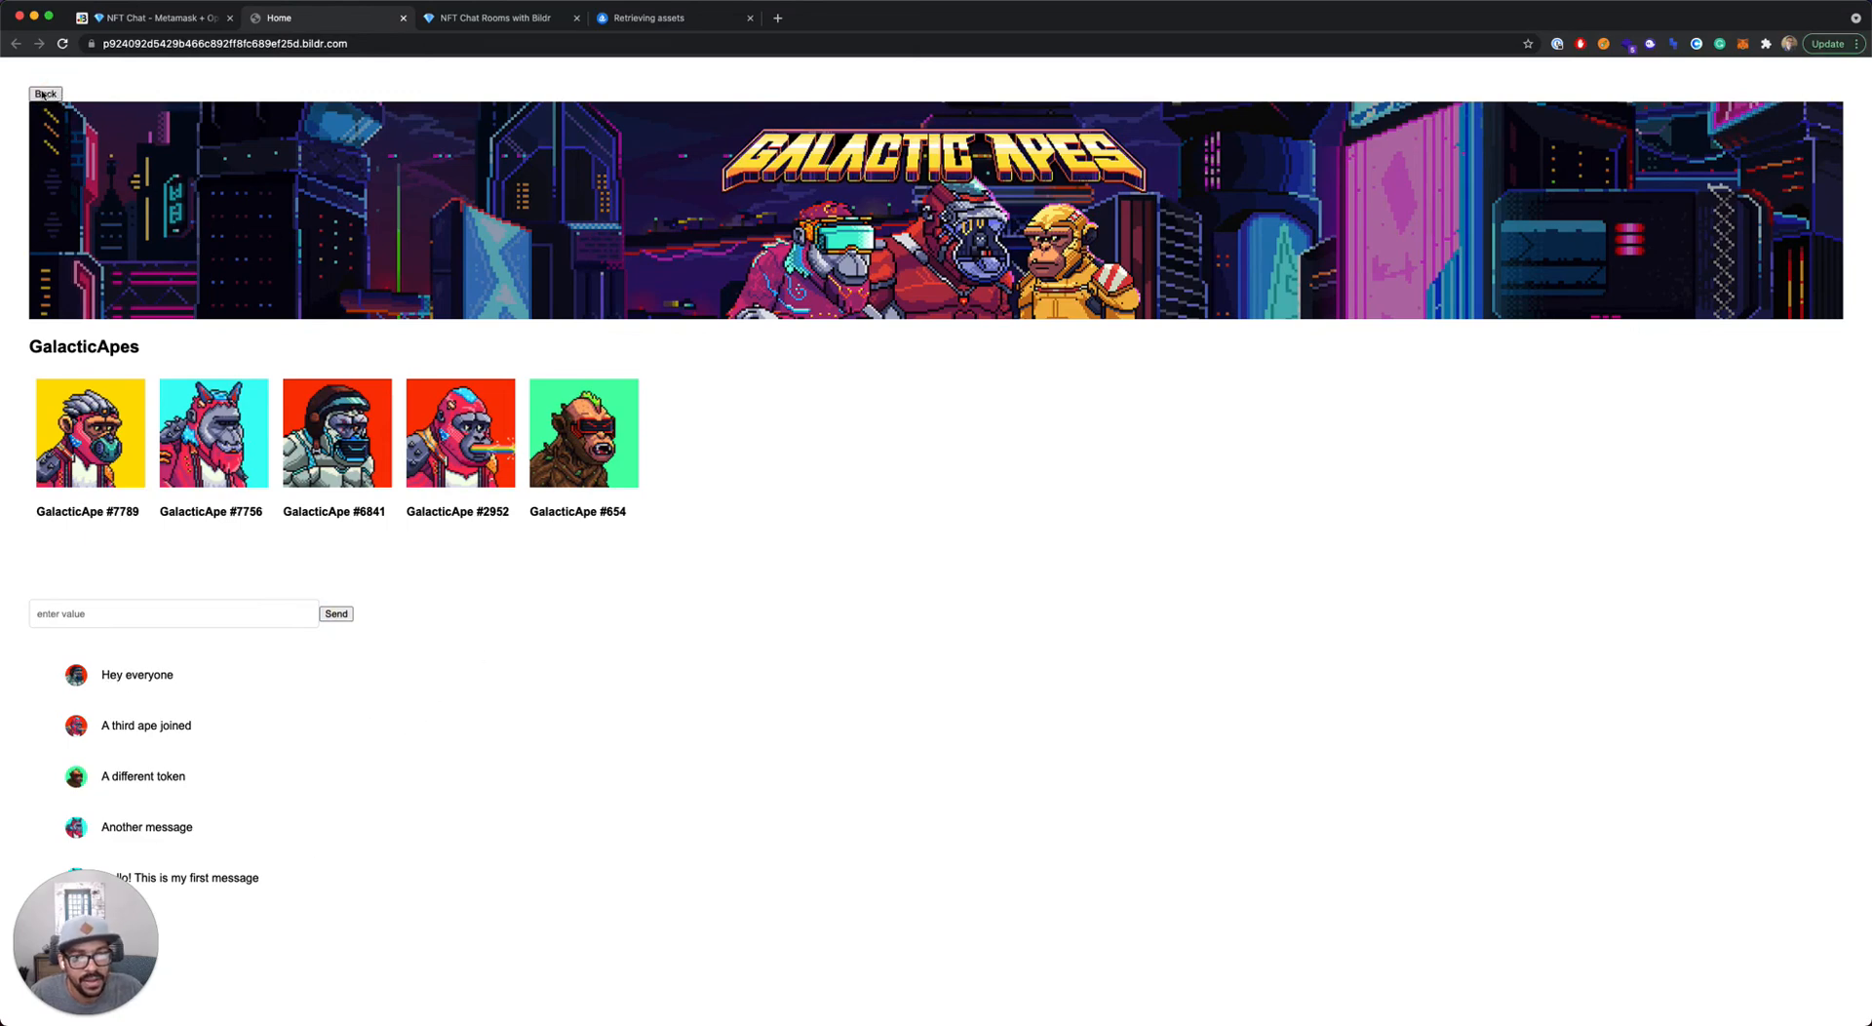
# Step: Switch back to the Bildr studio and add a "Run flow on page" action to the Room Detail page's Go Back flow
pyautogui.click(183, 17)
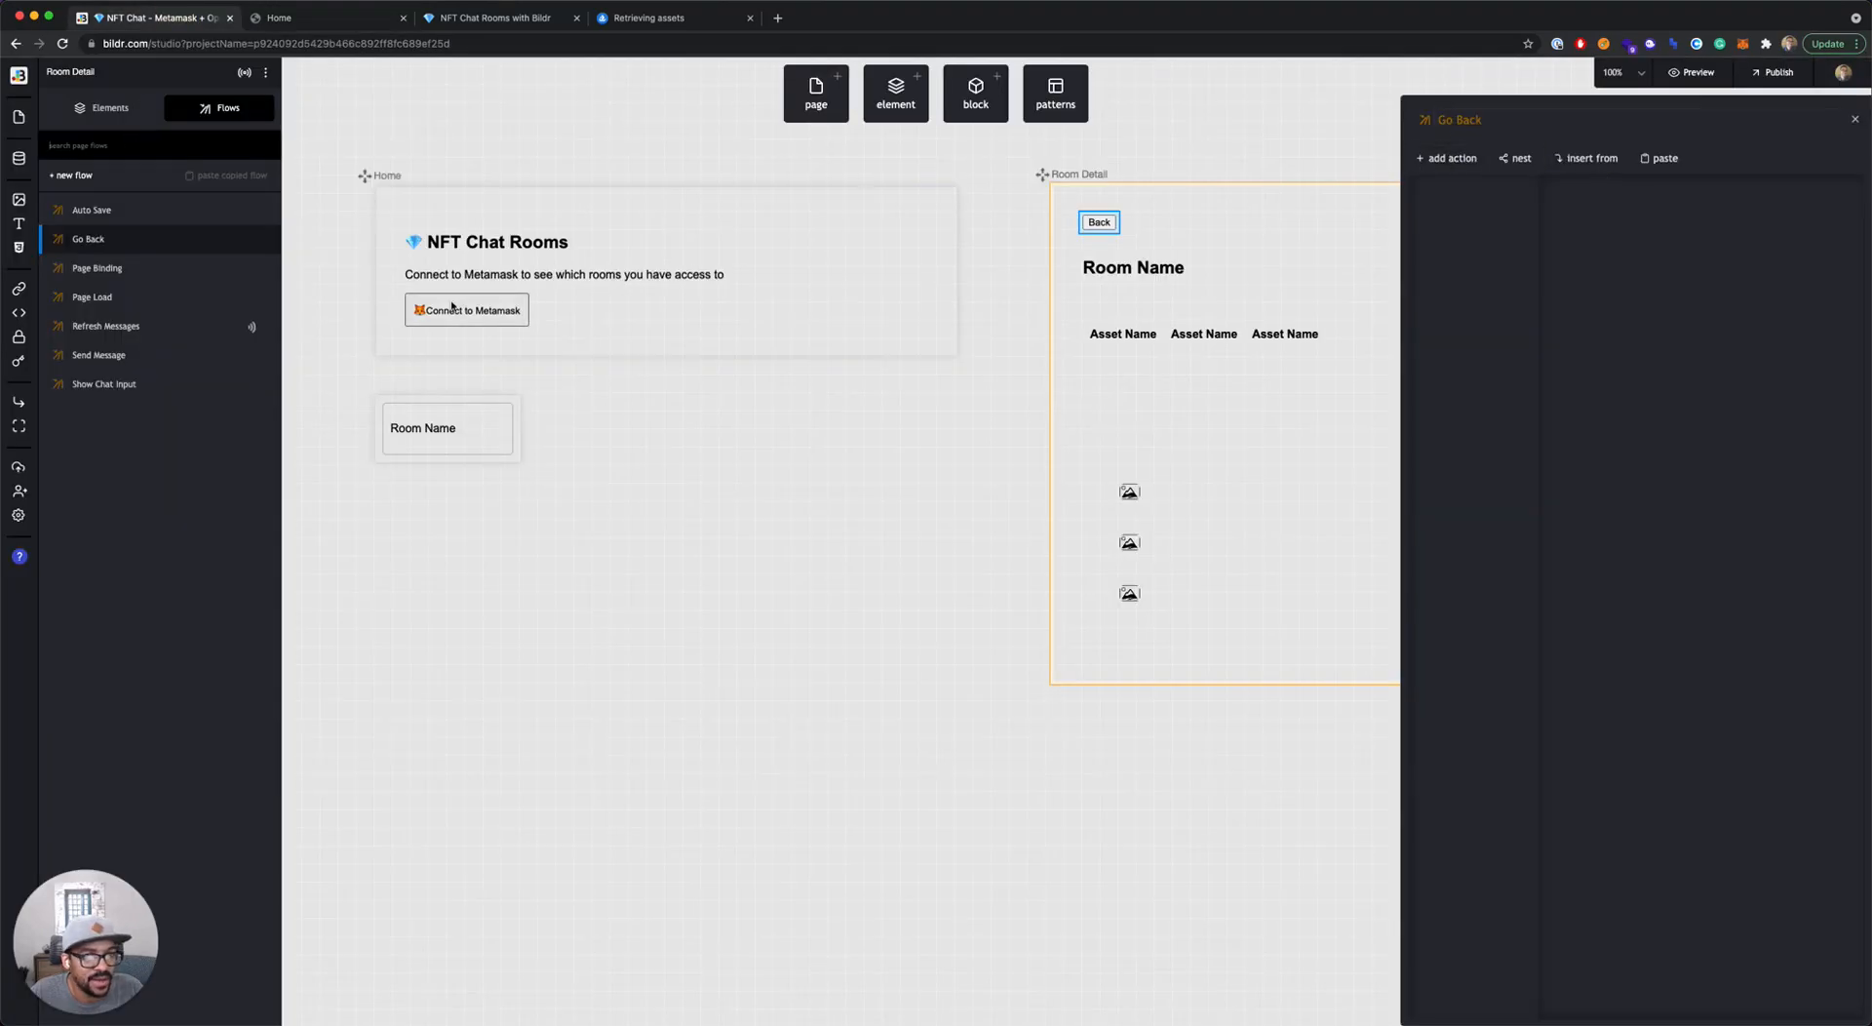
pyautogui.click(1441, 158)
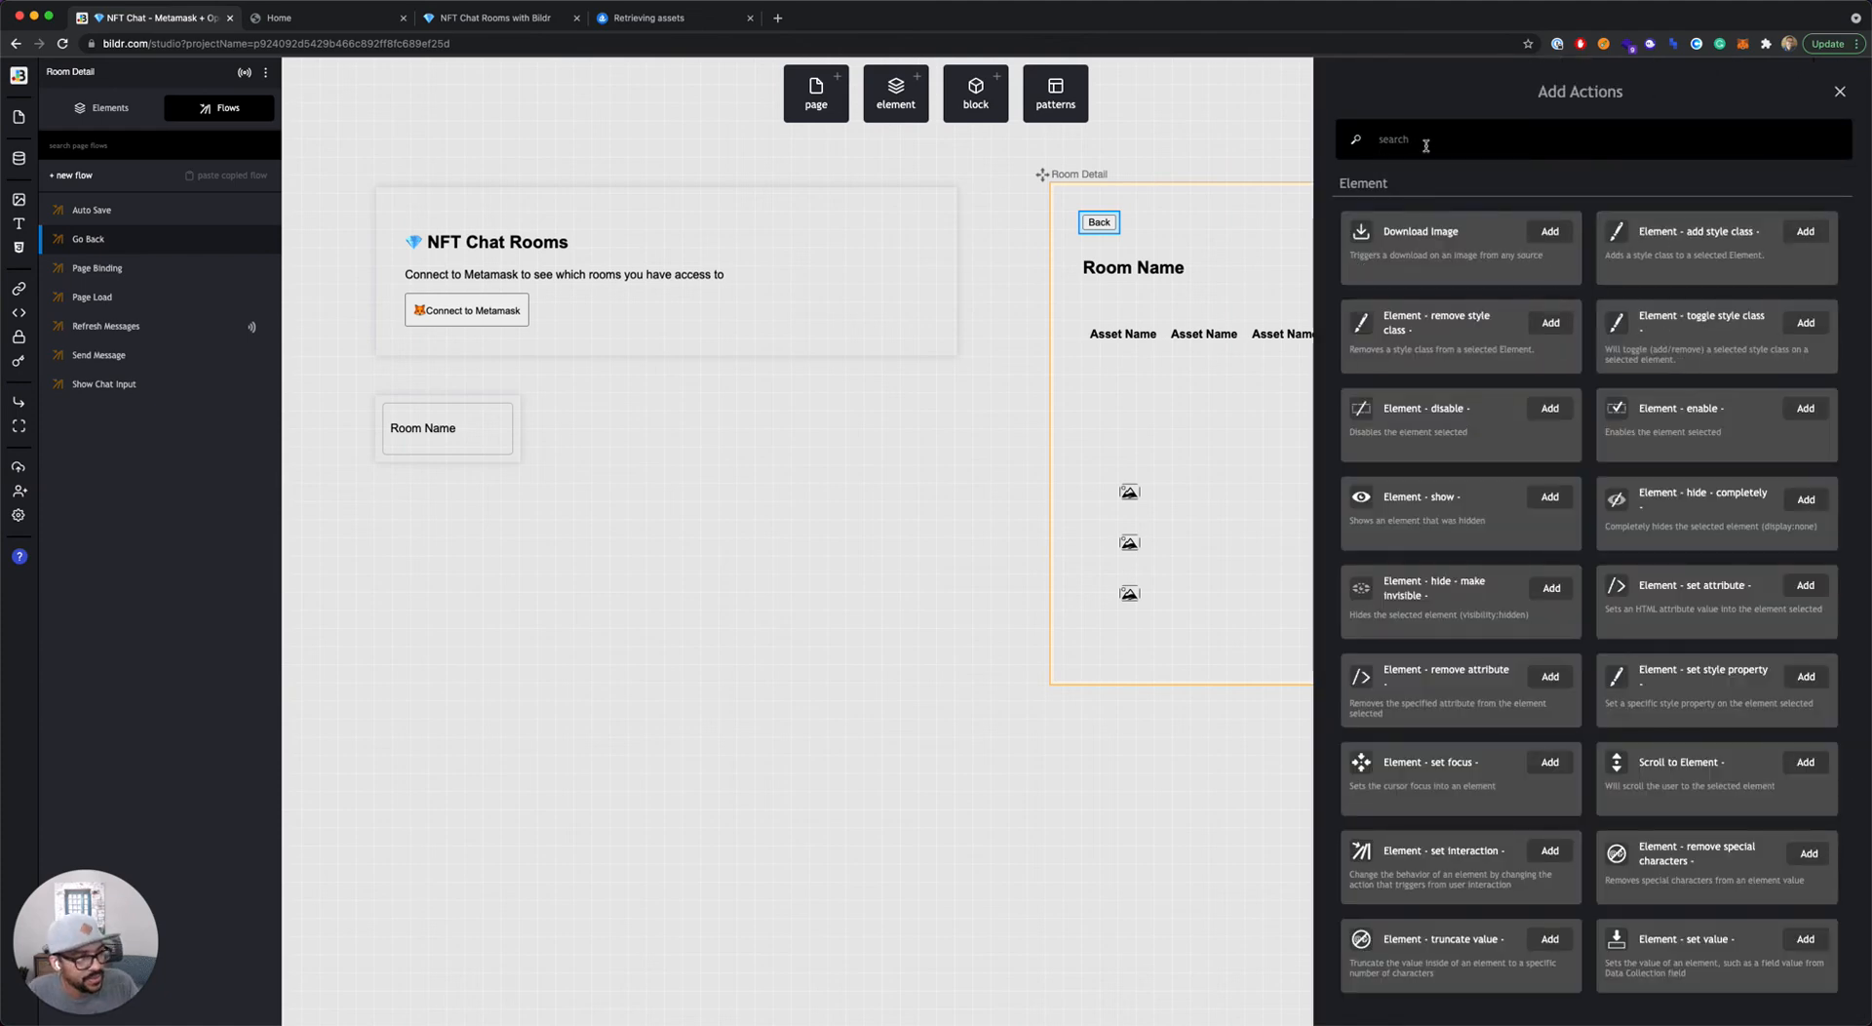
pyautogui.write('run flow')
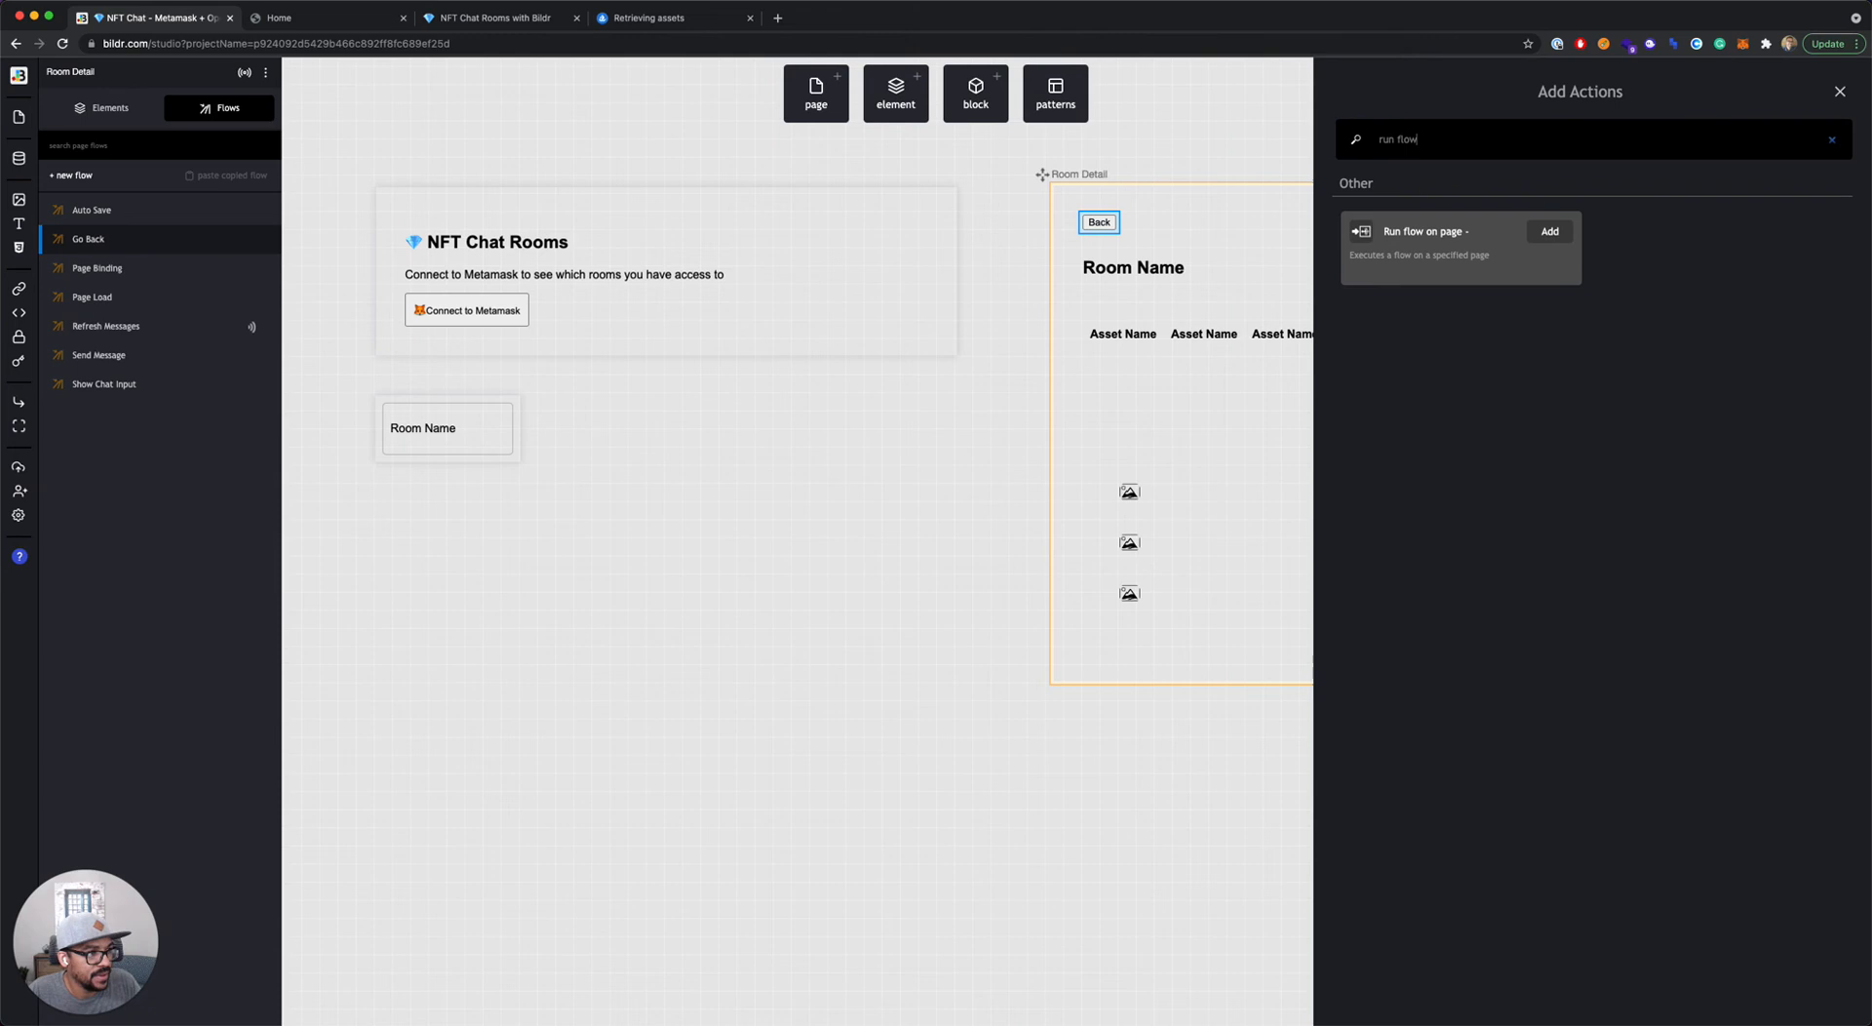
pyautogui.click(1549, 231)
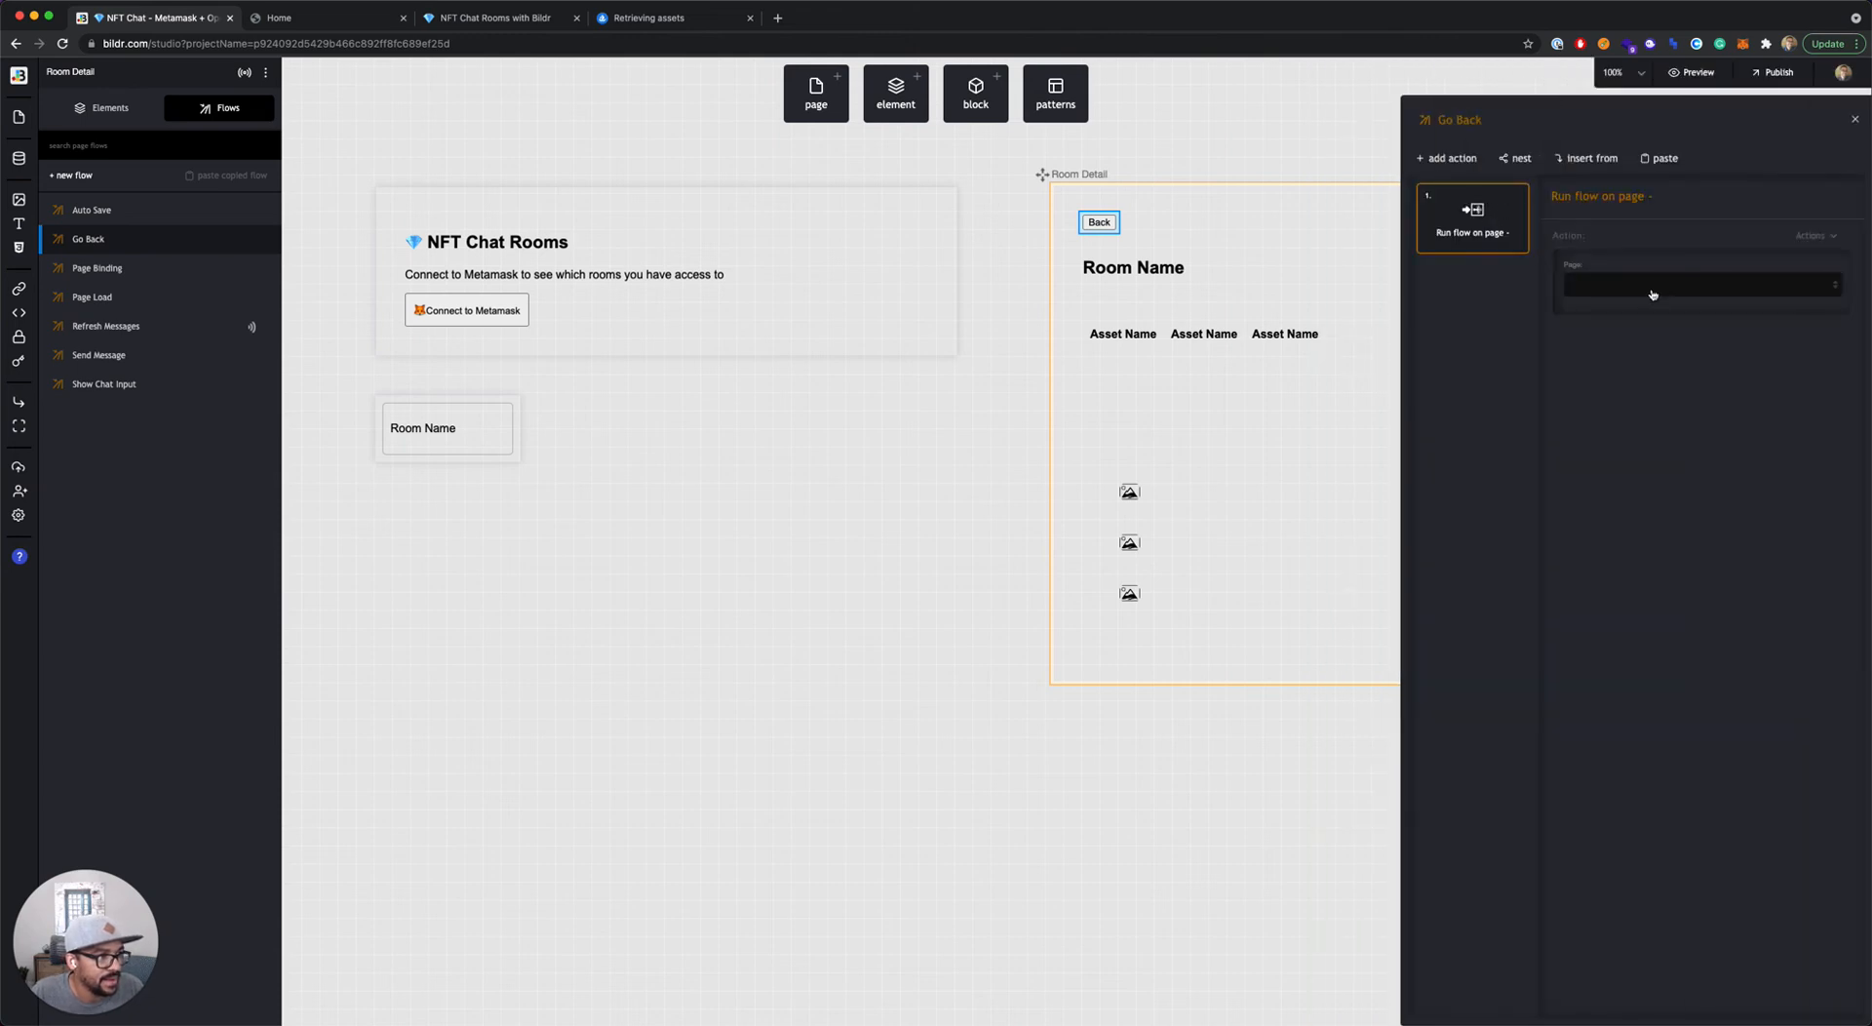
# Step: Configure the Run flow on page action to run the Close Room flow on the parent page Room Row
pyautogui.click(1649, 289)
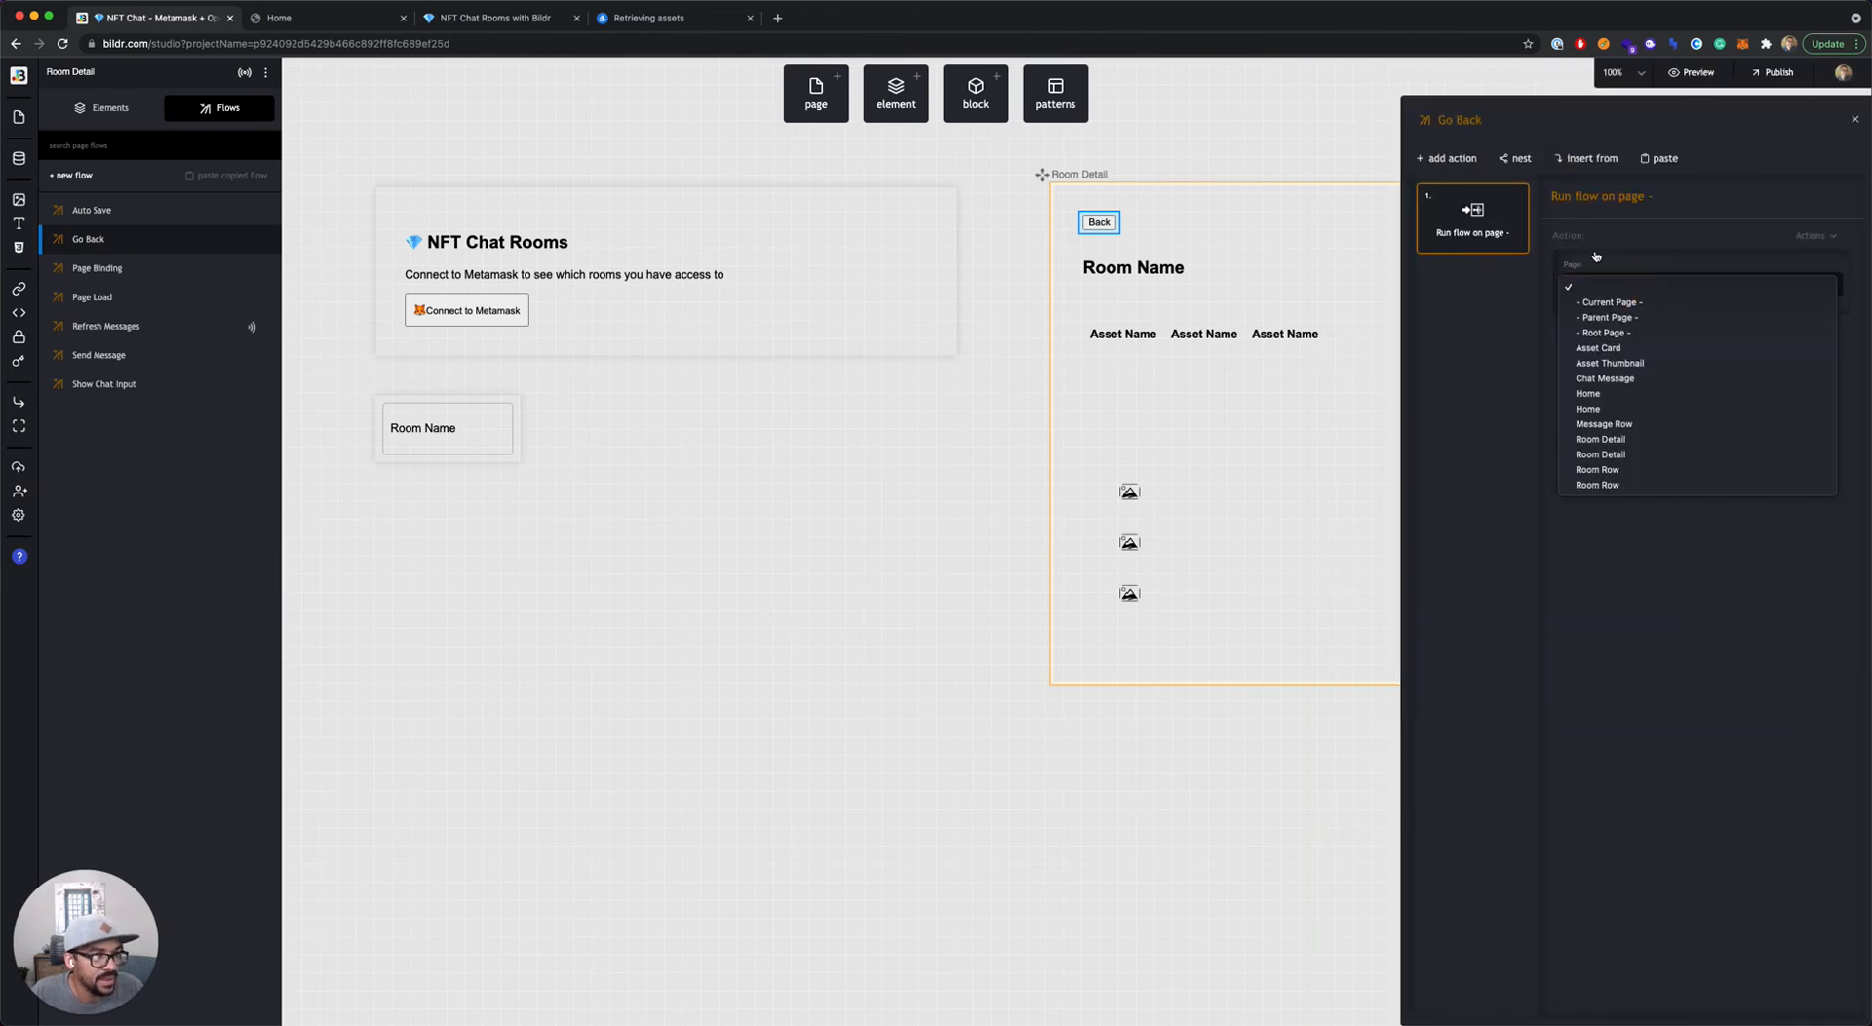
pyautogui.click(1489, 305)
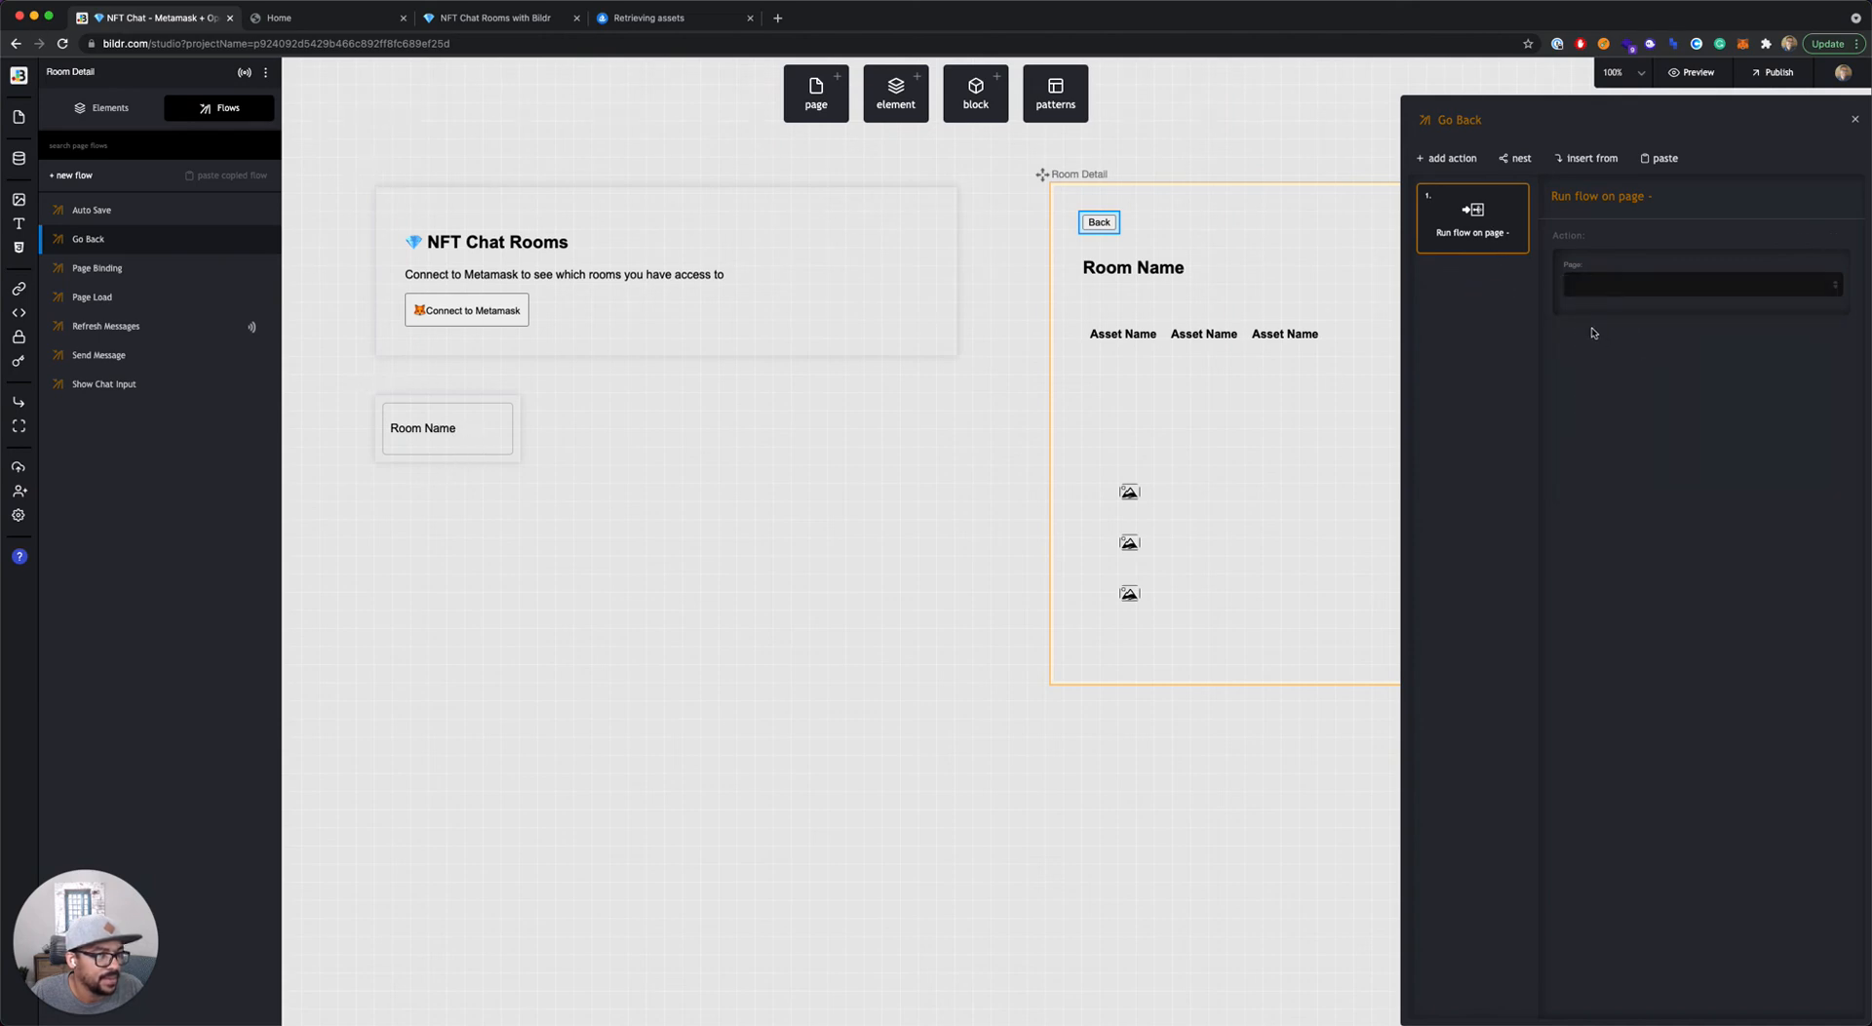
pyautogui.click(1621, 292)
pyautogui.click(1620, 318)
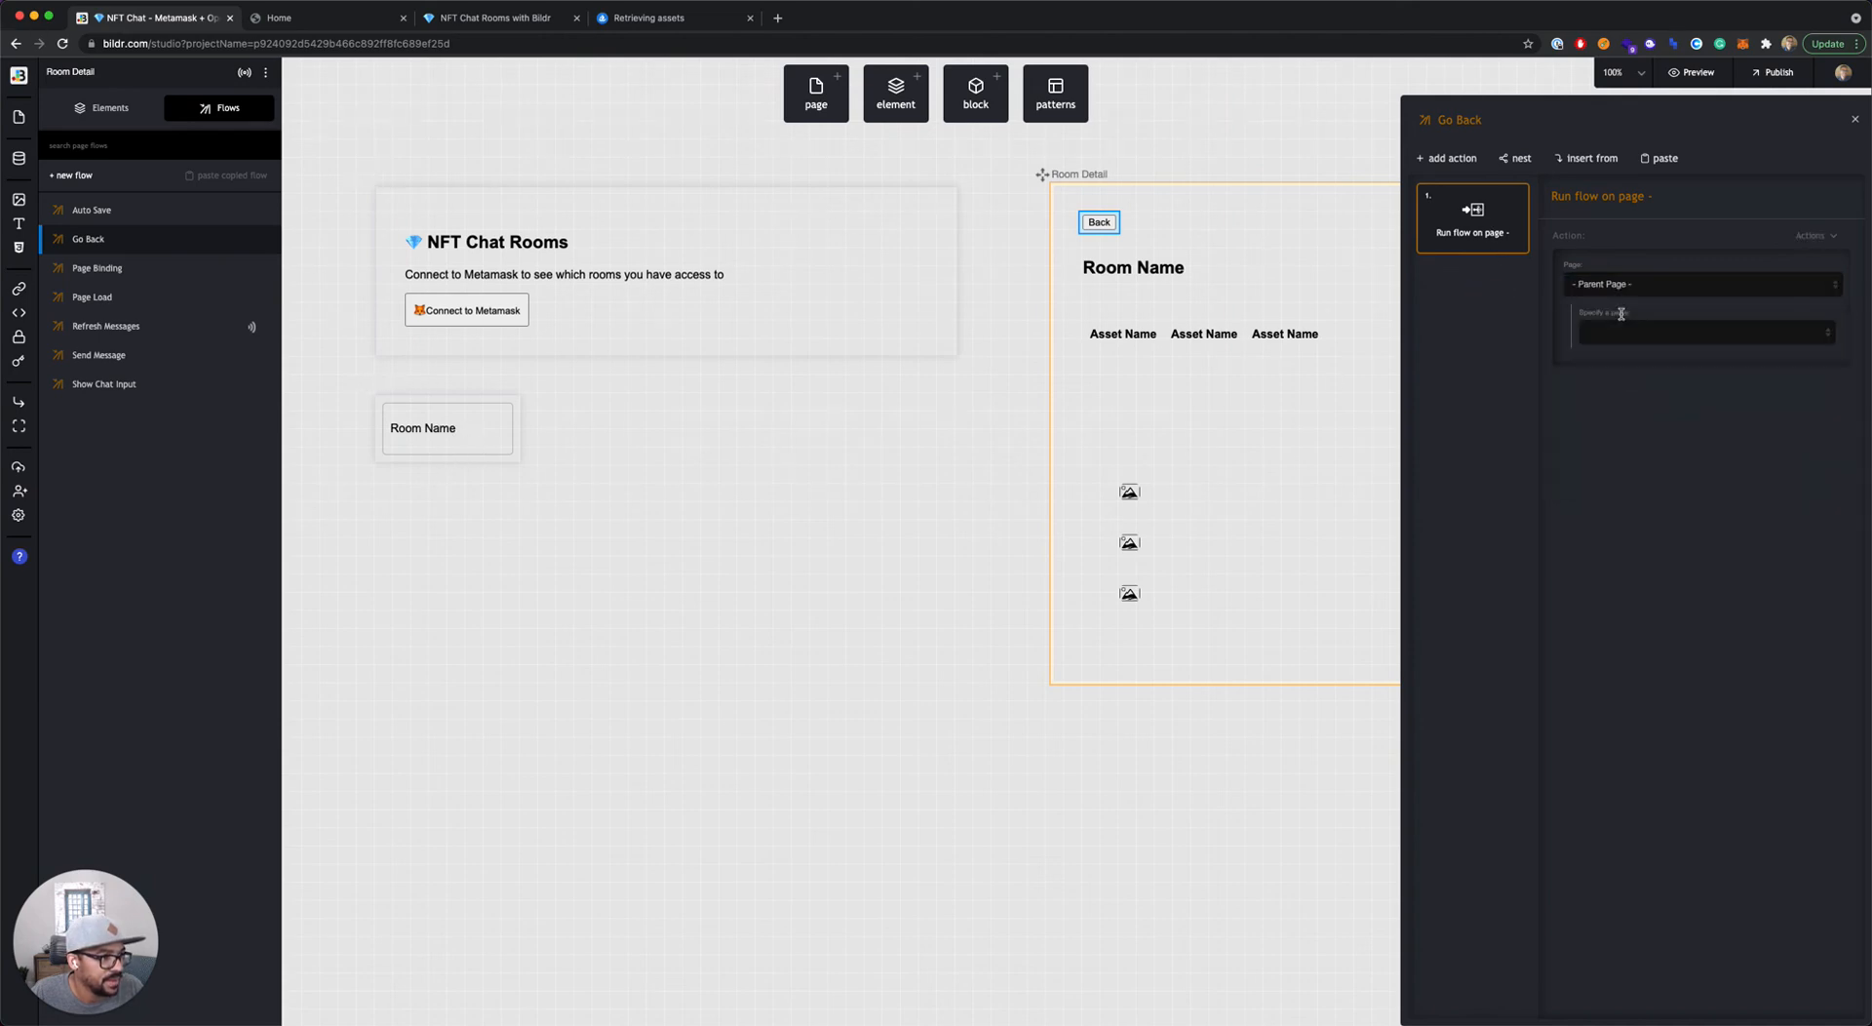
pyautogui.click(1619, 328)
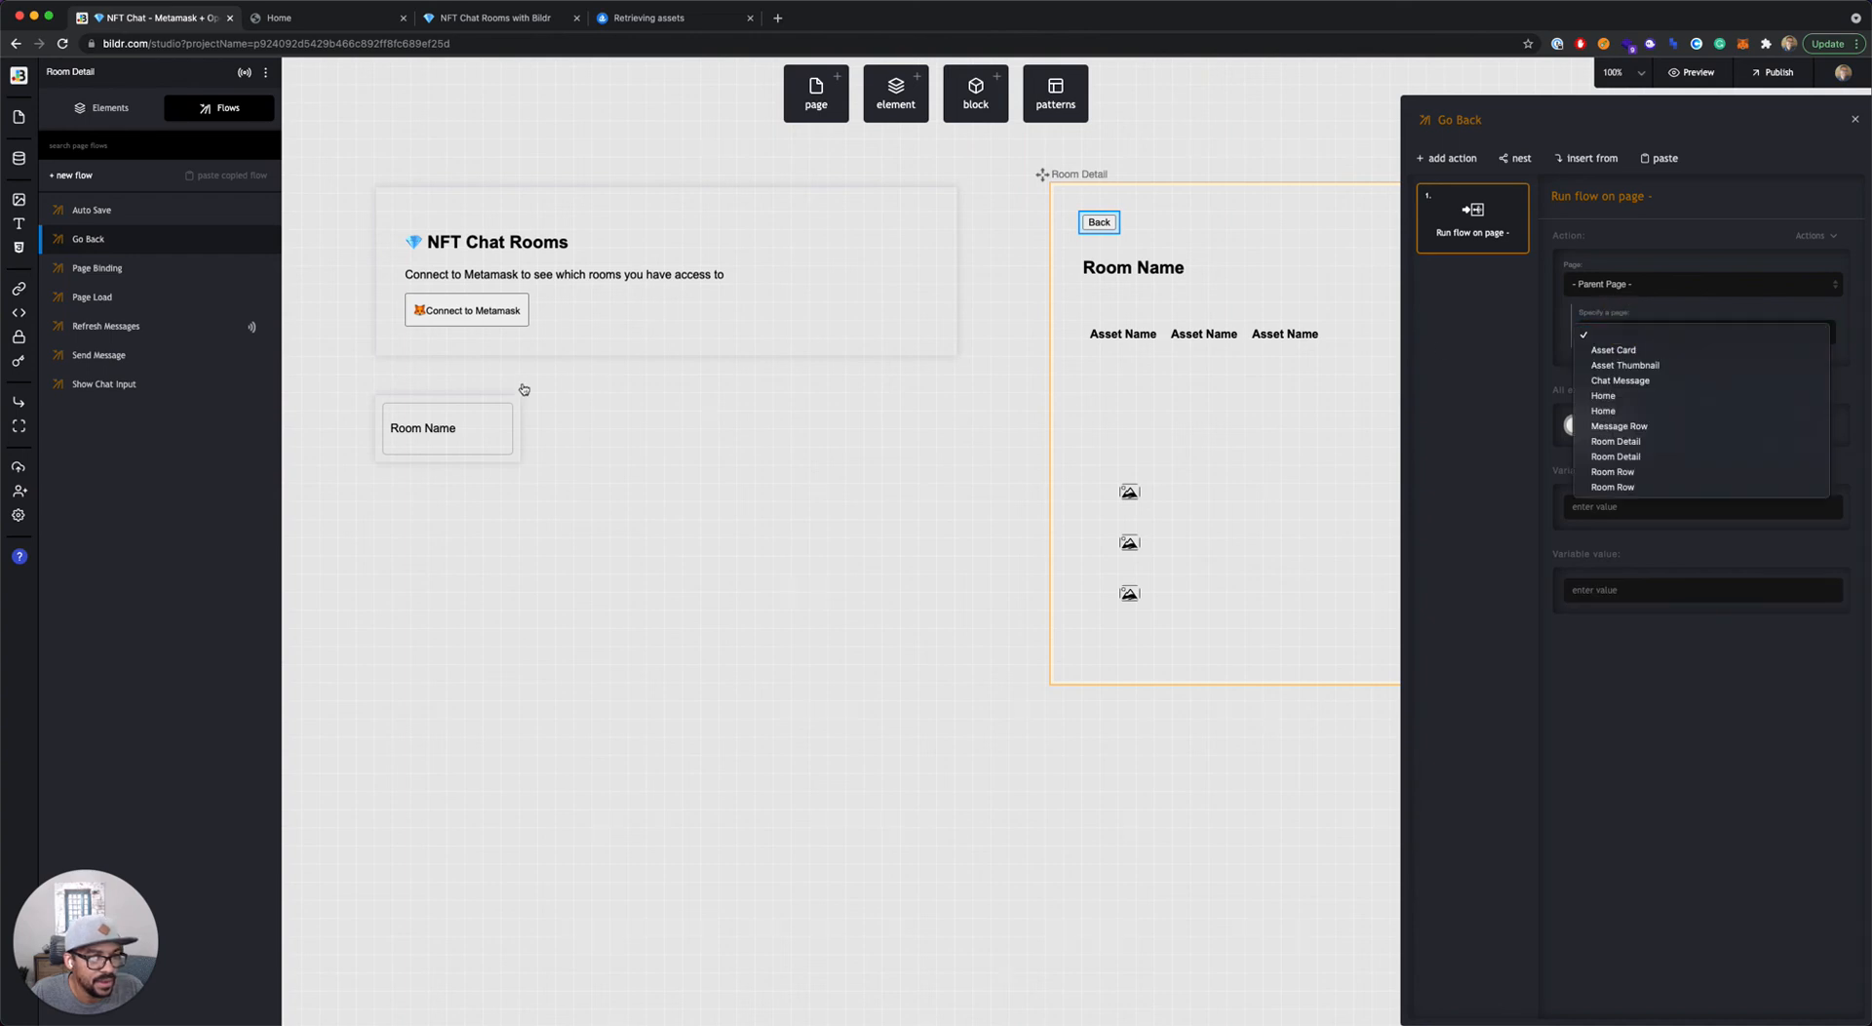
pyautogui.click(1496, 425)
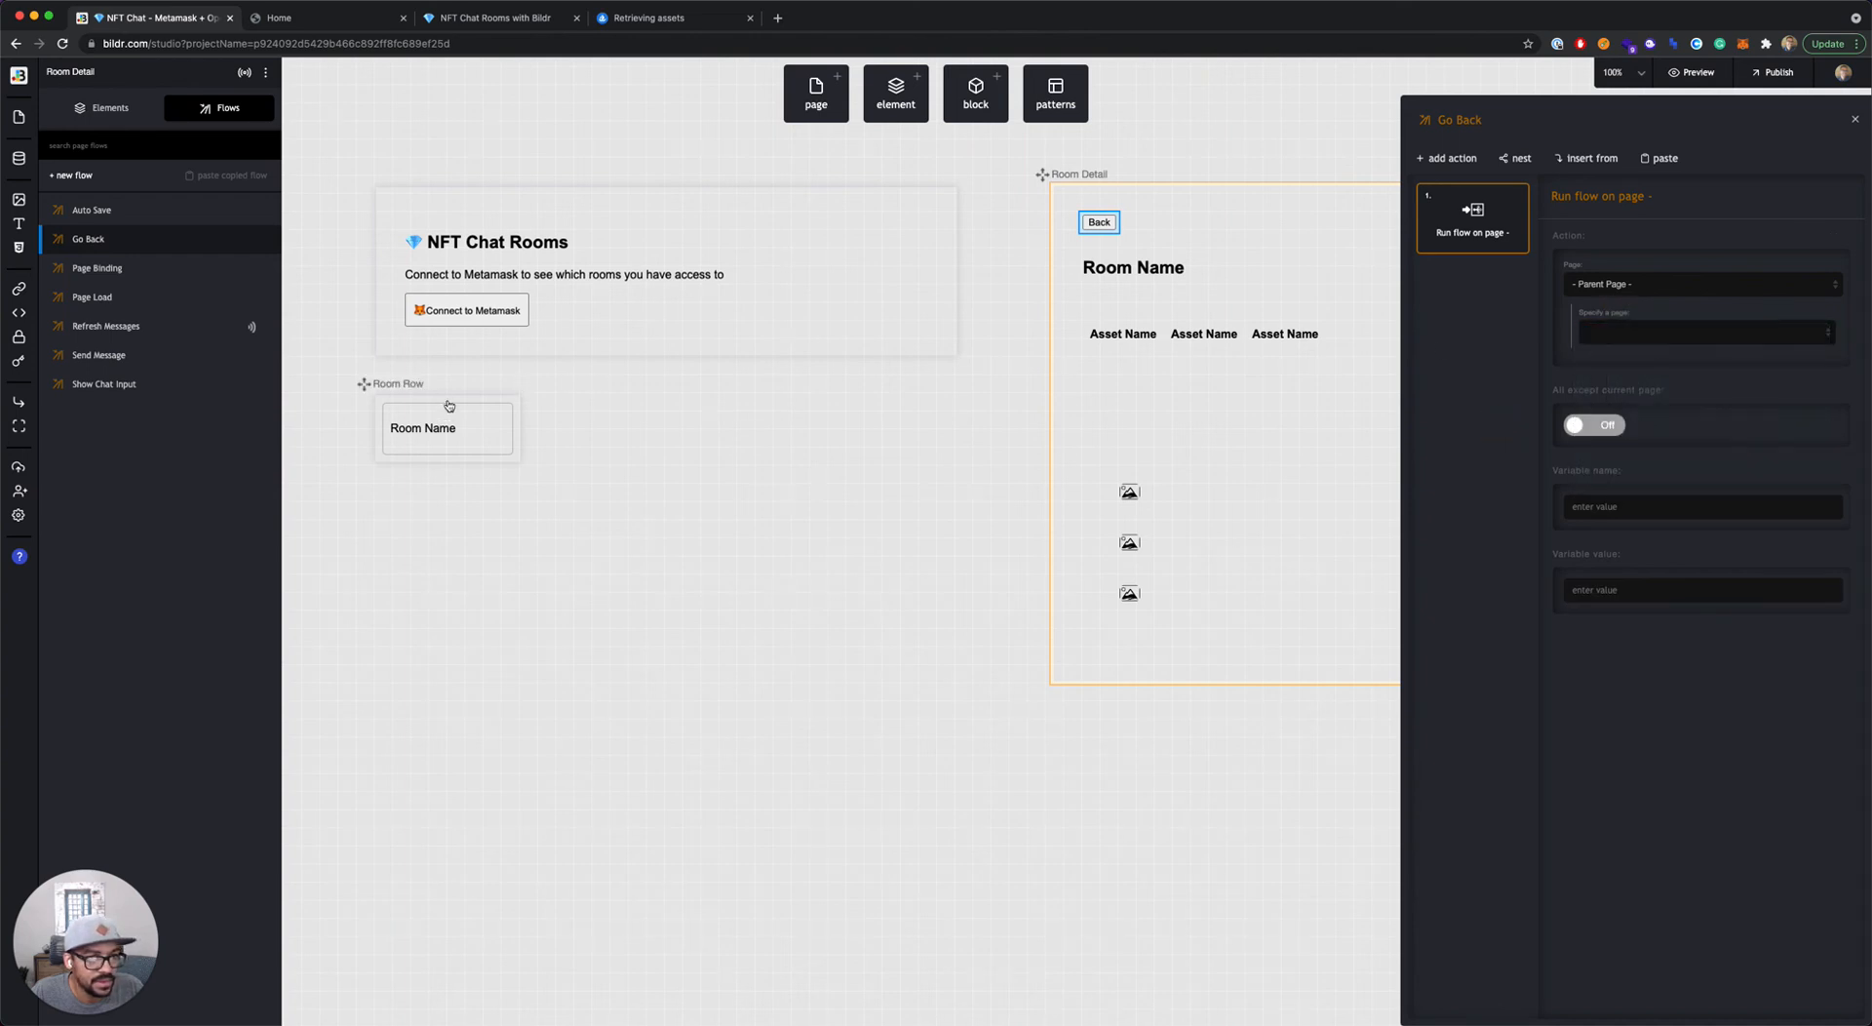
pyautogui.click(1606, 331)
pyautogui.click(1638, 487)
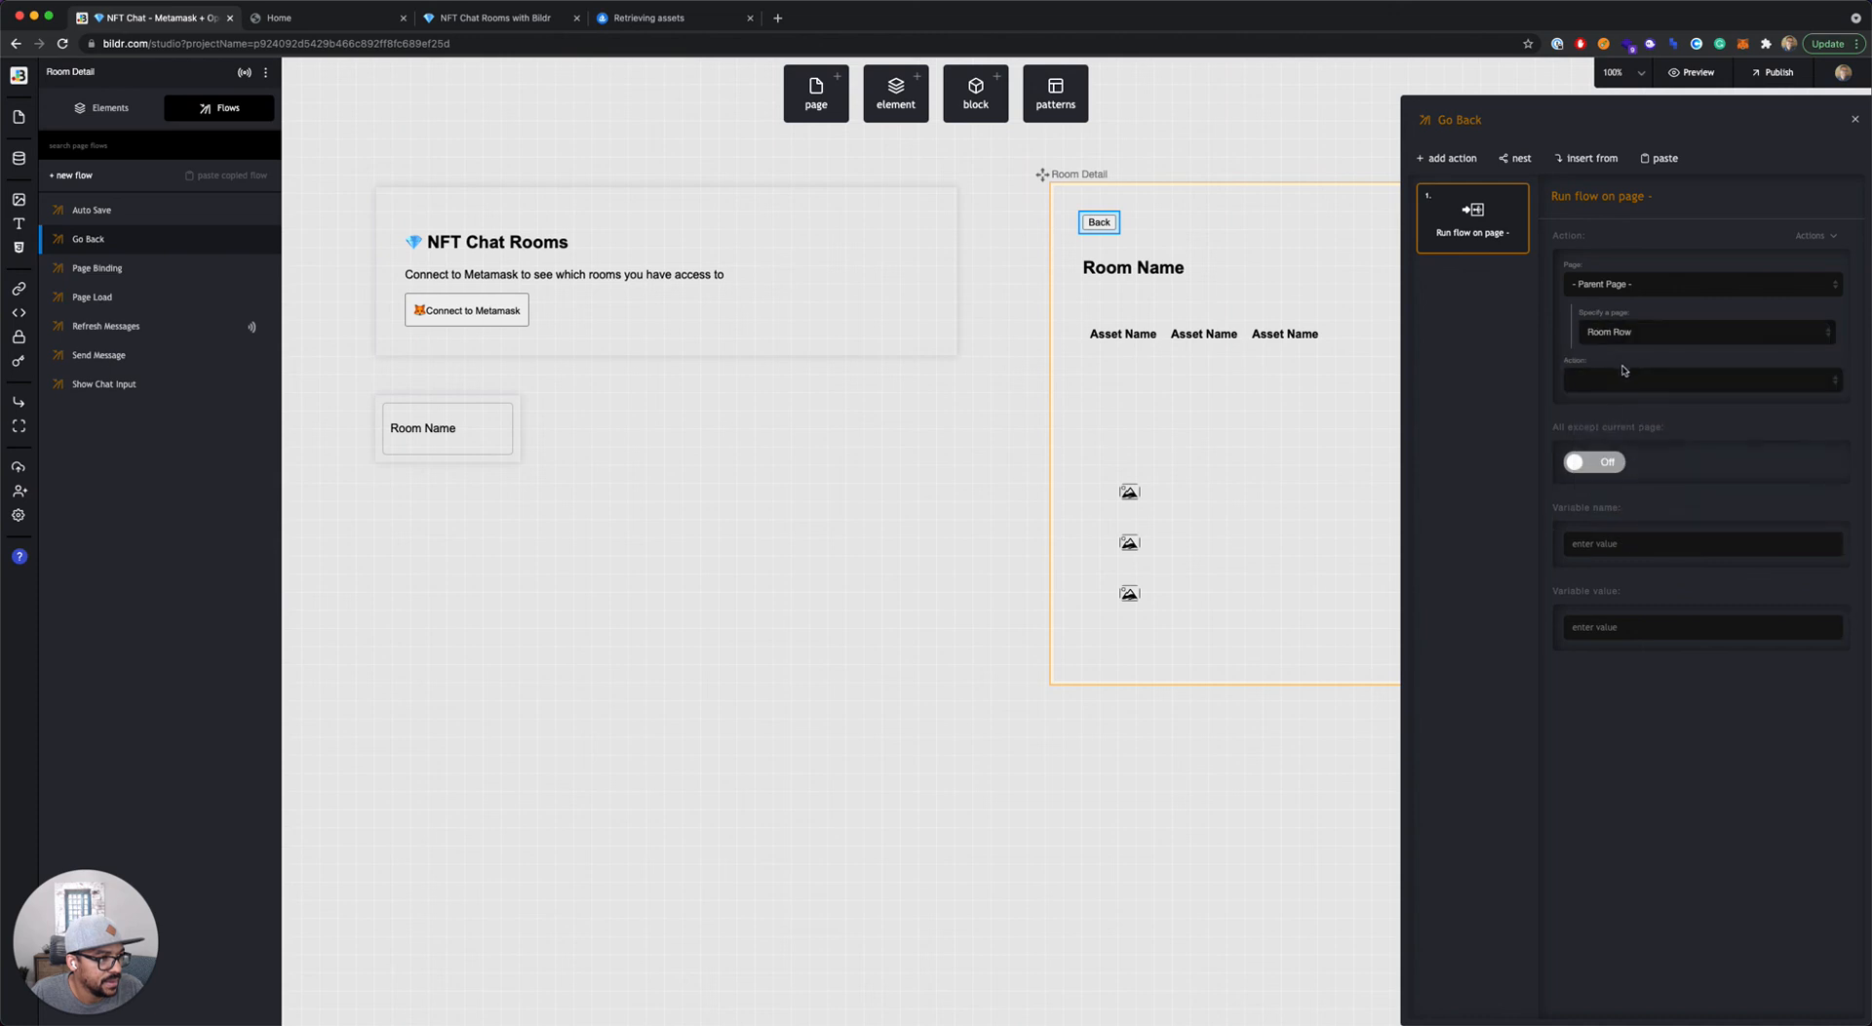
pyautogui.click(1604, 380)
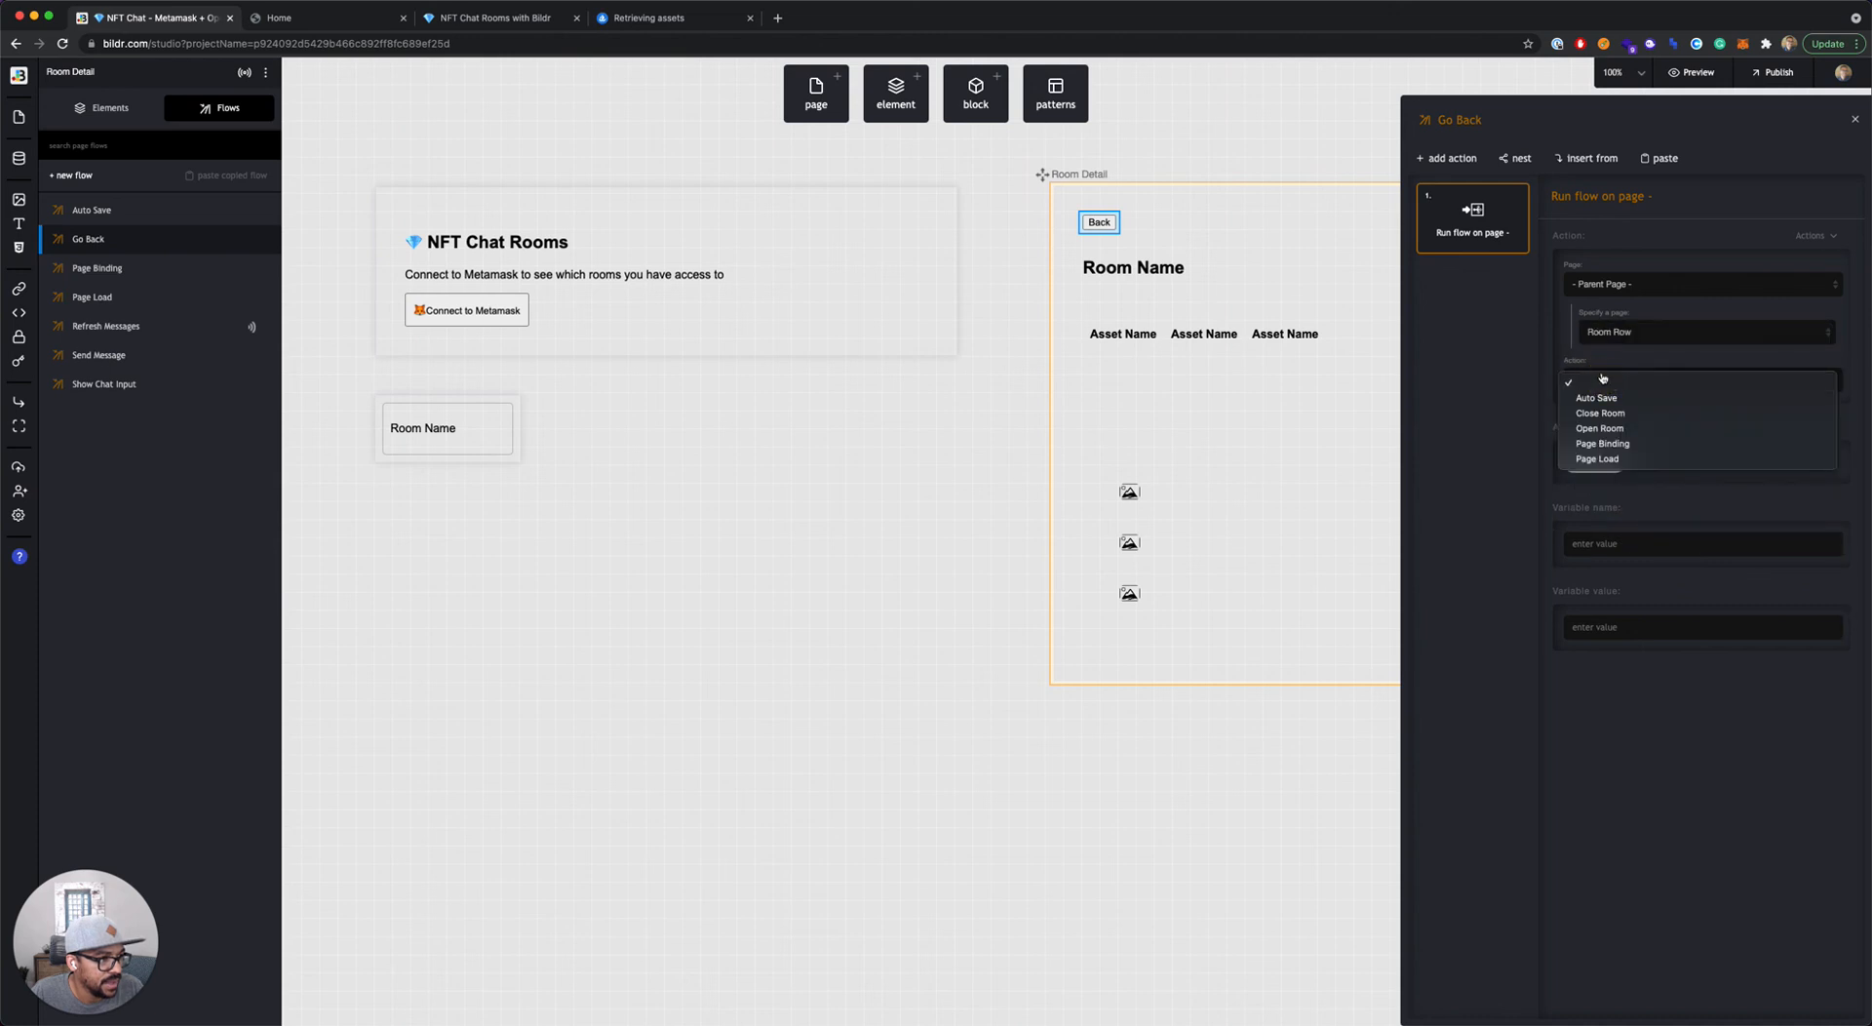
pyautogui.click(1632, 420)
# Step: Switch to the published chat app, go back from the GalacticApes room and open the Bad Bunnies NFT room
pyautogui.hotkey('ctrl', 'Tab')
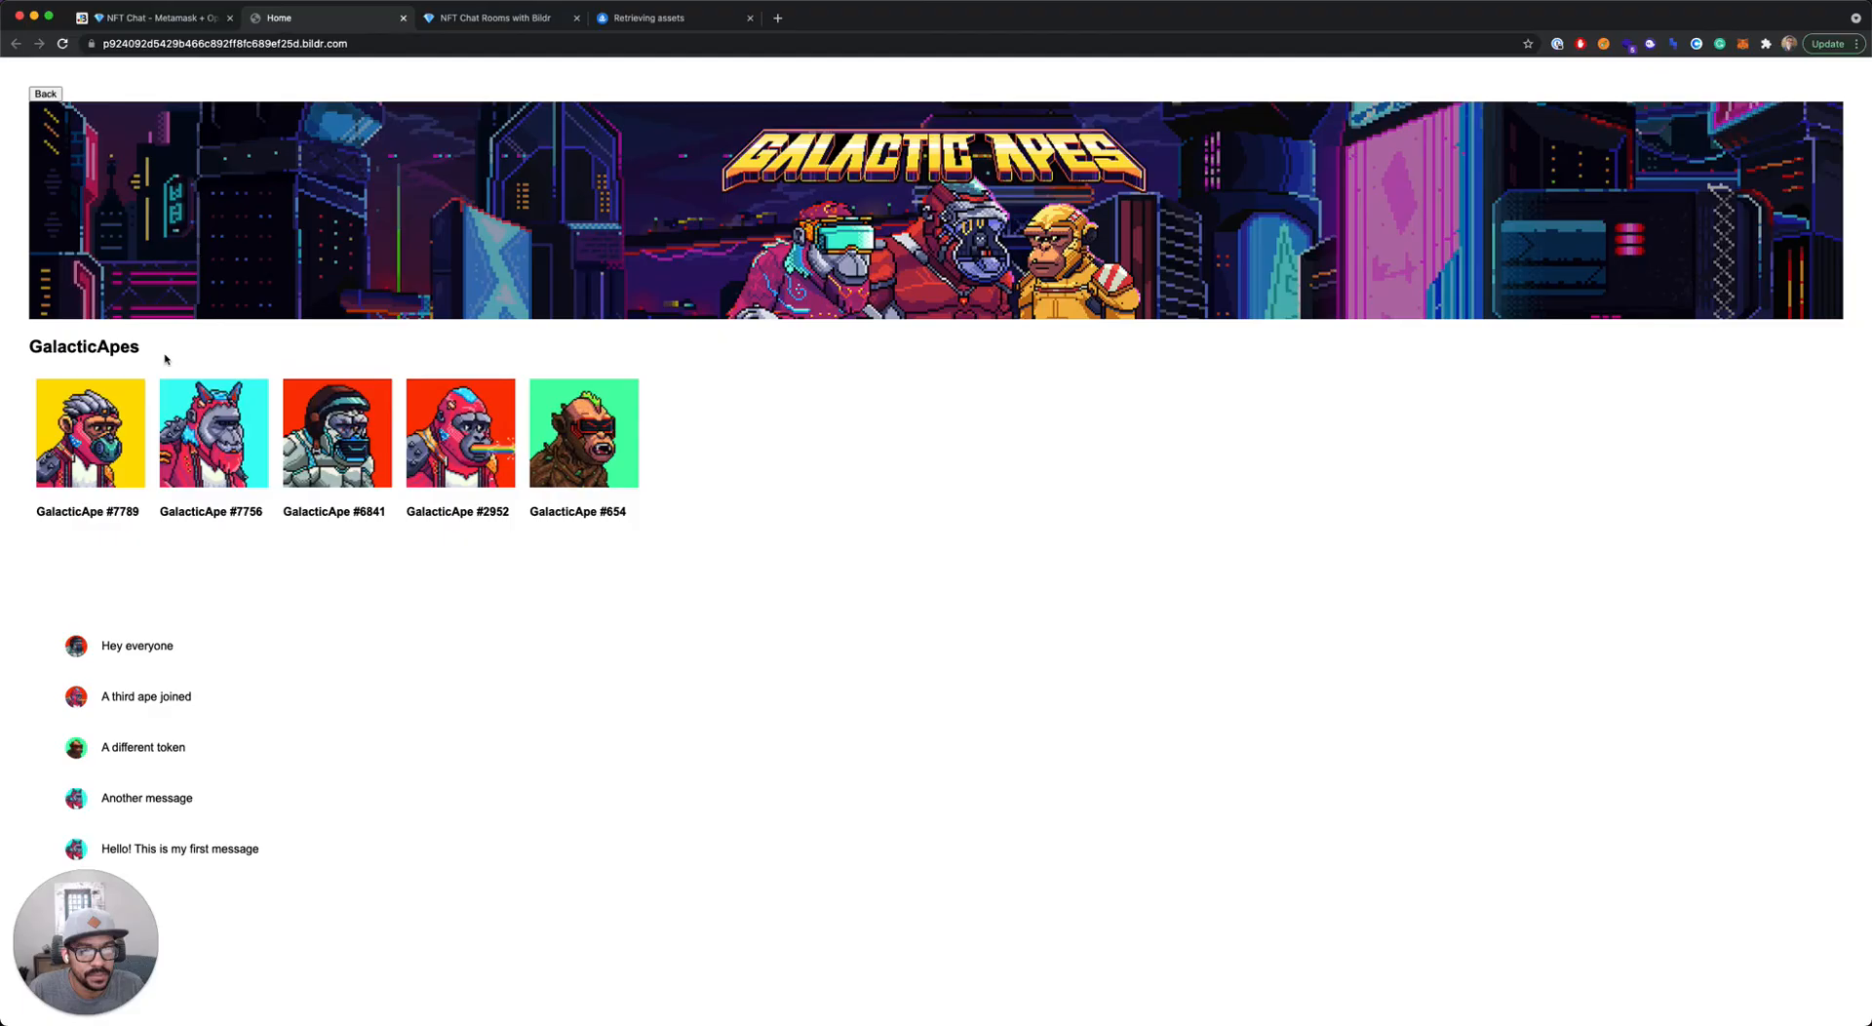
pyautogui.click(45, 95)
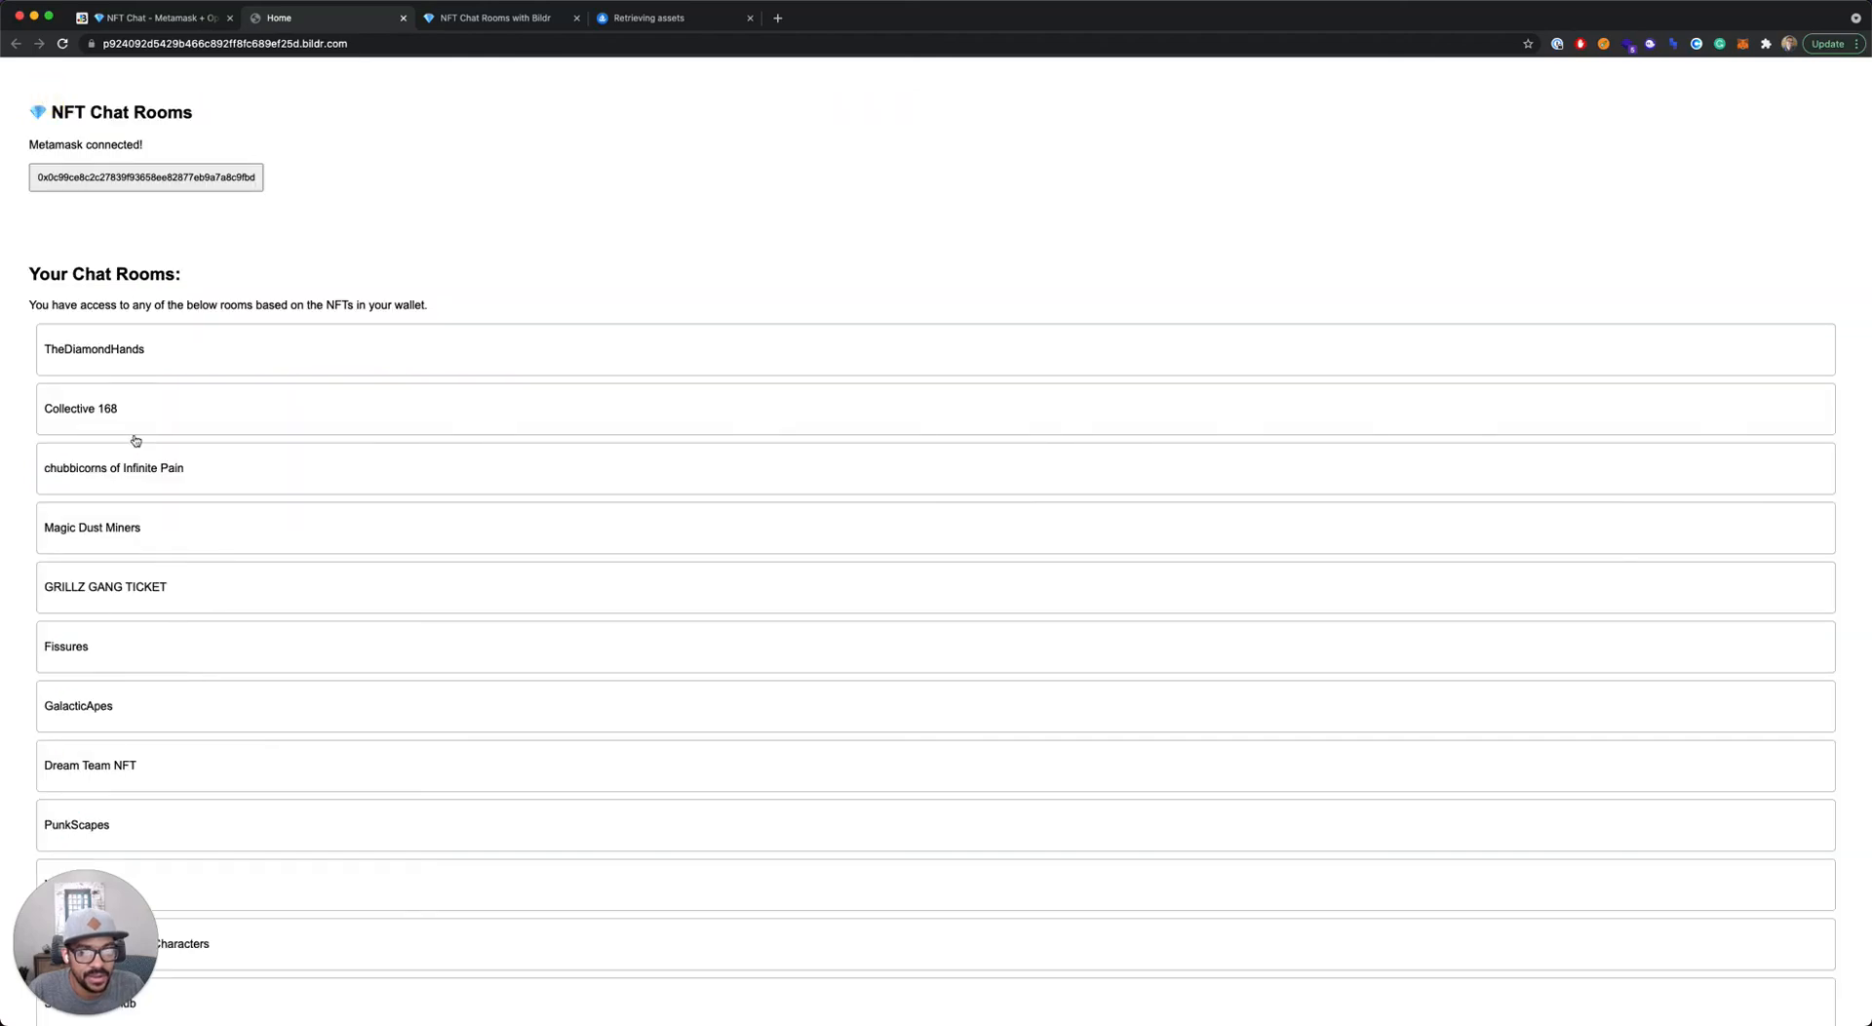
pyautogui.scroll(-4, 135, 441)
pyautogui.scroll(-6, 137, 449)
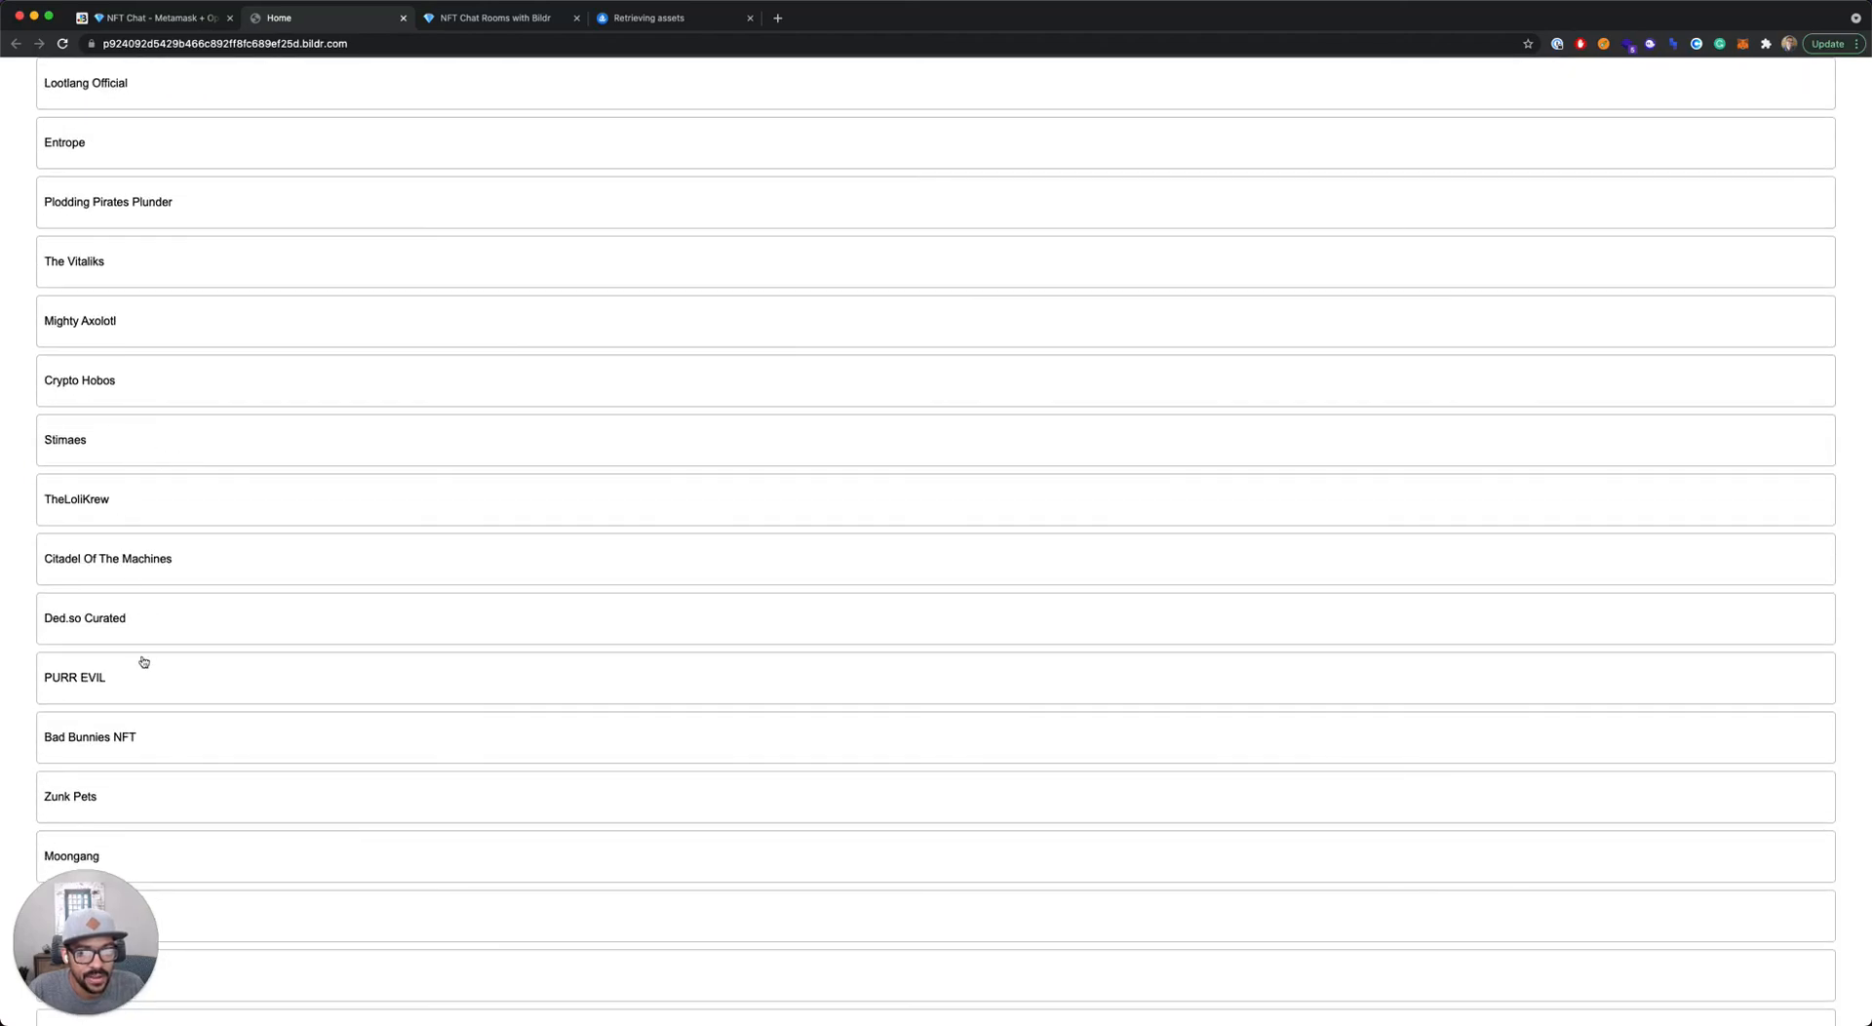
pyautogui.click(137, 723)
pyautogui.click(126, 733)
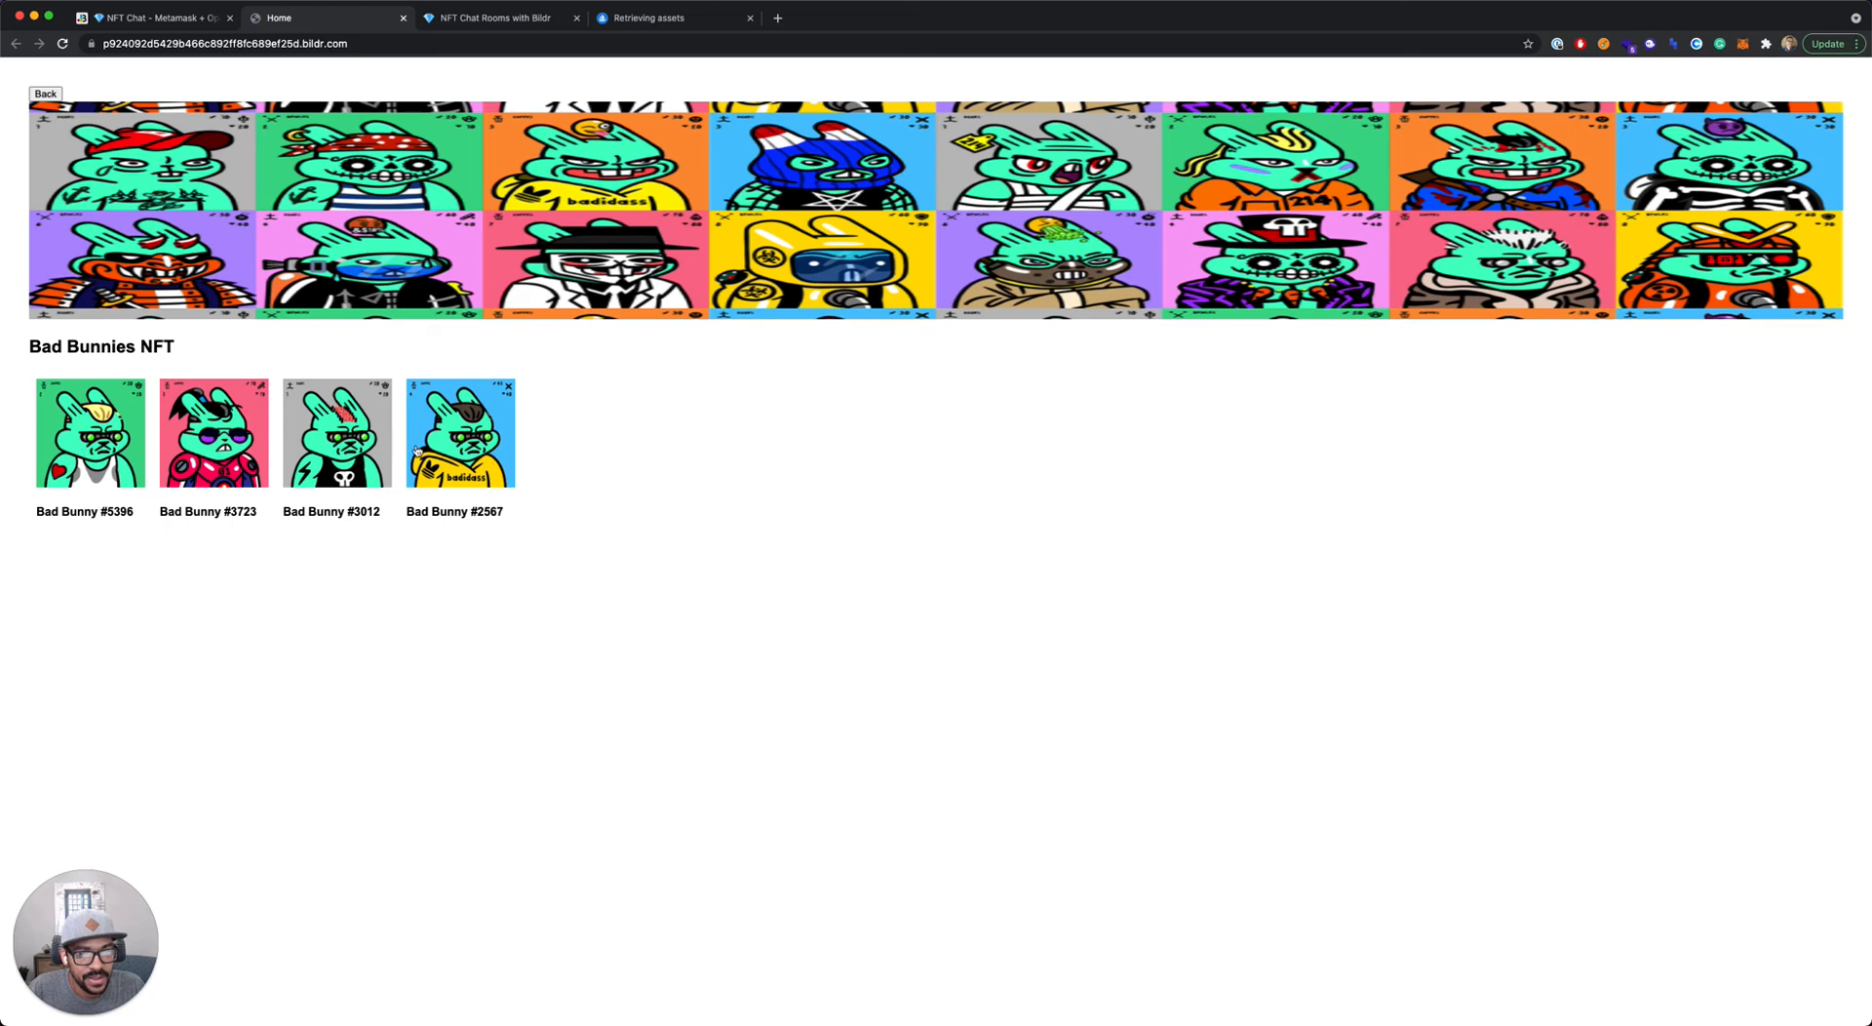
# Step: Choose Bad Bunny #3723 as the chatting asset and send the message "My first bunny message"
pyautogui.click(215, 450)
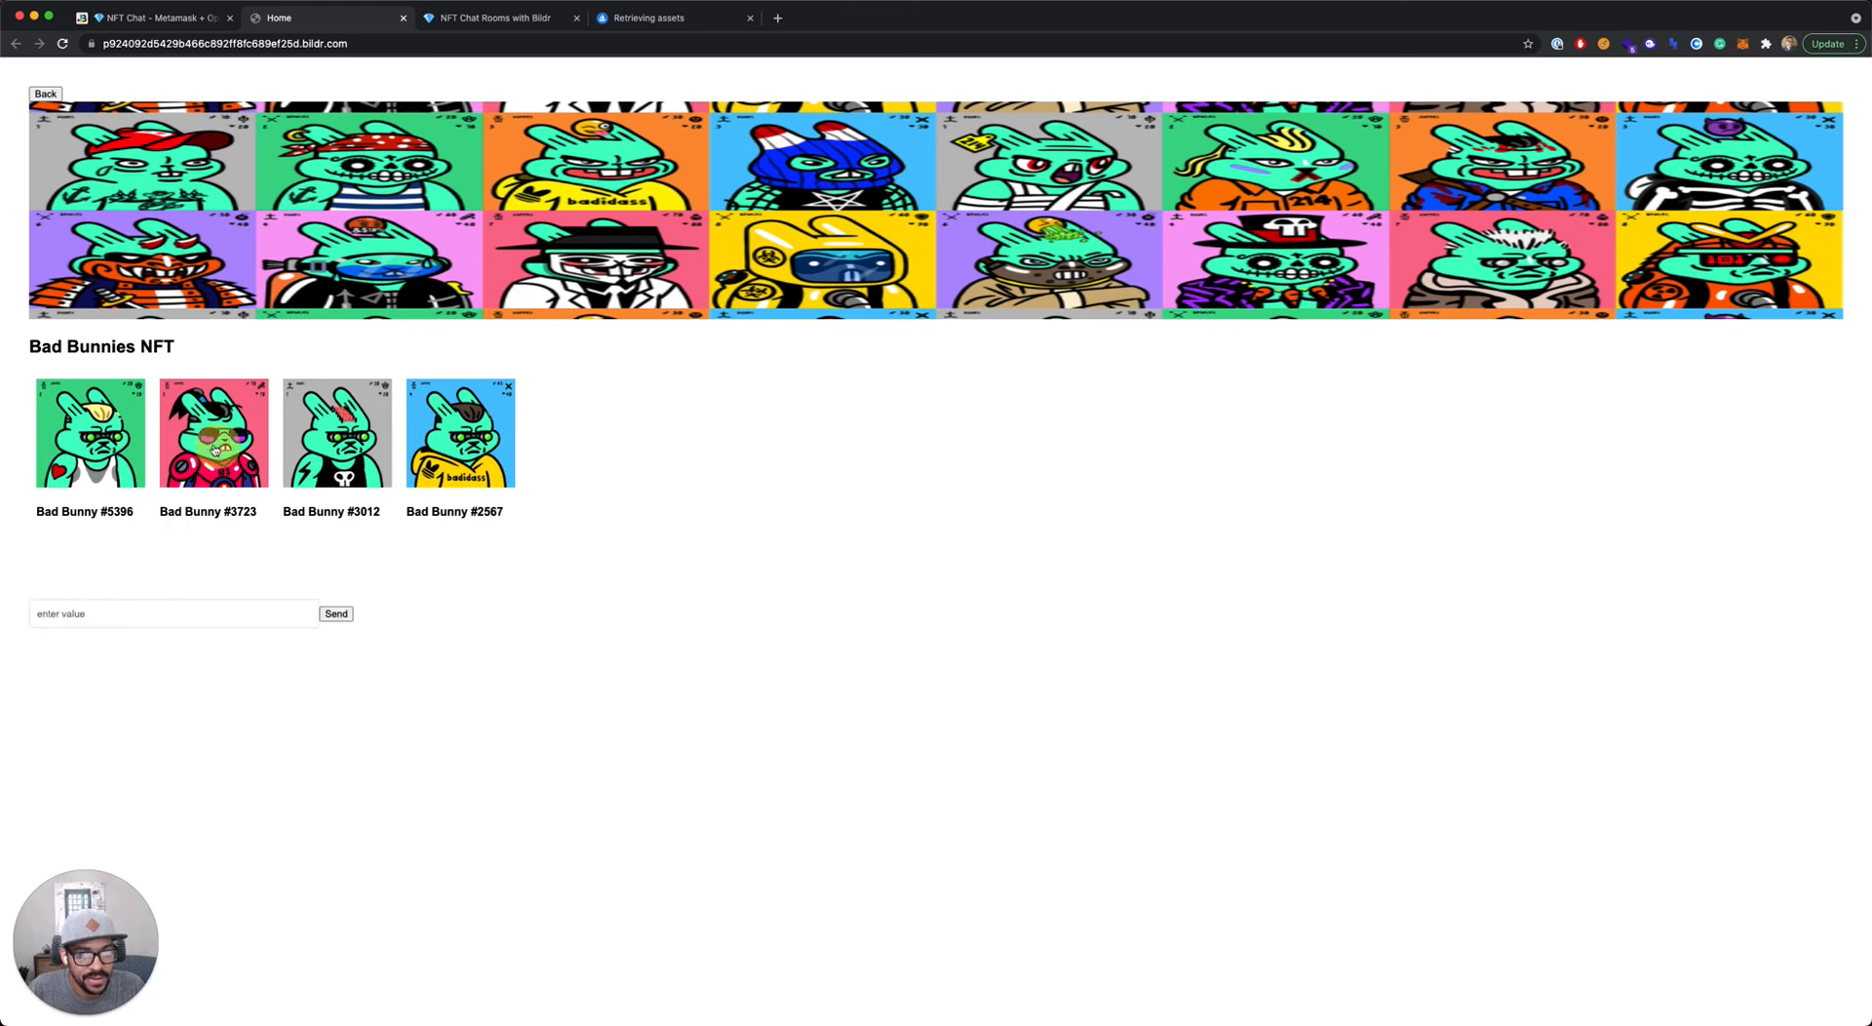
pyautogui.click(132, 615)
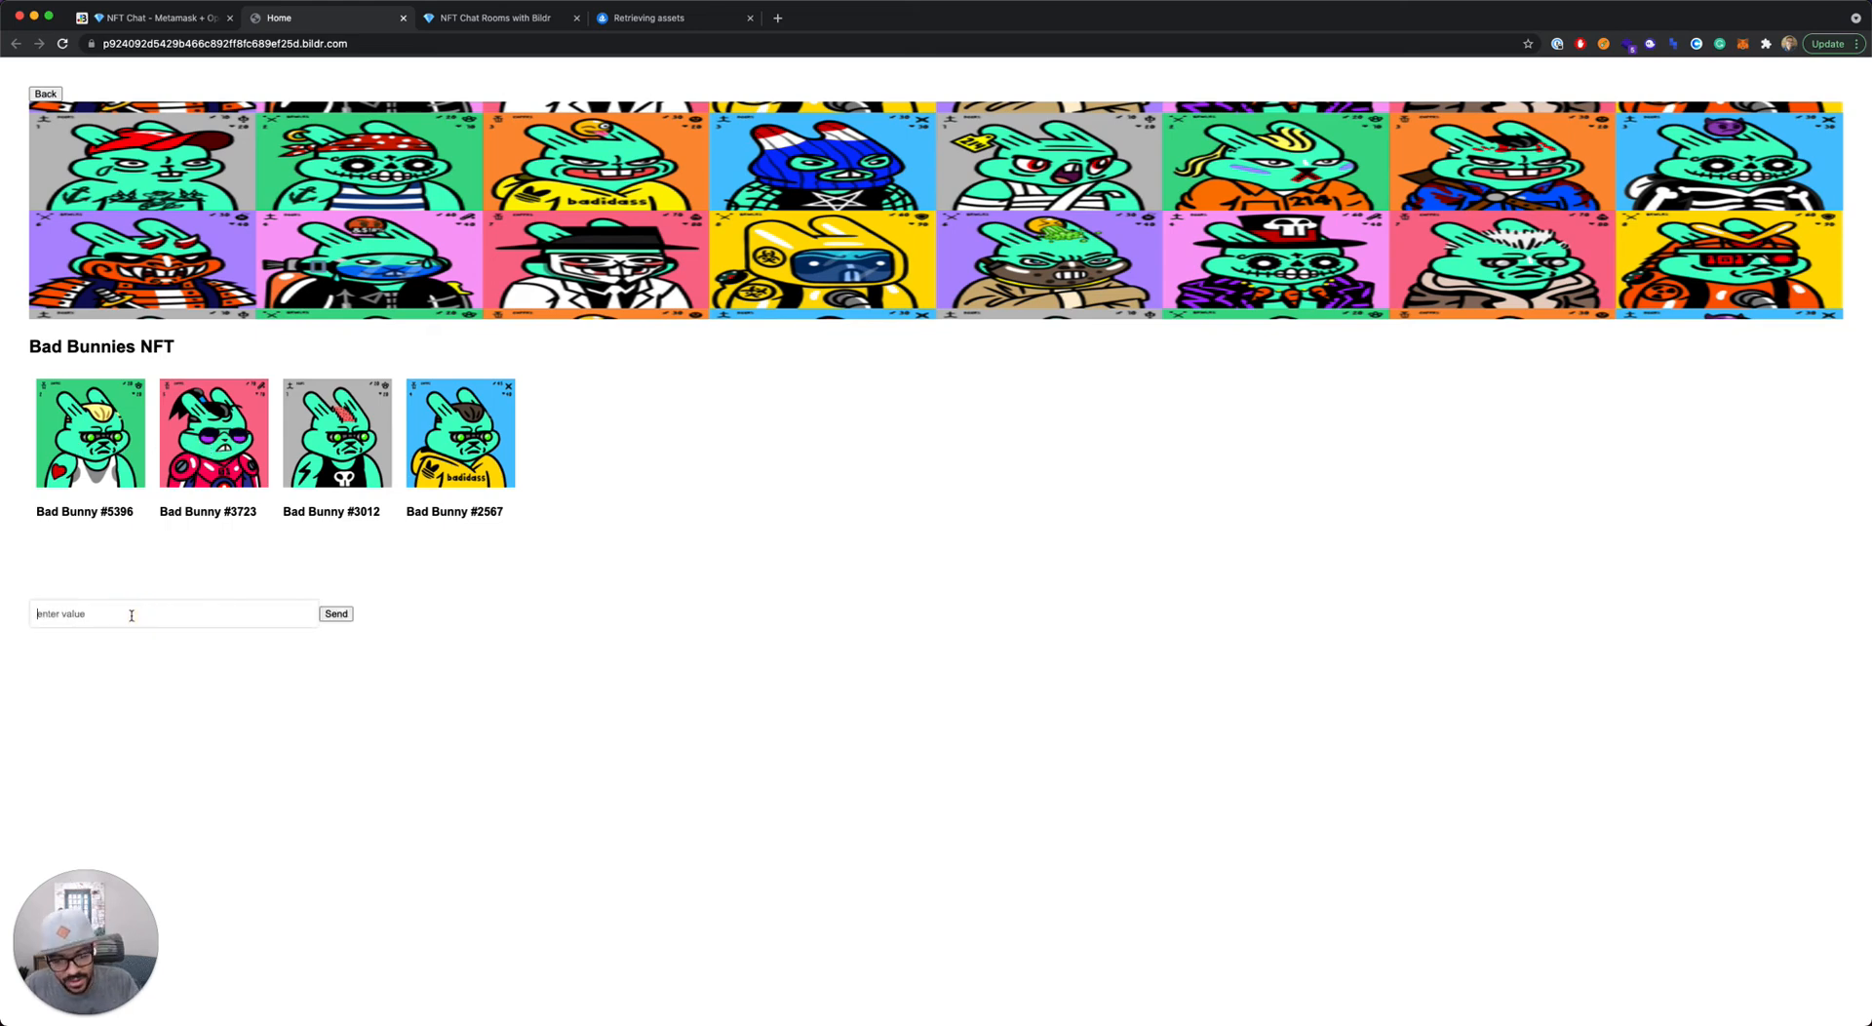
pyautogui.write('My first bunny message')
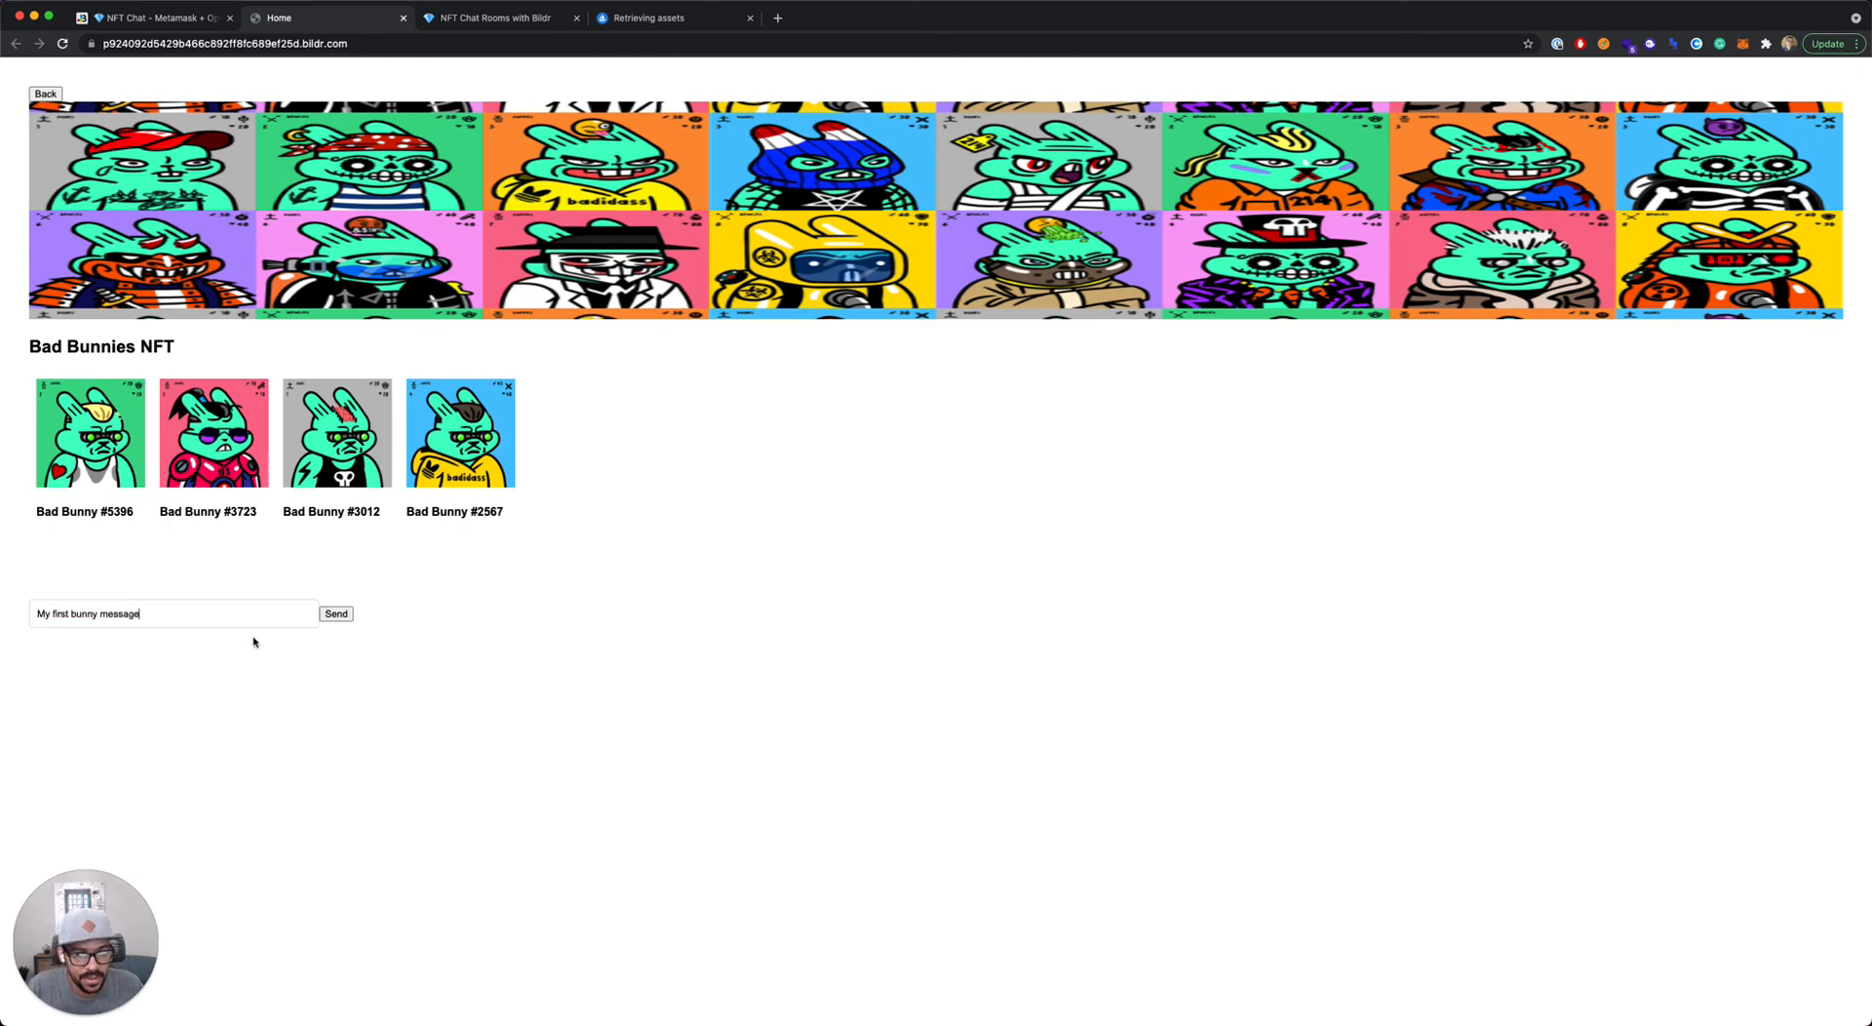
pyautogui.click(335, 613)
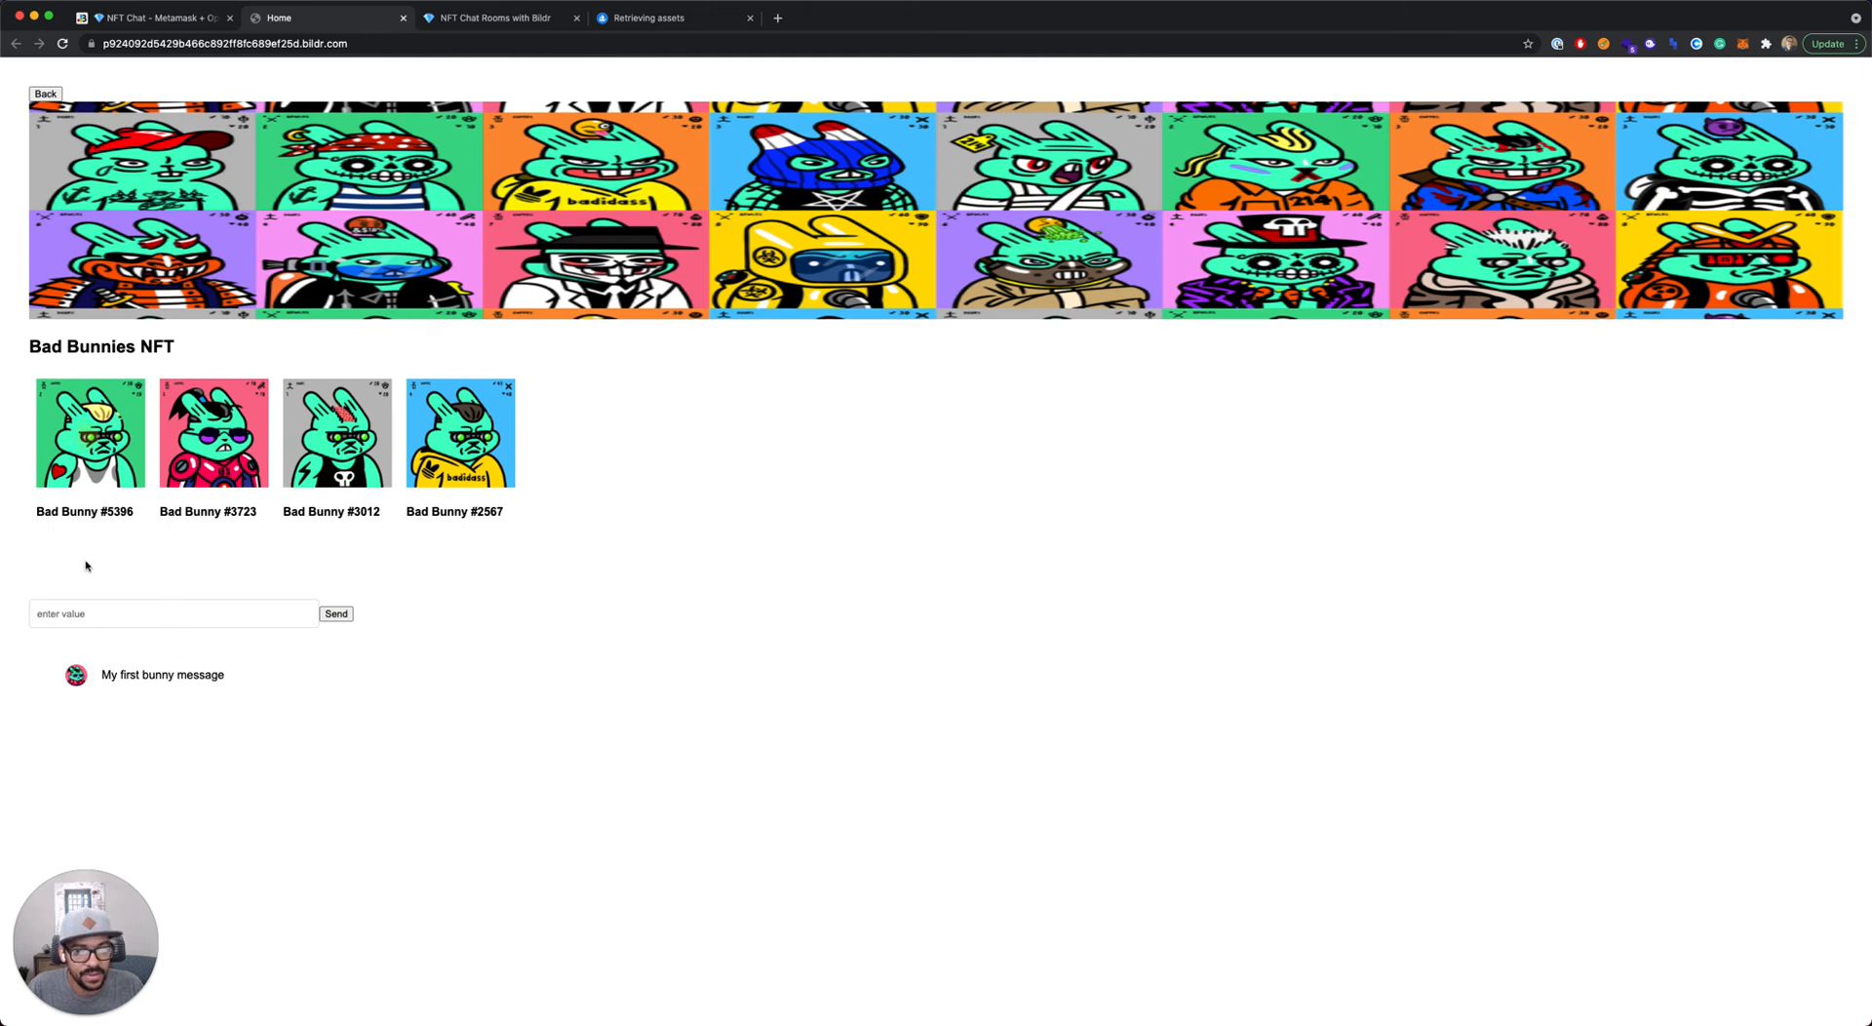
# Step: Send the message "Another bunny joined" as Bad Bunny #5396
pyautogui.click(57, 615)
pyautogui.write('Another bunny joined')
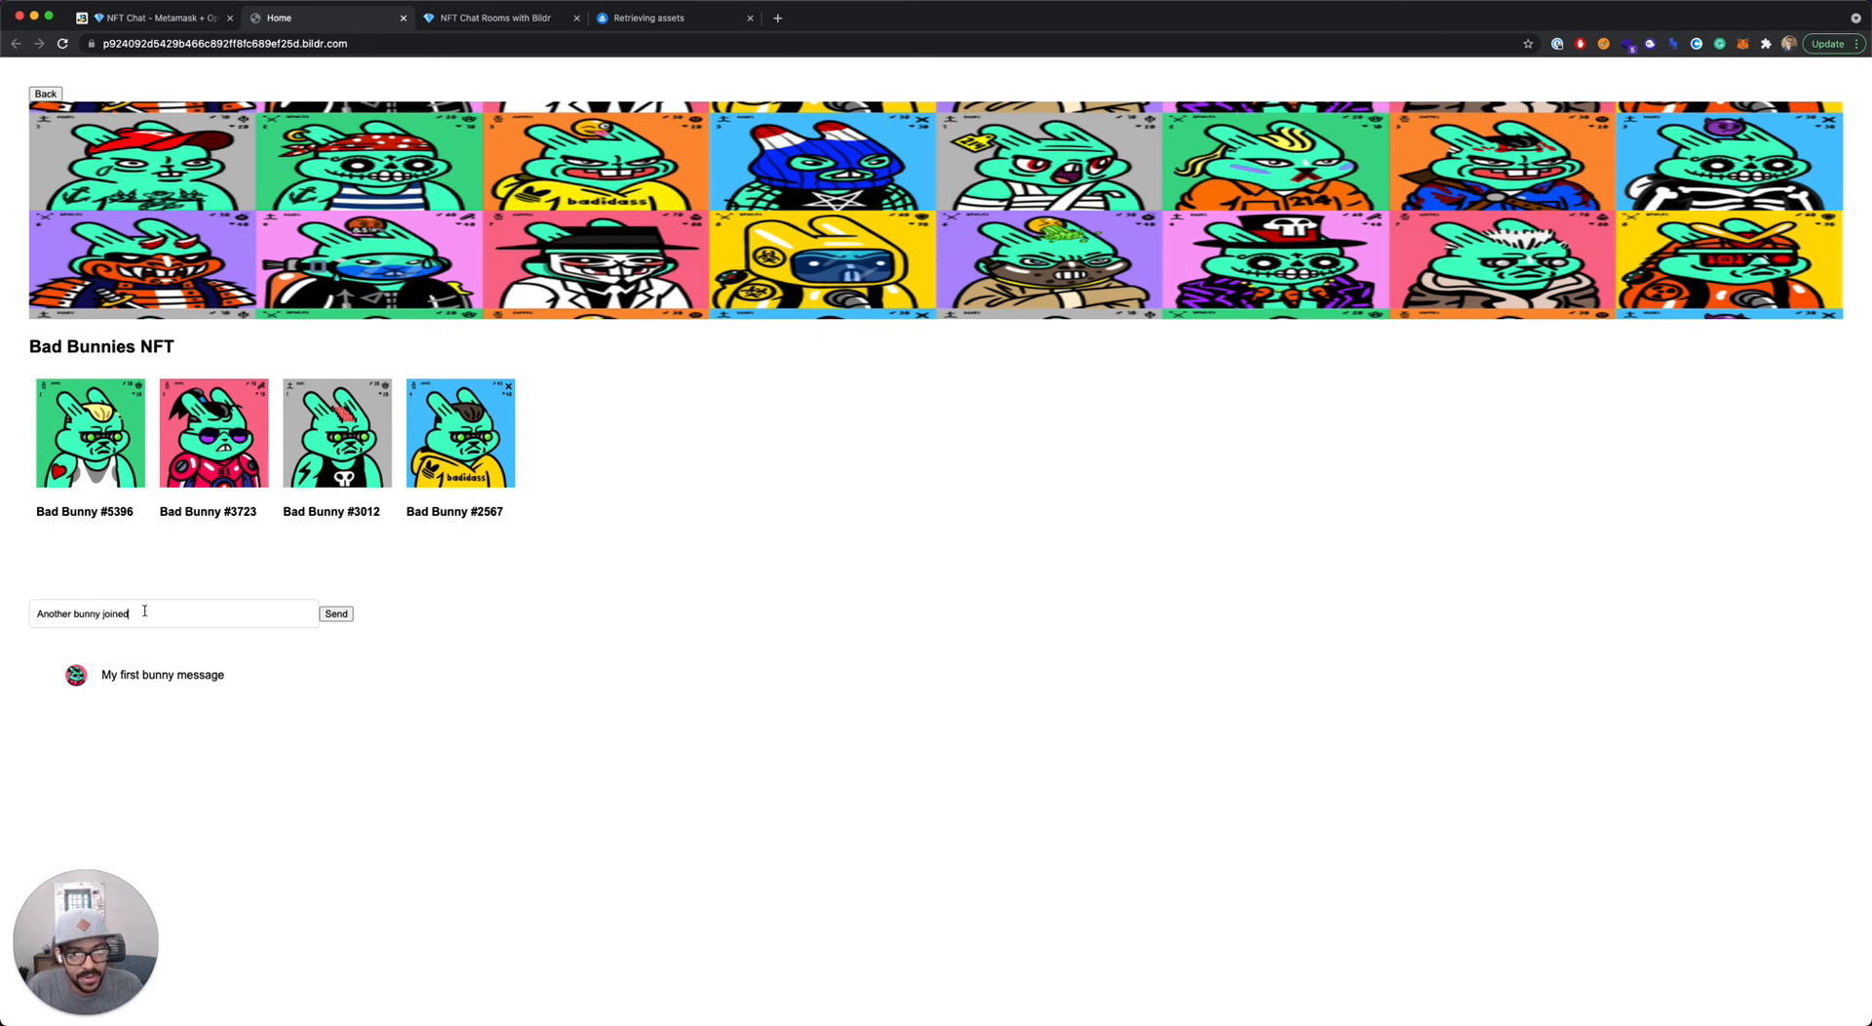
pyautogui.click(335, 613)
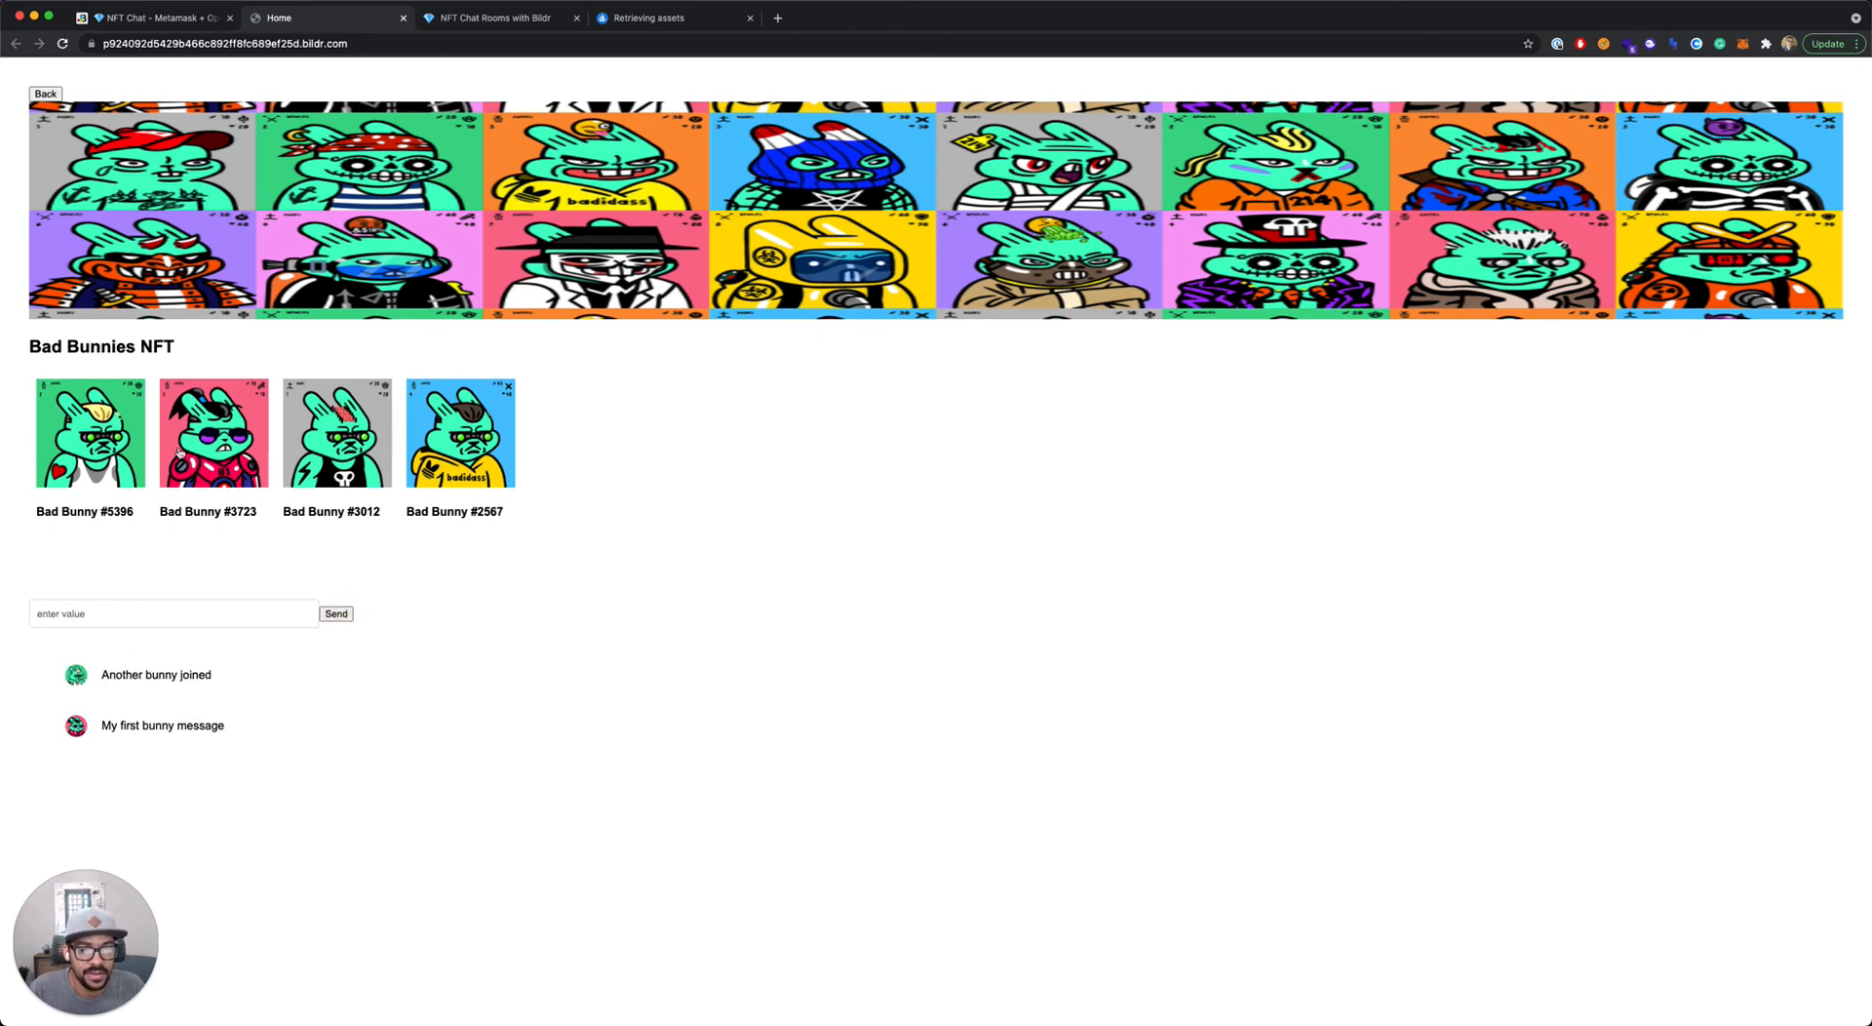
# Step: Go back from the Bad Bunnies NFT room to the room list and reopen the GalacticApes room
pyautogui.click(49, 94)
pyautogui.scroll(2, 108, 585)
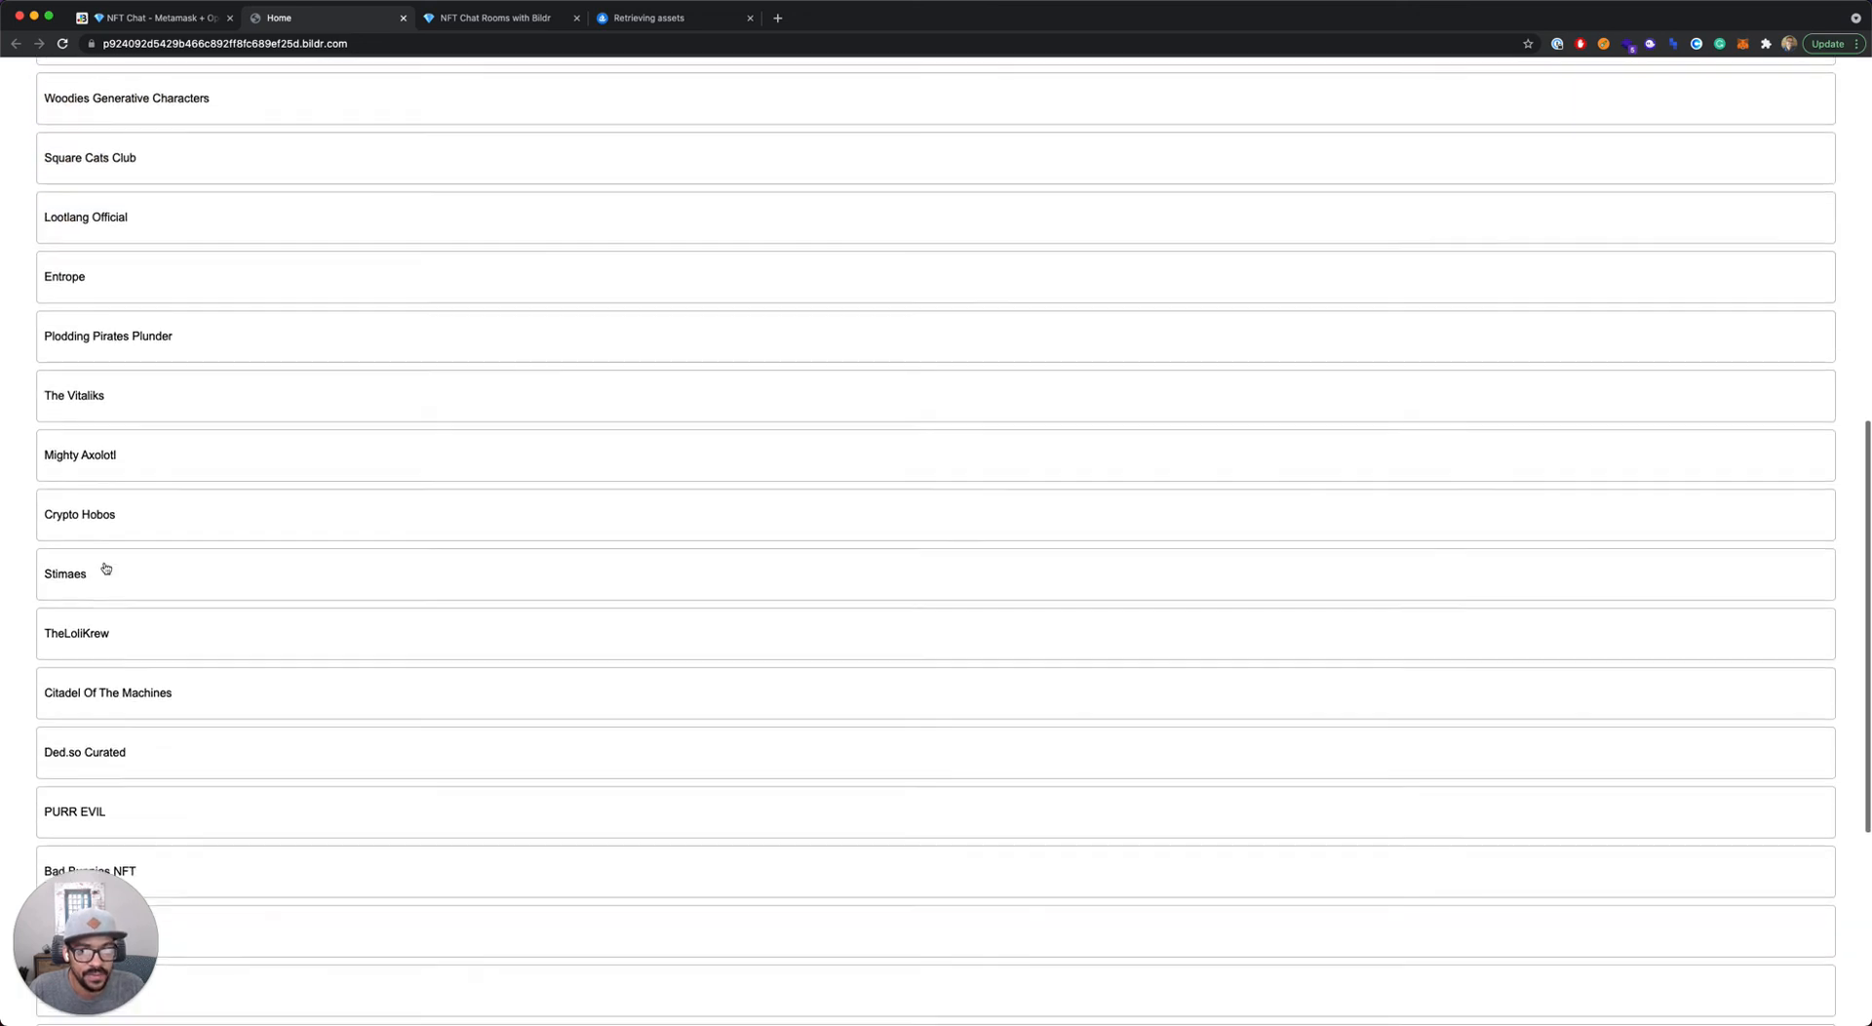
pyautogui.scroll(5, 106, 568)
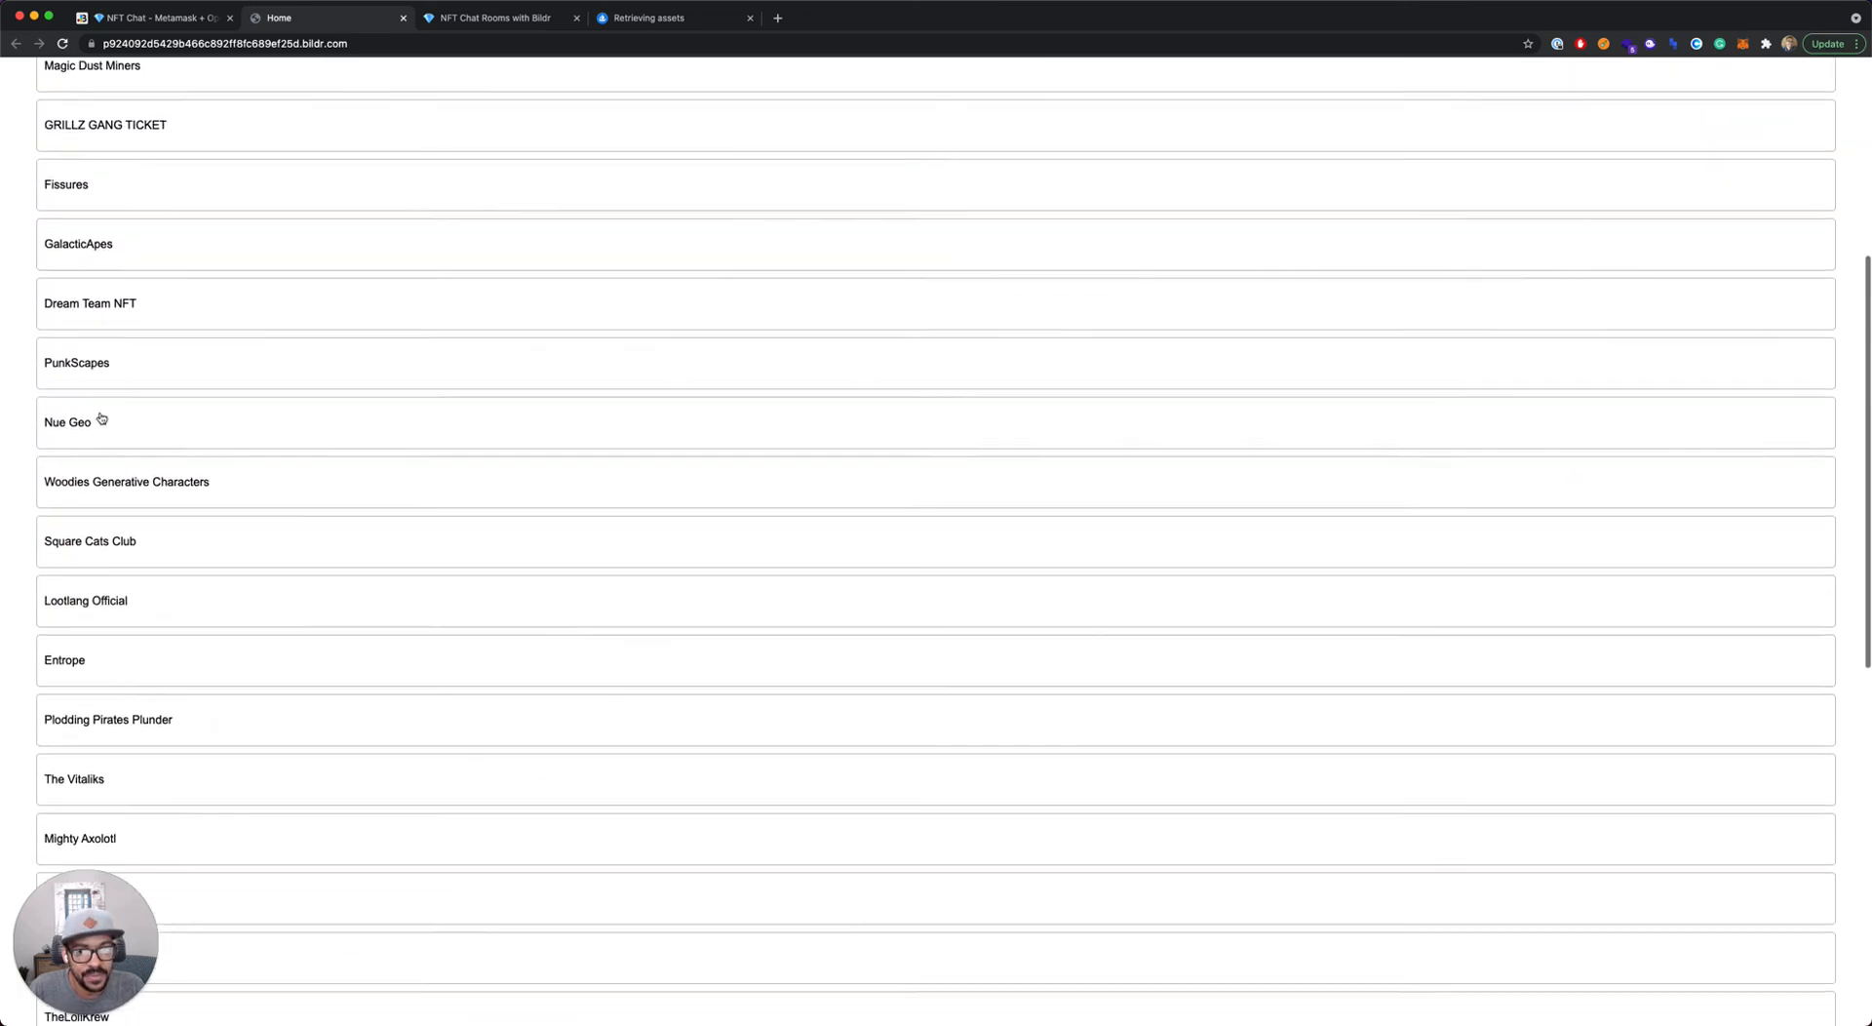
pyautogui.scroll(2, 101, 421)
pyautogui.click(109, 347)
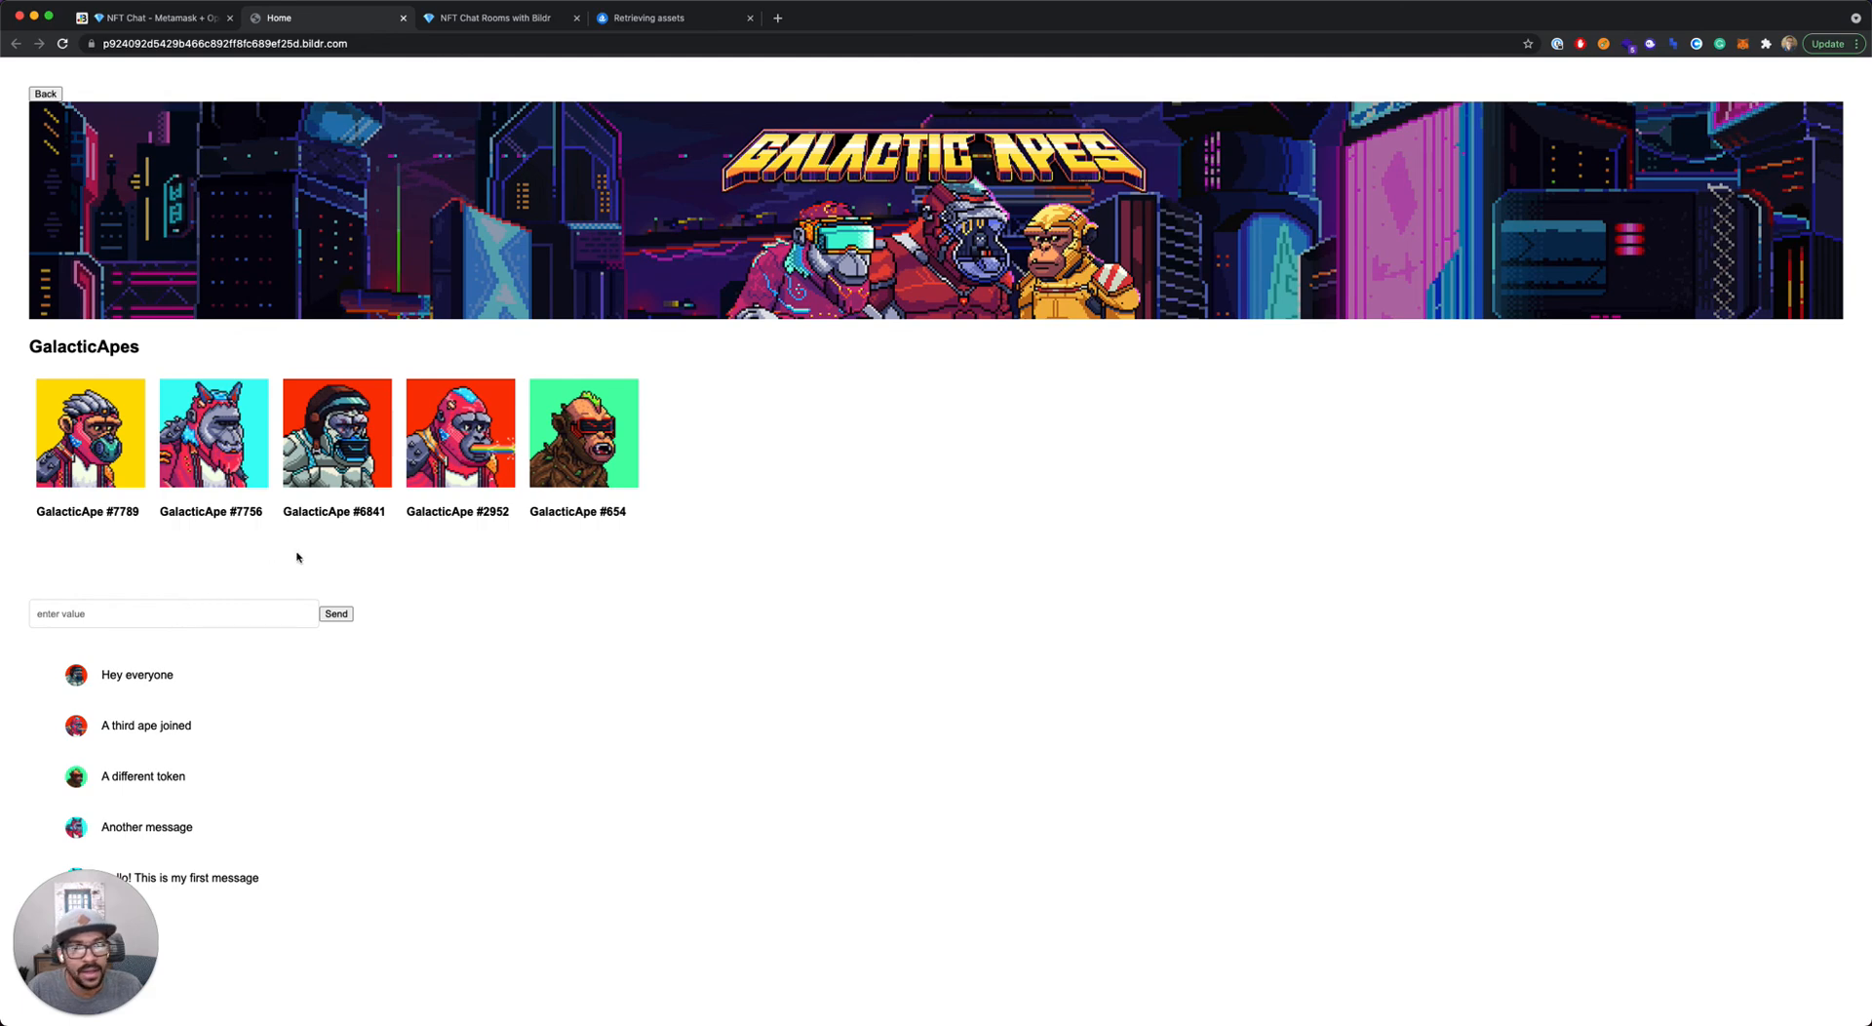
# Step: Switch to the "NFT Chat Rooms with Bildr" checklist in Notion to review the project tasks
pyautogui.click(475, 21)
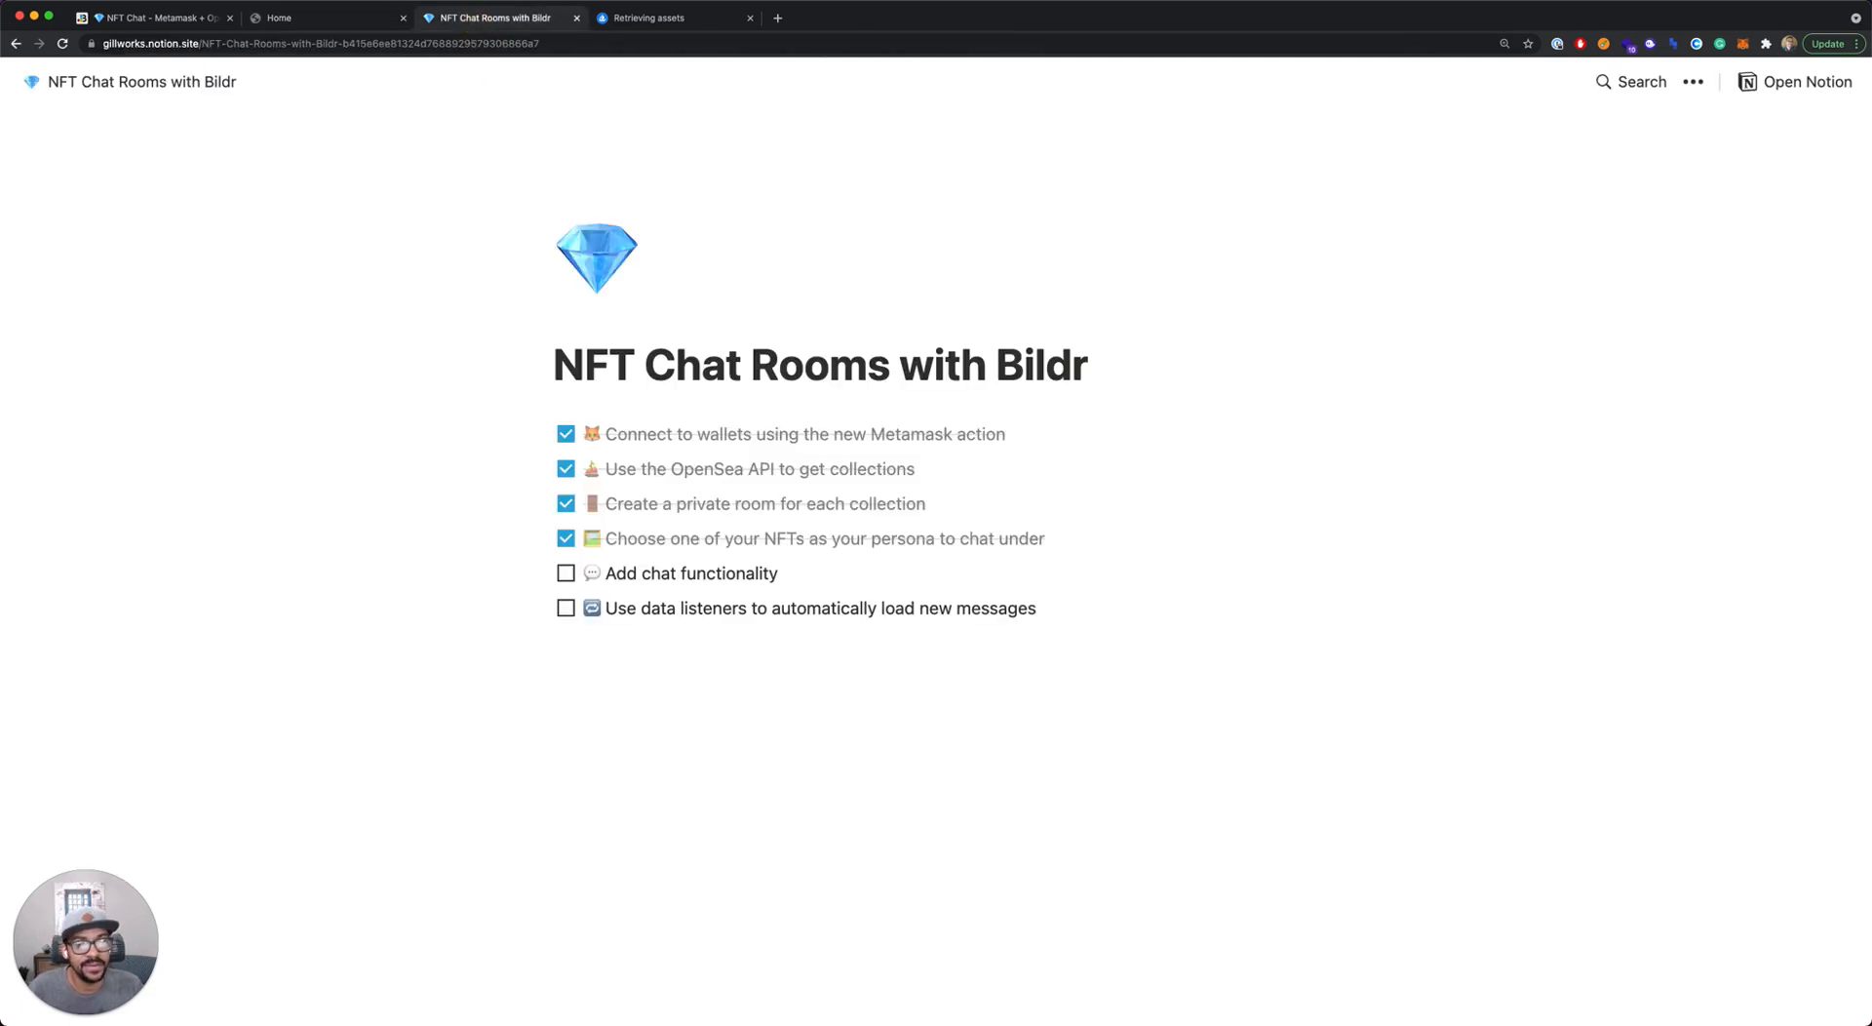
pyautogui.press('super+Tab')
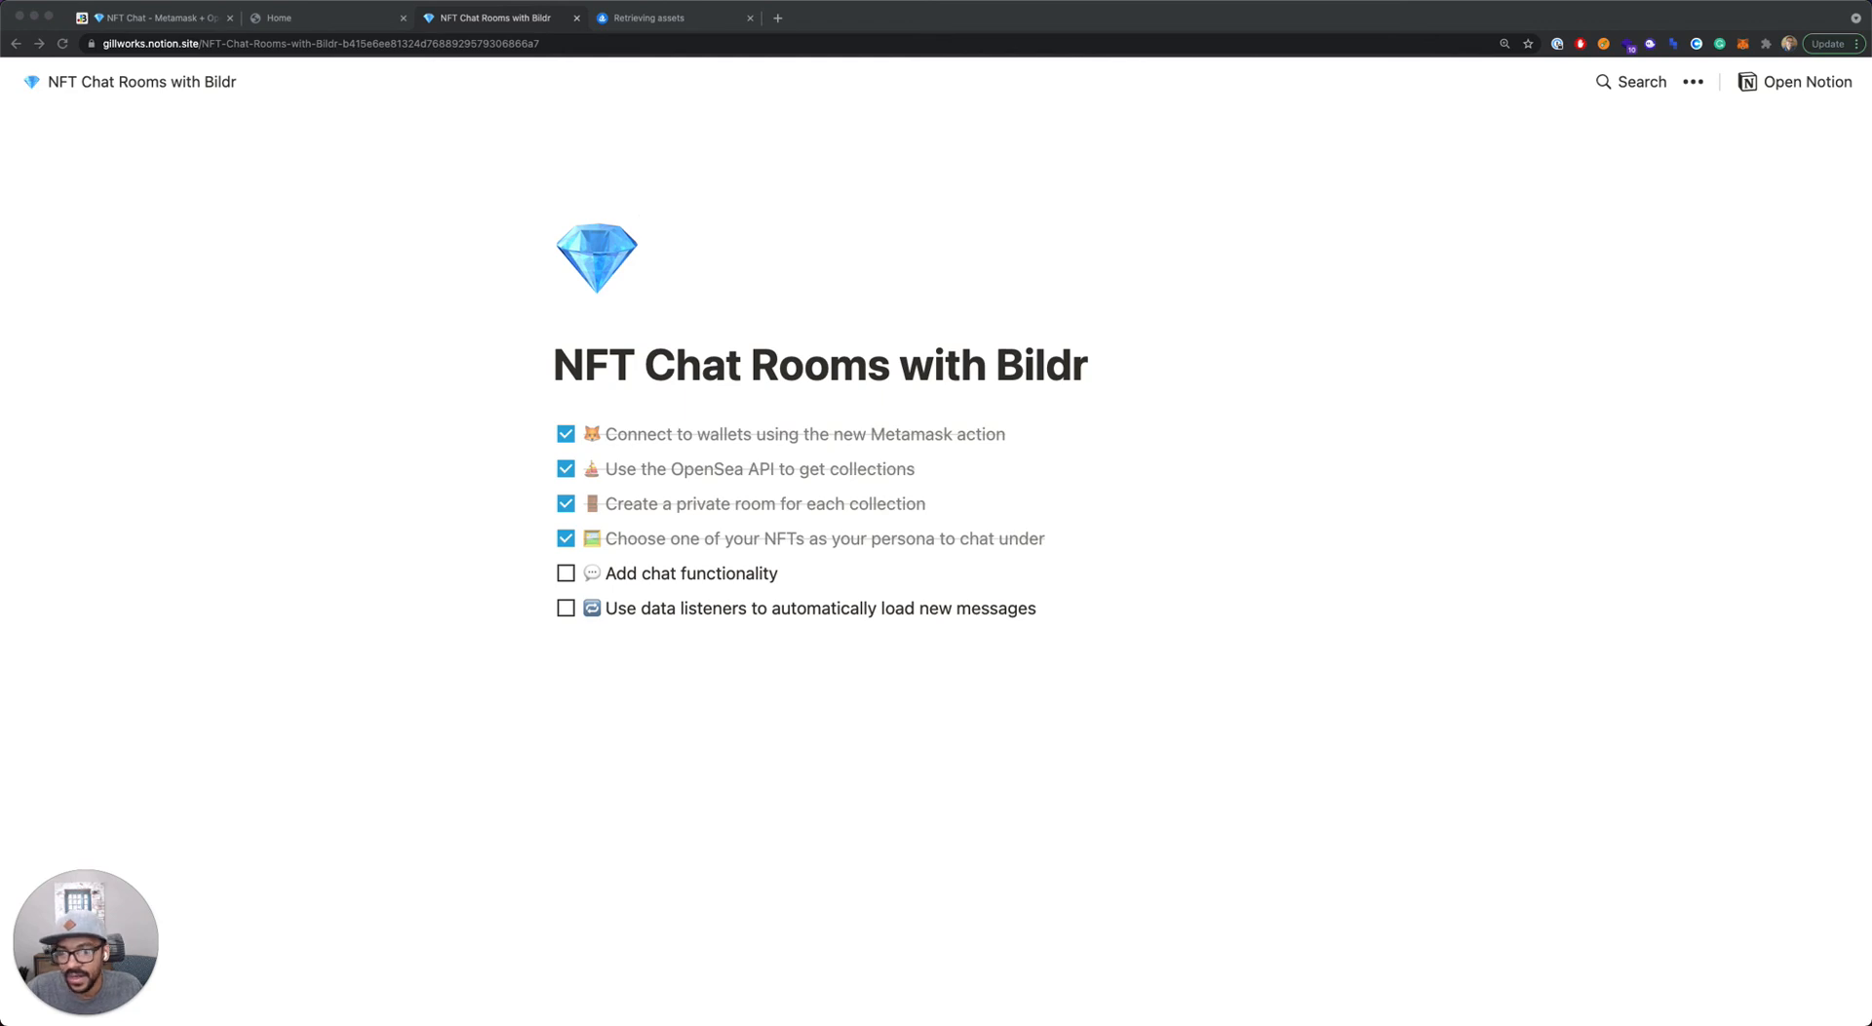